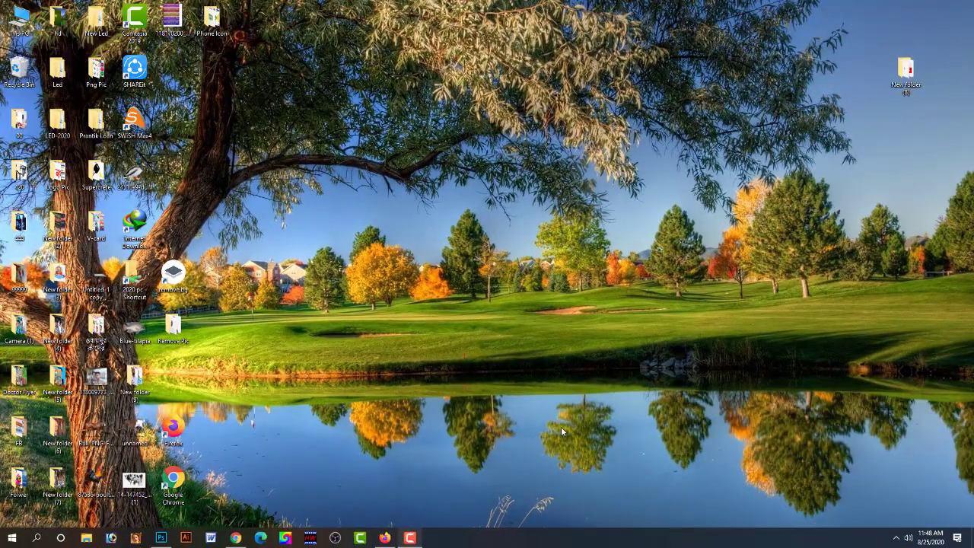
- Bring Photoshop to its home screen, dismissing the New Document dialog without creating a file
click(166, 539)
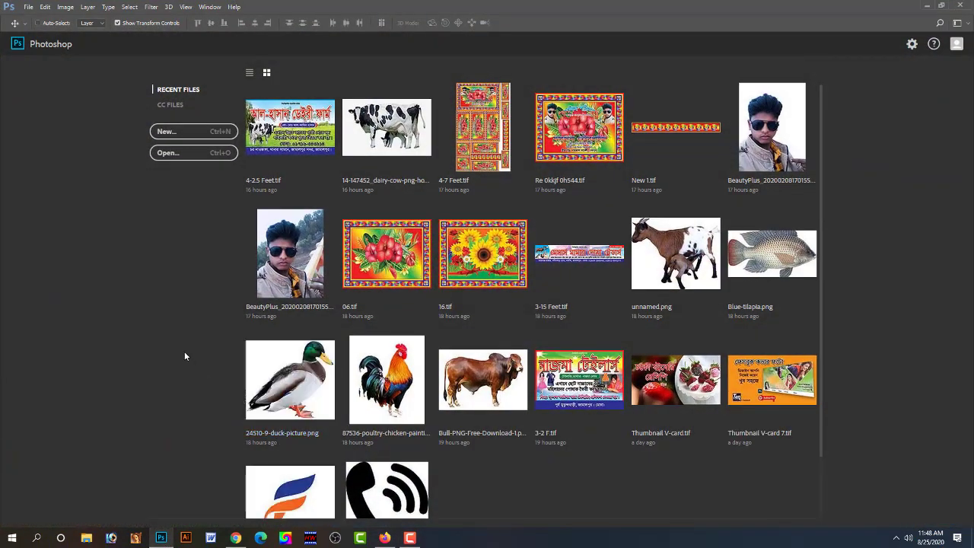
key(ctrl+n)
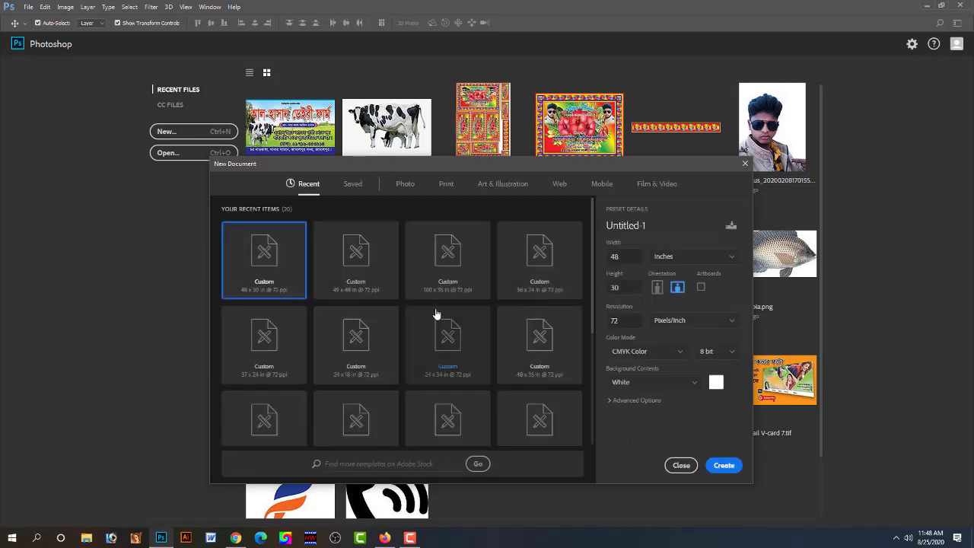
key(Escape)
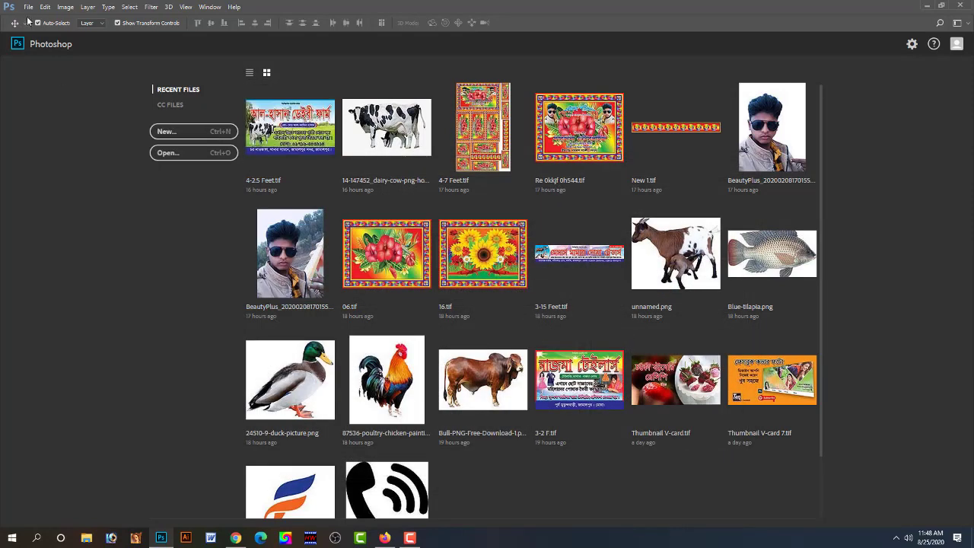
- Create a new 24 × 60 inch portrait document with a white background
click(29, 7)
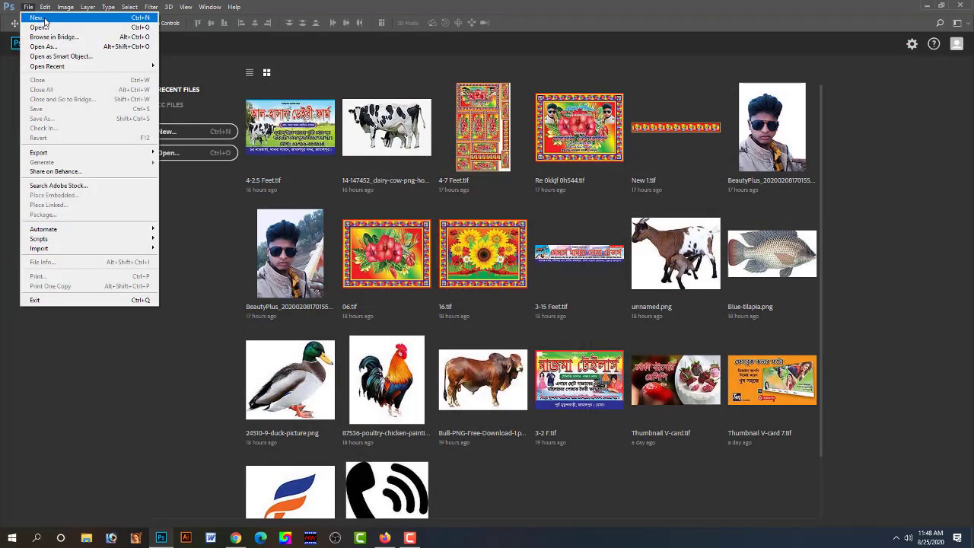
click(46, 22)
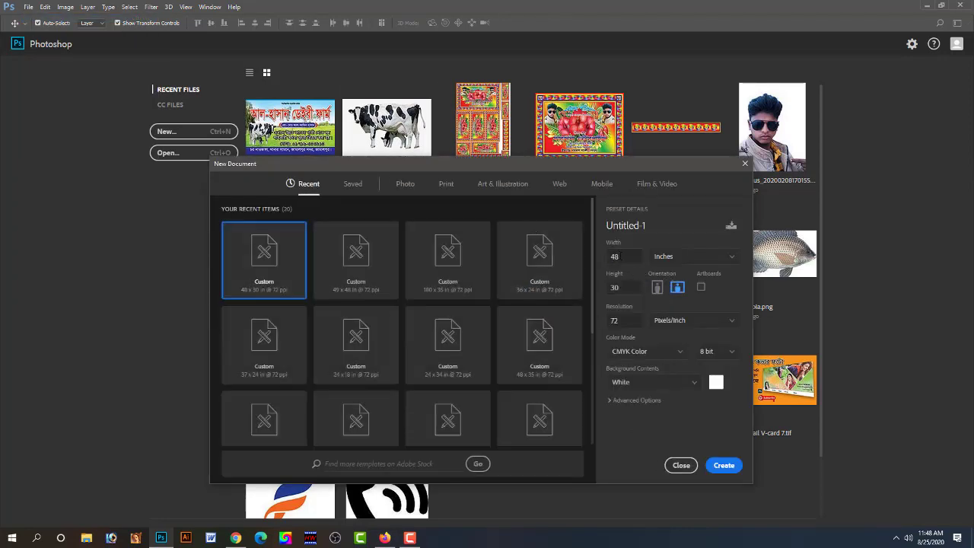
click(630, 257)
text(4)
click(624, 288)
text(60)
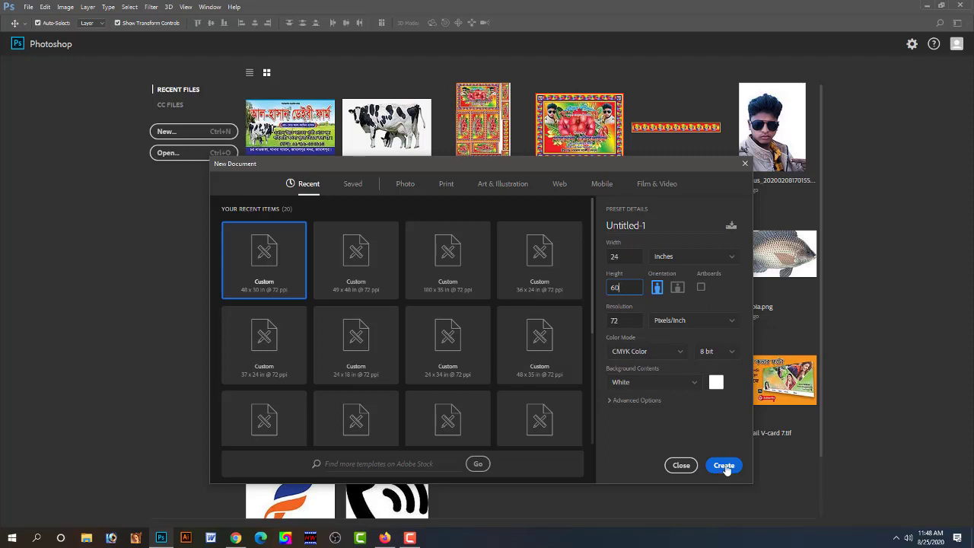
click(724, 466)
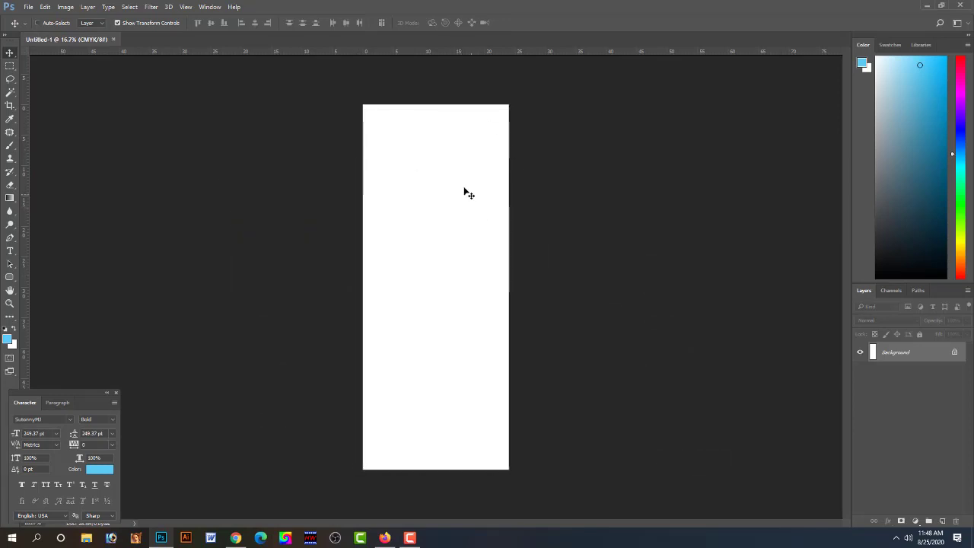
- Zoom the blank 24 × 60 canvas to 25% and pan it into view
scroll(457, 181, up, 1)
scroll(457, 266, down, 1)
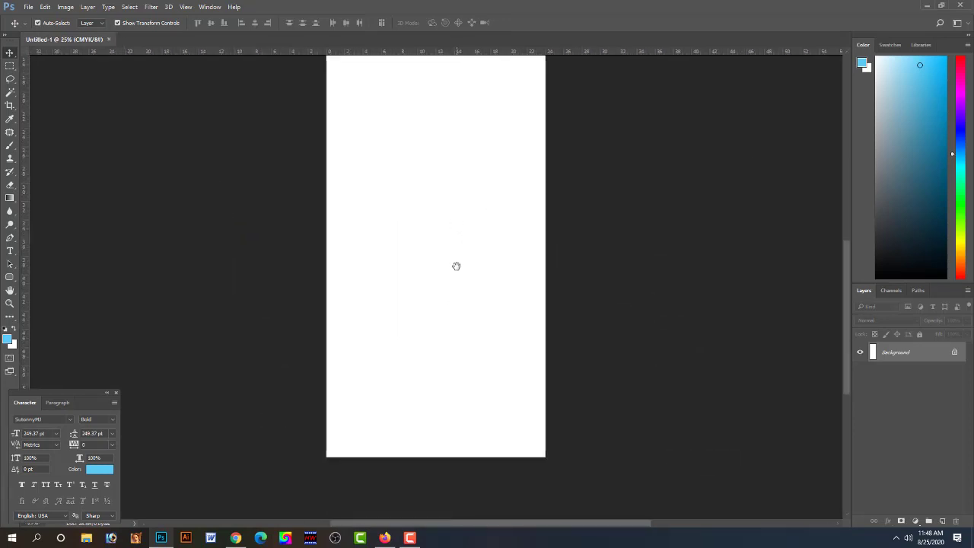
scroll(450, 291, up, 1)
mouse_move(439, 202)
mouse_down()
mouse_move(442, 279)
mouse_move(446, 203)
mouse_up()
scroll(444, 231, up, 1)
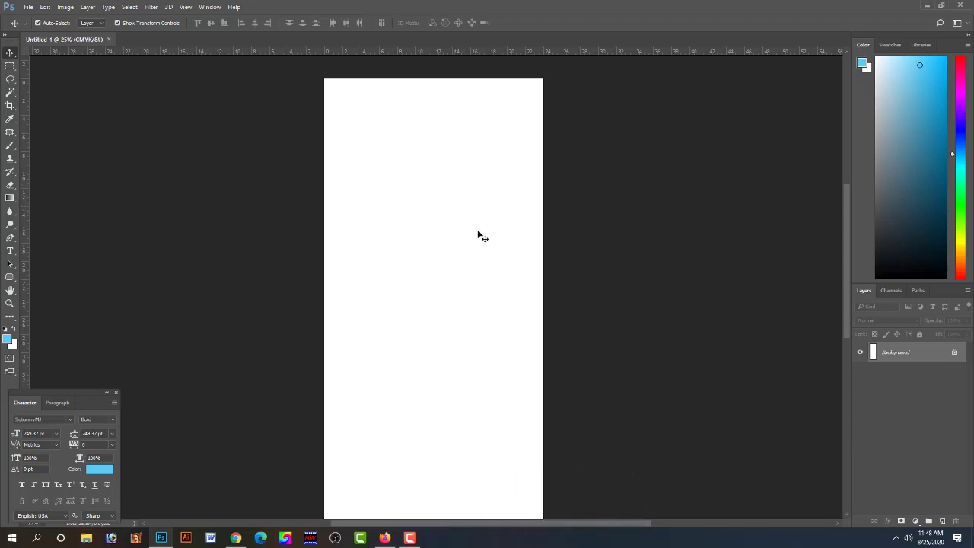
right_click(10, 66)
- Draw an elliptical circle selection over the canvas's top-left corner
click(47, 77)
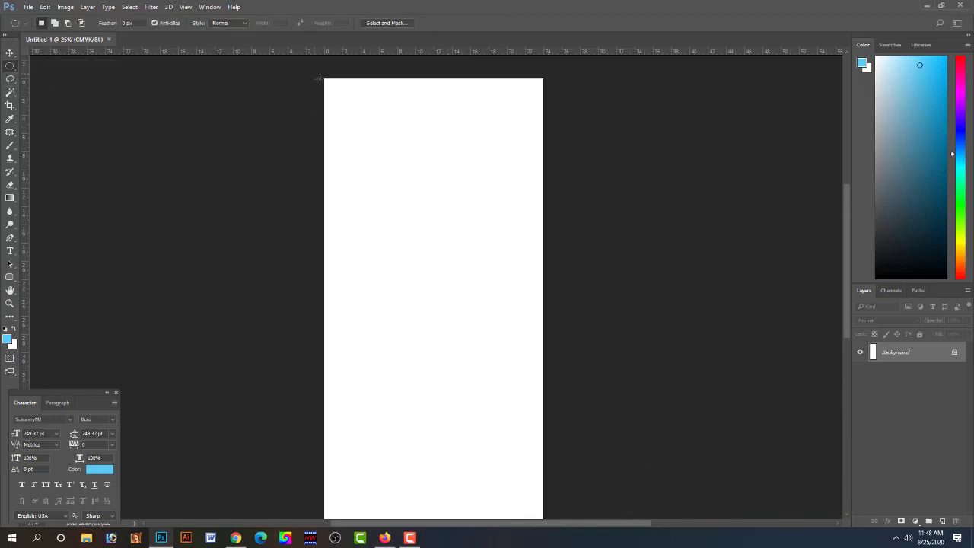
drag(318, 77, 458, 169)
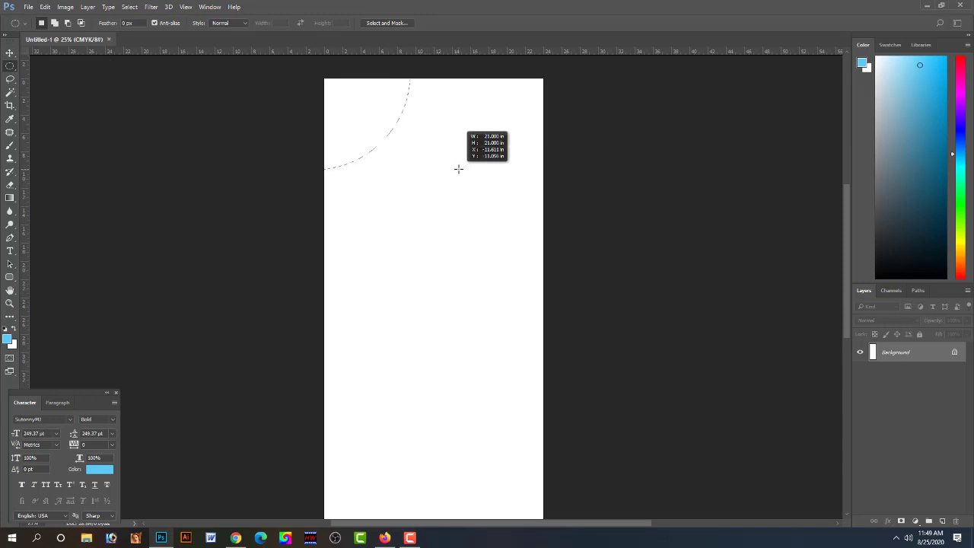
mouse_move(459, 169)
mouse_down()
mouse_move(495, 173)
mouse_move(500, 162)
mouse_up()
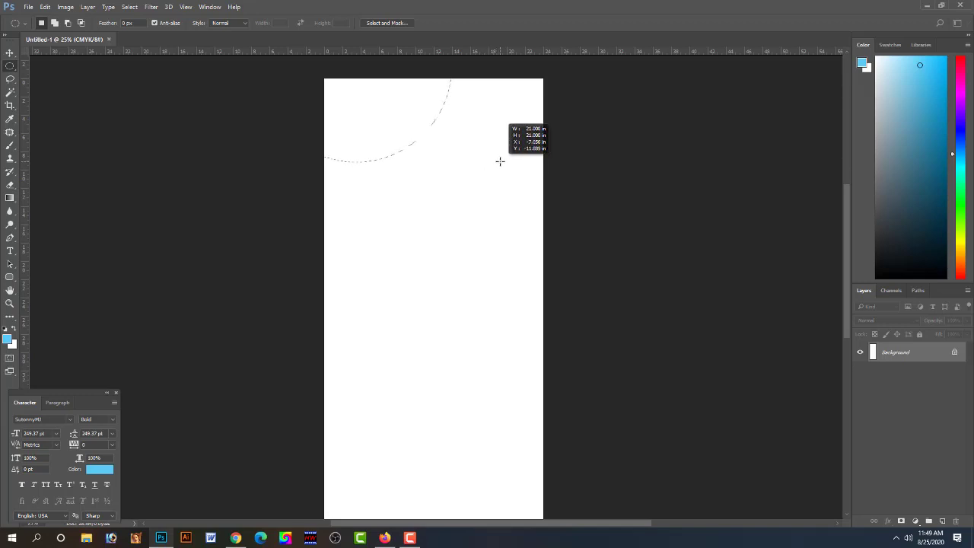
drag(500, 161, 510, 155)
key(alt+space)
- Fill the circle with a light blue Solid Color layer, then enlarge and nudge it
click(914, 521)
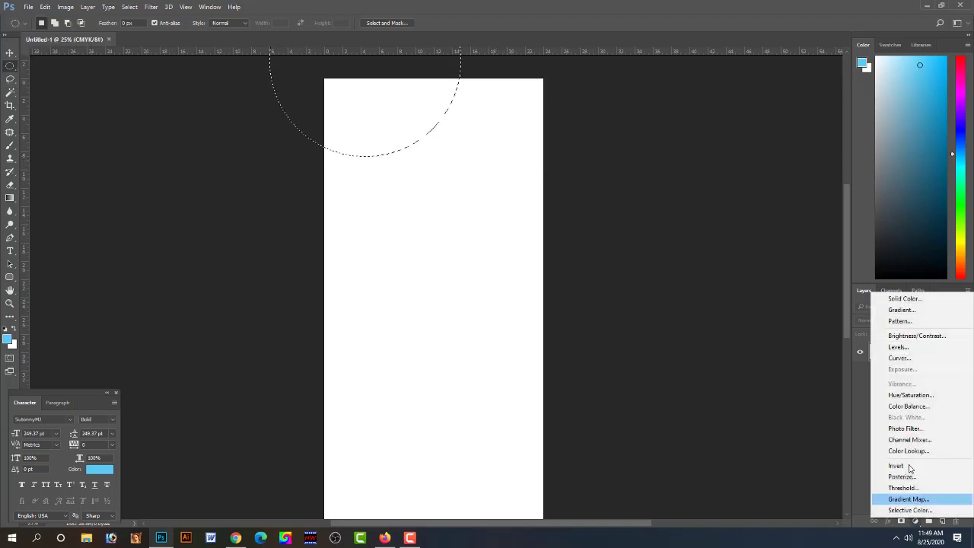
click(900, 298)
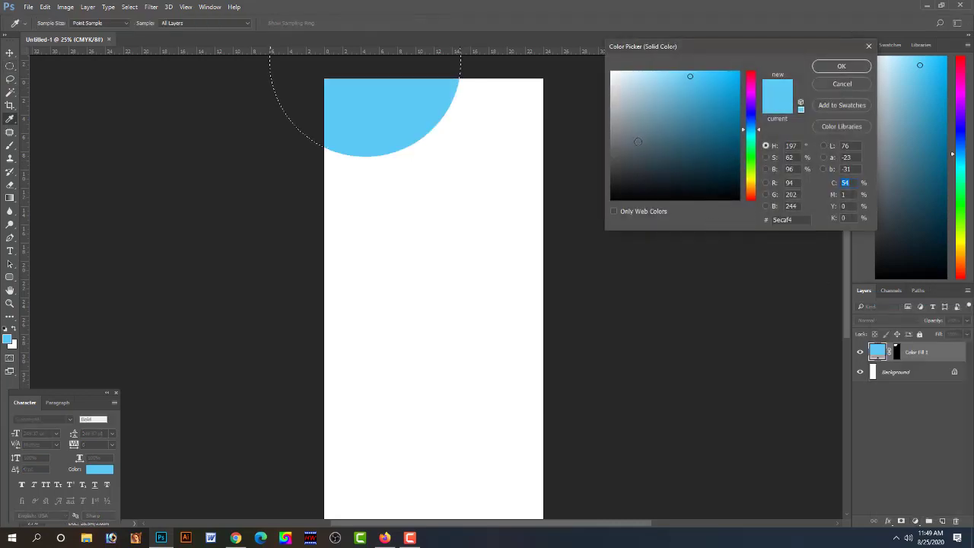
key(Return)
click(10, 52)
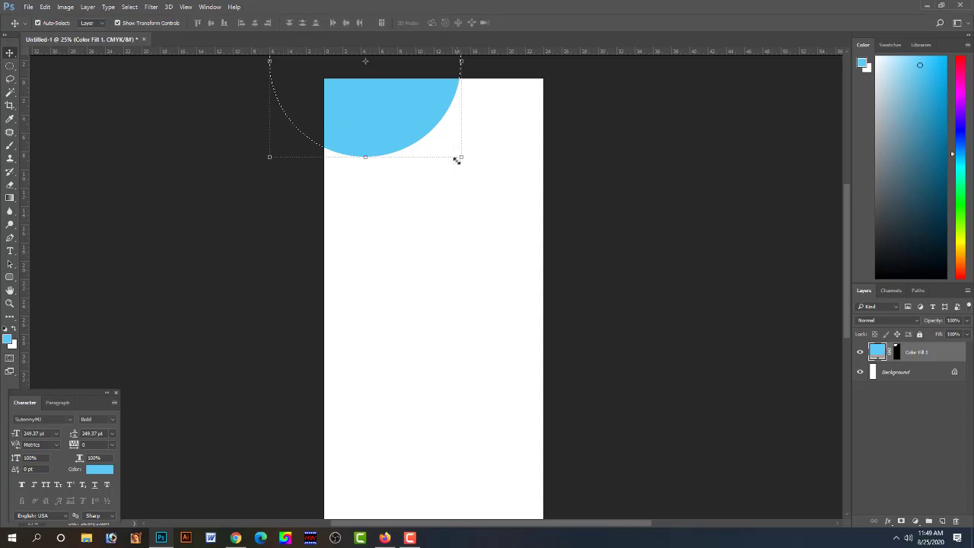
drag(463, 159, 473, 164)
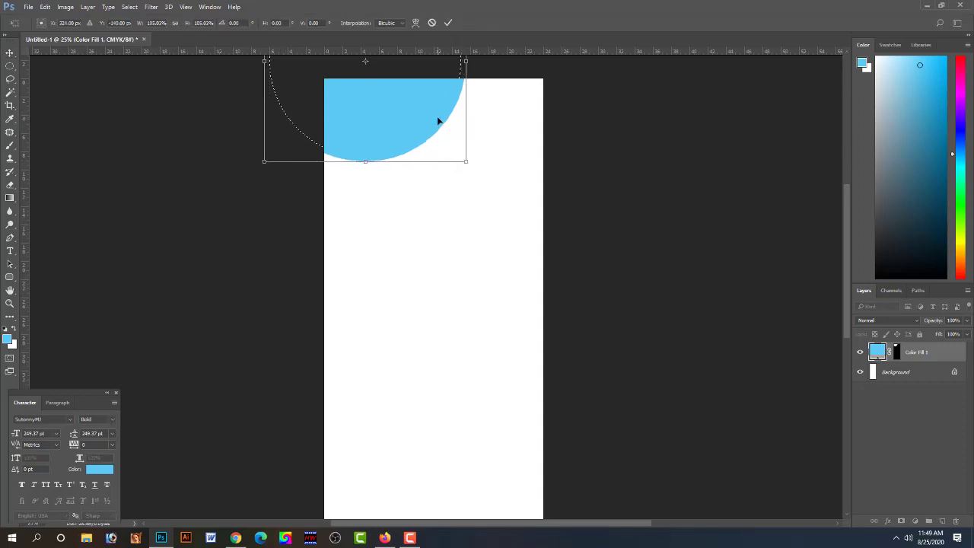
drag(442, 119, 449, 123)
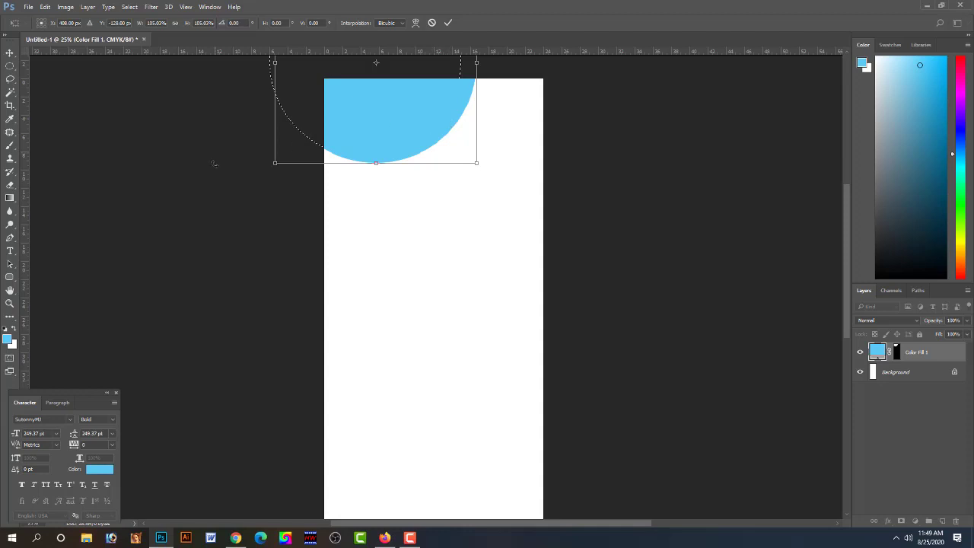
key(Return)
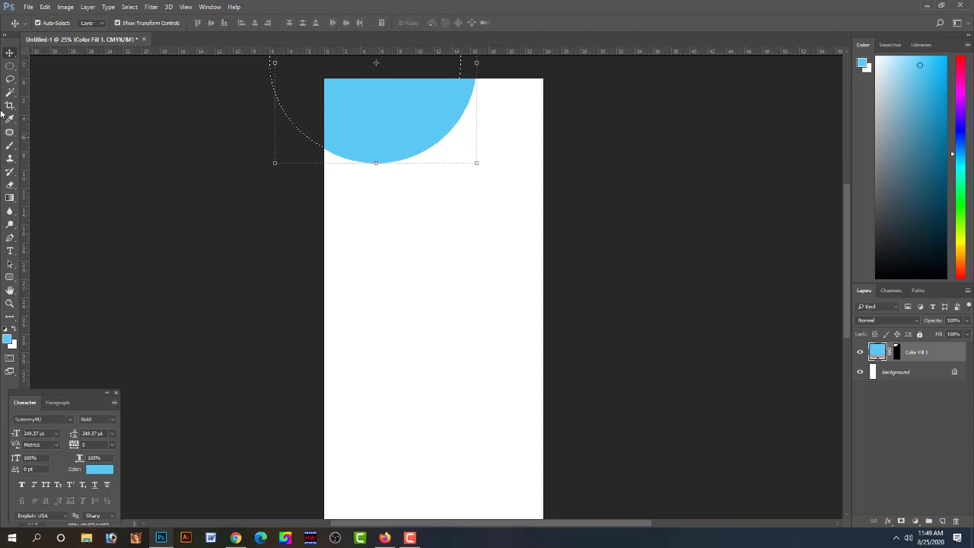
- Crop the circle's overflow at the canvas edges with Image > Crop, then toggle the layer selection
click(10, 107)
click(65, 7)
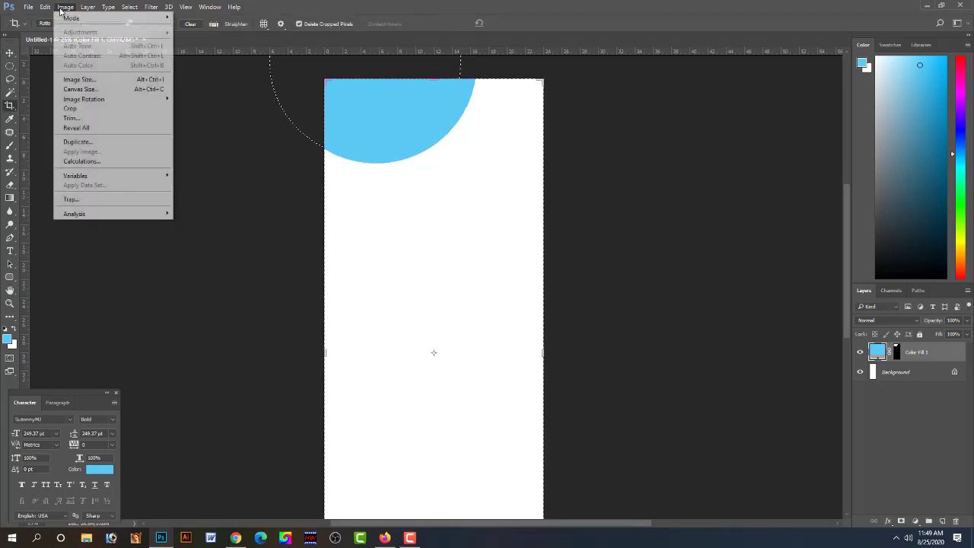
click(81, 110)
click(10, 54)
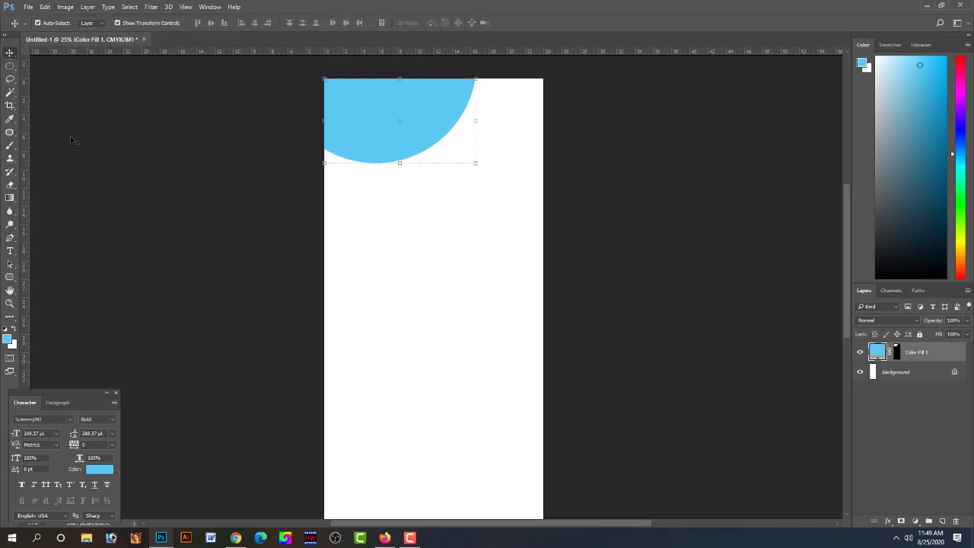
click(77, 145)
click(403, 151)
click(604, 266)
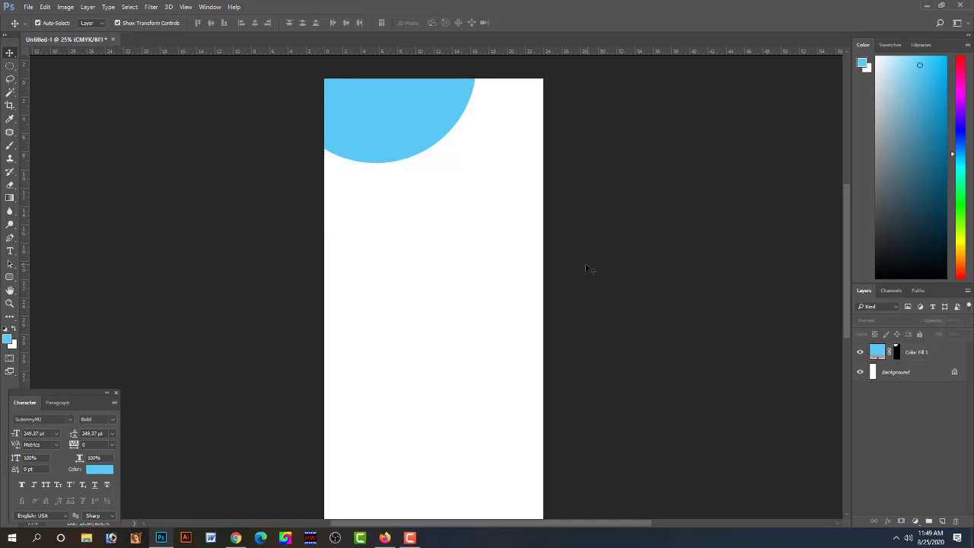
click(419, 128)
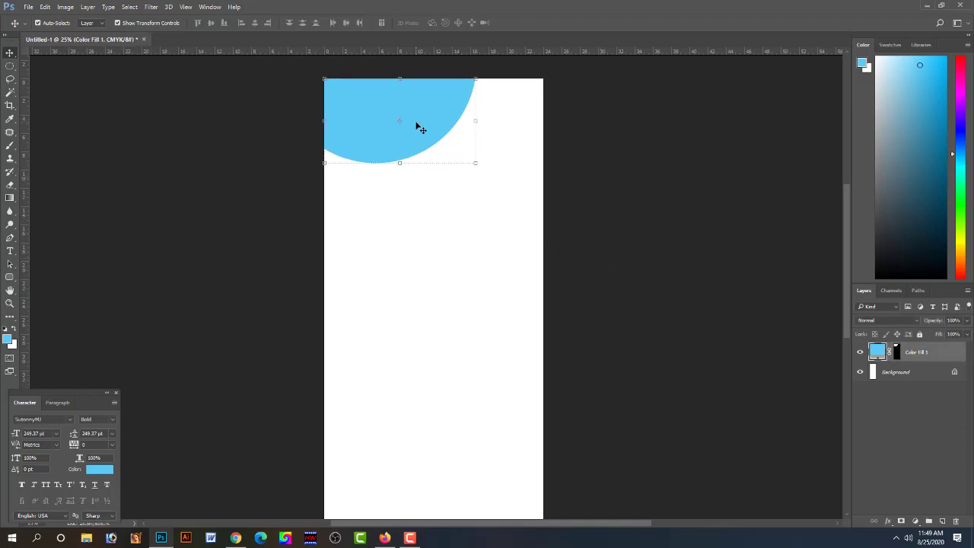
click(563, 244)
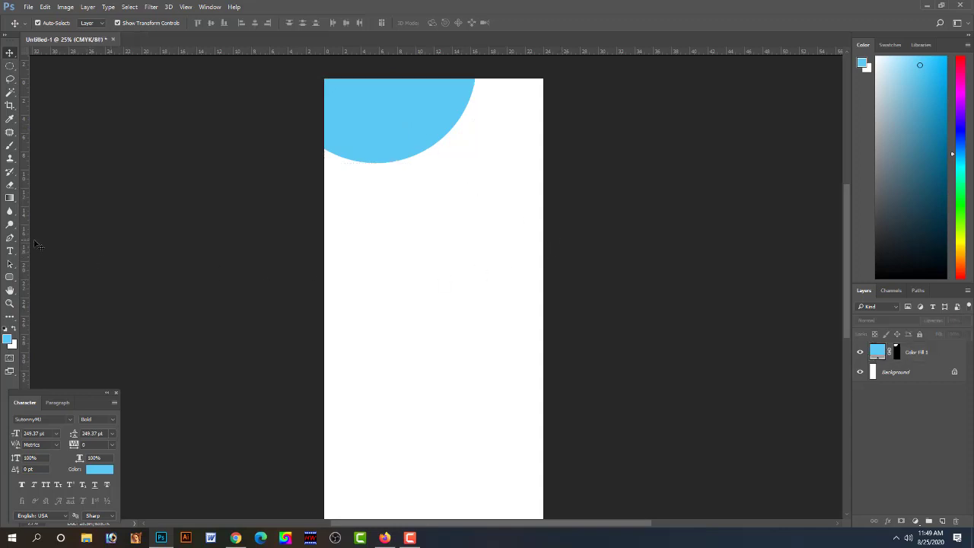
- With the Pen tool, place anchors at the left edge and a curved anchor at top-right
click(10, 237)
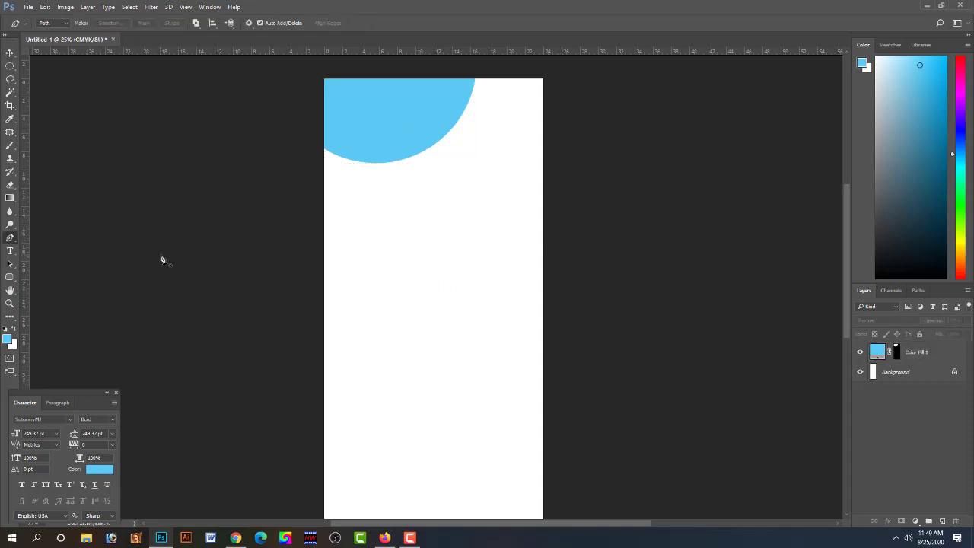
click(319, 345)
mouse_move(549, 172)
mouse_down()
mouse_move(594, 34)
mouse_move(610, 80)
mouse_move(615, 72)
mouse_up()
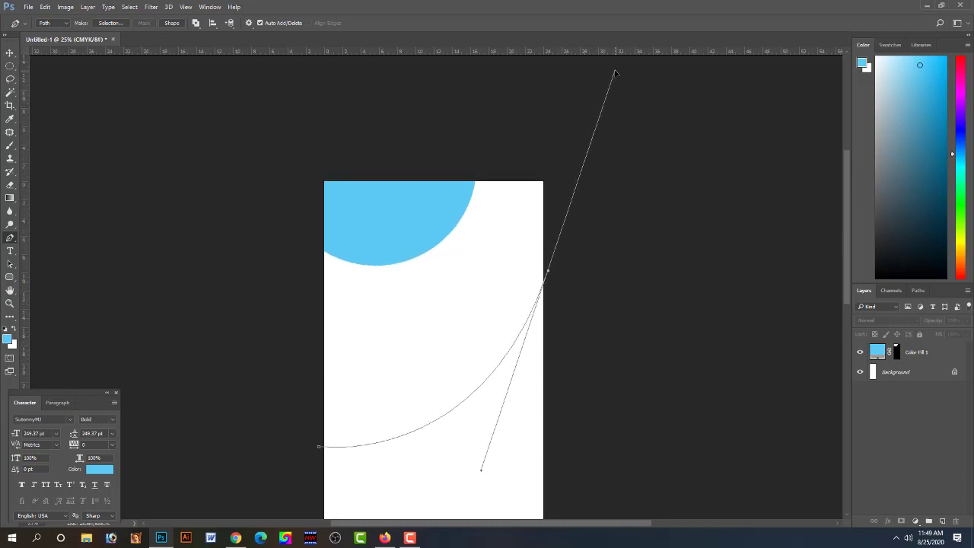
drag(548, 355, 551, 212)
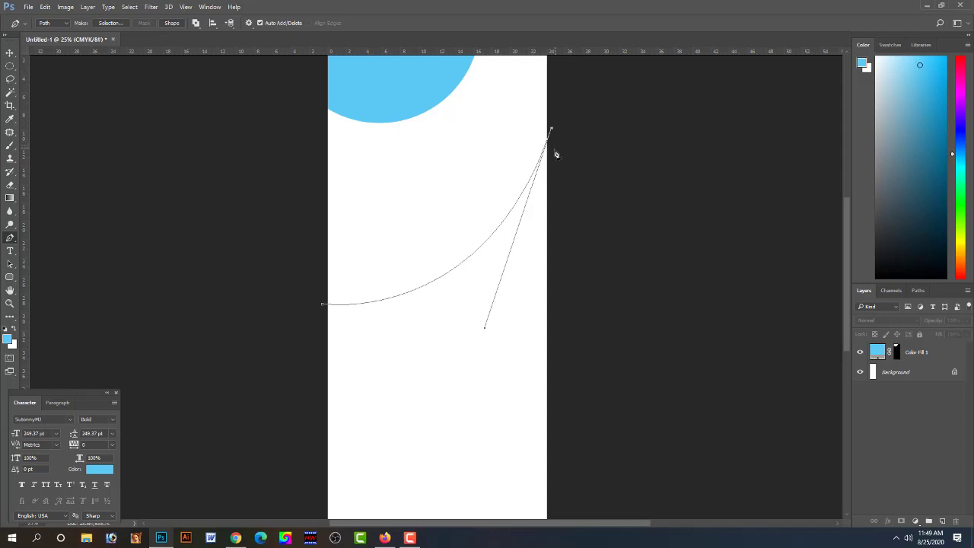
alt+click(551, 130)
drag(525, 267, 533, 224)
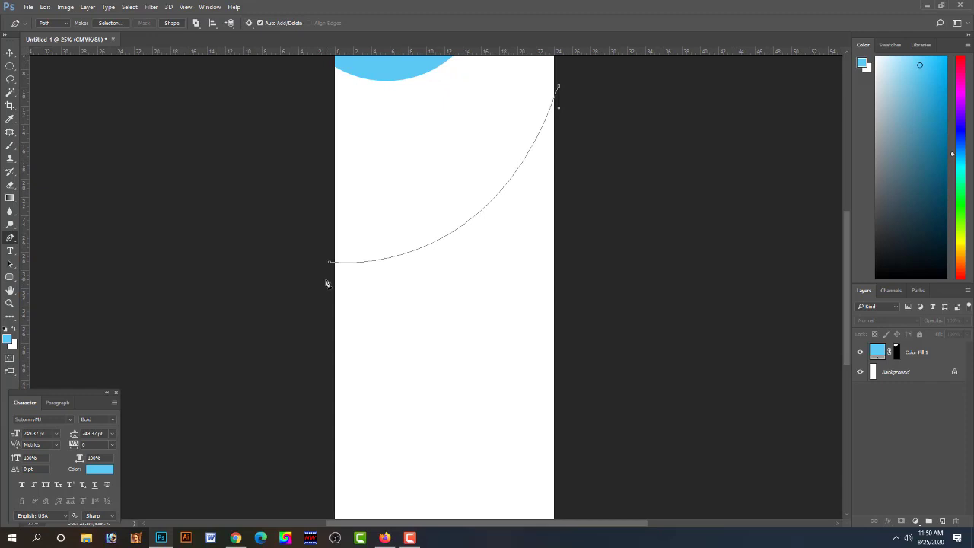
- Add the lower-curve anchor, close the band path at its start, and shift it up
mouse_move(325, 283)
mouse_down()
mouse_move(145, 275)
mouse_move(174, 258)
mouse_move(141, 279)
mouse_up()
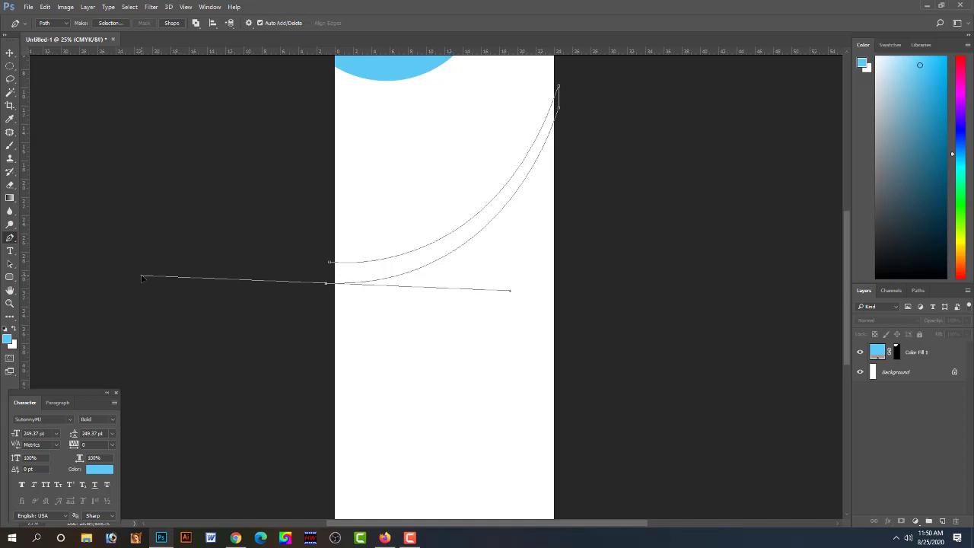
alt+click(327, 283)
click(330, 264)
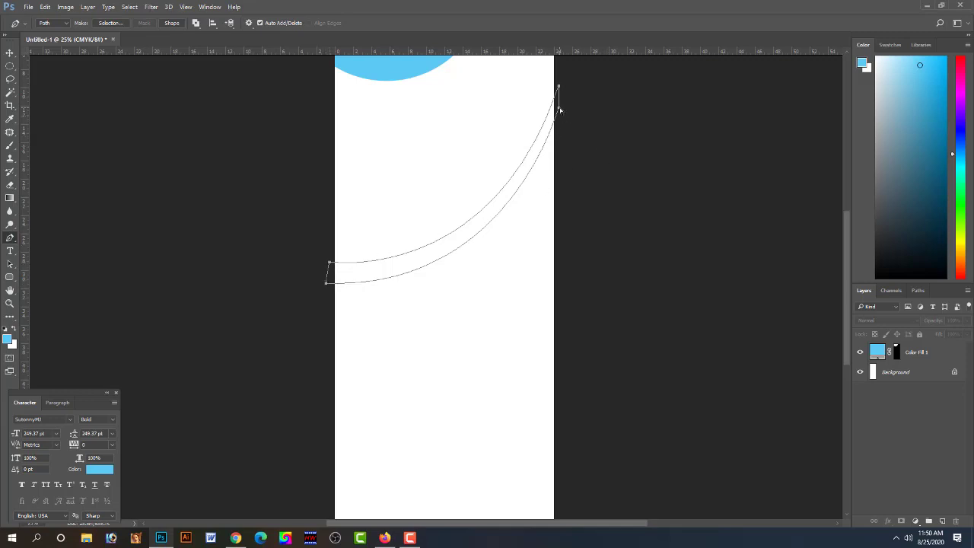
drag(560, 110, 560, 88)
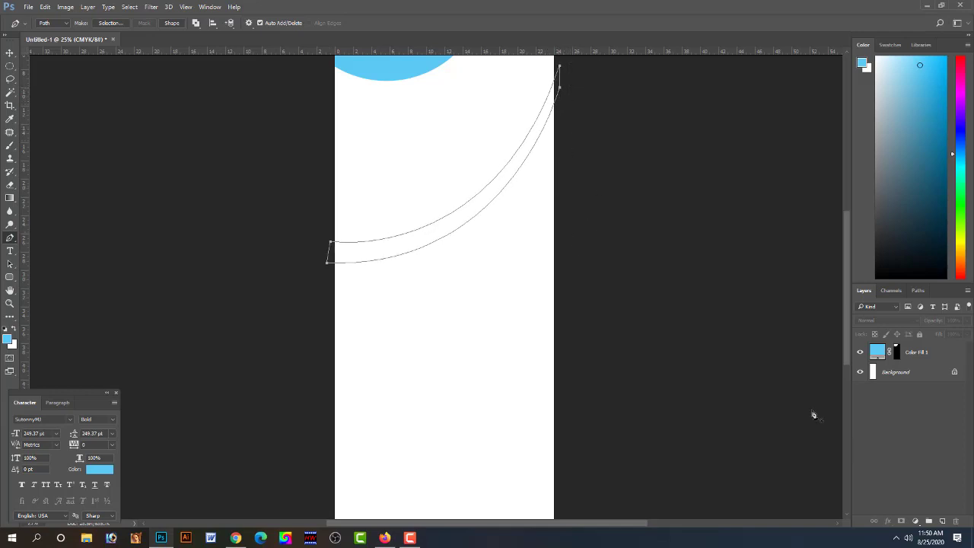
- Turn the arc path into a selection and fill it with a light blue Solid Color layer
key(ctrl+Return)
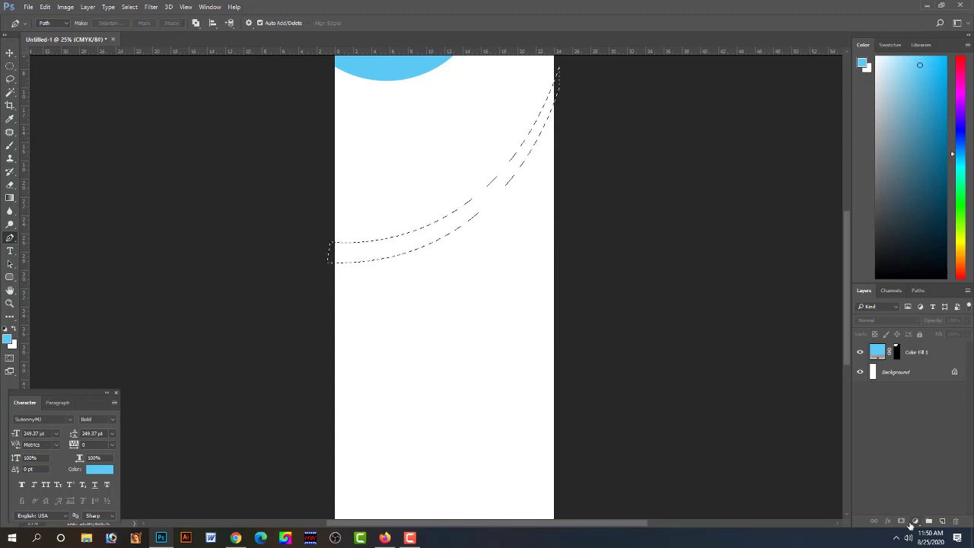
click(915, 521)
click(902, 302)
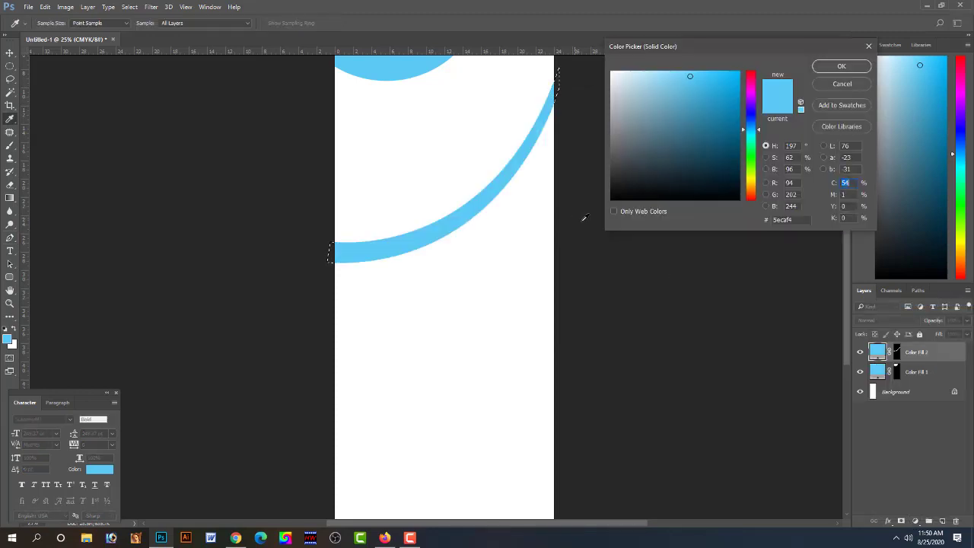
key(Return)
click(10, 54)
- Adjust the arc's width with a transform and move the blue arc higher on the banner
scroll(522, 265, up, 2)
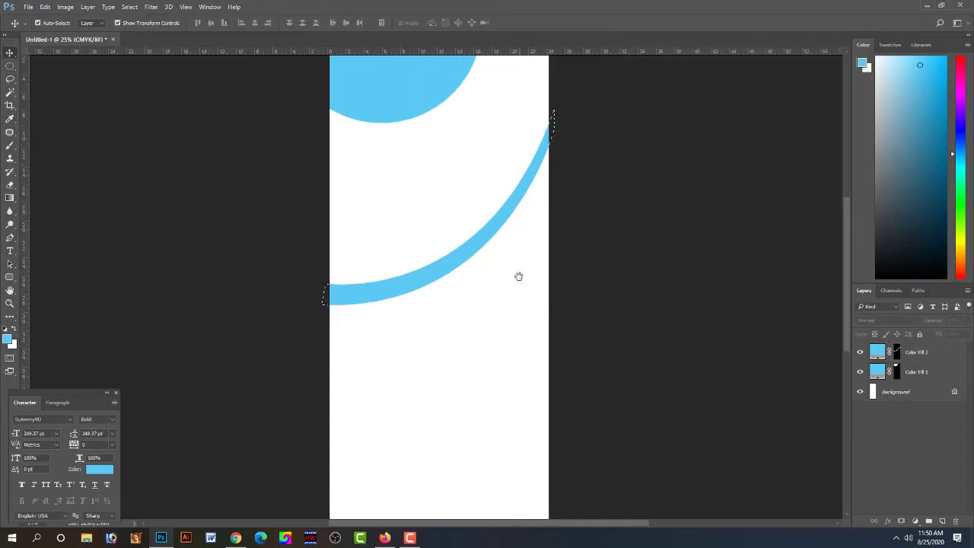
scroll(513, 275, up, 2)
click(504, 270)
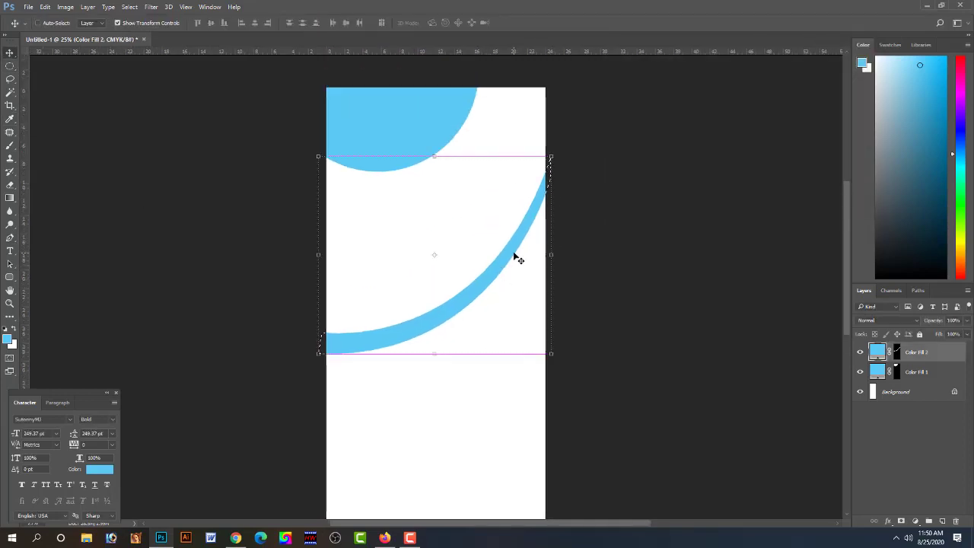
drag(551, 253, 543, 253)
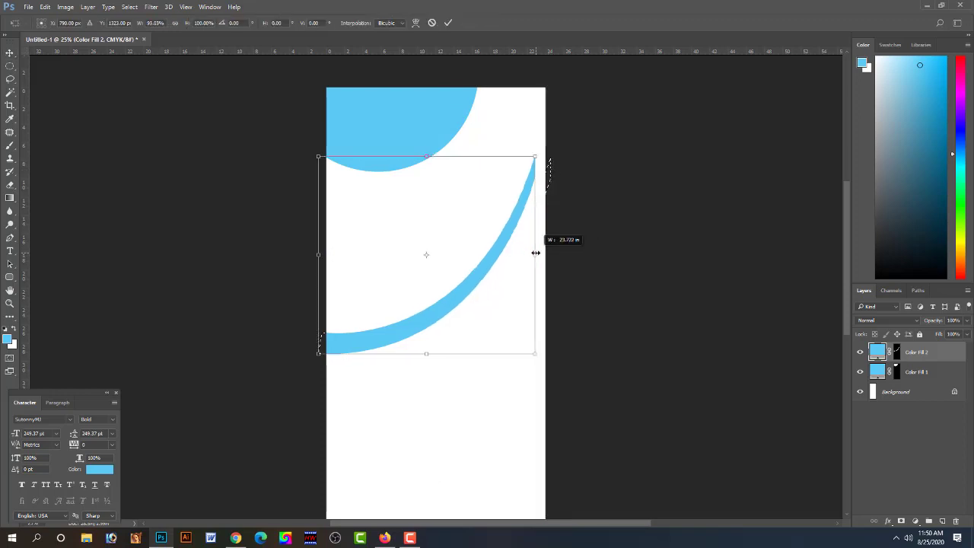
drag(543, 253, 545, 254)
key(Return)
click(594, 281)
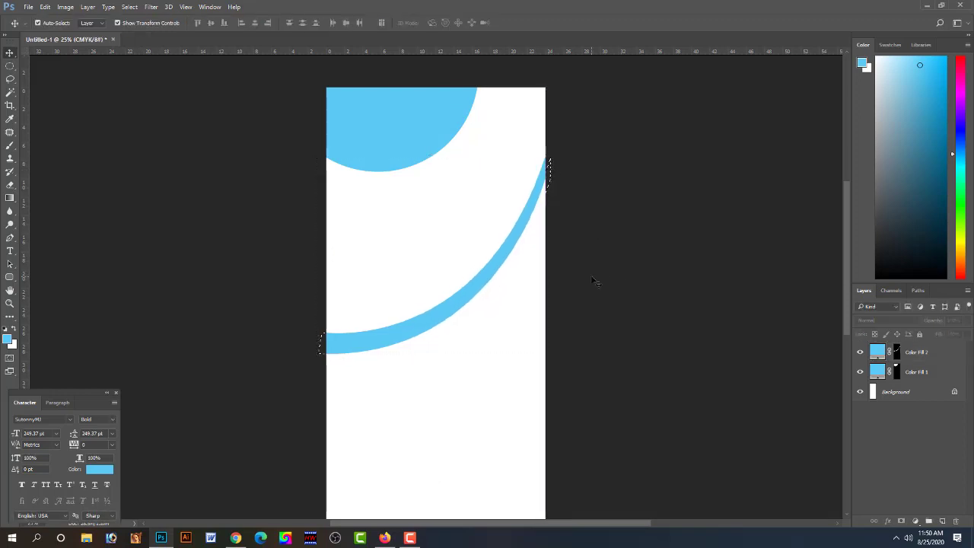
key(ctrl+z)
click(599, 283)
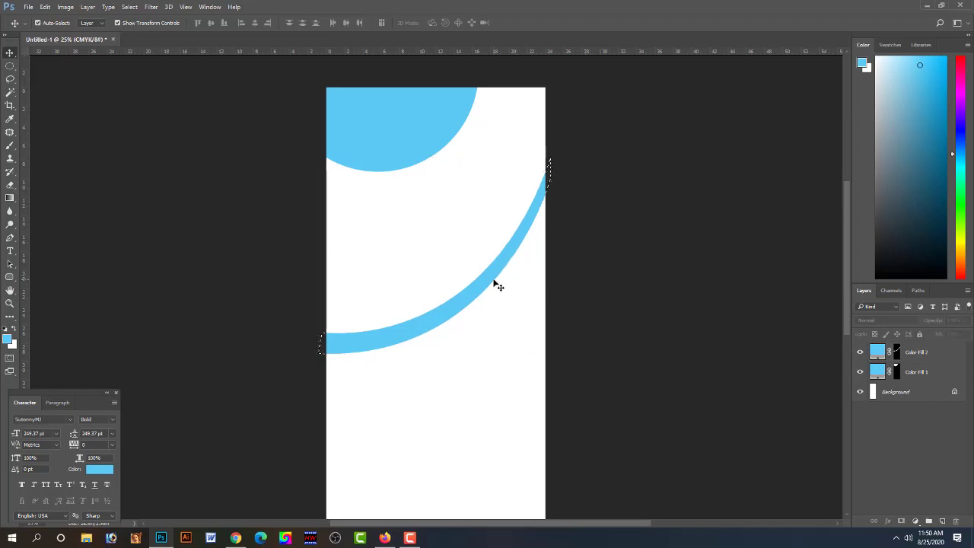
drag(494, 283, 491, 274)
- Crop the image to the canvas bounds, trimming the arc at the edges
click(609, 301)
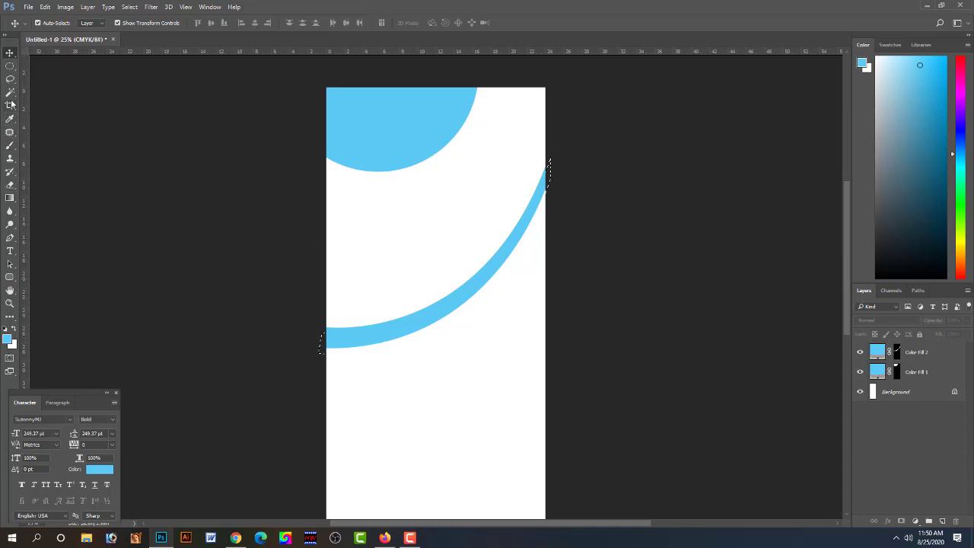
click(10, 105)
click(64, 7)
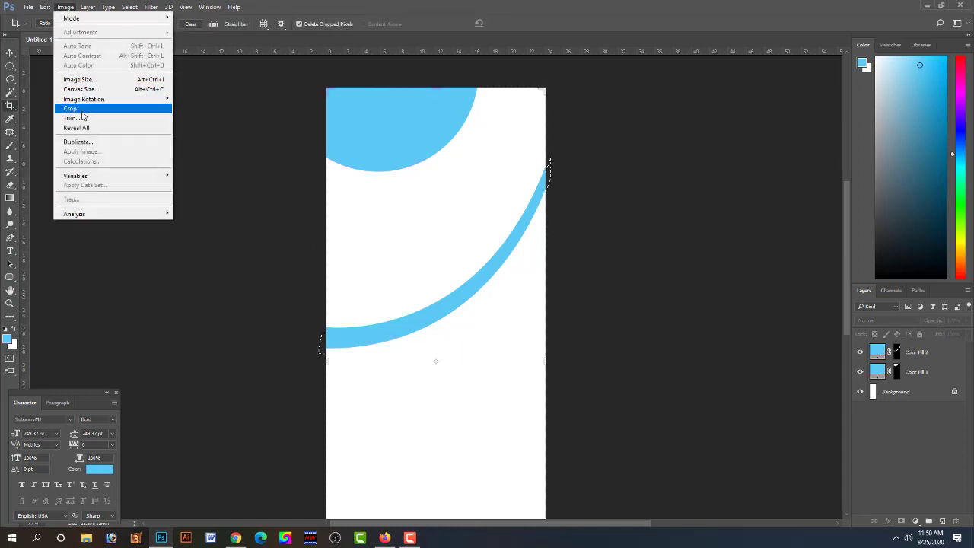
click(87, 108)
click(9, 54)
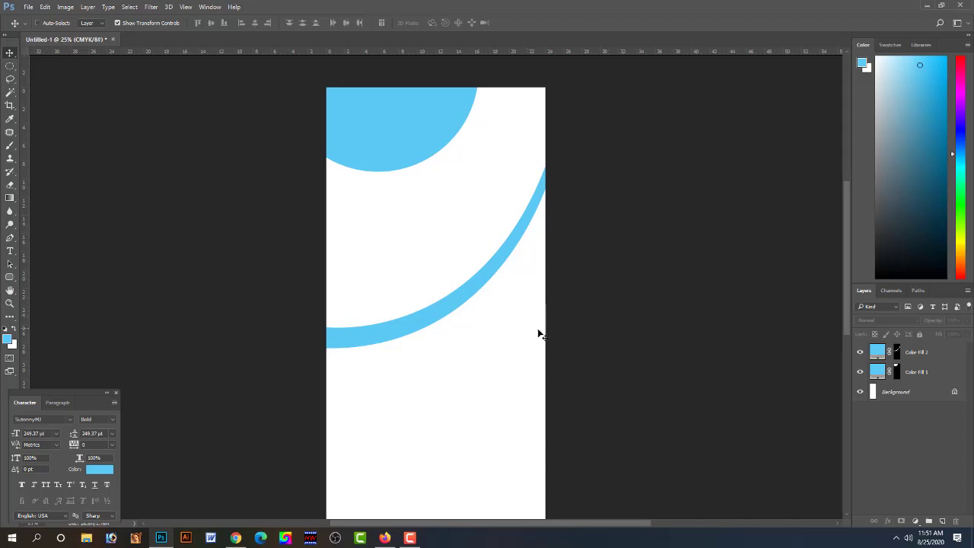
scroll(502, 381, down, 3)
scroll(501, 381, down, 2)
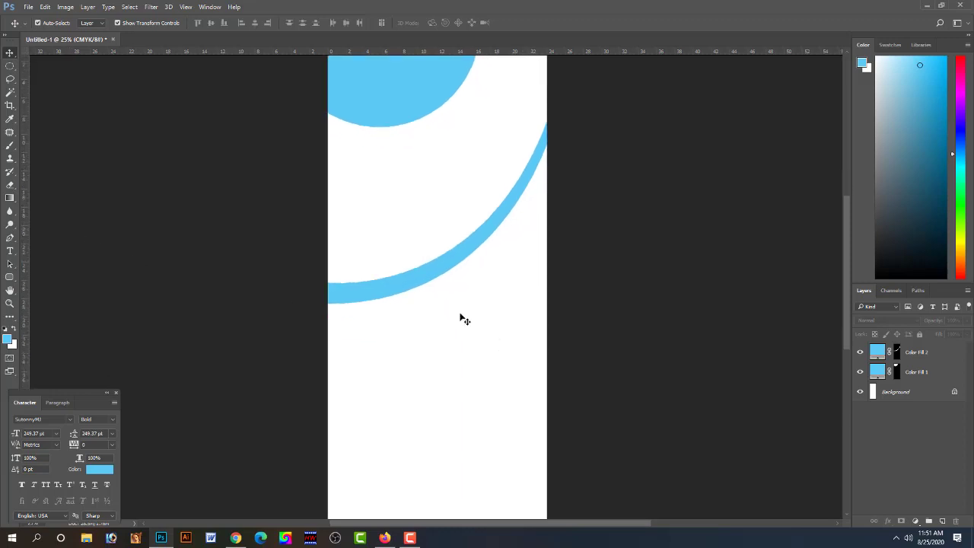
- Copy the blue half-circle to the banner bottom, flipped and pushed against the right edge
click(404, 101)
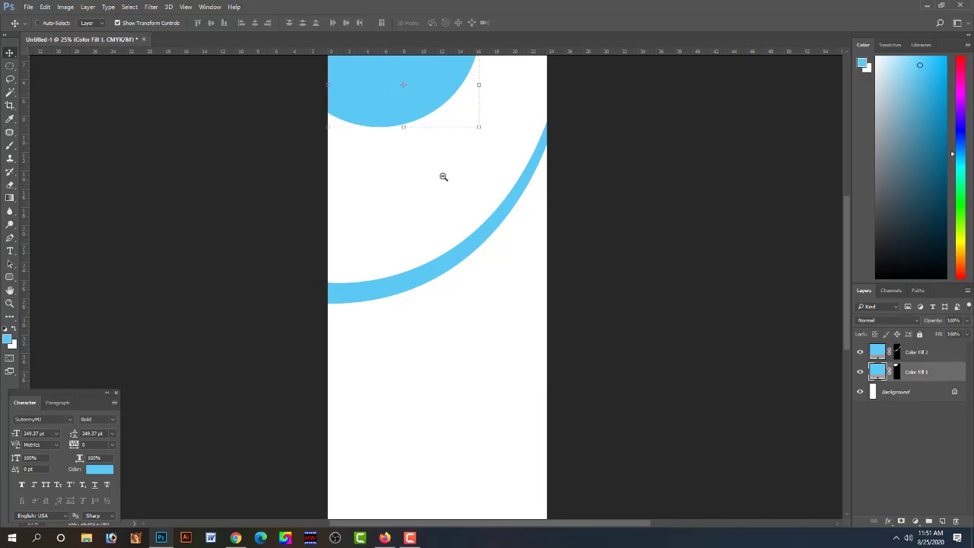
scroll(455, 281, down, 1)
mouse_move(425, 140)
mouse_down()
mouse_move(444, 436)
mouse_move(389, 472)
mouse_up()
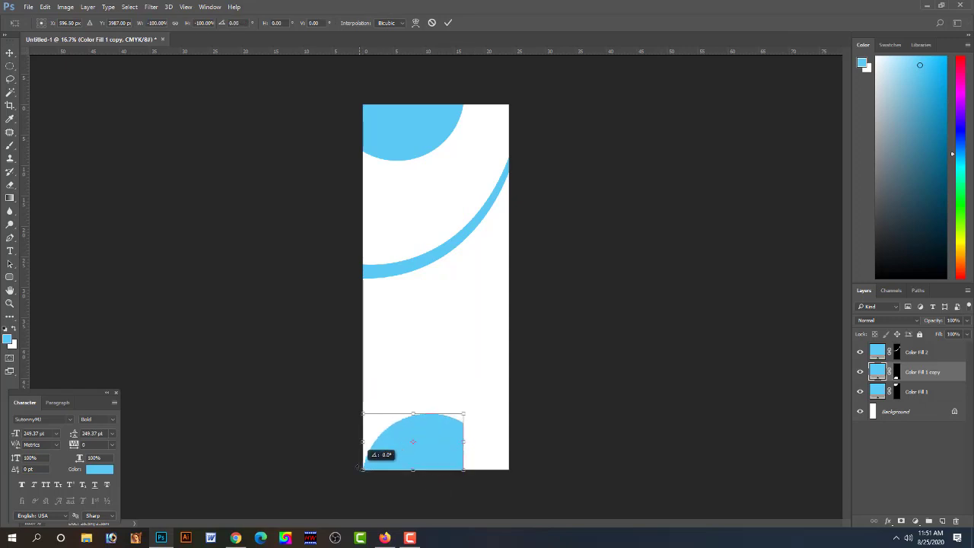
drag(470, 455, 565, 451)
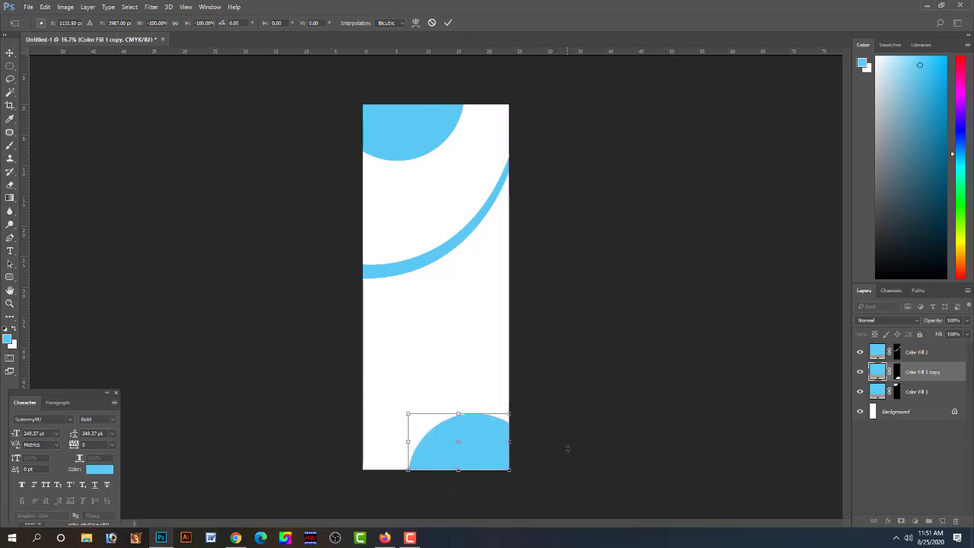
key(Return)
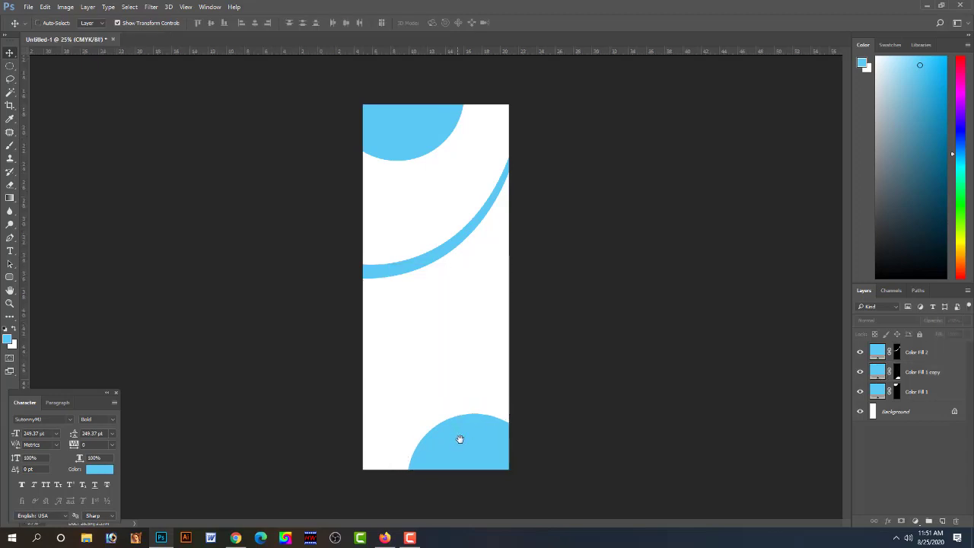
click(455, 434)
alt+click(449, 413)
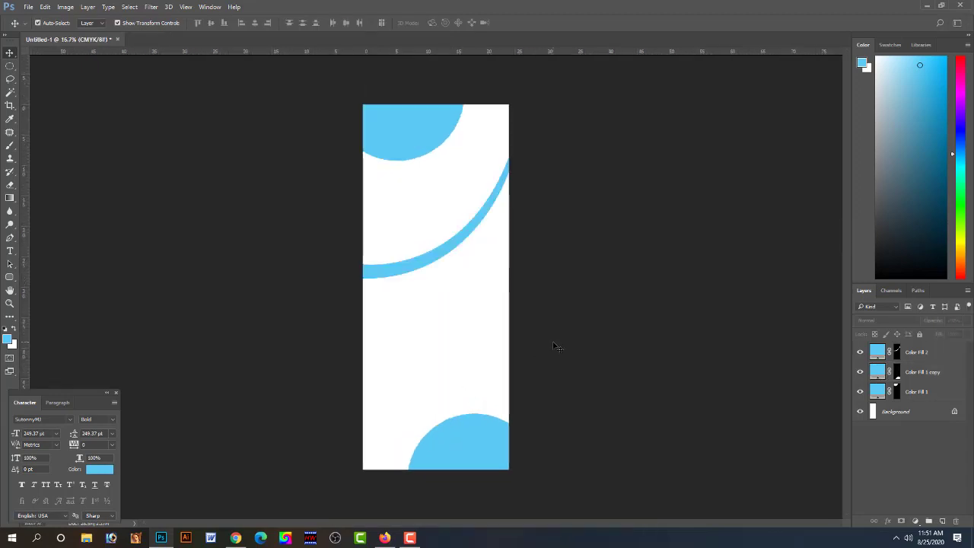
- Nudge the blue arc layer slightly down
click(481, 221)
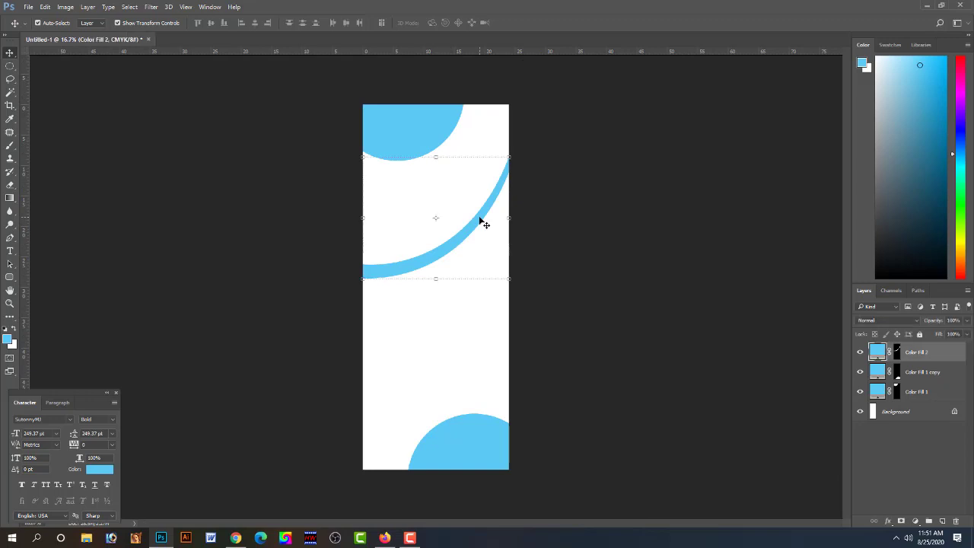
key(shift+Down)
key(shift+Down)
key(shift+Down)
key(shift+Down)
key(shift+Down)
key(shift+Down)
key(shift+Down)
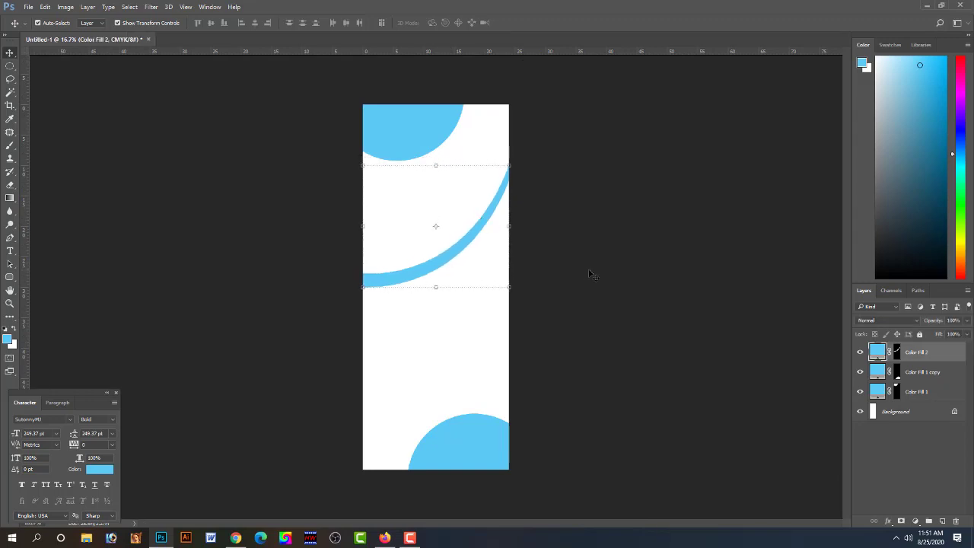
click(589, 272)
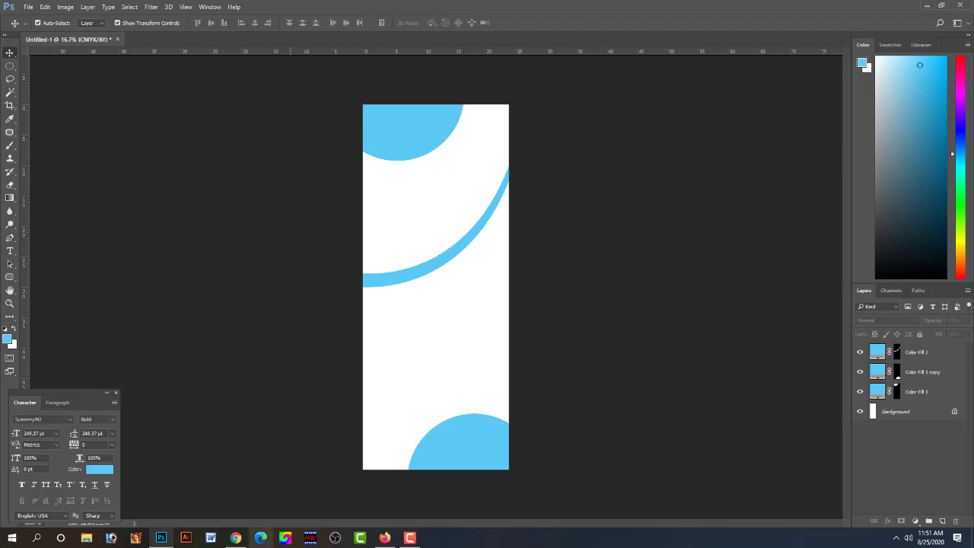
- Open Google in Chrome and run a misspelled 'burge' search with Images results
click(236, 539)
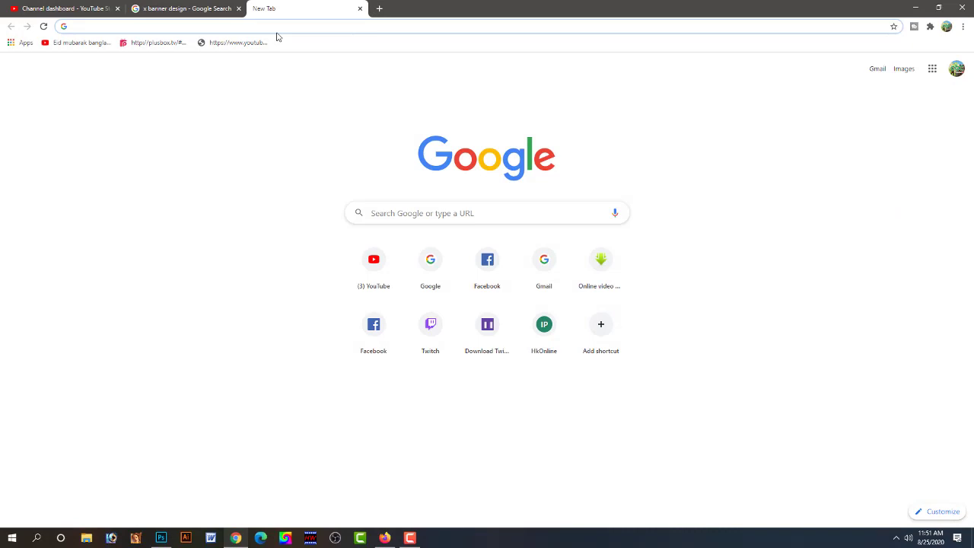
text(go)
key(Return)
text(b)
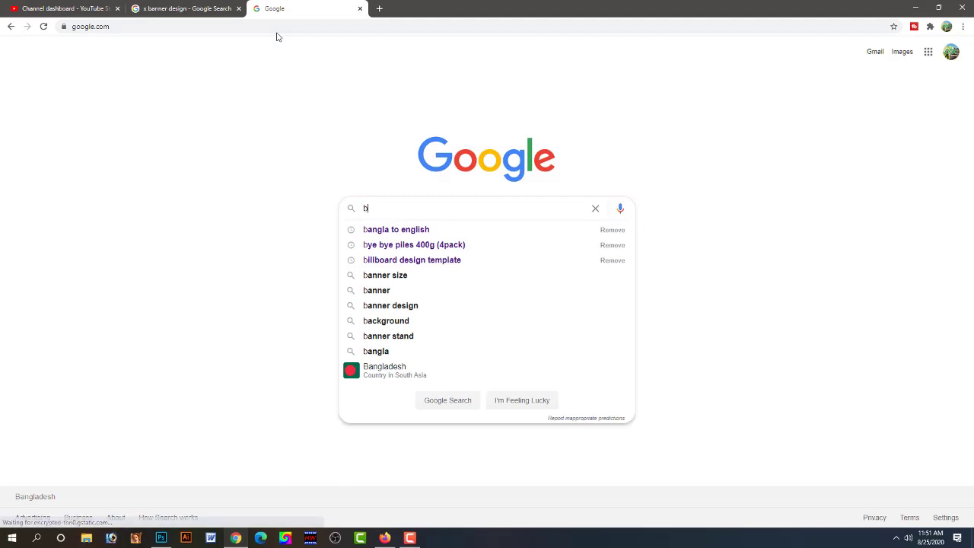
text(rga)
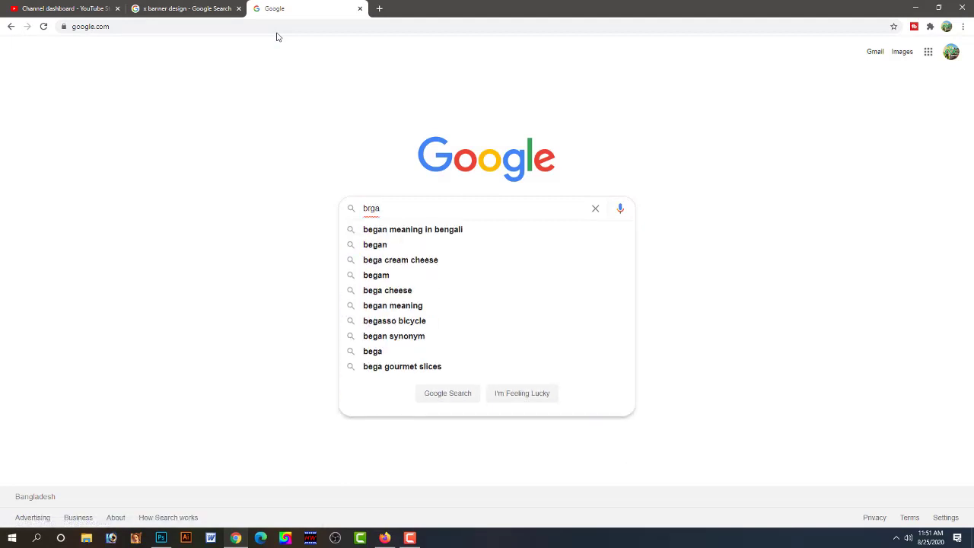
key(BackSpace)
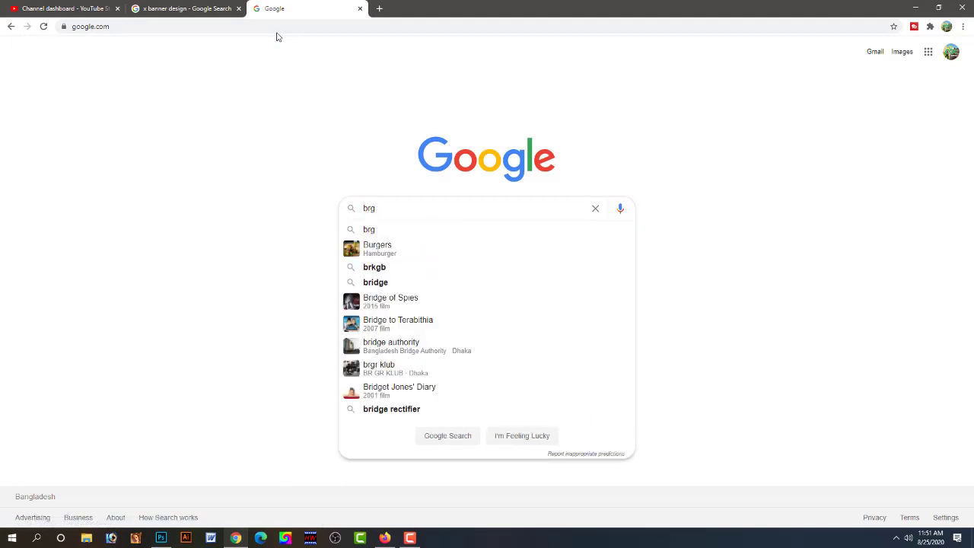
key(Down)
key(Down)
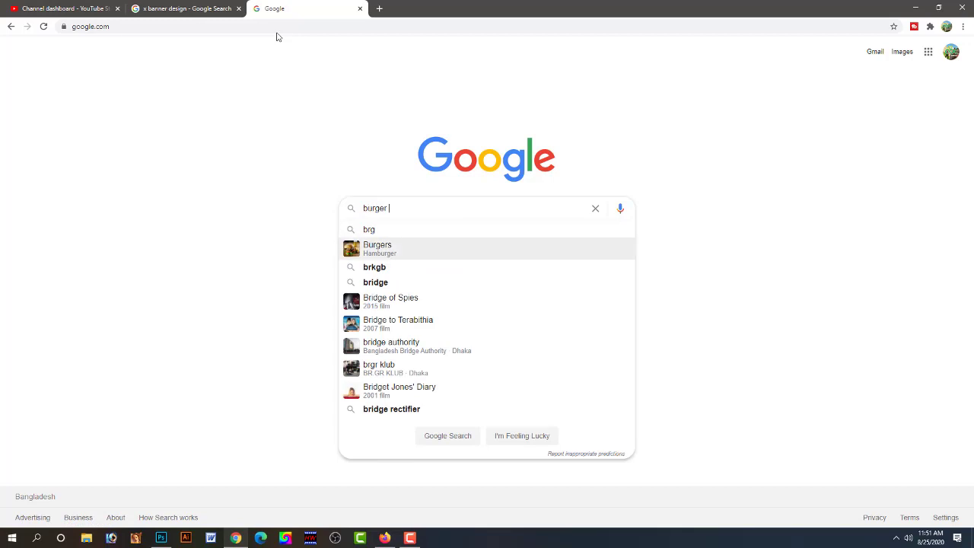
key(BackSpace)
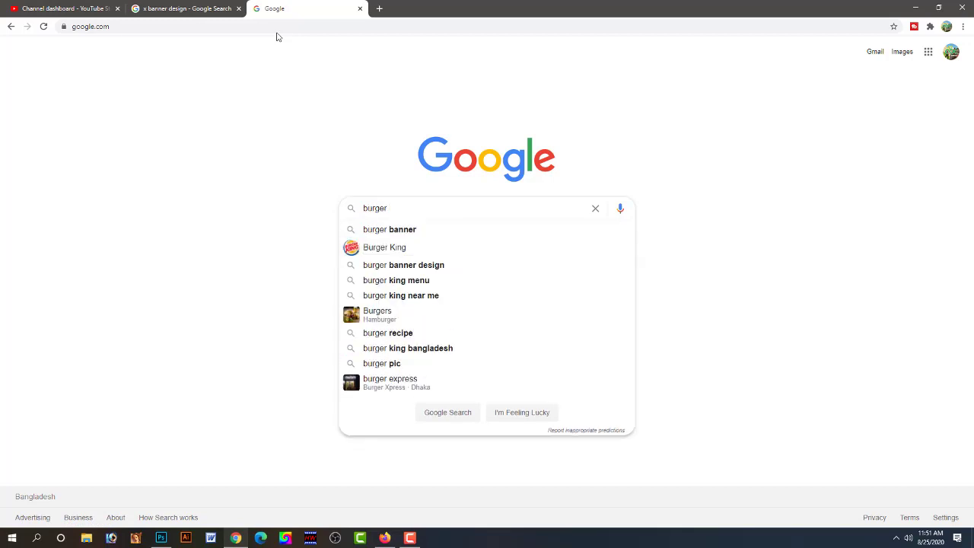
key(BackSpace)
key(Return)
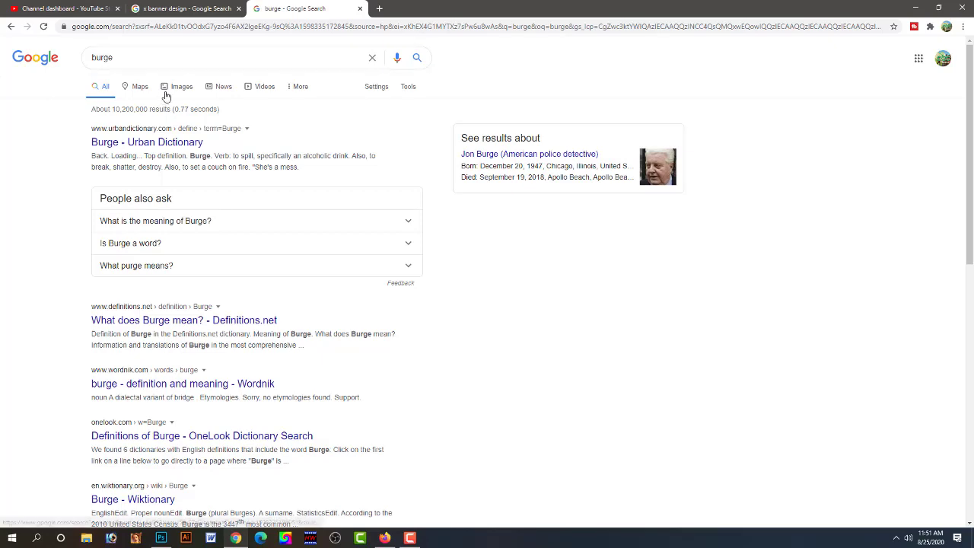
click(191, 90)
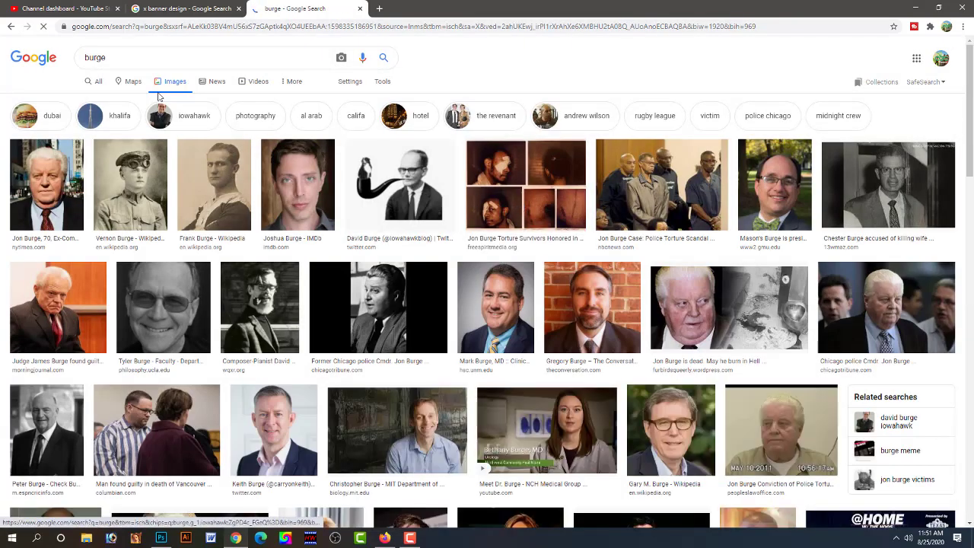
- Go back and search Google for 'burger'
click(119, 57)
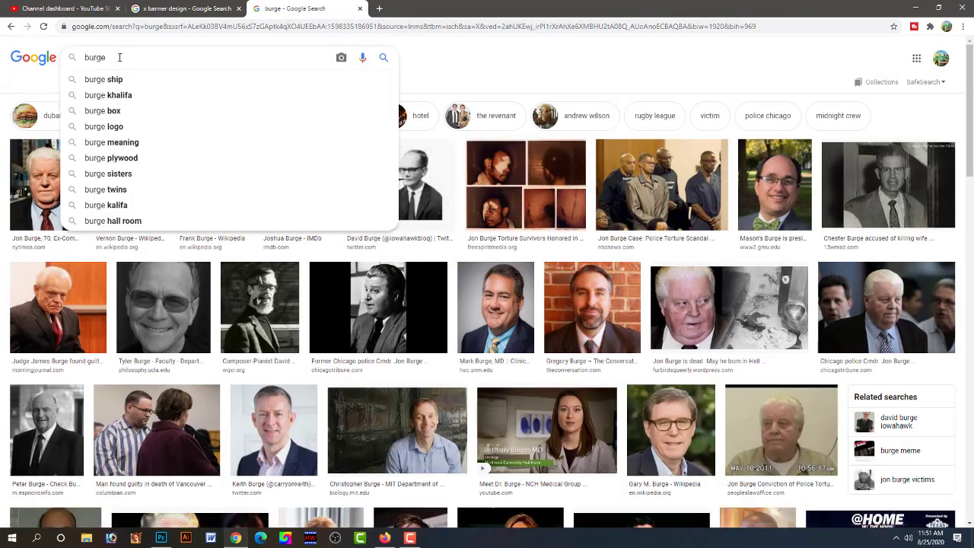
key(BackSpace)
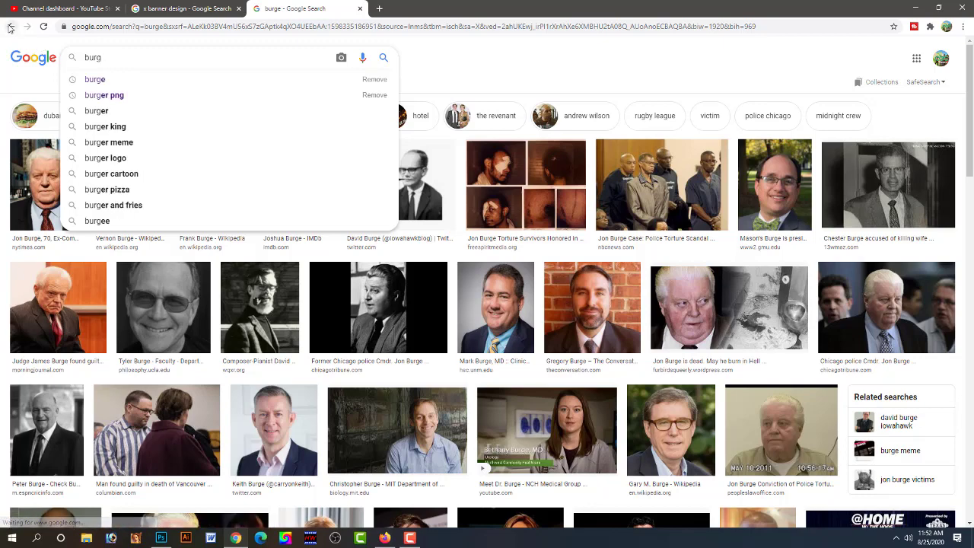
click(11, 27)
click(546, 212)
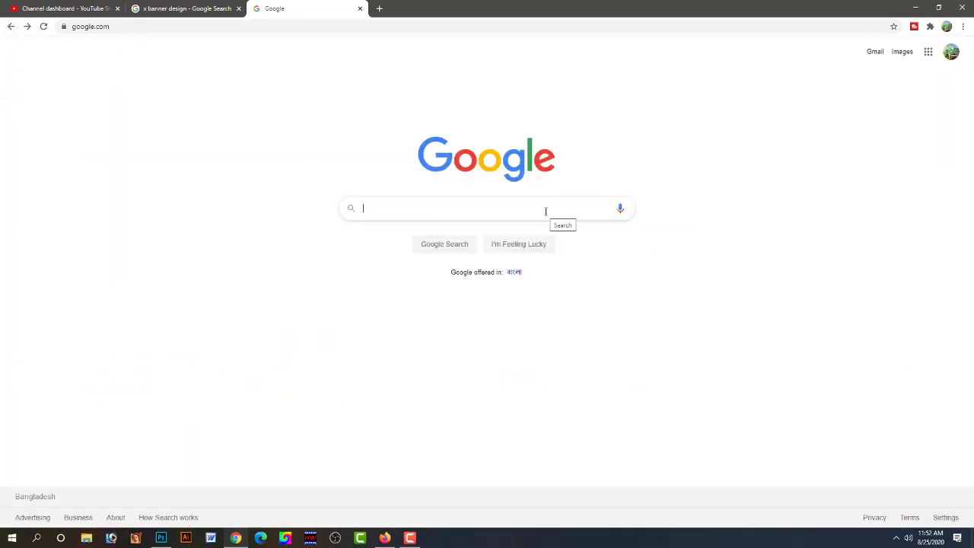
text(b)
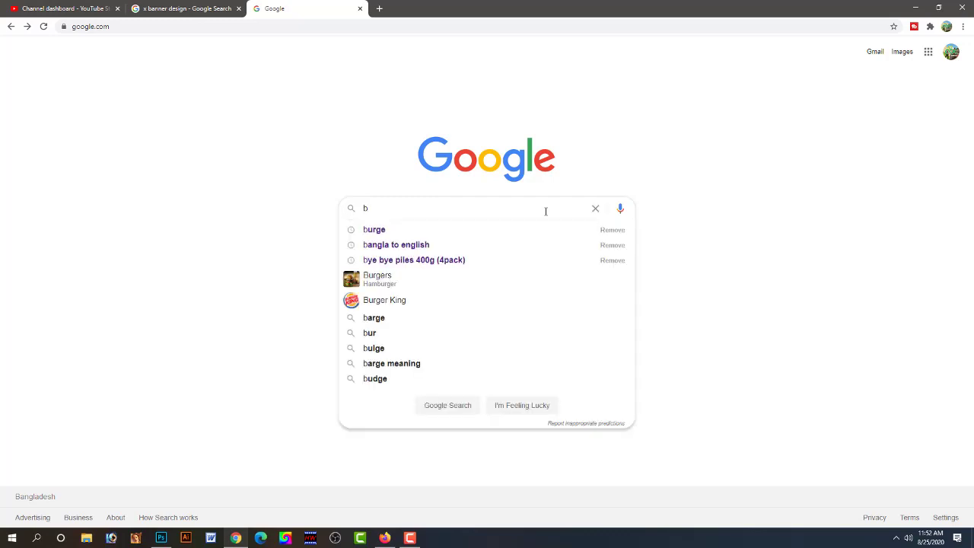
text(urge)
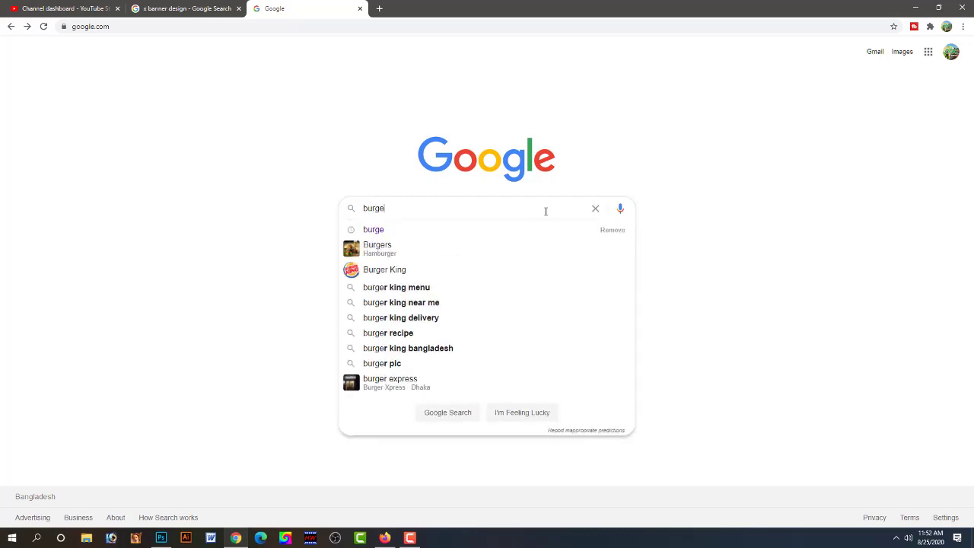
text(r)
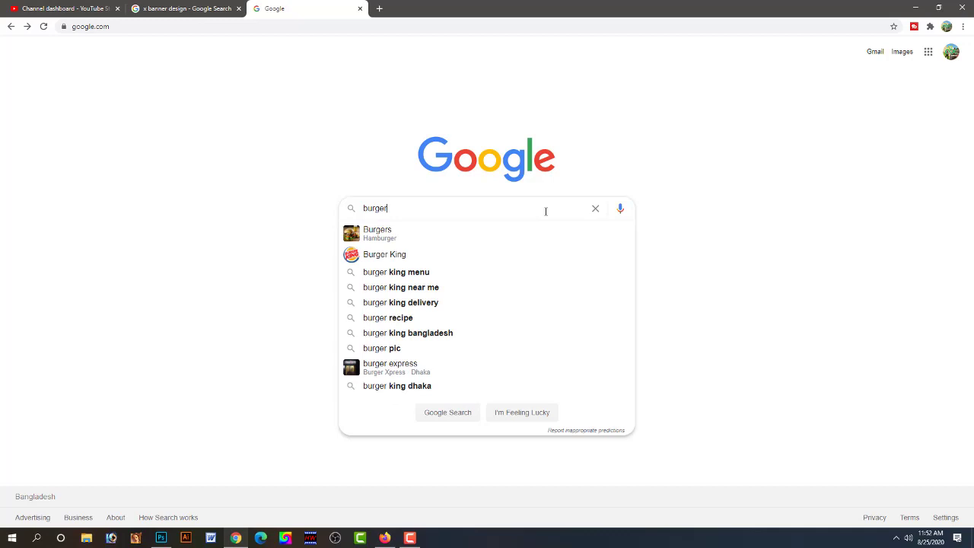
key(Down)
key(Return)
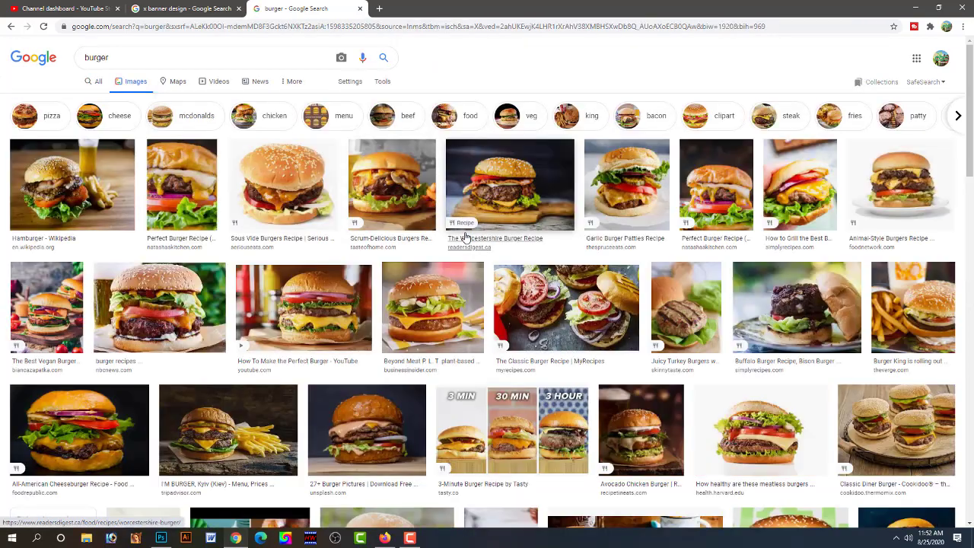
- Open the 1200 × 1200 Barbecued Burgers photo preview and copy the image
click(467, 237)
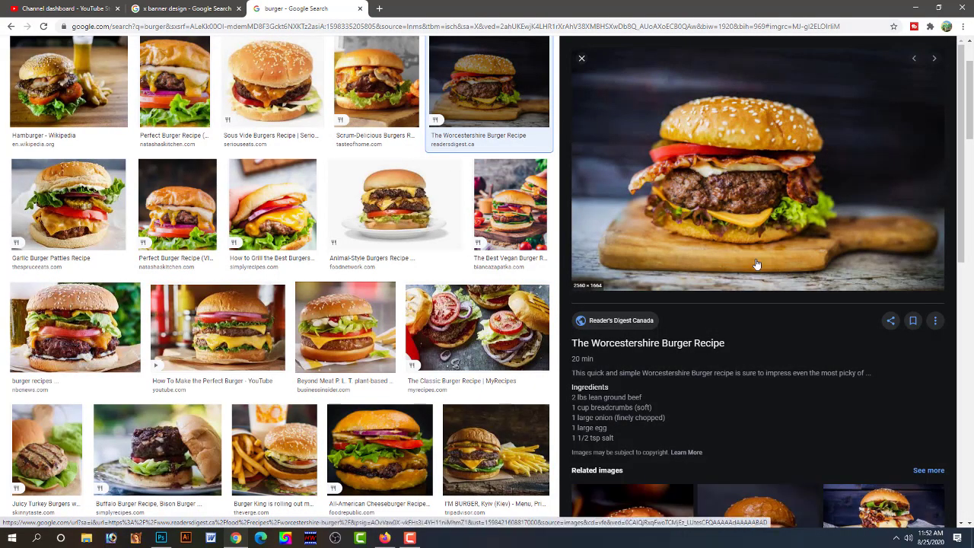
scroll(759, 264, down, 3)
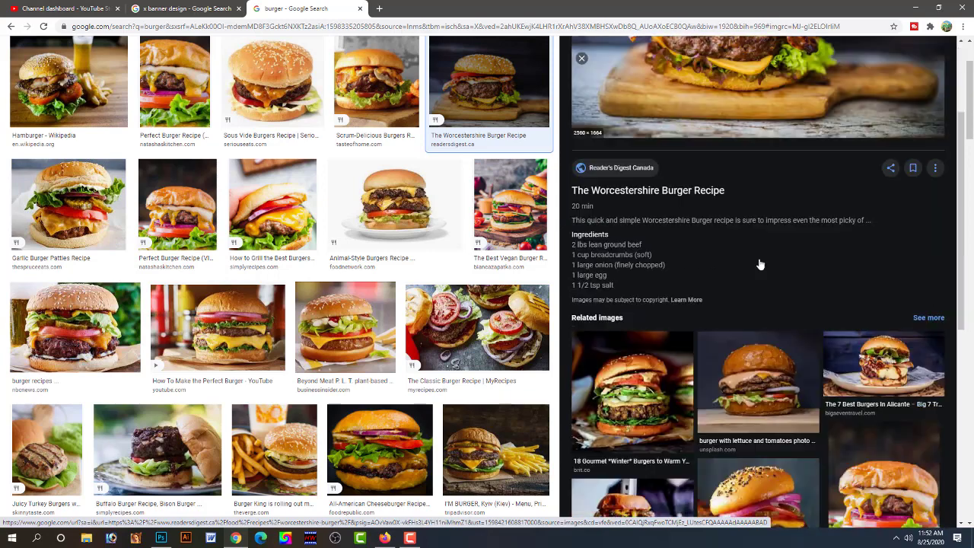
scroll(760, 264, down, 1)
scroll(760, 264, down, 1)
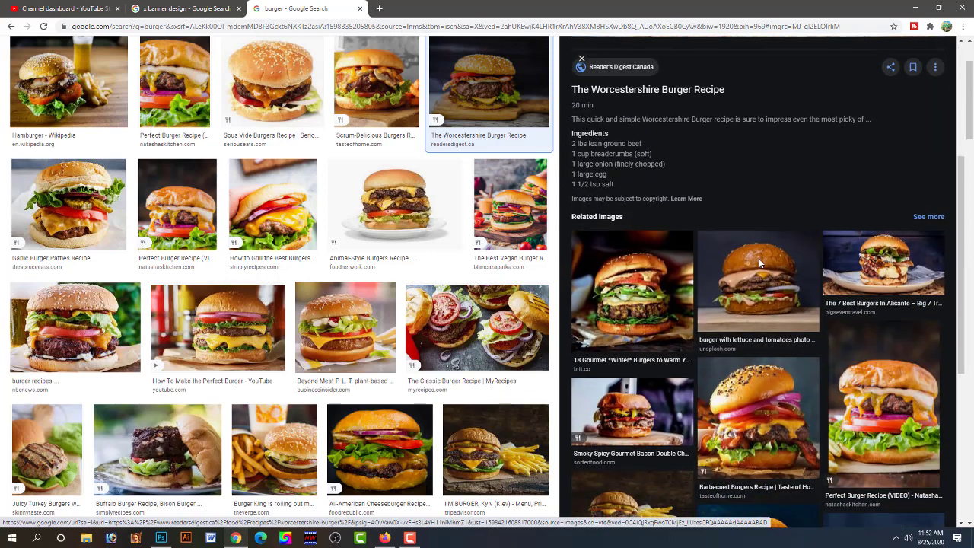
click(807, 392)
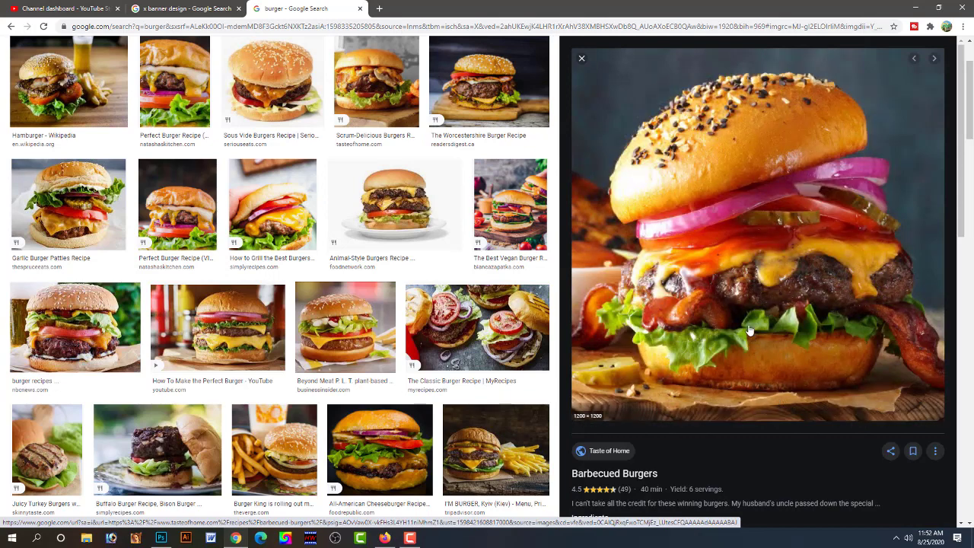
right_click(750, 330)
click(791, 423)
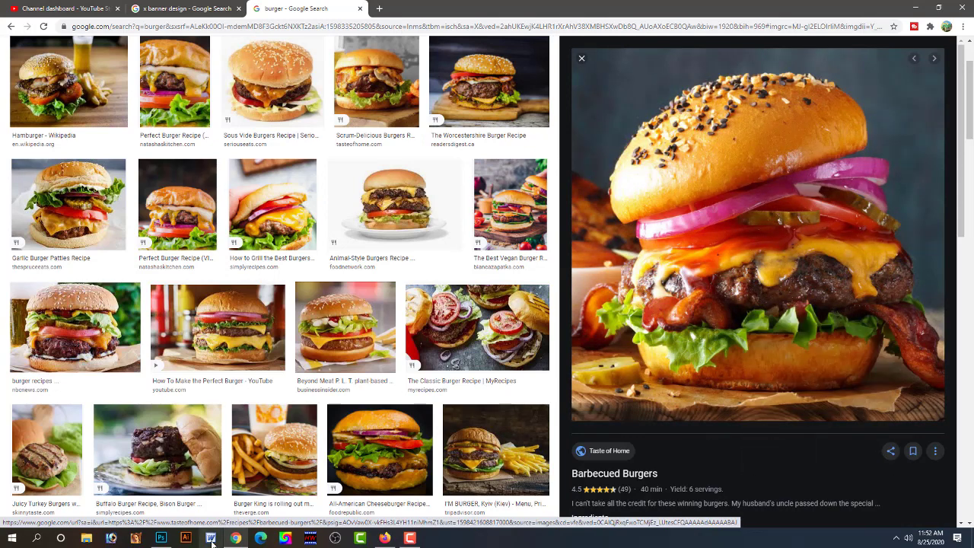
- Paste the burger photo as Layer 1 at the upper left, enlarged, beneath the blue shapes
click(160, 538)
key(ctrl+v)
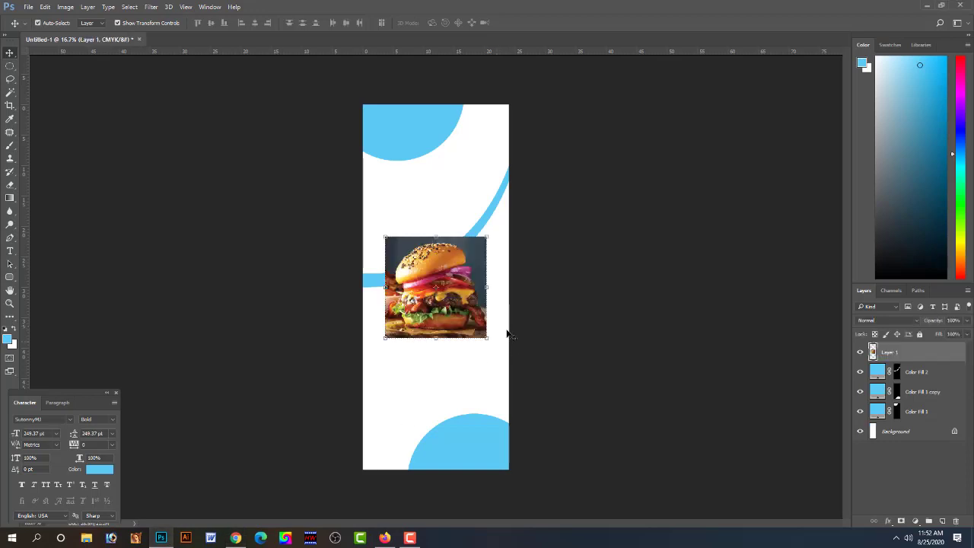
mouse_move(454, 316)
mouse_down()
mouse_move(435, 240)
mouse_move(476, 275)
mouse_move(482, 251)
mouse_up()
key(Return)
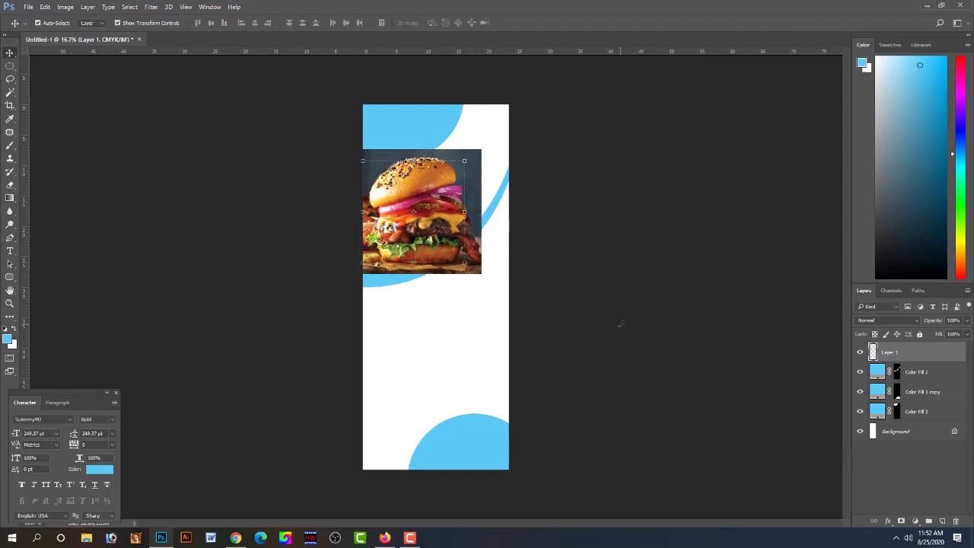
key(ctrl+shift+bracketleft)
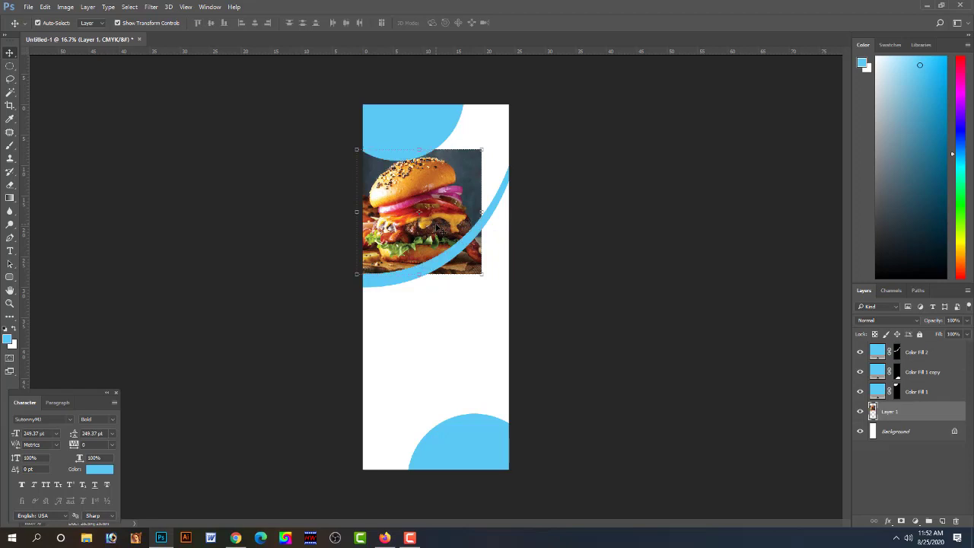
click(554, 220)
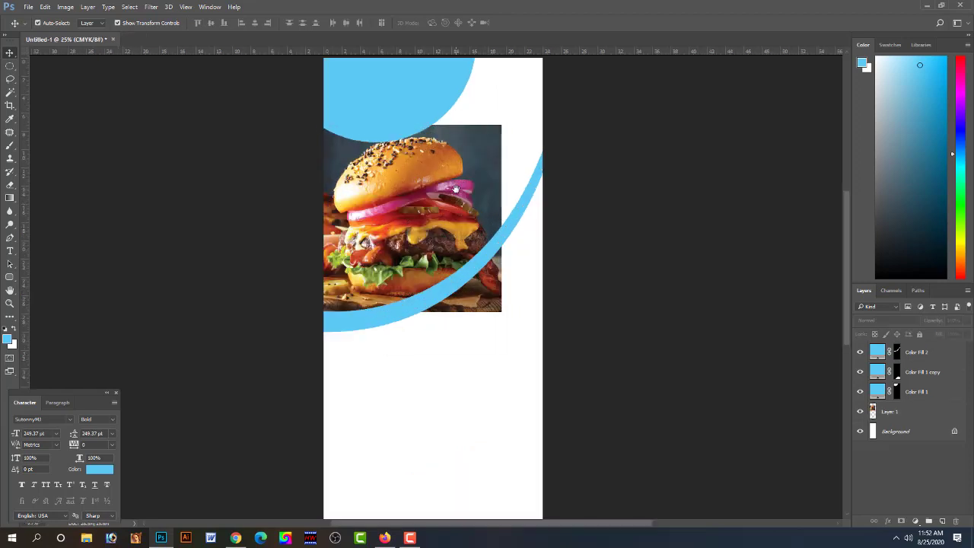
scroll(453, 232, up, 1)
scroll(436, 287, up, 1)
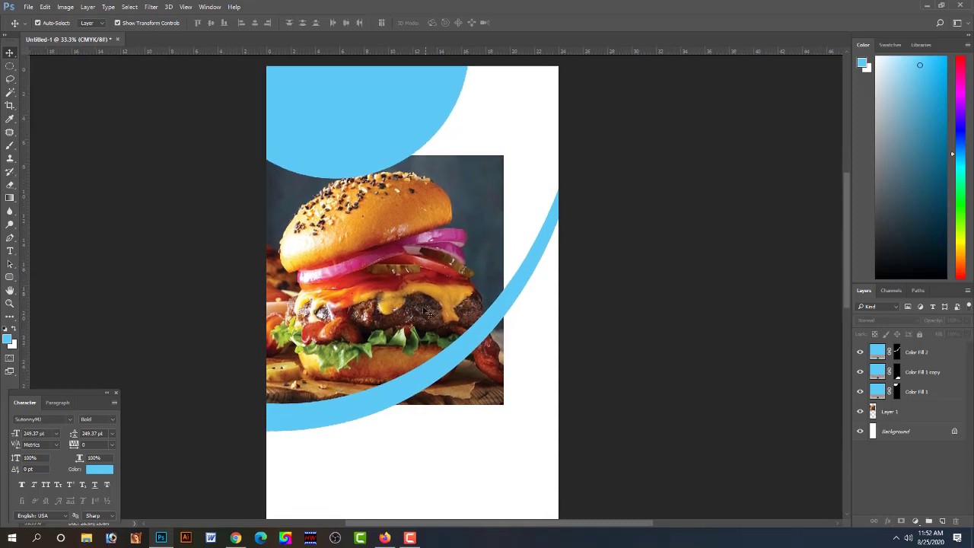
- Scale the burger photo to about 87.8% and align it flush with the banner's left edge
click(422, 308)
drag(423, 308, 424, 306)
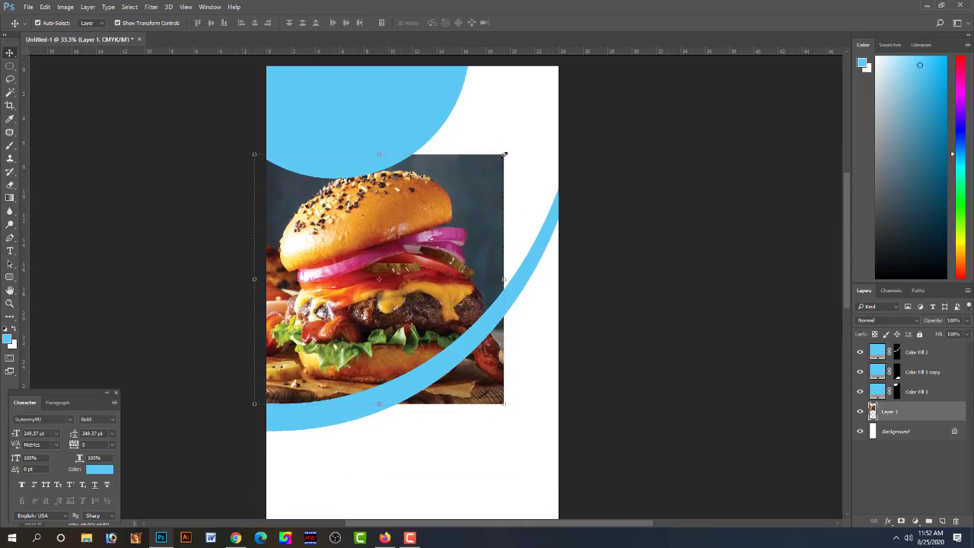
drag(505, 155, 490, 171)
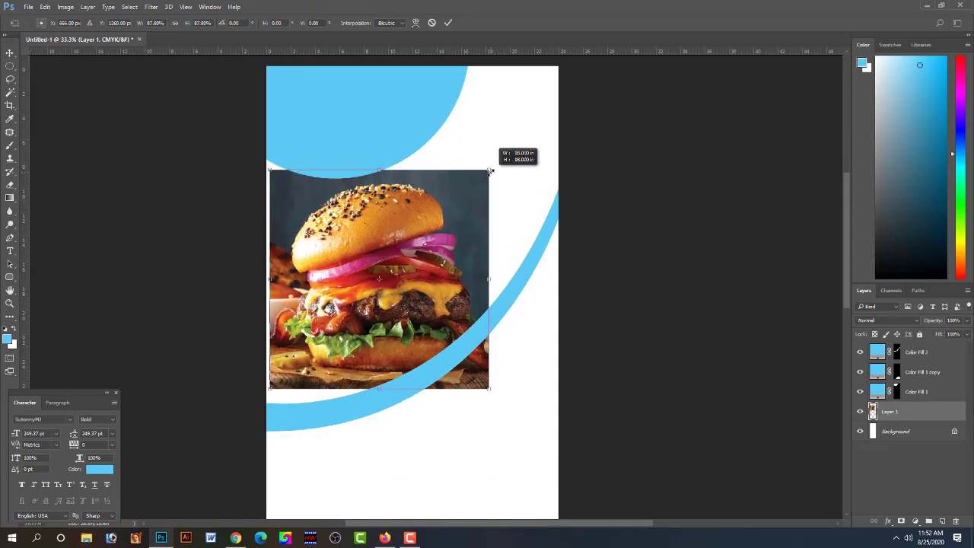
drag(436, 233, 436, 230)
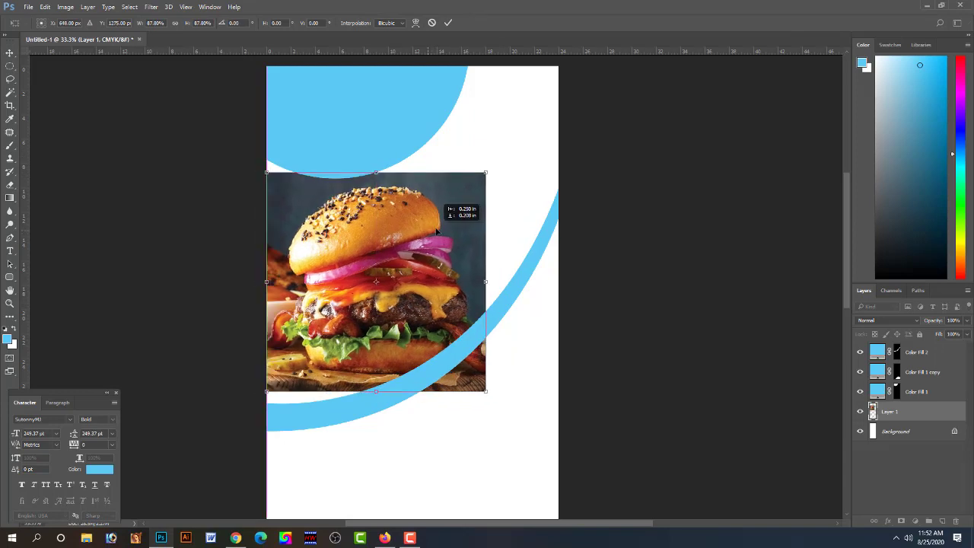
key(Return)
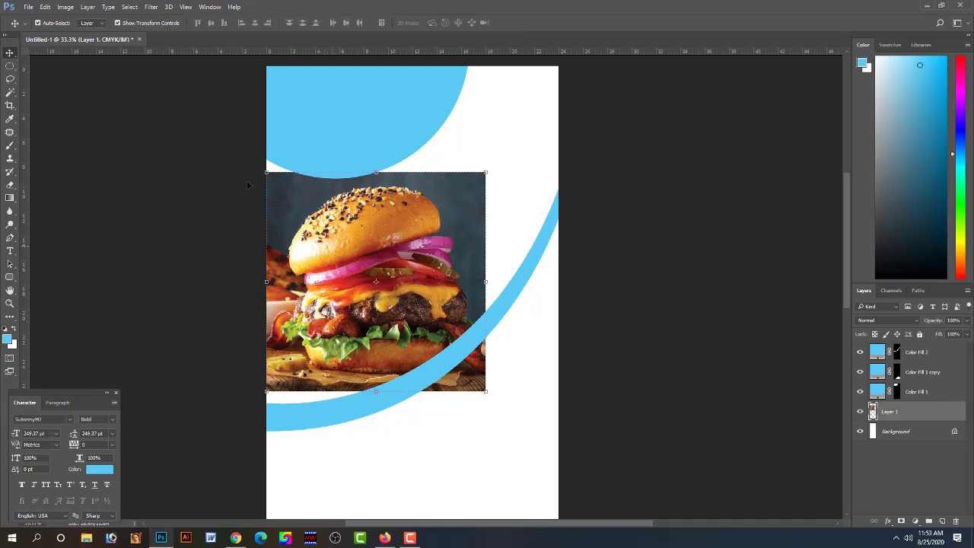
drag(10, 66, 34, 68)
drag(267, 133, 490, 180)
- Try stretching a thin strip at the photo's top upward, then cancel the stretch
click(252, 159)
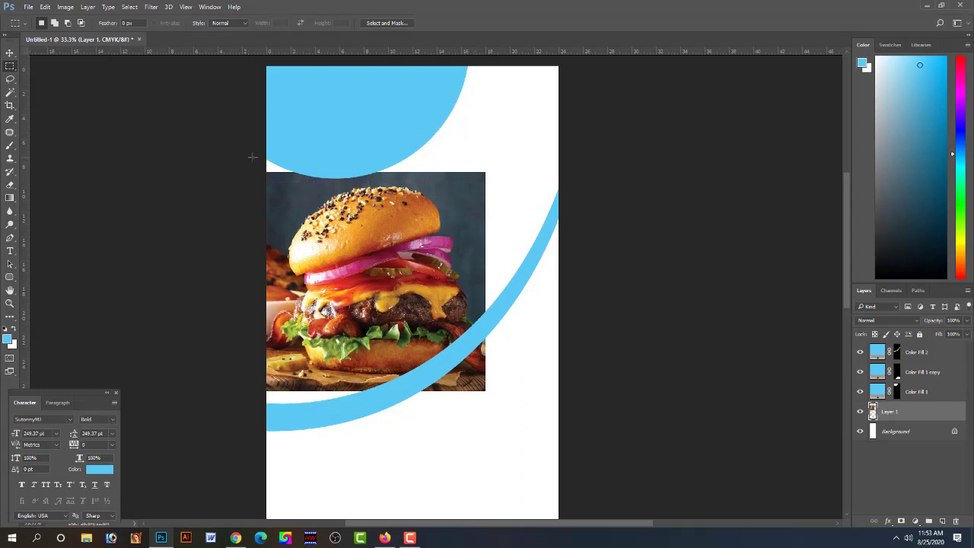
drag(288, 165, 496, 181)
key(ctrl+t)
drag(380, 153, 372, 30)
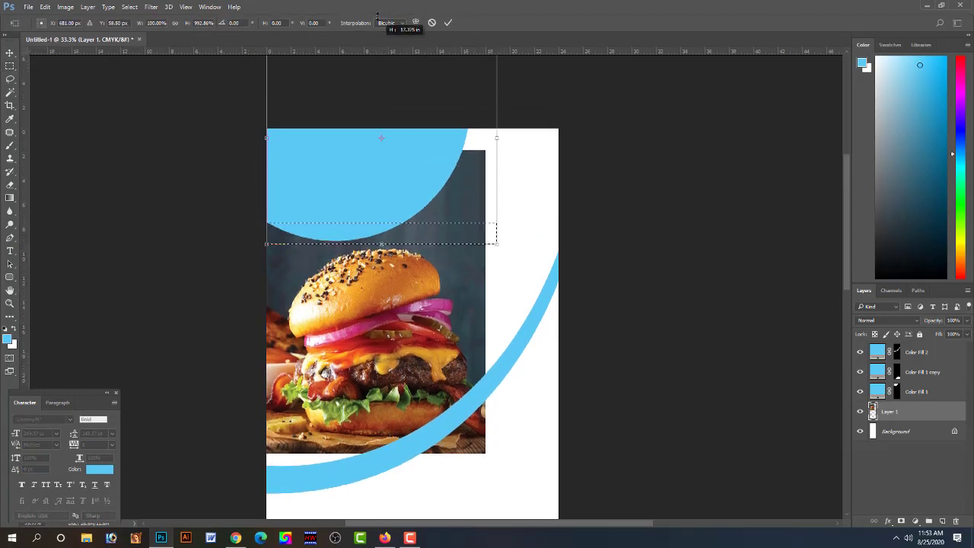
key(Escape)
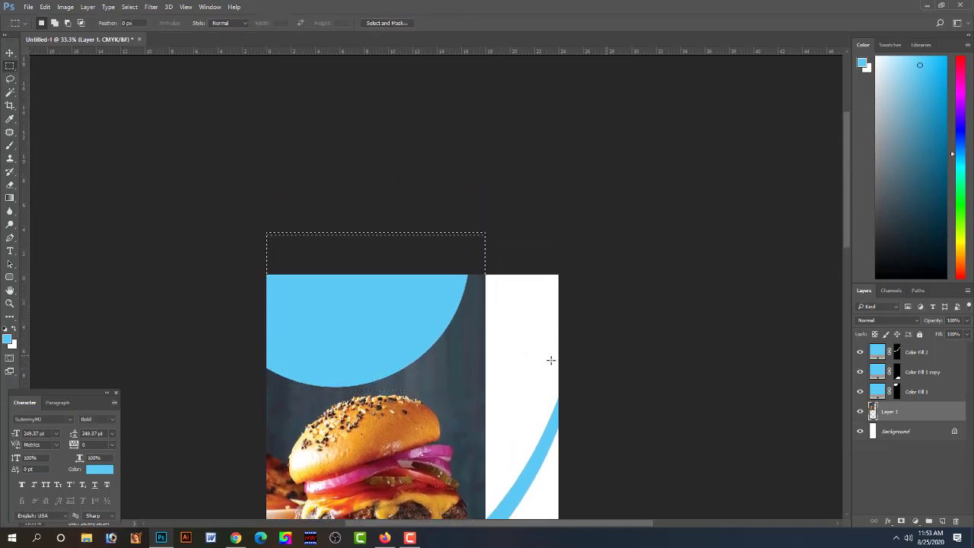
key(ctrl+minus)
key(ctrl+minus)
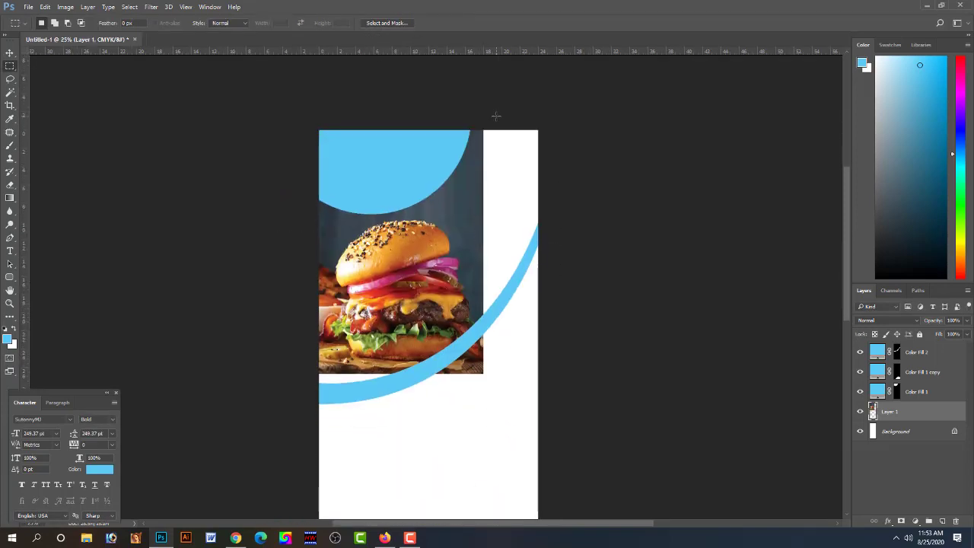
- Widen the whole burger photo slightly to the right
drag(494, 116, 473, 379)
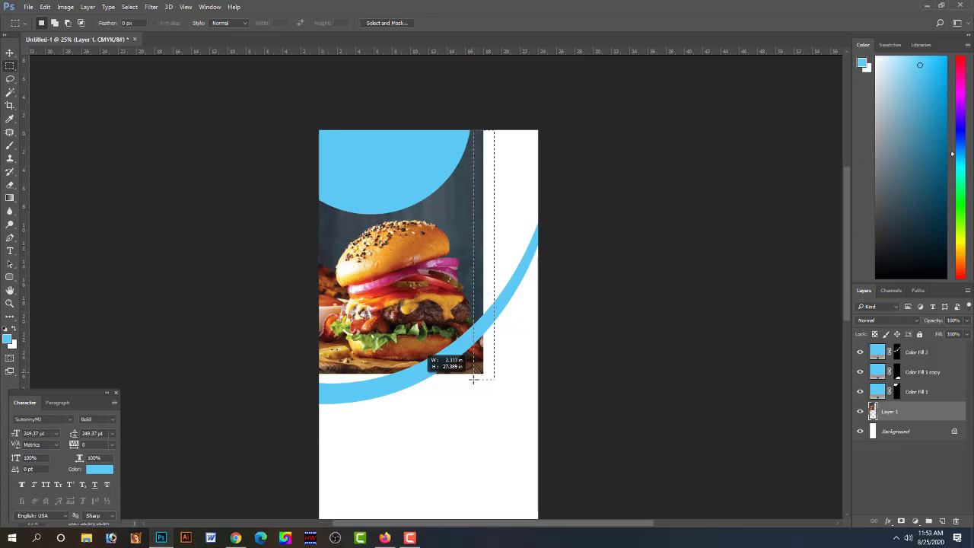
click(211, 235)
key(ctrl+t)
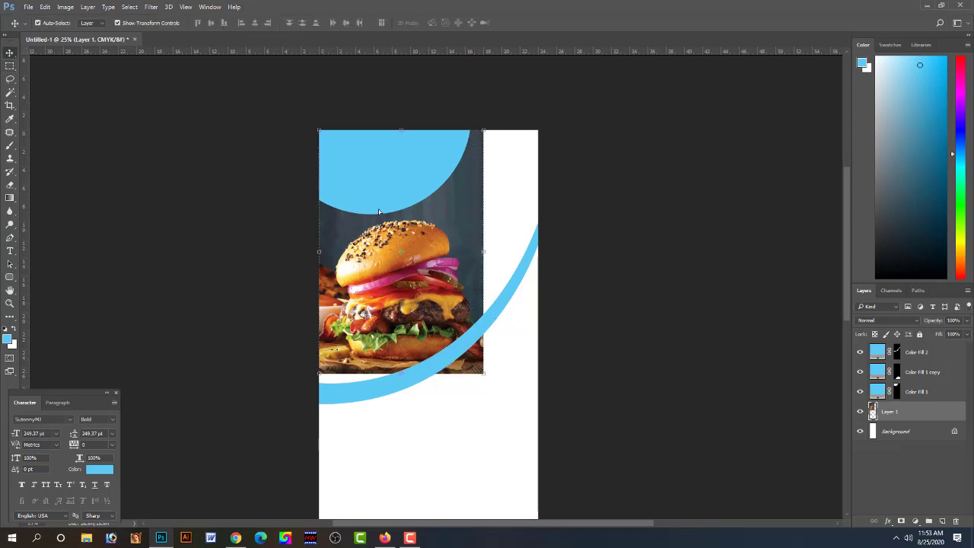
drag(487, 252, 505, 249)
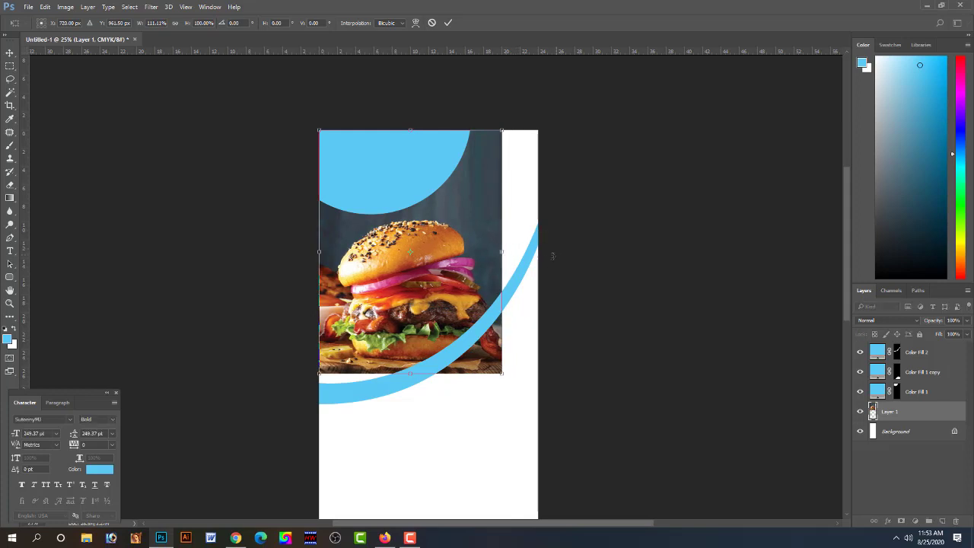
key(Return)
- Stretch a strip along the photo's right edge out to the canvas edge
click(10, 66)
drag(524, 130, 490, 386)
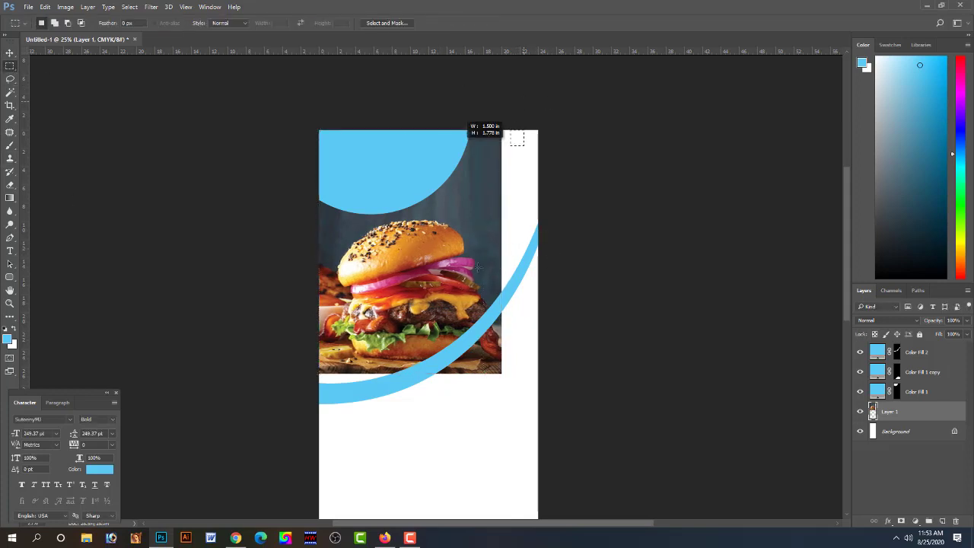
key(ctrl+t)
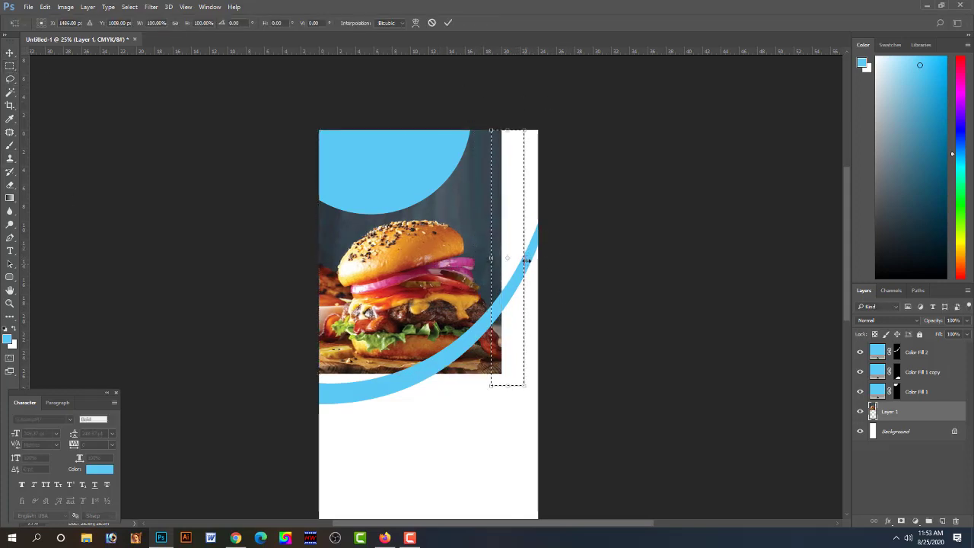
drag(525, 248, 639, 248)
key(Return)
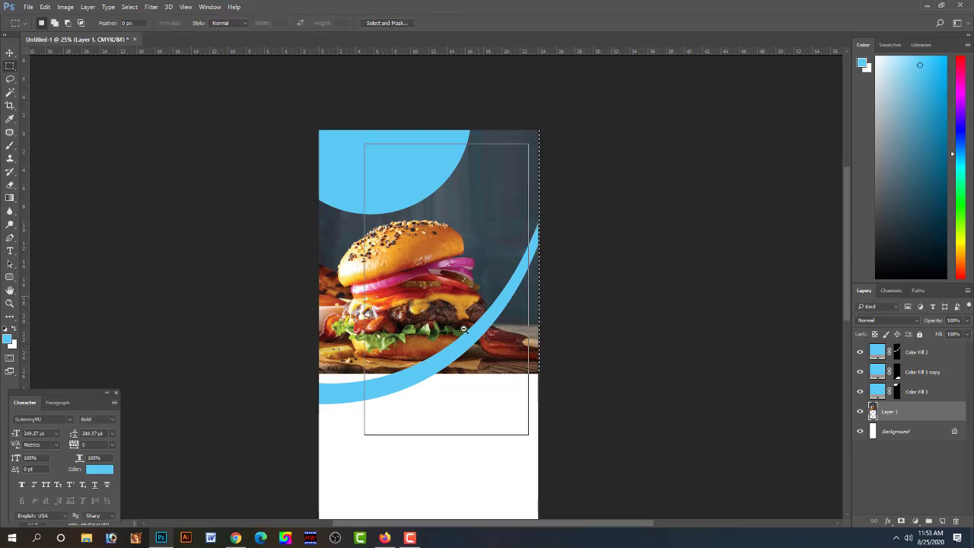
- Move the burger photo down slightly and stretch its top edge to the canvas top
scroll(457, 330, down, 3)
scroll(449, 304, down, 3)
drag(431, 182, 419, 284)
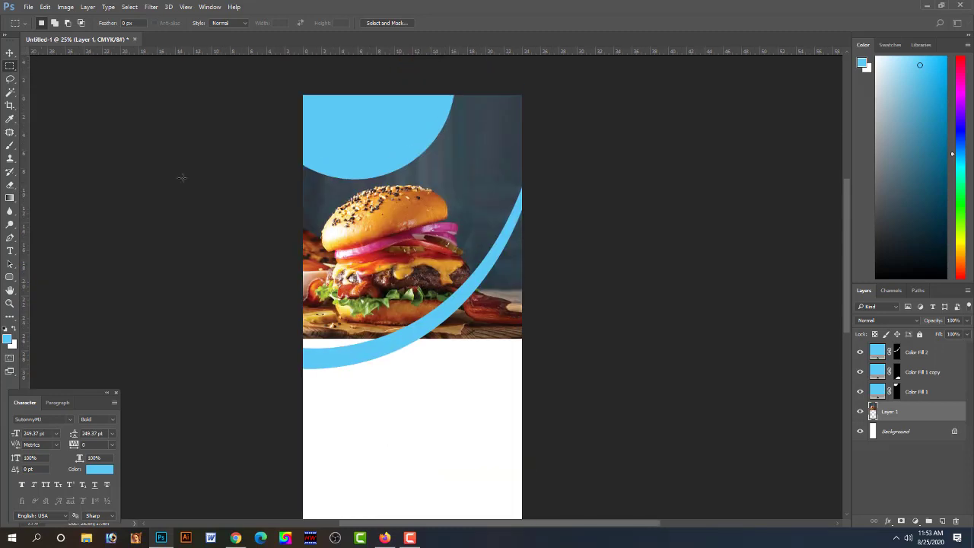
click(11, 53)
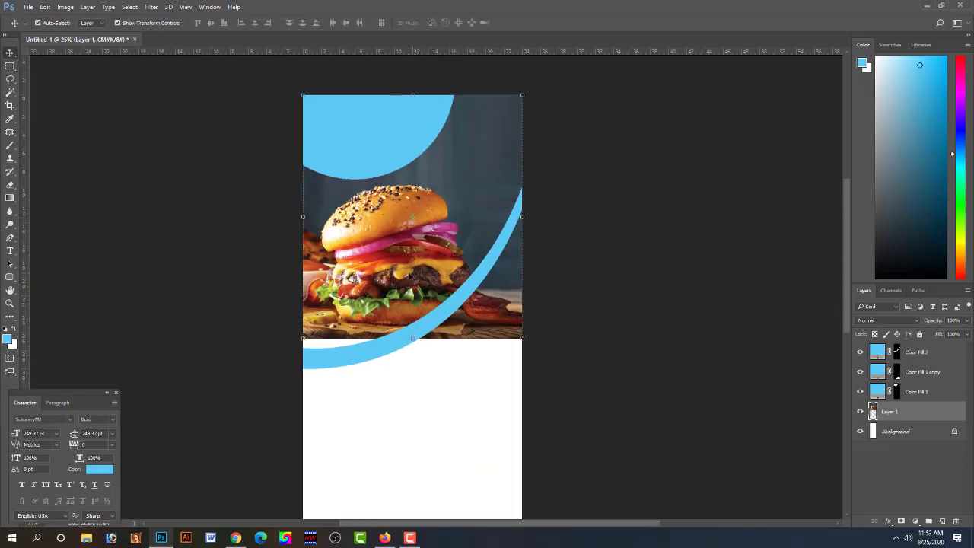
drag(411, 277, 412, 289)
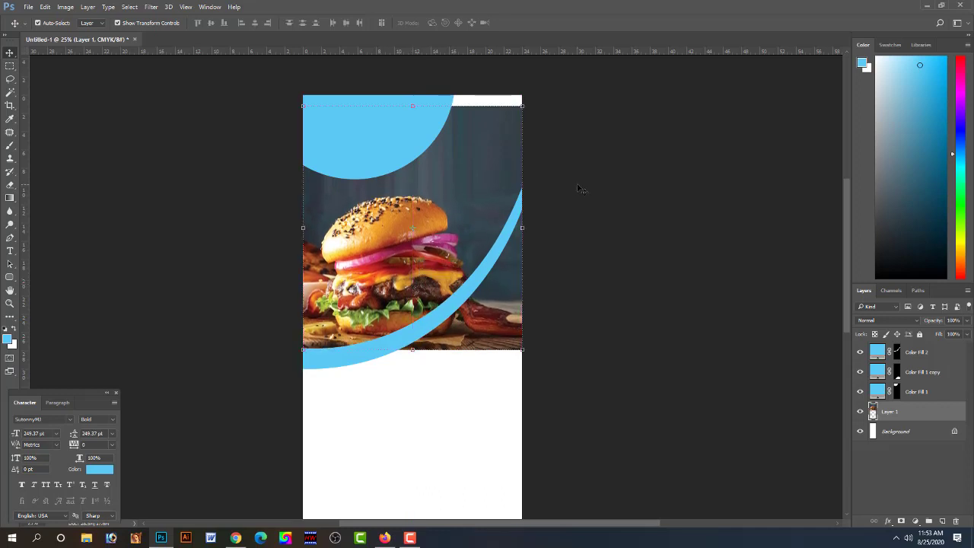
scroll(447, 261, up, 1)
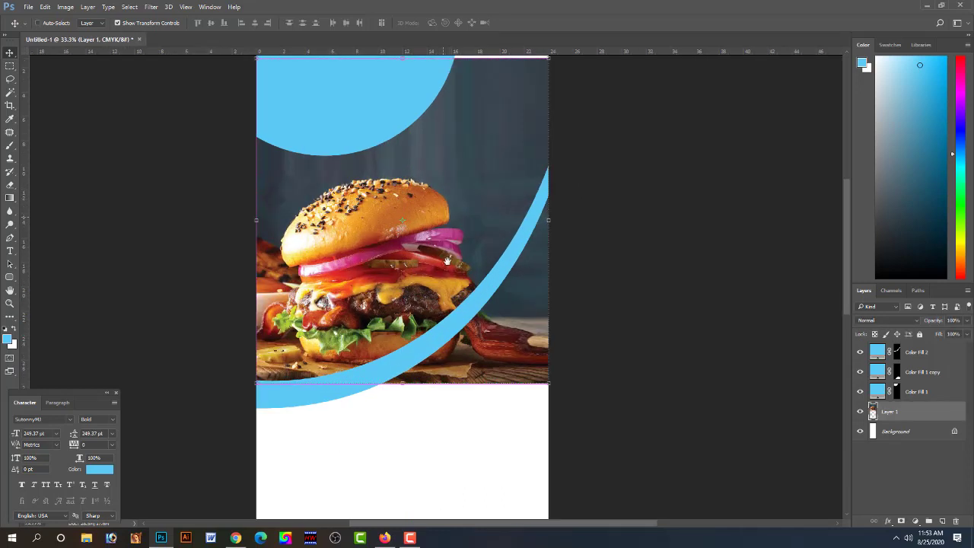
scroll(447, 261, up, 1)
scroll(447, 256, down, 1)
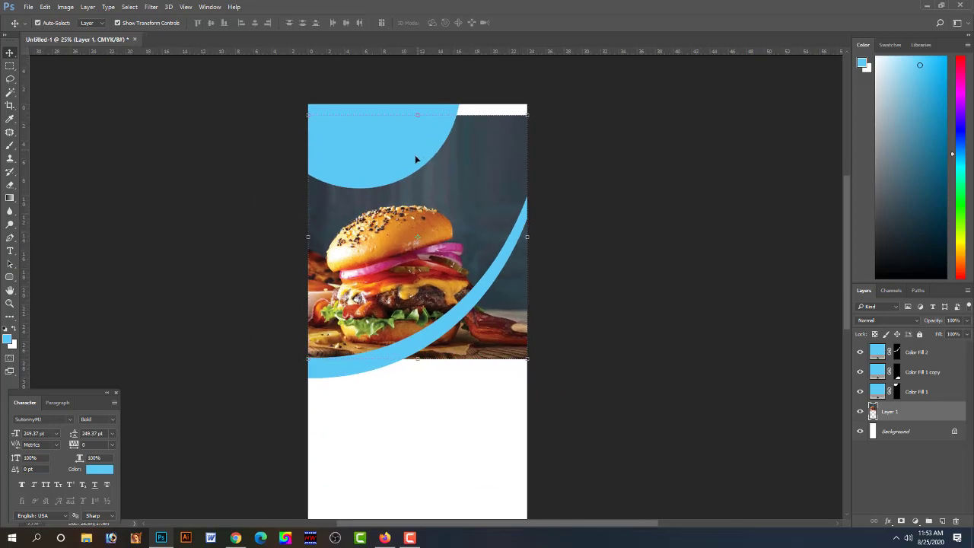
drag(417, 113, 417, 104)
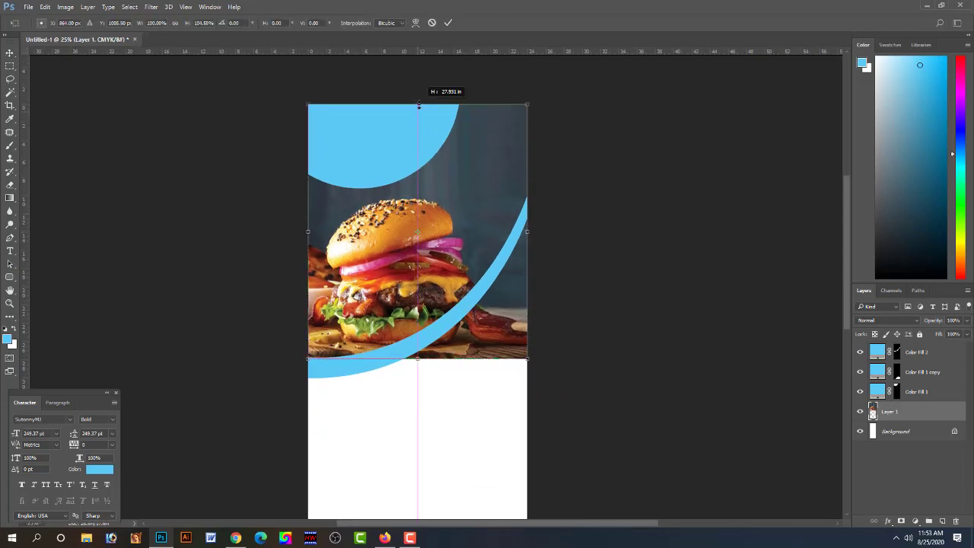
click(626, 251)
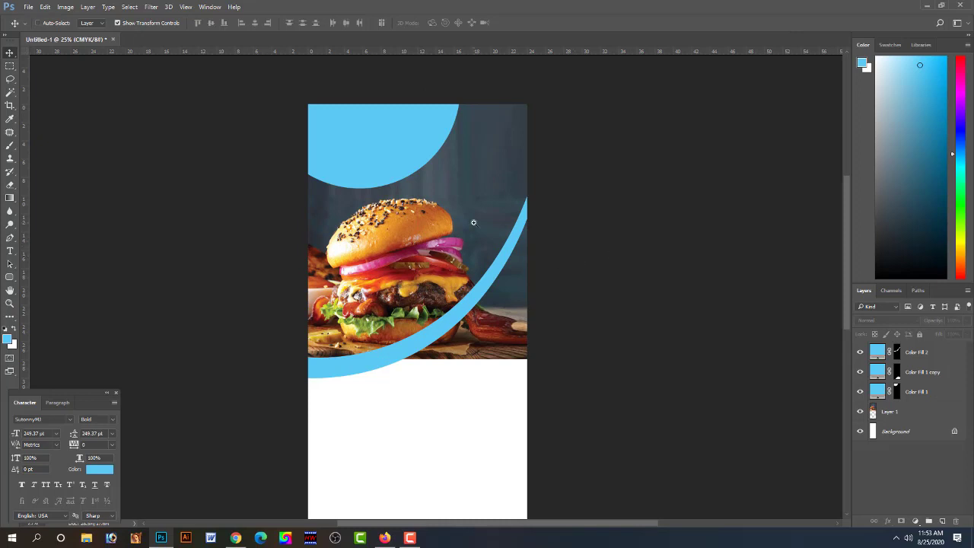
- Delete the burger photo layer, leaving only the light blue shapes on white
scroll(473, 227, up, 1)
scroll(462, 300, down, 1)
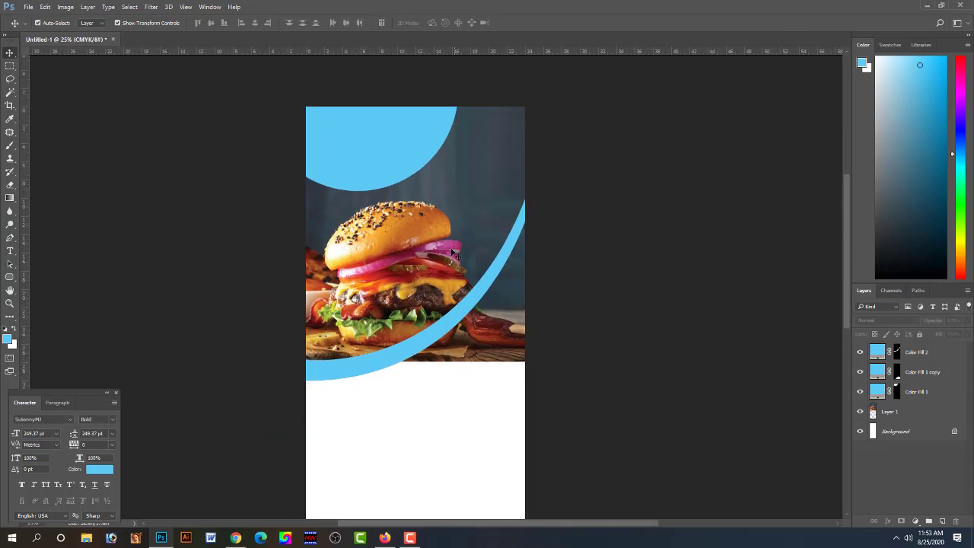
click(454, 251)
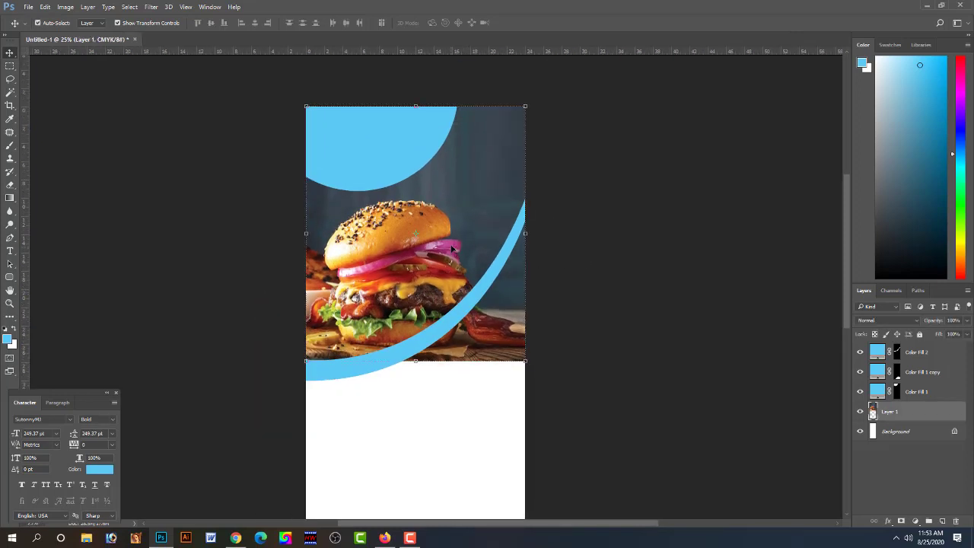
key(Delete)
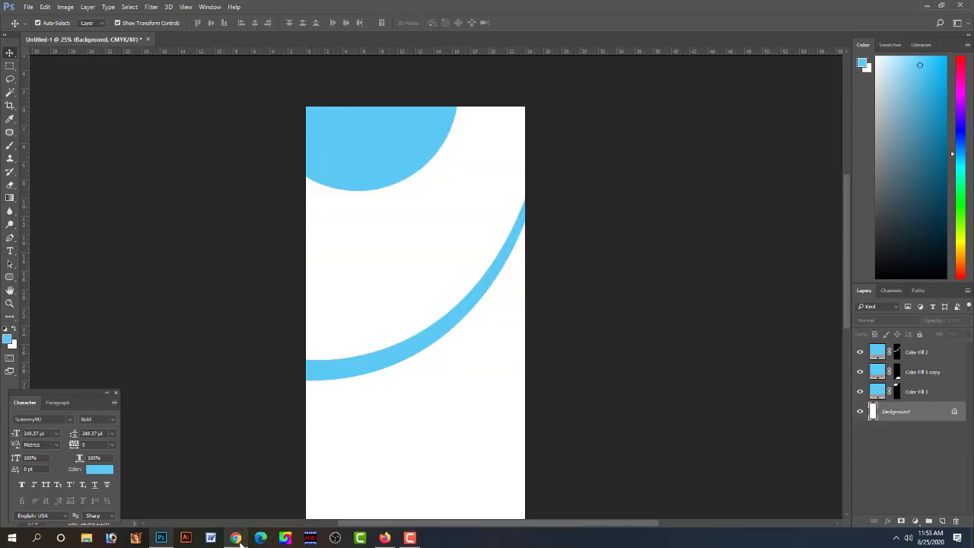
- Browse the burger image results, previewing the Vegan Burger Recipe and cauliflower burger photos
click(235, 538)
scroll(715, 354, down, 2)
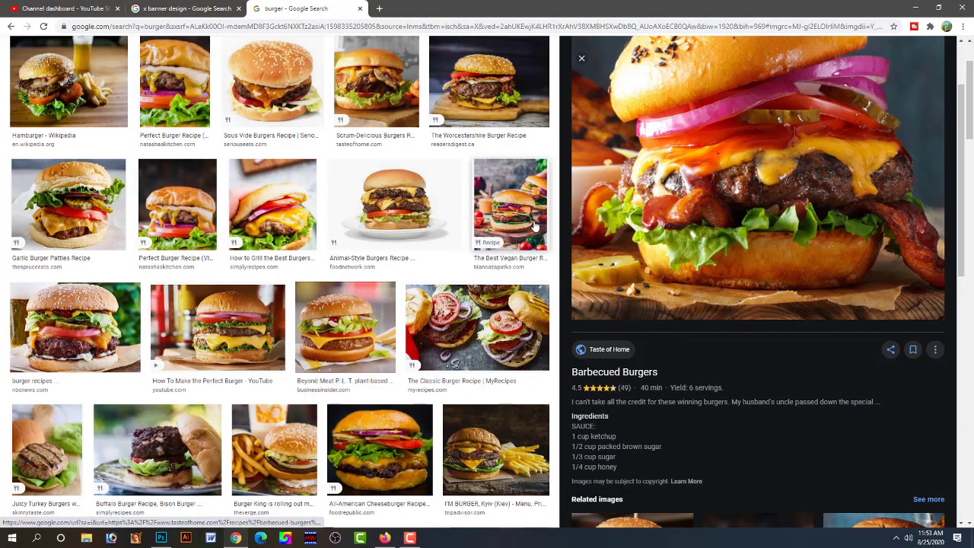
click(505, 199)
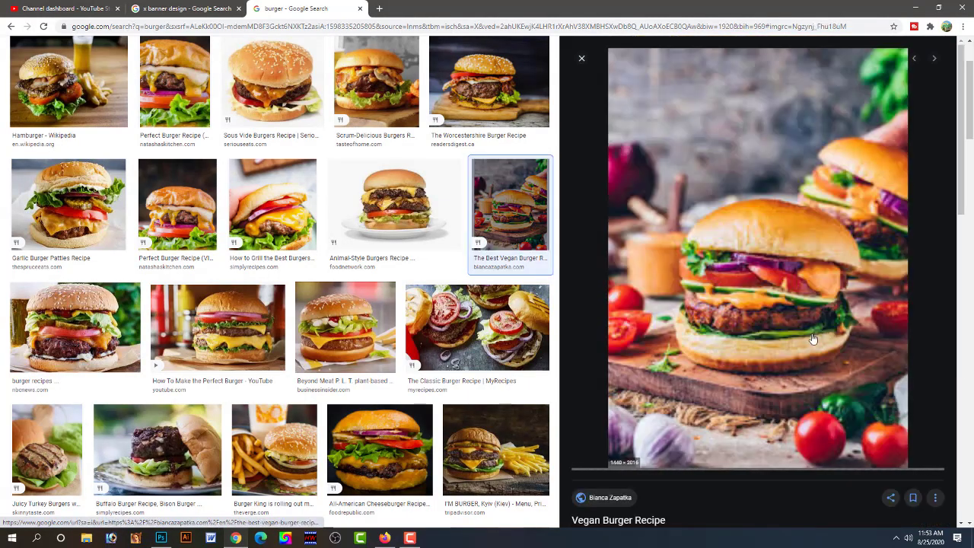
scroll(813, 338, down, 4)
scroll(811, 335, down, 3)
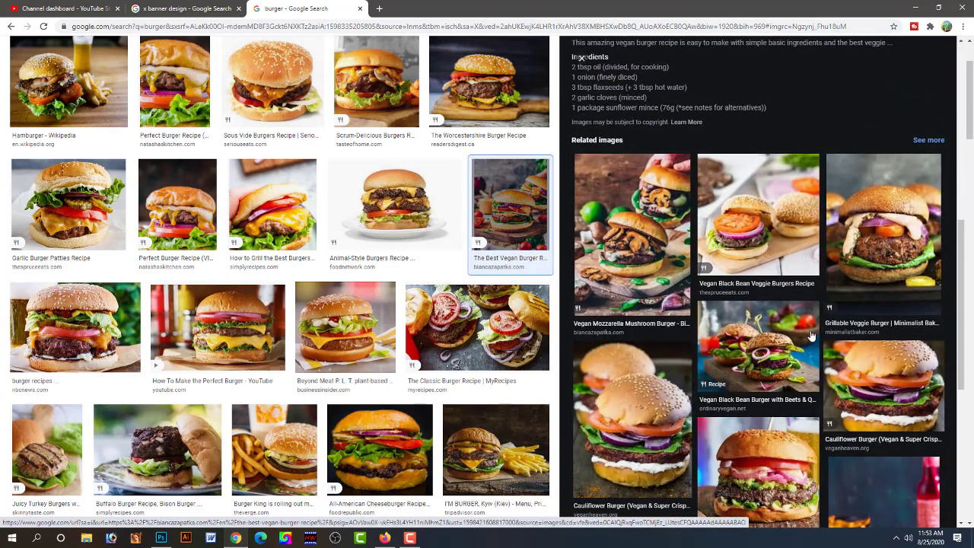
scroll(811, 335, down, 2)
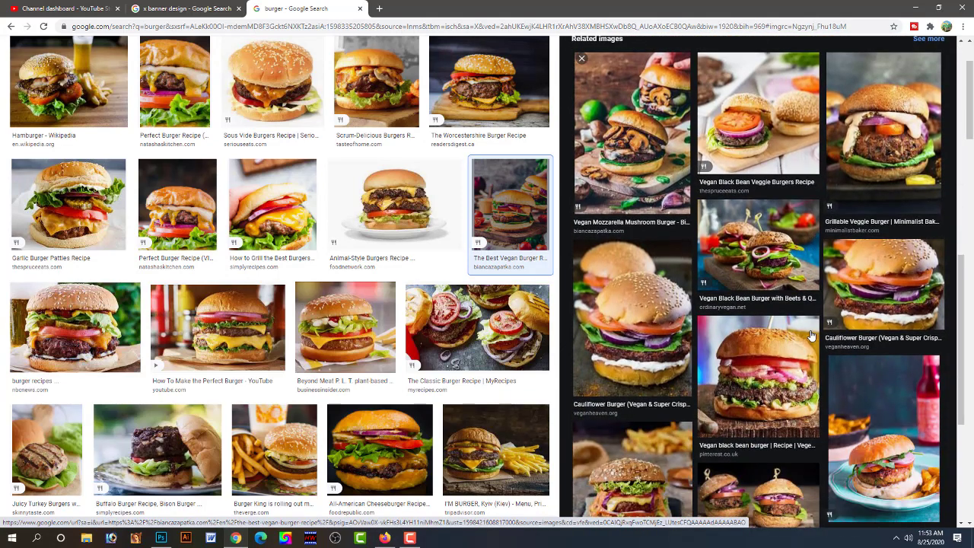
click(867, 297)
- Preview the 'How To Make the Perfect Burger' photo and copy the image
scroll(818, 308, down, 3)
scroll(815, 310, down, 2)
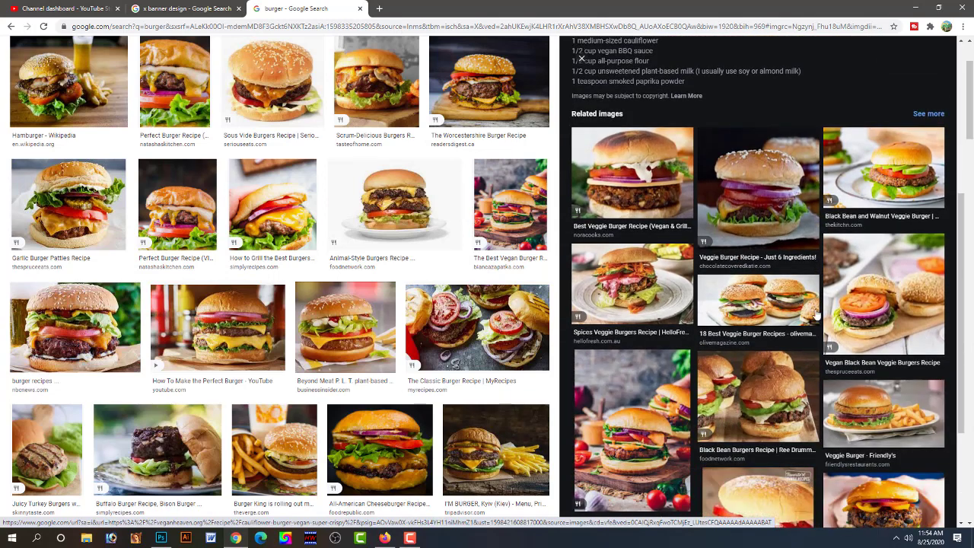
scroll(816, 316, down, 1)
scroll(817, 316, down, 1)
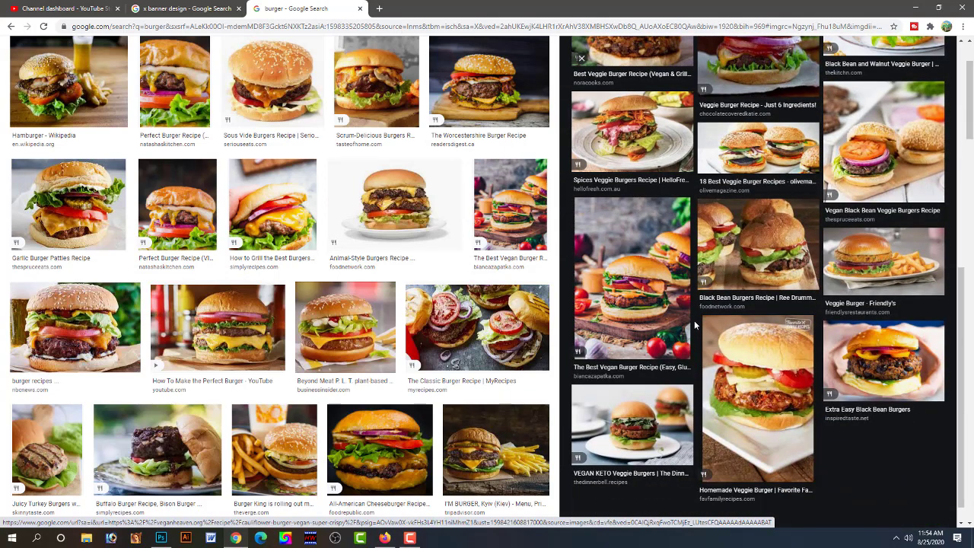
click(237, 337)
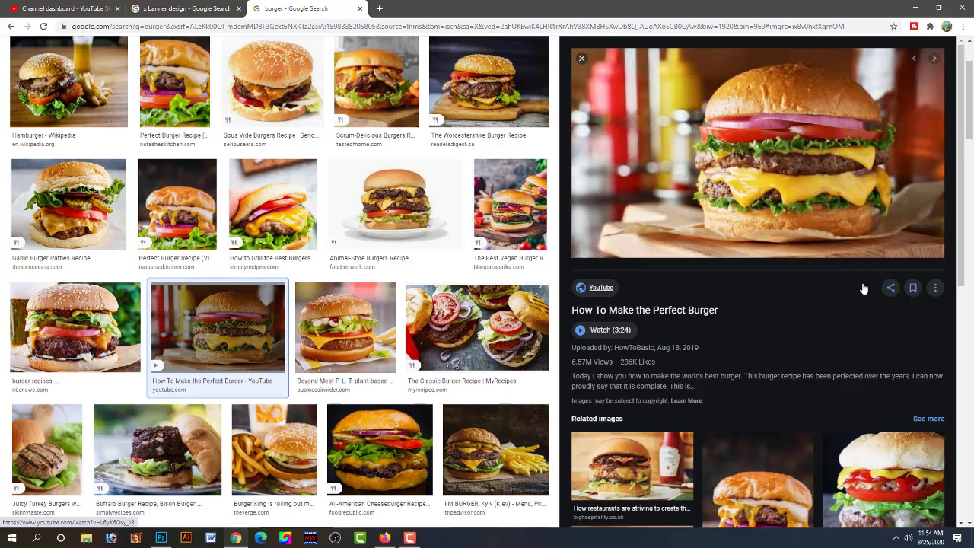
right_click(764, 197)
click(791, 301)
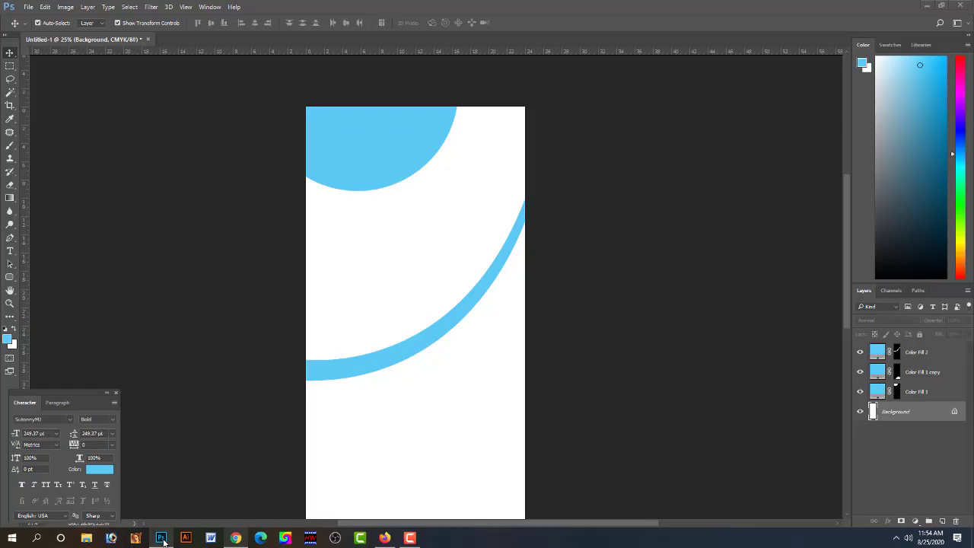
- Paste the copied burger photo into the banner, moved to the upper half and enlarged
click(160, 538)
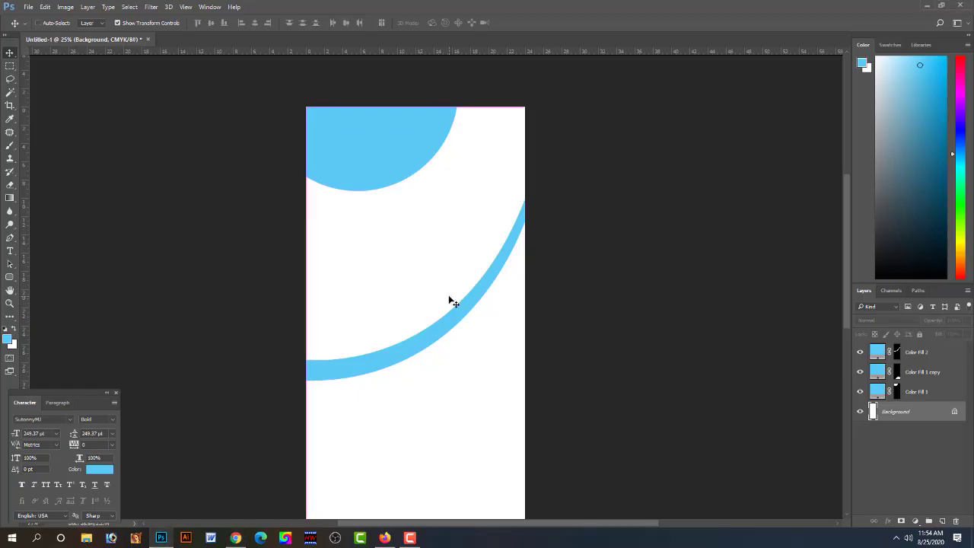
key(ctrl+v)
drag(443, 297, 433, 234)
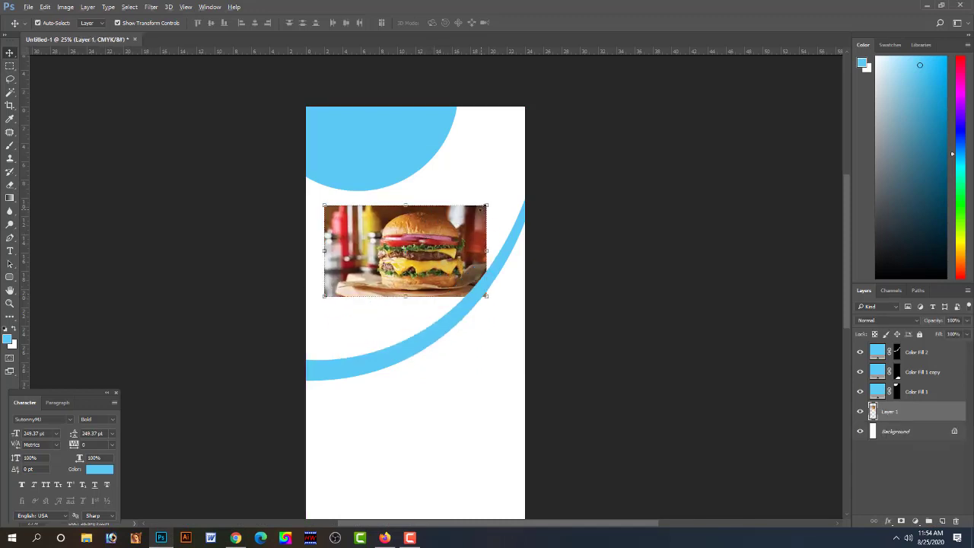
drag(486, 207, 516, 164)
key(Return)
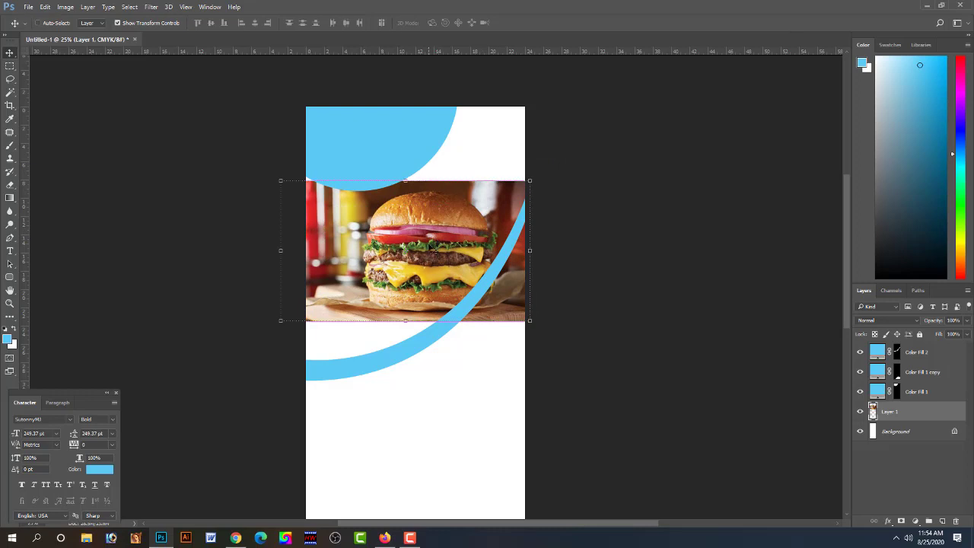
- Flip the burger photo horizontally and nudge it into position
key(ctrl+t)
right_click(430, 243)
click(473, 392)
key(Return)
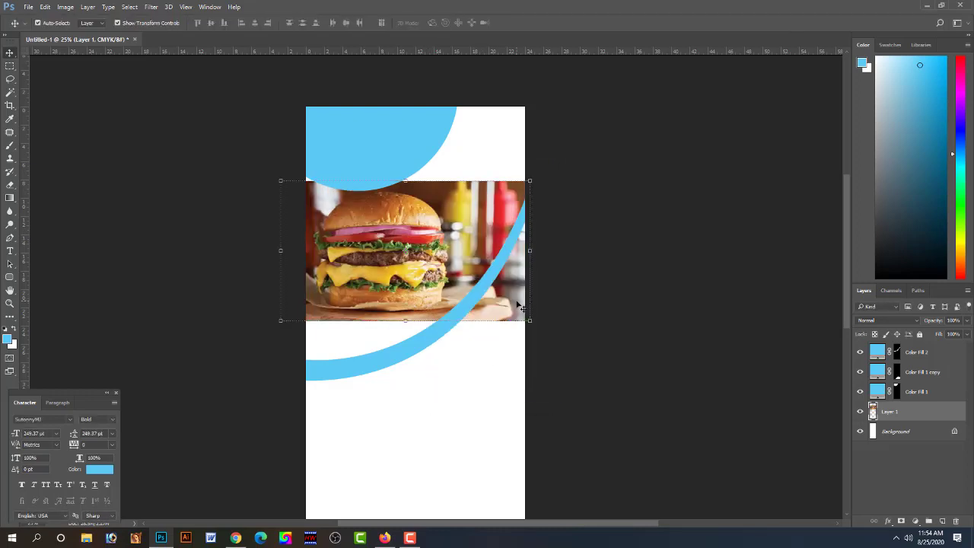
drag(428, 227, 428, 218)
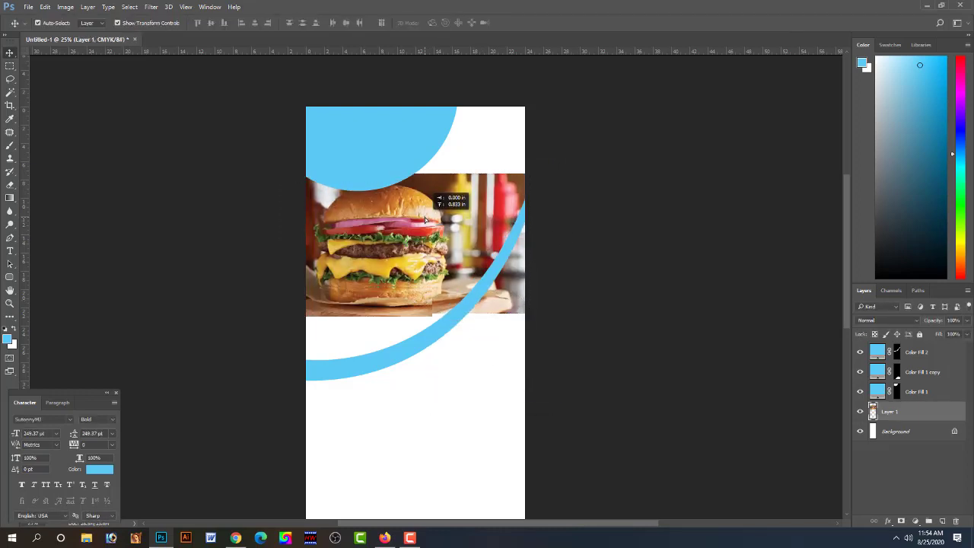
key(shift+Down)
key(shift+Down)
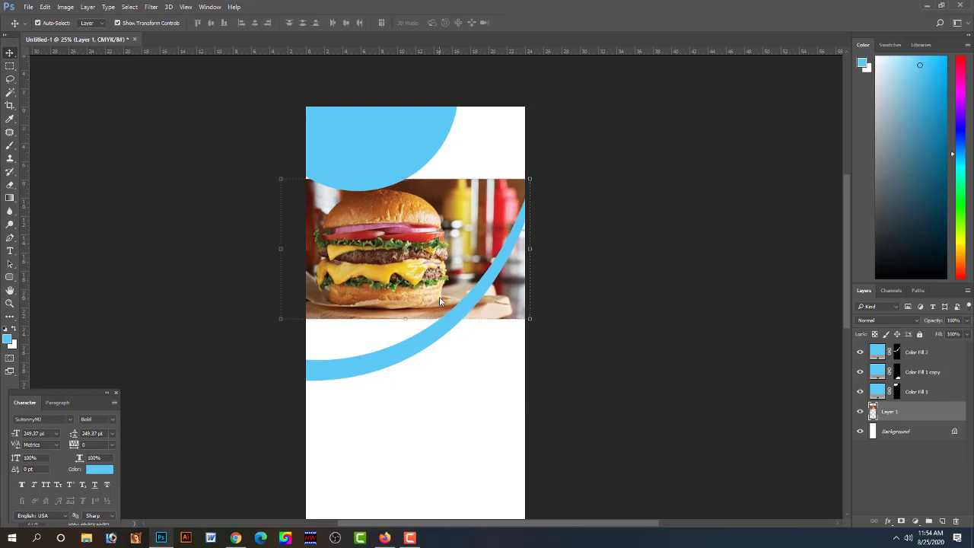
key(shift+Down)
key(shift+Down)
key(shift+Down)
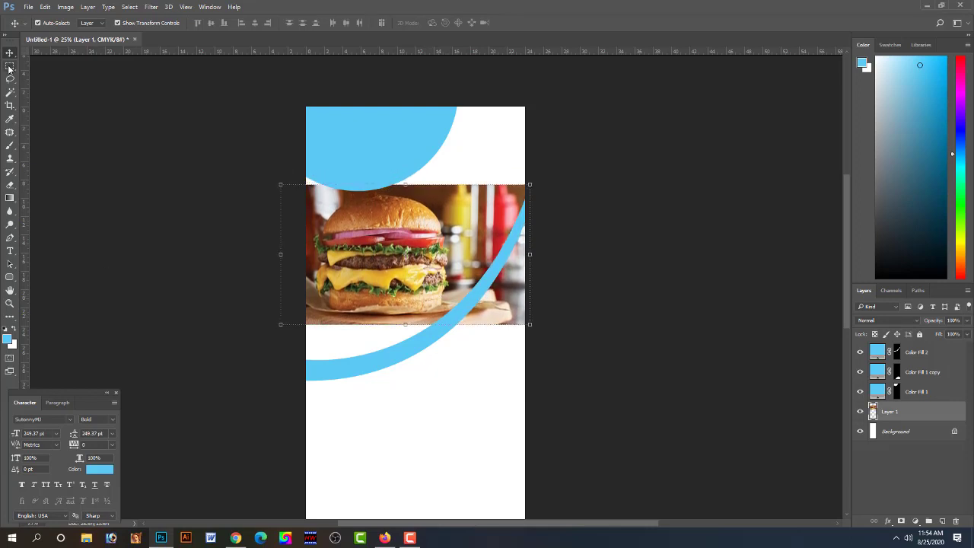
- Enlarge the burger photo further so it spans the full banner width
key(m)
click(10, 53)
key(ctrl+t)
drag(527, 195, 554, 178)
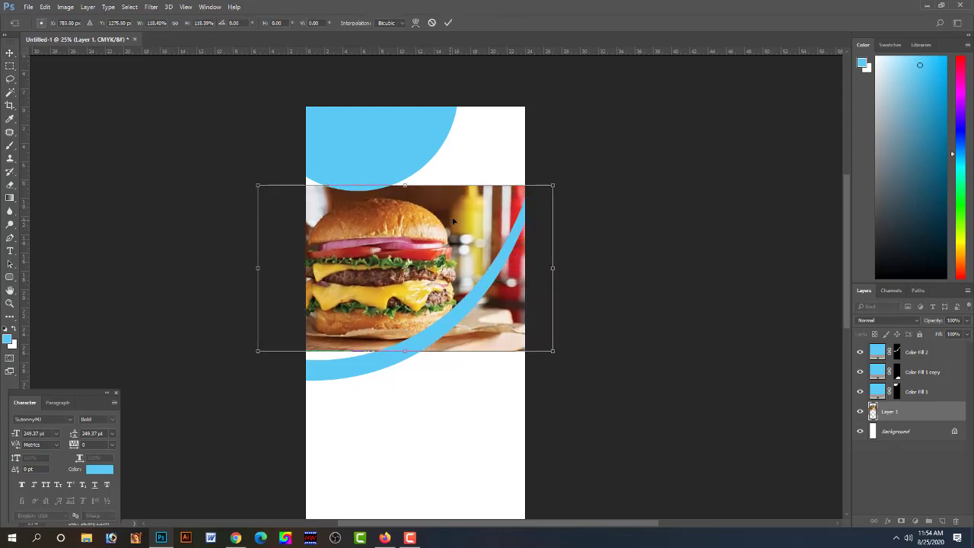
drag(448, 221, 461, 218)
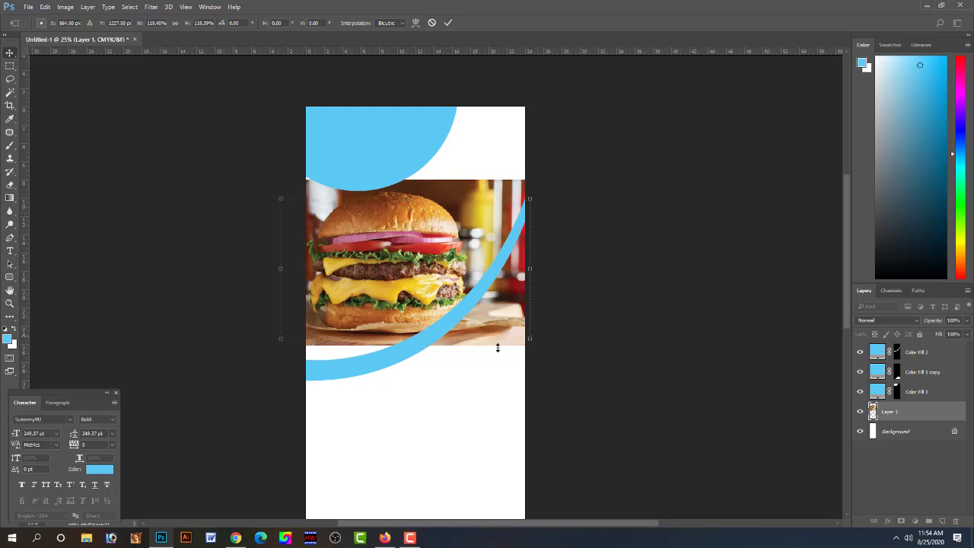
key(Return)
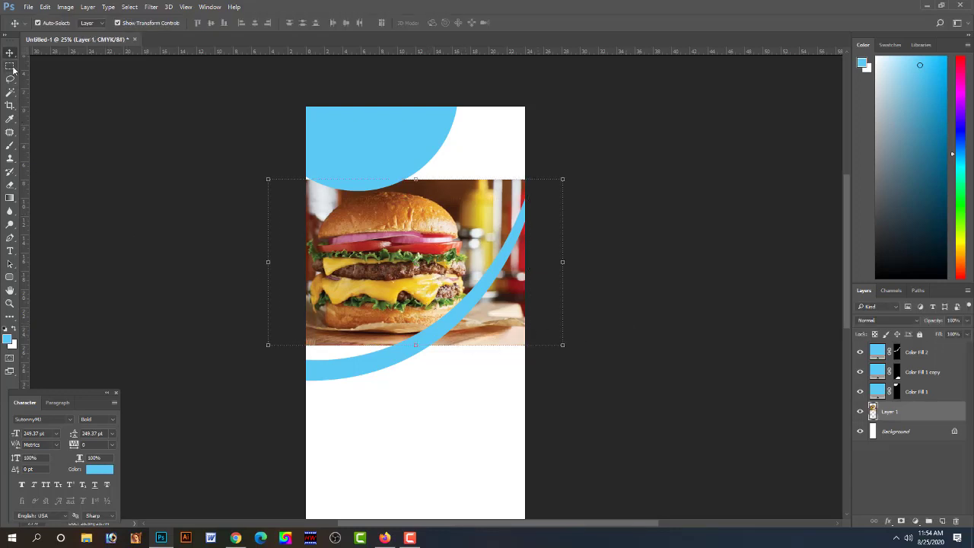
- Stretch a thin strip at the photo's bottom edge down to the blue arc
click(10, 65)
mouse_move(306, 335)
mouse_down()
mouse_move(542, 363)
mouse_move(542, 354)
mouse_up()
key(ctrl+t)
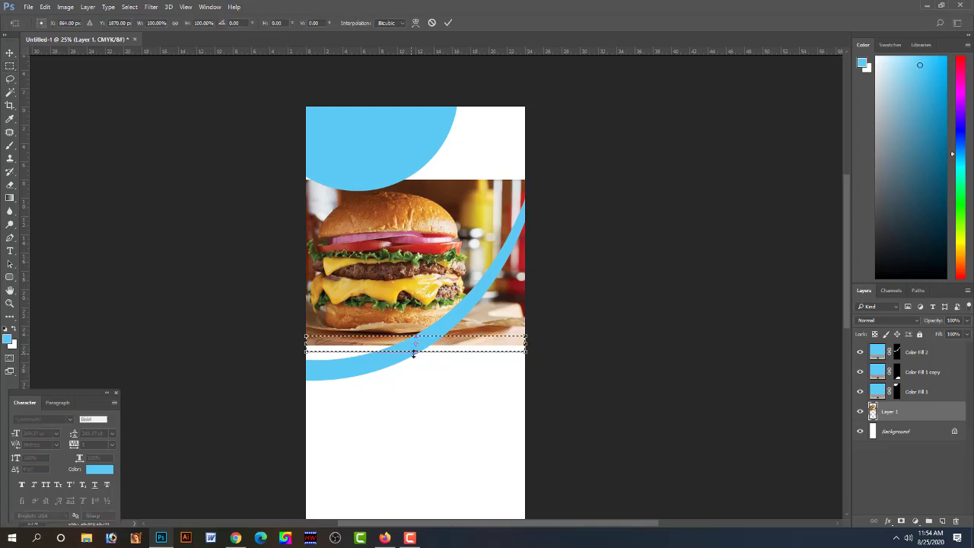
drag(413, 352, 418, 378)
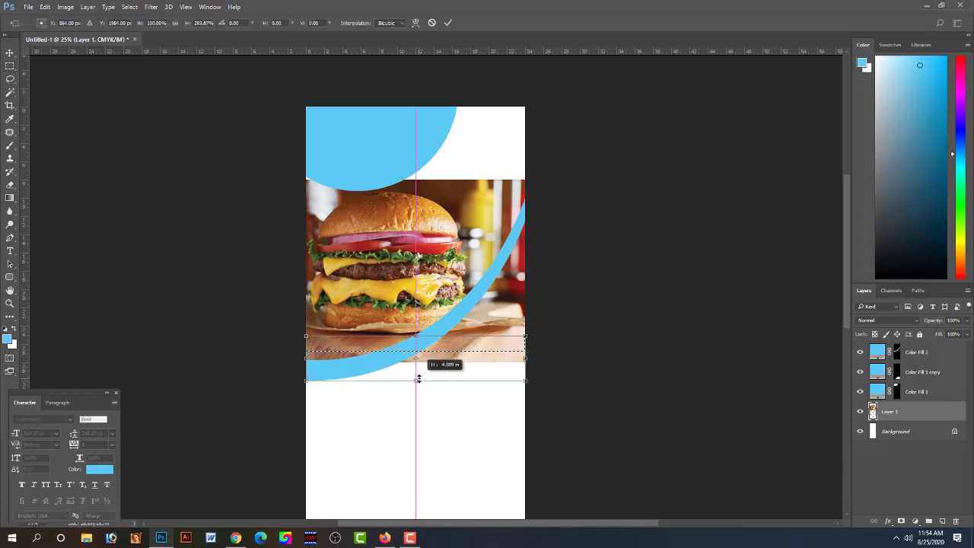
key(Return)
key(ctrl+d)
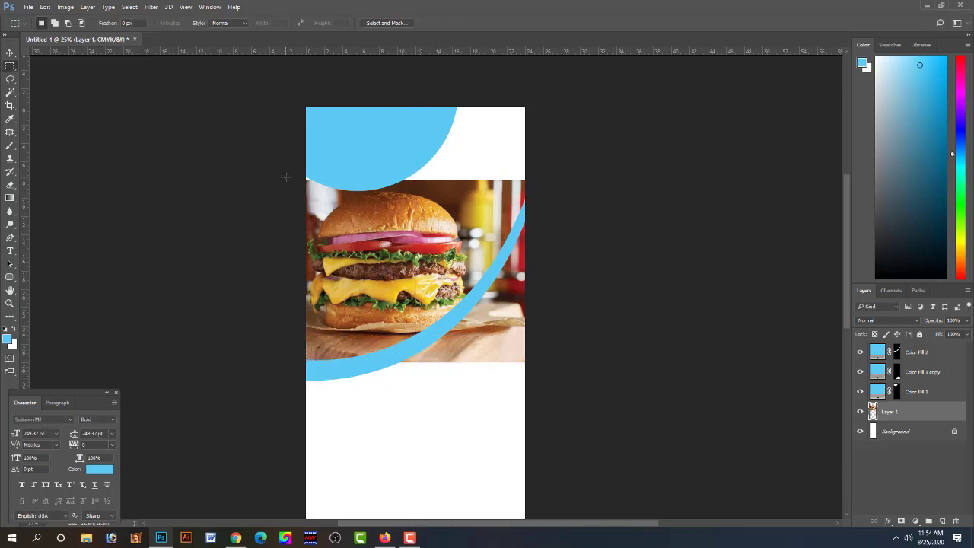
- Stretch a thin strip at the photo's top edge up past the banner's top
drag(286, 177, 555, 187)
key(ctrl+t)
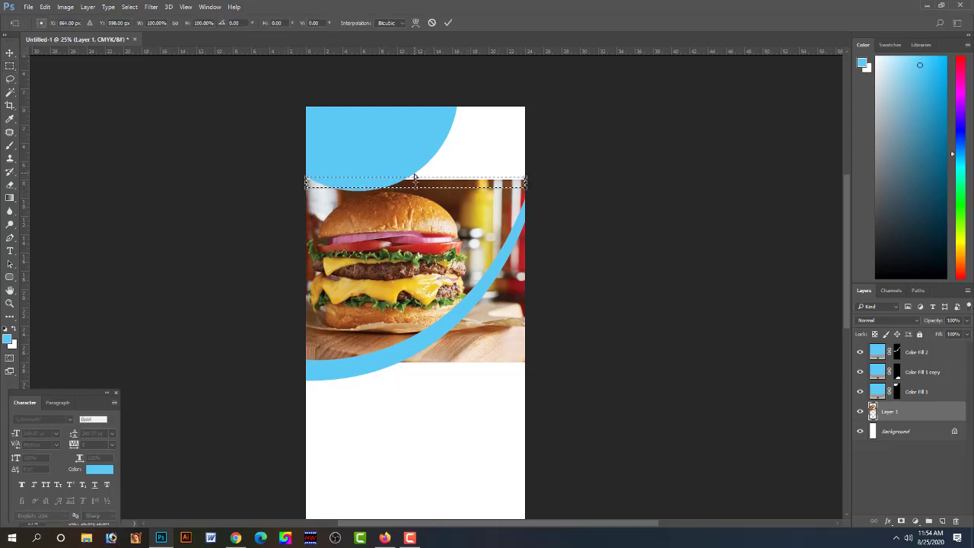
drag(415, 177, 415, 71)
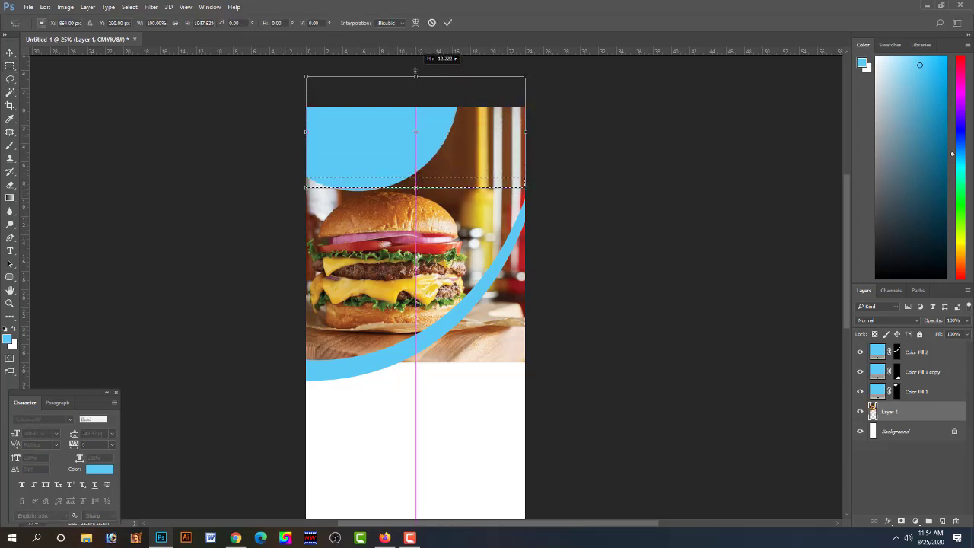
key(Return)
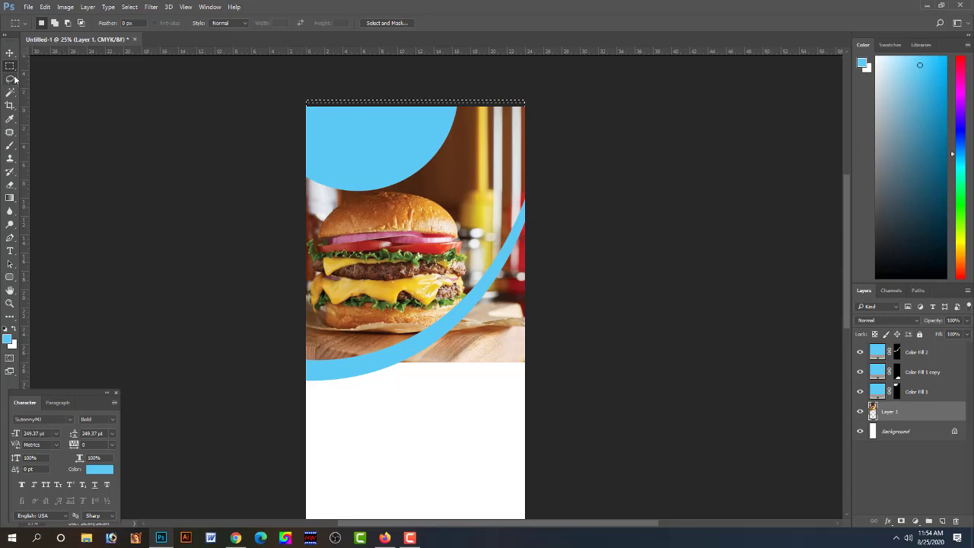
- Fine-tune the burger photo's position with small nudges
click(10, 52)
click(33, 80)
drag(316, 245, 388, 274)
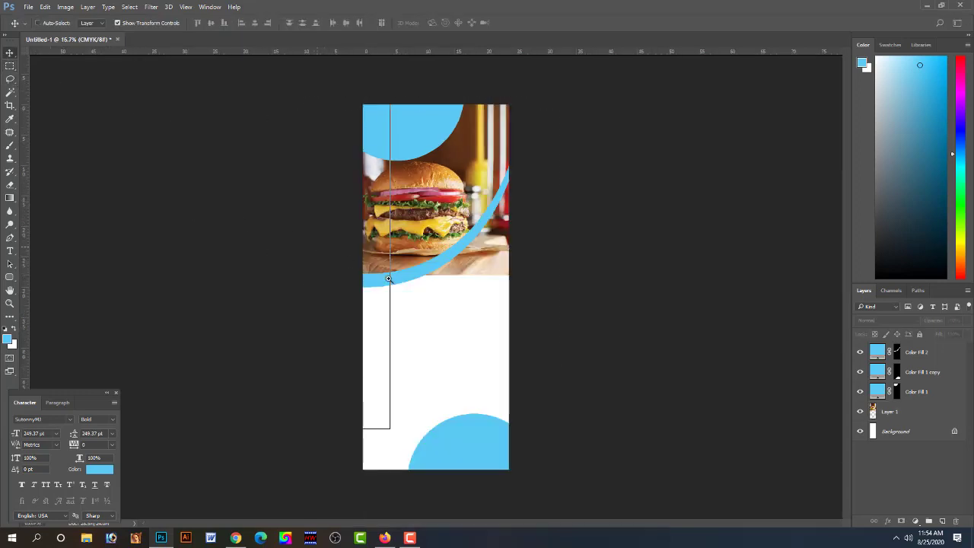
drag(495, 299, 409, 346)
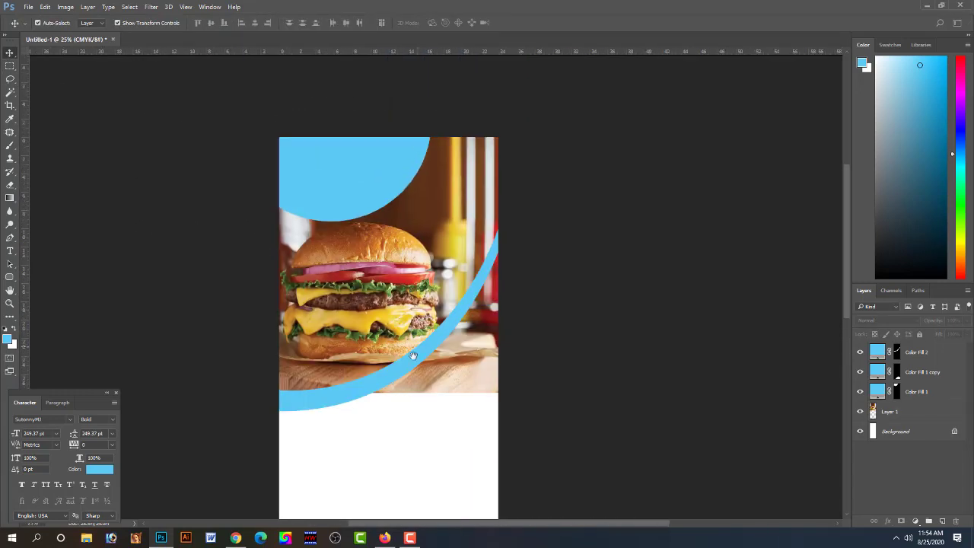
click(403, 302)
drag(404, 303, 402, 302)
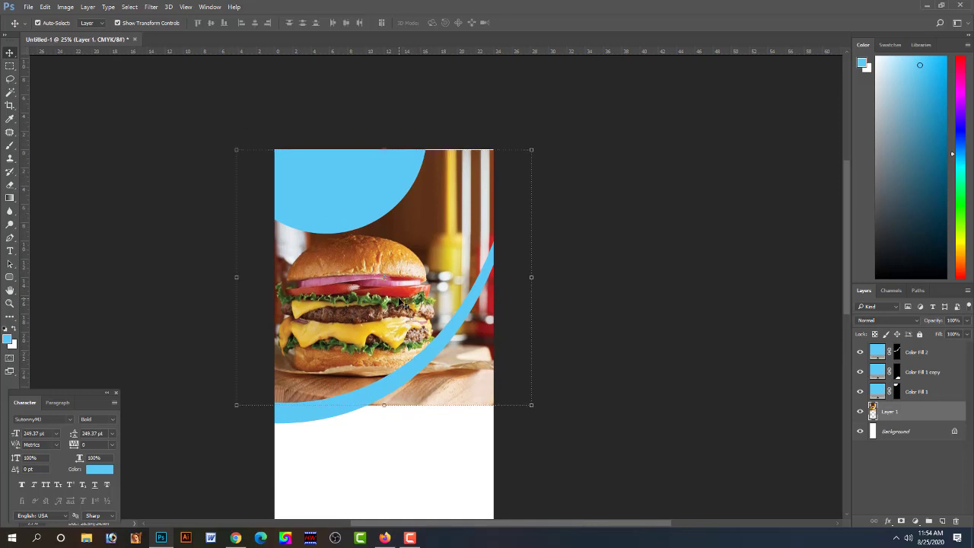
click(161, 325)
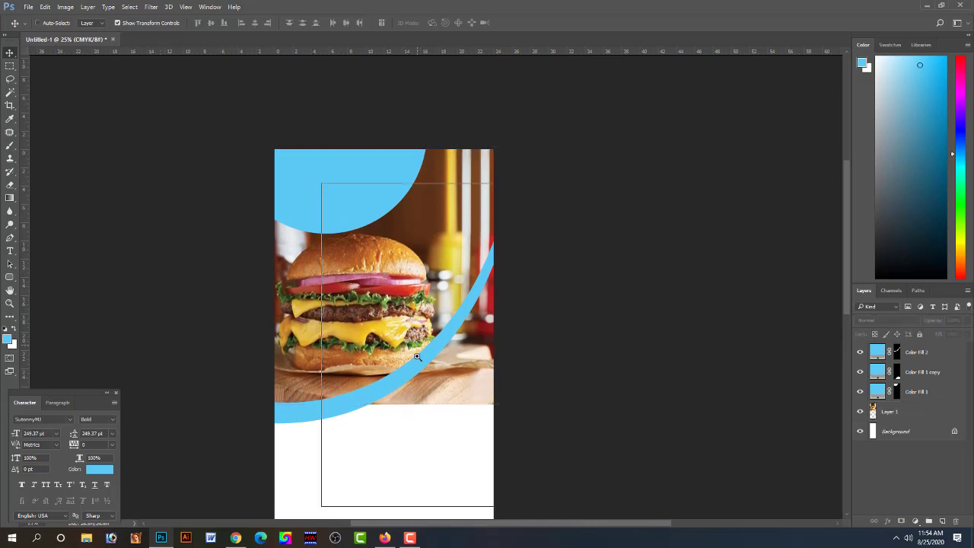
ctrl+click(423, 363)
click(385, 303)
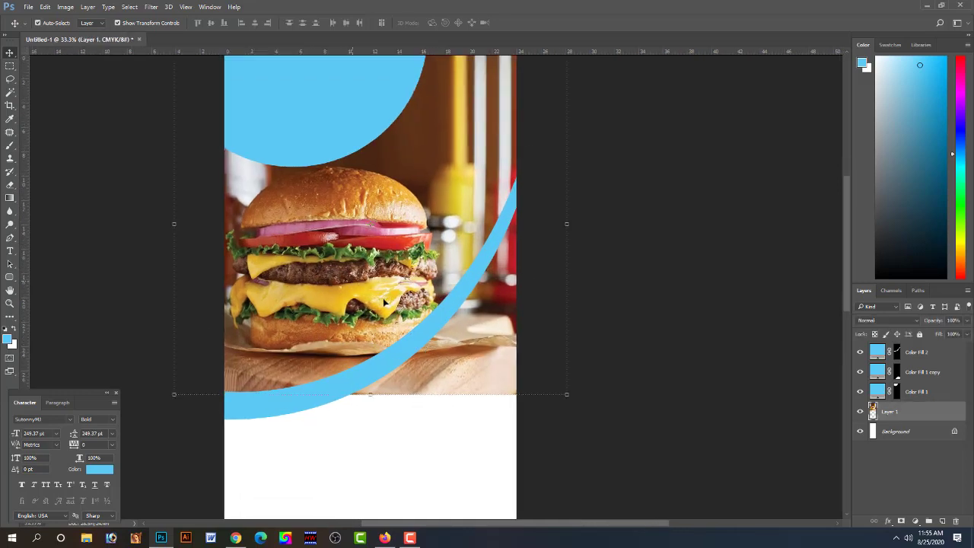
drag(389, 305, 384, 306)
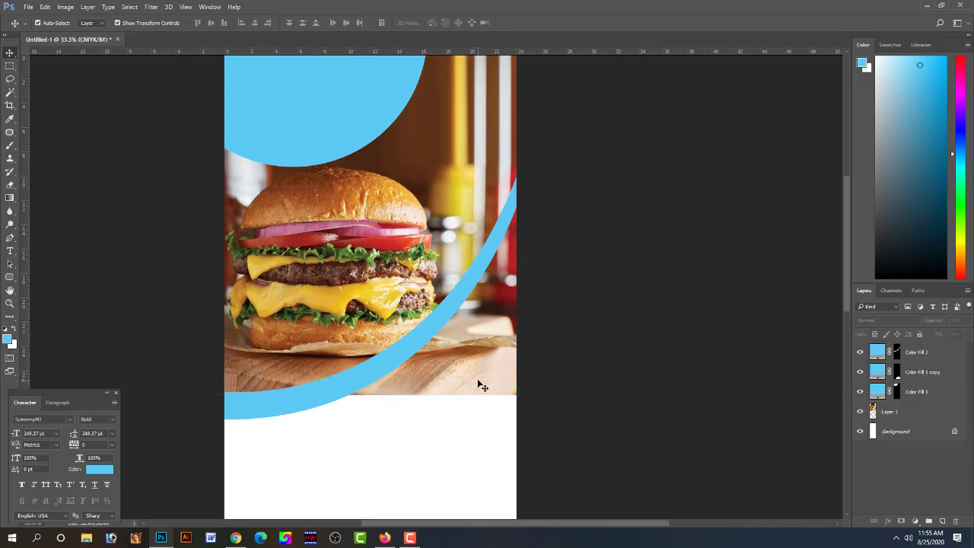
click(10, 185)
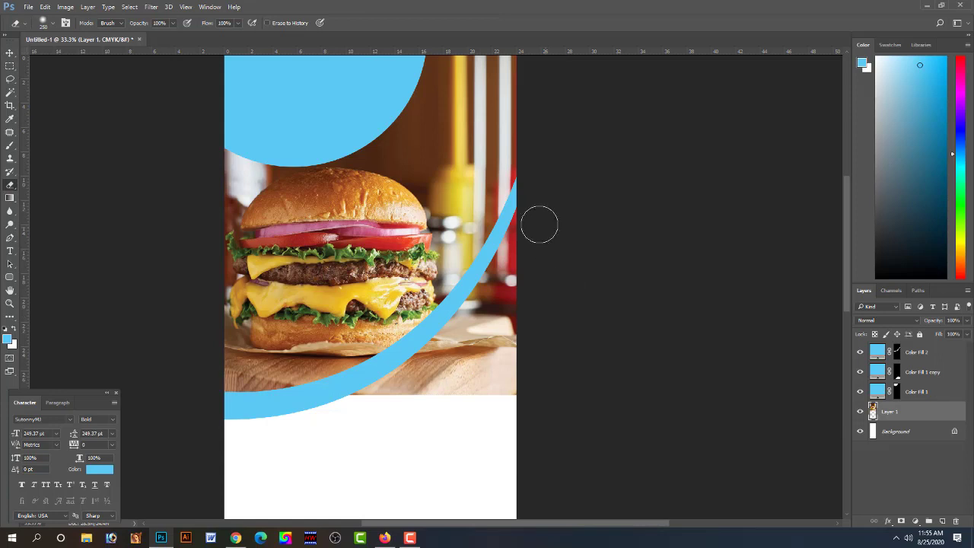
mouse_move(540, 221)
mouse_down()
mouse_move(515, 272)
mouse_move(533, 224)
mouse_move(499, 283)
mouse_move(434, 348)
mouse_move(528, 235)
mouse_move(500, 282)
mouse_move(421, 370)
mouse_move(365, 396)
mouse_move(553, 287)
mouse_move(539, 277)
mouse_move(509, 383)
mouse_up()
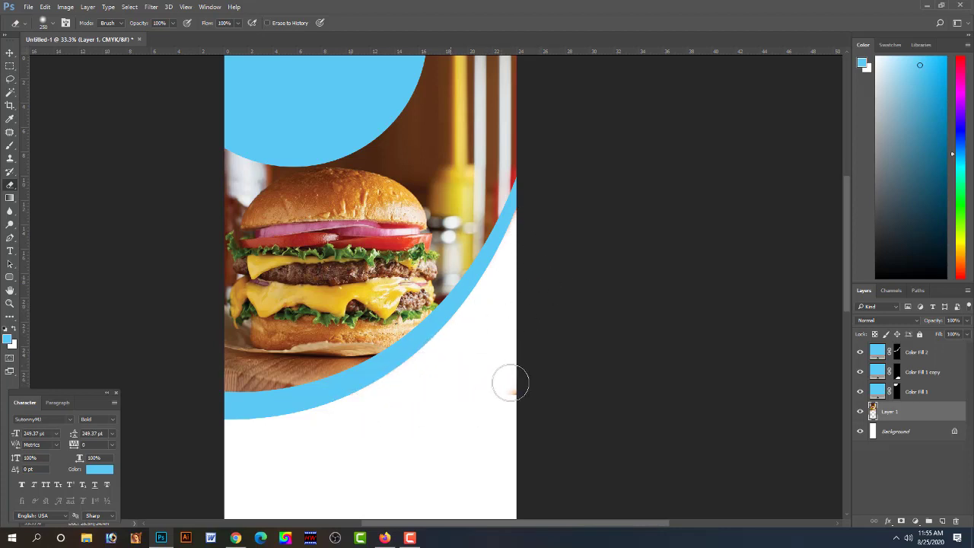
click(10, 52)
click(115, 251)
click(10, 108)
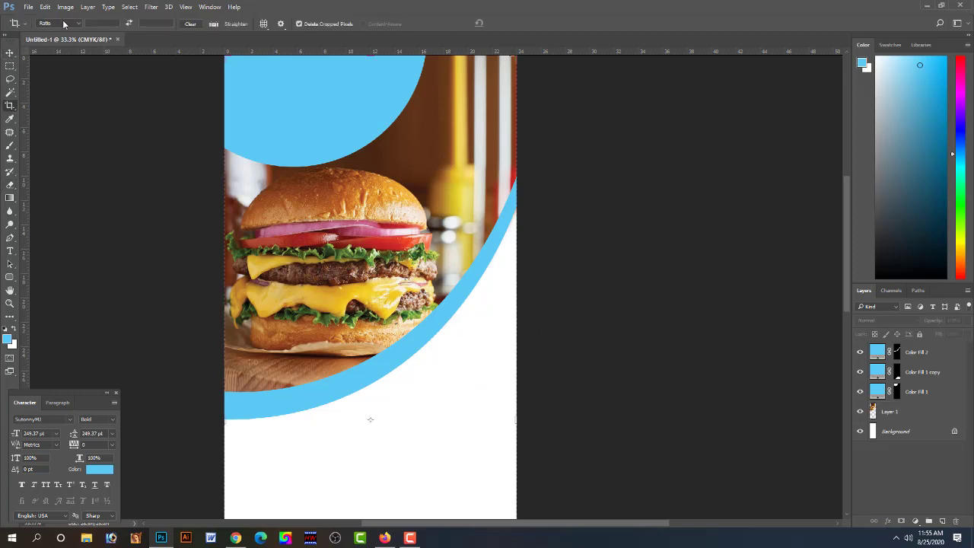
click(66, 6)
click(17, 69)
click(10, 52)
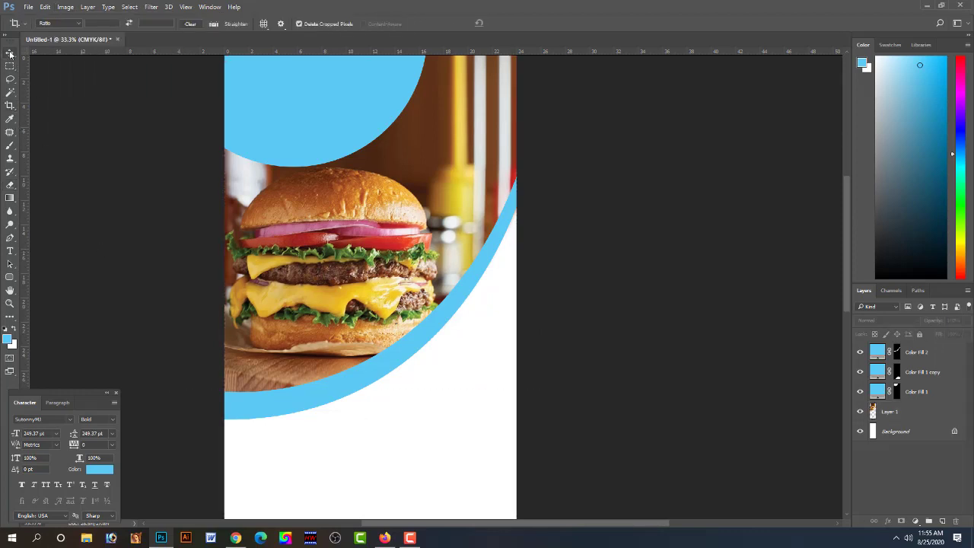
key(ctrl+minus)
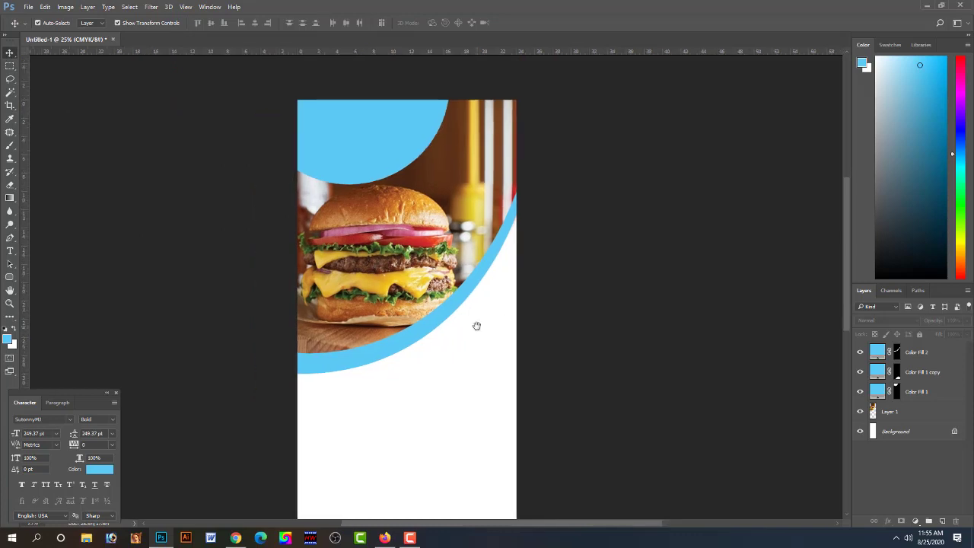
key(ctrl+plus)
key(ctrl+minus)
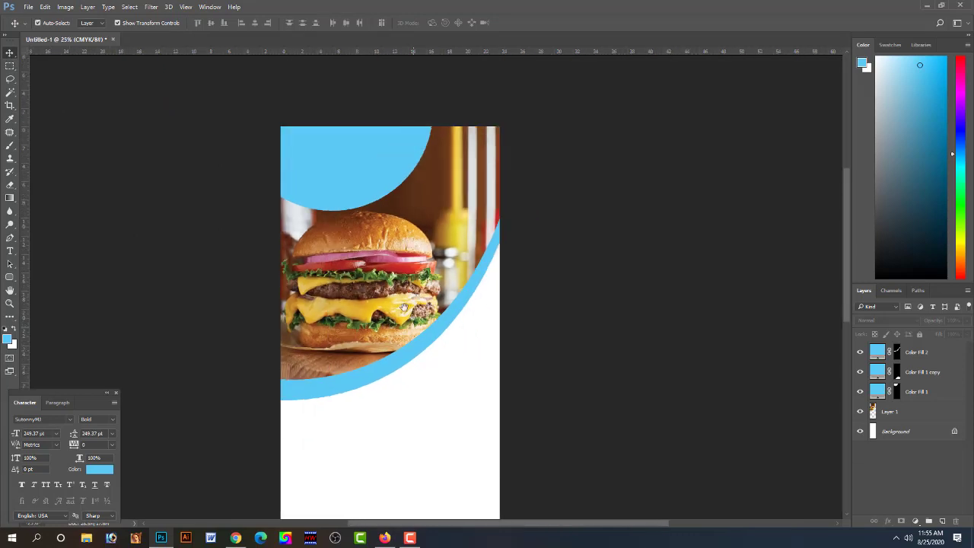
click(377, 257)
click(616, 327)
key(ctrl+plus)
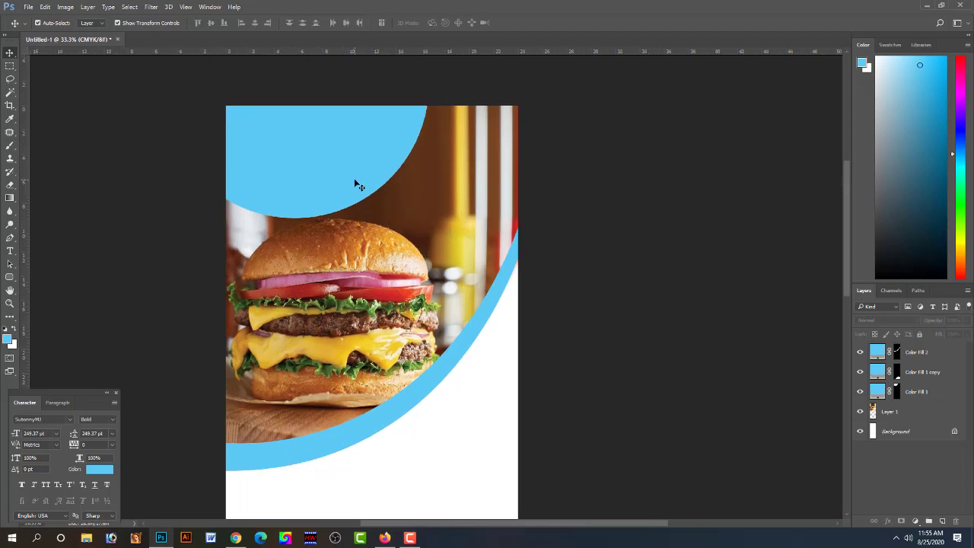
click(10, 251)
- Set the type font to Times Bold
click(291, 162)
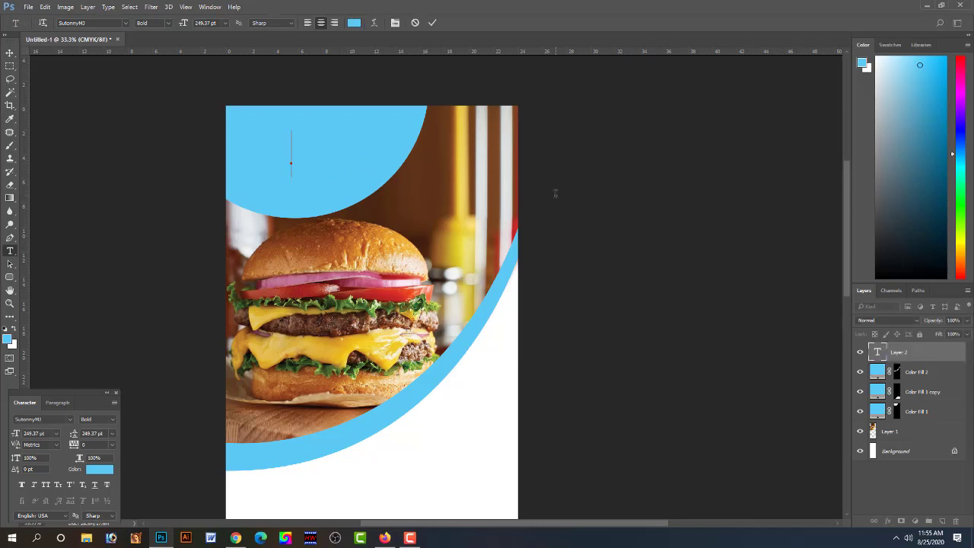
text(y)
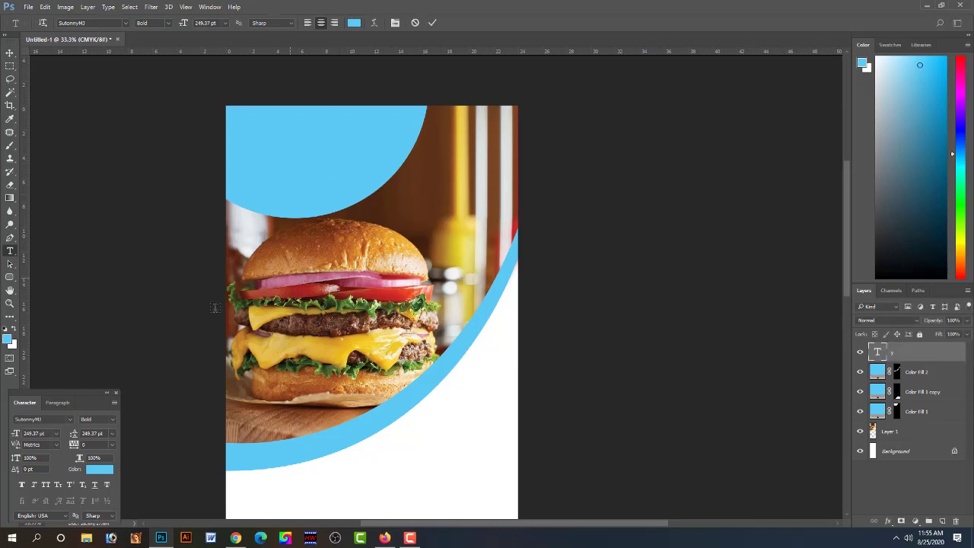
key(ctrl+Return)
click(51, 419)
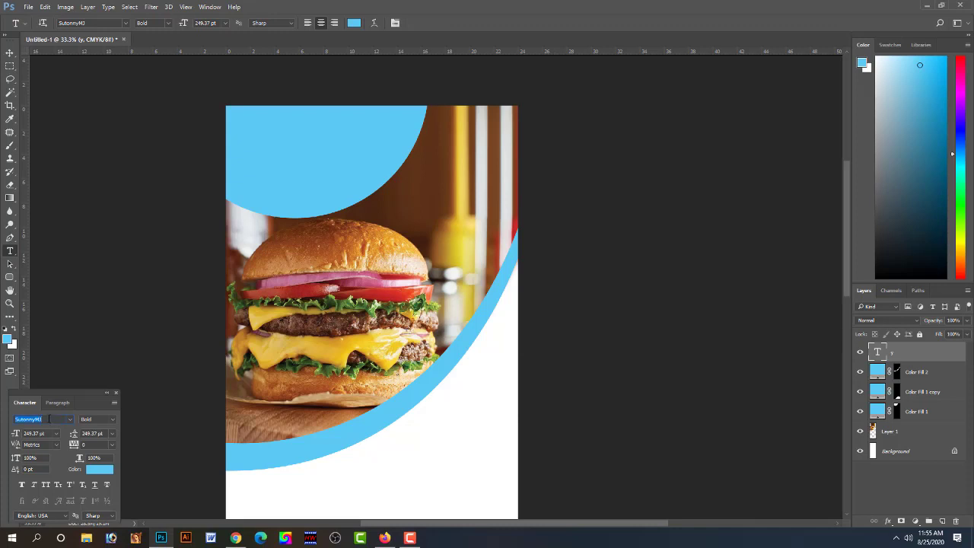
text(y)
text(ru)
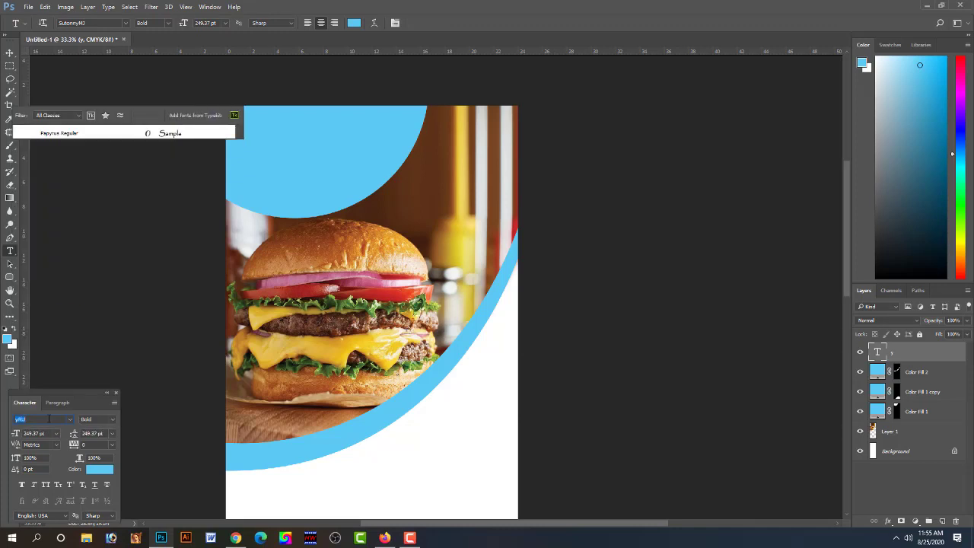
key(BackSpace)
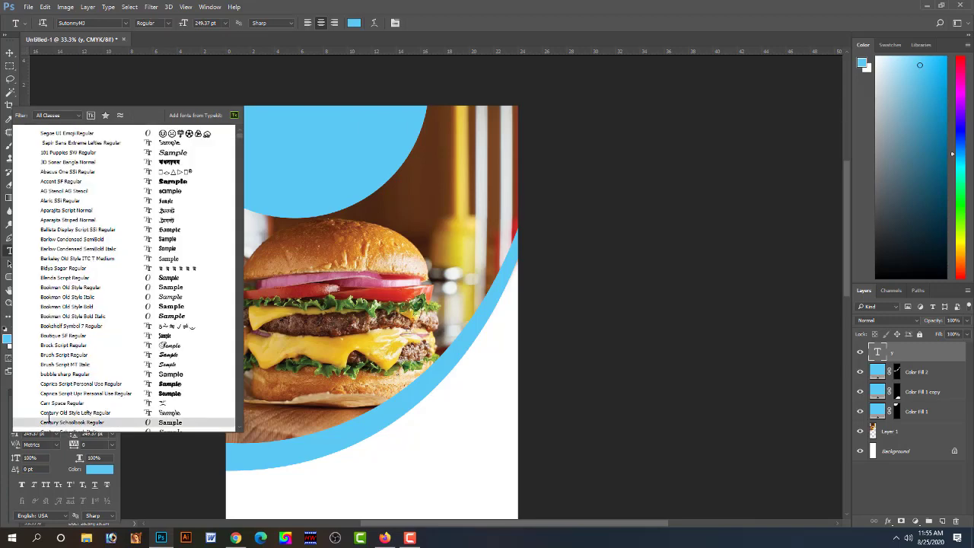
scroll(47, 417, down, 10)
scroll(53, 342, down, 5)
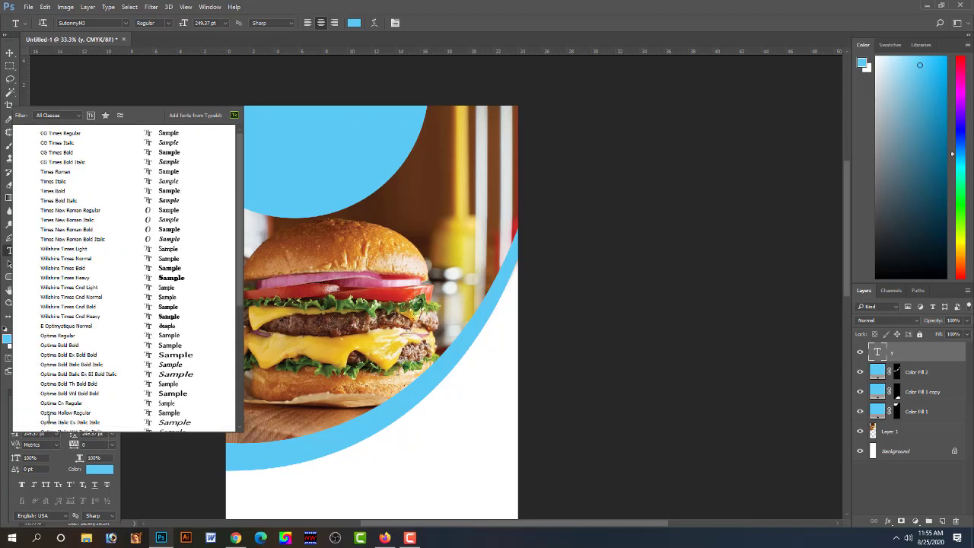
click(63, 190)
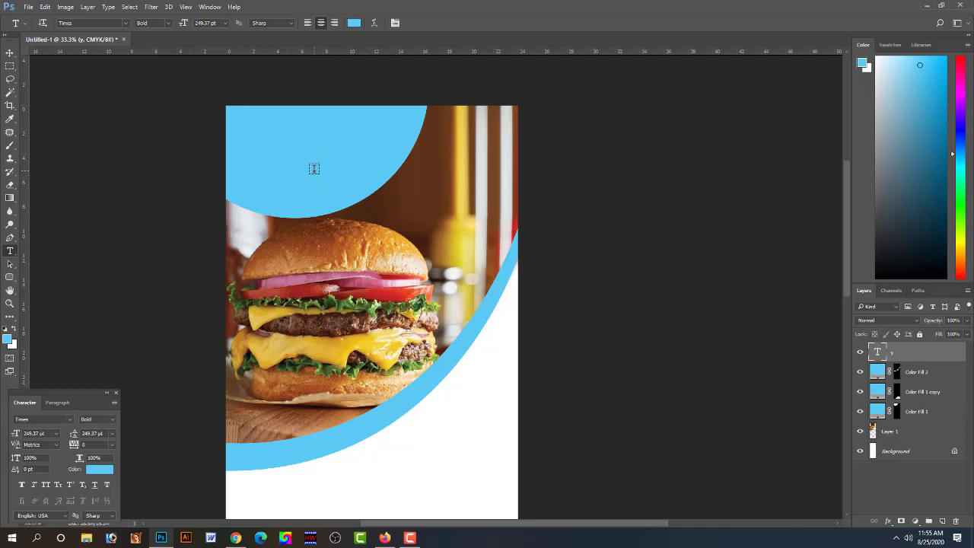
- Type 'Your Logo' in black inside the top blue circle
click(270, 153)
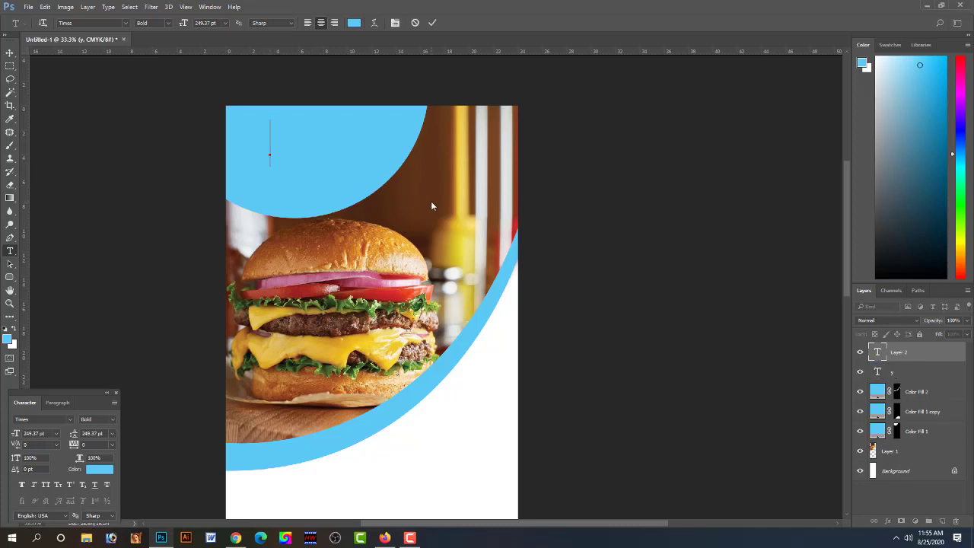
text(B)
drag(302, 150, 169, 143)
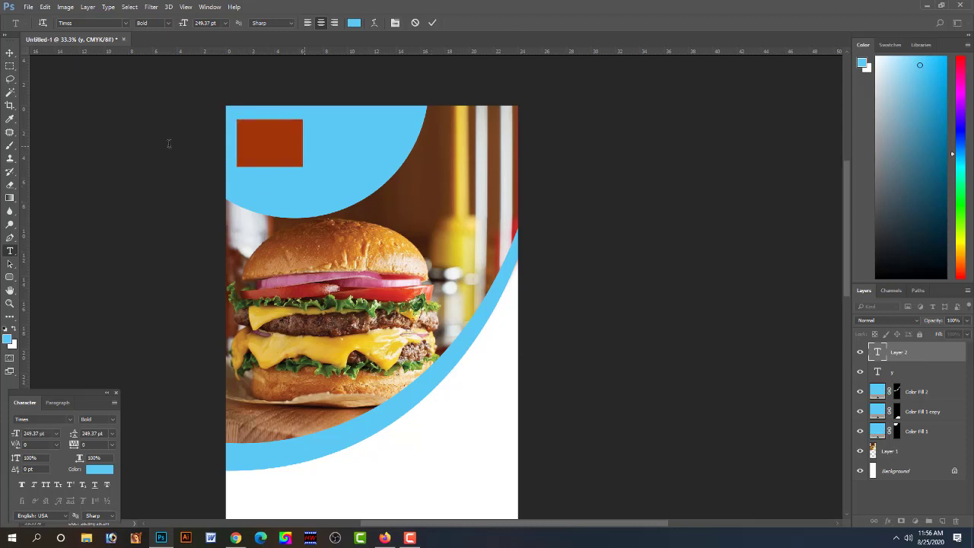
click(98, 472)
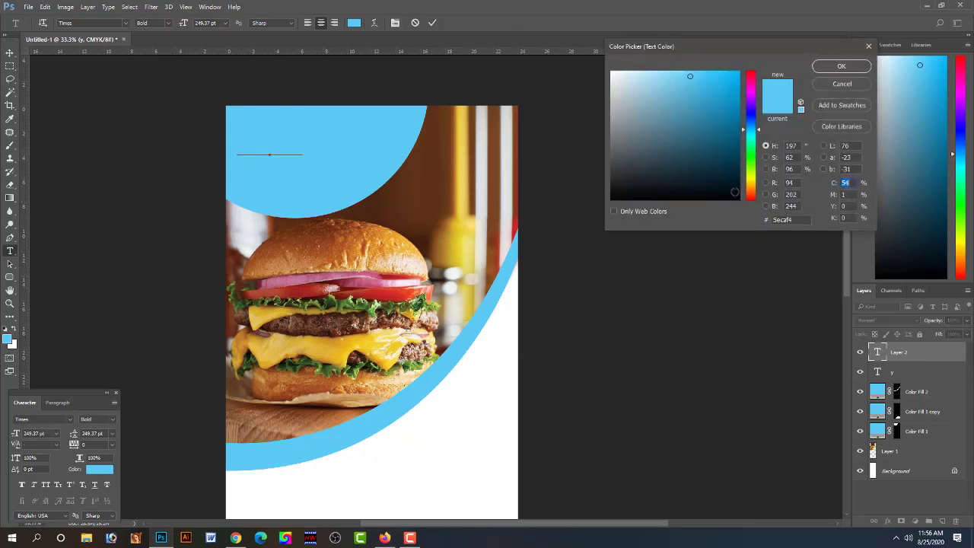
drag(704, 224, 676, 254)
key(Return)
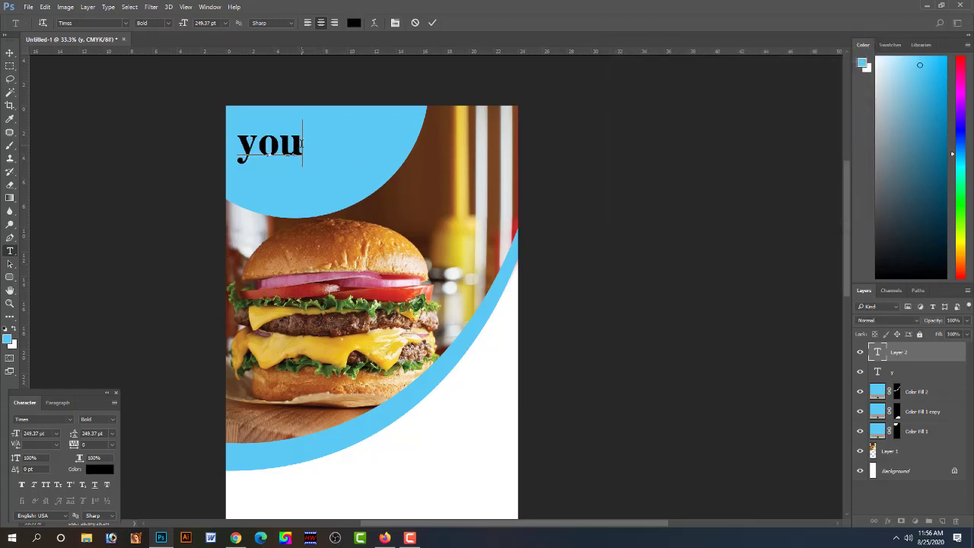
drag(303, 144, 236, 143)
text(Y)
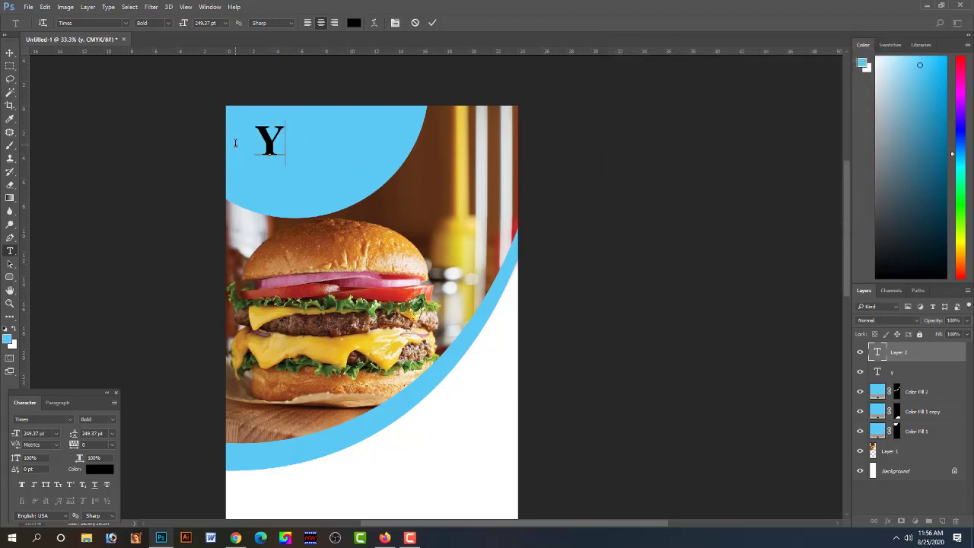
text(ou)
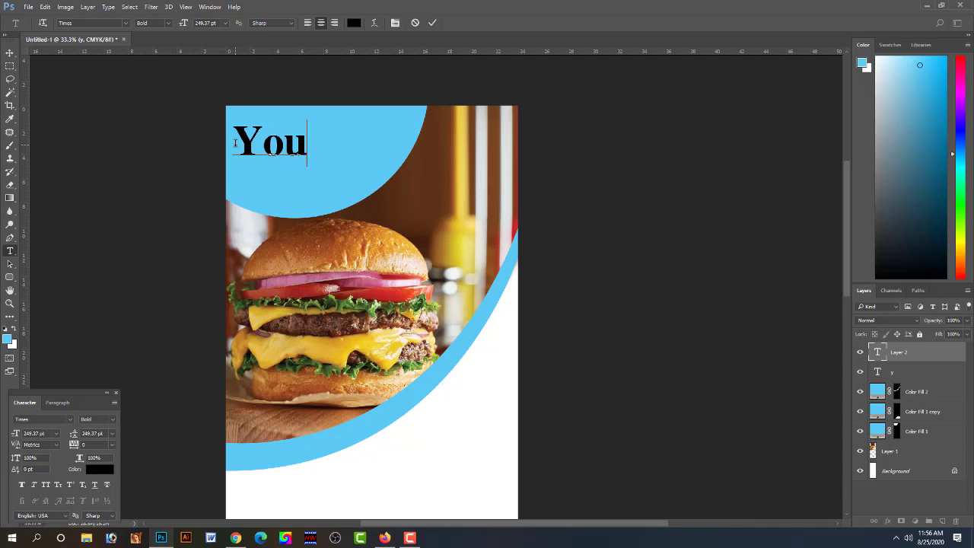
text(r )
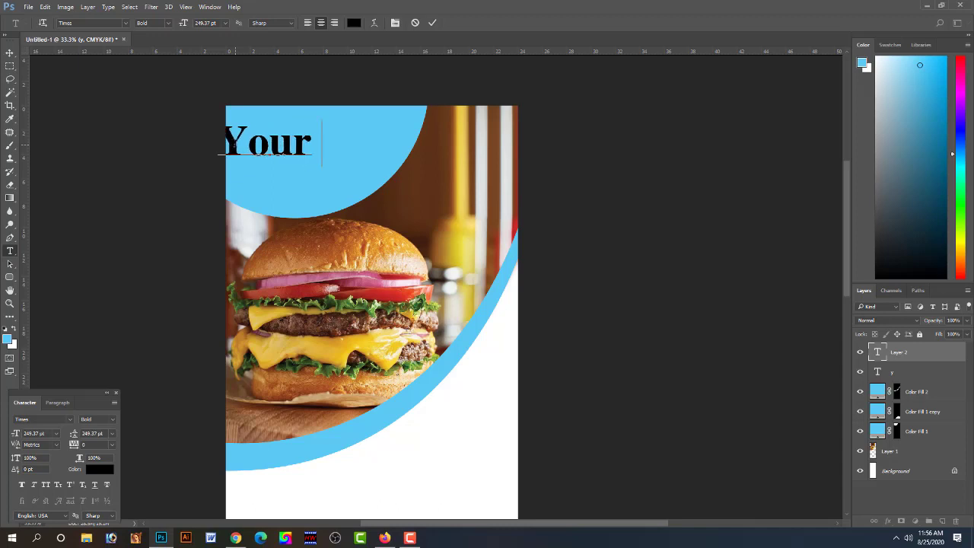
text(Lo)
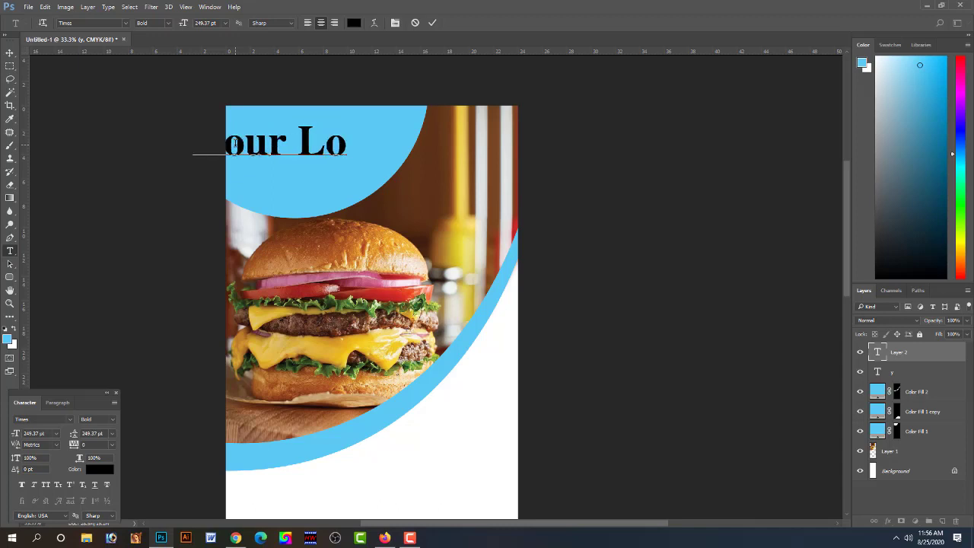
text(go)
key(ctrl+Return)
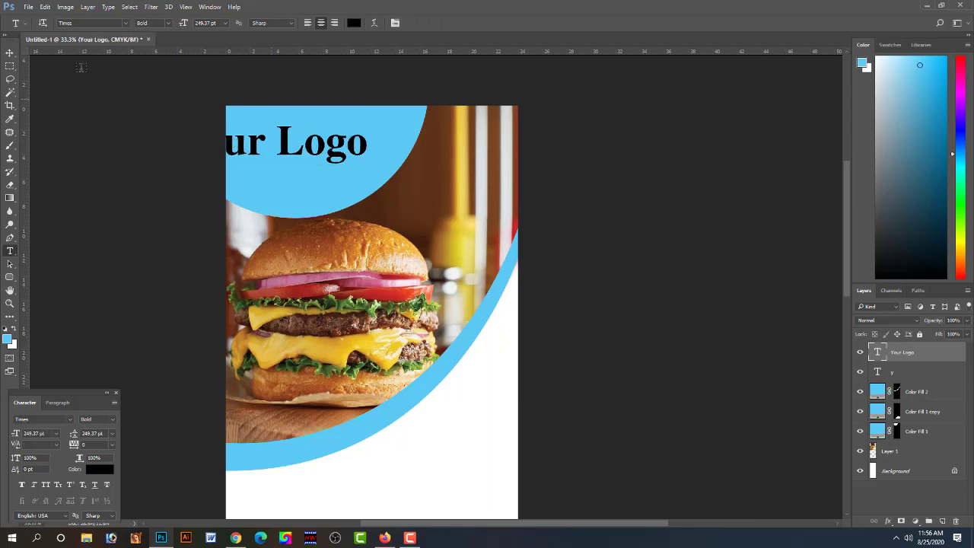
- Scale 'Your Logo' to fit inside the blue circle and nudge it slightly lower
click(9, 53)
key(ctrl+t)
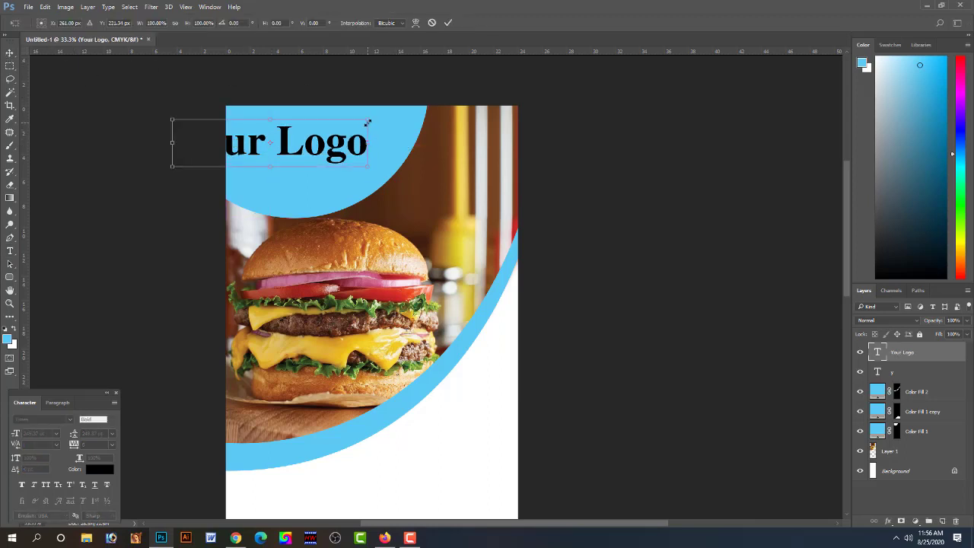
mouse_move(367, 122)
mouse_down()
mouse_move(335, 126)
mouse_move(355, 171)
mouse_up()
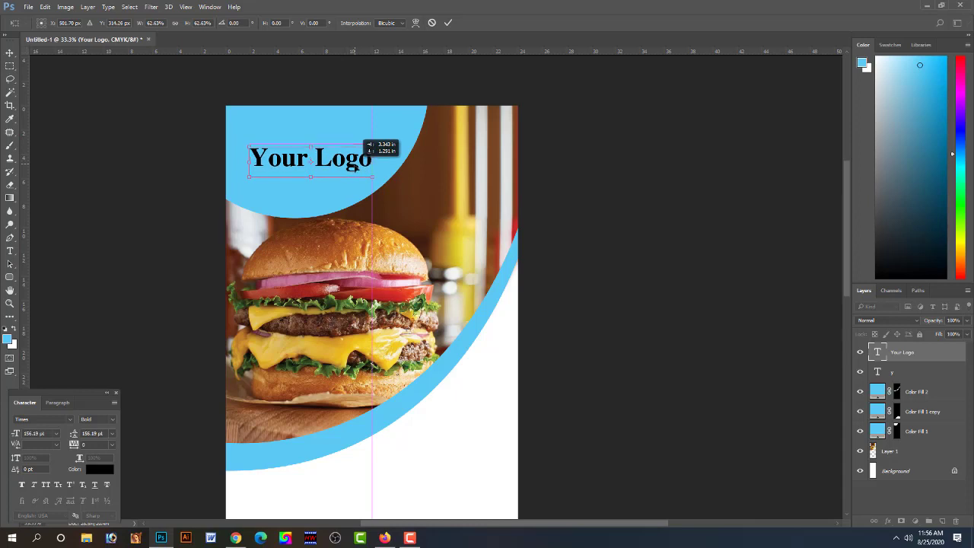
key(Return)
click(651, 237)
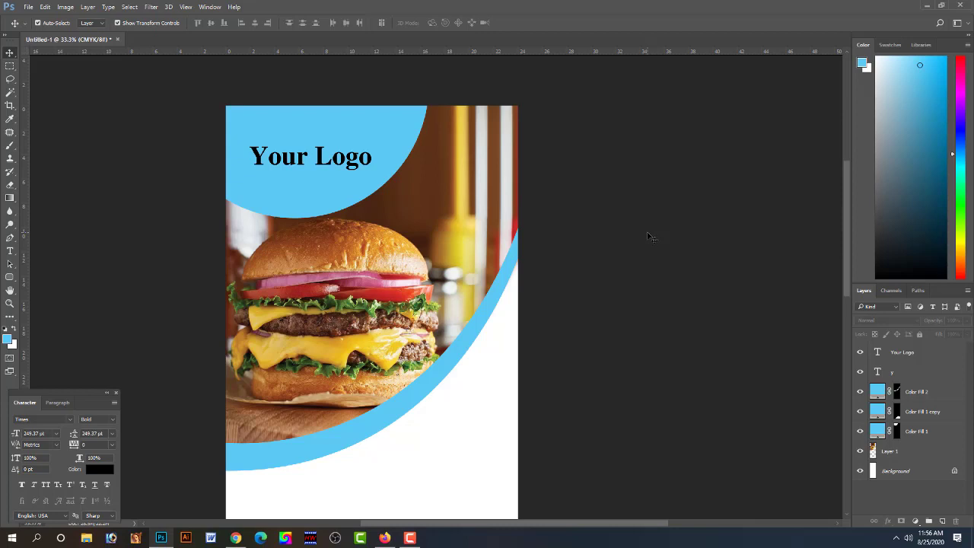
drag(350, 165, 350, 168)
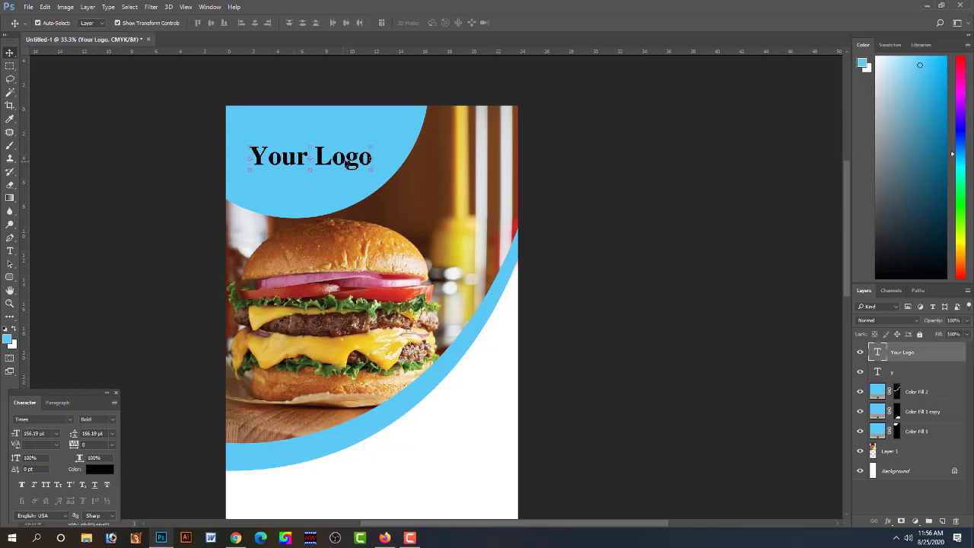
click(620, 219)
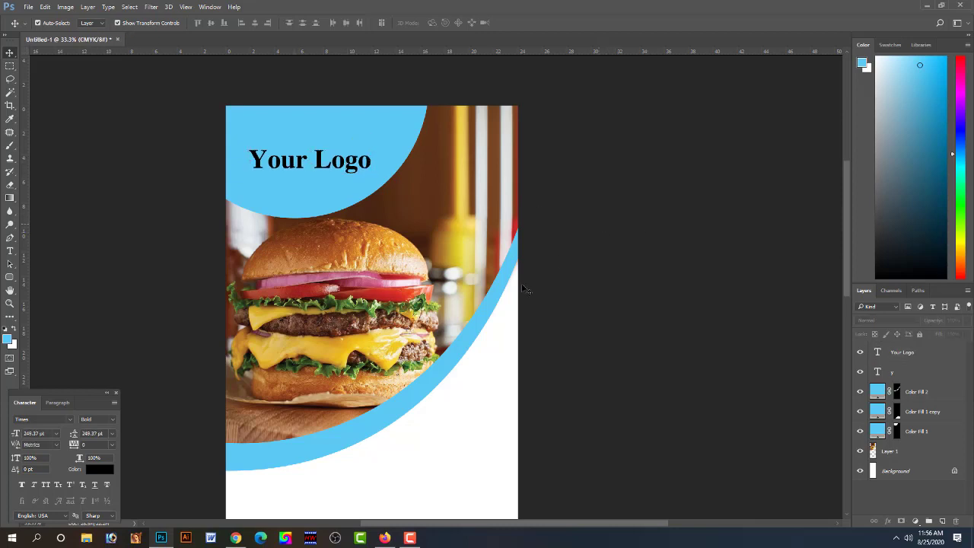
drag(447, 372, 448, 337)
- Start a Pen path along the blue arc, then discard it
scroll(446, 352, down, 1)
scroll(446, 350, down, 1)
scroll(444, 362, down, 1)
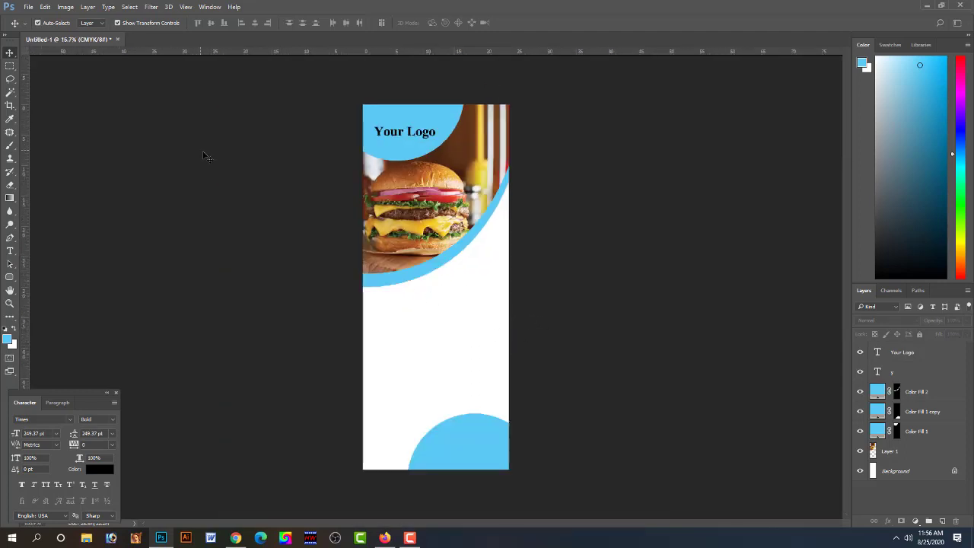
mouse_move(235, 538)
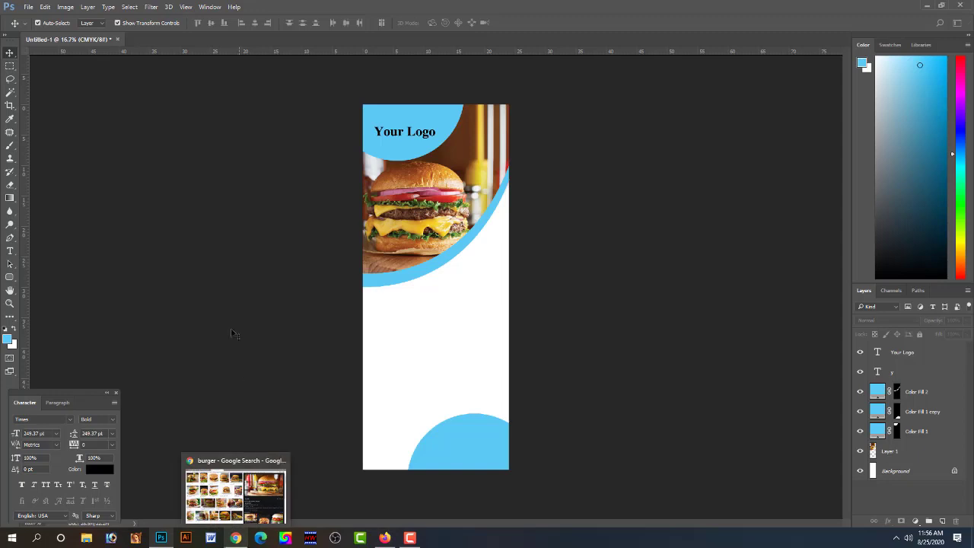
click(10, 237)
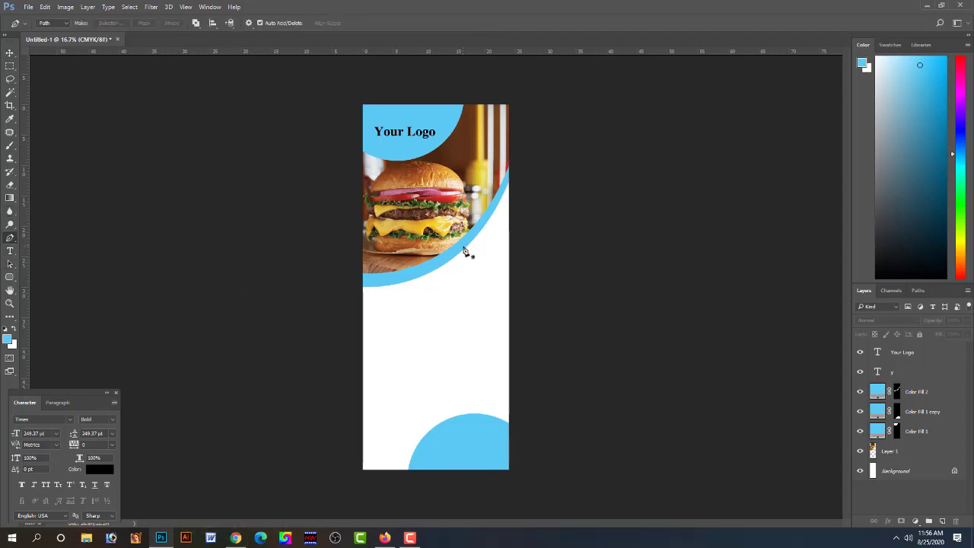
click(461, 245)
mouse_move(514, 283)
mouse_down()
mouse_move(535, 420)
mouse_move(529, 441)
mouse_move(521, 438)
mouse_up()
key(ctrl+z)
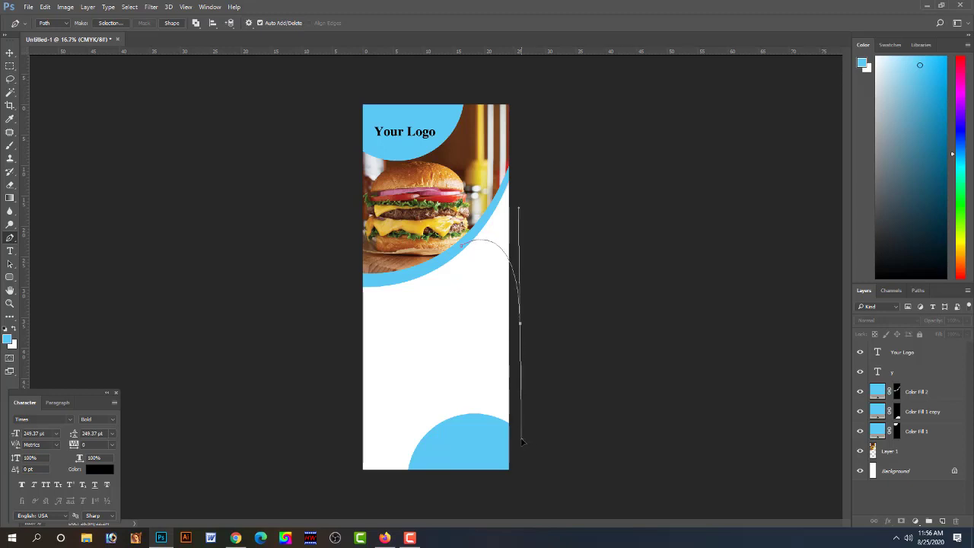
key(Delete)
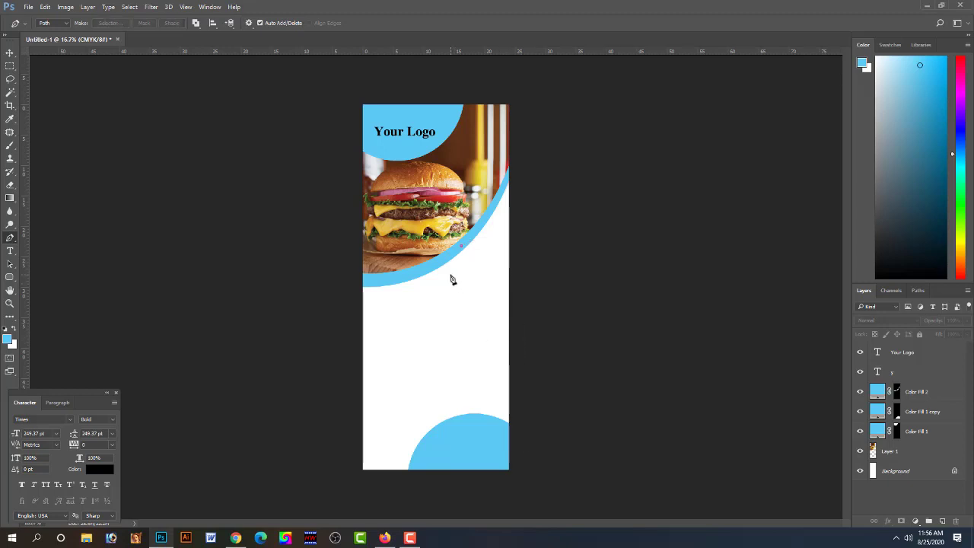
- Trace a closed curved path beside the arc and convert it to a selection
click(441, 261)
drag(519, 303, 528, 403)
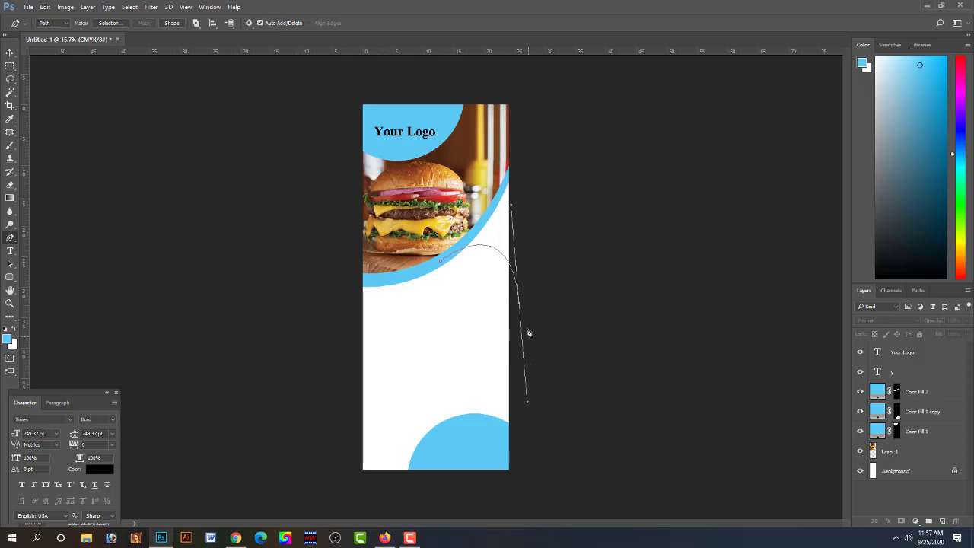
click(520, 304)
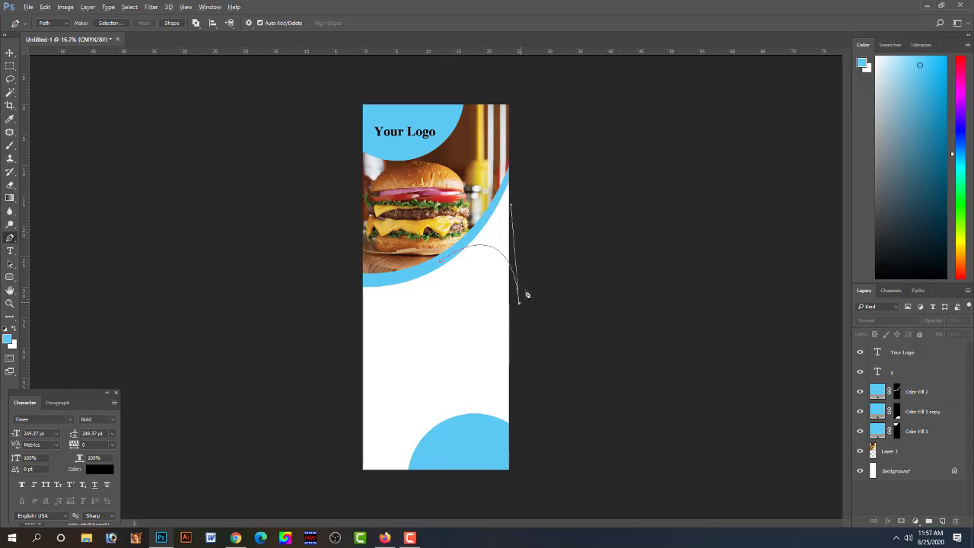
click(512, 174)
drag(441, 263, 399, 284)
key(ctrl+Return)
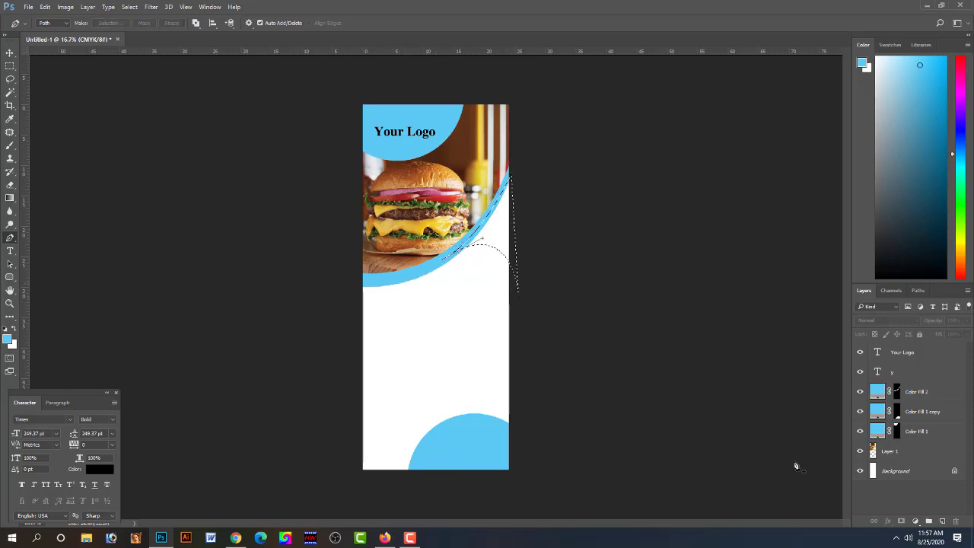
click(916, 520)
- Fill the selected gap with a solid brown colour sampled from the burger photo
click(909, 301)
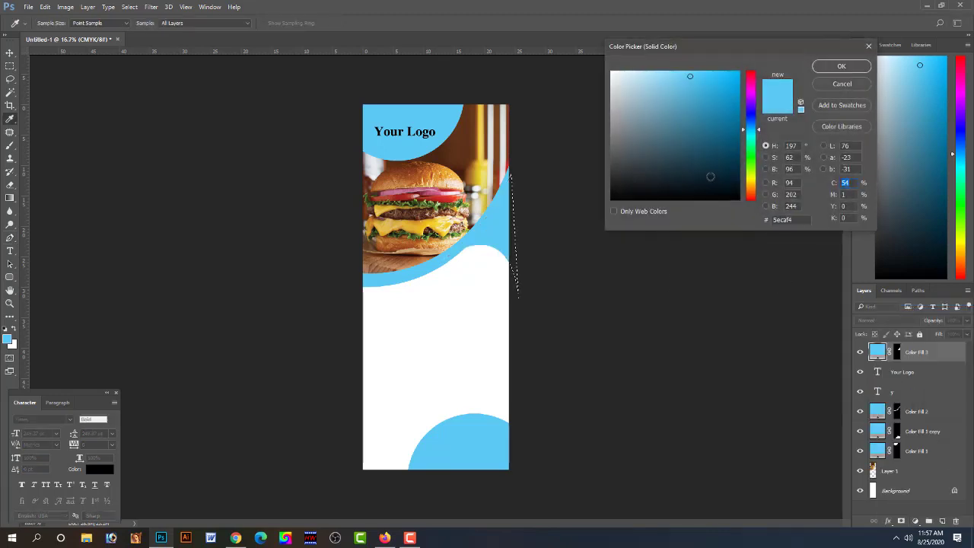
click(506, 166)
click(841, 66)
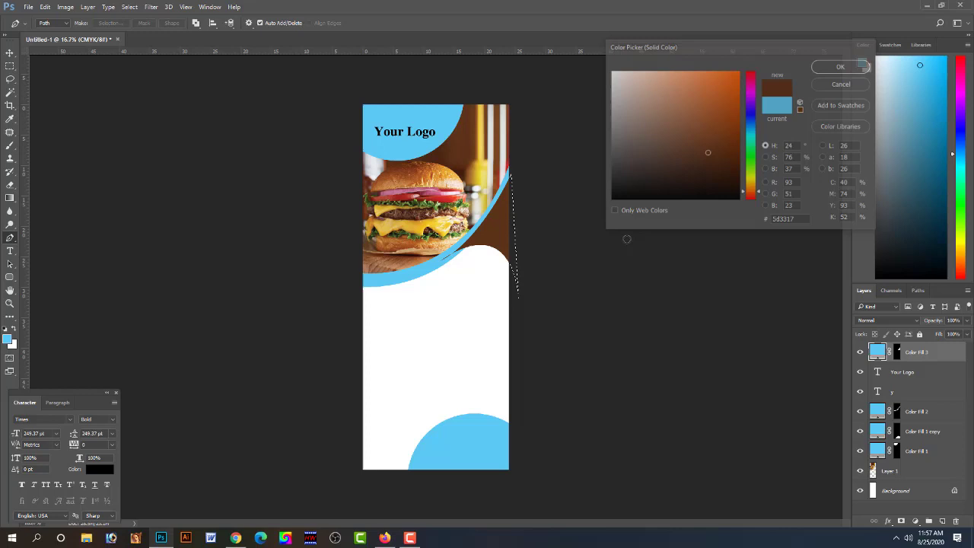
- Bring the blue arc fill layer to the top of the layer stack
click(10, 53)
click(428, 275)
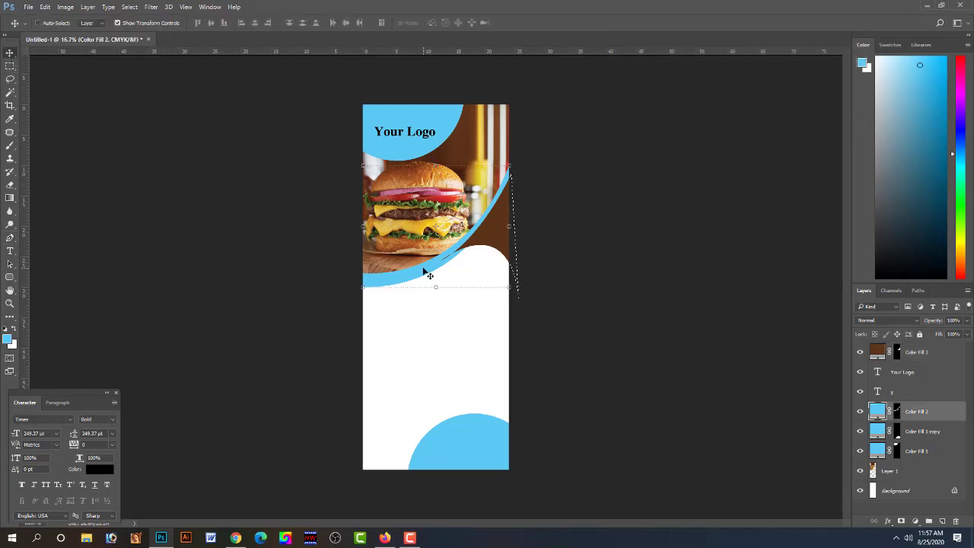
key(ctrl+shift+bracketright)
- Crop the document to the canvas bounds with Image > Crop
click(656, 295)
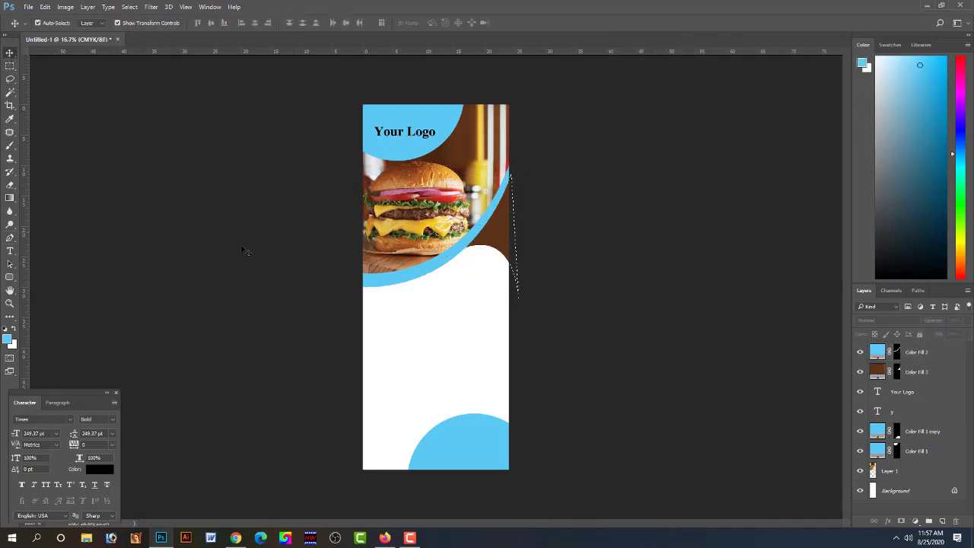
click(10, 105)
click(66, 7)
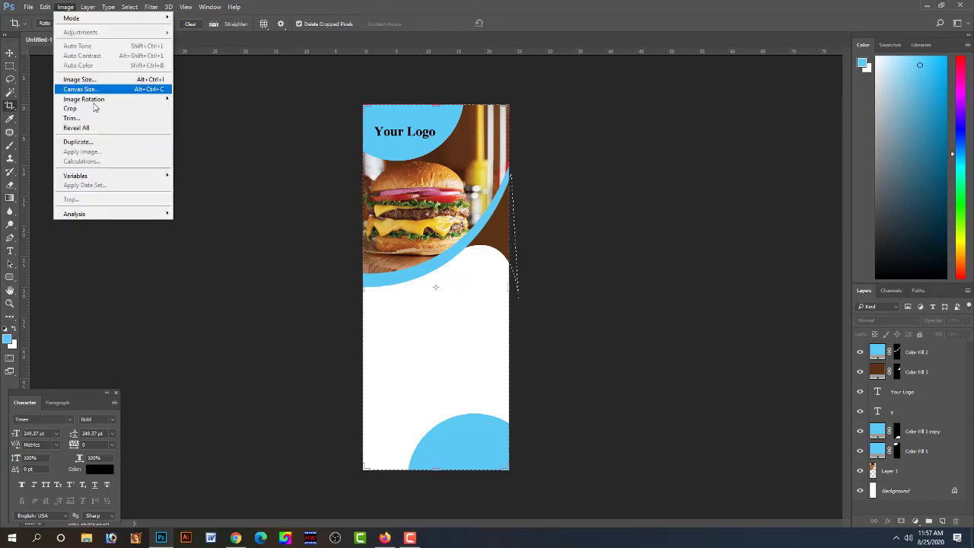
click(100, 107)
click(10, 53)
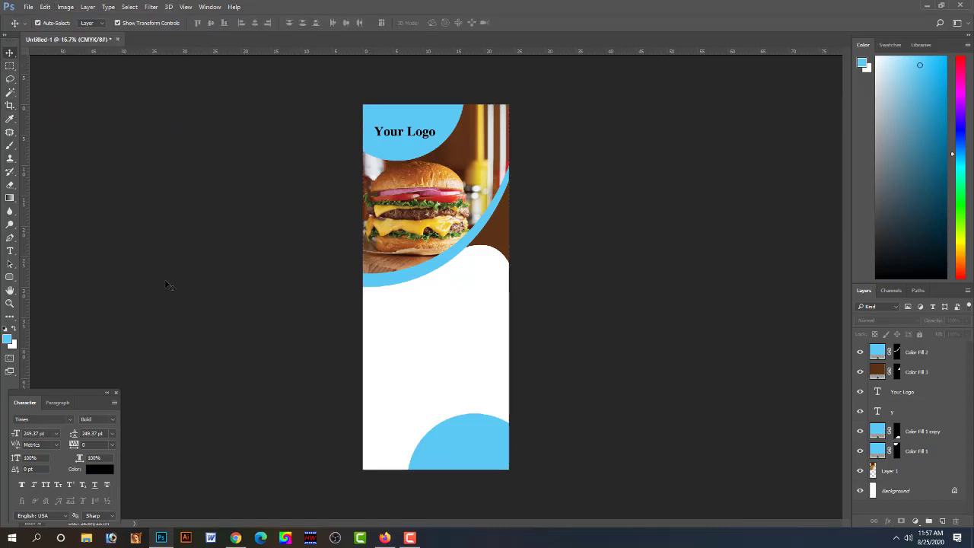
scroll(479, 277, up, 1)
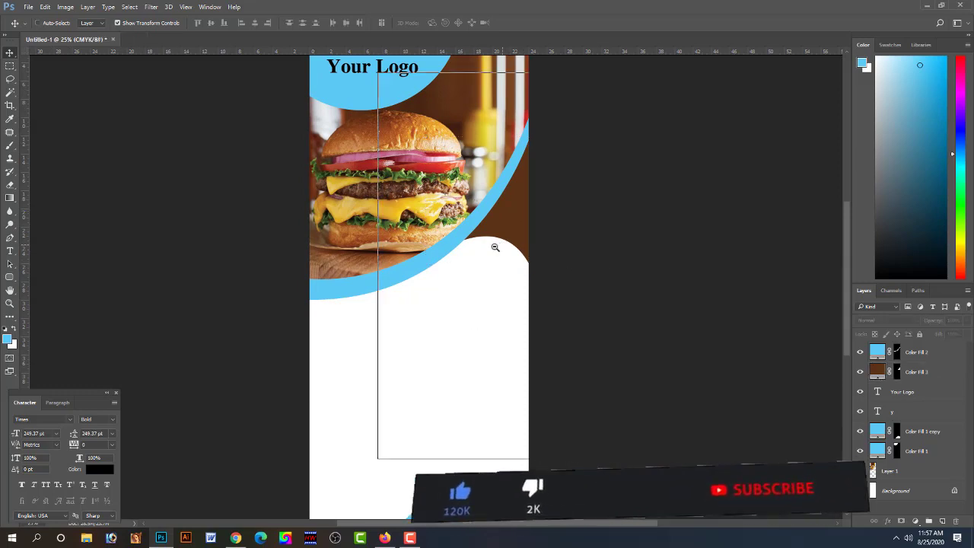
scroll(495, 246, down, 1)
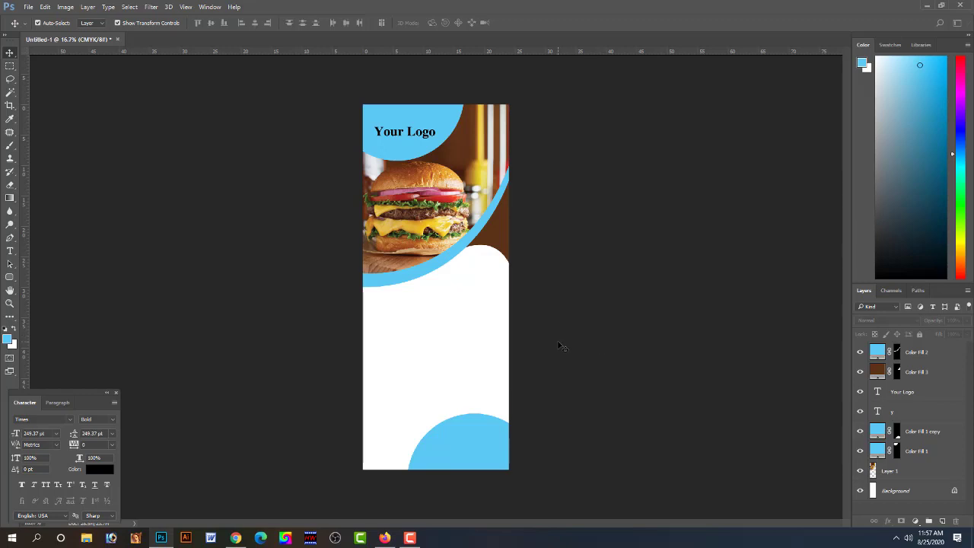
click(10, 251)
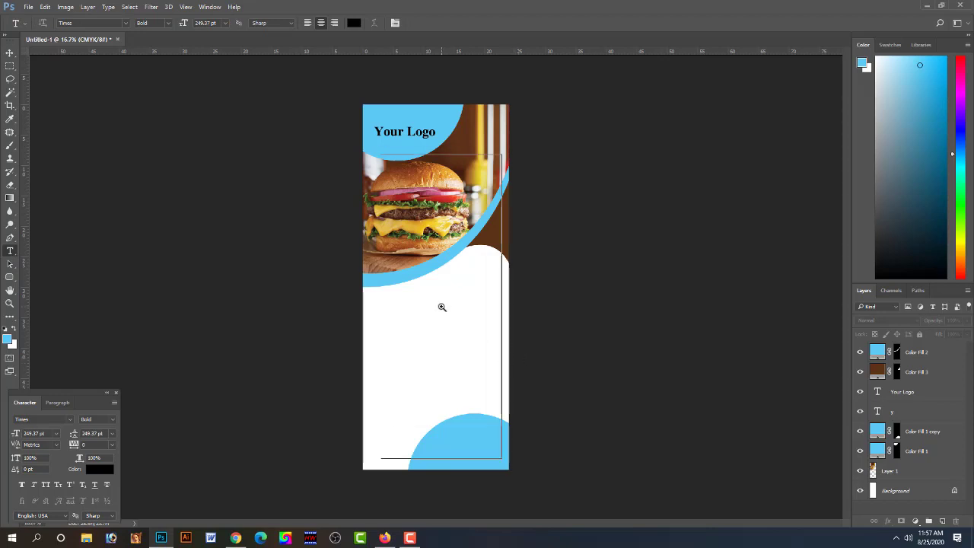
- Zoom into the white area, start a text box below the arc, and set SutonnyMJ font
key(ctrl+plus)
drag(446, 355, 429, 311)
key(ctrl+plus)
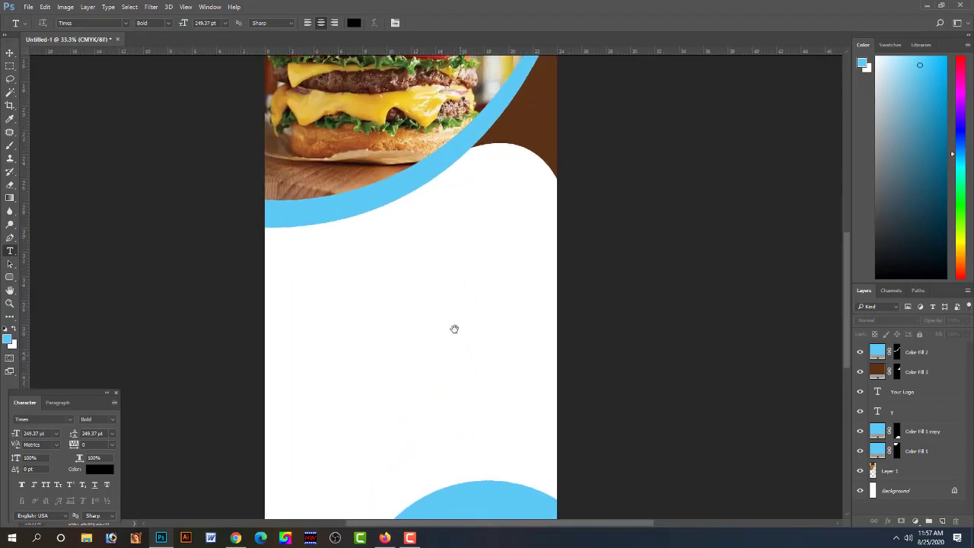
click(351, 250)
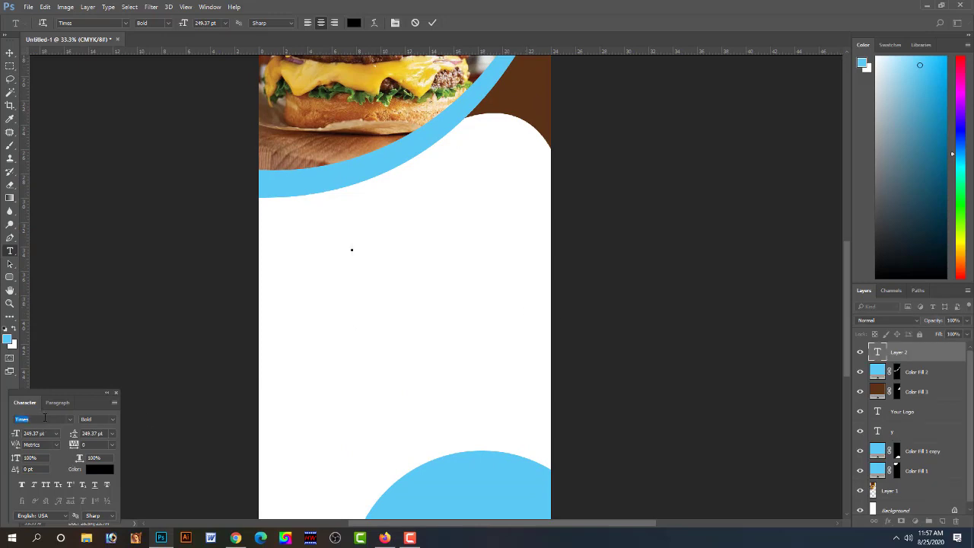
text(suton)
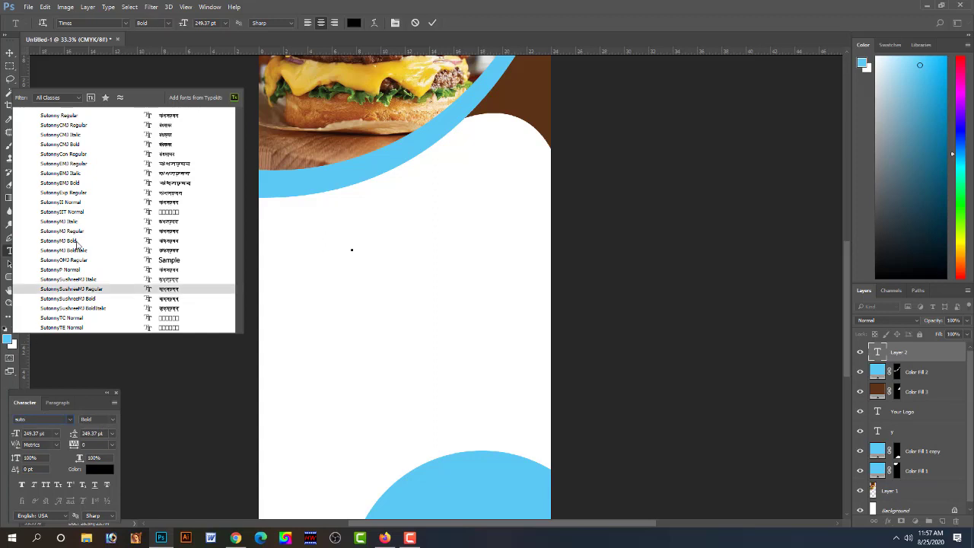
click(77, 242)
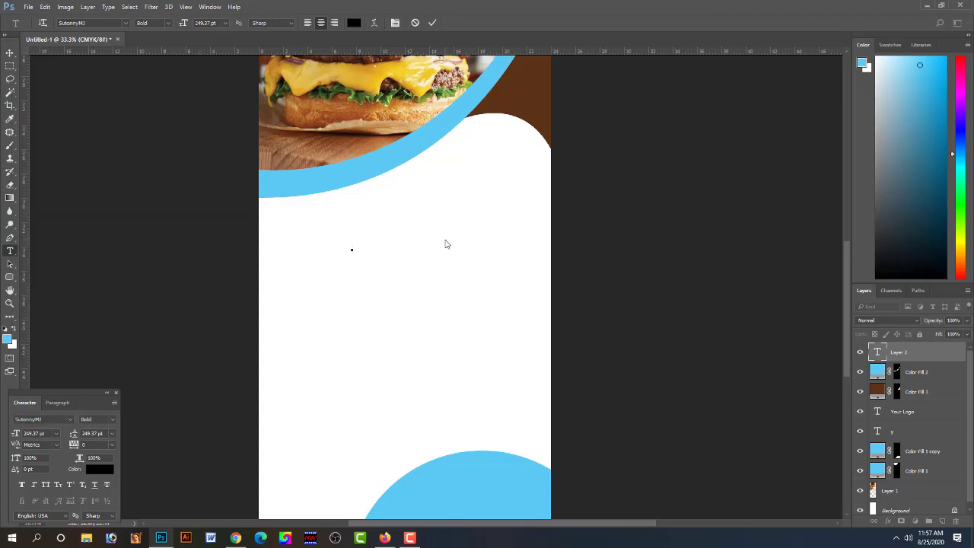
- Type the two lines পবিত্র / ঈদ-উল-আযহা and commit the headline
text(পবি)
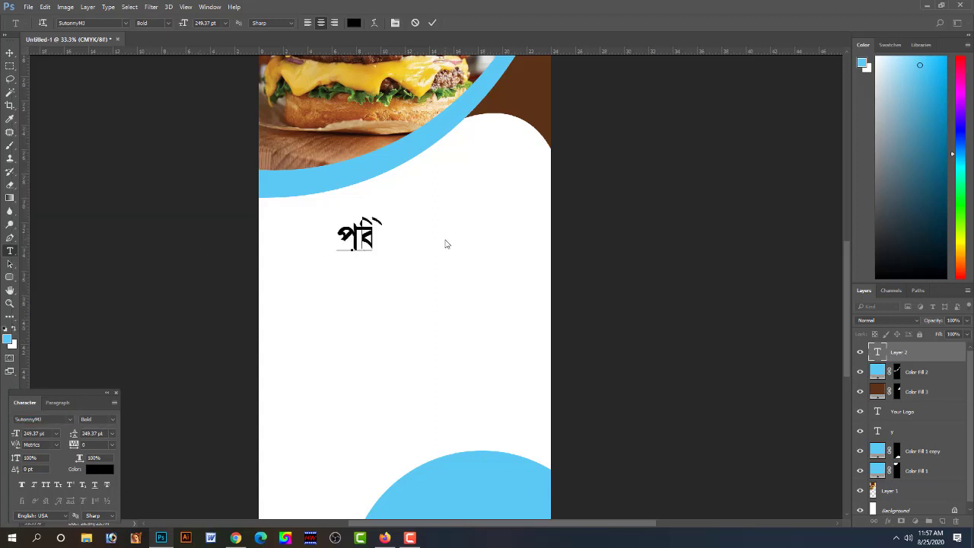
text(ত্র )
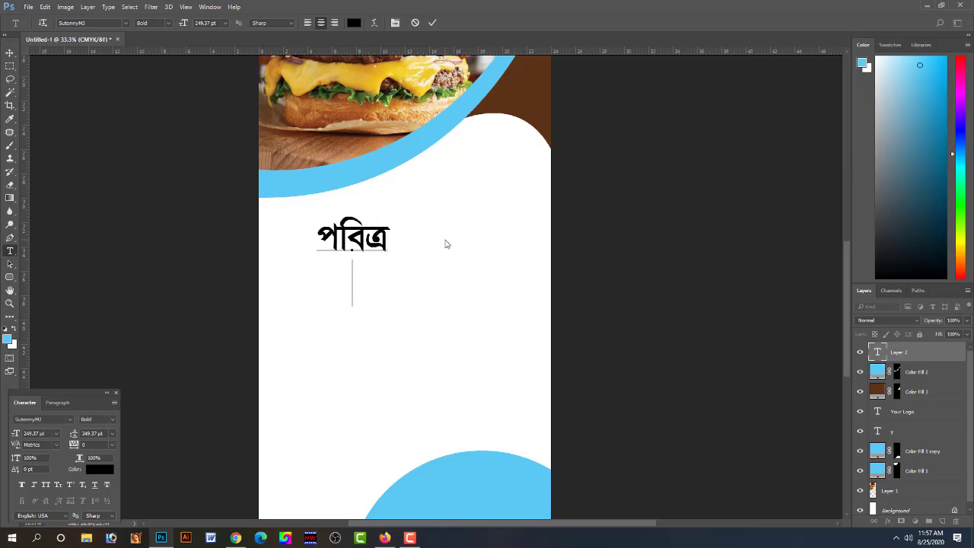
text(ই)
key(BackSpace)
text(ঈদ)
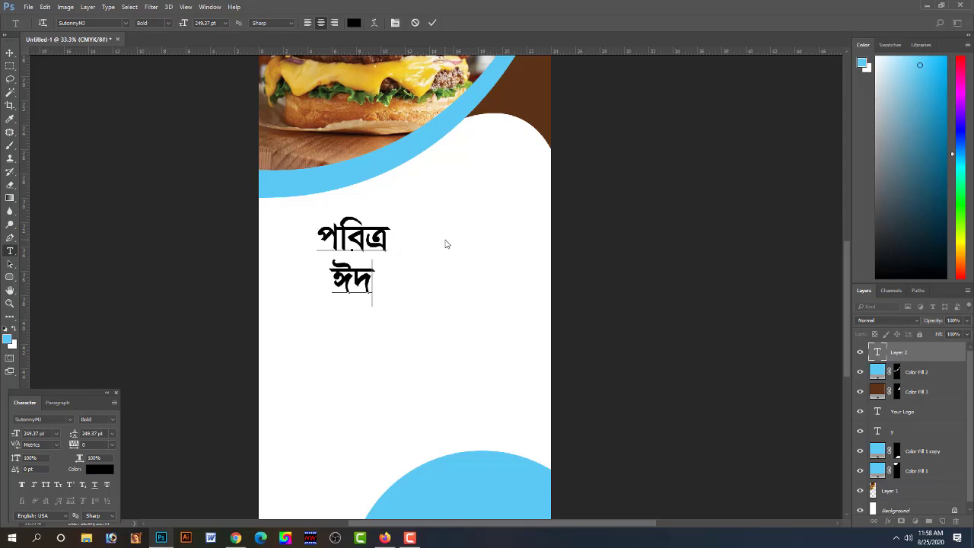
text(-উল)
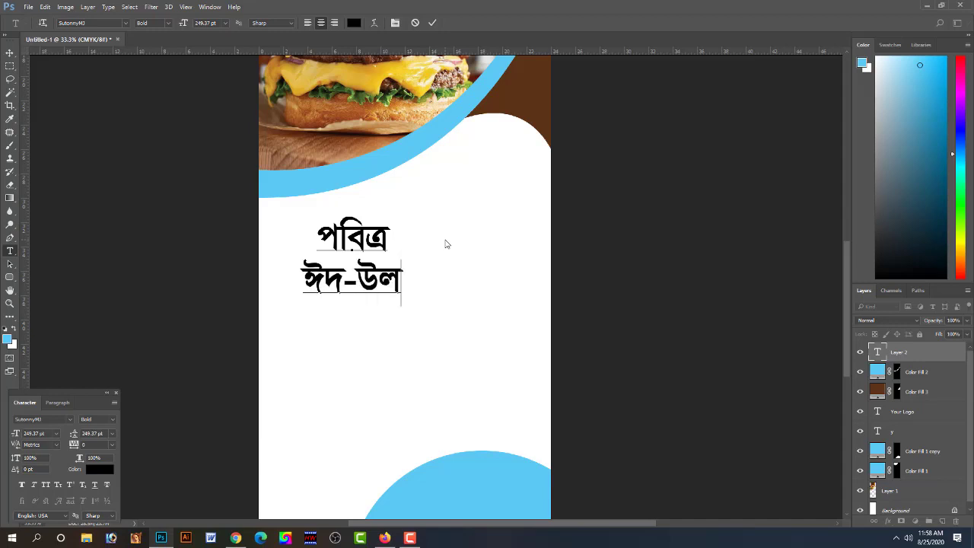
text(-য)
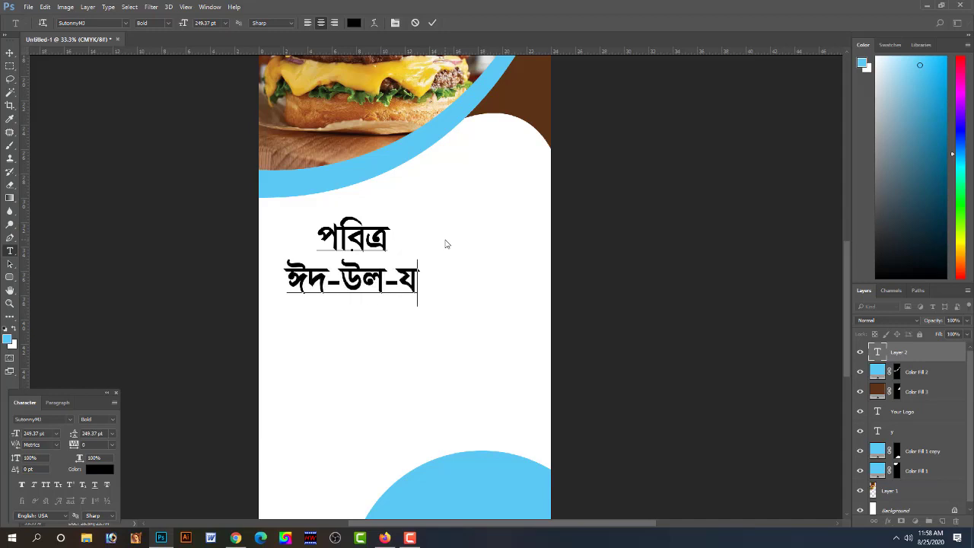
key(BackSpace)
text(আ)
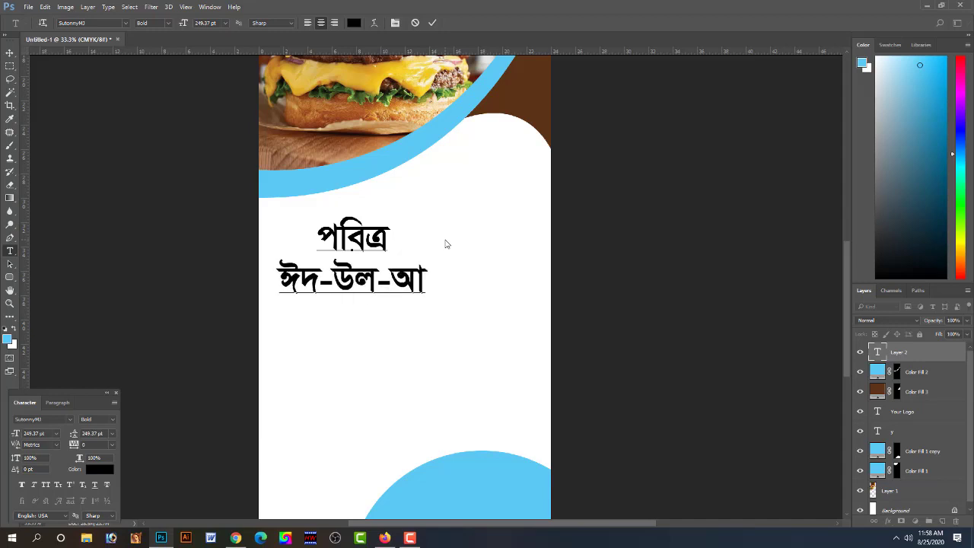
text(যহ)
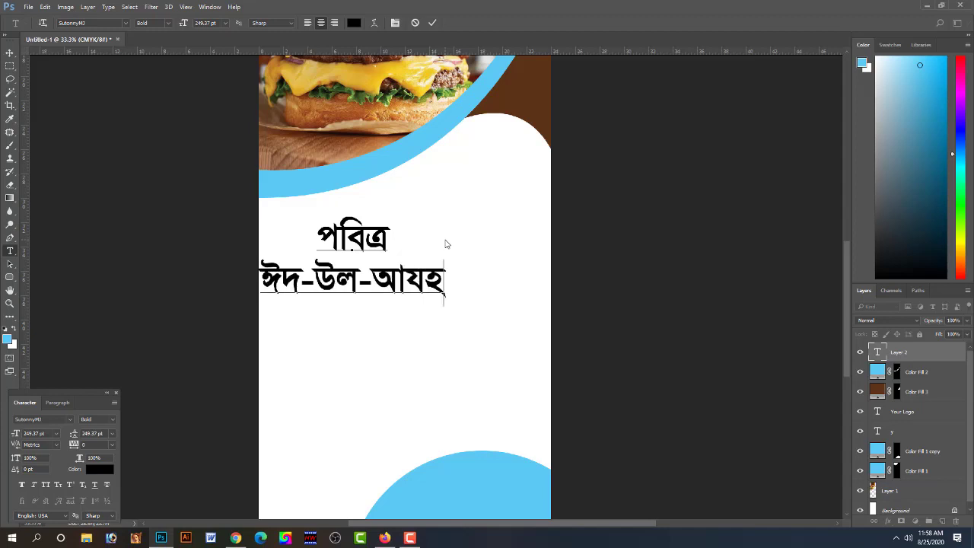
text(া)
key(ctrl+Return)
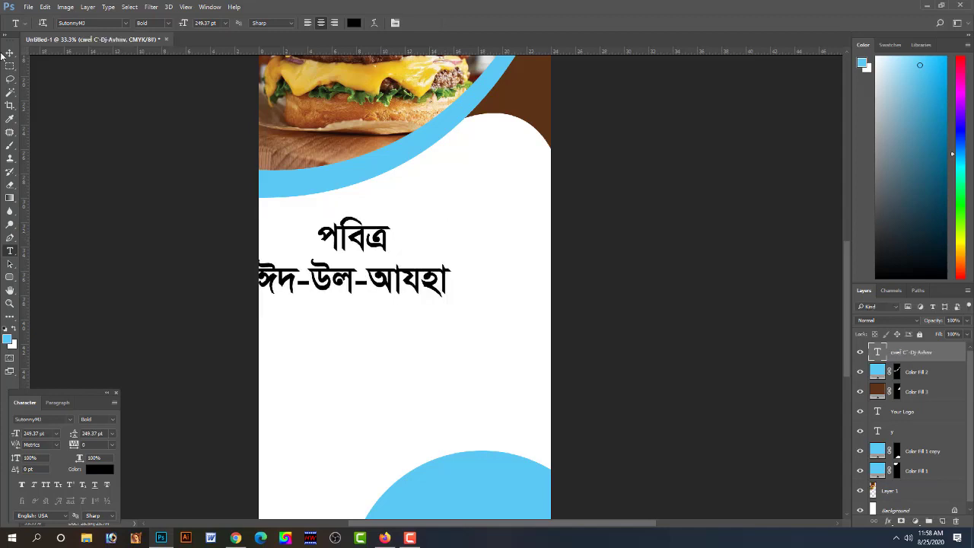
- Right-align the Bengali headline and move it to the right edge under the blue arc
click(9, 53)
drag(376, 240, 433, 214)
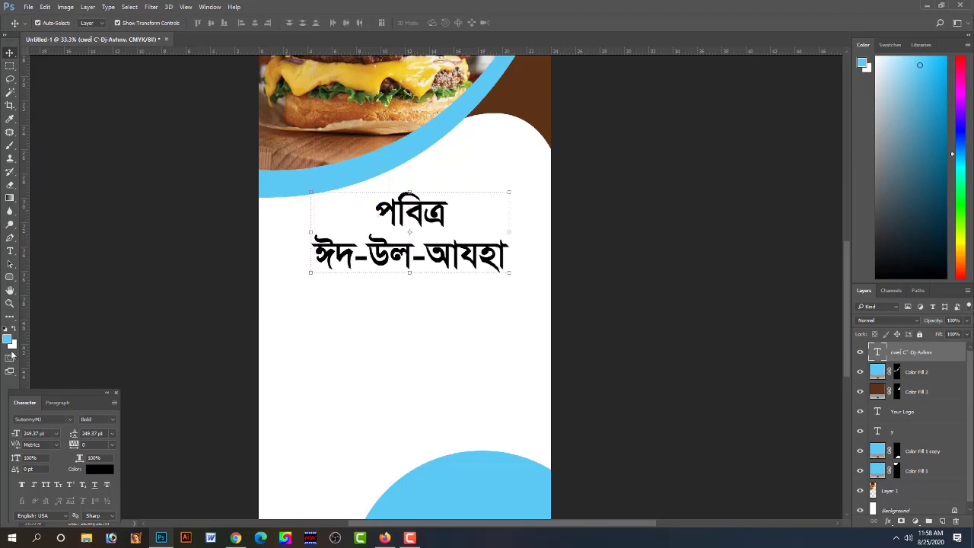
click(57, 402)
click(47, 420)
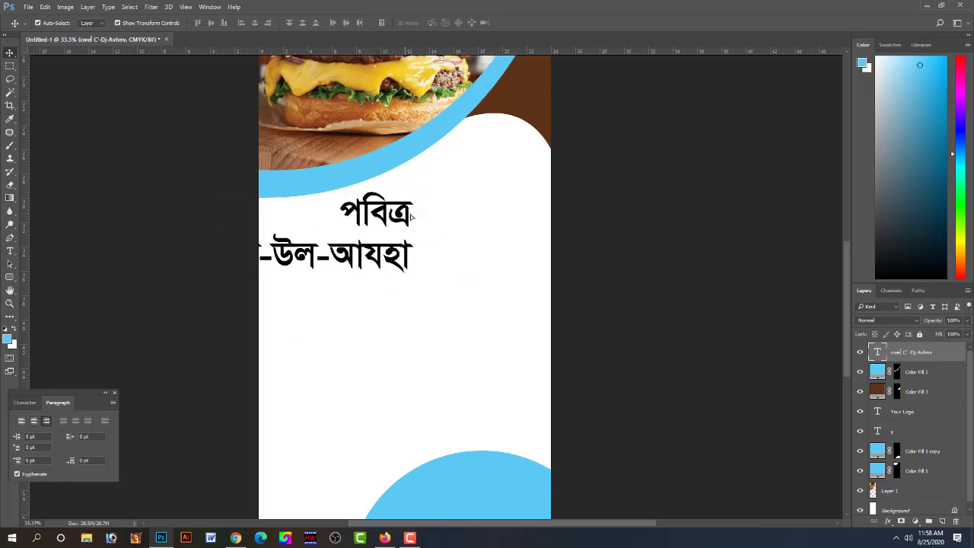
drag(411, 217, 522, 188)
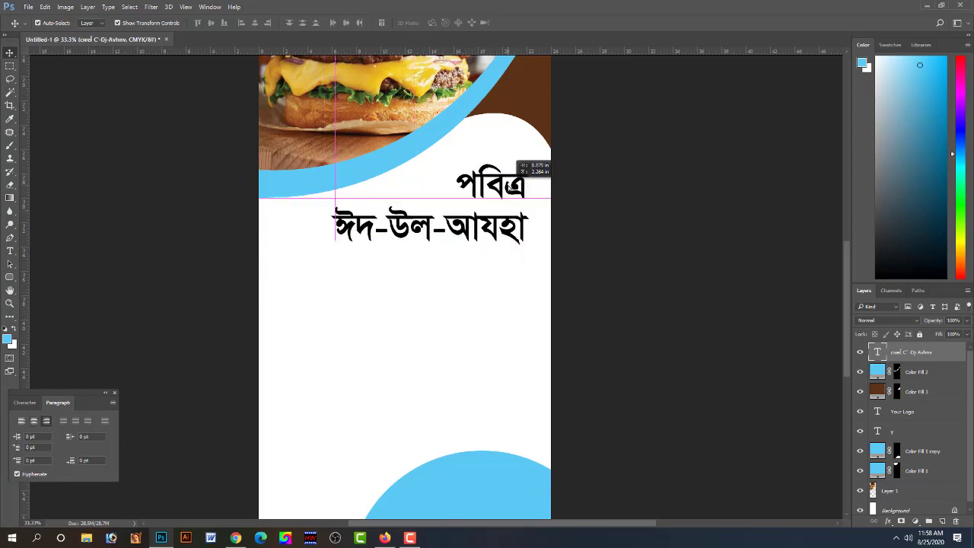
drag(511, 187, 514, 271)
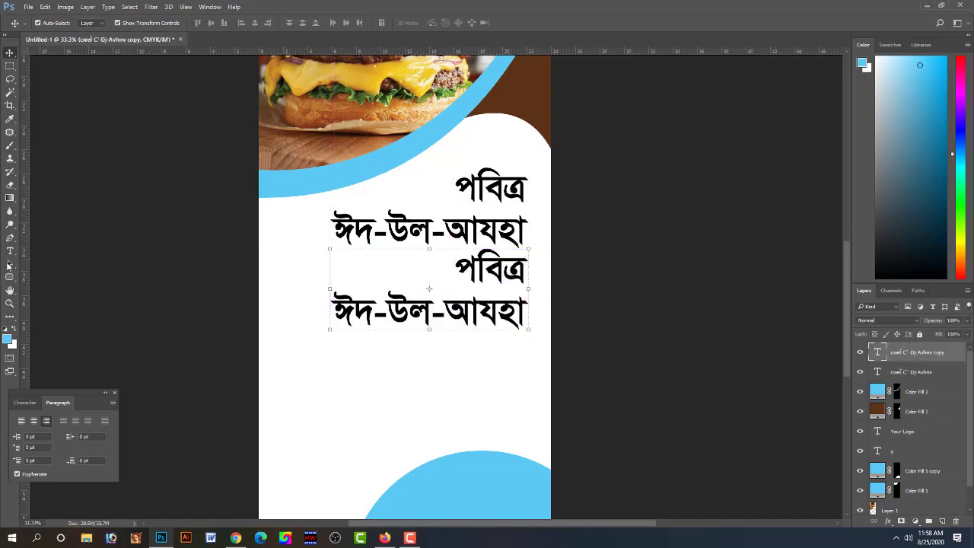
- Replace the duplicate headline's text with উপলক্ষে... and commit it
key(t)
click(454, 312)
key(ctrl+a)
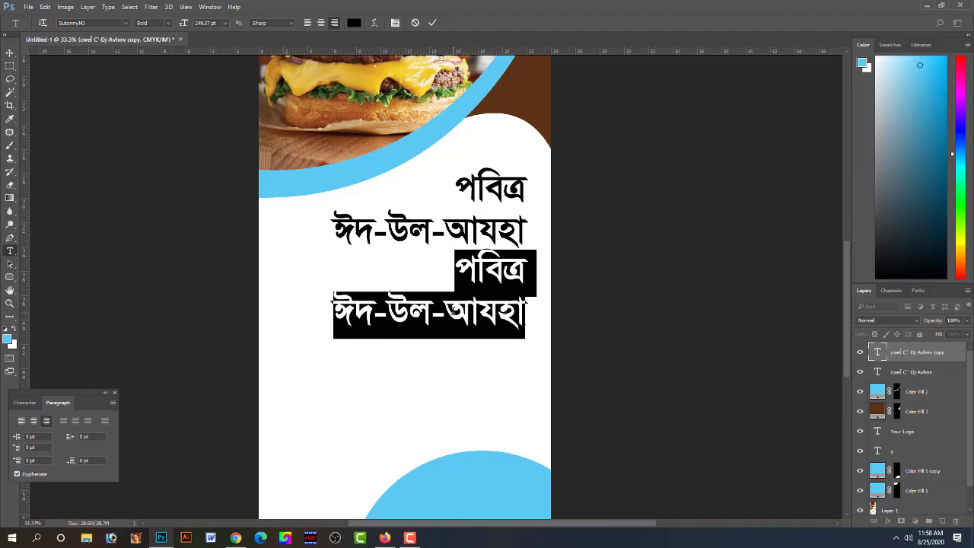
text(উপল)
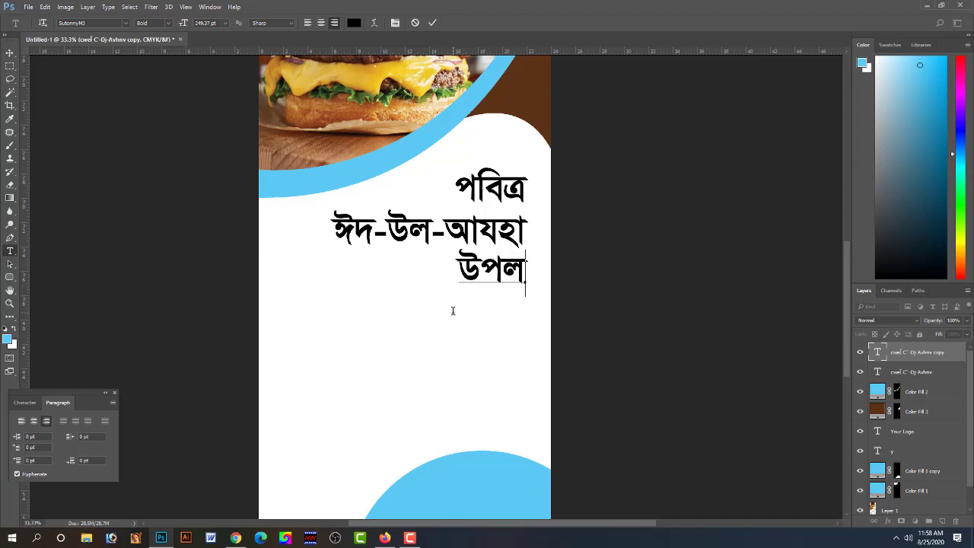
text(ক্)
key(BackSpace)
key(BackSpace)
text(ে)
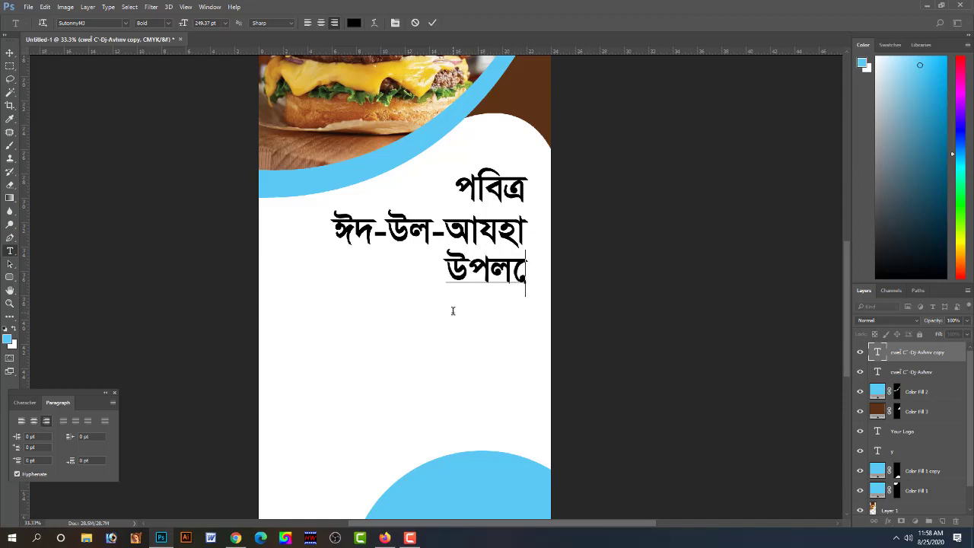
text(ক্ষ)
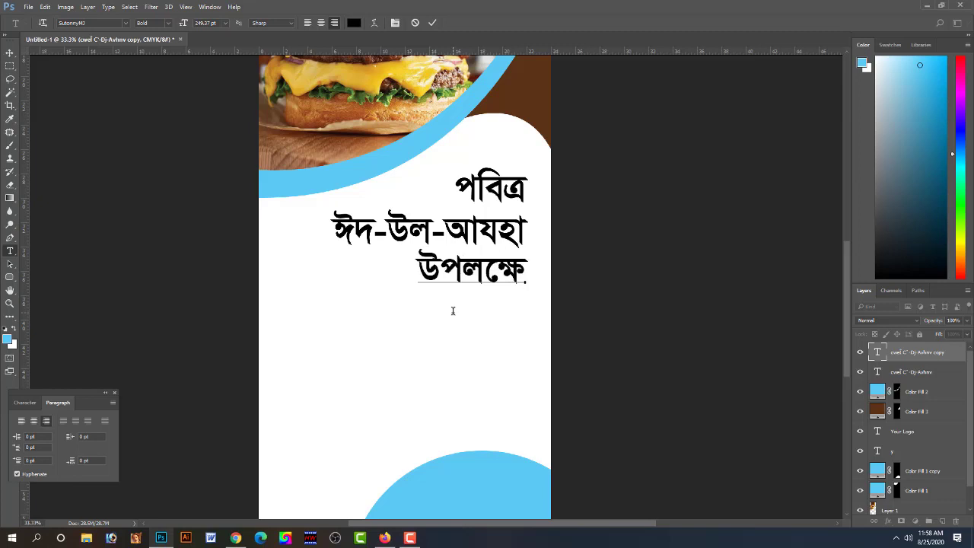
text(...)
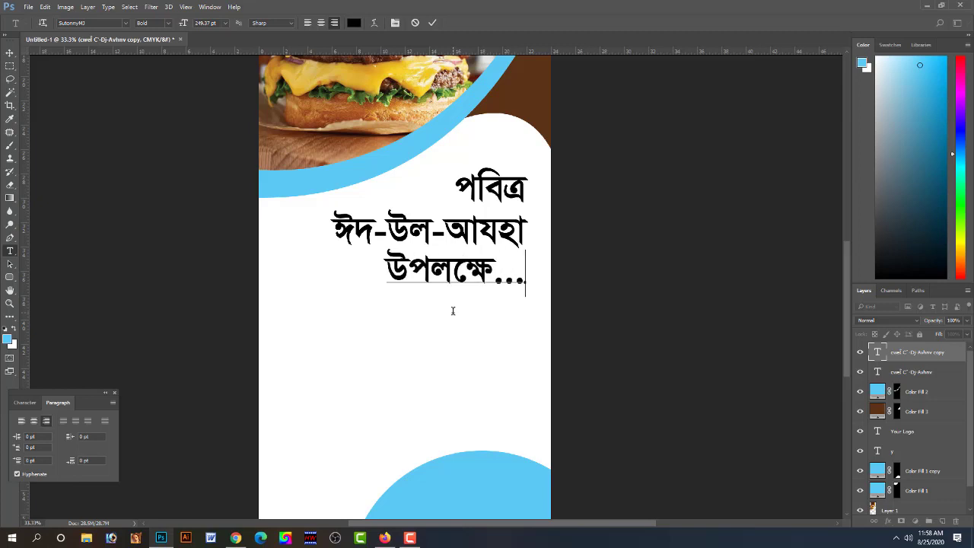
key(ctrl+Return)
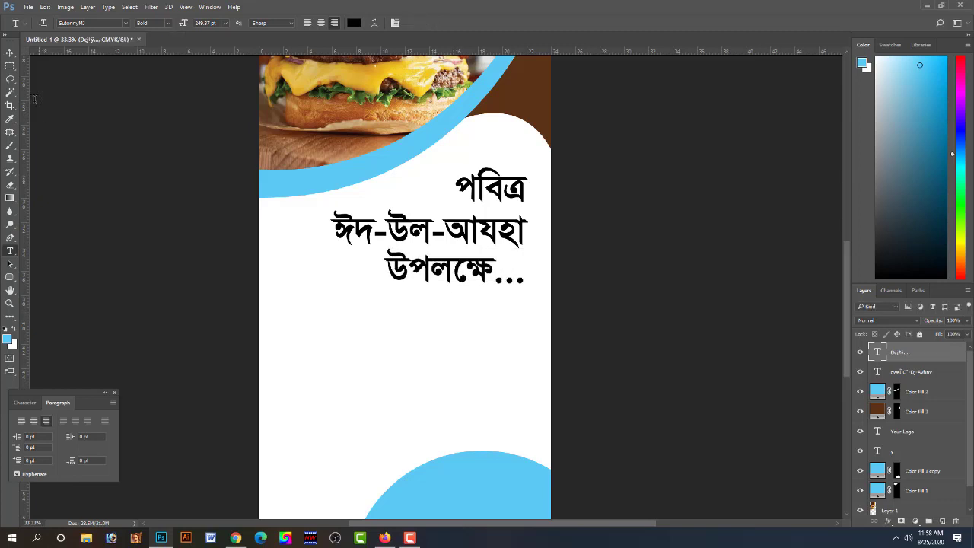
- Scale the উপলক্ষে... line down to about 69% with Free Transform
click(10, 53)
click(507, 235)
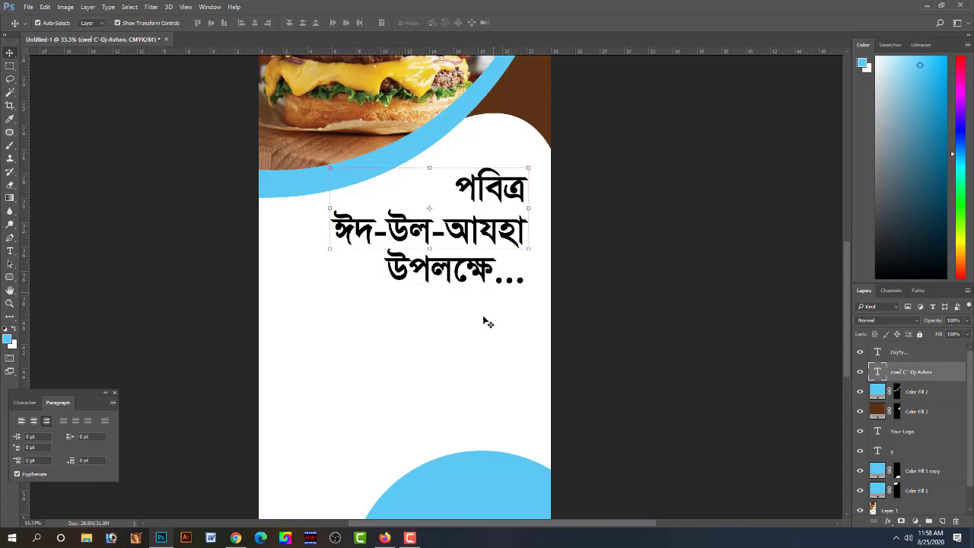
click(480, 275)
key(ctrl+t)
drag(526, 248, 524, 248)
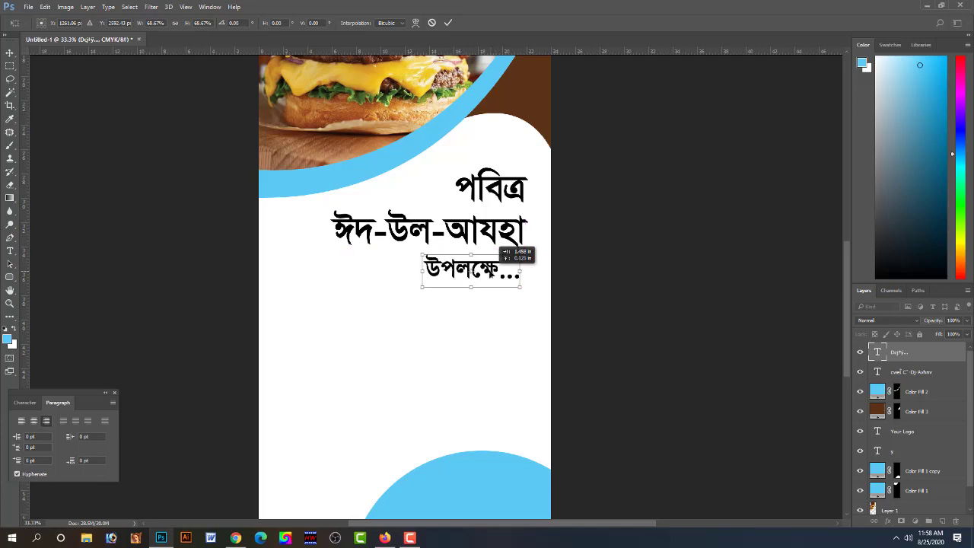
drag(524, 249, 525, 248)
key(Return)
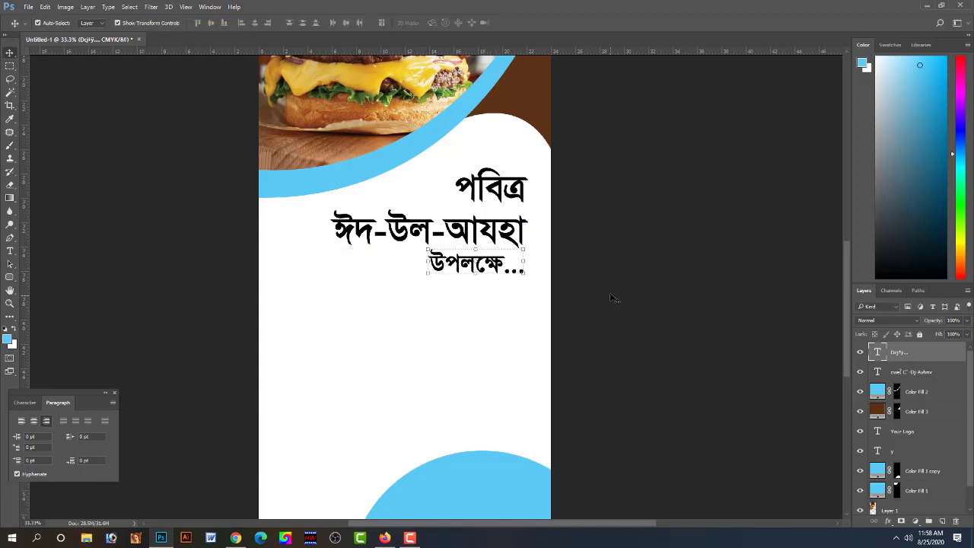
- Nudge the উপলক্ষে... line left and down beneath the headline
key(Left)
key(Down)
key(Down)
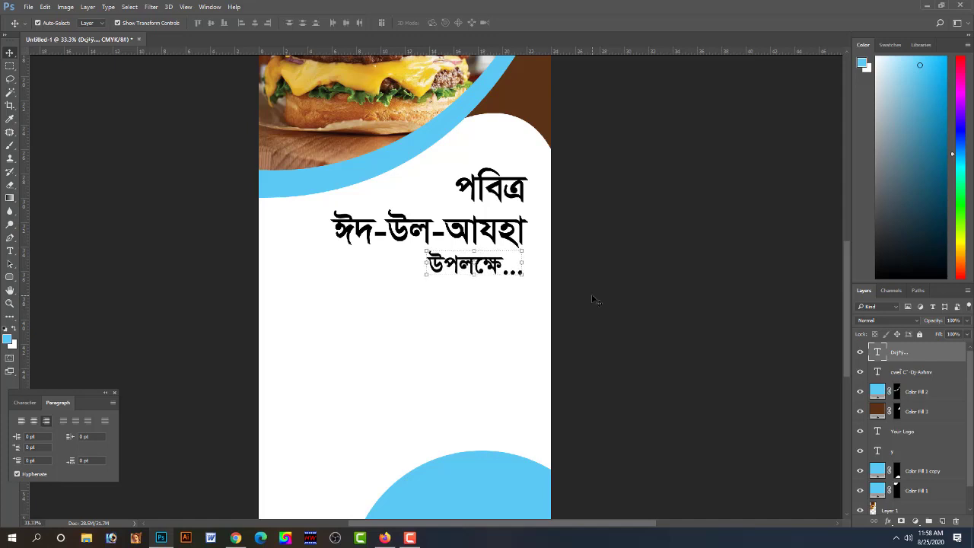
key(Down)
key(Down)
key(Left)
key(Left)
key(Down)
key(Down)
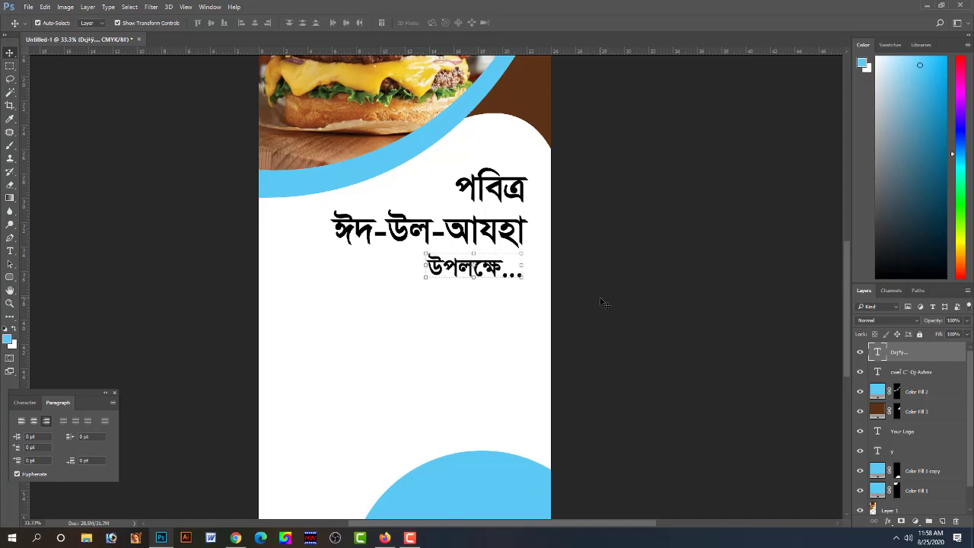
- Select all of the two-line headline's text, then reselect and deselect the উপলক্ষে... line
click(605, 303)
click(458, 227)
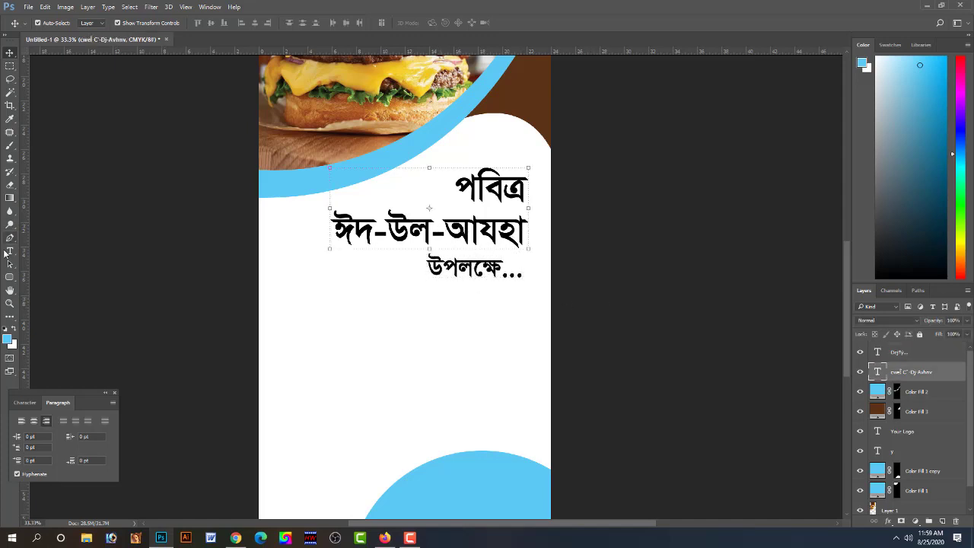
click(10, 252)
click(430, 228)
key(ctrl+a)
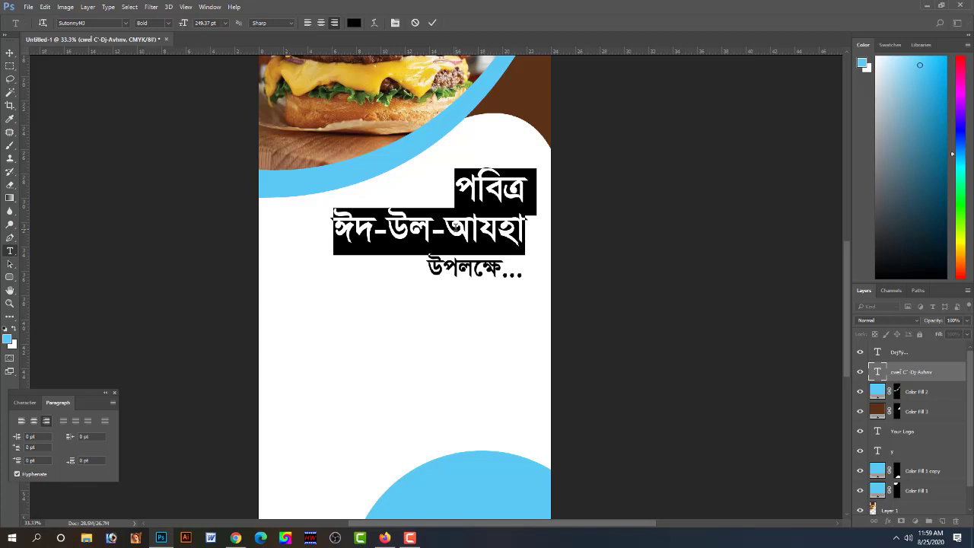
click(10, 52)
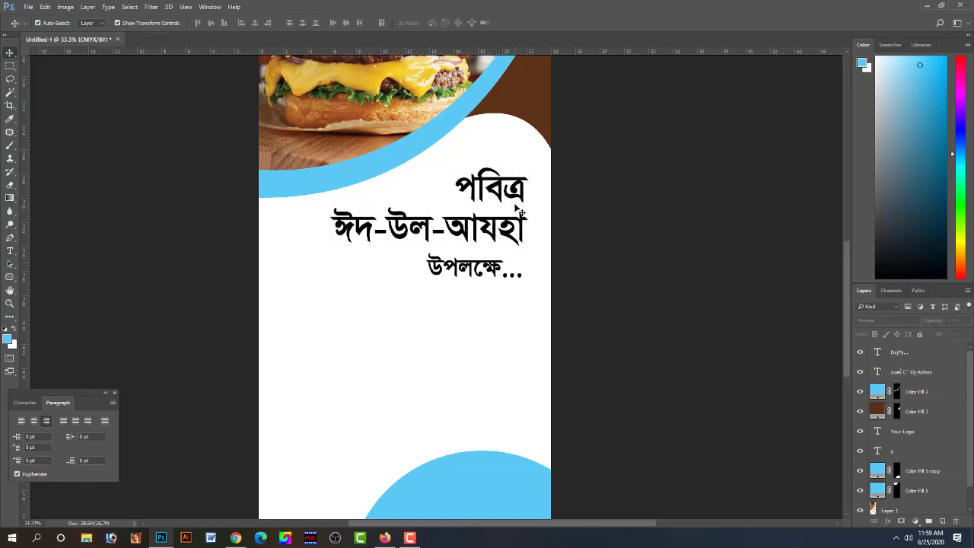
click(567, 254)
click(481, 272)
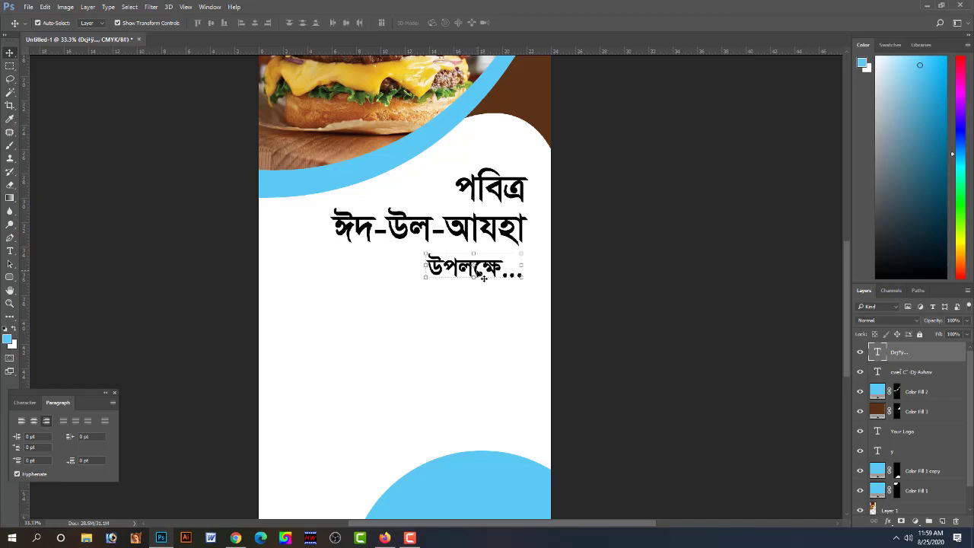
click(591, 276)
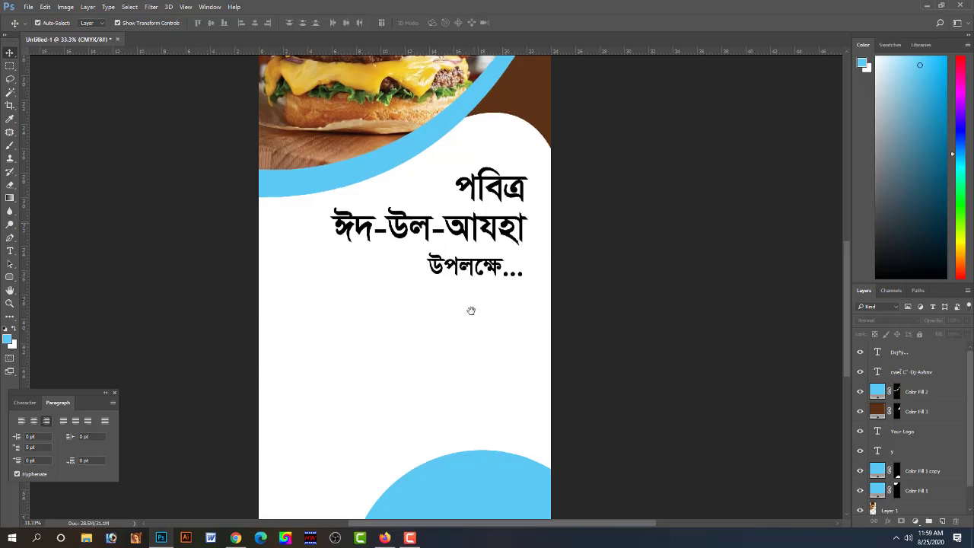
- Start a new text layer in the empty area below the greeting, set to Times Bold
mouse_move(469, 310)
mouse_down()
mouse_move(456, 331)
mouse_move(431, 319)
mouse_move(436, 272)
mouse_up()
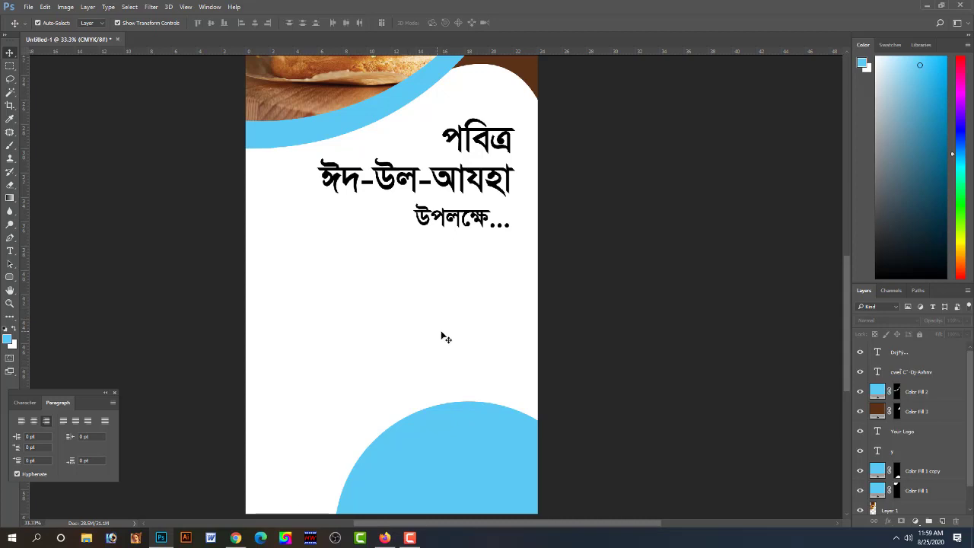
click(9, 252)
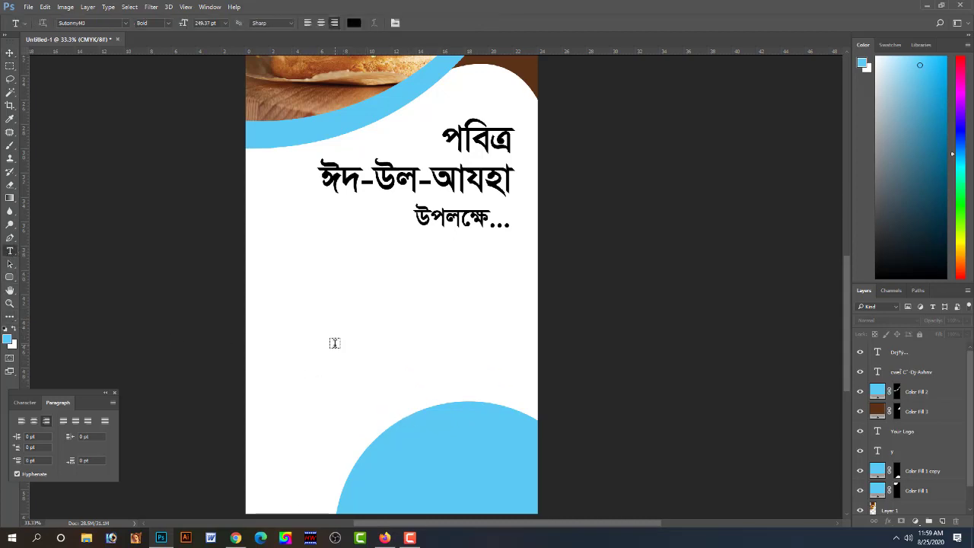
click(326, 296)
click(24, 403)
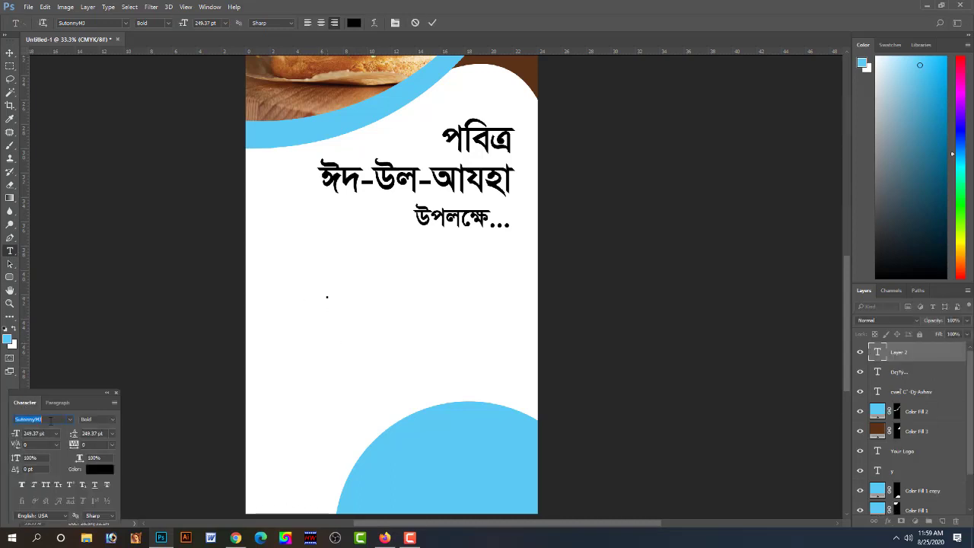
click(70, 419)
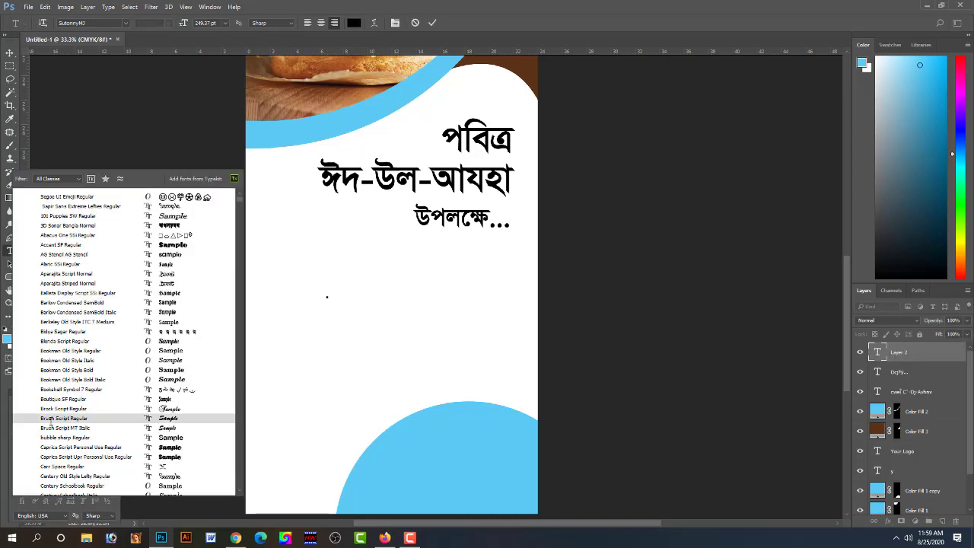
scroll(51, 423, down, 5)
scroll(50, 423, down, 5)
scroll(50, 422, down, 5)
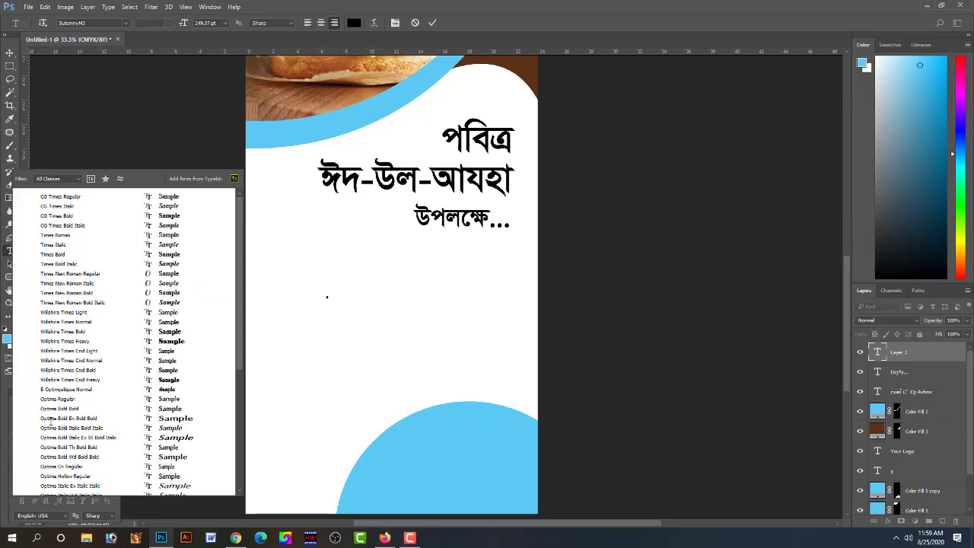
click(54, 254)
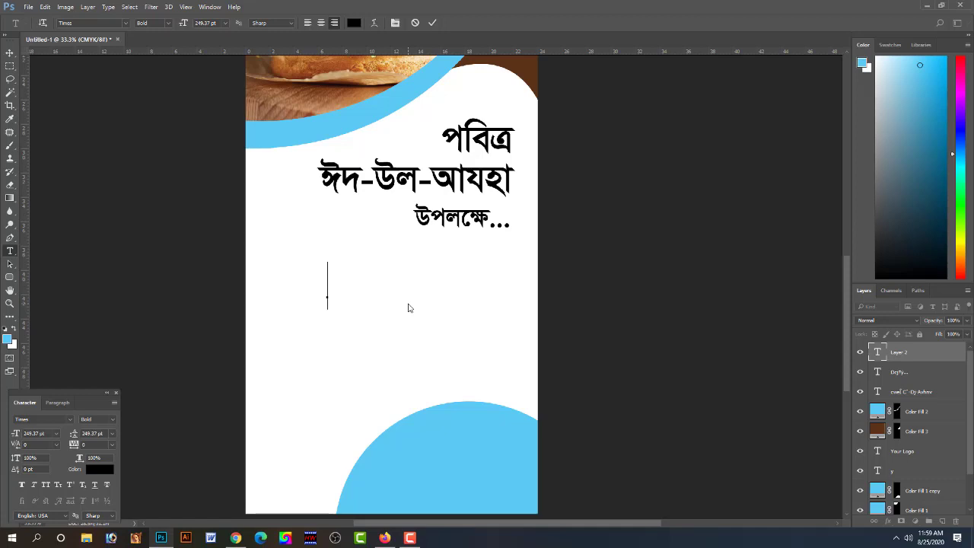
- Type and commit SPECIAL OFFER, then scale it down and place it below the greeting
text(S)
text(PR)
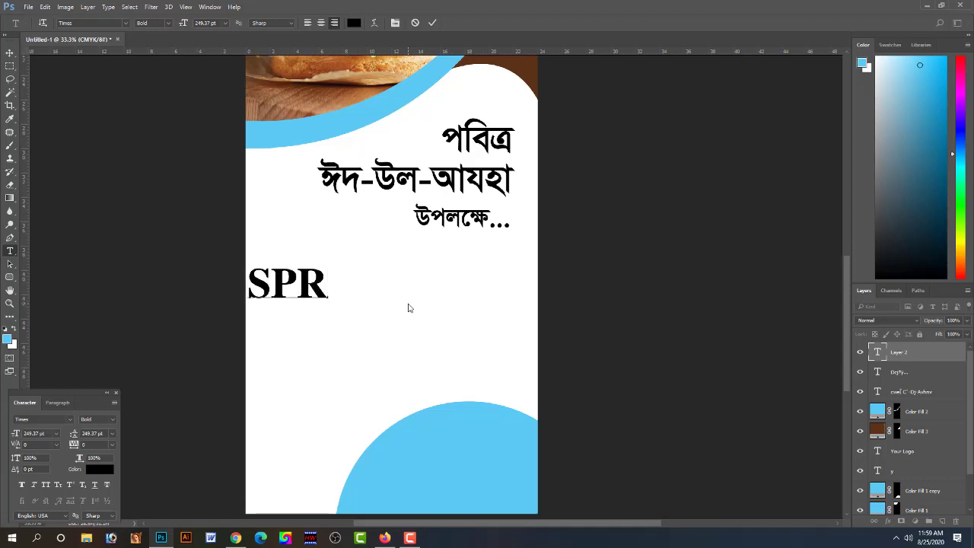
key(BackSpace)
text(E)
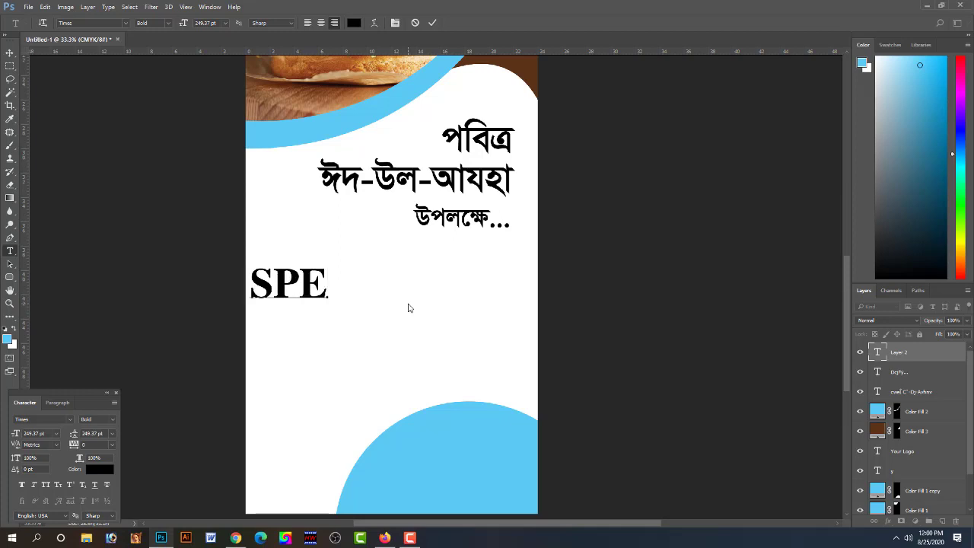
text(CIAL )
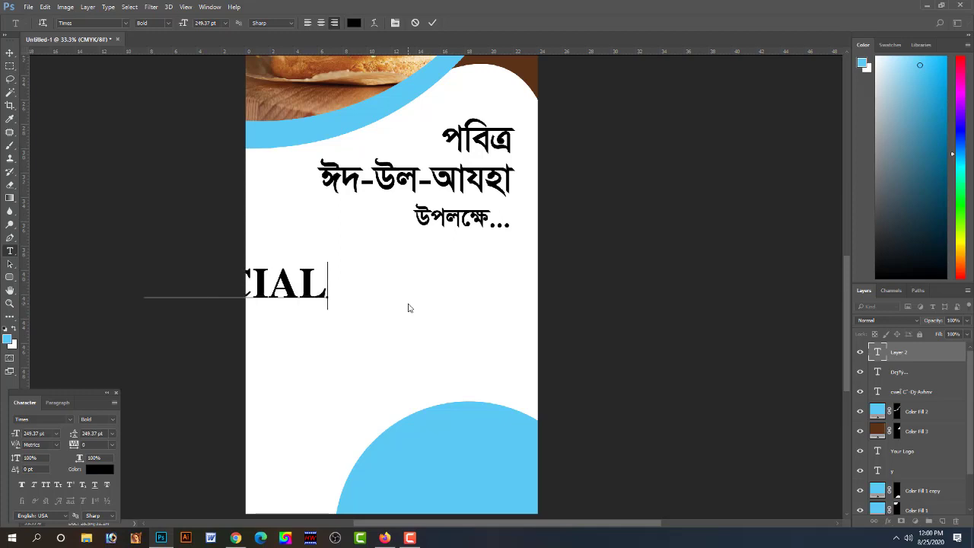
text(OFF)
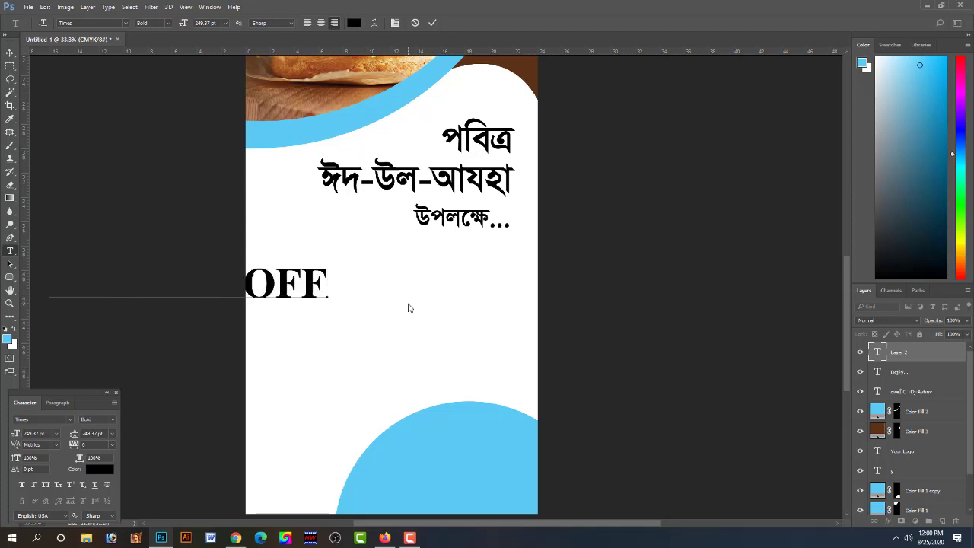
text(E)
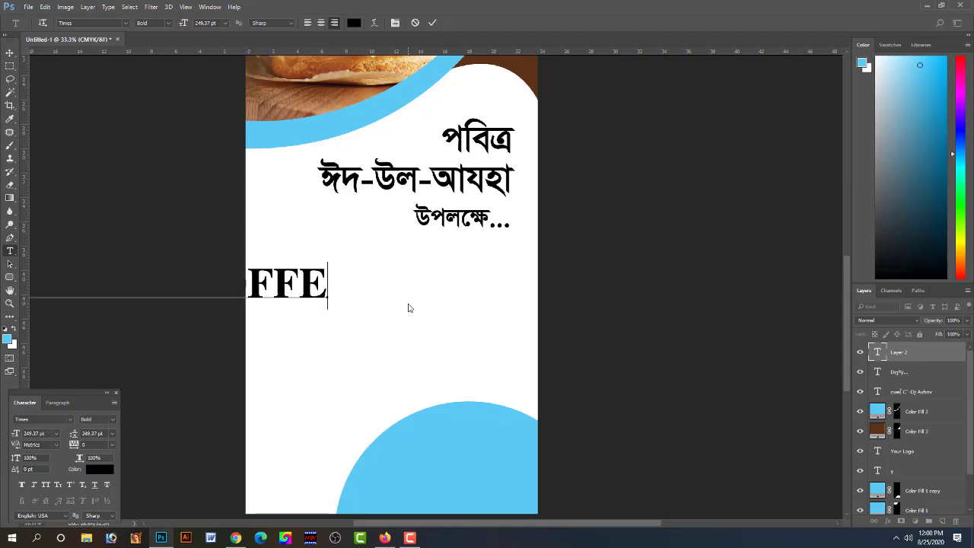
text(R)
key(ctrl+Return)
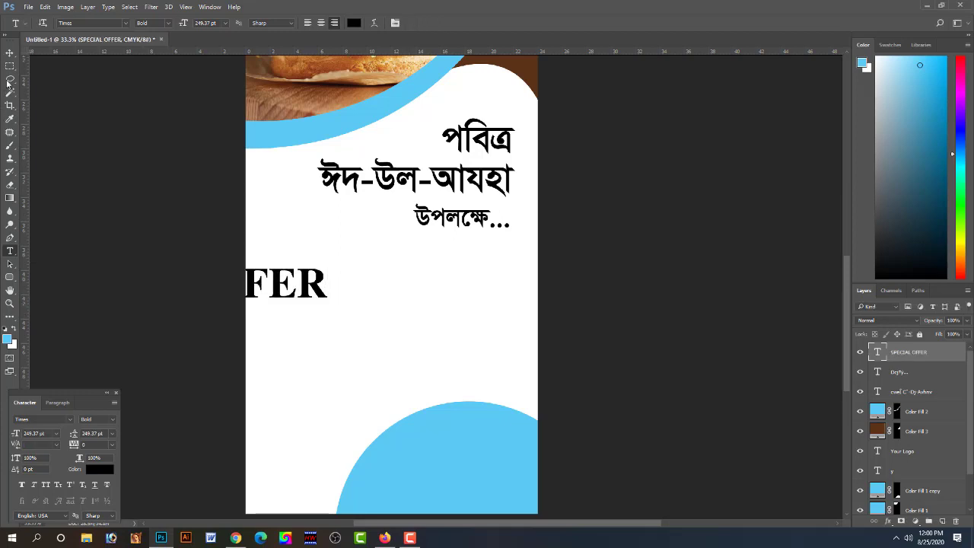
key(v)
key(ctrl+t)
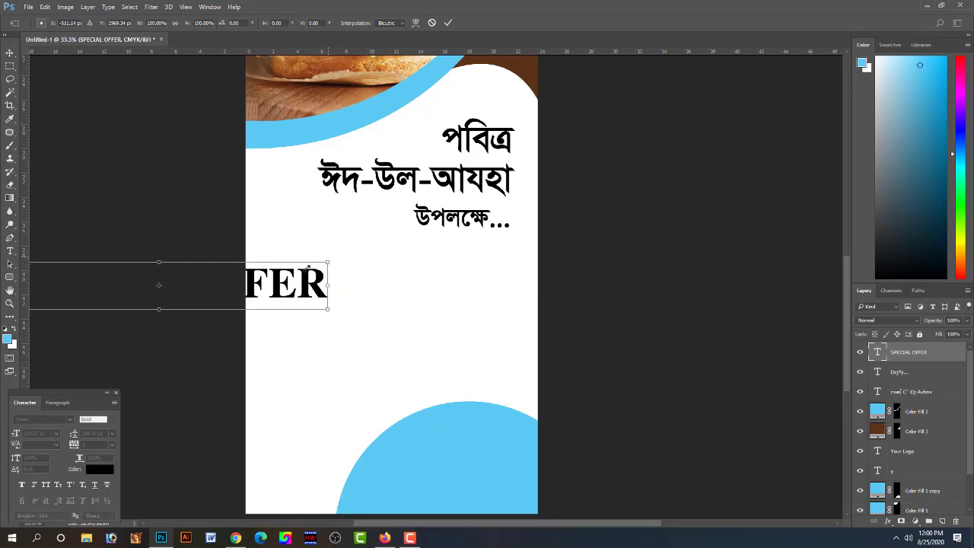
mouse_move(329, 262)
mouse_down()
mouse_move(218, 273)
mouse_move(395, 260)
mouse_move(384, 297)
mouse_up()
key(Return)
click(384, 265)
- Duplicate the SPECIAL OFFER line beneath itself and select all its text
key(t)
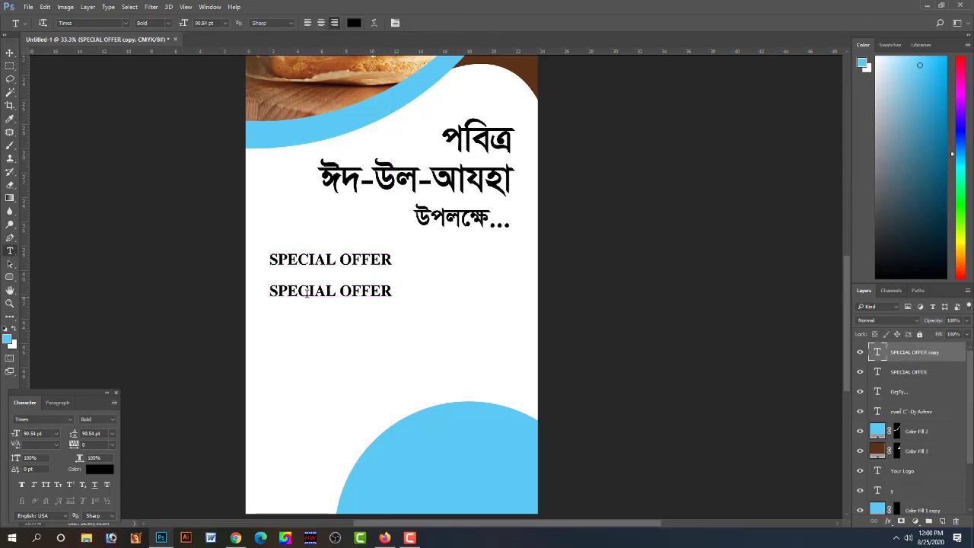
click(306, 292)
key(ctrl+a)
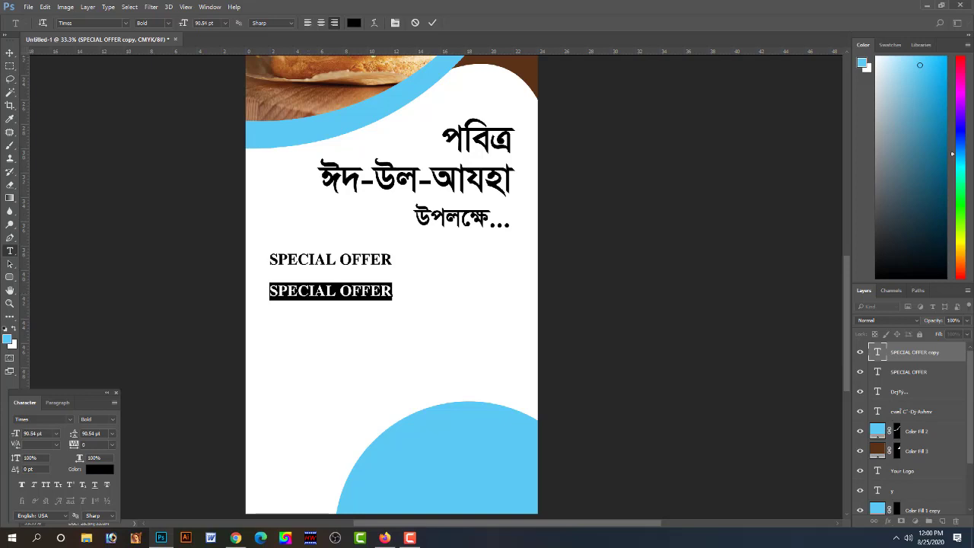
- Retype the copied text layer as 'BUY 1 GET 1'
text(b)
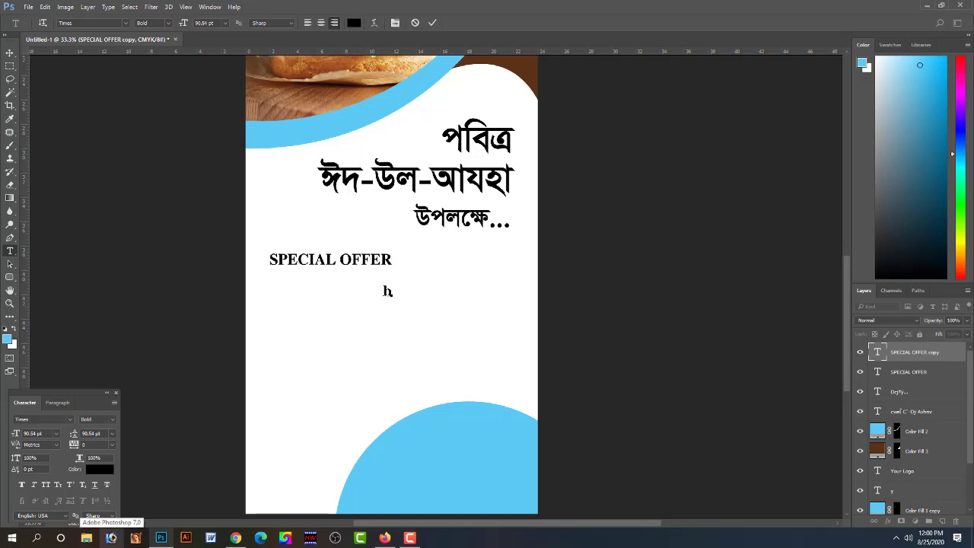
text(IIY.)
key(BackSpace)
key(BackSpace)
key(BackSpace)
text(BU)
text(Y.)
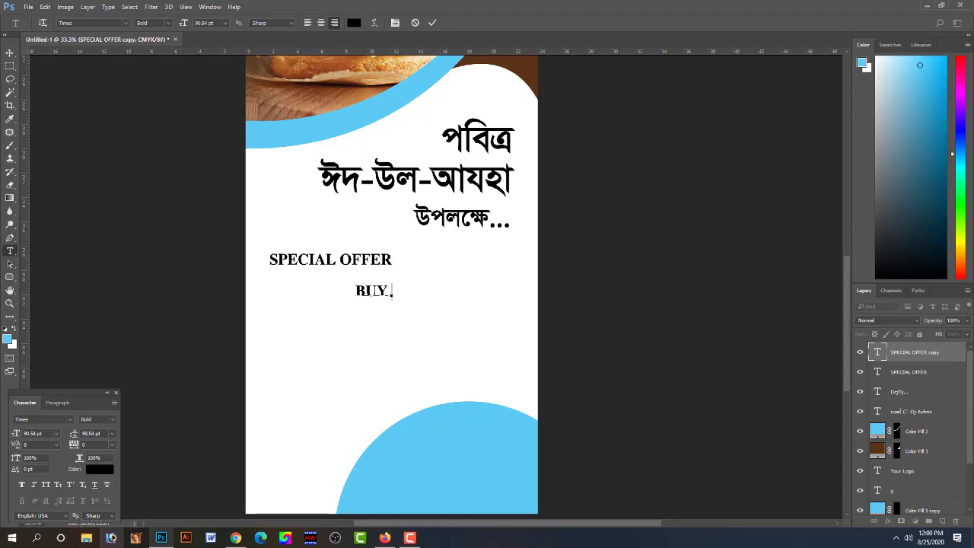
text( 1)
text( GET)
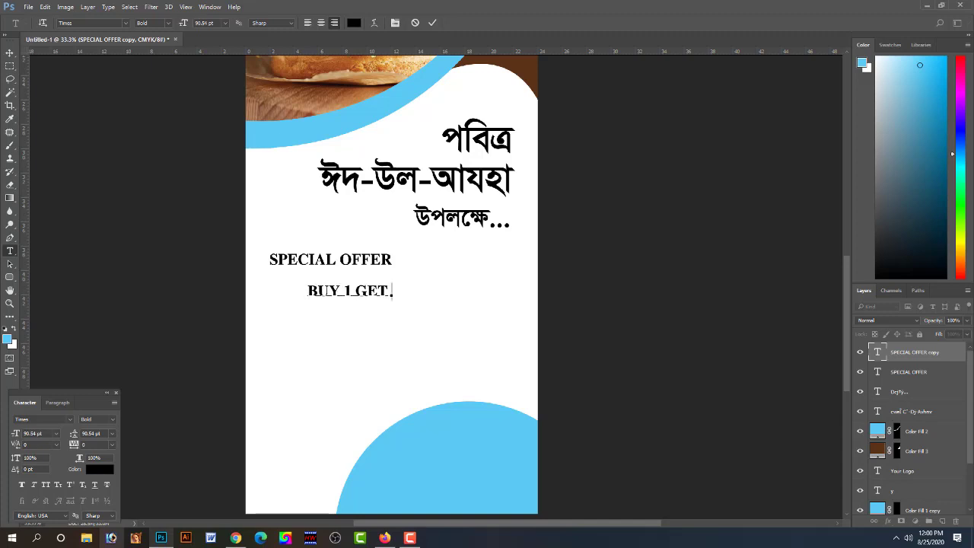
text( 1)
key(ctrl+Return)
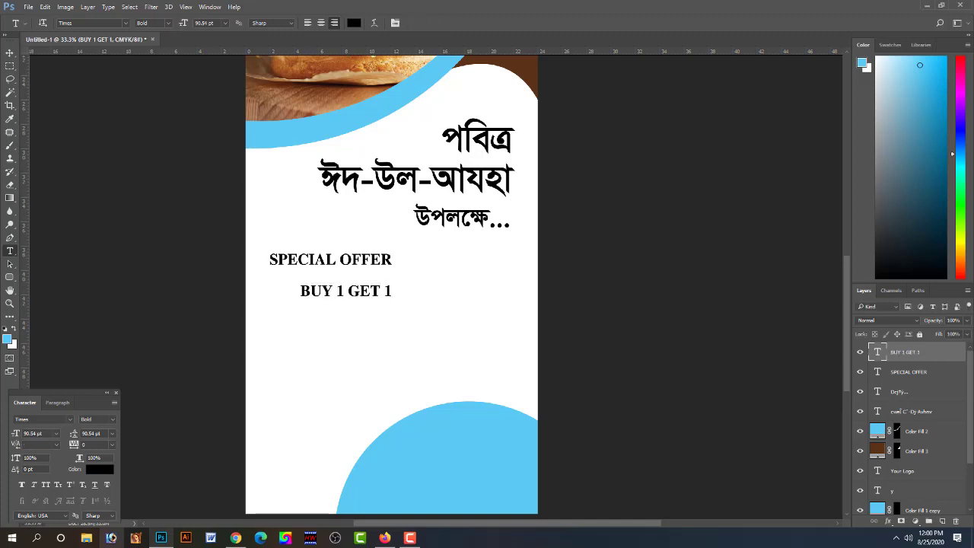
- Duplicate BUY 1 GET 1 just below and change the copy's text to 'FREE'
click(10, 51)
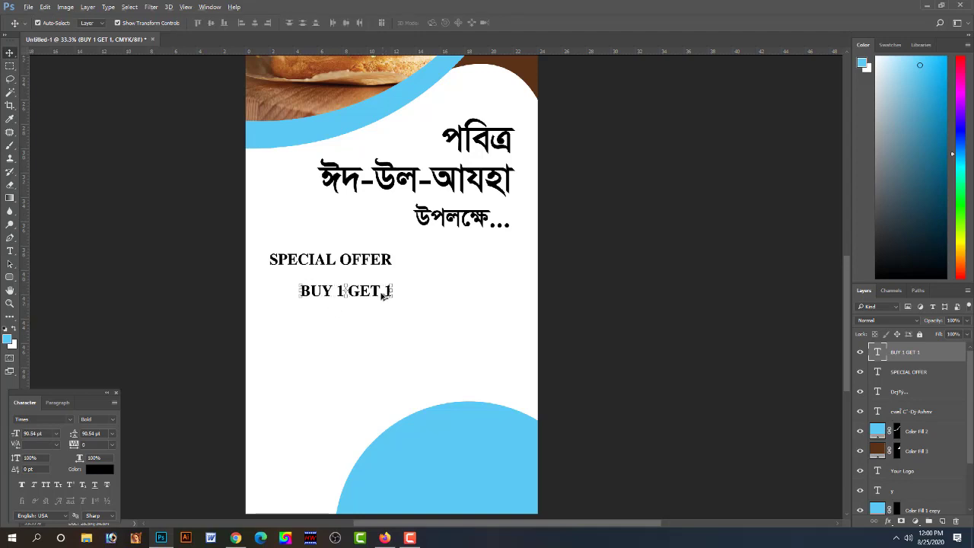
drag(382, 295, 386, 320)
click(10, 251)
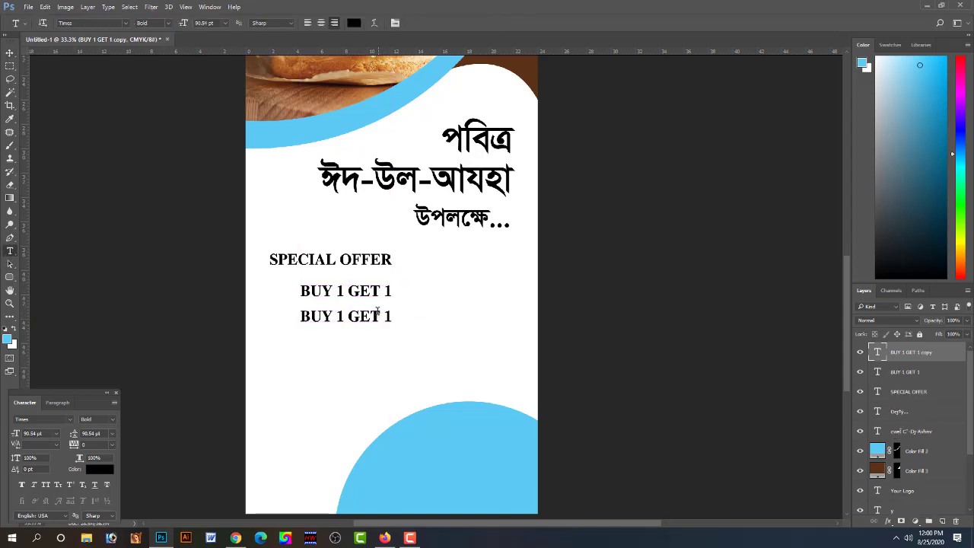
triple_click(380, 313)
text(F)
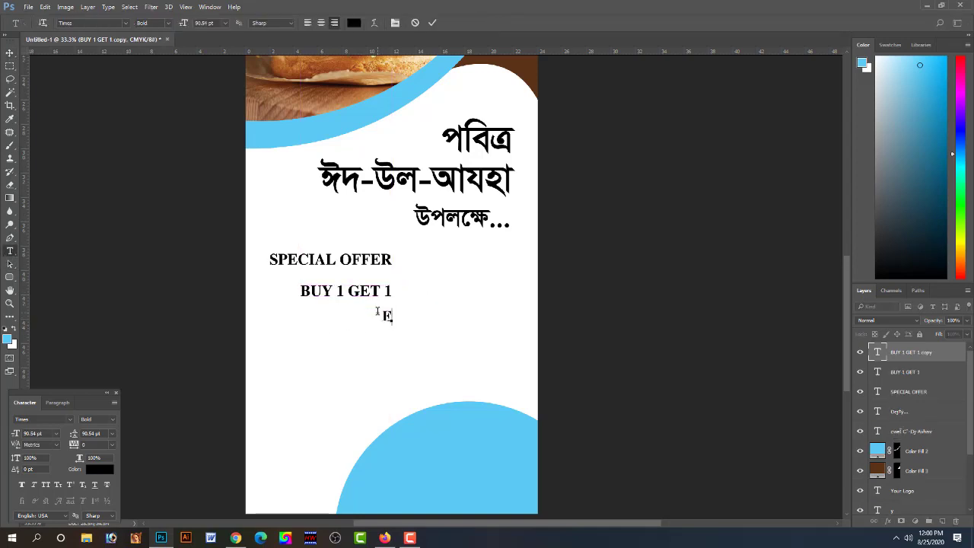
text(REE)
key(ctrl+Return)
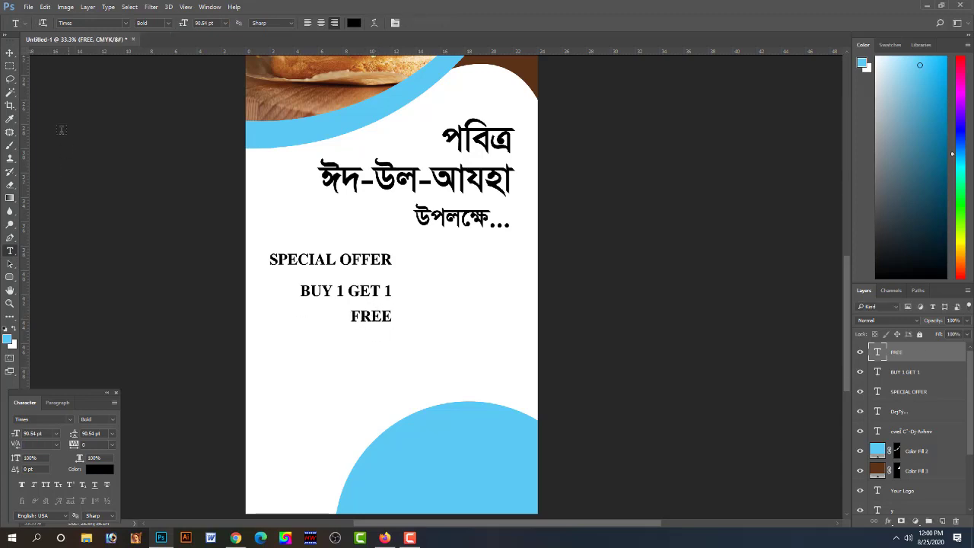
- Move FREE, BUY 1 GET 1 and SPECIAL OFFER down and to the right
click(10, 52)
click(408, 286)
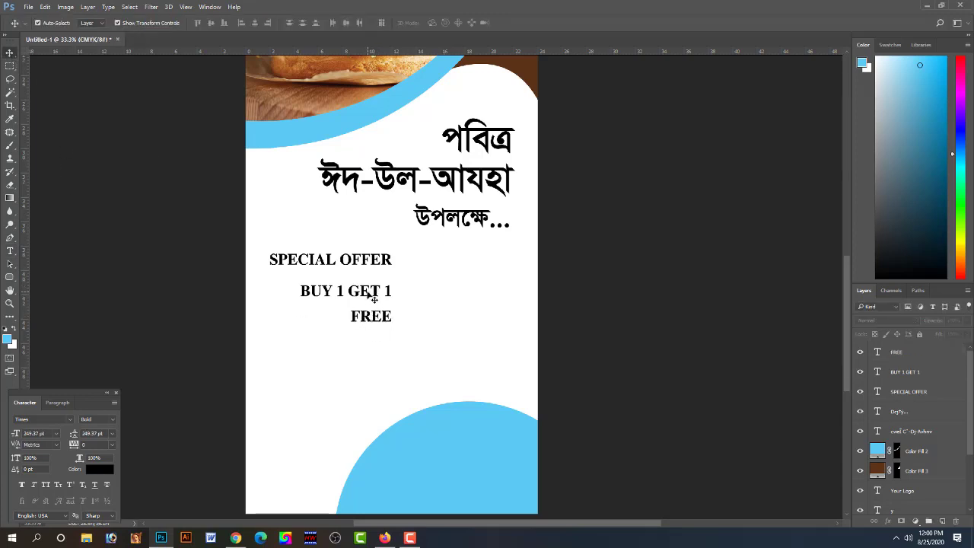
click(369, 290)
click(382, 318)
key(ctrl+t)
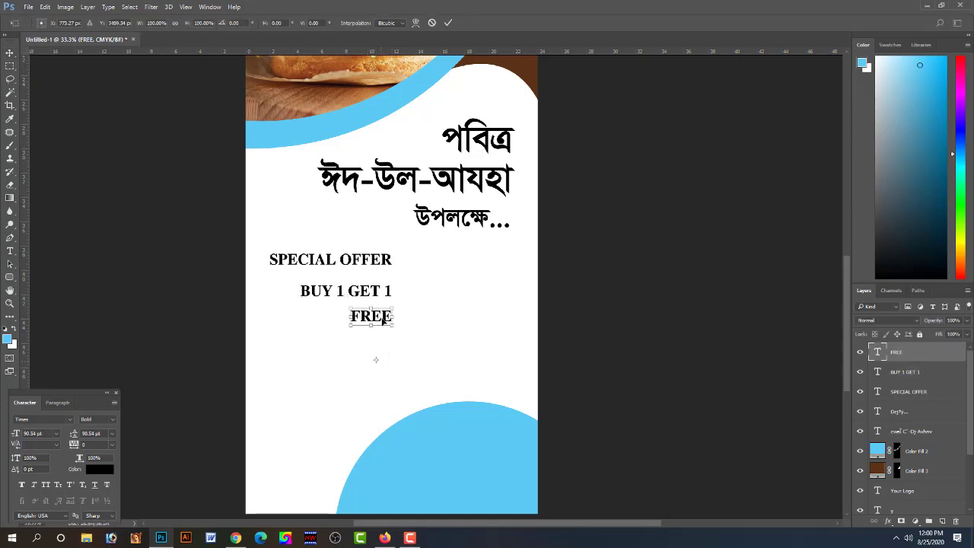
key(Return)
drag(385, 320, 497, 371)
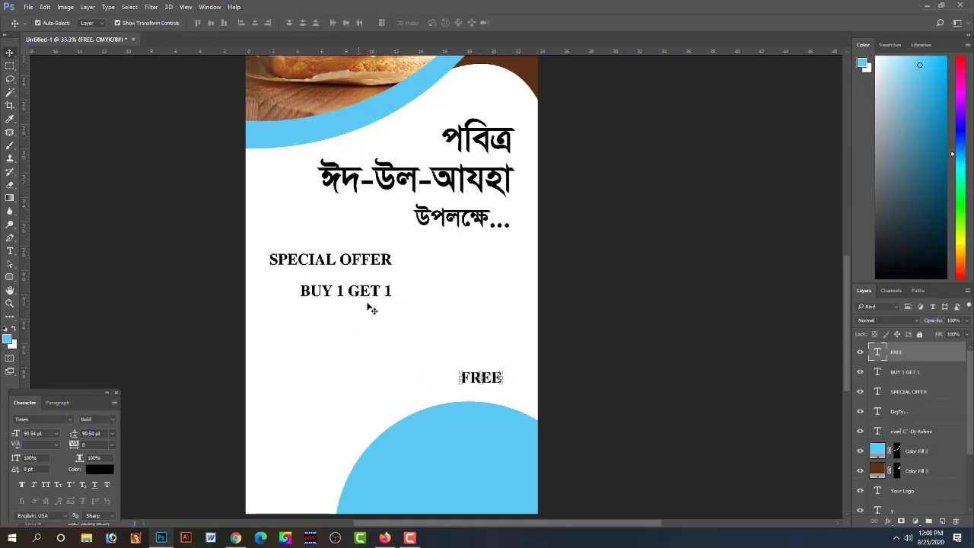
drag(378, 302, 435, 348)
mouse_move(385, 263)
mouse_down()
mouse_move(415, 284)
mouse_move(388, 284)
mouse_up()
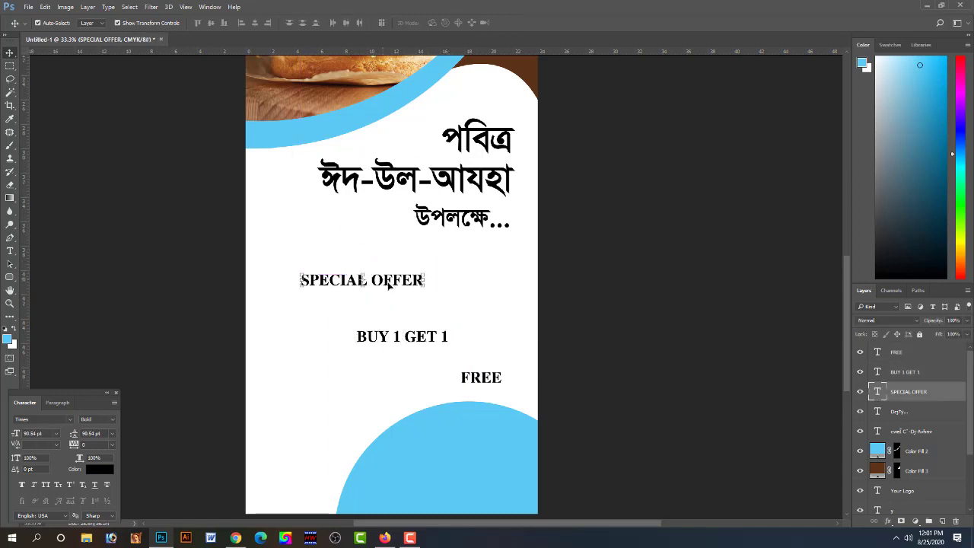
- Break SPECIAL OFFER onto two centre-aligned lines
click(452, 290)
click(406, 282)
key(t)
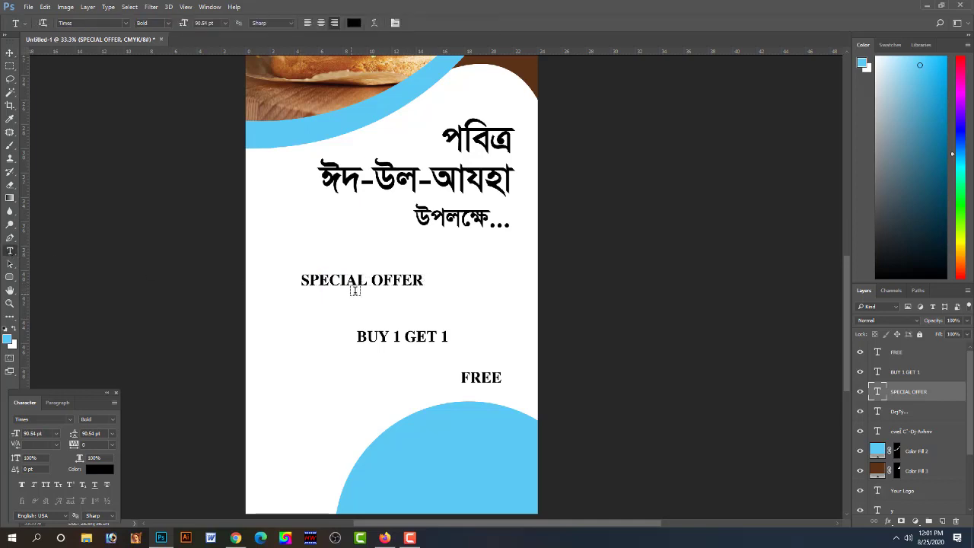
click(369, 286)
key(Return)
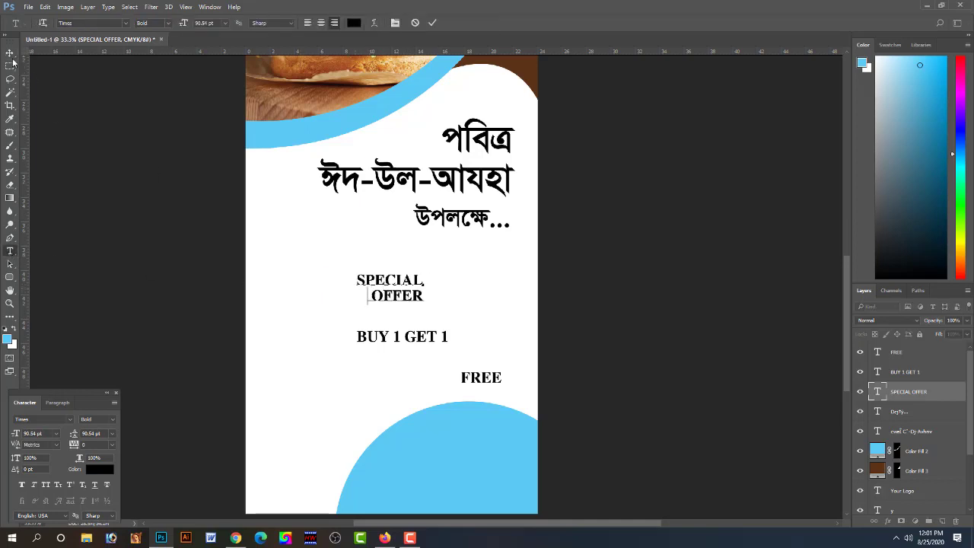
click(10, 53)
click(57, 402)
click(34, 420)
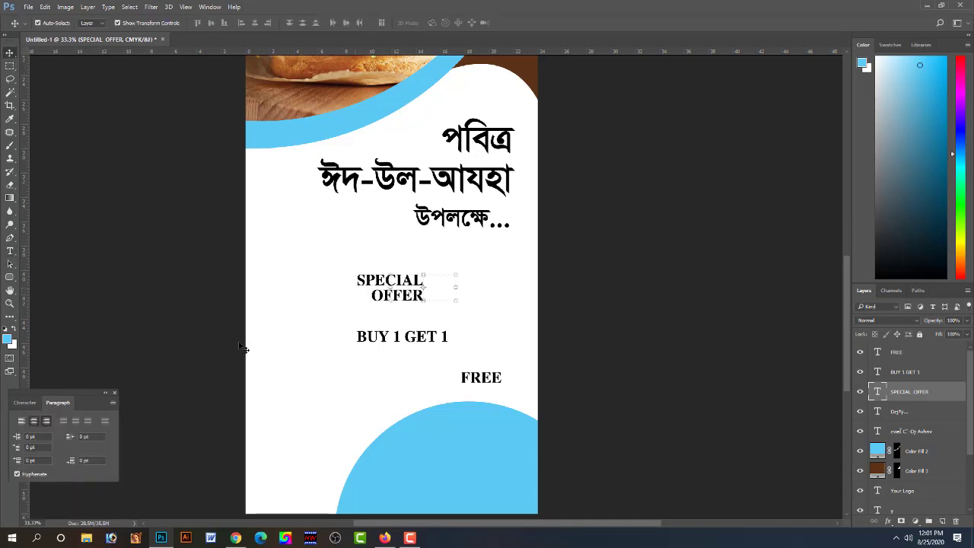
- Position SPECIAL OFFER at the left, just under the Bengali heading
mouse_move(423, 282)
mouse_down()
mouse_move(329, 234)
mouse_move(345, 236)
mouse_up()
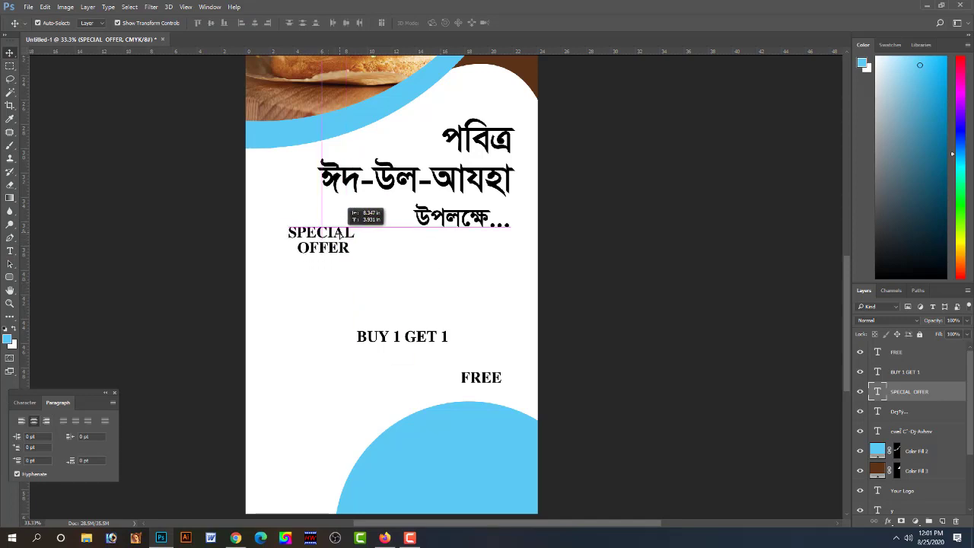
click(404, 270)
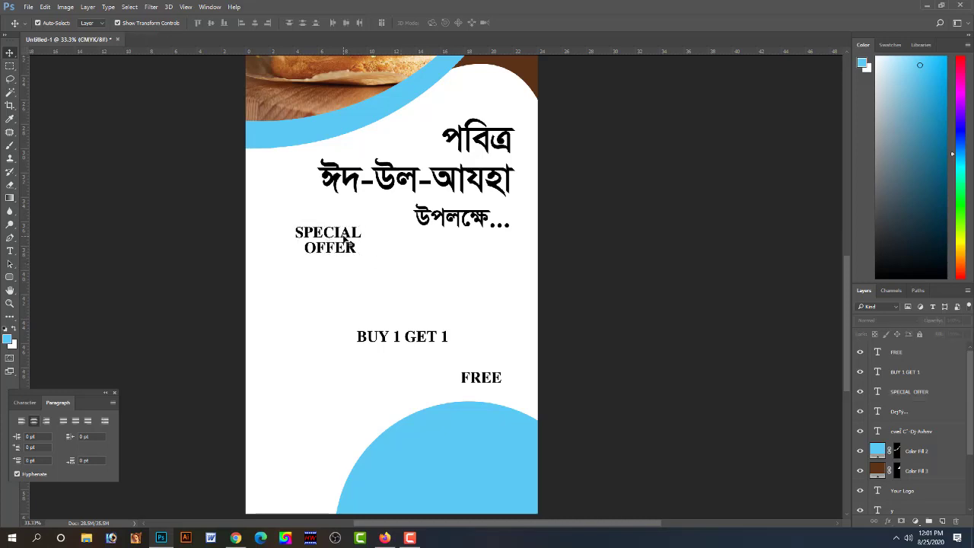
click(344, 240)
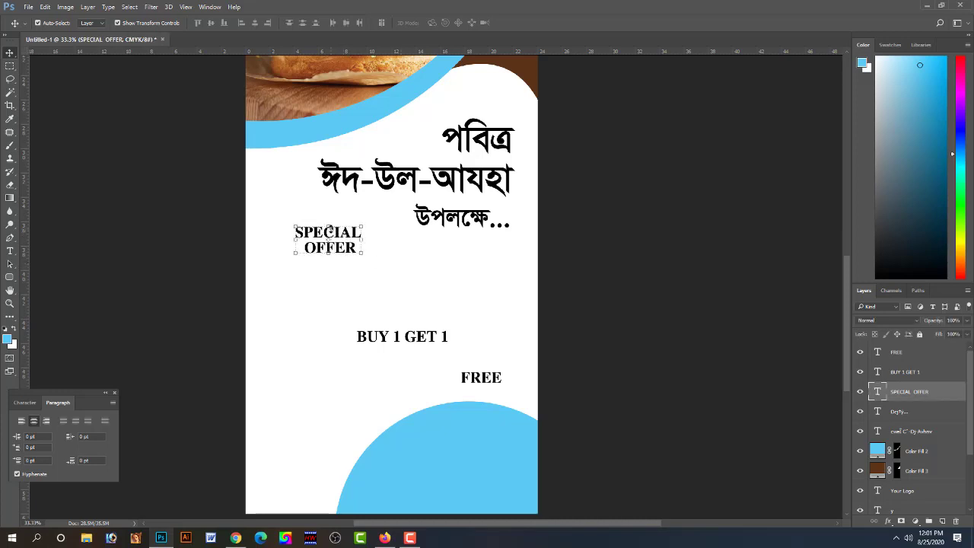
click(407, 264)
drag(346, 236, 336, 248)
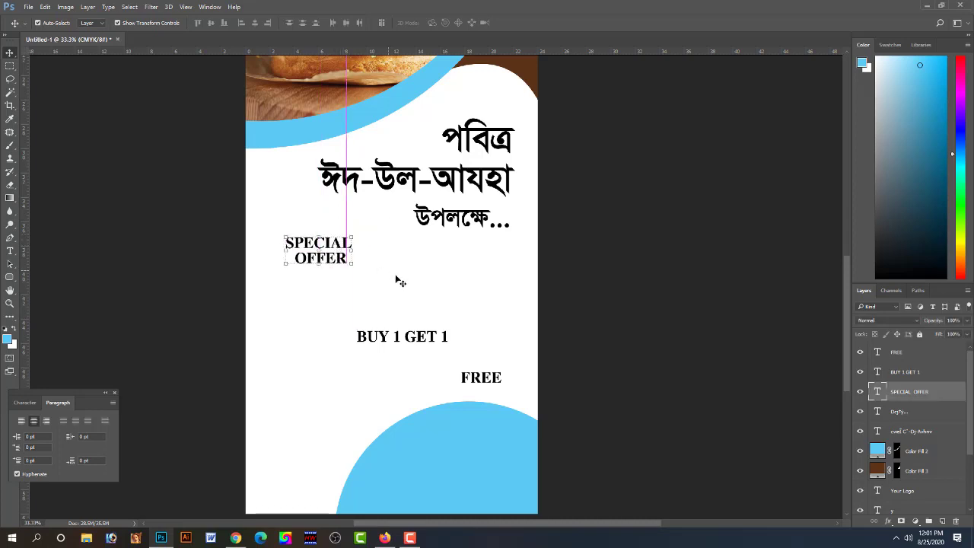
click(399, 288)
- Enlarge BUY 1 GET 1 to about 235% and place it below SPECIAL OFFER
click(427, 341)
key(ctrl+t)
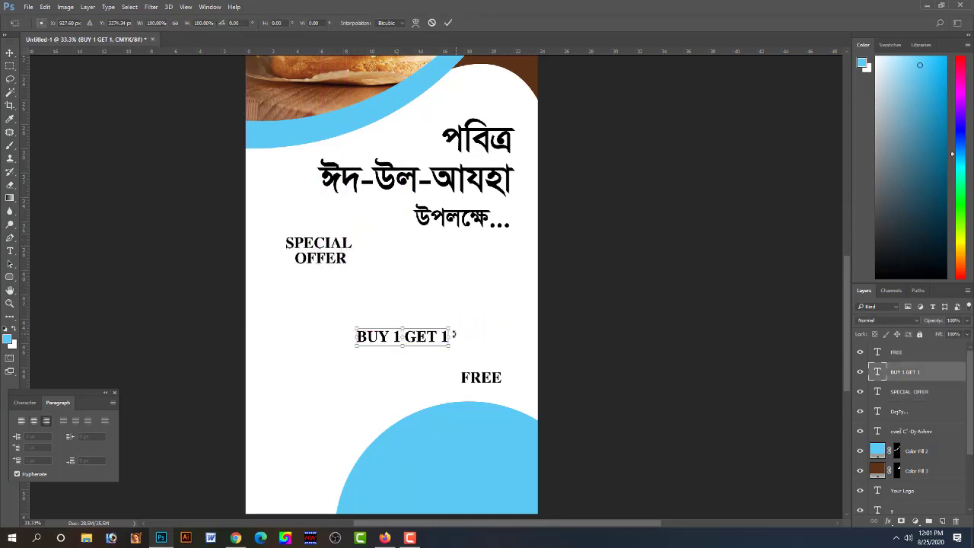
drag(452, 328, 512, 293)
drag(477, 337, 463, 295)
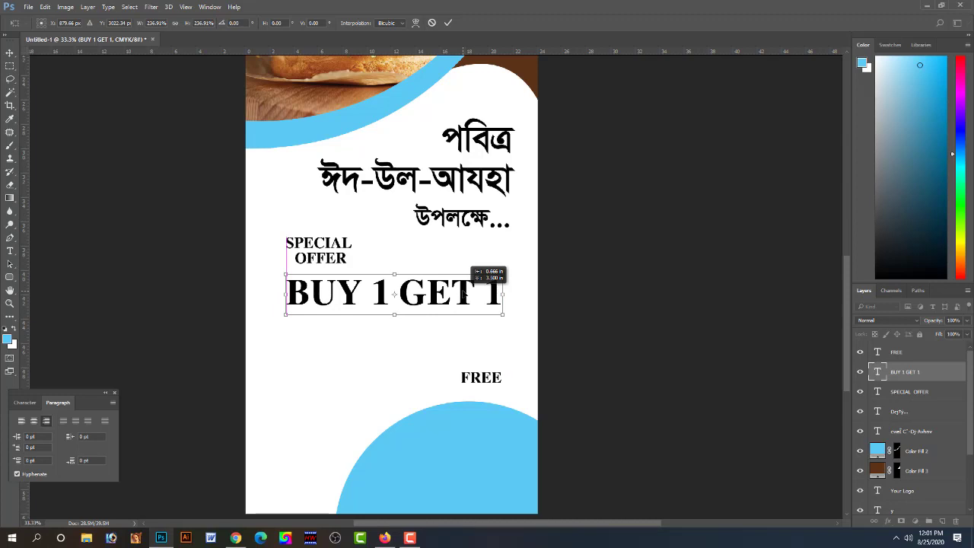
key(Return)
- Enlarge FREE beneath BUY 1 GET 1 and fine-tune the headline's size
mouse_move(502, 382)
mouse_down()
mouse_move(516, 344)
mouse_move(487, 336)
mouse_move(502, 312)
mouse_move(475, 332)
mouse_up()
key(ctrl+t)
key(Return)
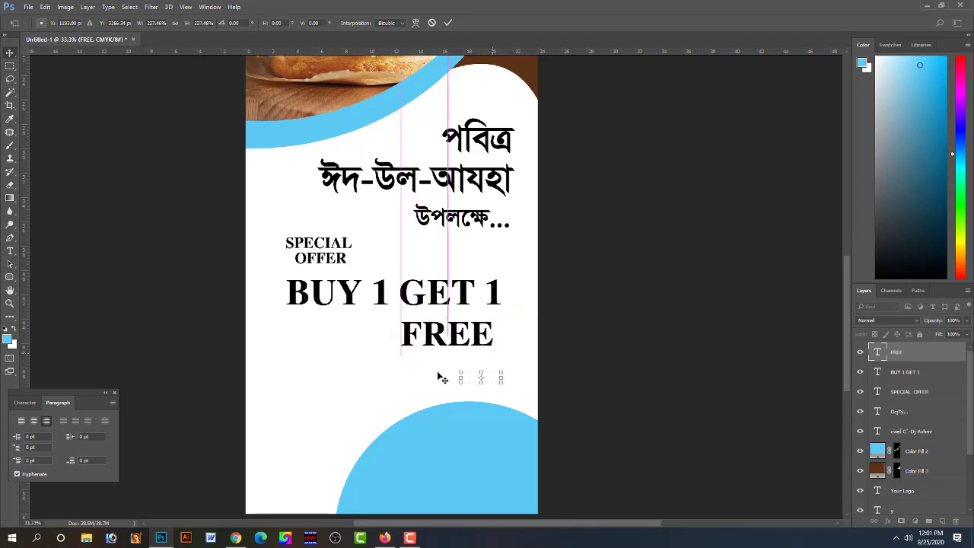
click(435, 298)
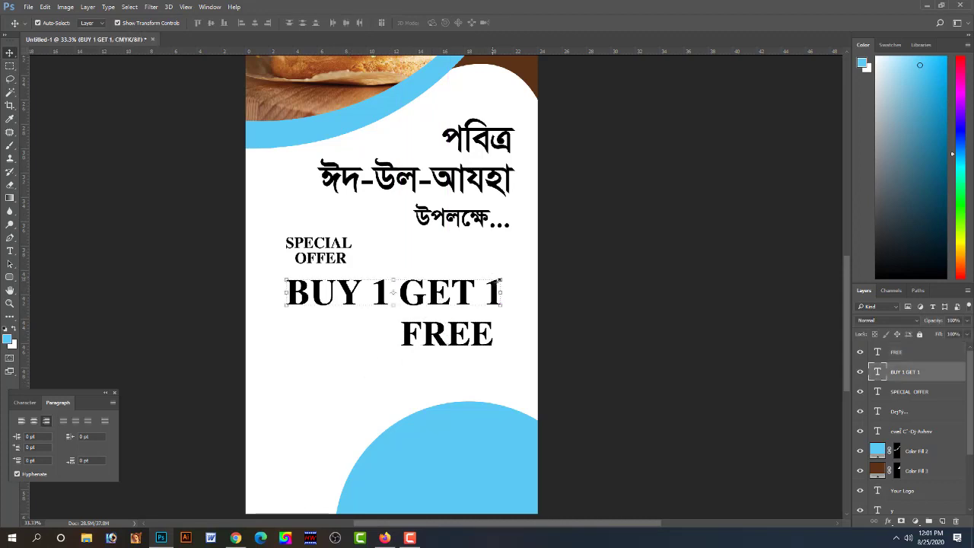
drag(502, 281, 505, 283)
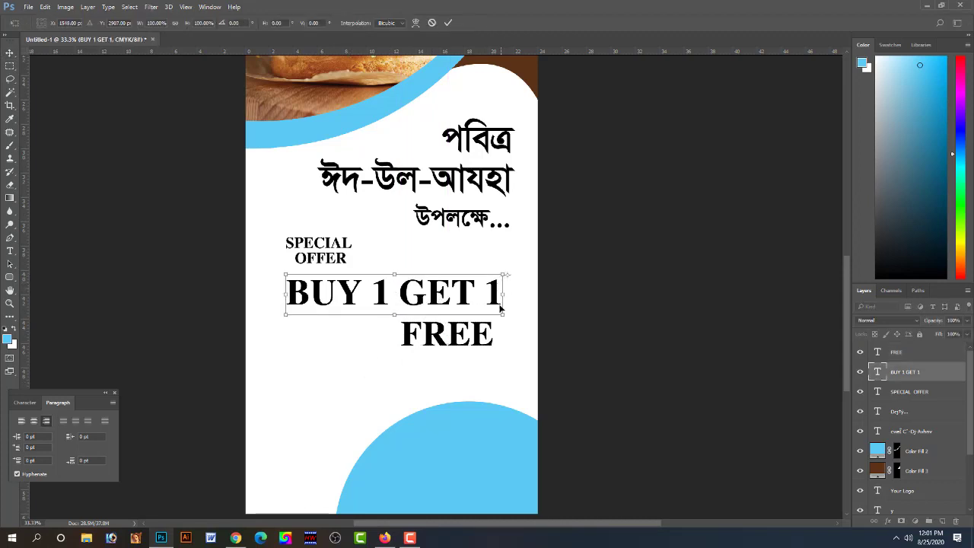
click(502, 305)
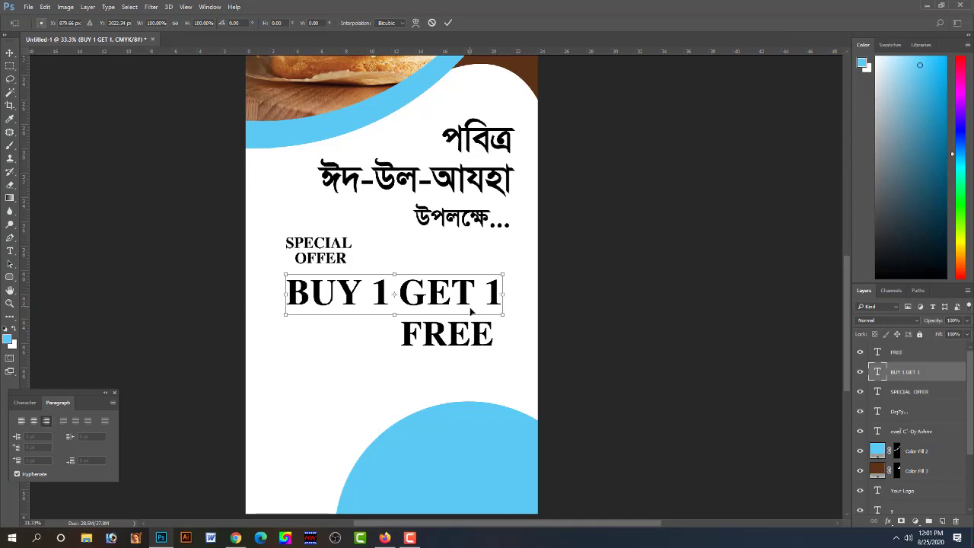
key(Return)
- Browse fonts from KongshoMJ and give BUY 1 GET 1 the italic display font Aardvark Cafe
click(24, 402)
click(48, 418)
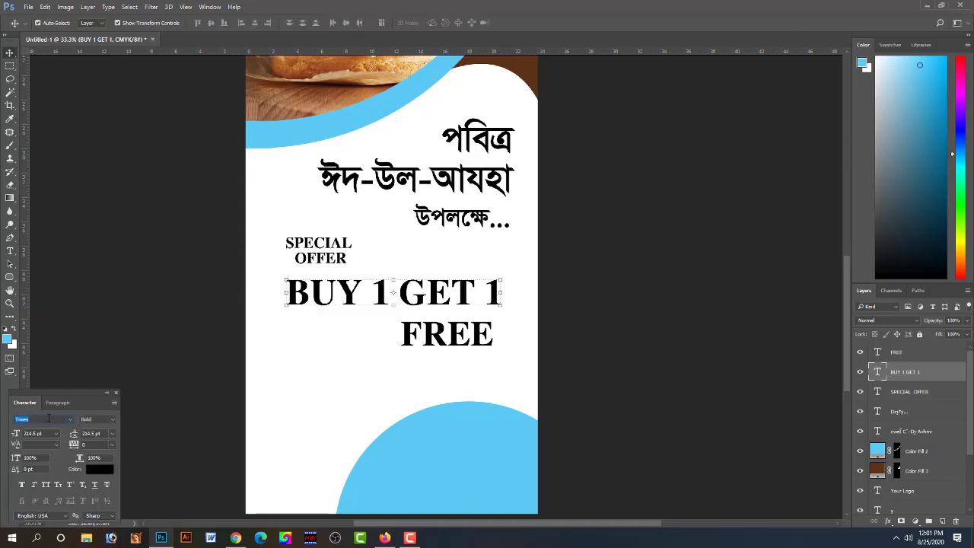
key(ctrl+t)
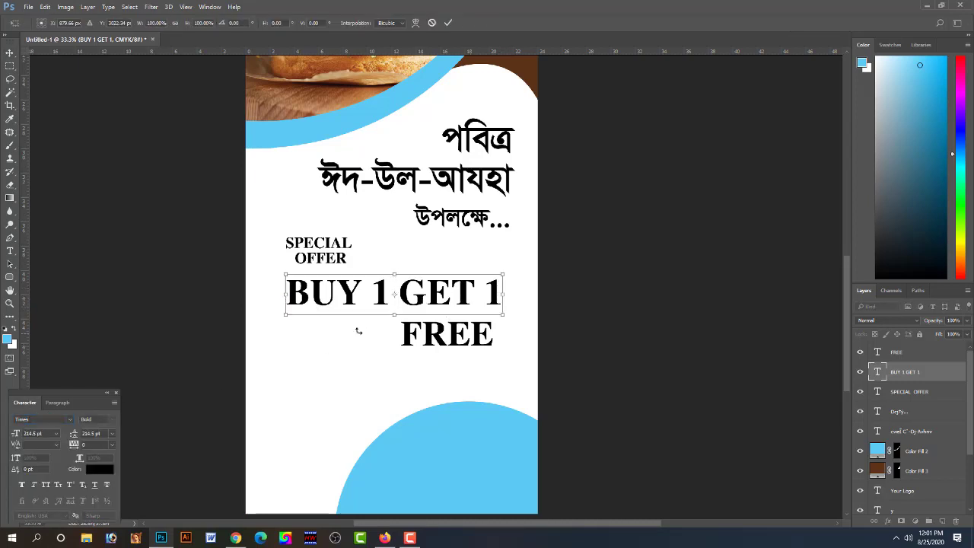
key(Return)
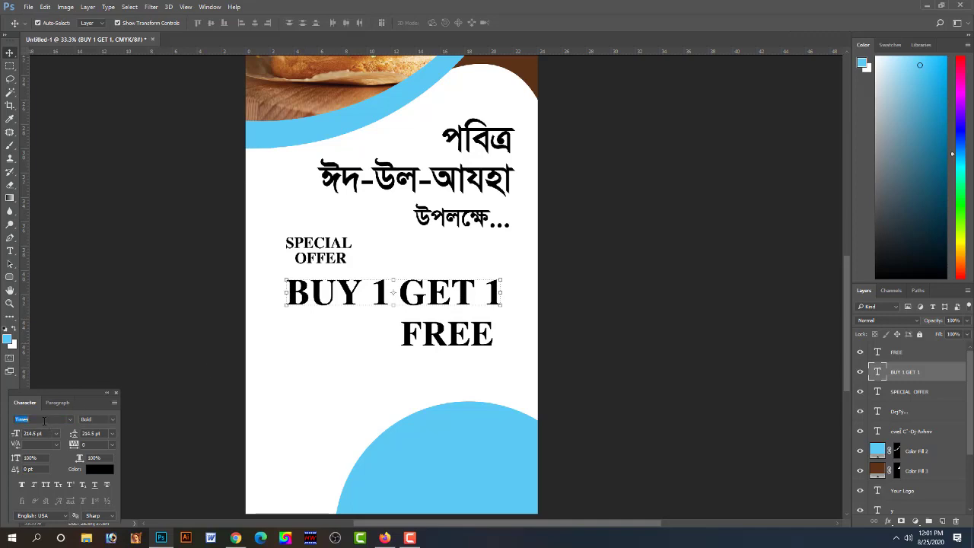
text(KongshoMJ)
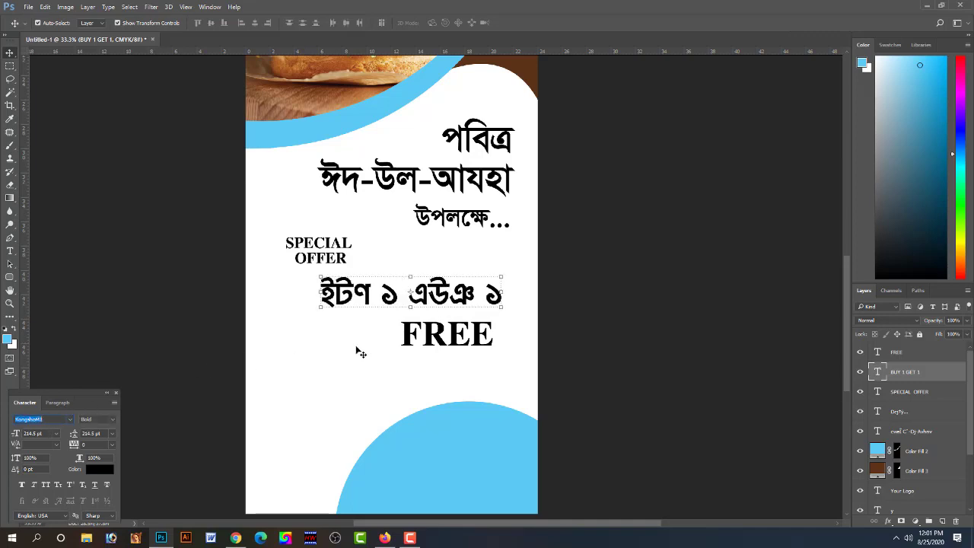
key(Down)
key(Down)
key(Down)
key(Down)
key(Down)
key(Down)
key(Down)
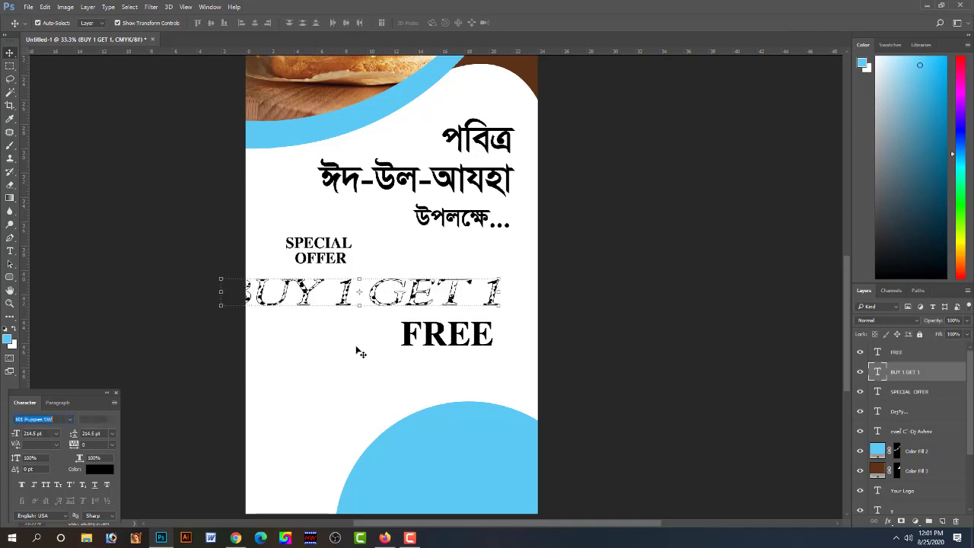
key(Down)
key(Down)
key(Down)
key(Down)
key(Down)
key(Down)
key(Down)
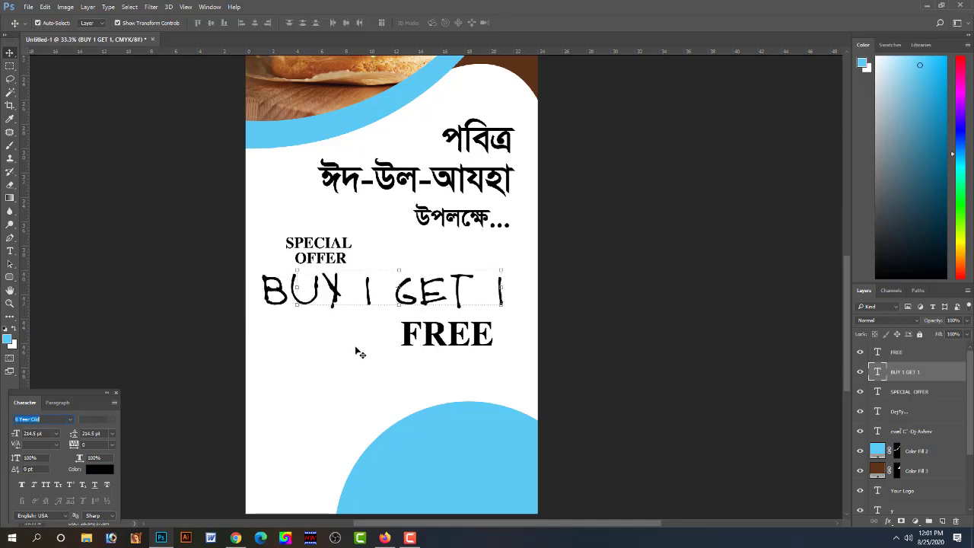
key(Down)
key(Down)
key(Down)
key(Down)
key(Down)
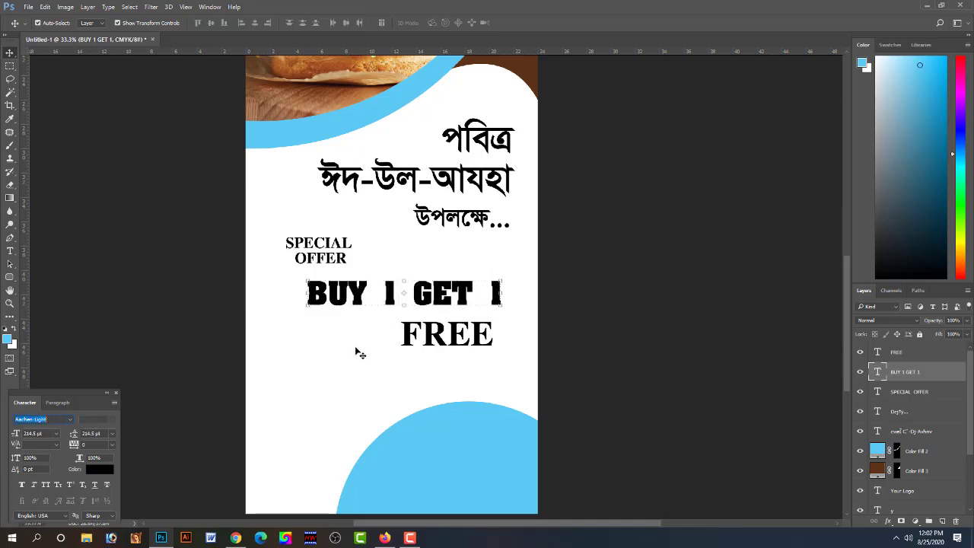
key(Down)
key(Down)
key(Down)
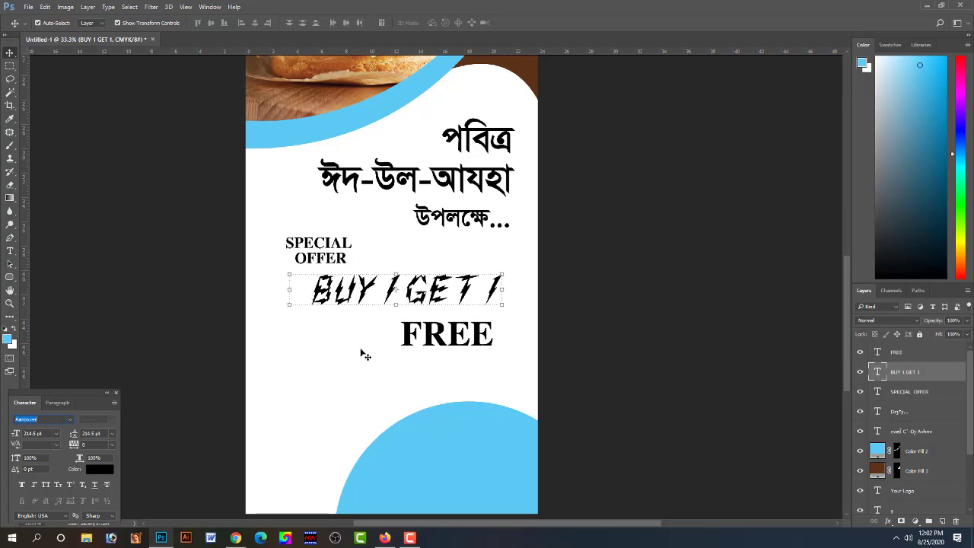
key(Down)
key(Down)
key(Down)
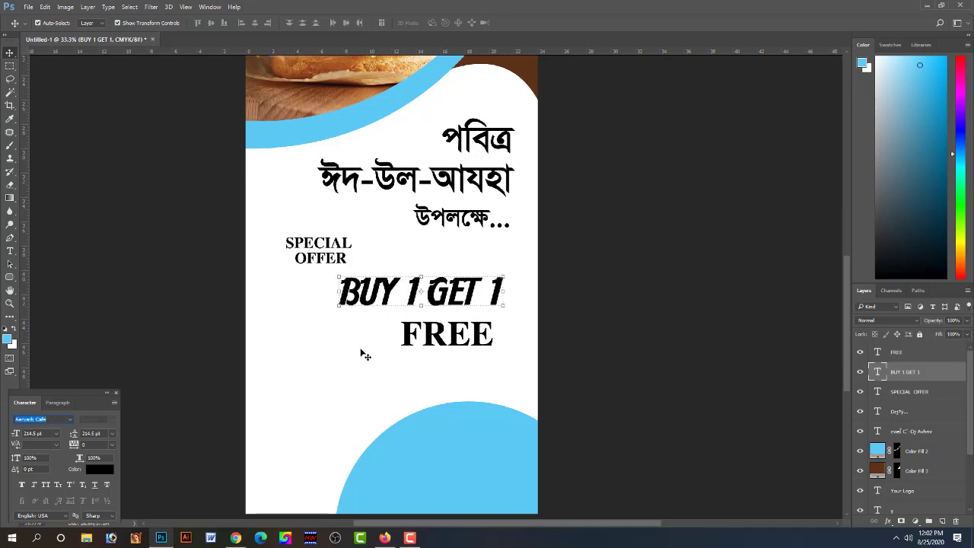
key(Return)
- Shift BUY 1 GET 1 slightly left and enlarge it
mouse_move(472, 287)
mouse_down()
mouse_move(440, 288)
mouse_move(502, 260)
mouse_up()
key(ctrl+t)
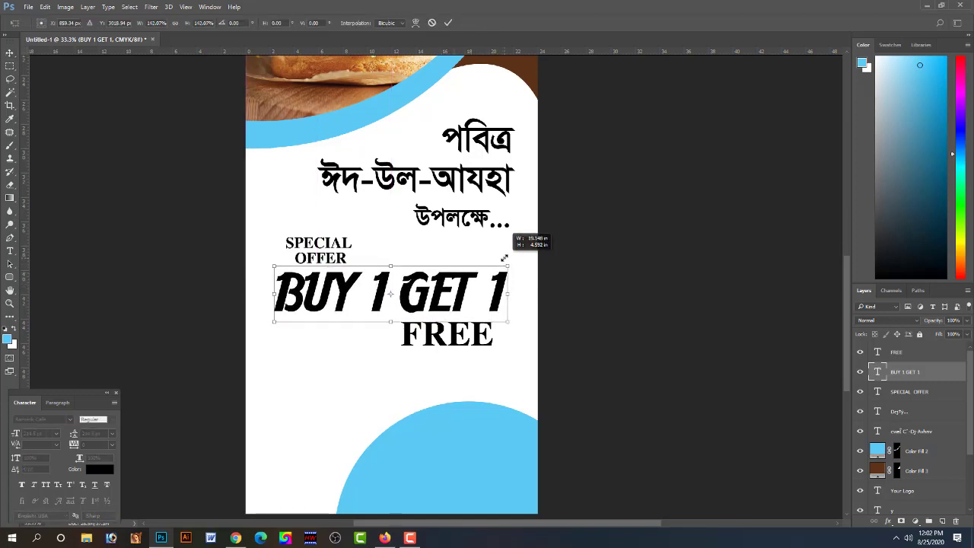
key(Return)
click(495, 373)
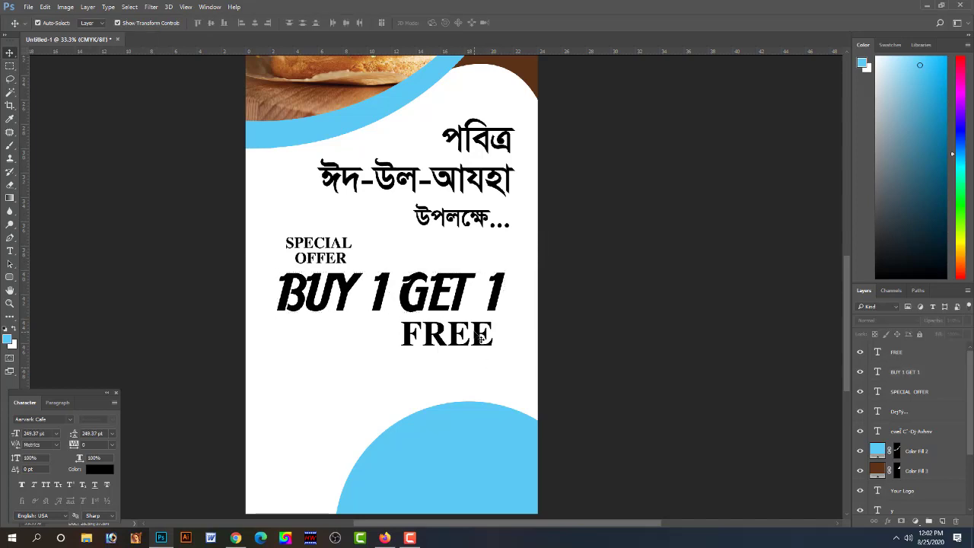
click(462, 293)
- Apply the headline's font to FREE and nudge both text lines into place
click(60, 419)
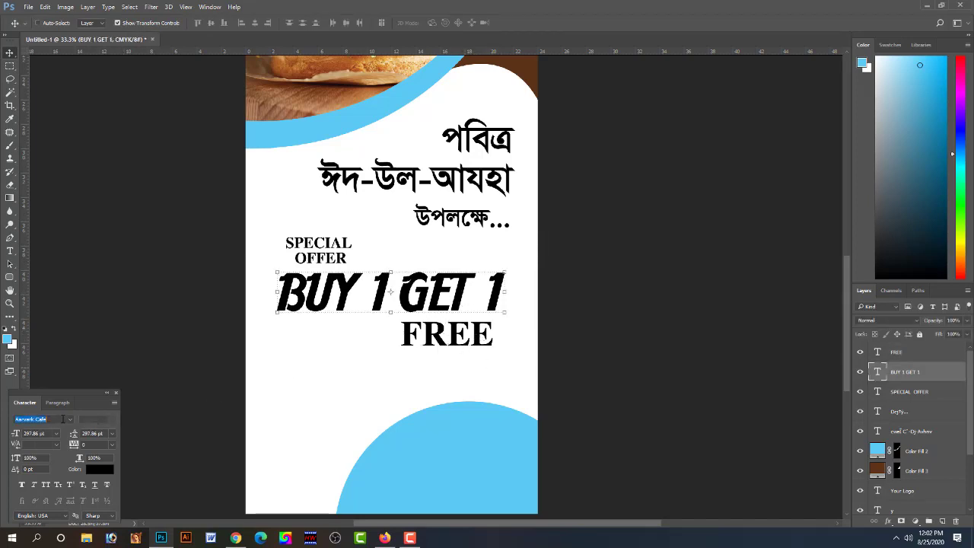
click(463, 342)
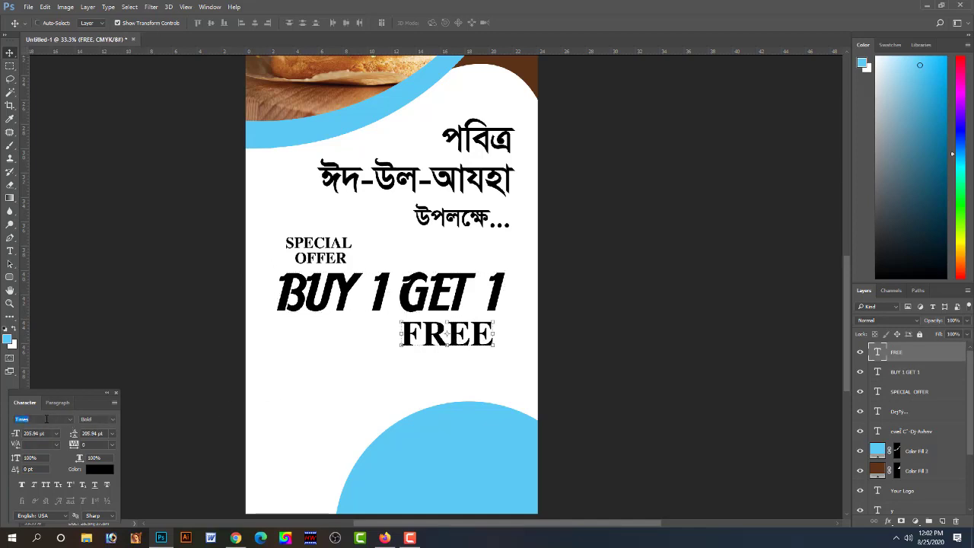
text(Aarvark Cafe)
key(Return)
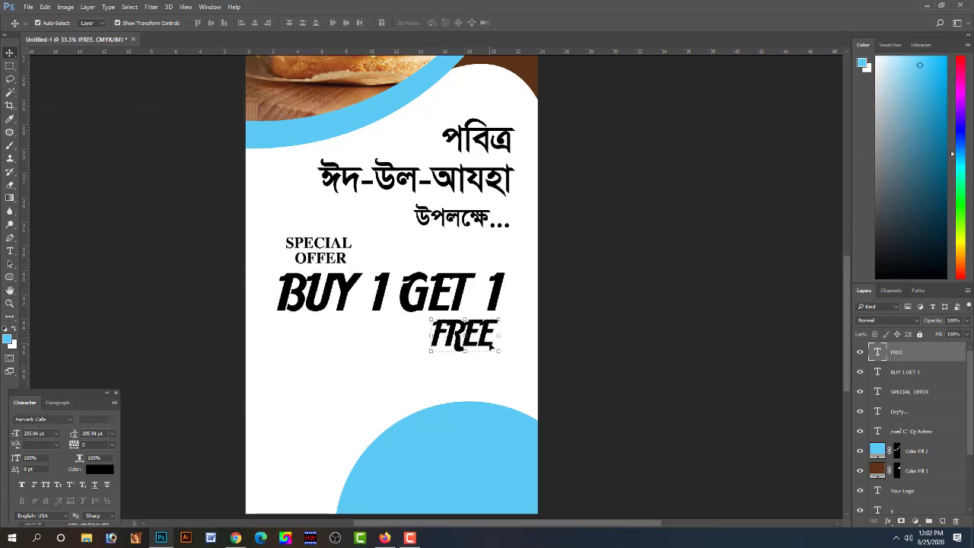
drag(484, 342, 481, 350)
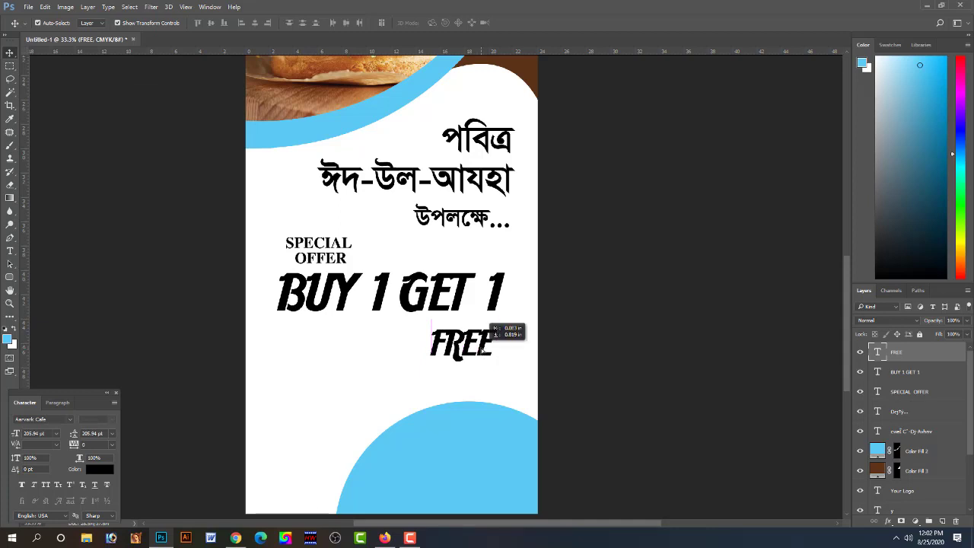
drag(423, 307, 419, 312)
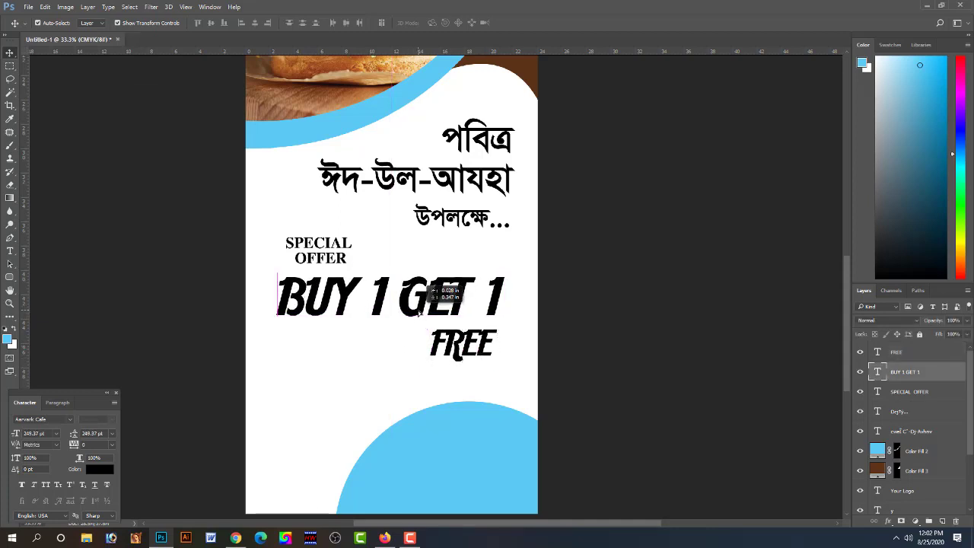
- Widen the letter spacing of FREE and shift it down slightly
click(464, 344)
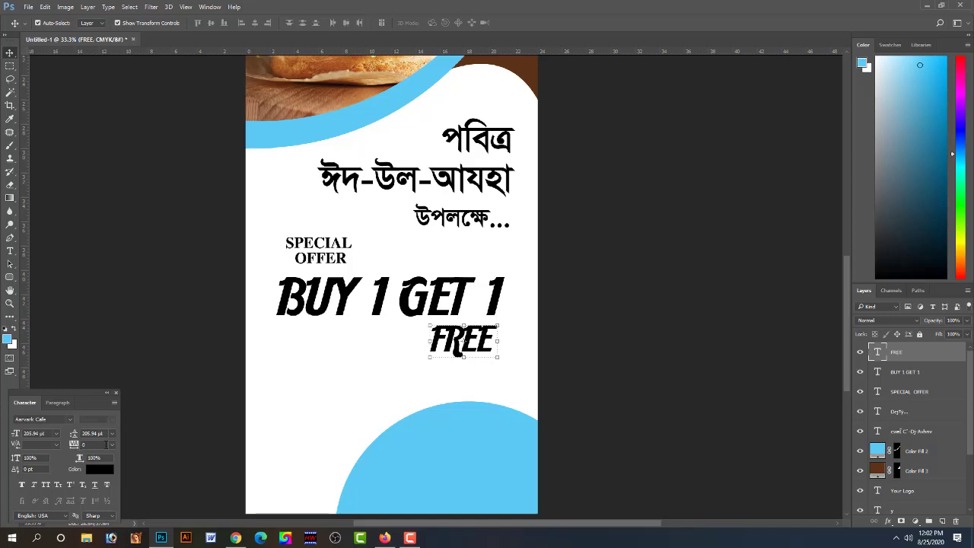
click(9, 252)
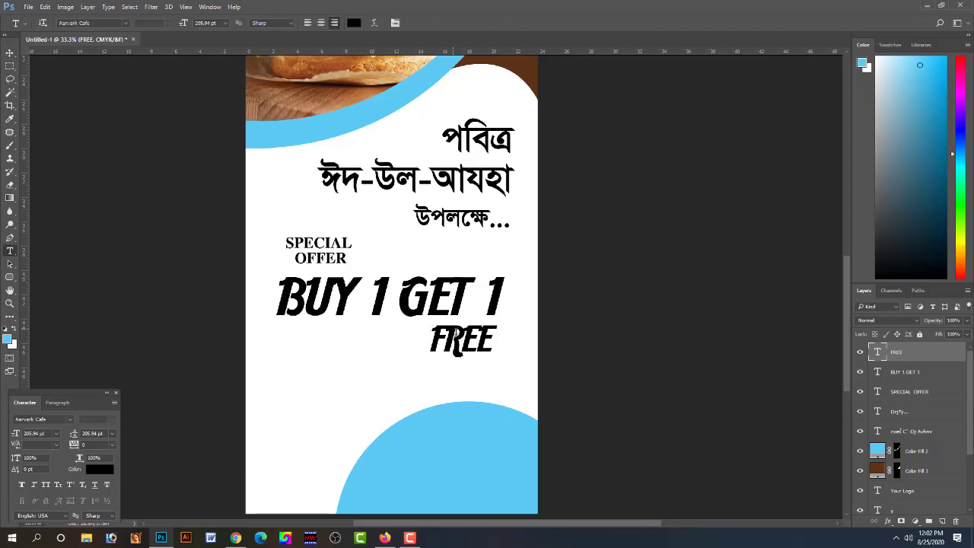
double_click(458, 335)
key(alt+Right)
key(alt+Right)
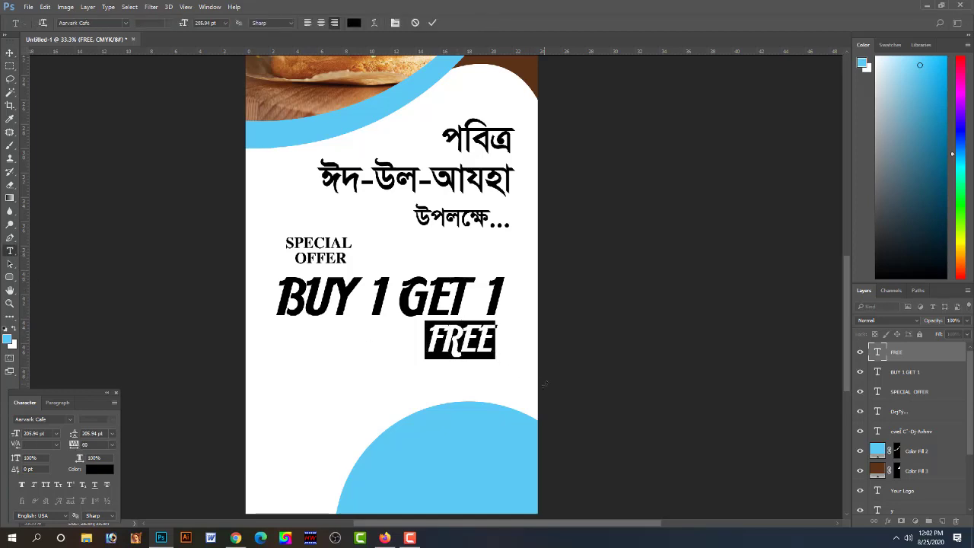
key(alt+Right)
key(alt+Right)
key(alt+Right)
key(alt+Right)
key(alt+Right)
key(alt+Right)
key(alt+Right)
key(alt+Right)
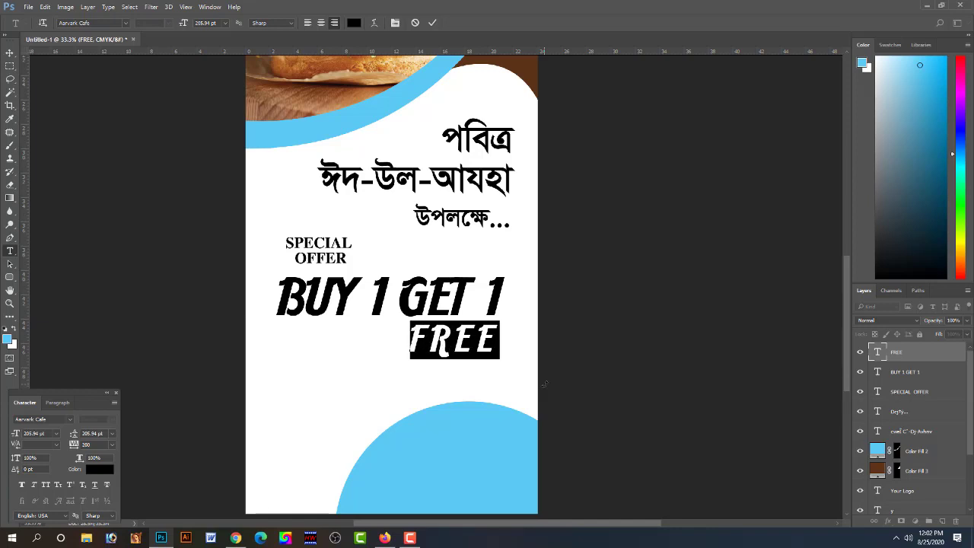
click(10, 52)
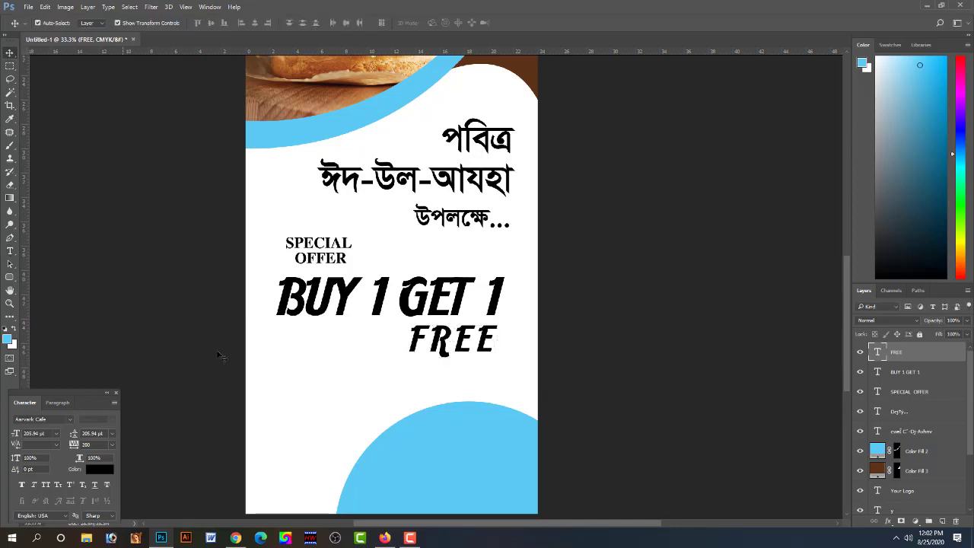
drag(466, 349, 468, 353)
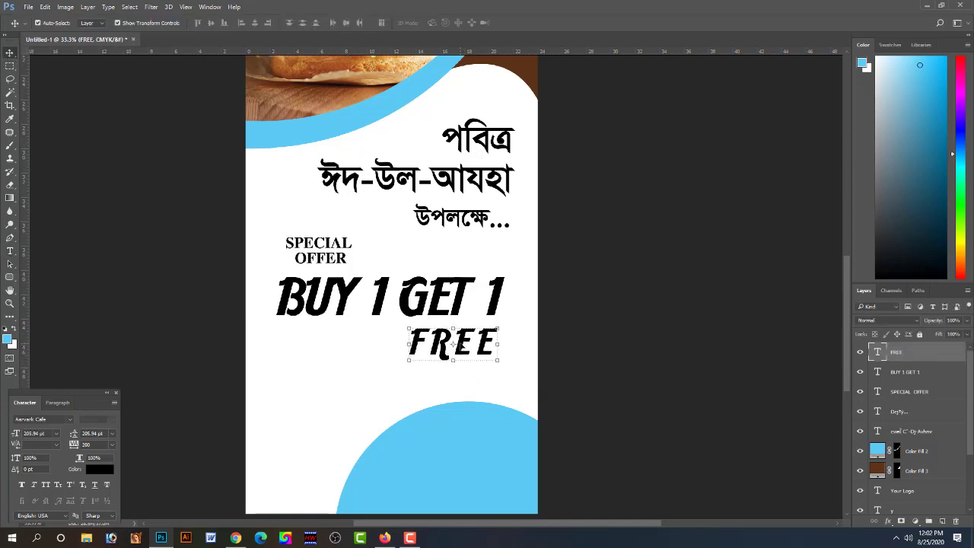
- Colour the BUY 1 GET 1 text red
click(467, 301)
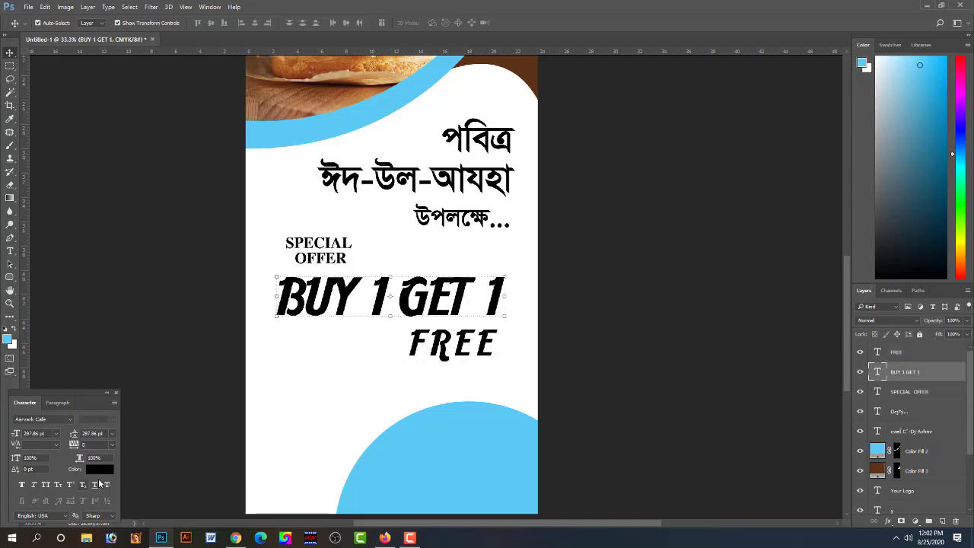
click(99, 470)
click(716, 84)
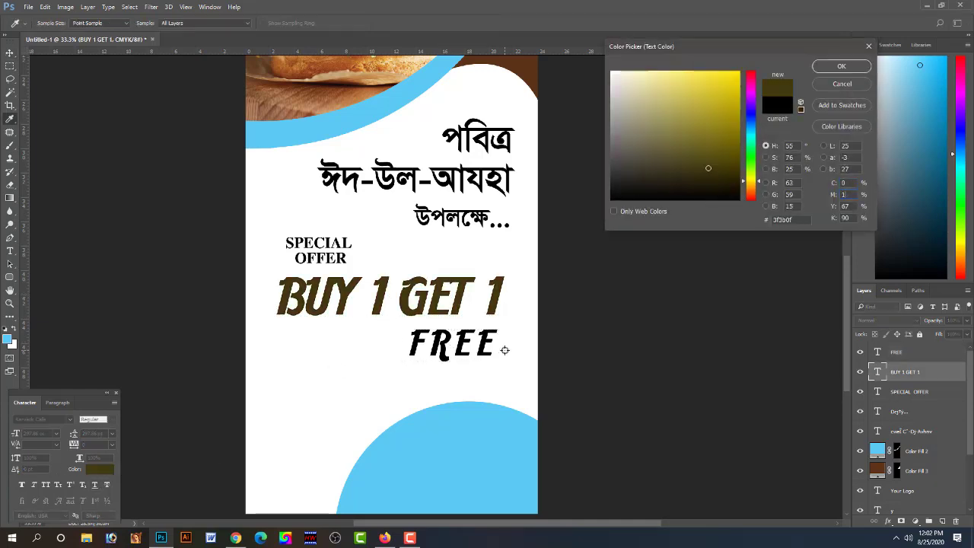
click(751, 72)
click(800, 109)
key(Return)
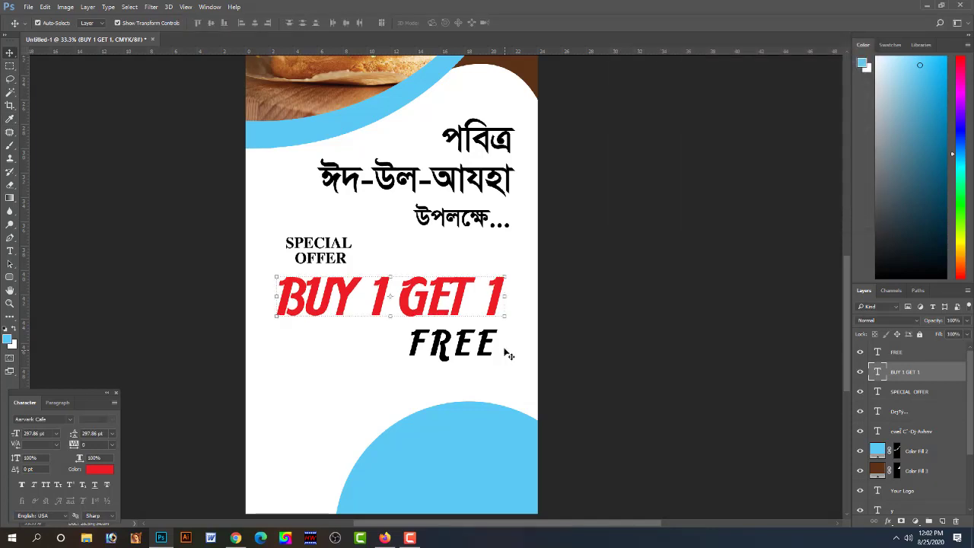
click(622, 203)
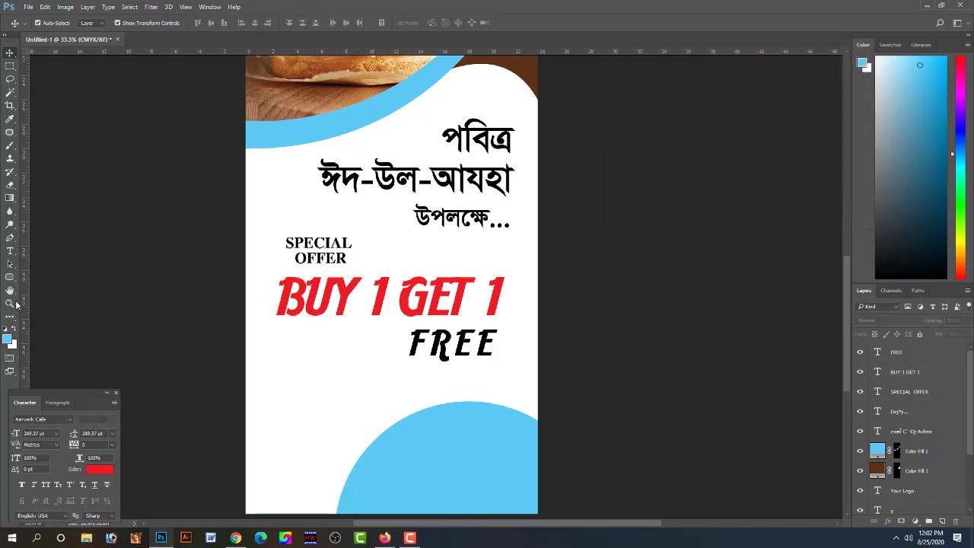
- Switch to the Custom Shape tool and enlarge its shape picker
click(10, 277)
click(54, 326)
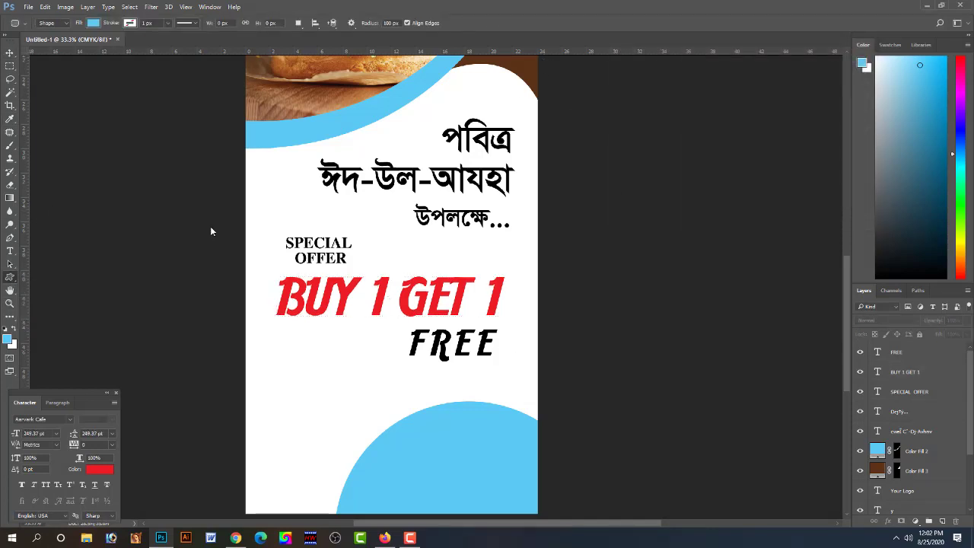
click(397, 24)
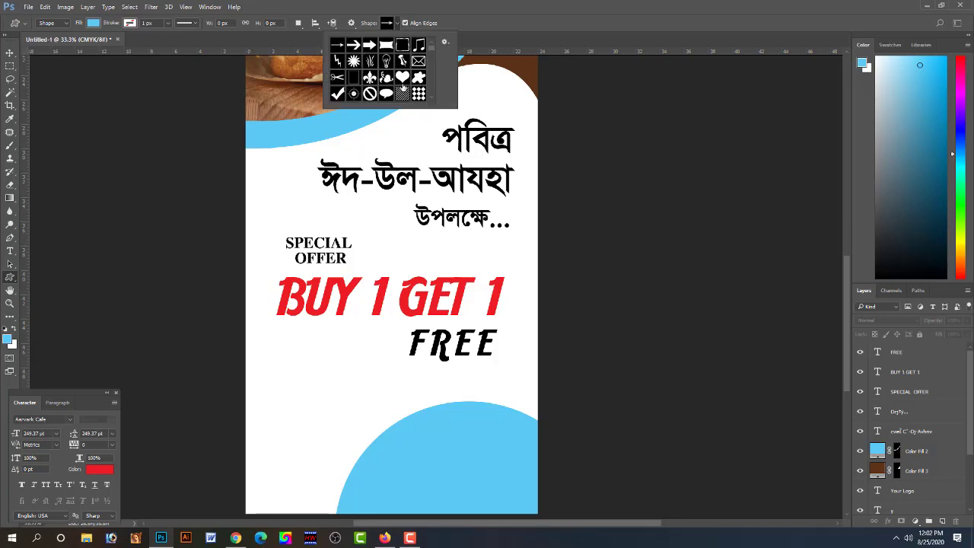
drag(456, 108, 755, 366)
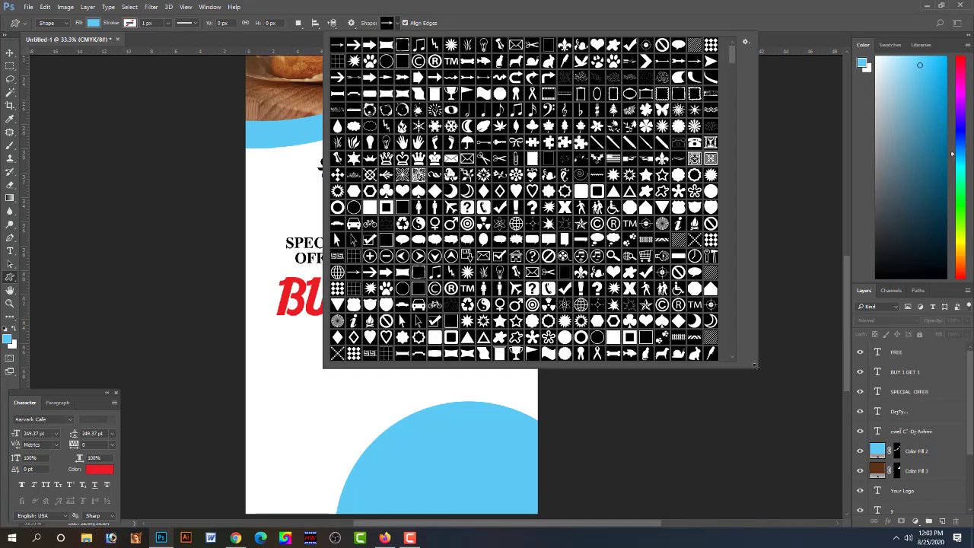
drag(756, 366, 757, 370)
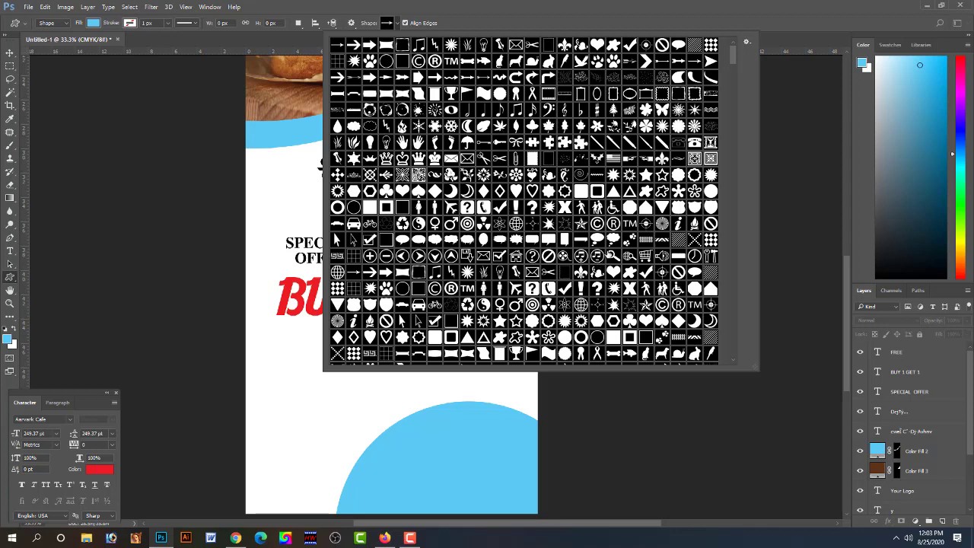
- Scroll through the custom shapes and select the diamond
scroll(523, 201, down, 2)
scroll(524, 201, down, 2)
scroll(523, 201, down, 2)
scroll(524, 201, down, 2)
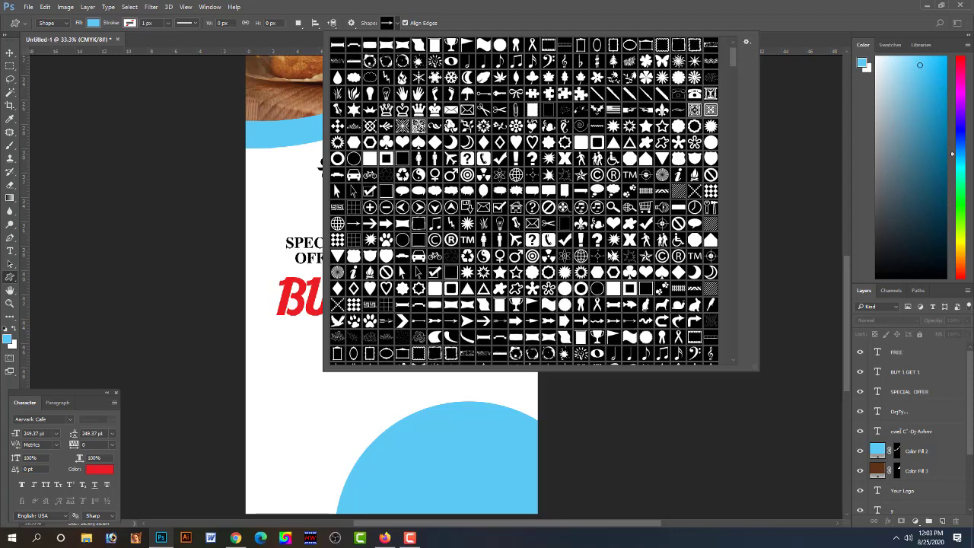
scroll(610, 255, down, 1)
scroll(610, 255, down, 1)
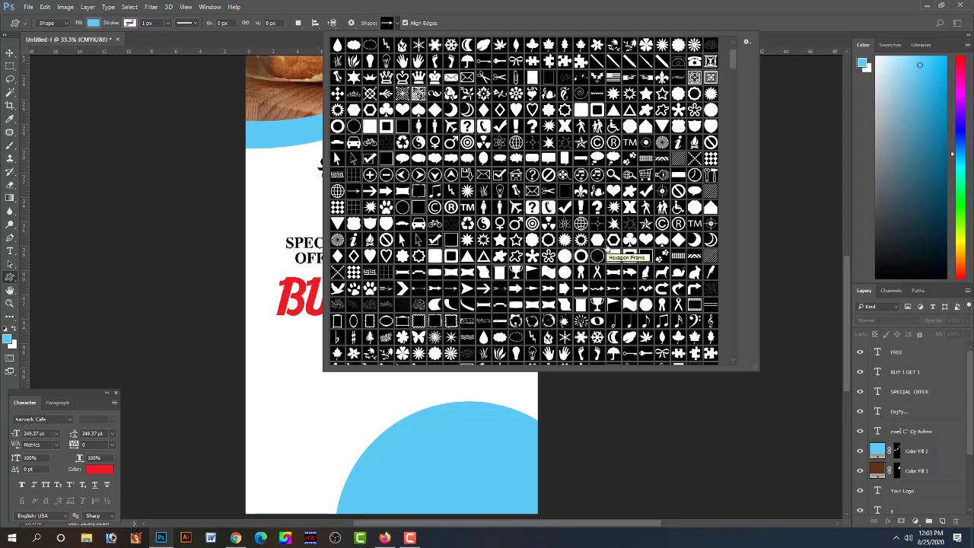
scroll(610, 253, down, 1)
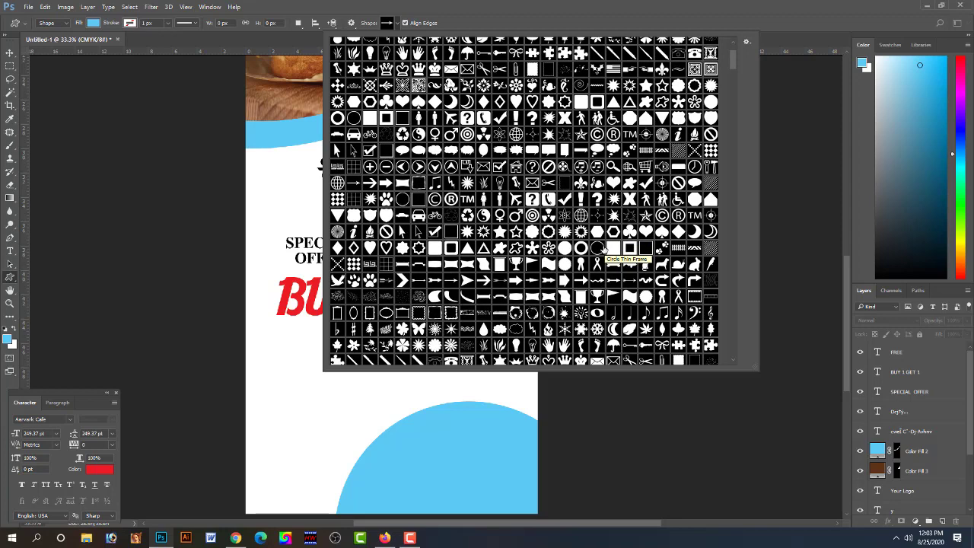
scroll(603, 254, down, 2)
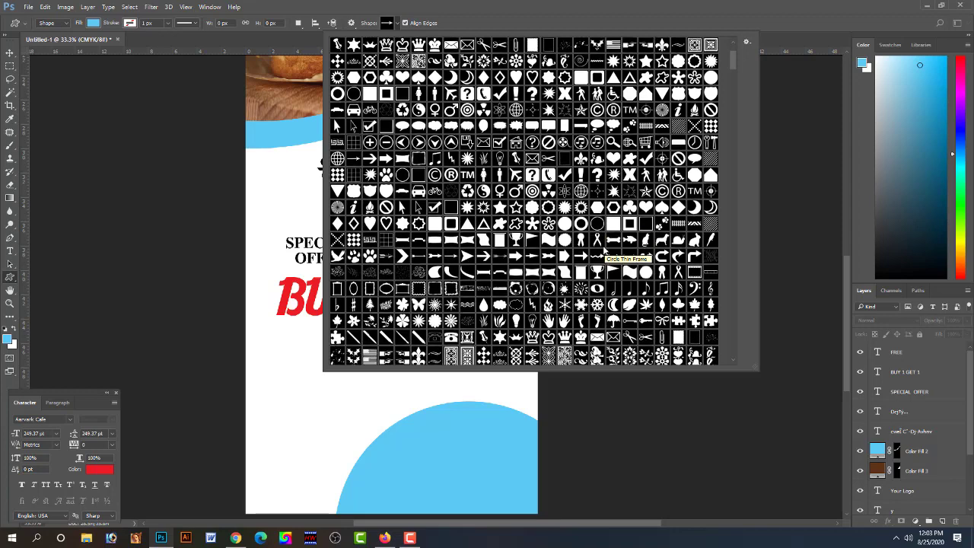
scroll(603, 252, down, 1)
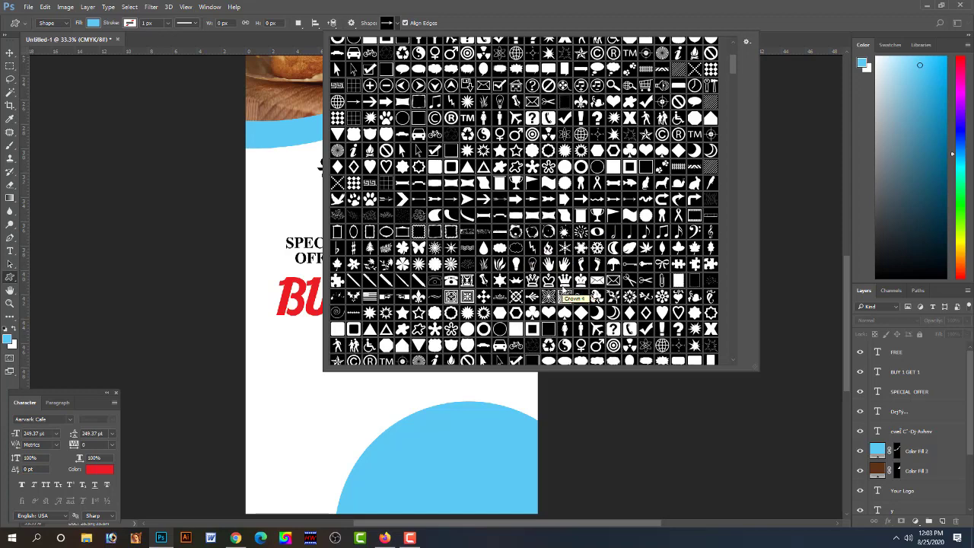
scroll(563, 290, down, 3)
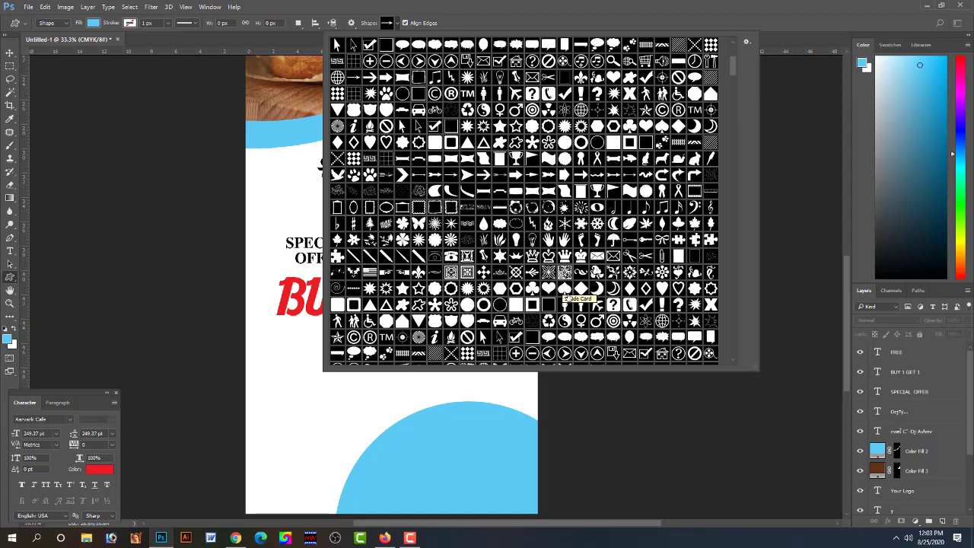
scroll(569, 294, down, 1)
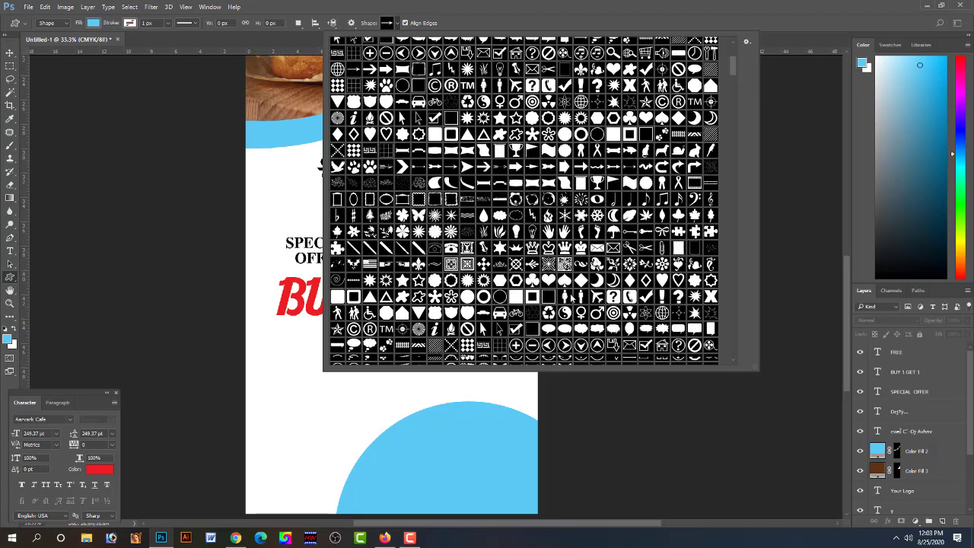
scroll(570, 295, down, 1)
scroll(572, 297, down, 1)
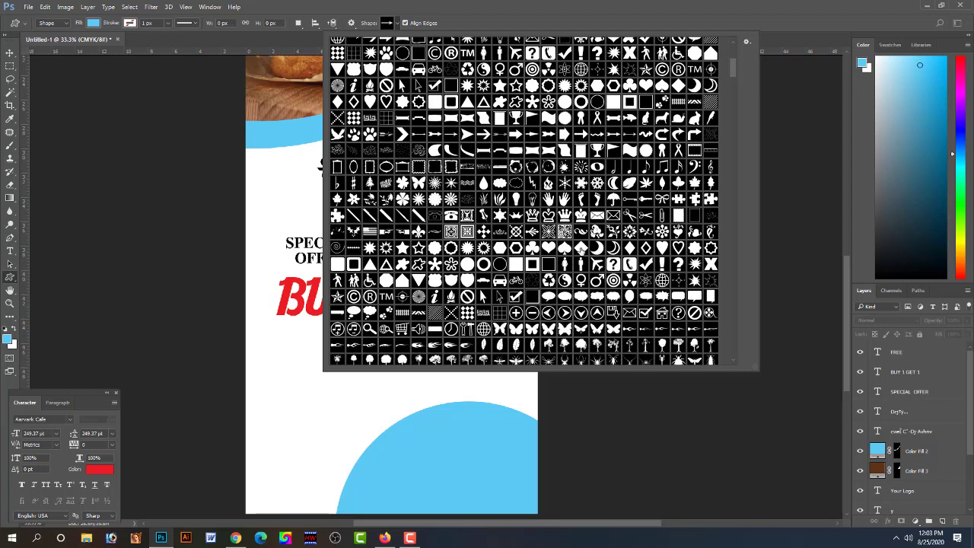
click(580, 249)
key(Return)
- Draw a blue diamond and resize it to span the BUY 1 GET 1 headline
drag(332, 274, 507, 351)
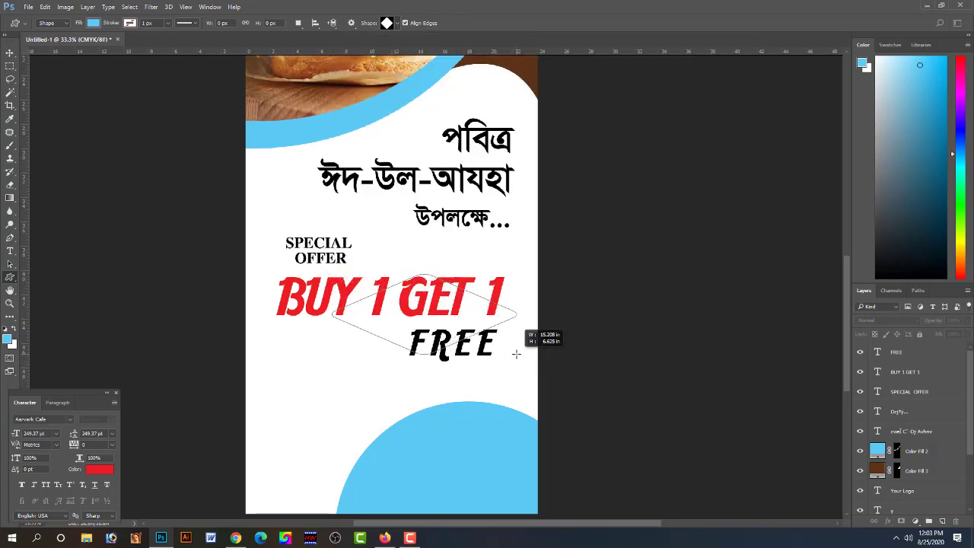
drag(507, 352, 521, 360)
click(10, 52)
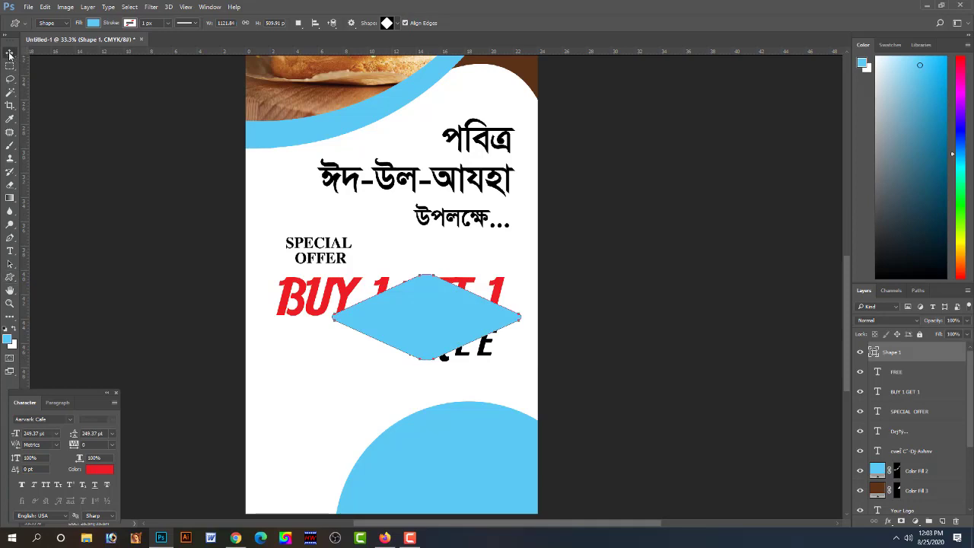
drag(478, 314, 439, 289)
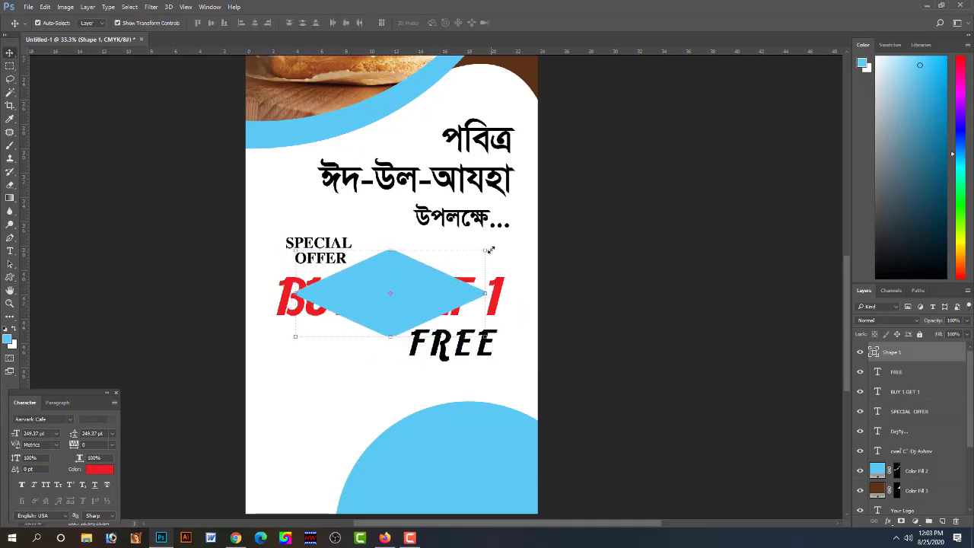
key(ctrl+t)
drag(489, 253, 522, 240)
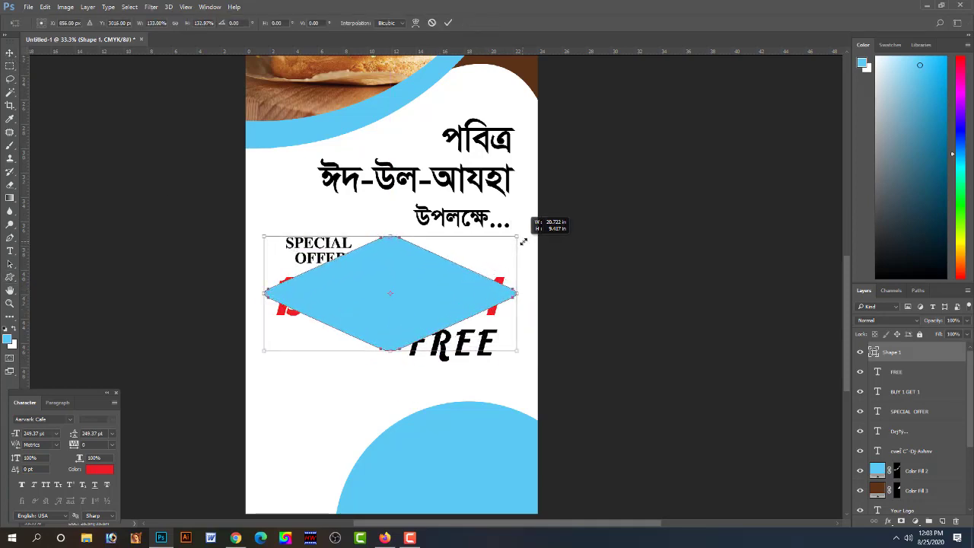
drag(468, 281, 467, 285)
key(Return)
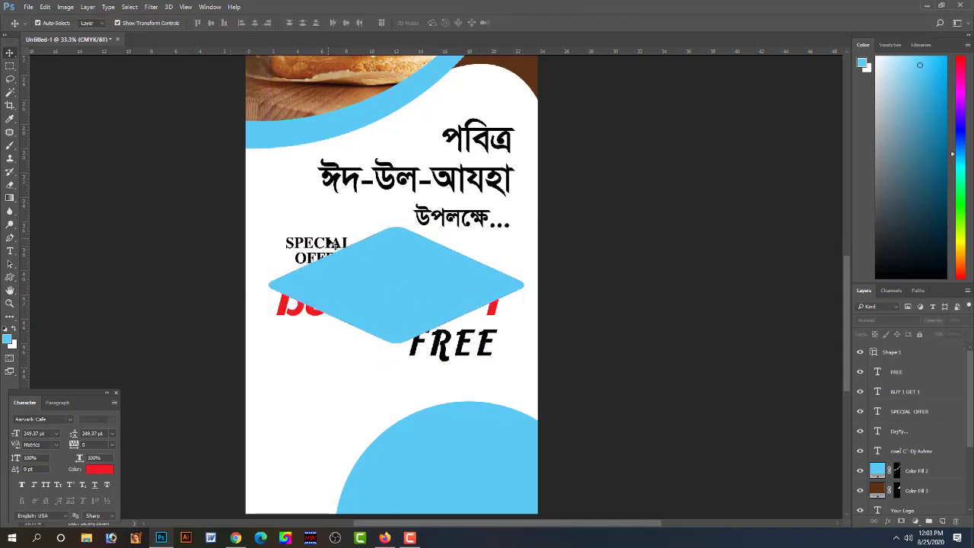
- Raise SPECIAL OFFER, bring BUY 1 GET 1 above the diamond and shrink it to fit
drag(335, 244, 321, 213)
click(500, 317)
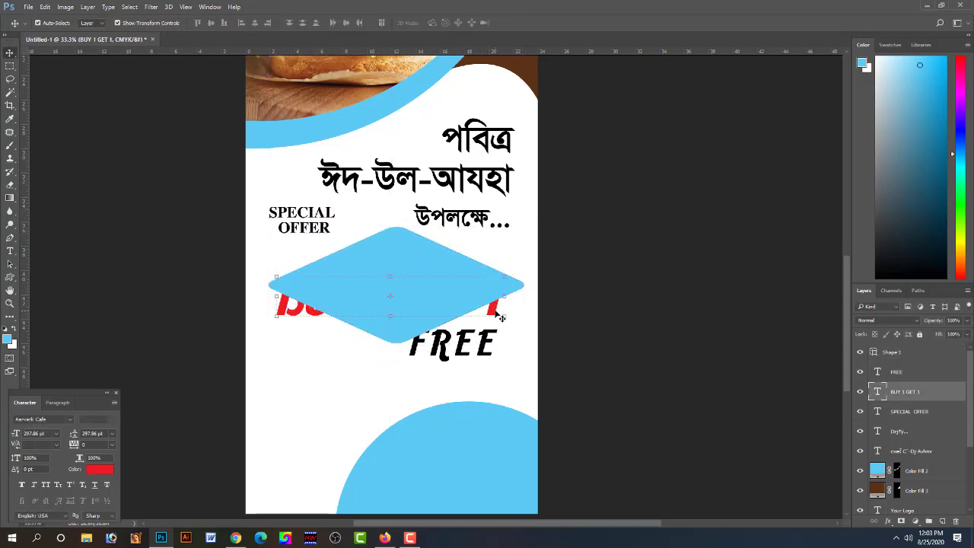
key(ctrl+shift+bracketright)
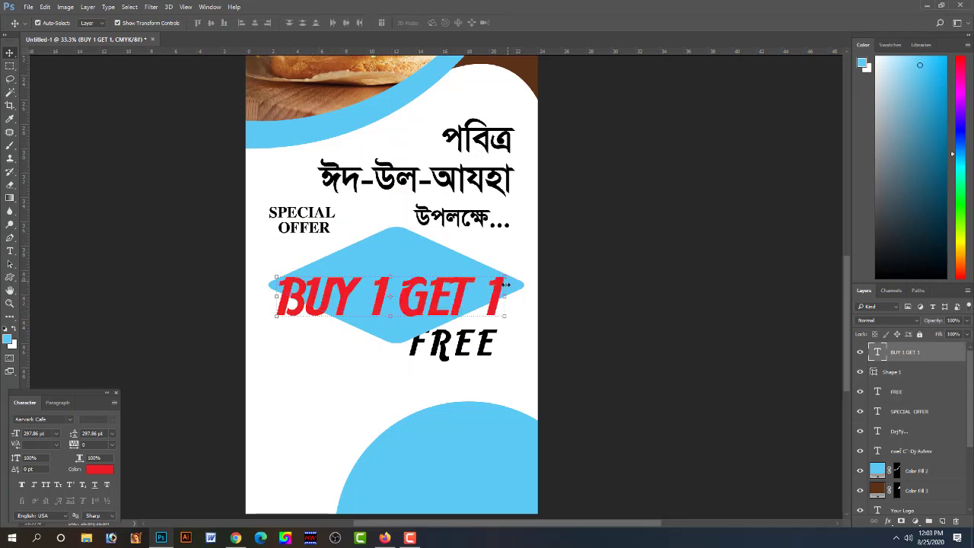
key(ctrl+t)
mouse_move(505, 276)
mouse_down()
mouse_move(483, 283)
mouse_move(484, 268)
mouse_move(477, 278)
mouse_up()
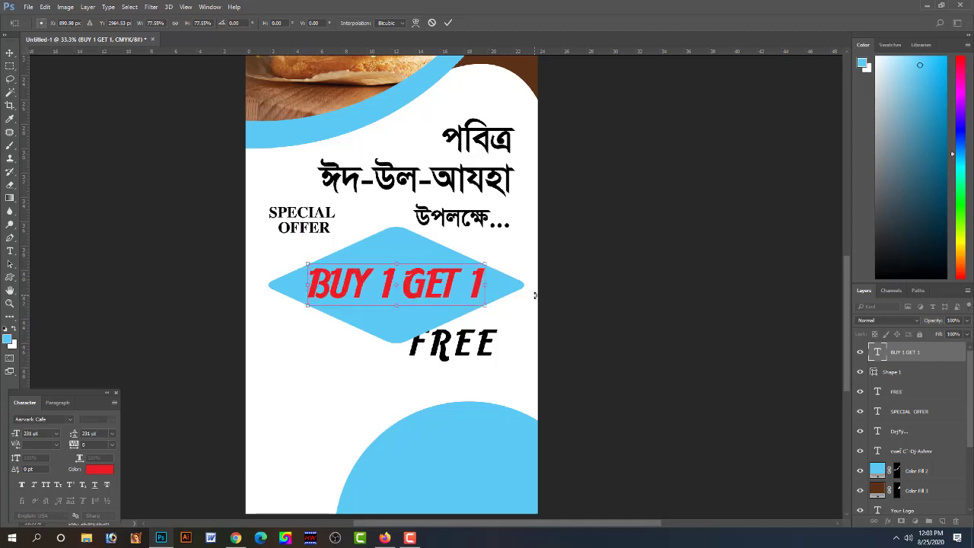
key(Return)
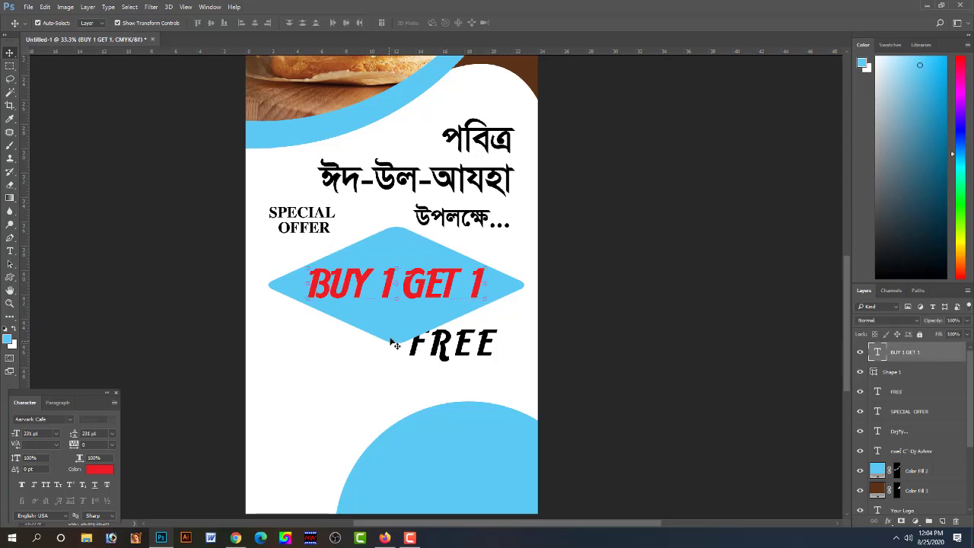
- Squash the diamond vertically and nudge it slightly left
click(403, 244)
drag(397, 227, 397, 239)
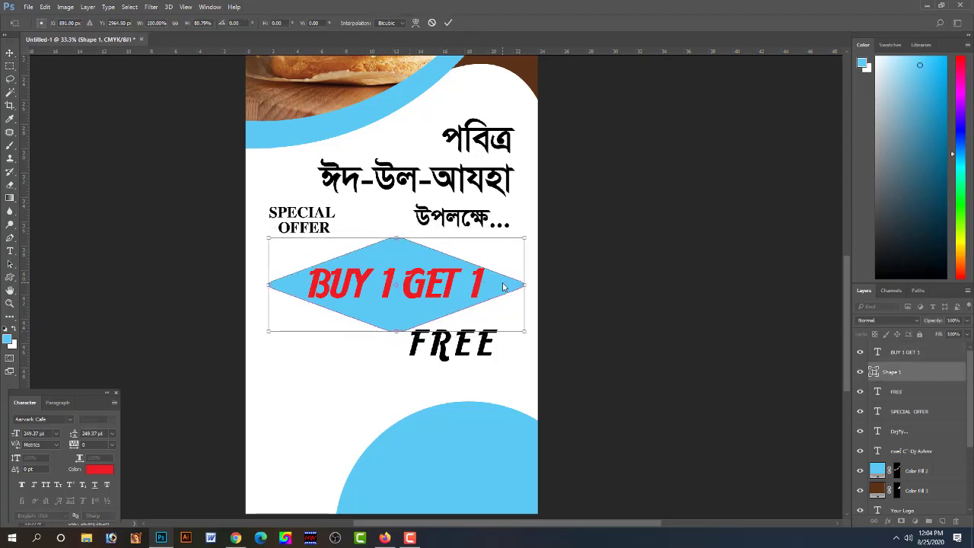
key(alt+space)
key(Escape)
key(Return)
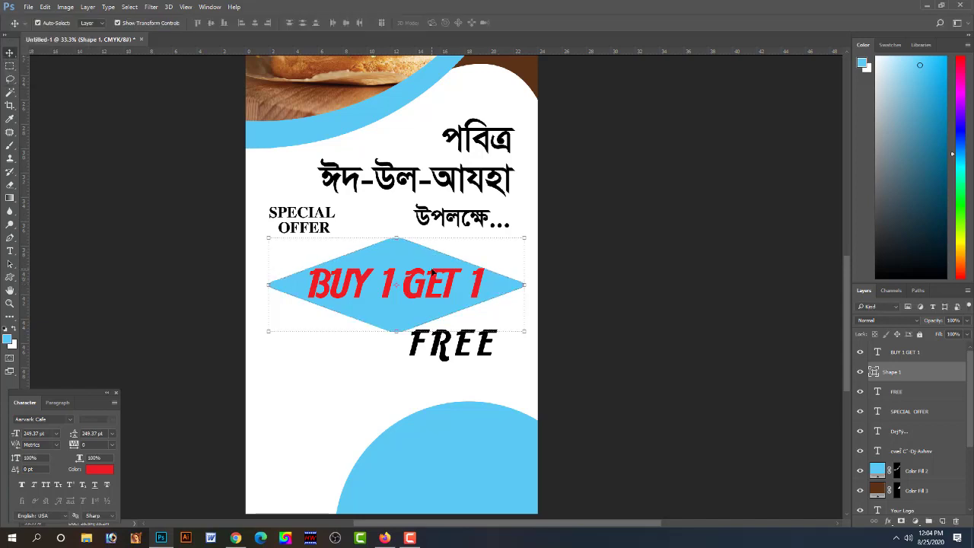
key(shift+Left)
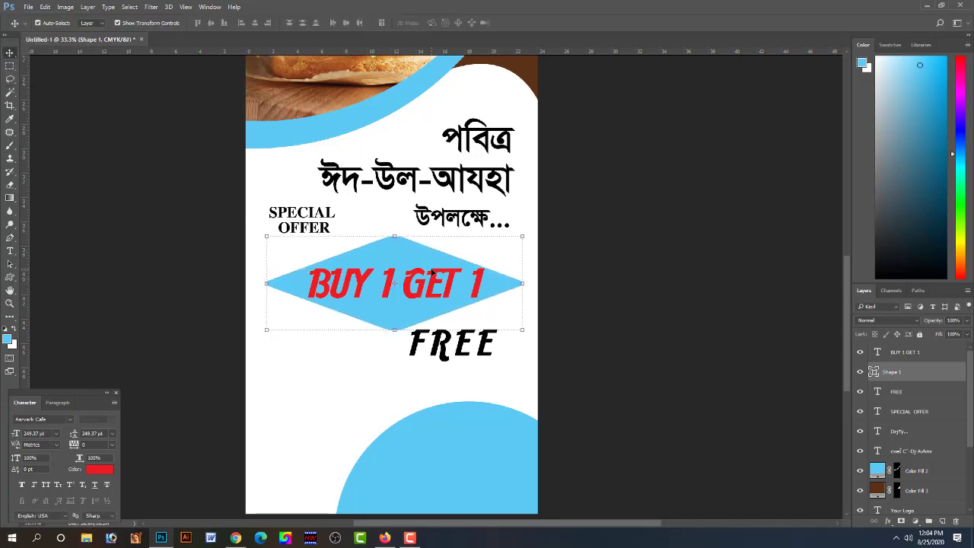
click(595, 321)
- Move FREE up, make the diamond taller, and bring FREE above the diamond
drag(490, 348, 487, 332)
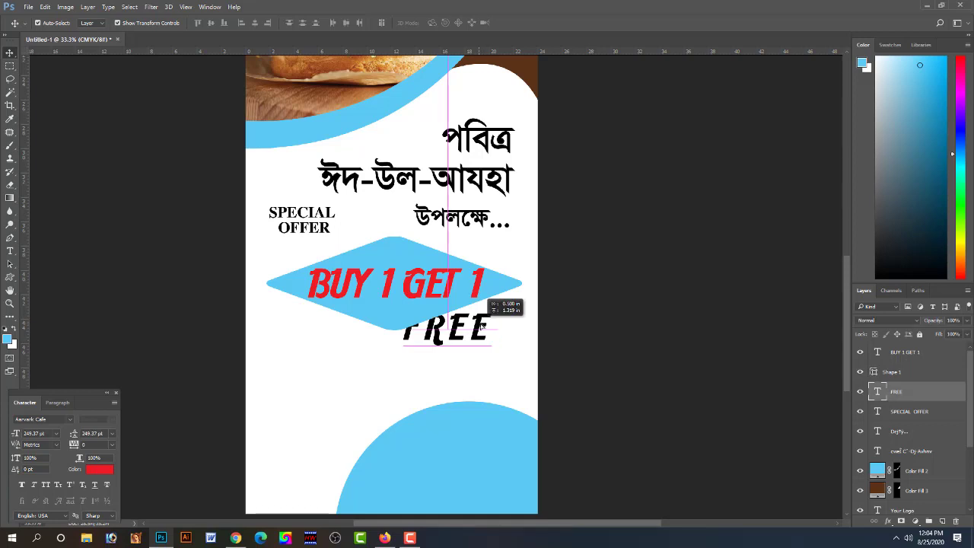
click(519, 287)
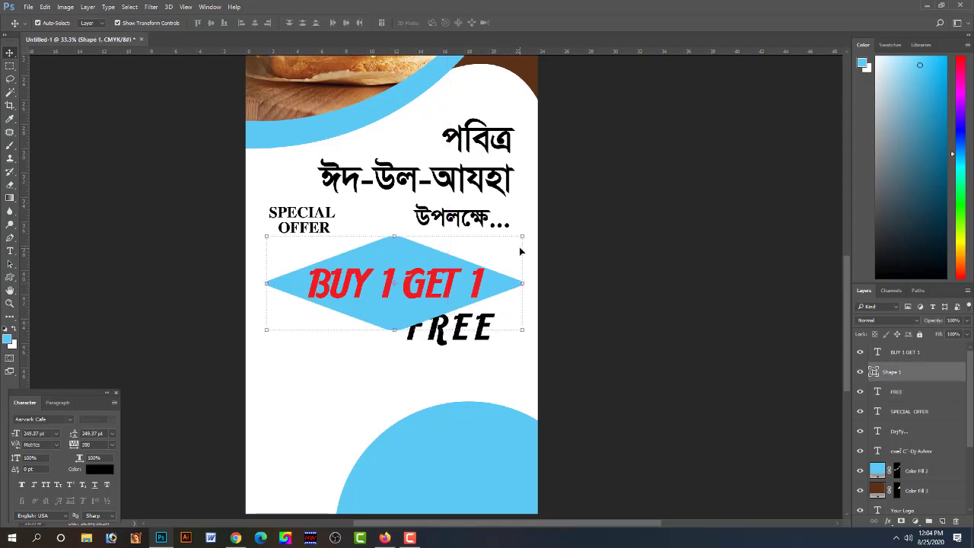
drag(396, 236, 396, 228)
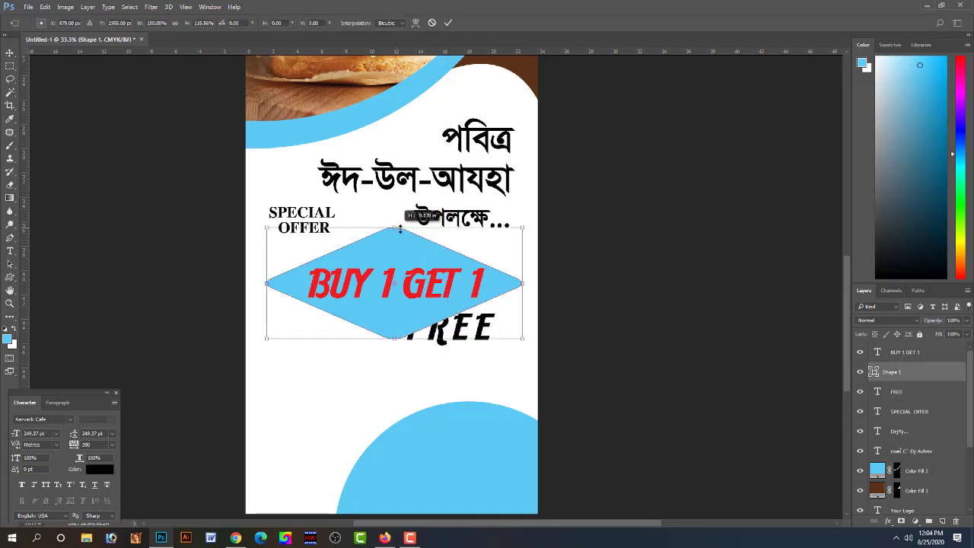
key(Return)
click(487, 338)
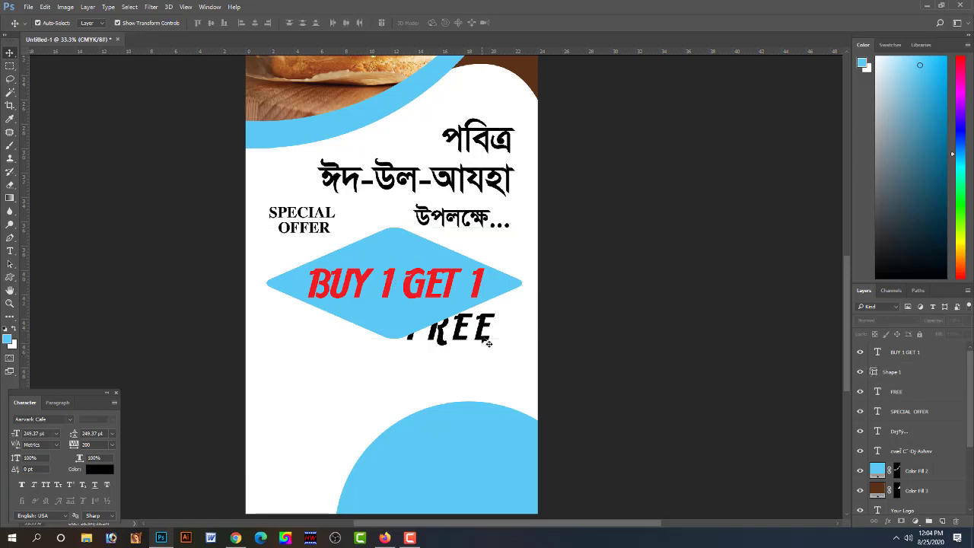
key(ctrl+shift+bracketright)
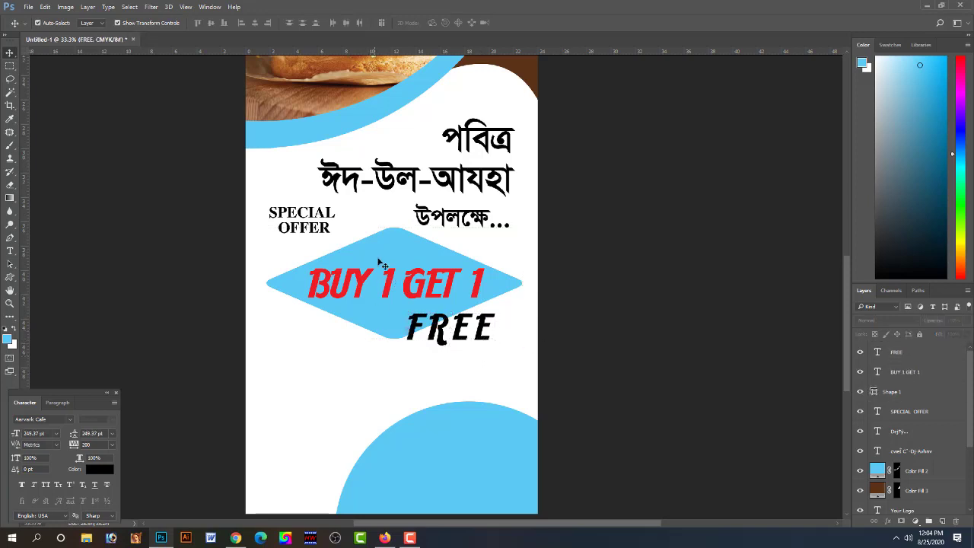
click(892, 390)
- Change the diamond shape's fill colour to red
double_click(874, 392)
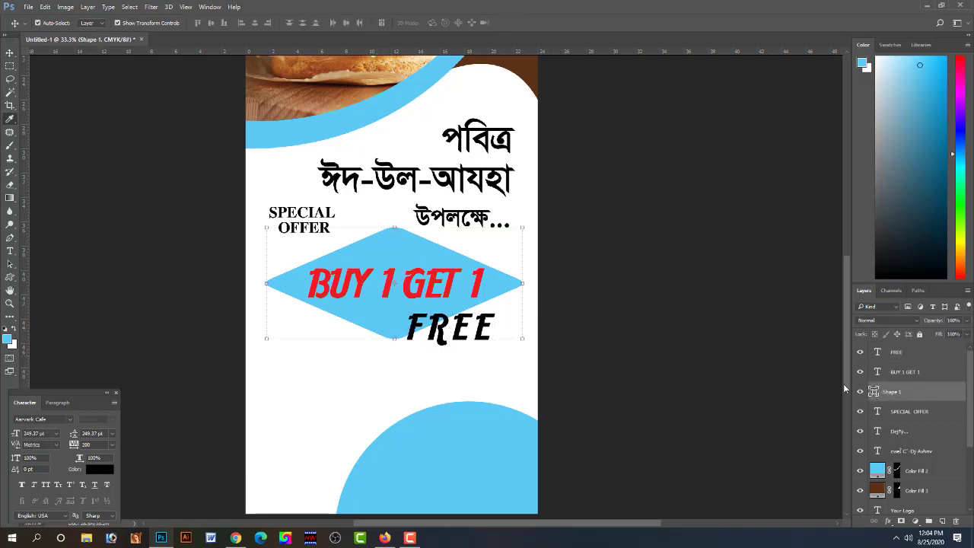
drag(754, 77, 754, 71)
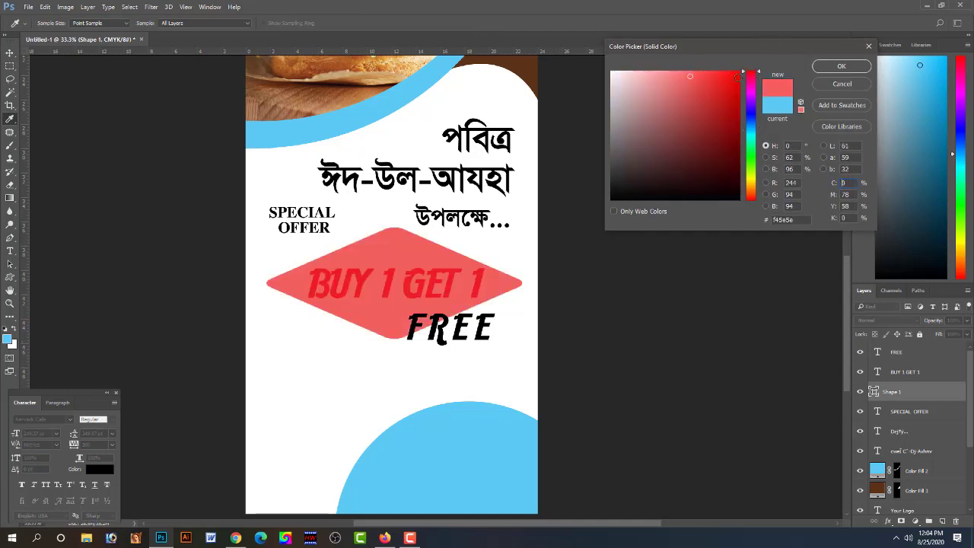
click(737, 74)
key(Return)
- Make the BUY 1 GET 1 text white
click(424, 282)
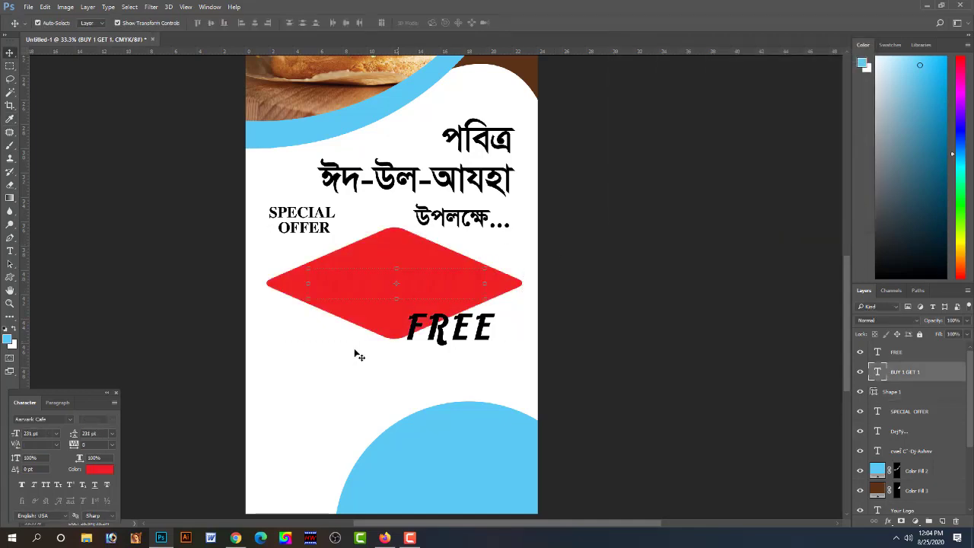
click(99, 468)
click(306, 401)
key(Return)
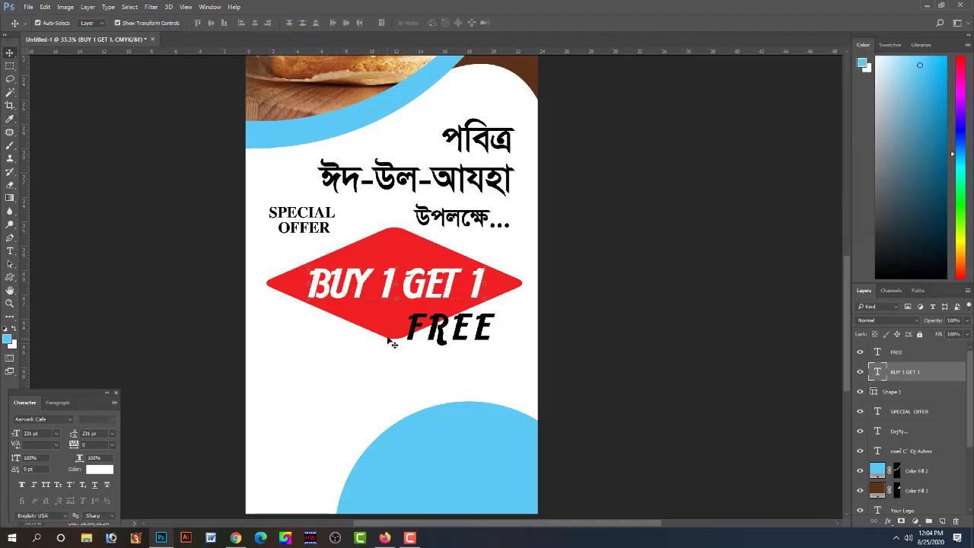
- Nudge SPECIAL OFFER and FREE right and down, and open FREE's layer style
click(522, 292)
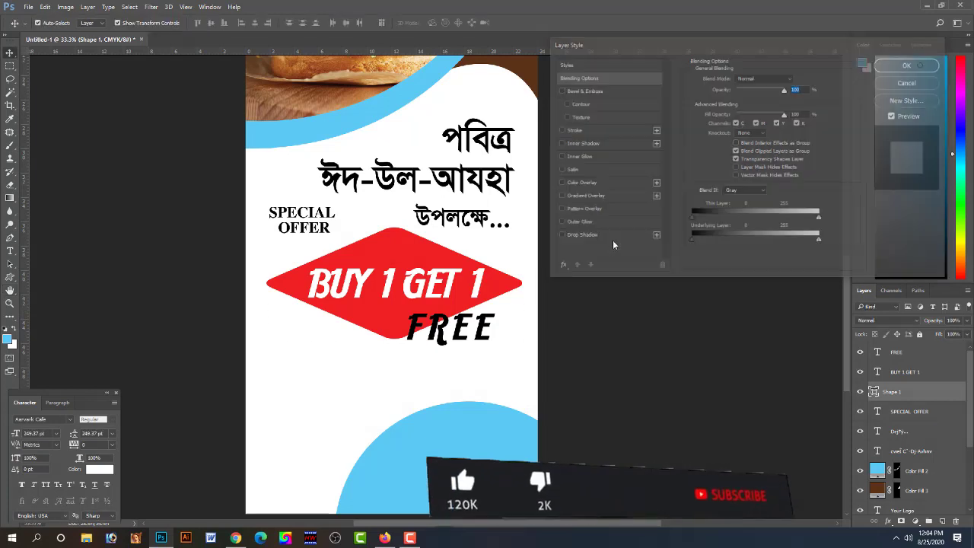
key(Escape)
drag(323, 229, 337, 238)
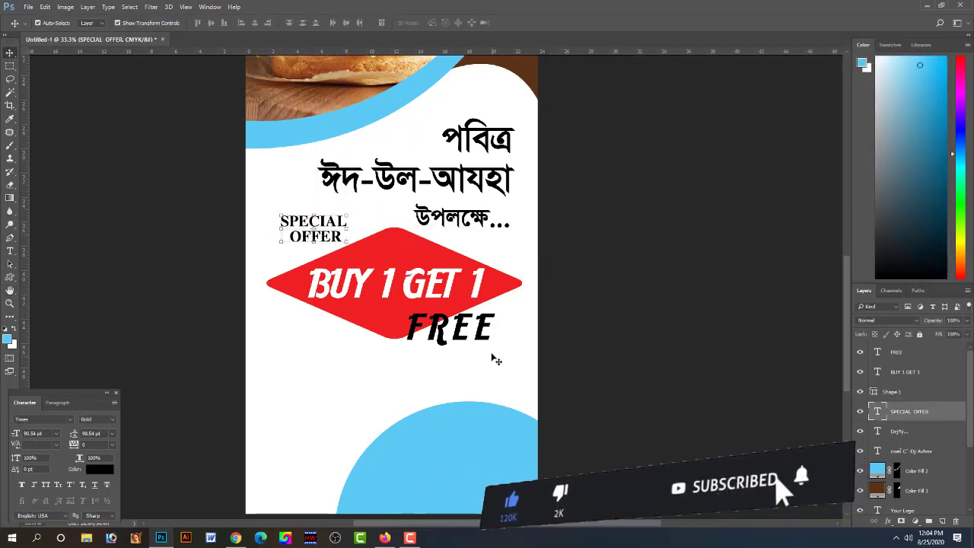
drag(485, 326, 497, 325)
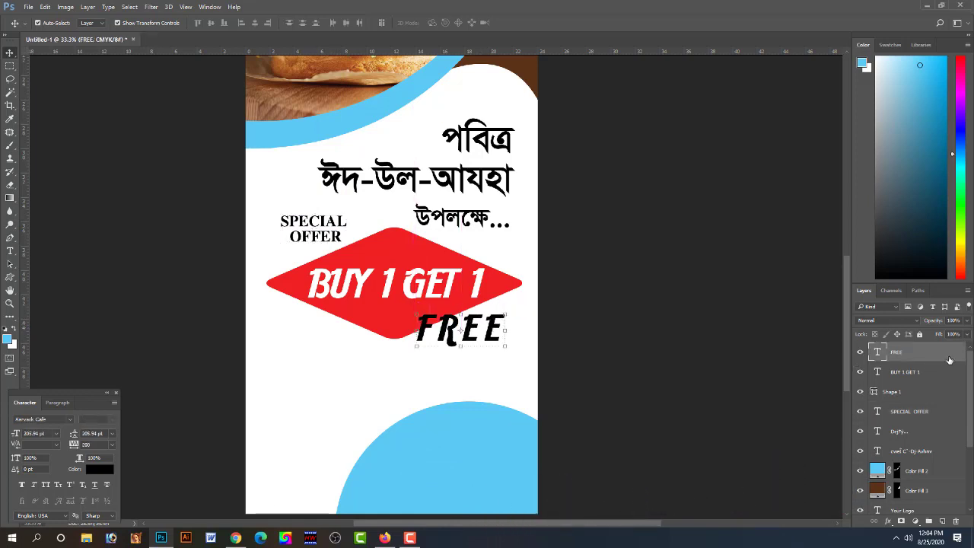
double_click(905, 356)
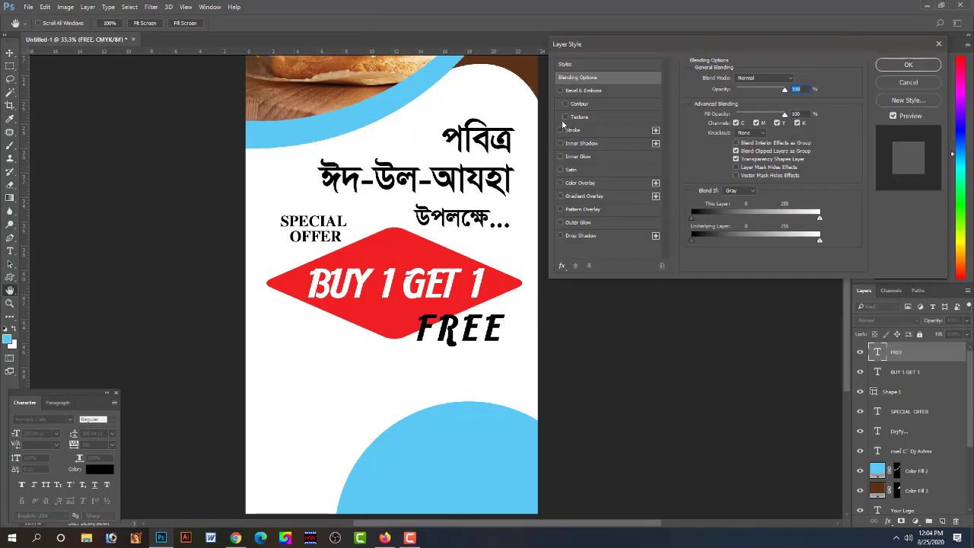
- Give FREE a stroke effect and try CMYK values 0/100/100/0 for its colour
click(562, 131)
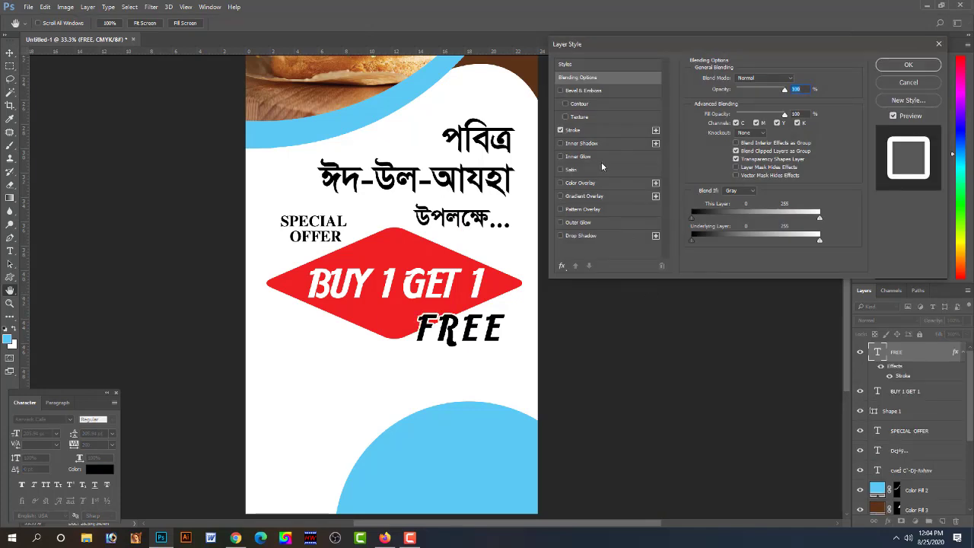
key(Return)
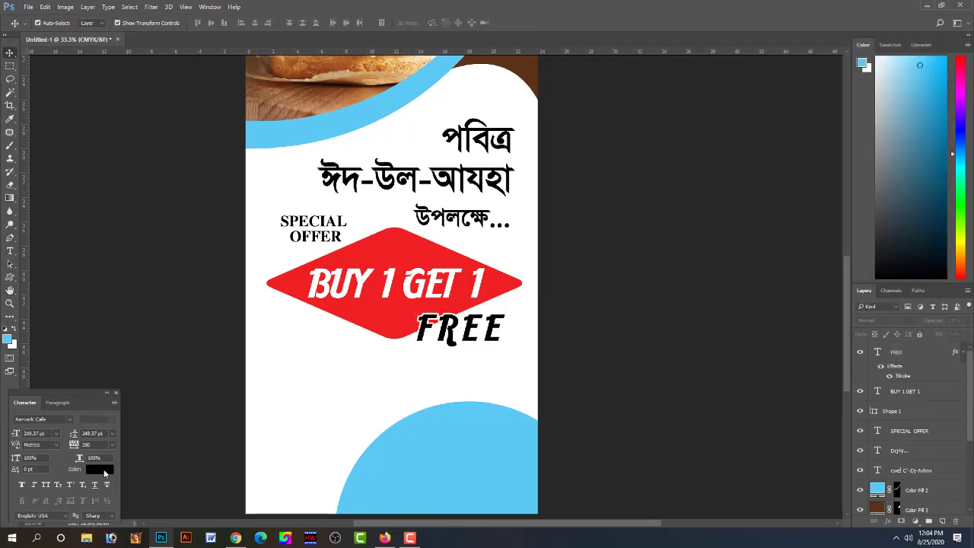
click(105, 470)
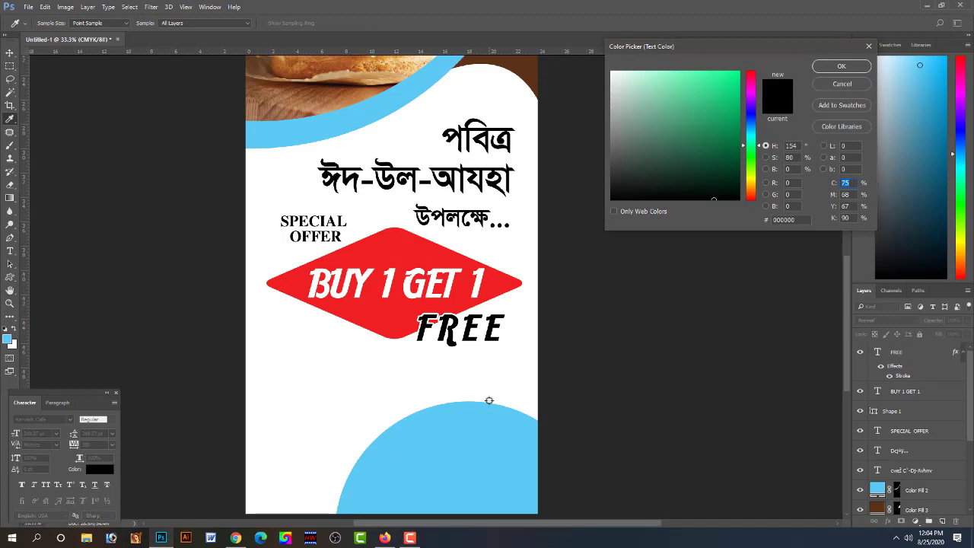
text(0)
key(Tab)
text(100)
key(Tab)
text(100)
key(Tab)
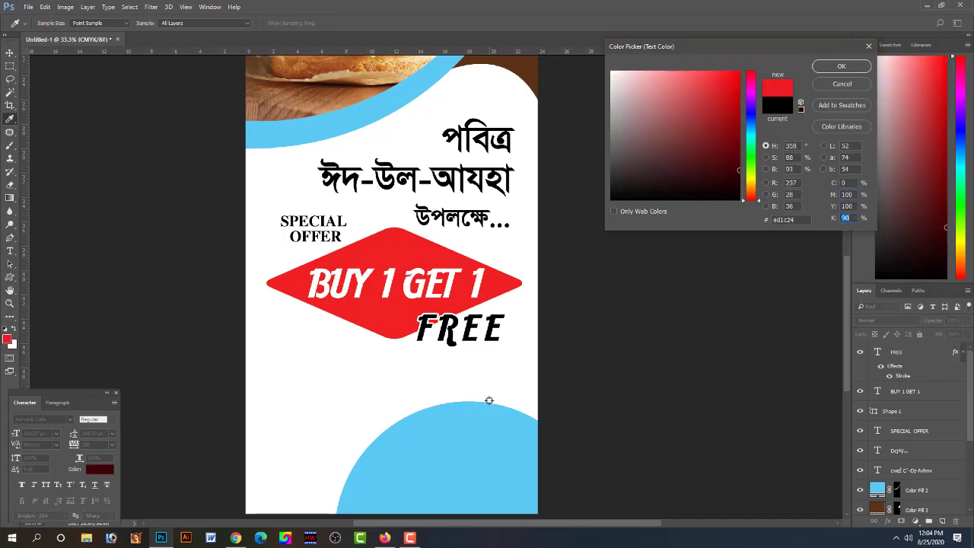
text(0)
key(Return)
- Set the FREE text colour to navy blue, C100 M100 Y0 K0
click(484, 335)
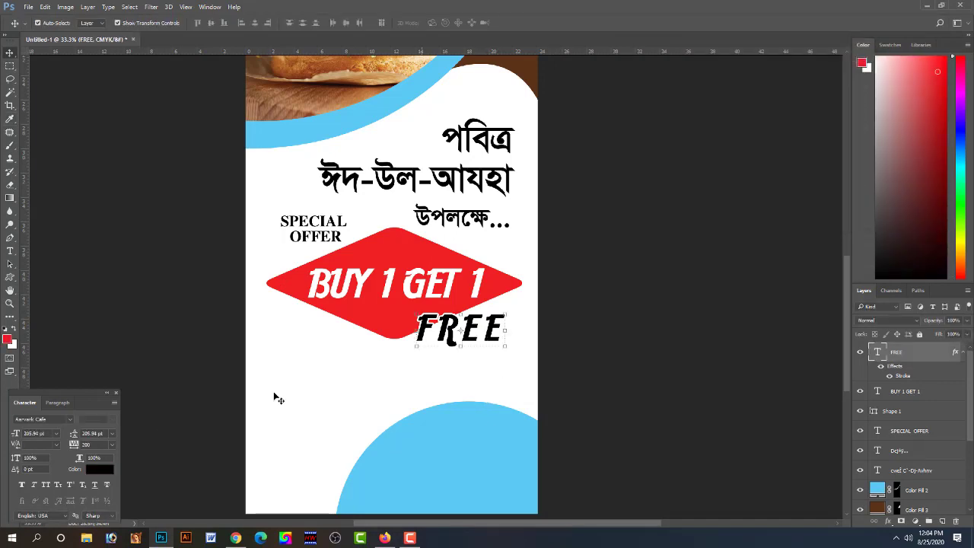
click(103, 471)
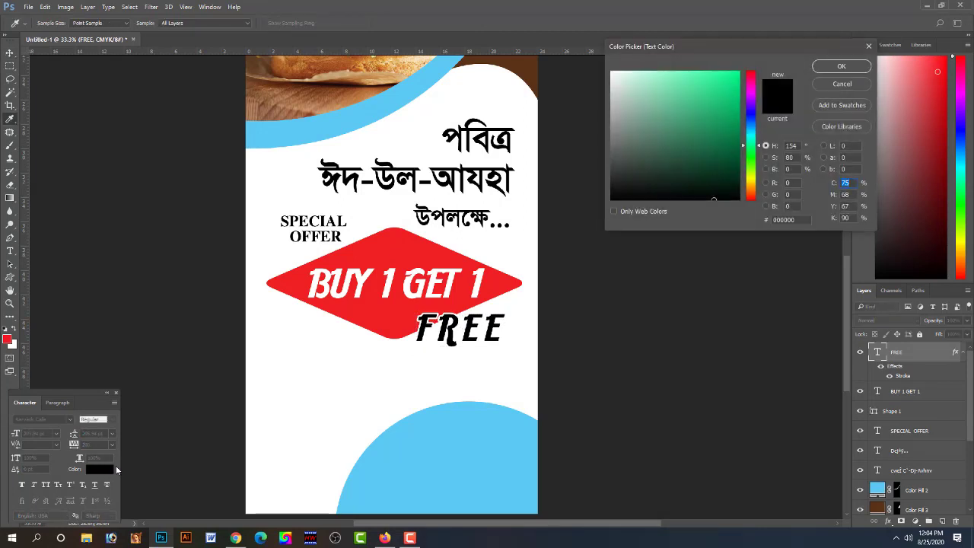
text(100)
key(Tab)
text(100)
key(Tab)
text(0)
key(Tab)
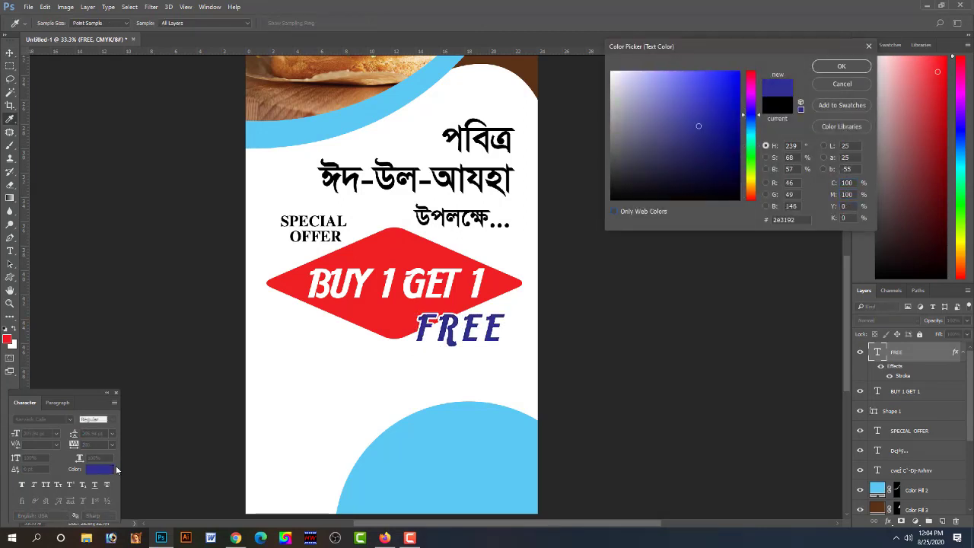
key(Return)
- Select the SPECIAL OFFER text layer and apply a free transform to it
click(692, 390)
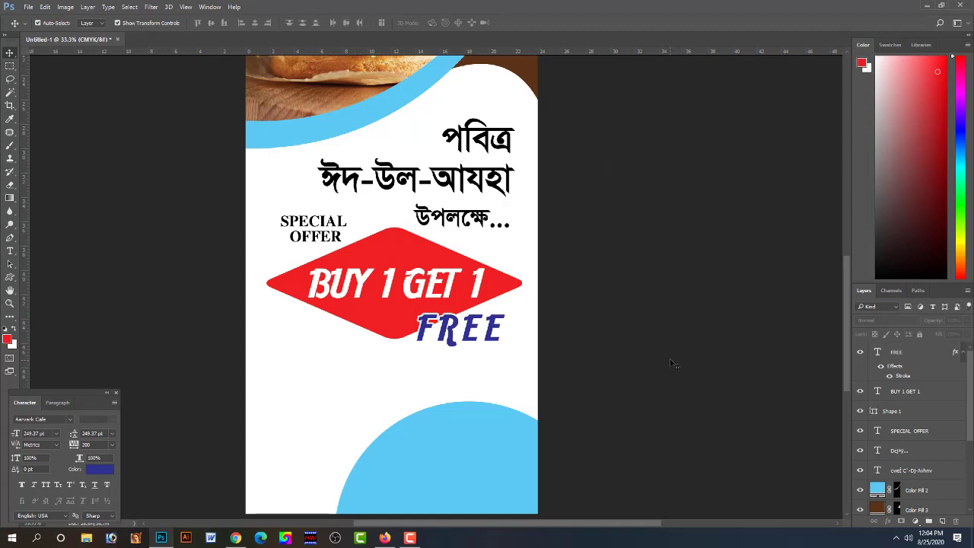
click(439, 283)
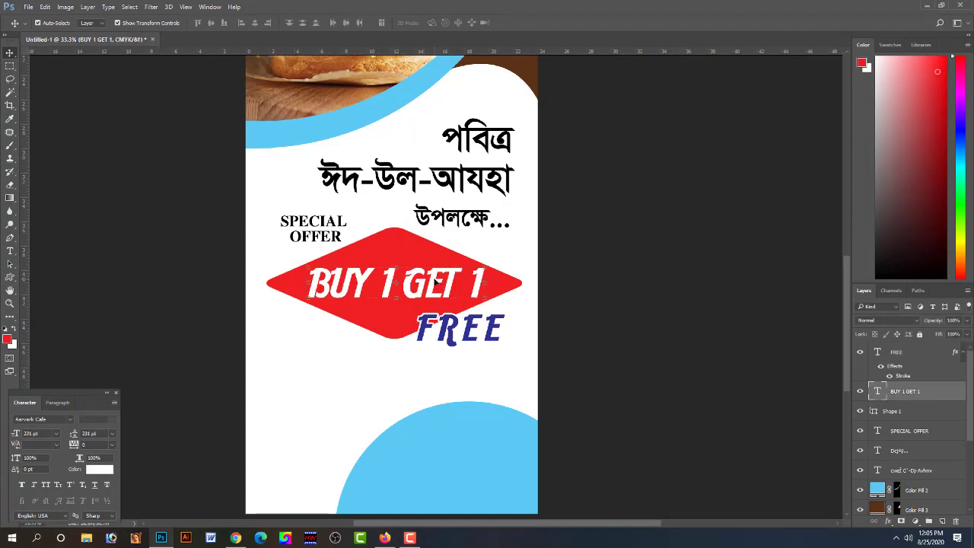
click(261, 252)
click(320, 243)
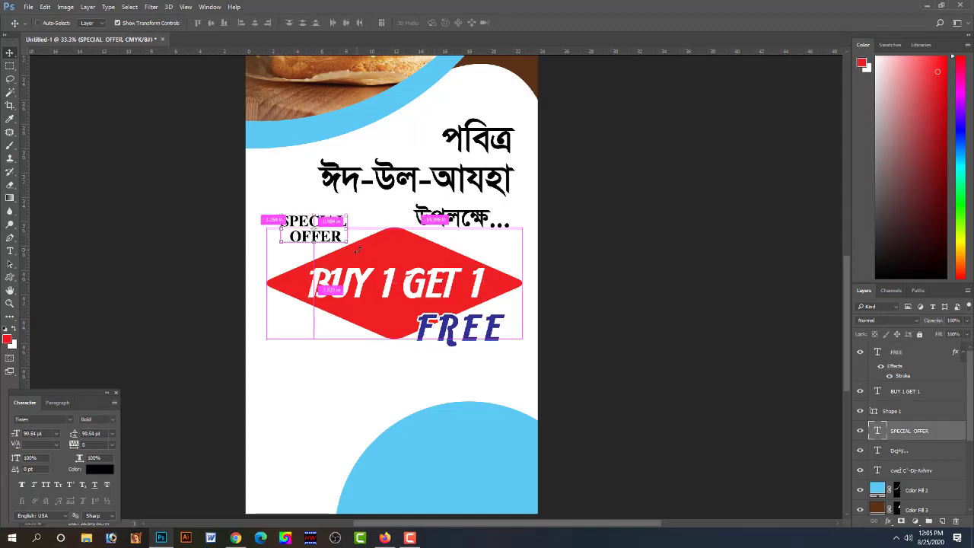
key(ctrl+t)
key(Return)
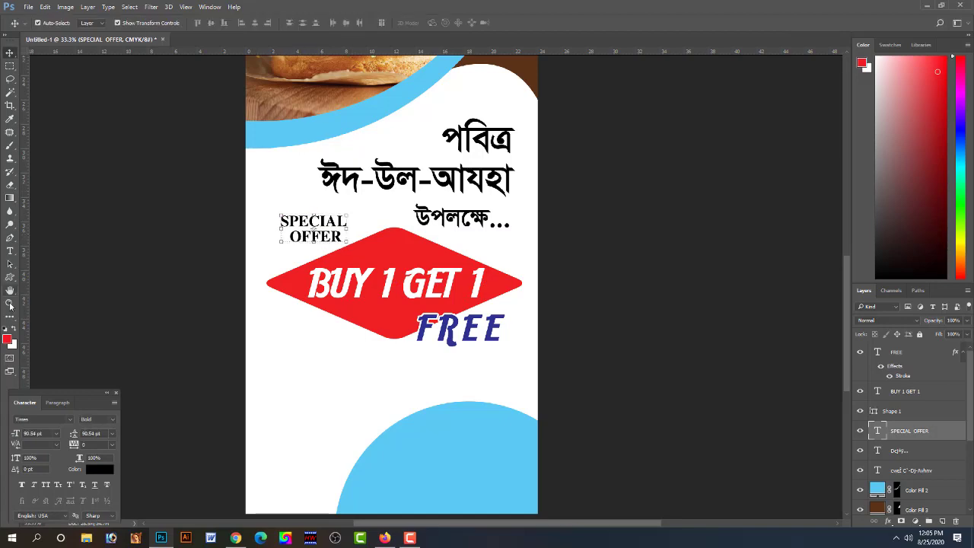
click(10, 277)
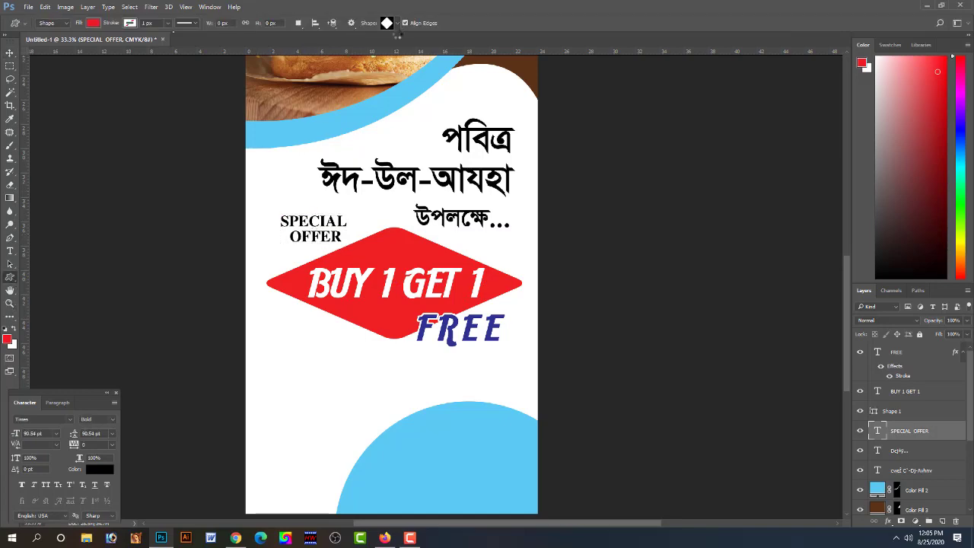
- Open the custom shape picker and scroll through the full shape library
click(393, 24)
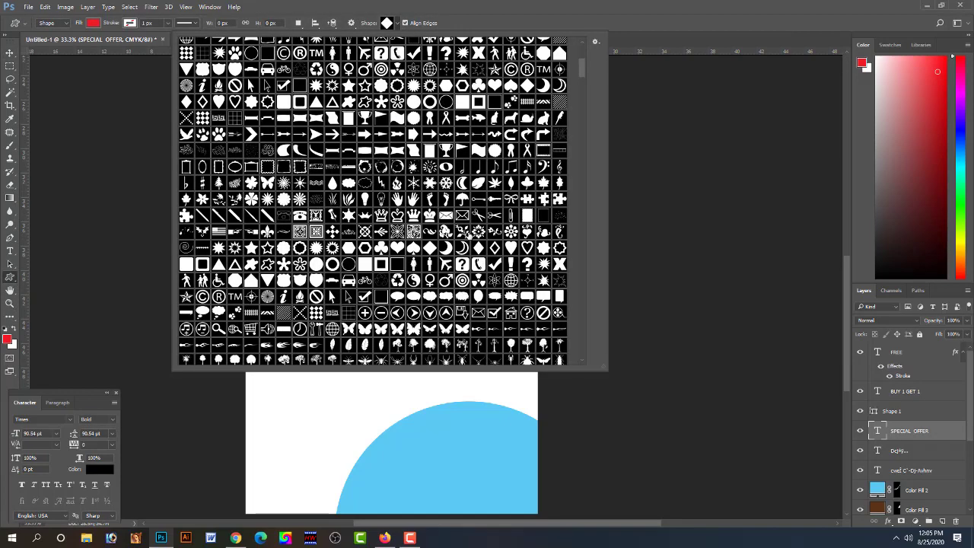
scroll(468, 232, down, 2)
scroll(468, 234, down, 2)
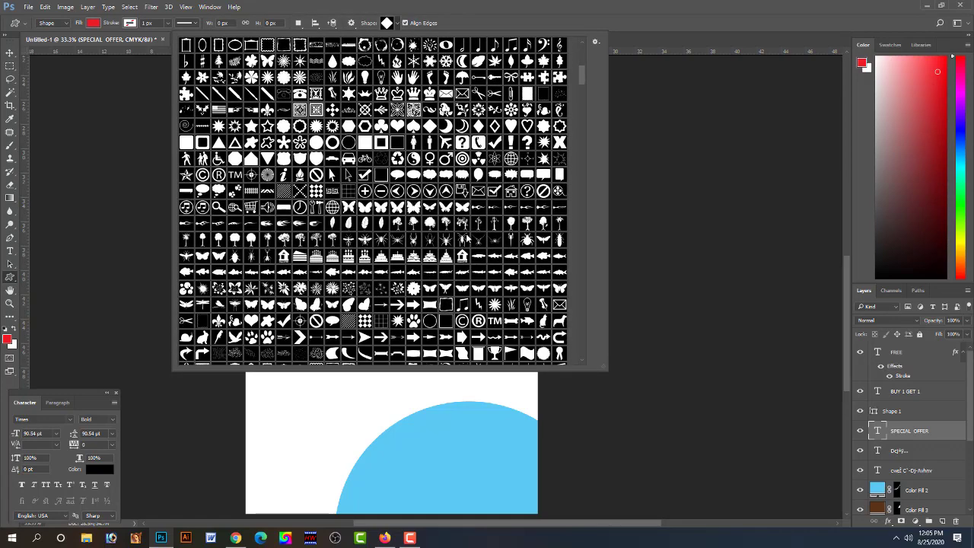
scroll(467, 237, down, 1)
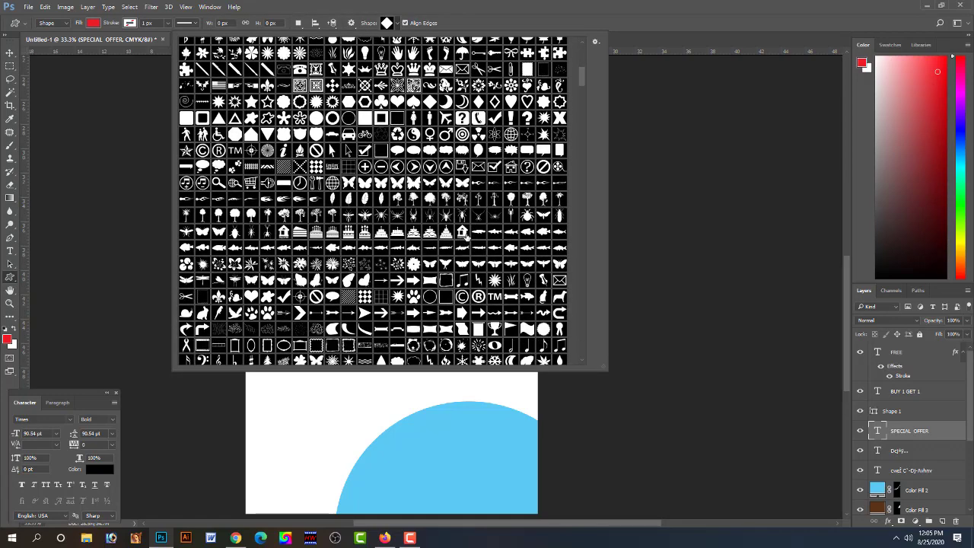
scroll(466, 236, down, 2)
scroll(466, 238, down, 1)
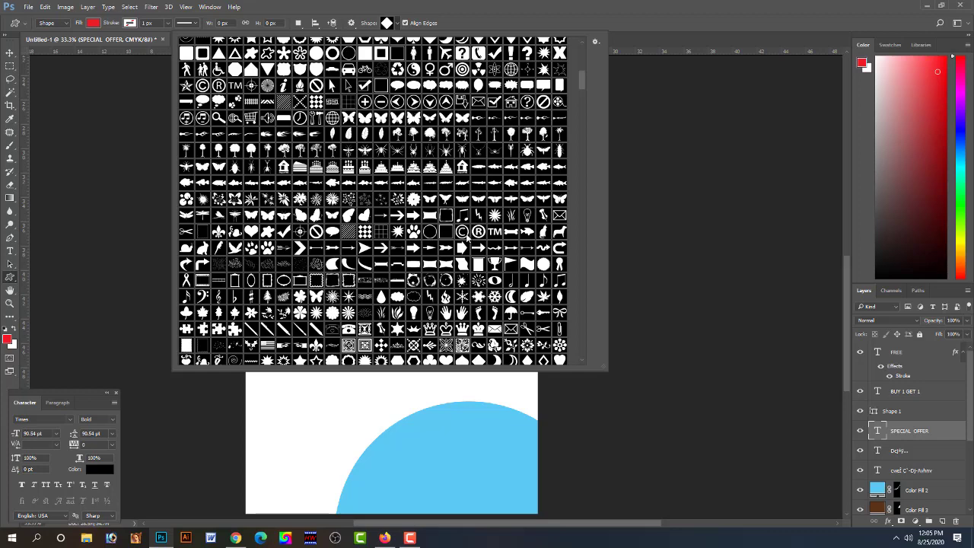
scroll(467, 237, down, 1)
scroll(467, 238, down, 1)
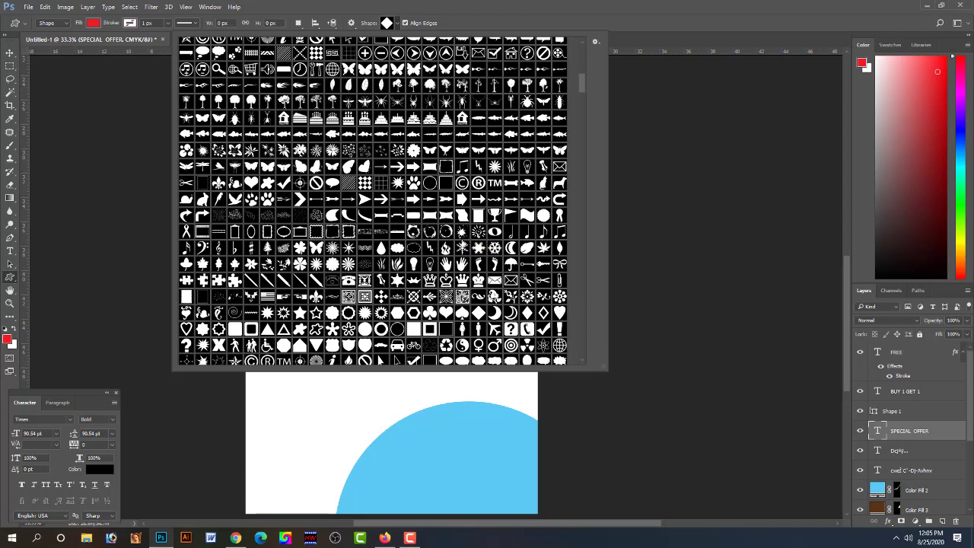
scroll(373, 201, down, 1)
scroll(373, 201, down, 2)
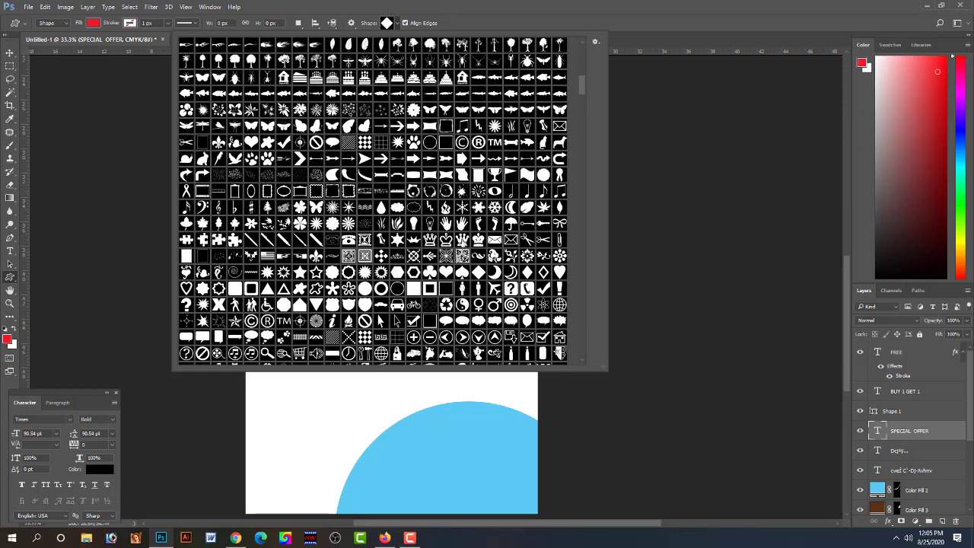
scroll(373, 201, down, 1)
scroll(372, 201, down, 1)
scroll(463, 242, down, 1)
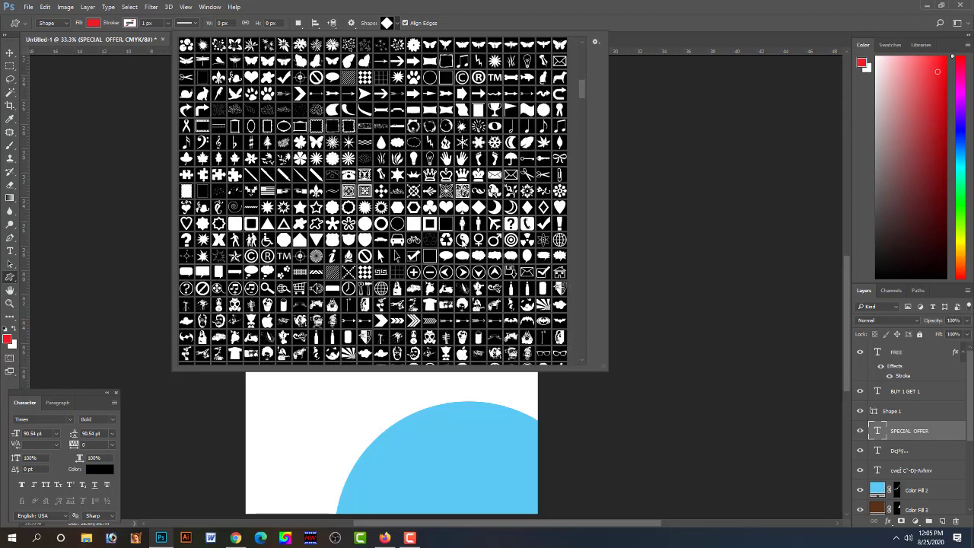
scroll(462, 242, down, 1)
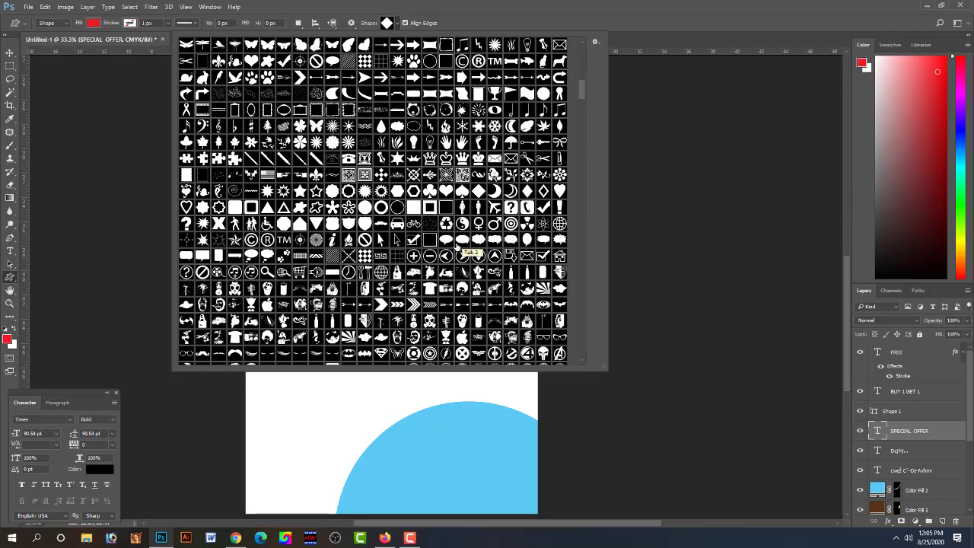
scroll(458, 245, down, 1)
scroll(459, 245, down, 2)
scroll(460, 245, down, 1)
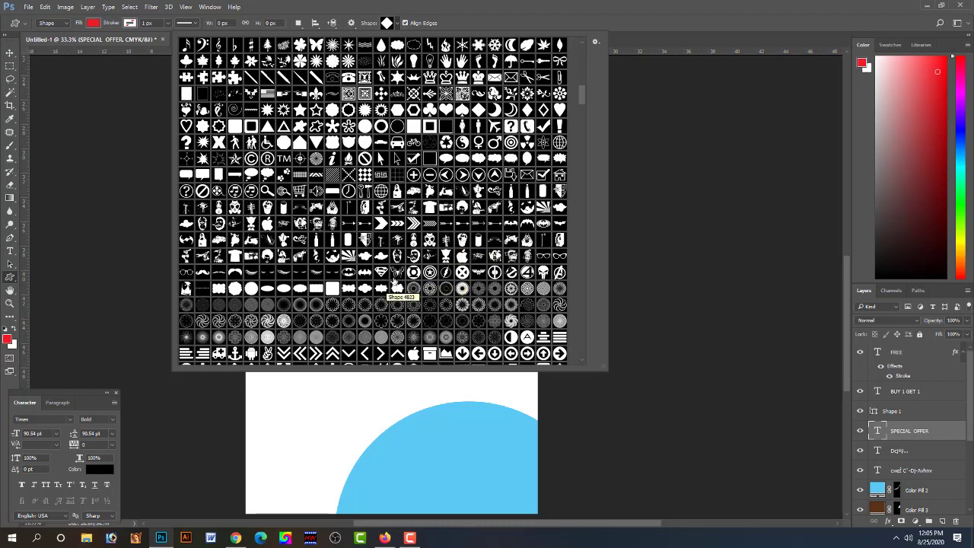
scroll(396, 280, down, 2)
scroll(394, 280, down, 2)
scroll(394, 281, down, 1)
scroll(395, 280, down, 2)
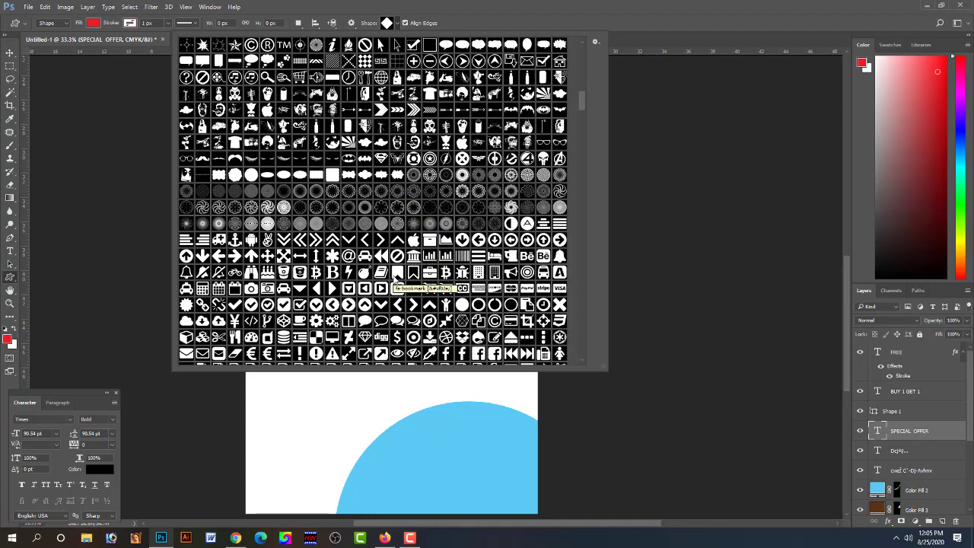
scroll(395, 281, down, 2)
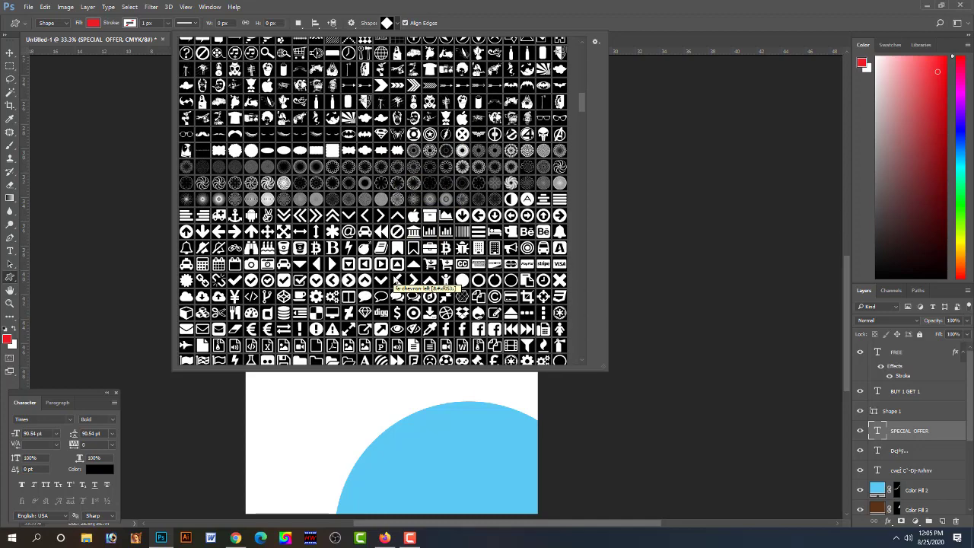
scroll(394, 282, down, 2)
scroll(394, 281, down, 2)
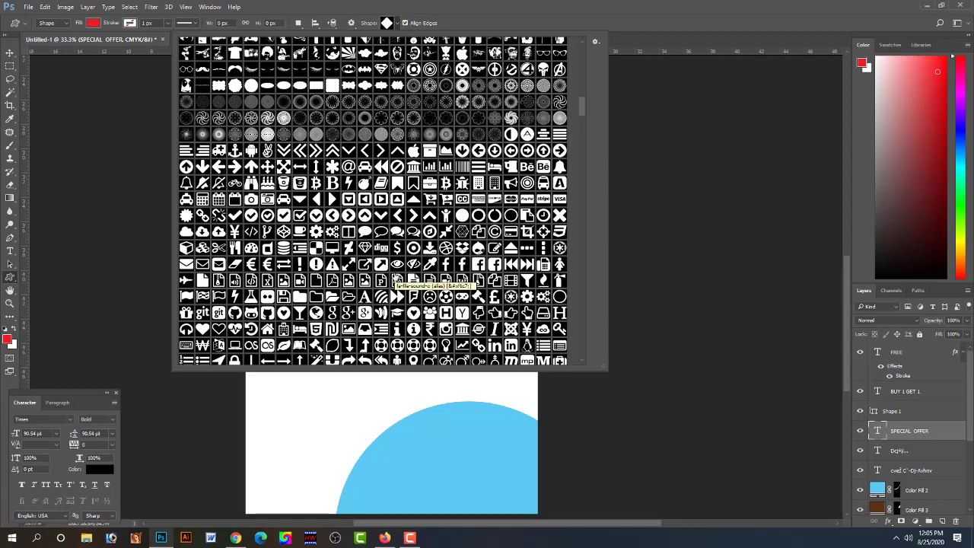
scroll(395, 281, down, 2)
scroll(395, 280, down, 3)
scroll(395, 280, down, 3)
scroll(395, 281, down, 3)
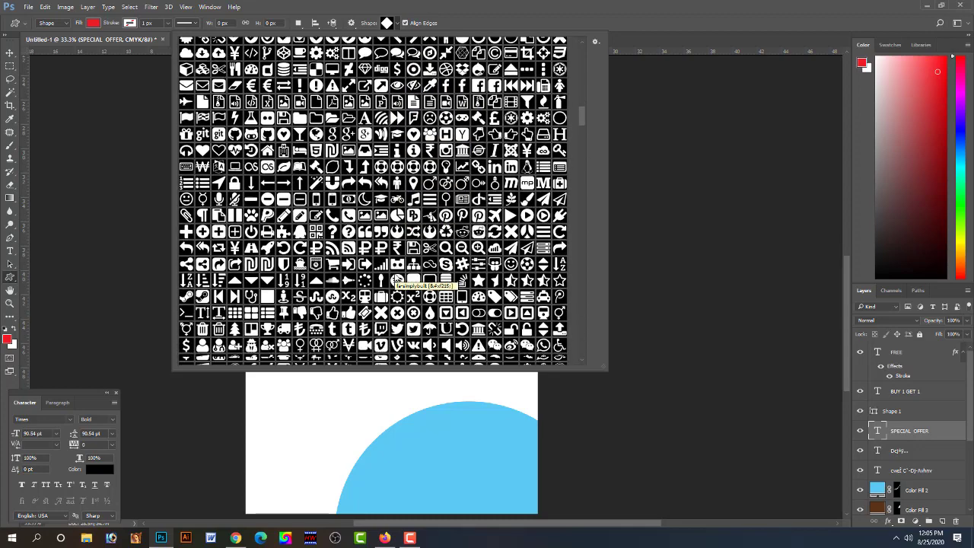
scroll(395, 280, down, 3)
scroll(395, 280, down, 4)
scroll(395, 280, down, 2)
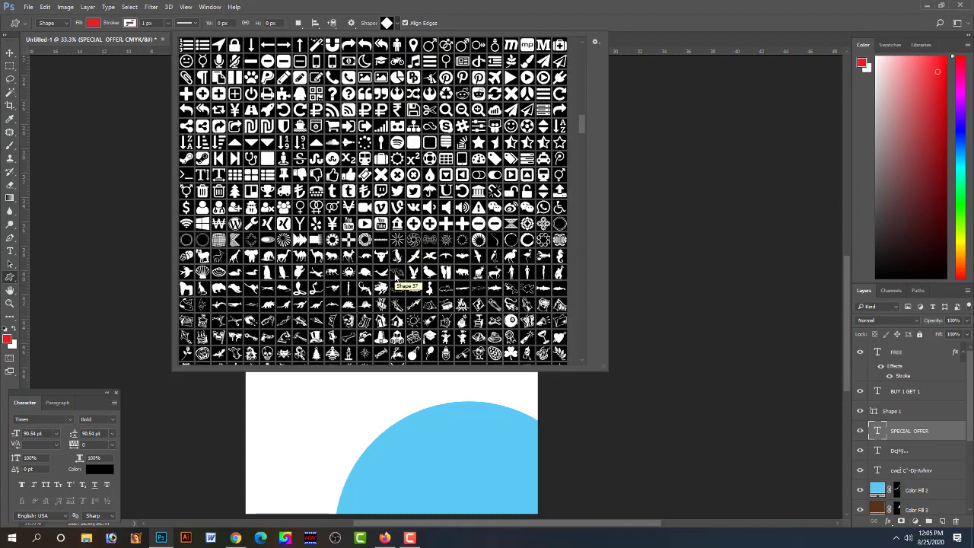
scroll(395, 281, down, 3)
scroll(395, 280, down, 2)
scroll(395, 280, down, 4)
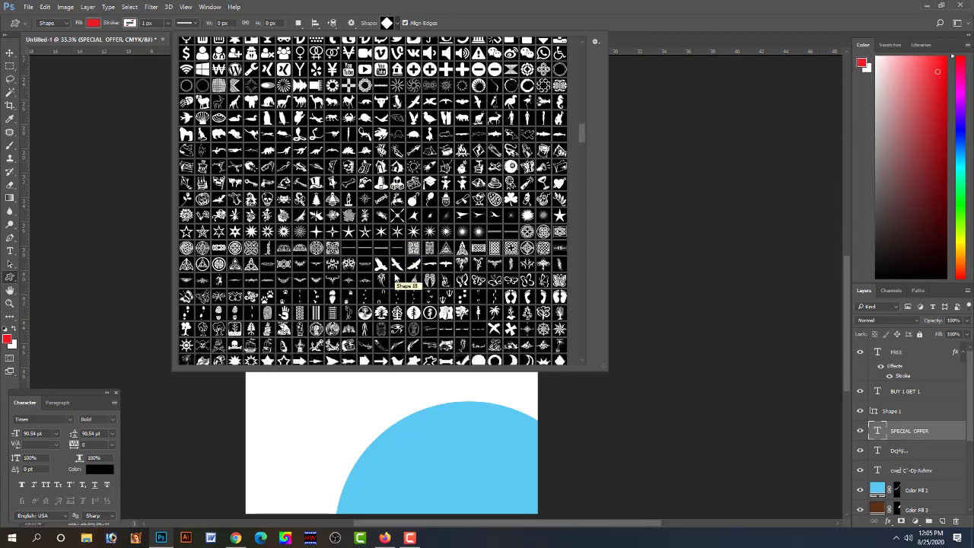
scroll(395, 280, down, 3)
scroll(394, 280, down, 3)
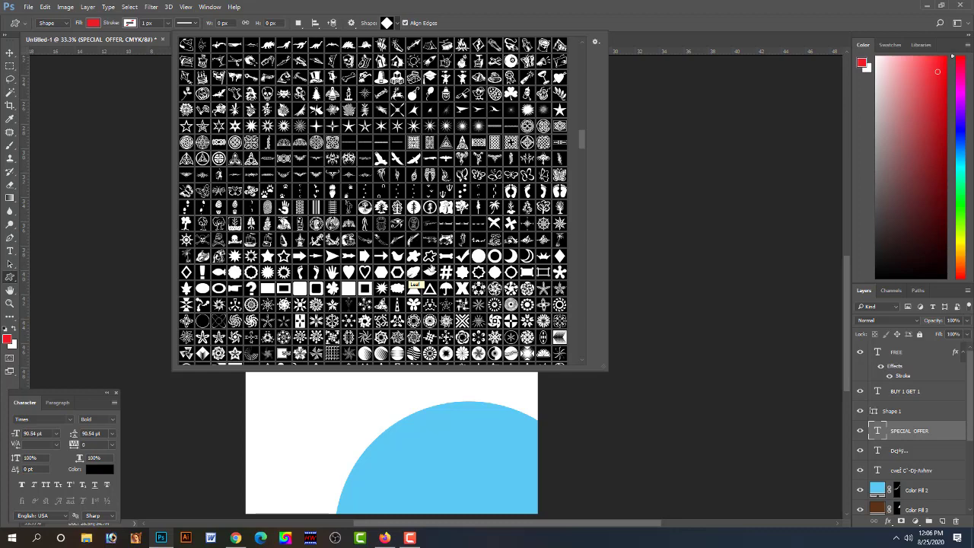
- Draw a red Blob Frame shape, shrink it to about 79% onto FREE, then delete it
double_click(428, 268)
drag(300, 183, 390, 274)
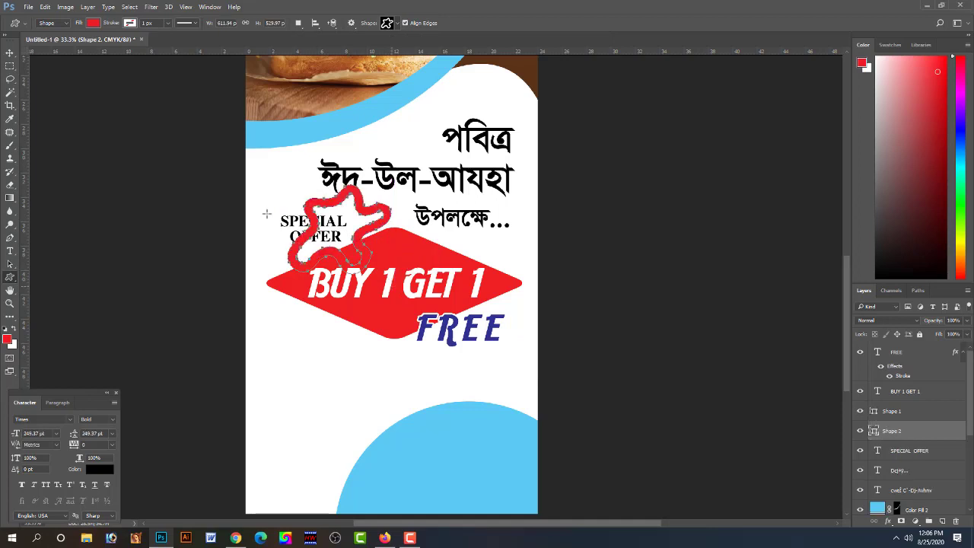
click(10, 52)
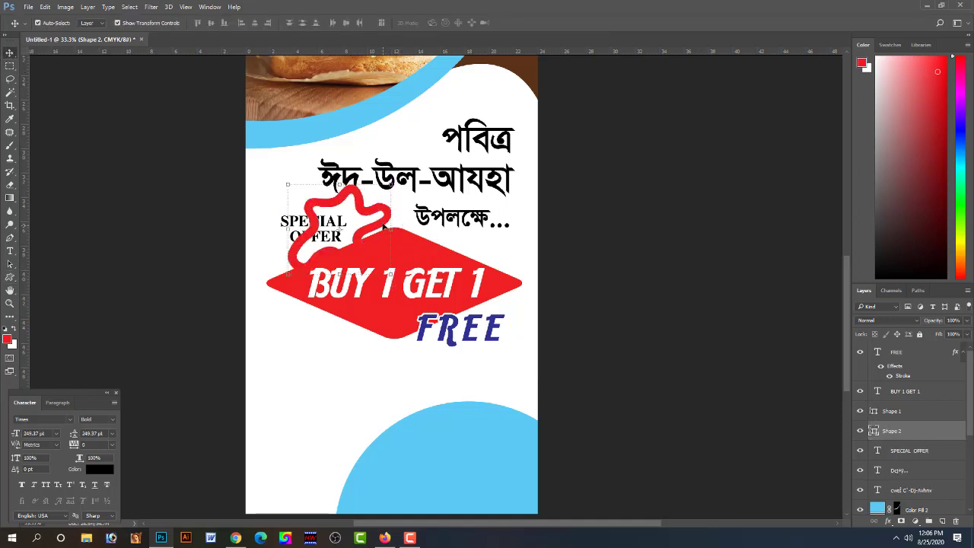
key(ctrl+t)
drag(390, 184, 381, 194)
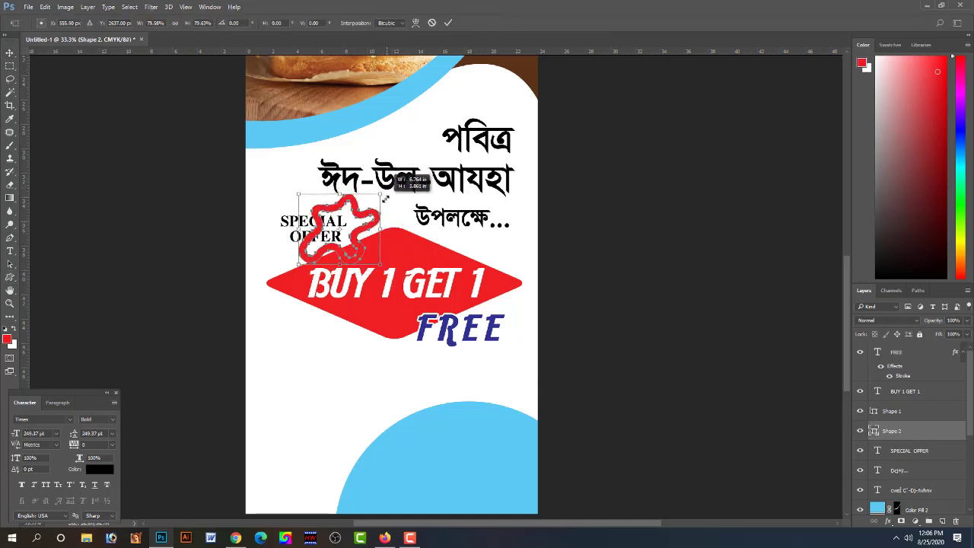
drag(370, 231, 489, 335)
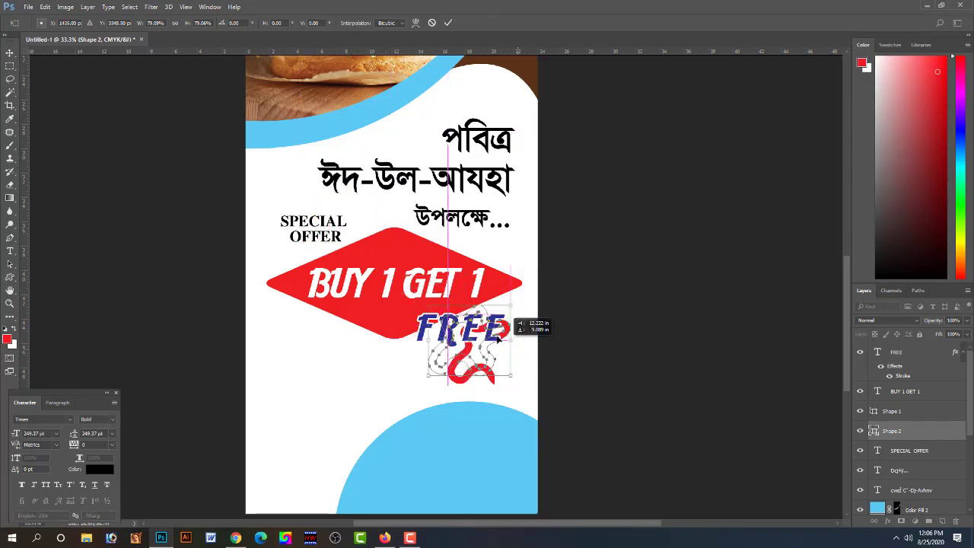
key(Return)
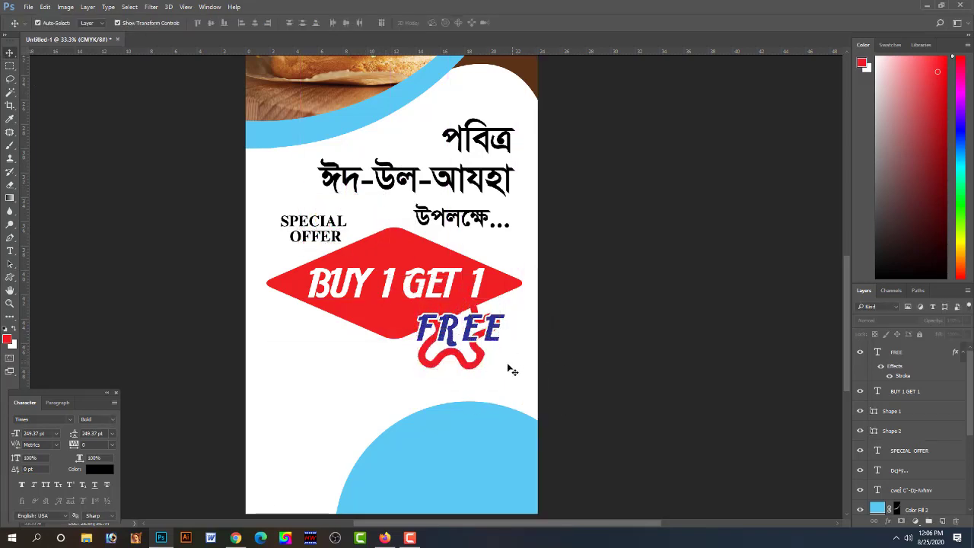
click(597, 356)
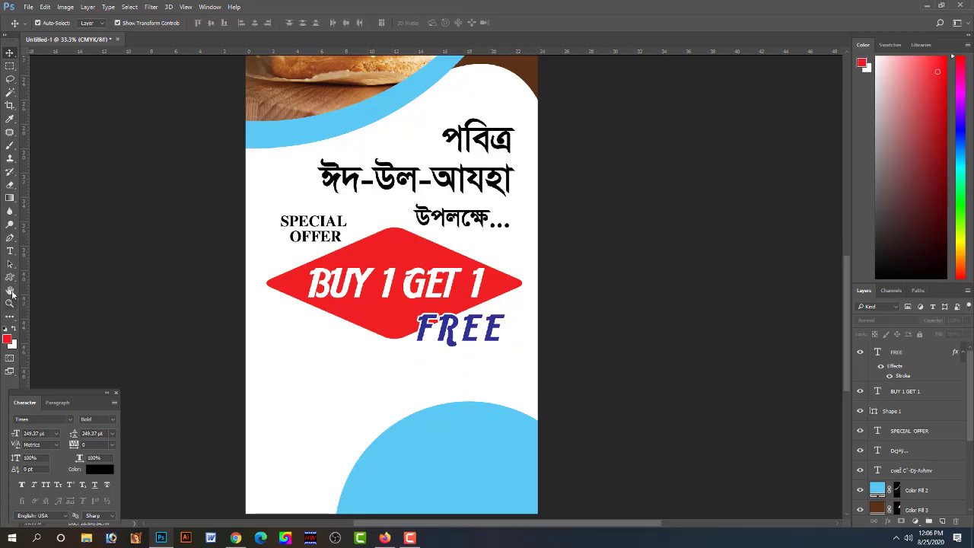
click(10, 278)
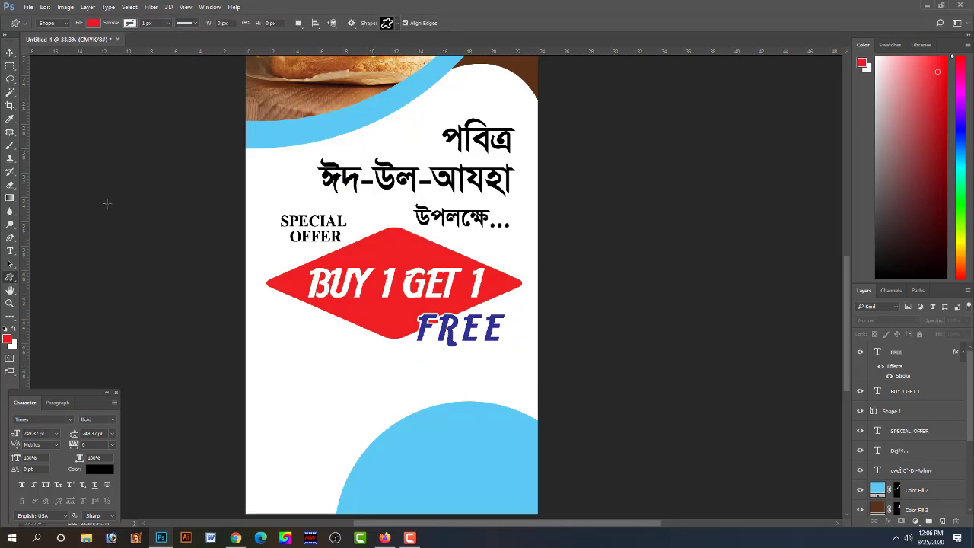
- Scroll the custom shape library down to its sign and arrow section and pick a new shape
click(397, 23)
scroll(392, 318, down, 5)
scroll(393, 318, down, 5)
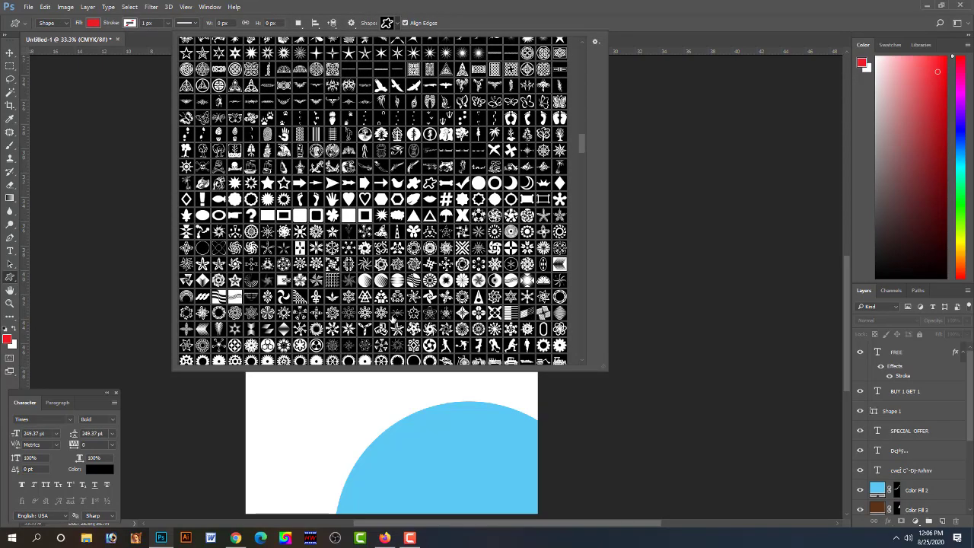
scroll(393, 318, down, 5)
scroll(392, 318, down, 5)
scroll(393, 318, down, 5)
scroll(393, 316, down, 5)
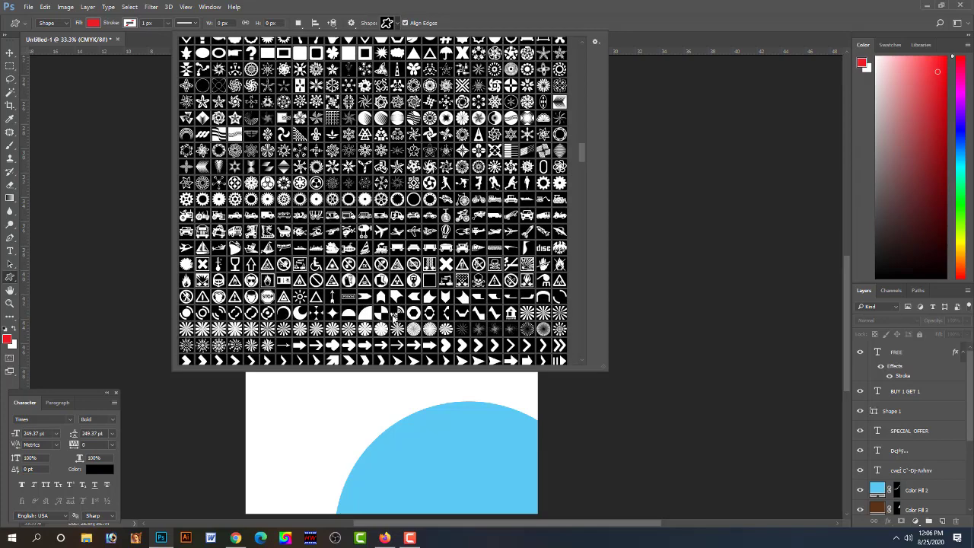
scroll(393, 312, down, 5)
scroll(394, 312, down, 5)
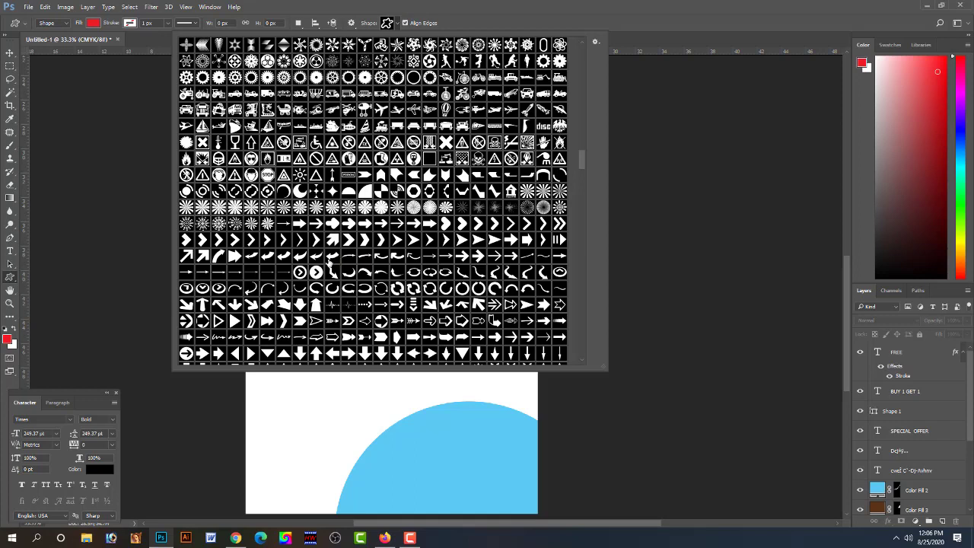
click(479, 193)
- Load the chosen shape and draw it in red over SPECIAL OFFER
double_click(433, 178)
drag(302, 203, 339, 242)
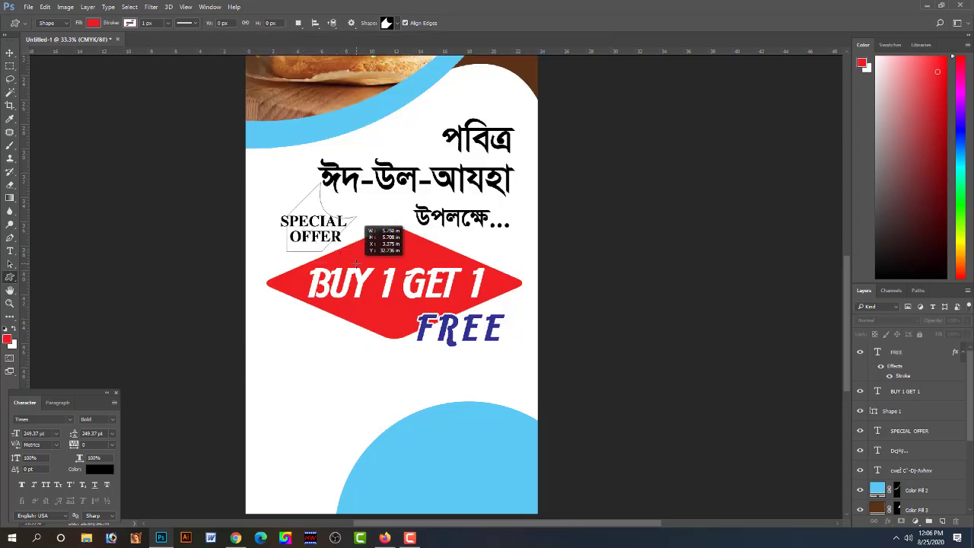
drag(336, 249, 357, 252)
key(alt+space)
key(Escape)
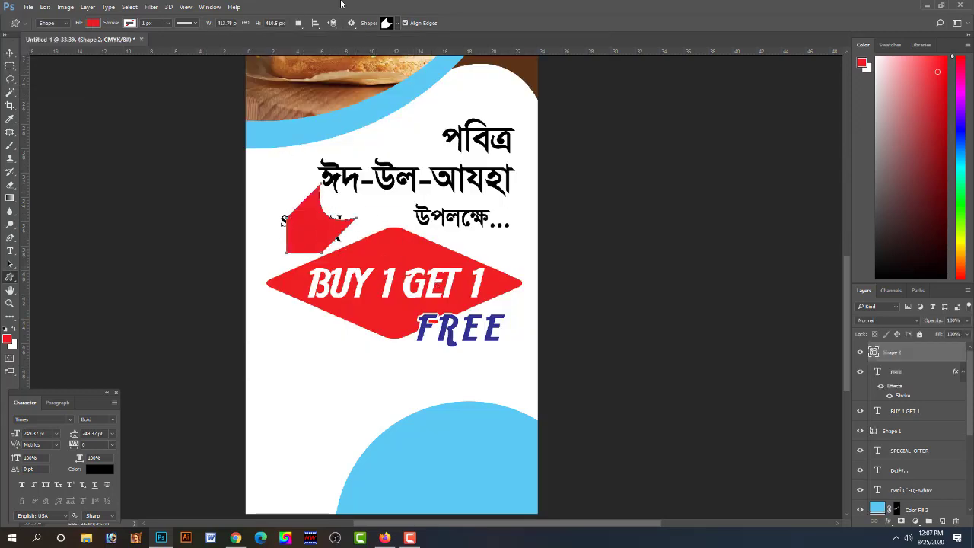
- Rotate the shape about 20°, enlarge it to about 149% behind FREE, then delete it
click(9, 52)
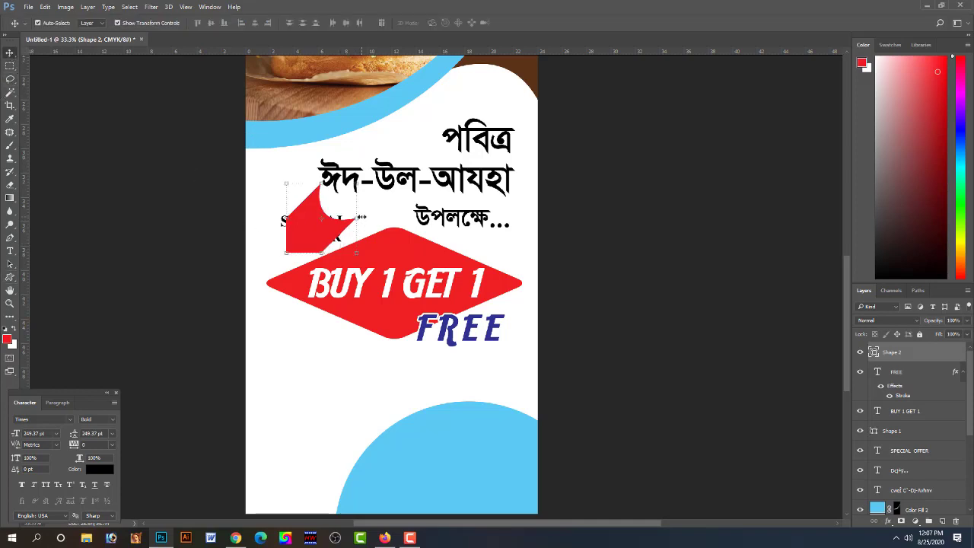
mouse_move(361, 217)
mouse_down()
mouse_move(365, 232)
mouse_move(334, 242)
mouse_up()
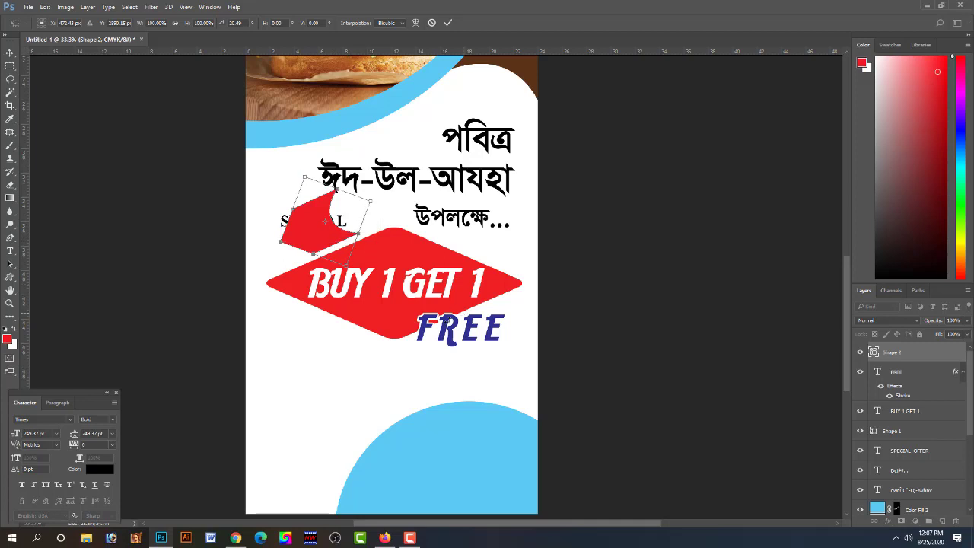
key(Return)
mouse_move(338, 245)
mouse_down()
mouse_move(478, 369)
mouse_move(478, 358)
mouse_up()
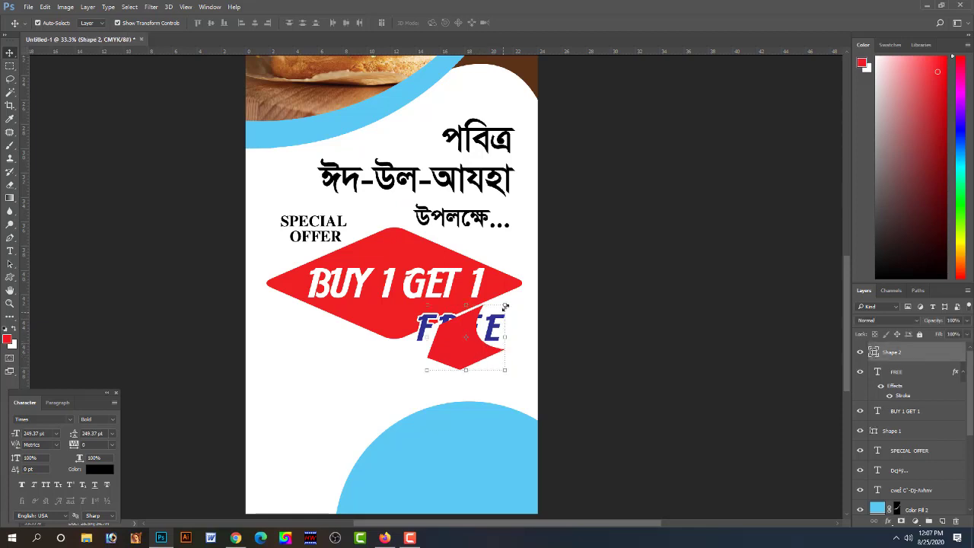
drag(506, 306, 542, 274)
mouse_move(468, 350)
mouse_down()
mouse_move(455, 355)
mouse_move(481, 349)
mouse_up()
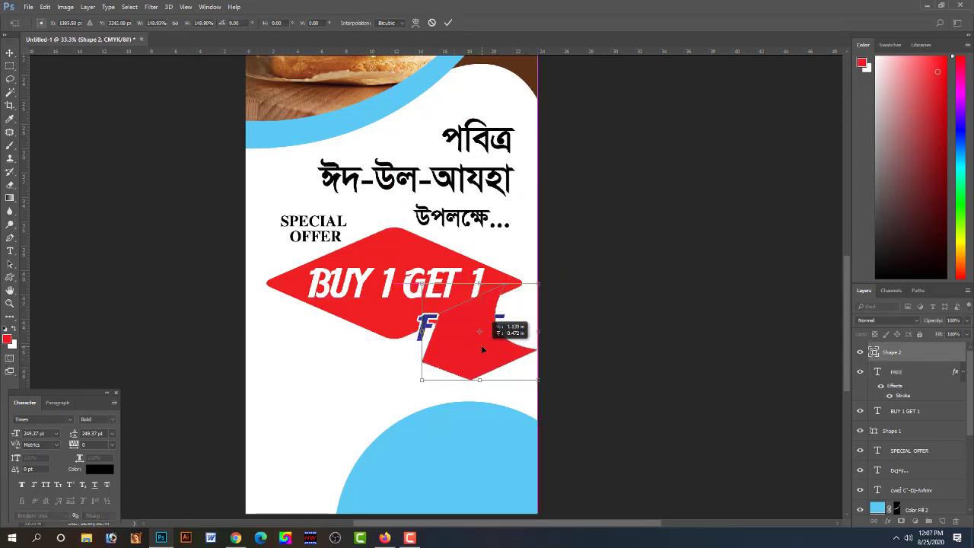
key(Return)
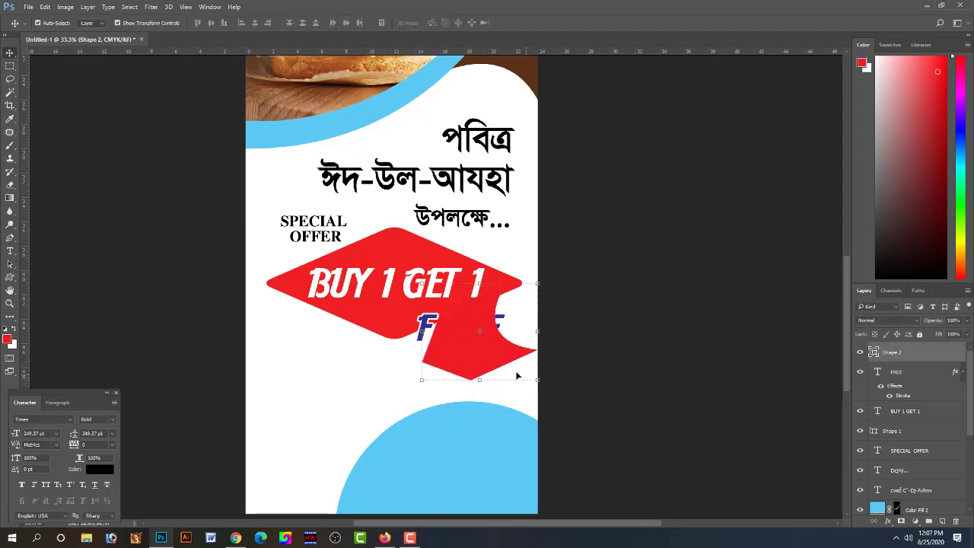
key(Delete)
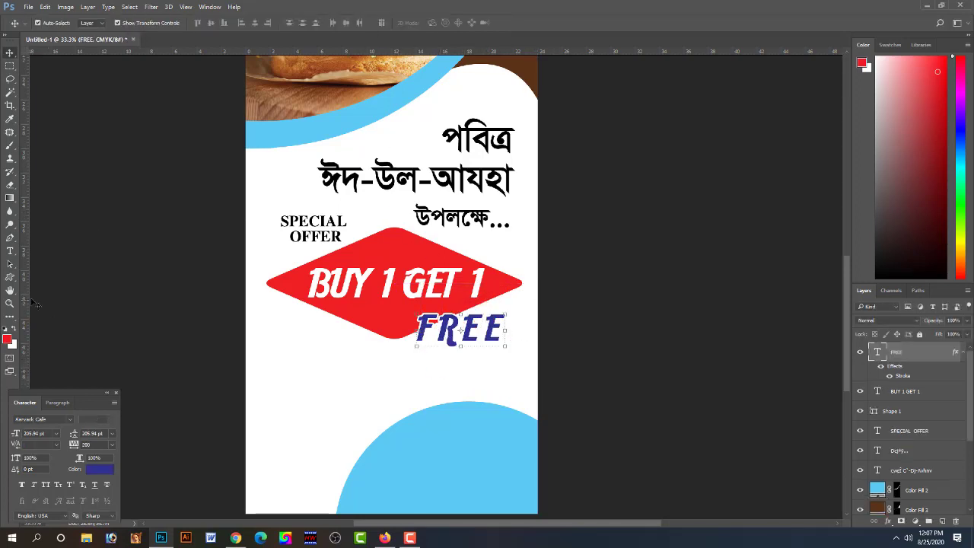
- Browse the whole Custom Shape library, then dismiss it without adding any shape
click(10, 277)
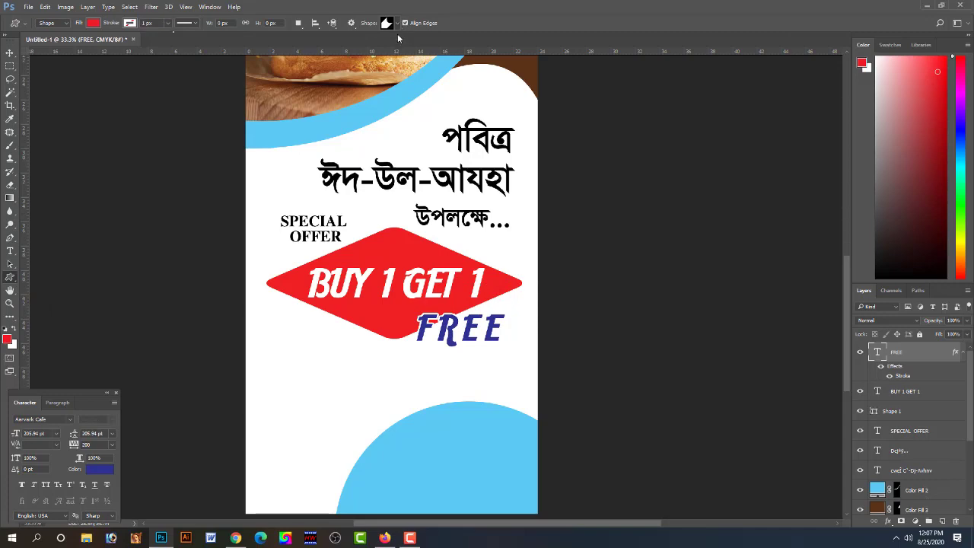
click(393, 23)
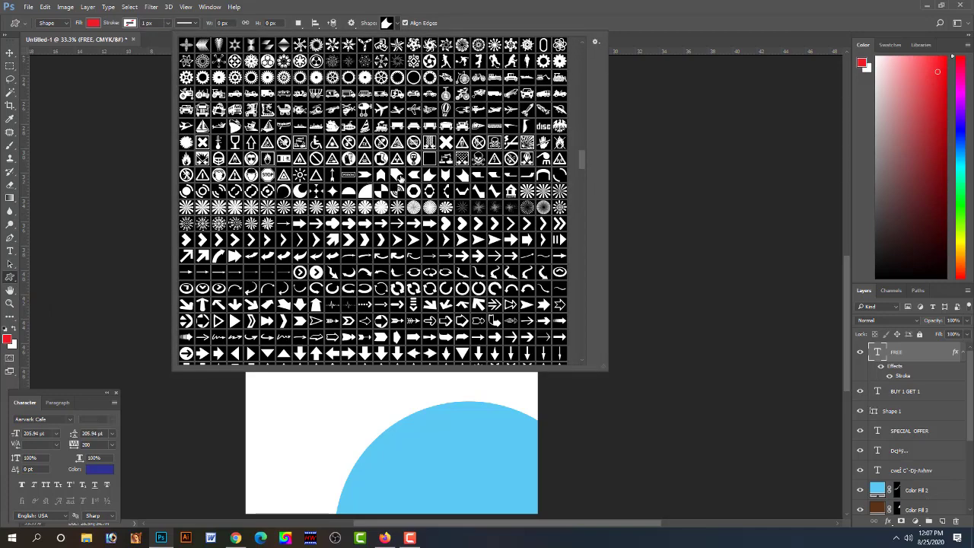
scroll(458, 240, down, 1)
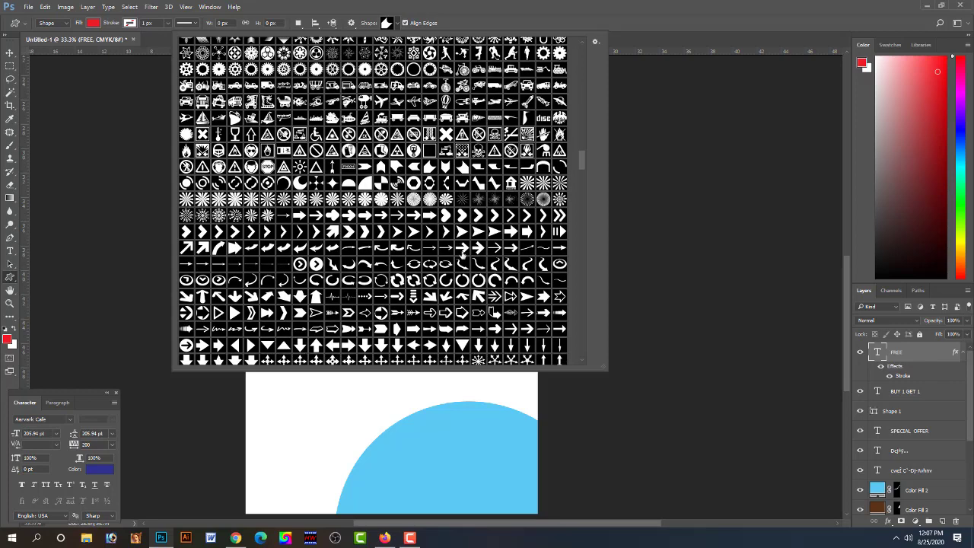
scroll(467, 271, down, 1)
scroll(470, 271, down, 1)
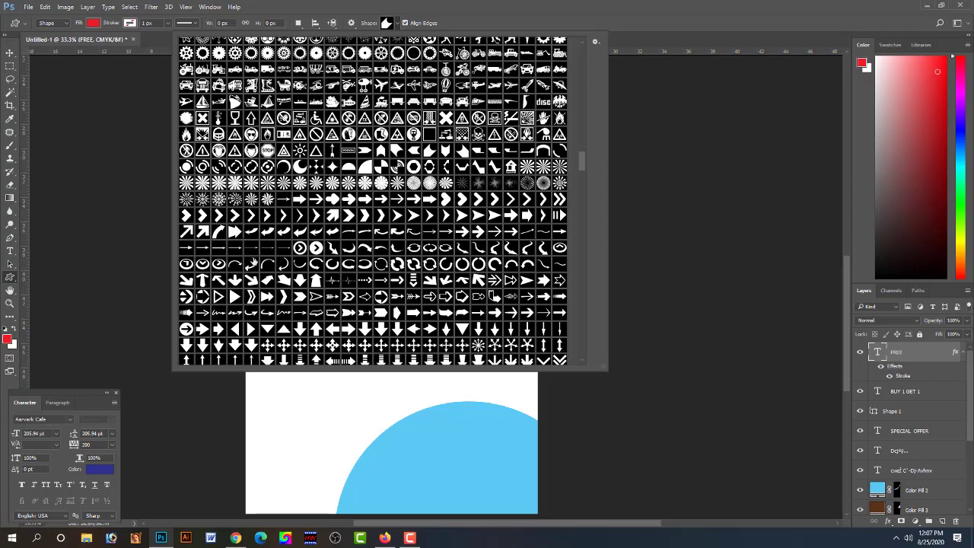
scroll(251, 259, down, 1)
scroll(263, 253, down, 4)
scroll(263, 253, down, 2)
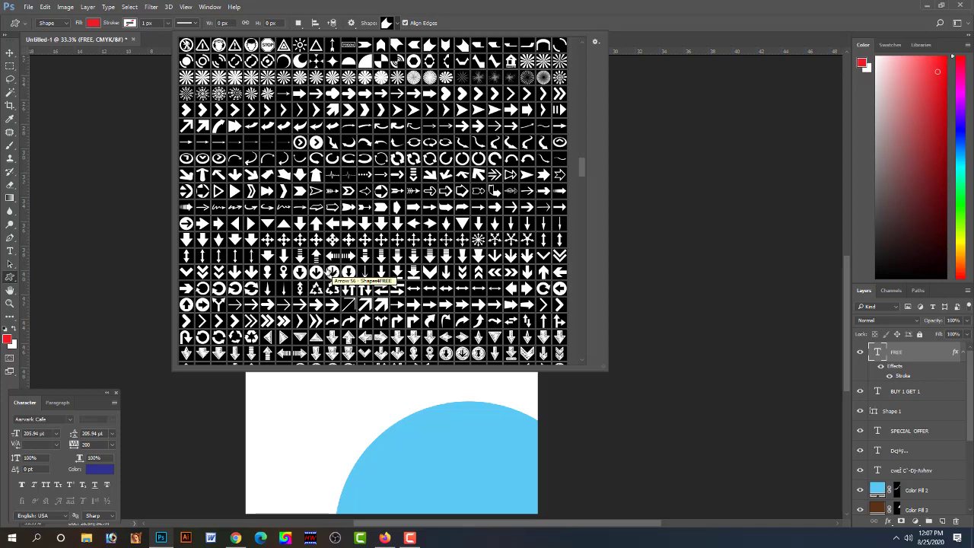
scroll(328, 272, down, 2)
scroll(329, 272, down, 2)
scroll(328, 272, down, 2)
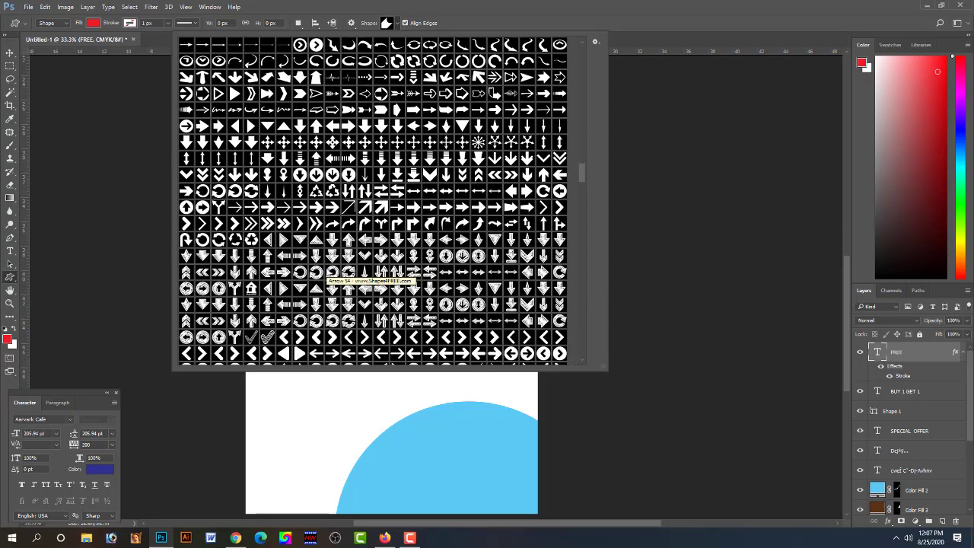
scroll(353, 265, down, 2)
scroll(367, 259, down, 1)
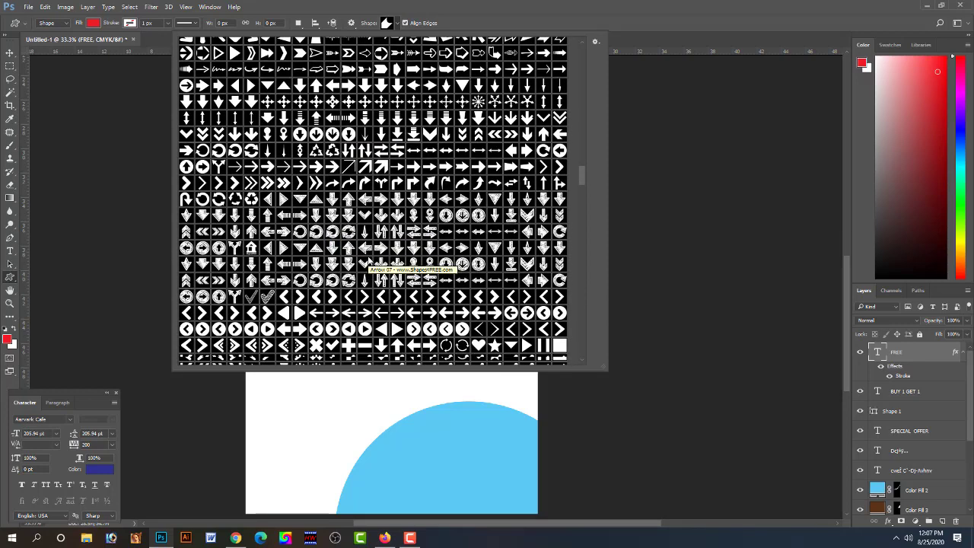
scroll(366, 258, down, 2)
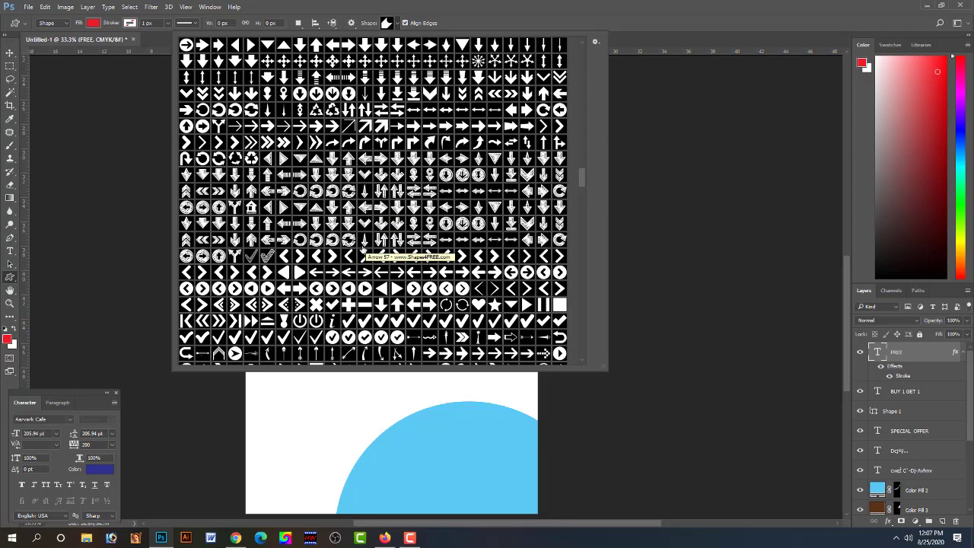
scroll(364, 249, down, 2)
scroll(364, 250, down, 2)
scroll(364, 249, down, 2)
scroll(364, 249, down, 2)
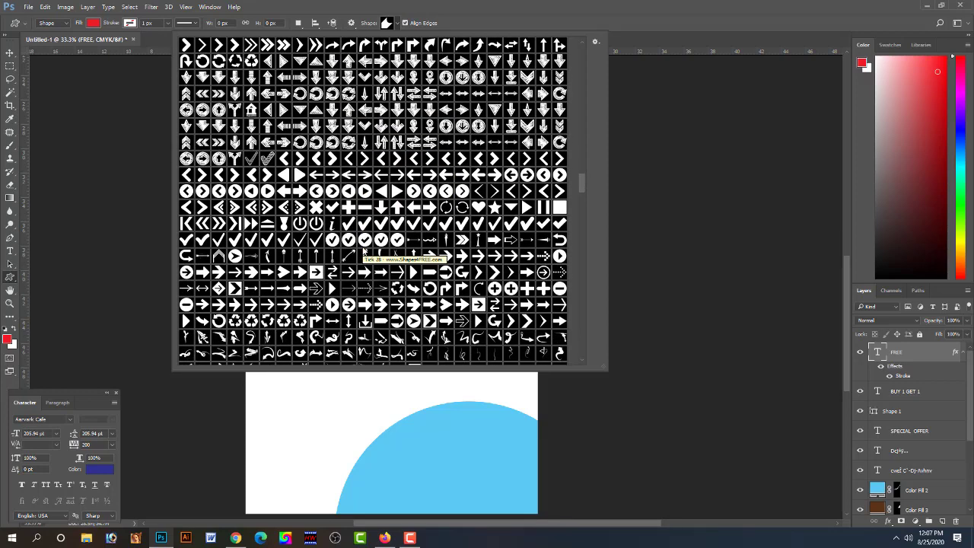
scroll(364, 249, down, 2)
scroll(364, 249, down, 2)
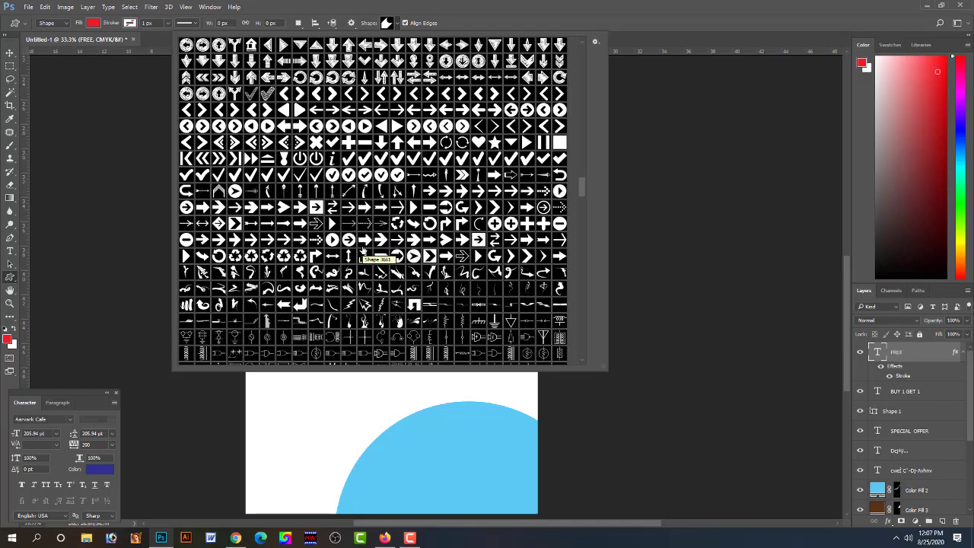
scroll(373, 250, down, 4)
scroll(384, 249, down, 4)
scroll(395, 248, down, 2)
scroll(395, 249, down, 3)
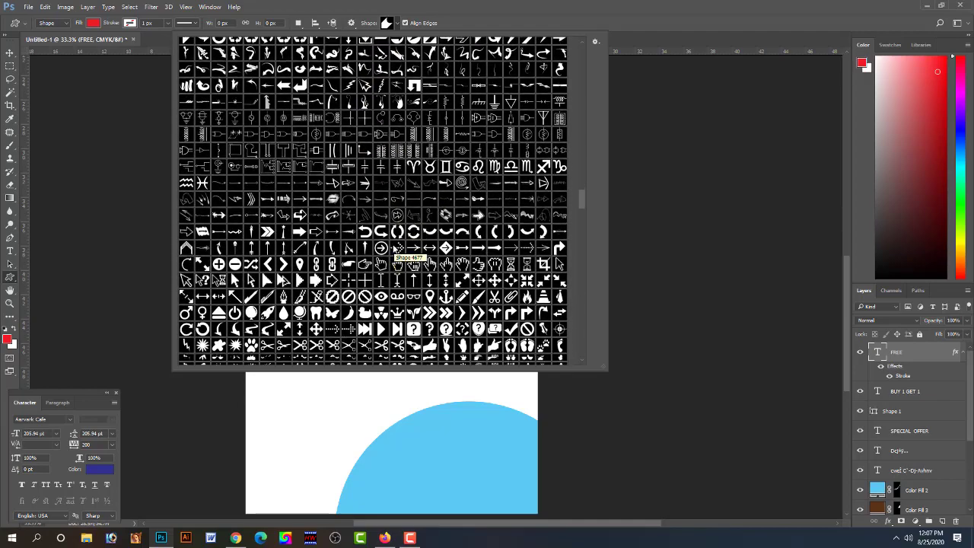
scroll(394, 248, down, 3)
scroll(396, 249, down, 3)
scroll(395, 248, down, 3)
scroll(395, 249, down, 3)
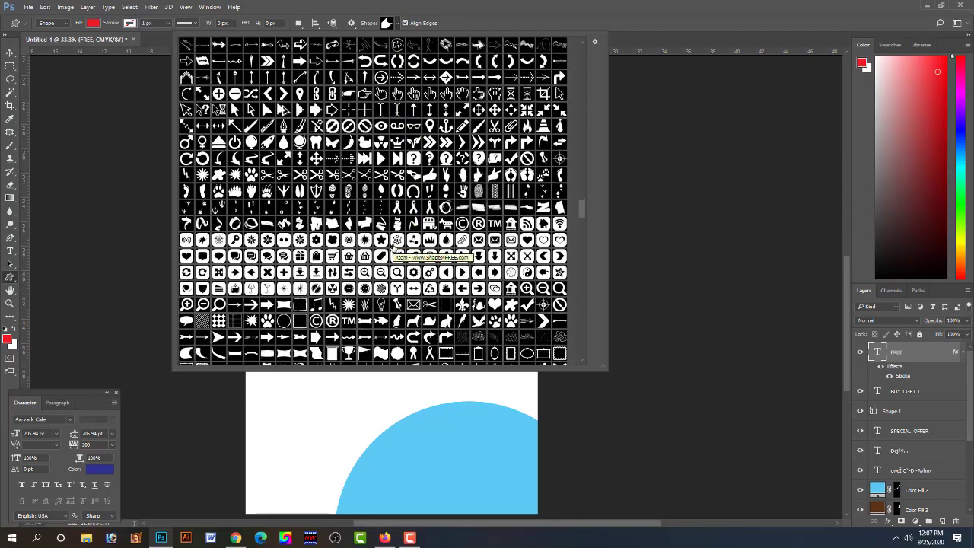
scroll(396, 249, down, 3)
scroll(395, 248, down, 2)
scroll(395, 248, down, 2)
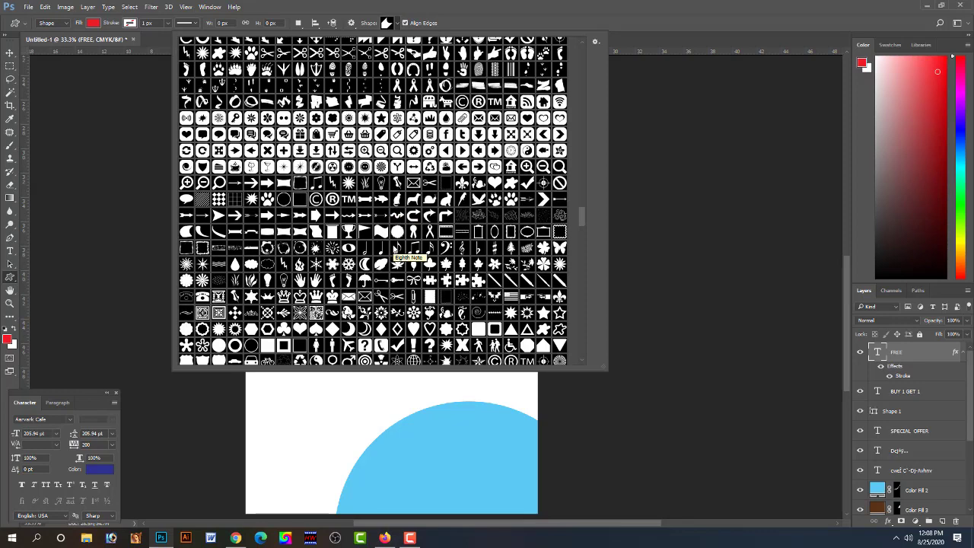
scroll(395, 248, down, 2)
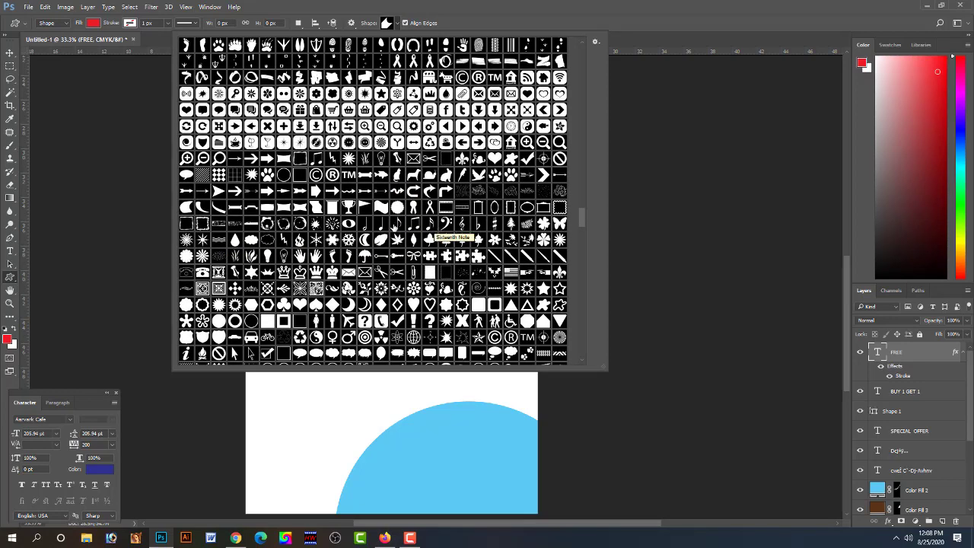
scroll(357, 226, down, 4)
scroll(355, 225, down, 3)
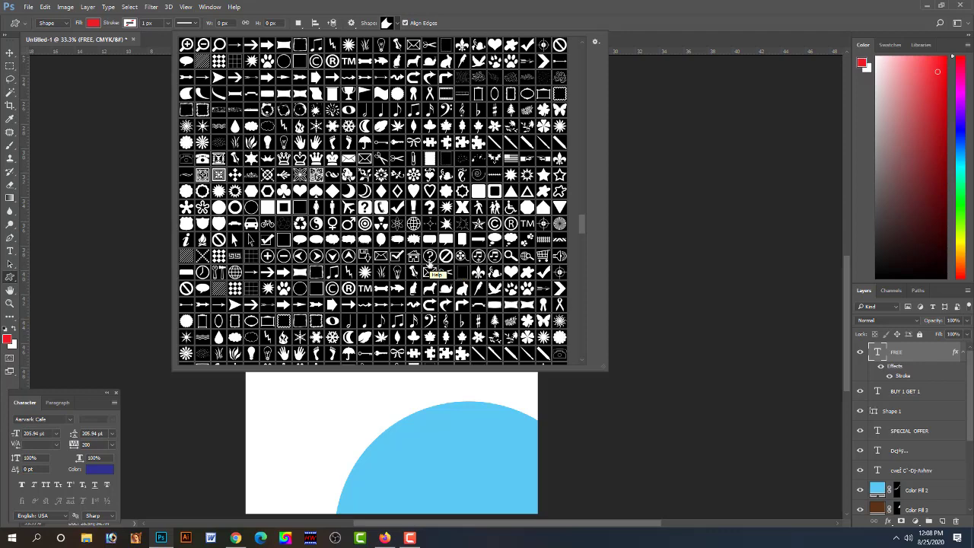
scroll(411, 263, down, 2)
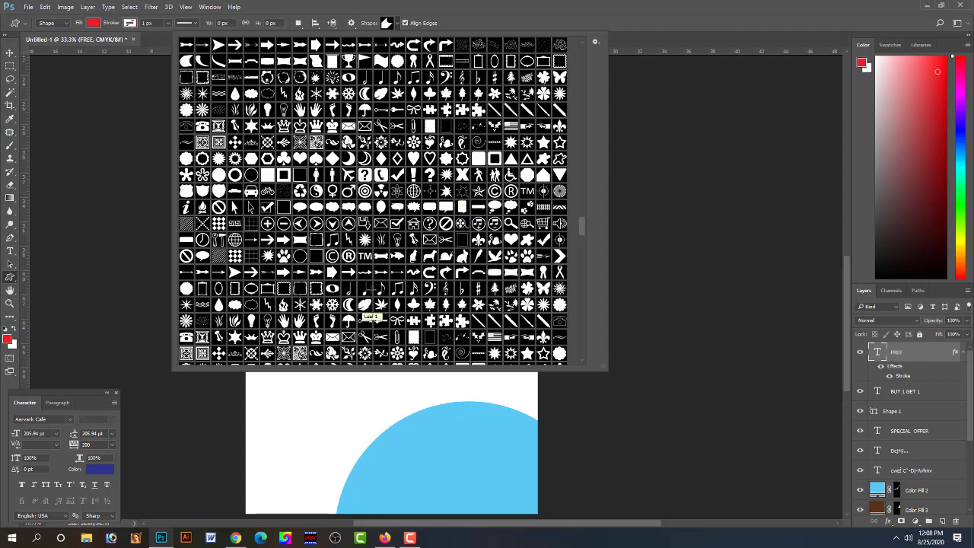
click(358, 309)
- Move SPECIAL OFFER right onto the diamond's edge, bring it to front, and add a stroke
click(10, 51)
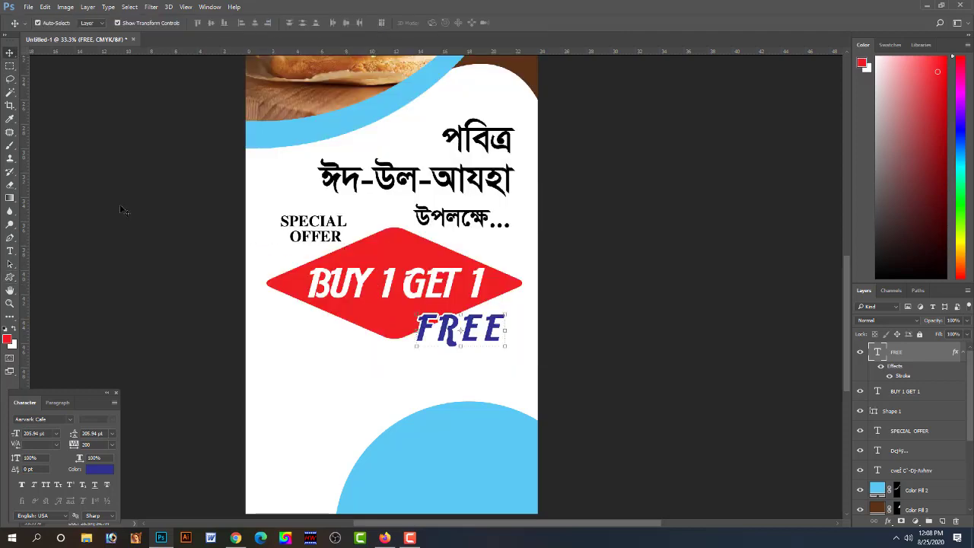
click(198, 270)
drag(335, 222, 355, 231)
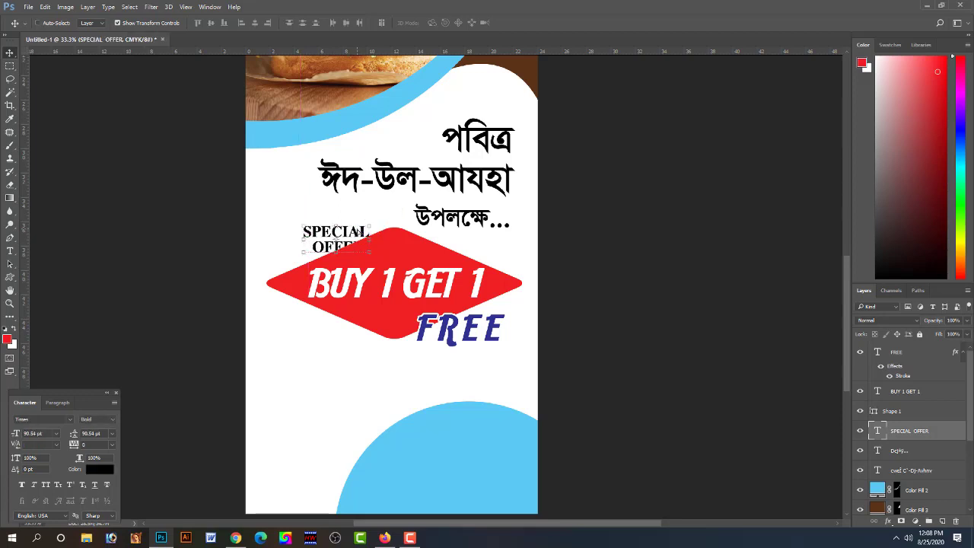
key(ctrl+shift+bracketright)
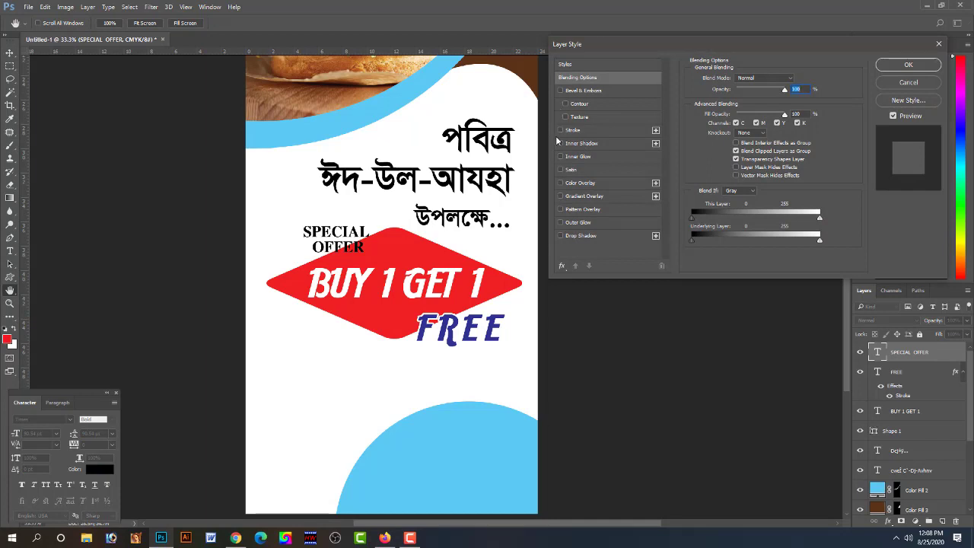
click(569, 131)
key(Return)
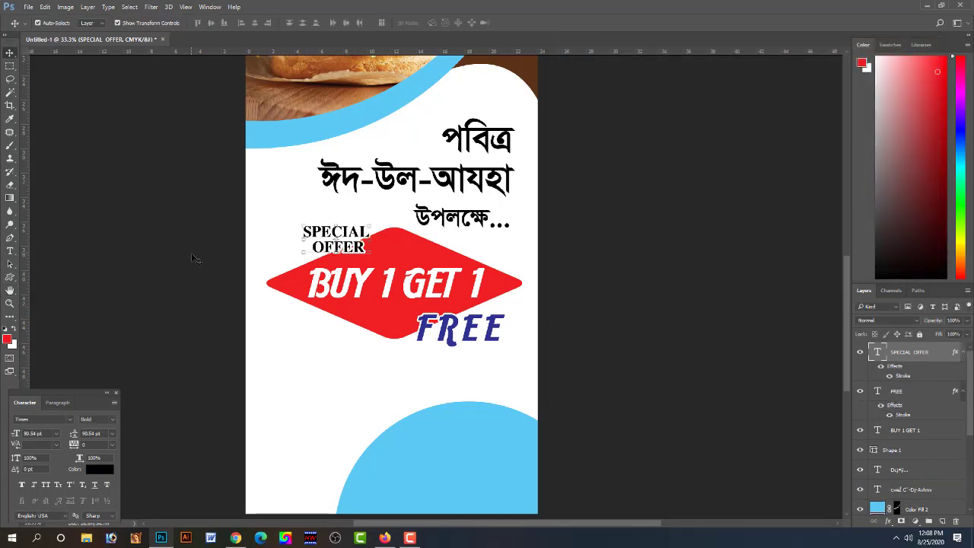
drag(358, 243, 386, 237)
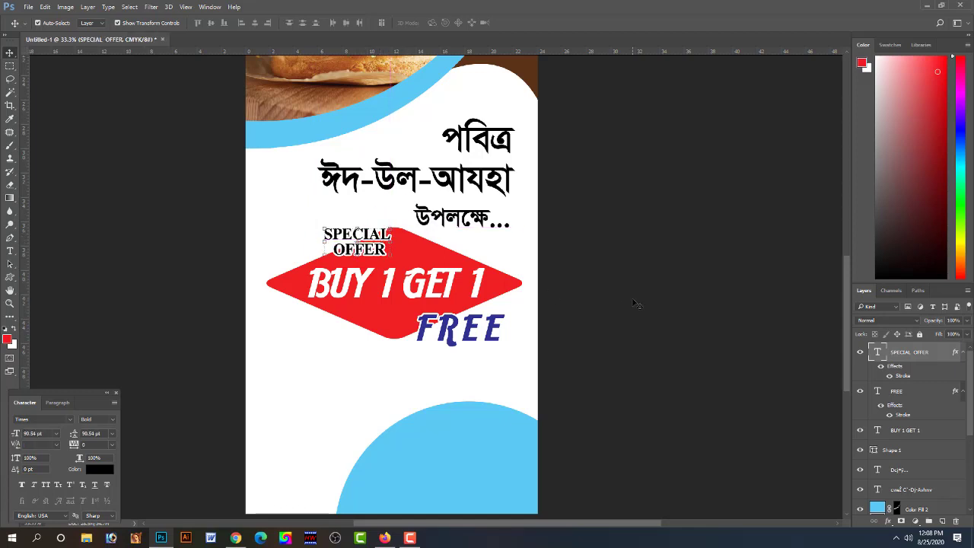
- Move the whole offer block lower on the poster and select the red diamond
mouse_move(478, 365)
mouse_down()
mouse_move(374, 217)
mouse_move(370, 263)
mouse_up()
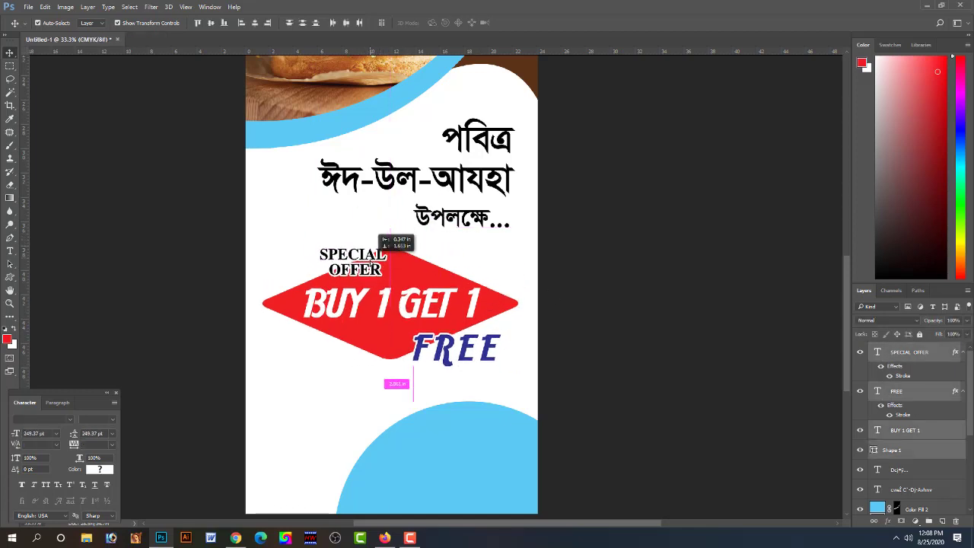
click(596, 318)
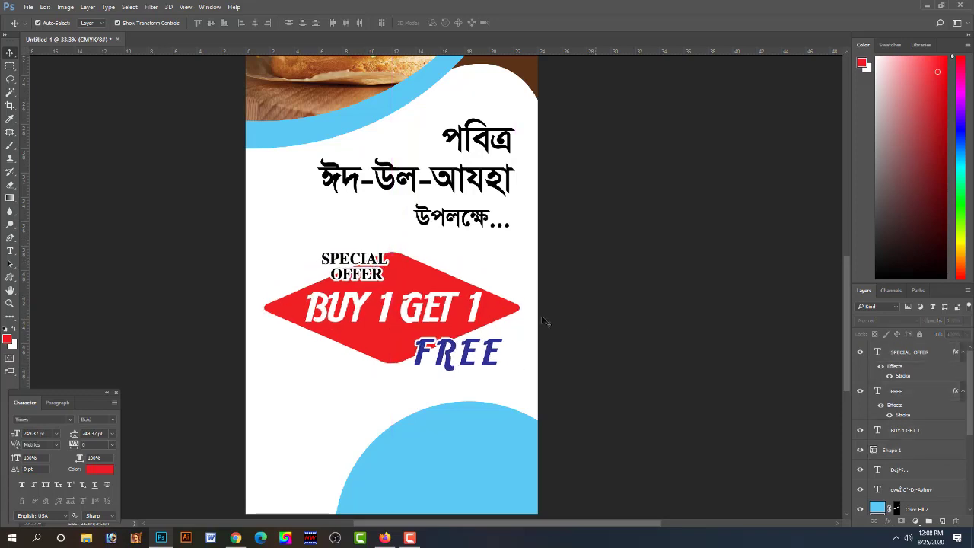
click(511, 309)
click(526, 310)
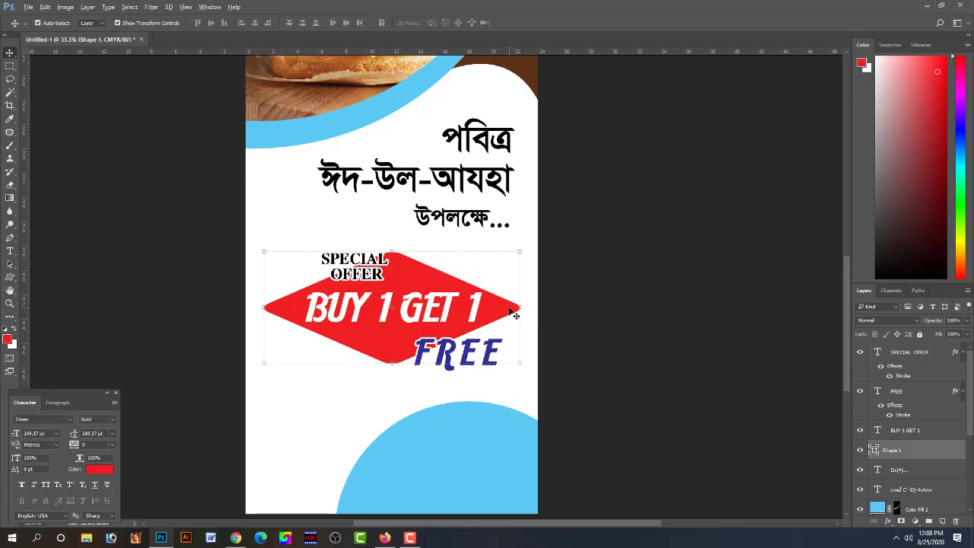
- Duplicate the red diamond, rotate the copy about -14°, and send it behind all layers
key(ctrl+j)
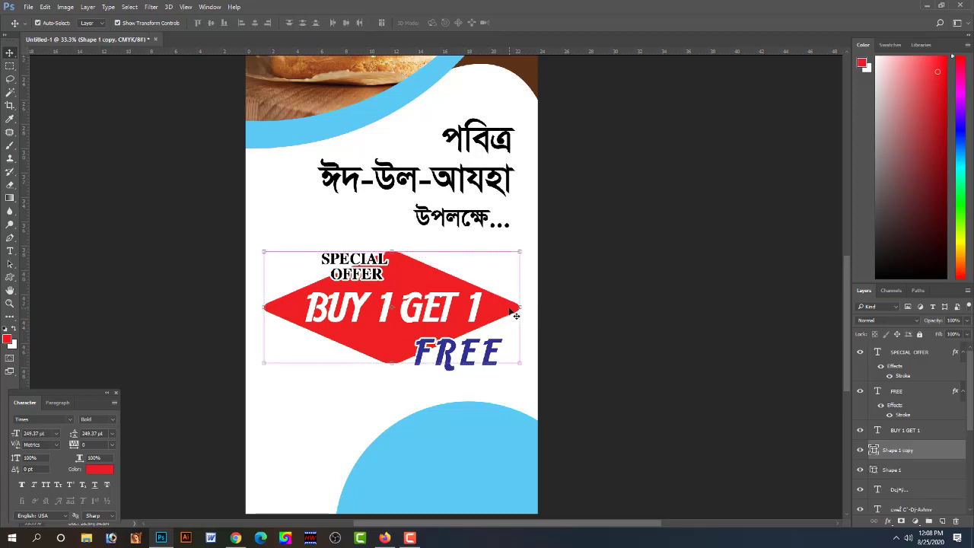
key(Up)
key(Up)
key(Up)
key(Up)
key(Up)
key(Up)
key(Up)
key(Up)
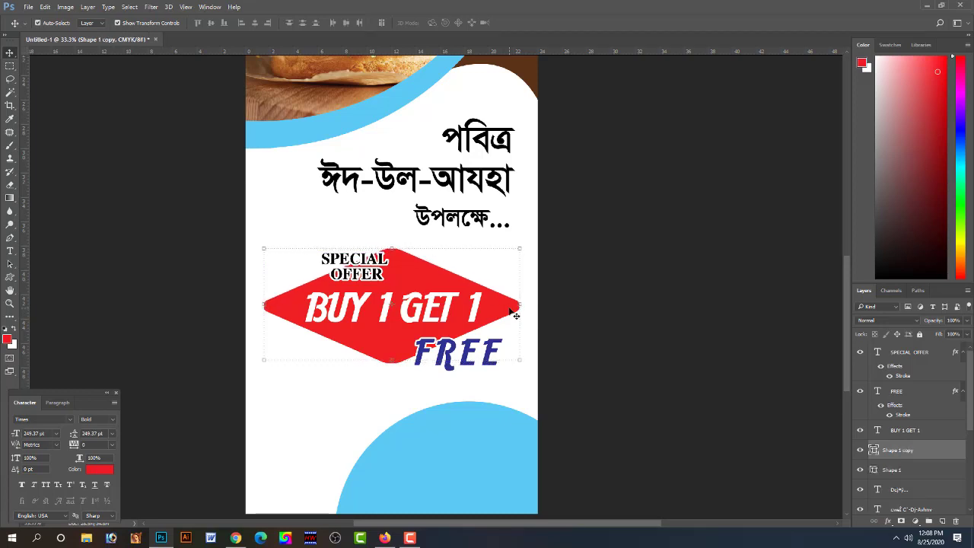
drag(525, 246, 517, 208)
key(Return)
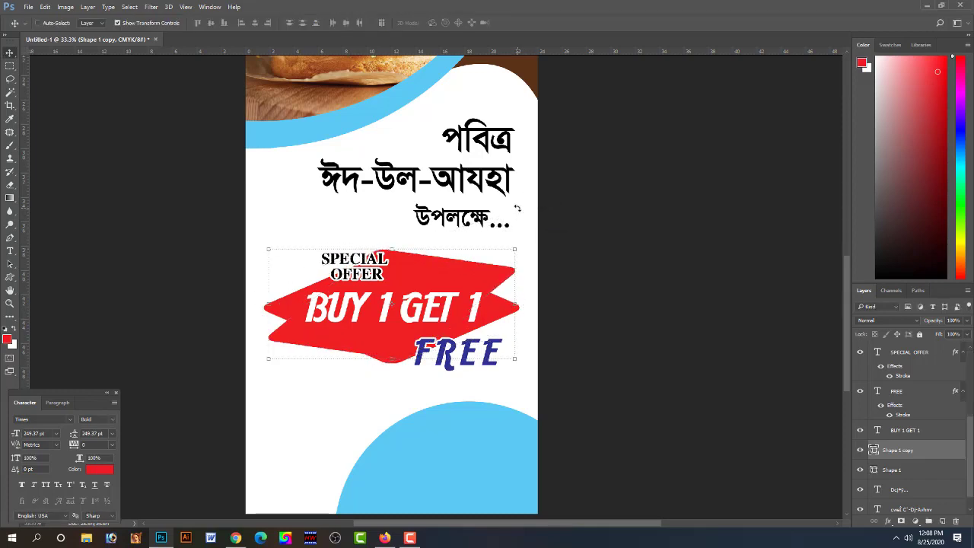
key(ctrl+shift+bracketleft)
- Fill the tilted diamond copy with a trial dark blue
double_click(874, 504)
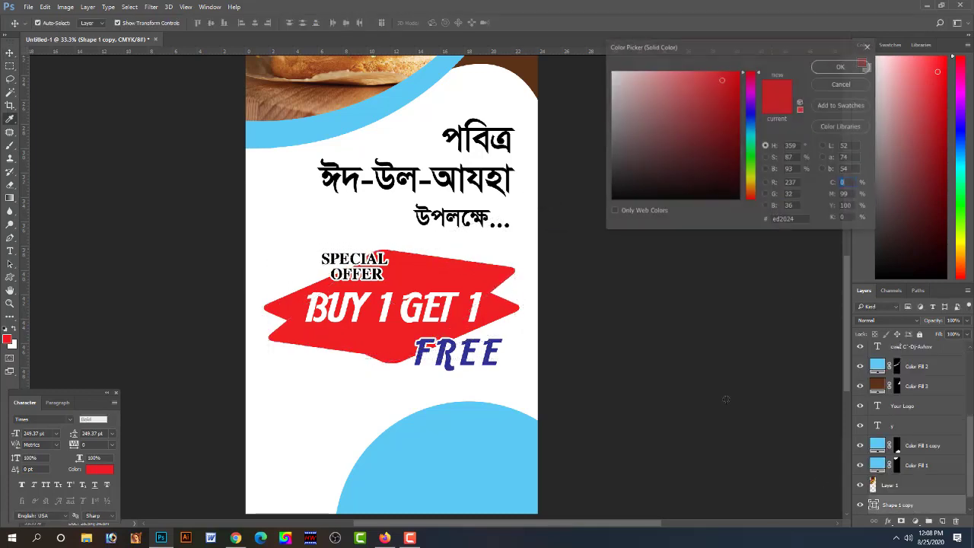
text(100)
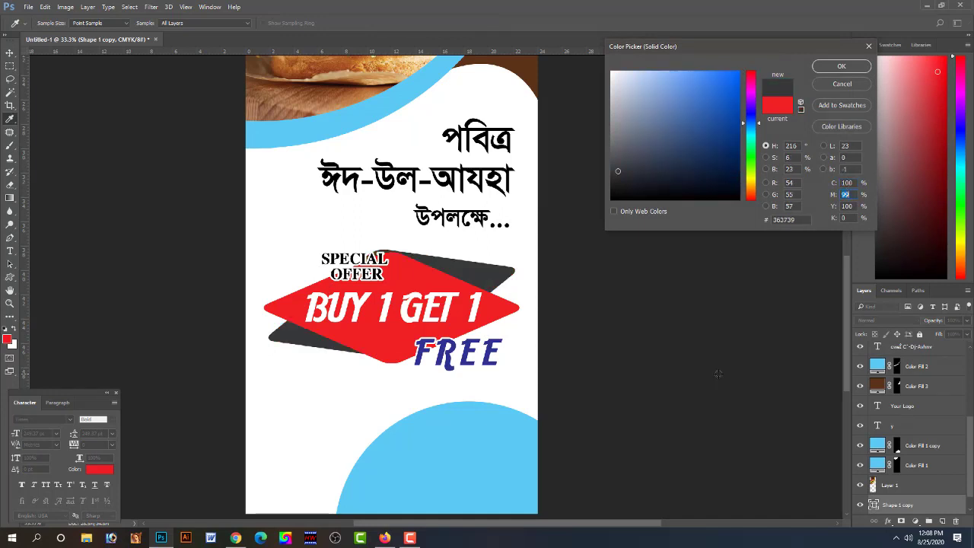
text(100)
key(Tab)
text(0)
key(Return)
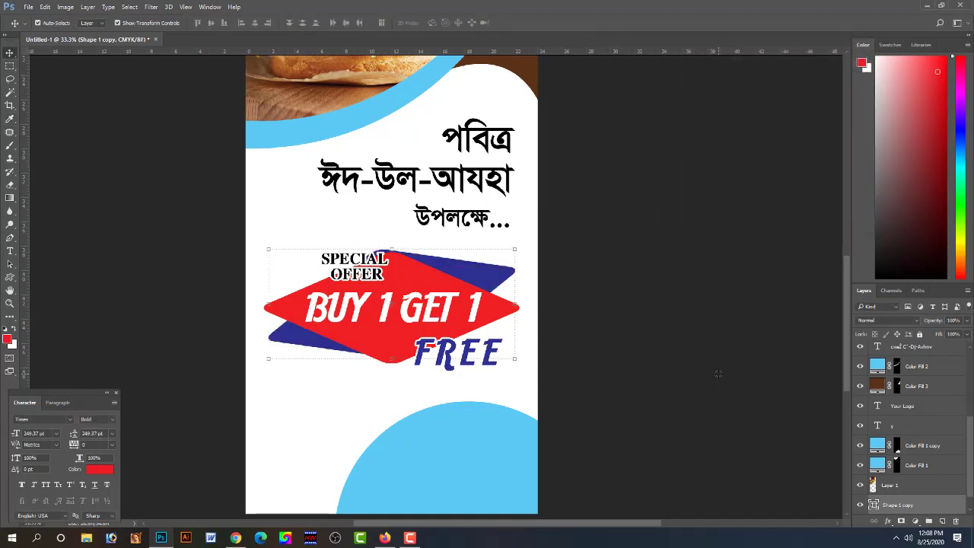
- Recolour the diamond copy dark red 670204 by sampling the main diamond's red and darkening it
click(506, 283)
double_click(874, 505)
click(504, 310)
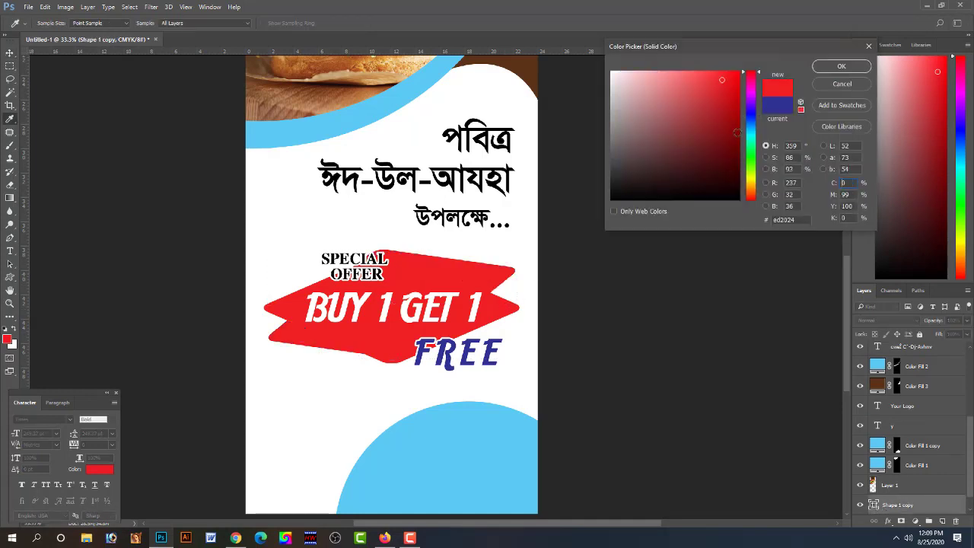
drag(737, 133, 736, 147)
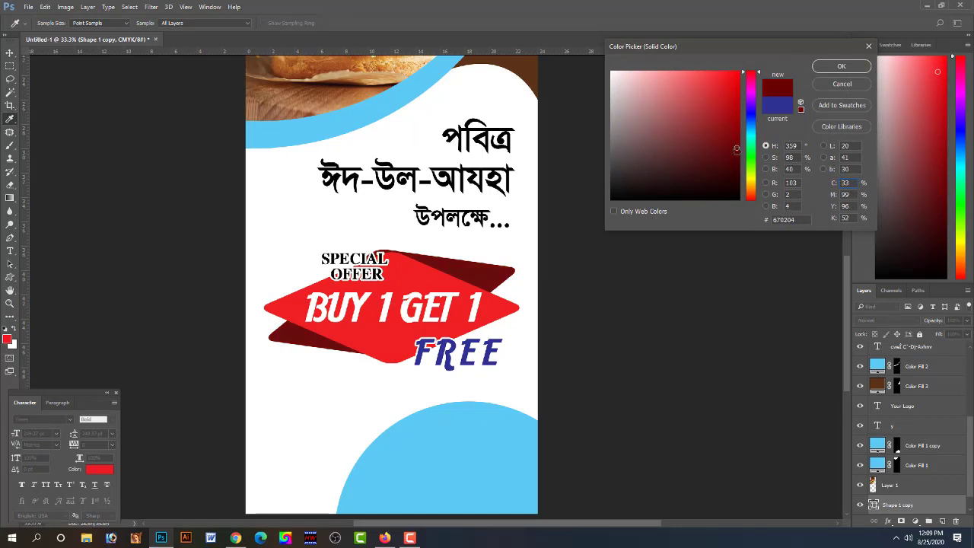
key(Return)
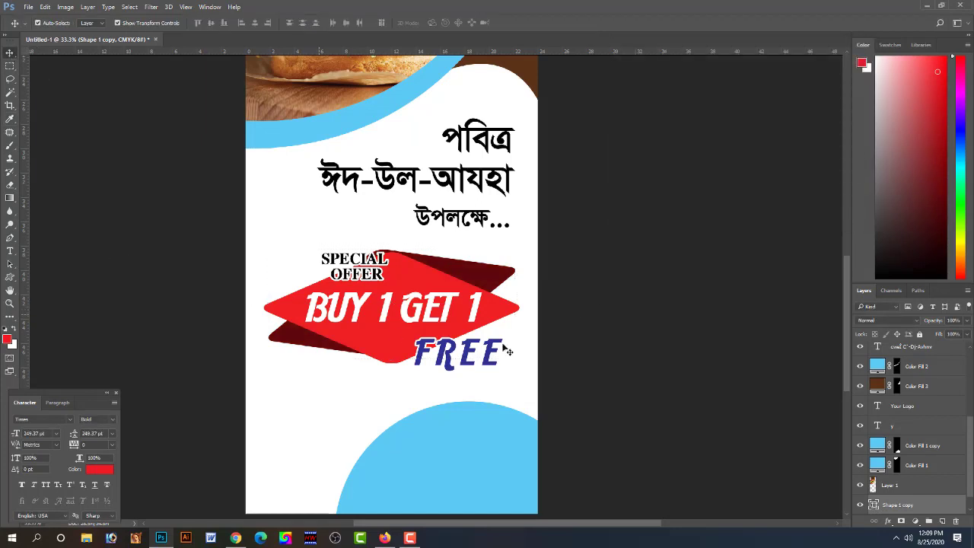
click(515, 311)
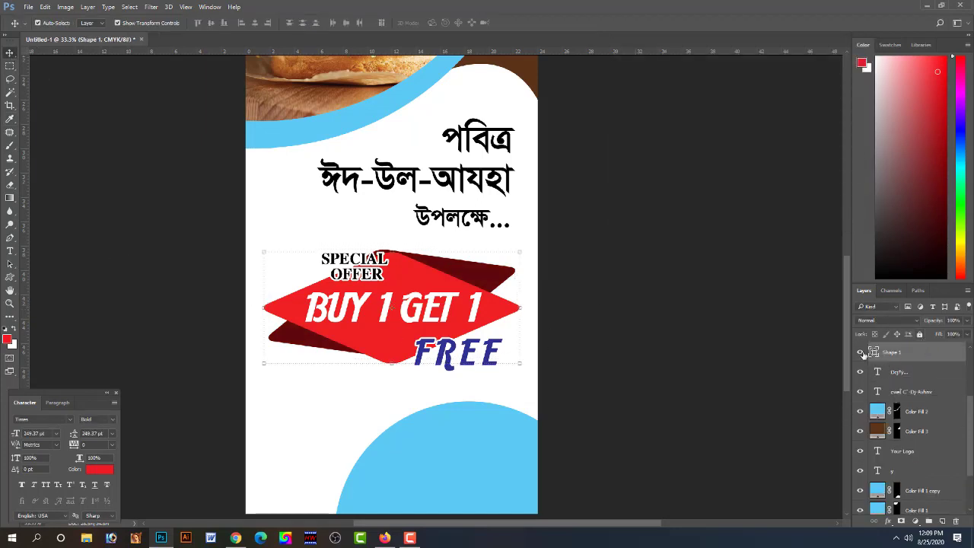
- Give the red diamond a 24 px white stroke and 65 px drop shadow, then nudge FREE right
double_click(863, 354)
click(563, 132)
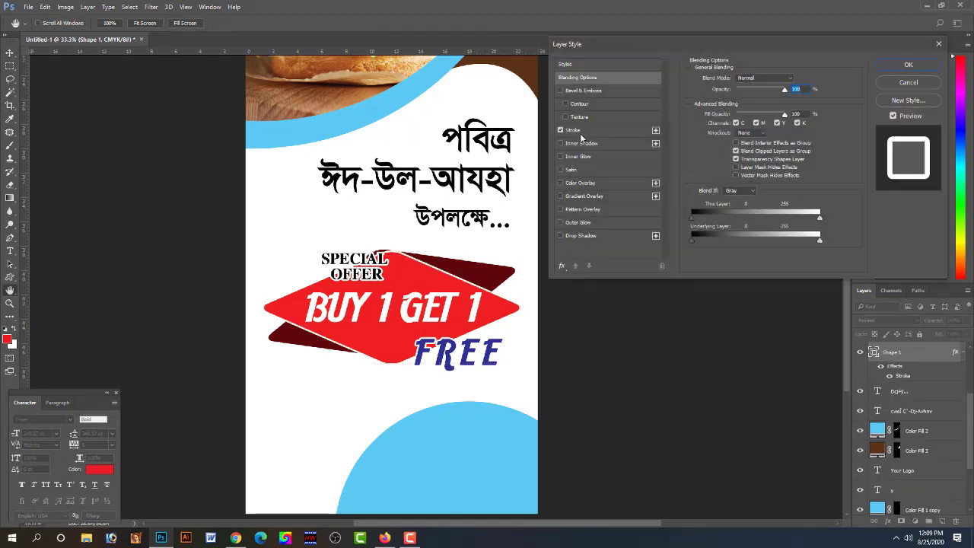
drag(732, 78, 737, 80)
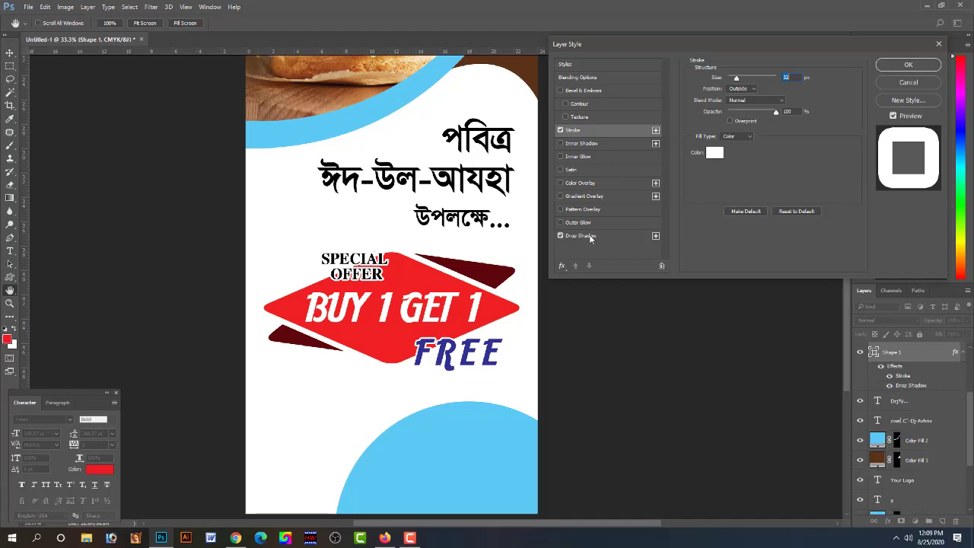
click(586, 236)
drag(735, 145, 743, 145)
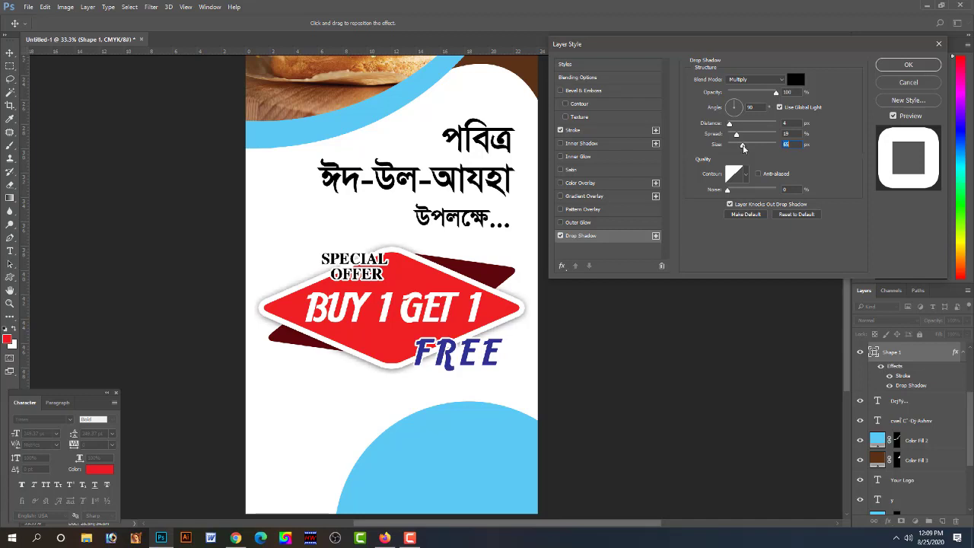
key(Return)
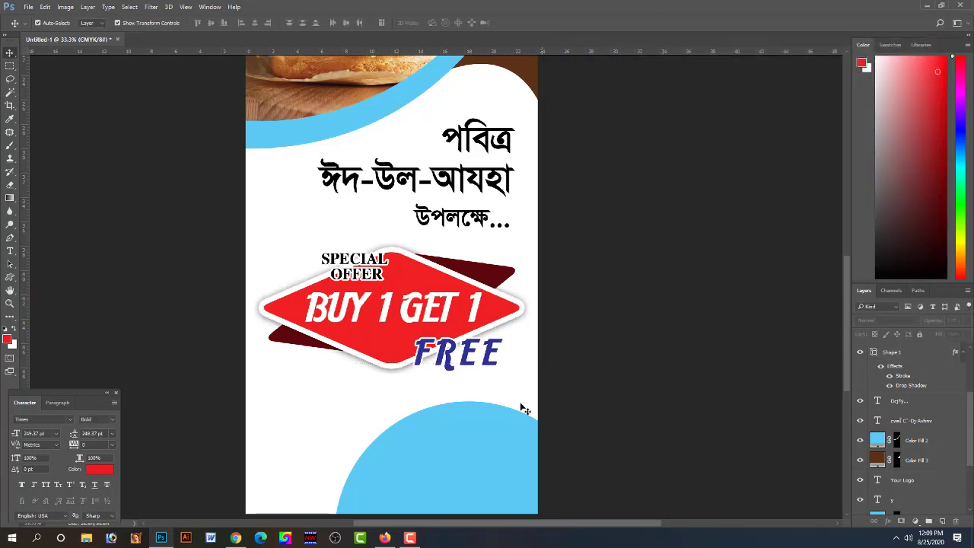
drag(491, 357, 493, 352)
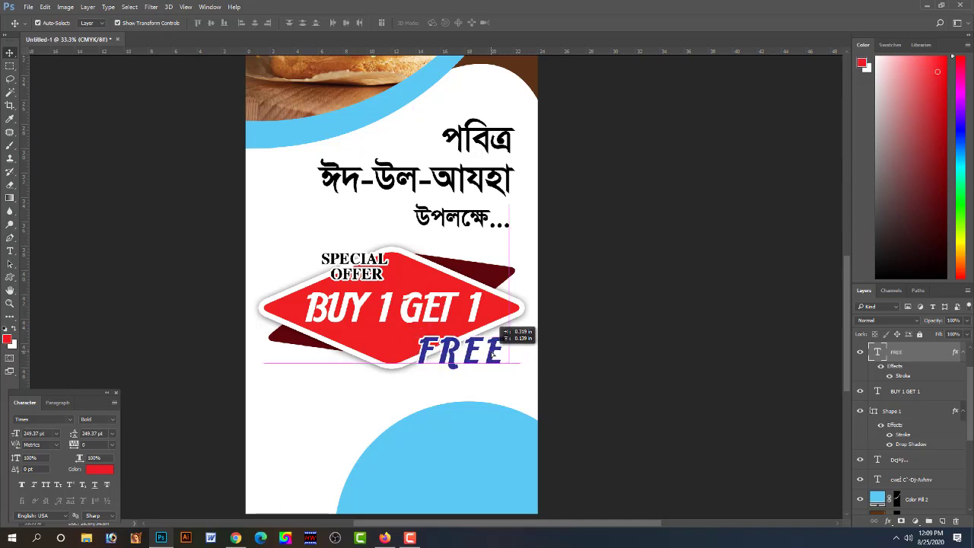
- Zoom in and scale the BUY 1 GET 1 text down slightly
ctrl+click(487, 354)
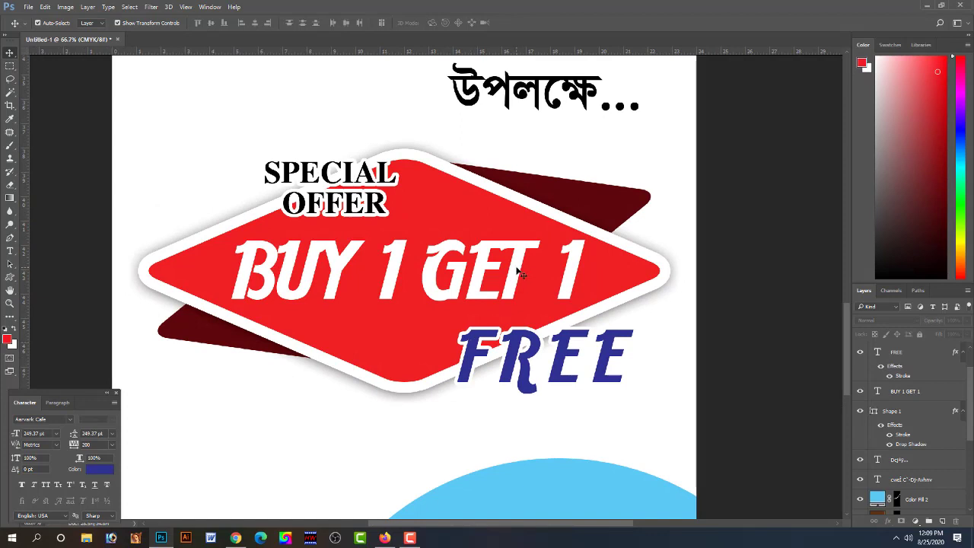
click(521, 274)
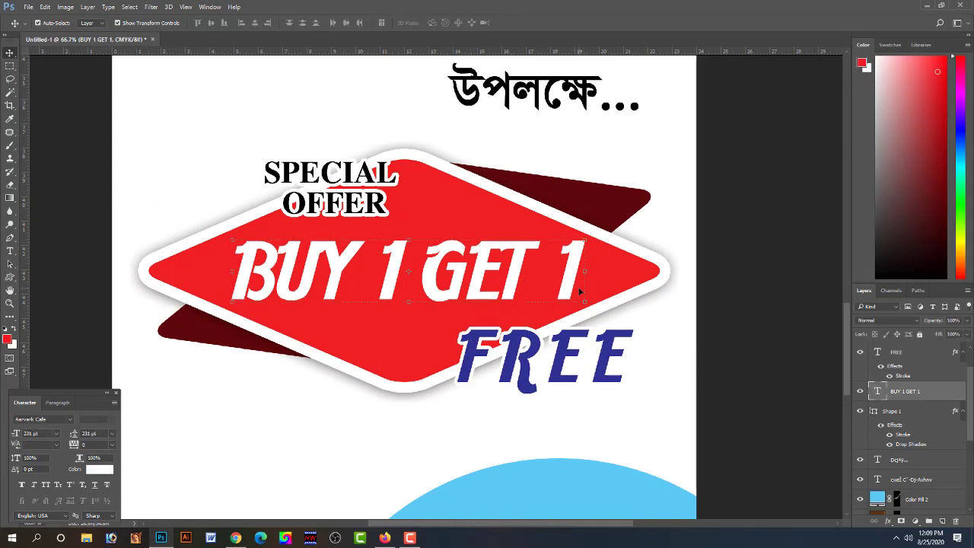
key(ctrl+t)
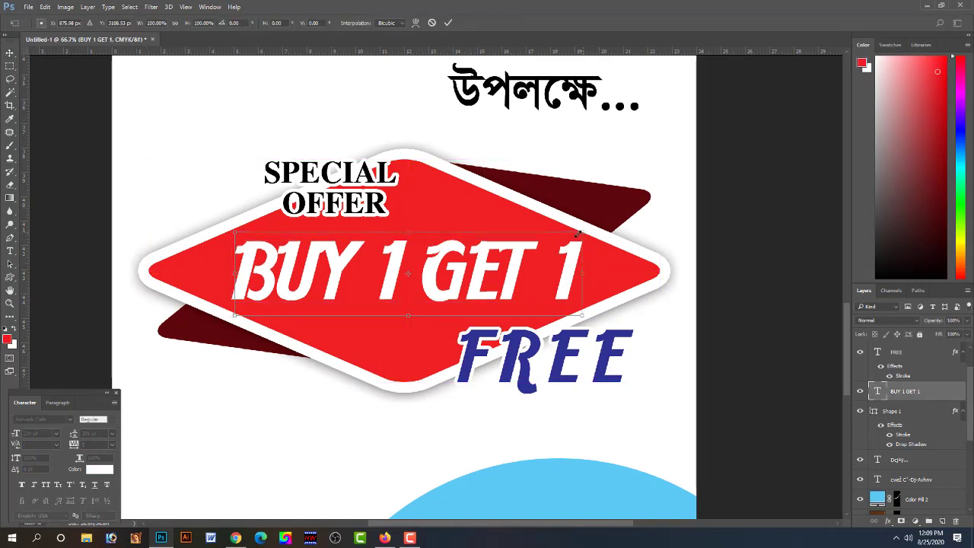
drag(578, 234, 575, 242)
key(Return)
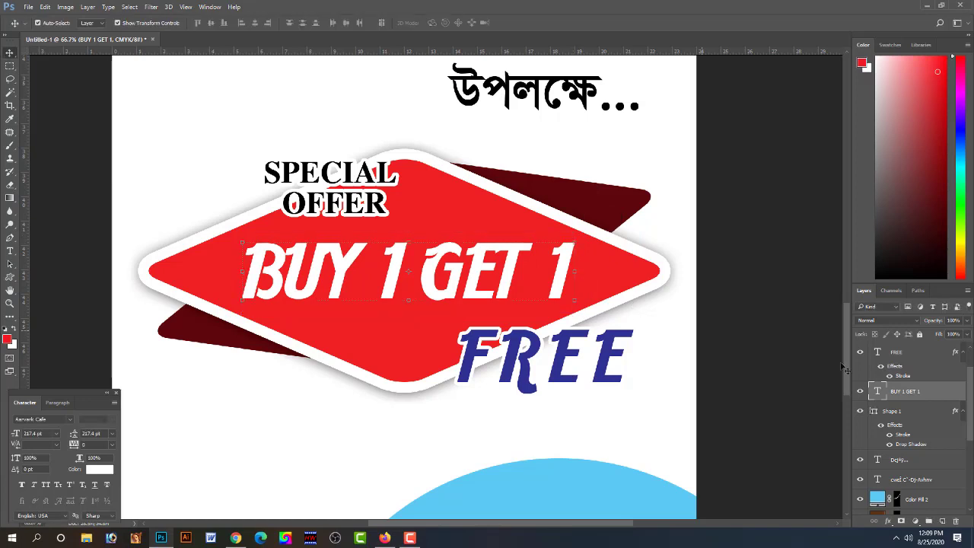
- Try a dark red outline on BUY 1 GET 1 in Layer Style, then discard it
double_click(944, 391)
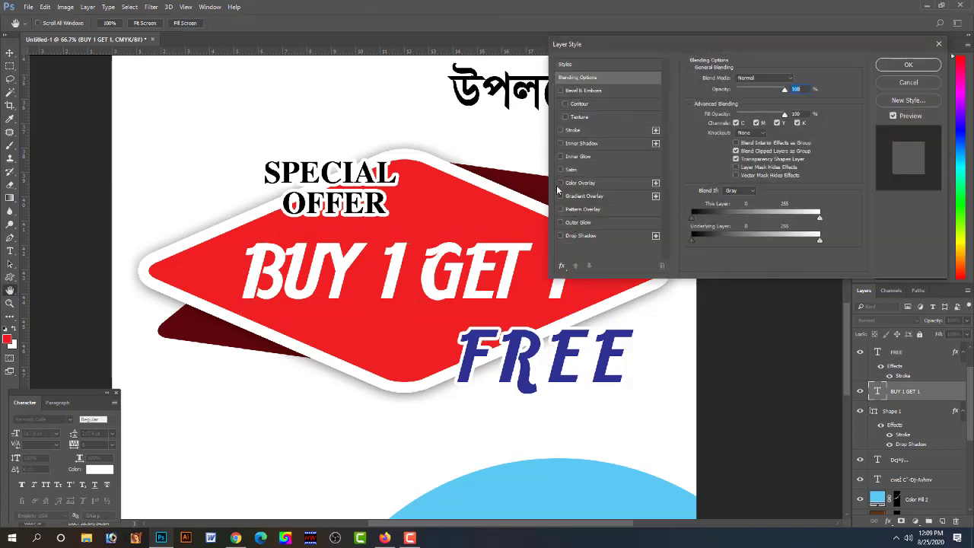
click(561, 130)
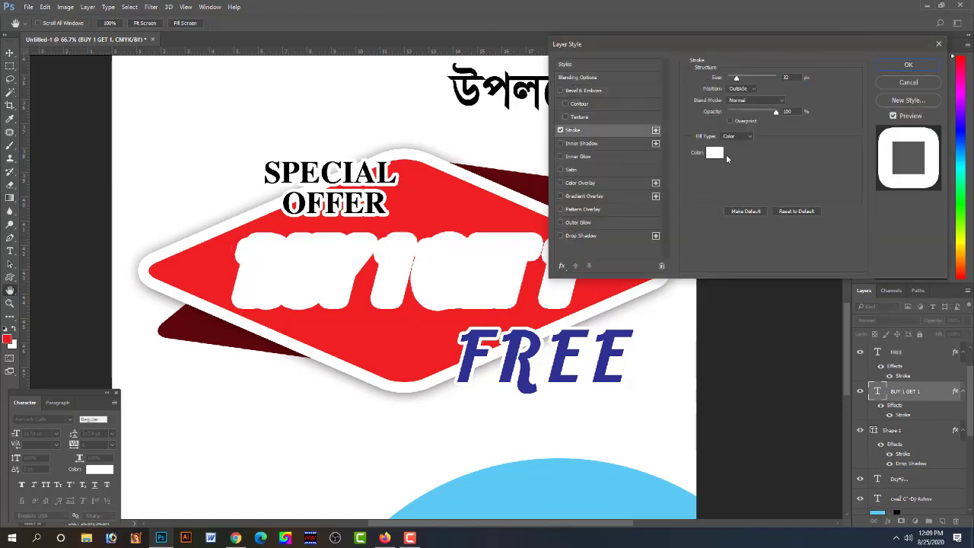
click(773, 156)
drag(735, 138, 738, 146)
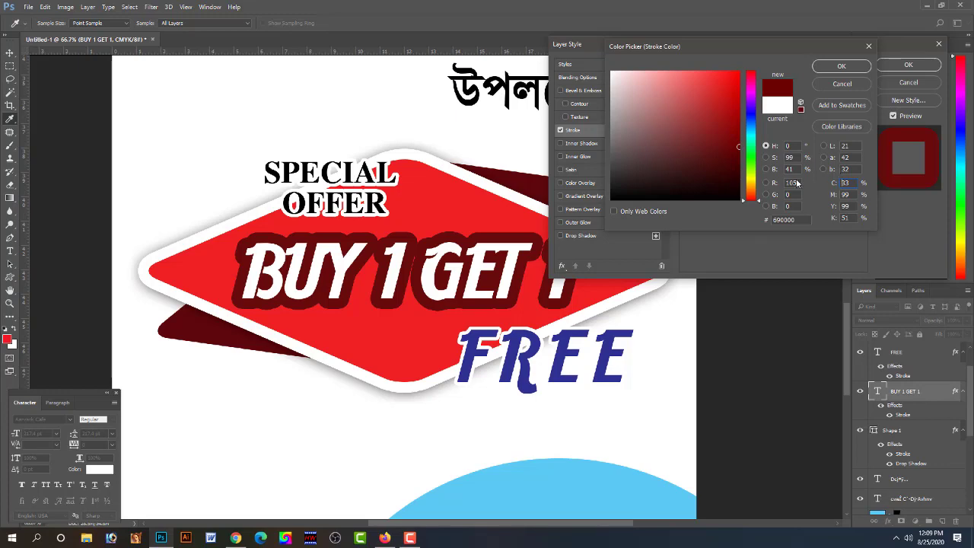
key(Escape)
key(Escape)
key(v)
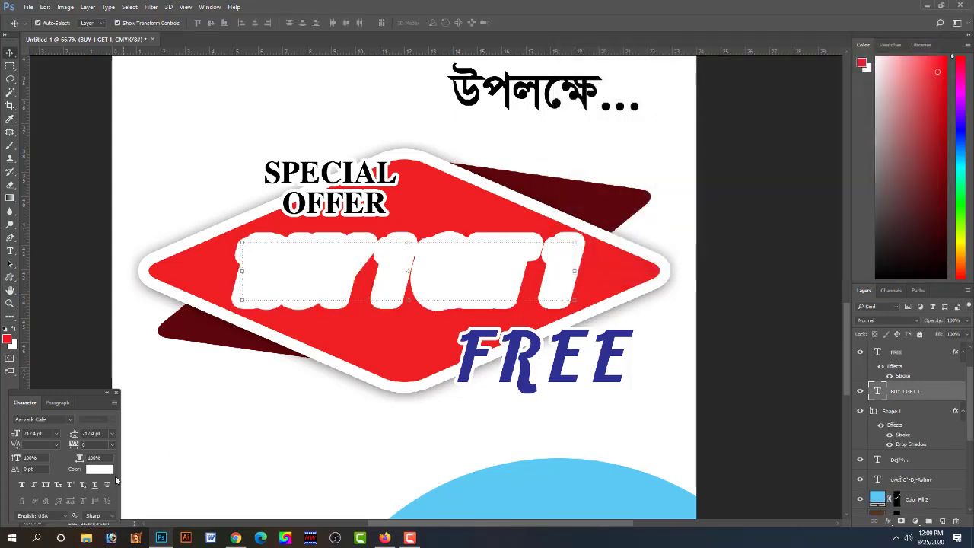
- Change the BUY 1 GET 1 text colour to yellow (magenta 0, yellow 100)
click(99, 469)
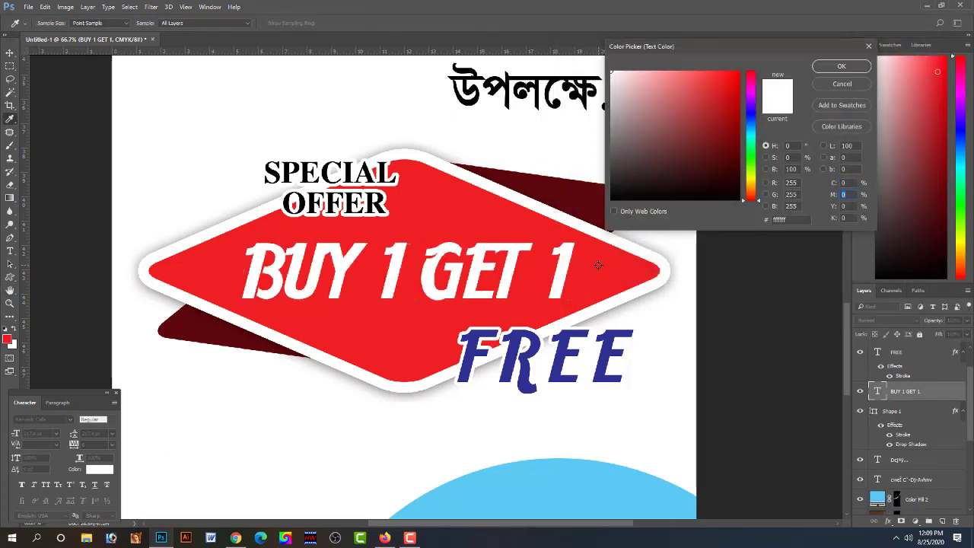
text(100)
key(Tab)
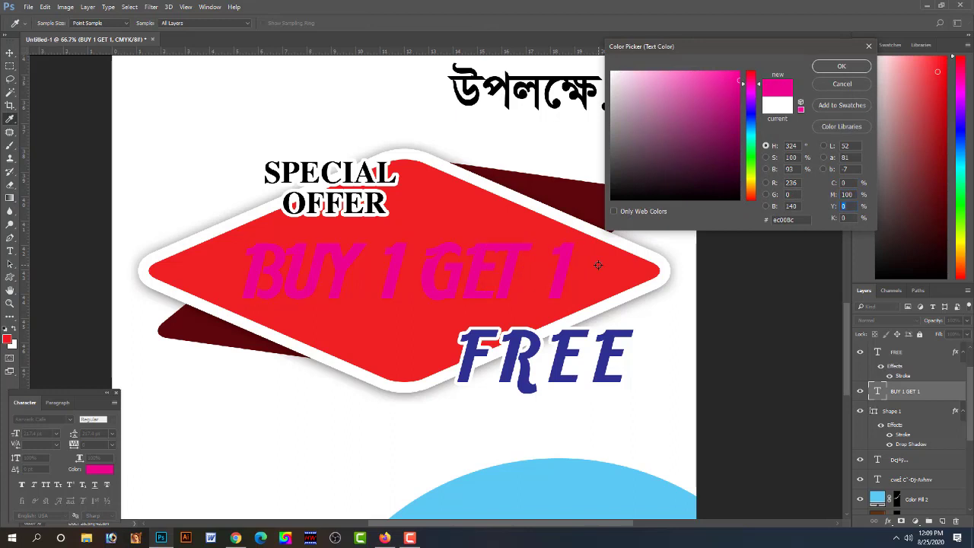
key(shift+Tab)
key(shift+Tab)
key(Tab)
text(0)
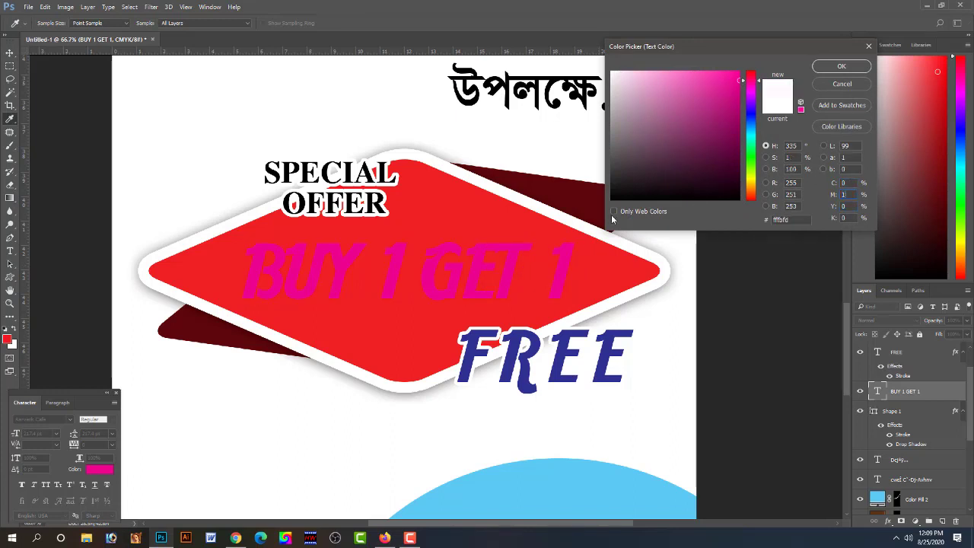
key(Tab)
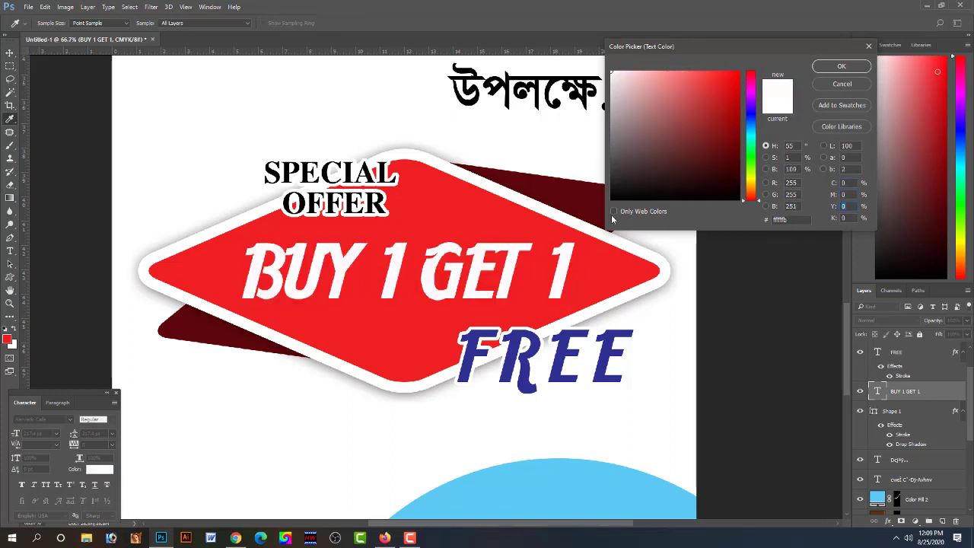
text(100)
key(Return)
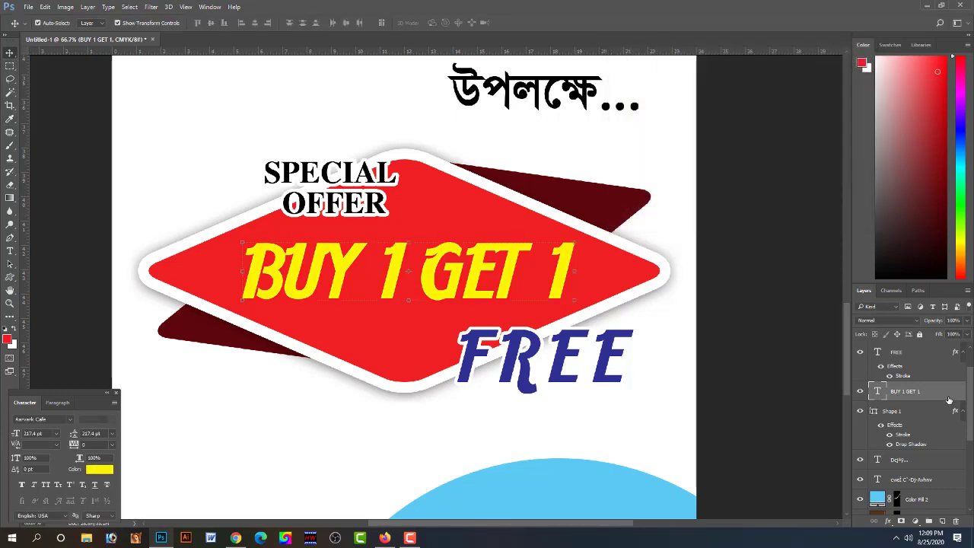
- Add a 16 px stroke to BUY 1 GET 1, trying dark red and then black
double_click(948, 393)
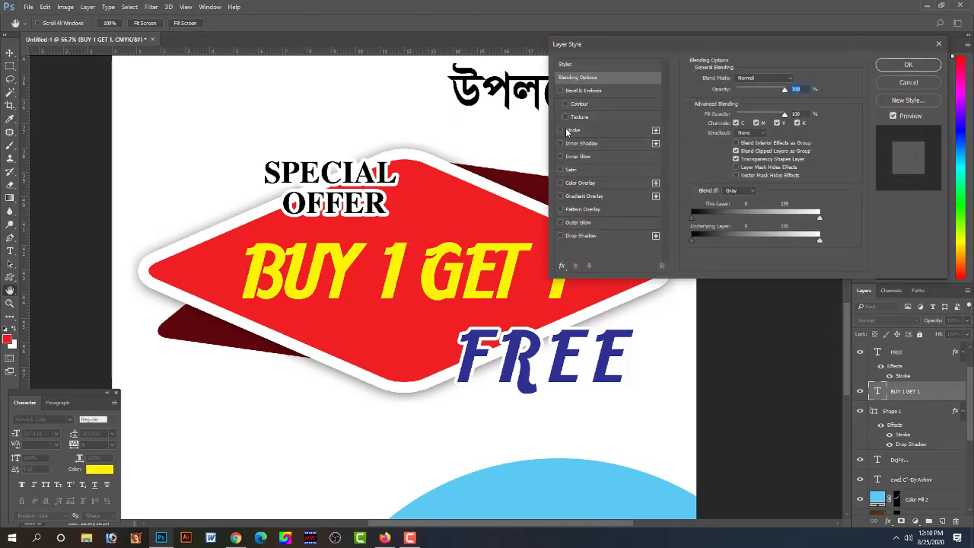
click(560, 131)
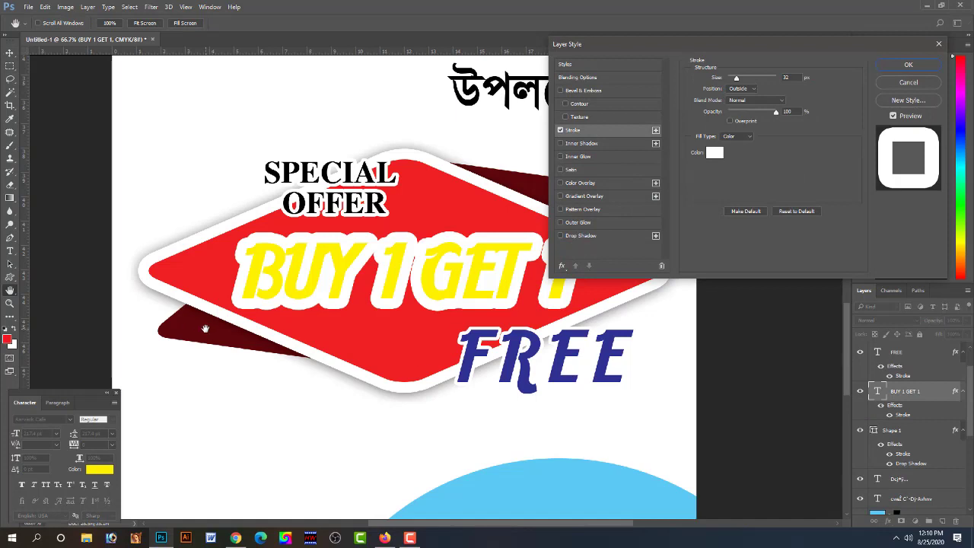
click(714, 153)
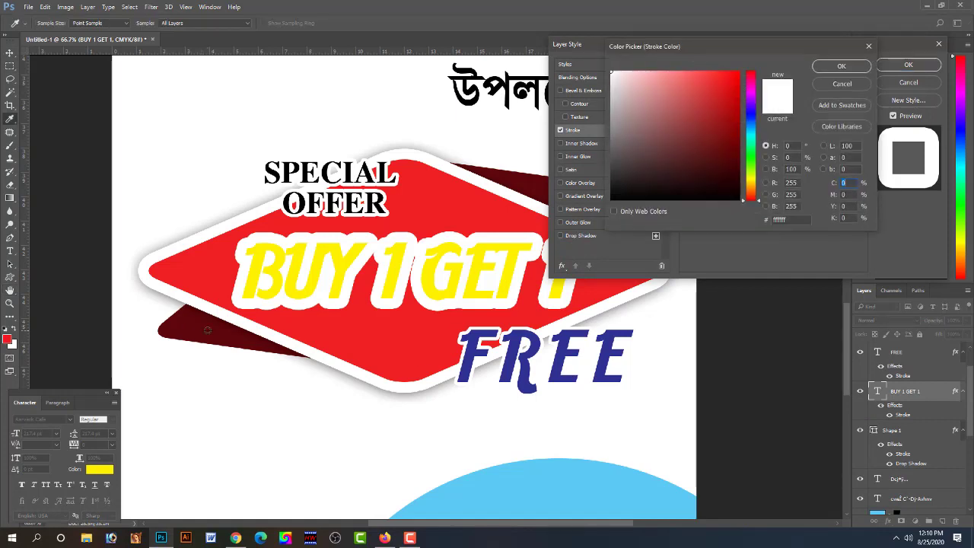
click(495, 177)
click(837, 64)
drag(735, 79, 733, 80)
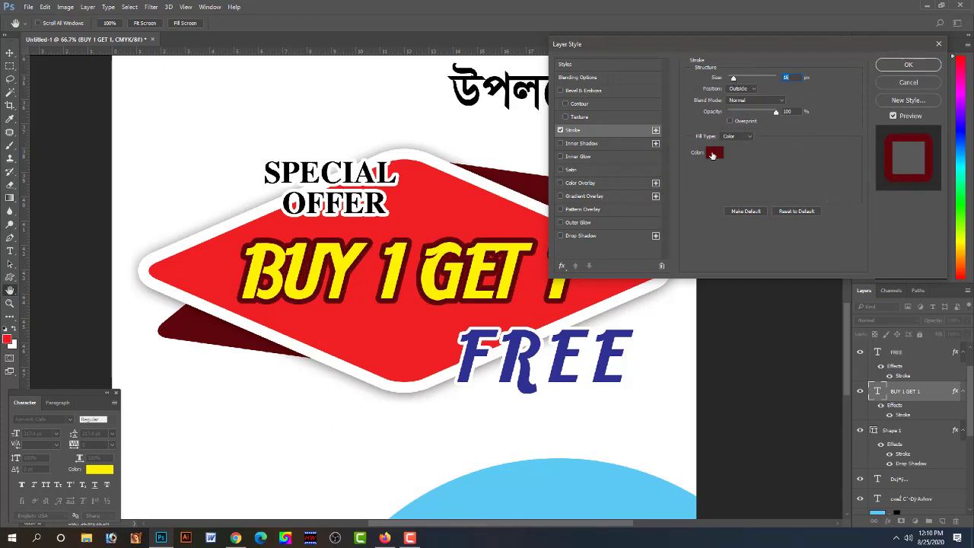
click(713, 152)
click(685, 198)
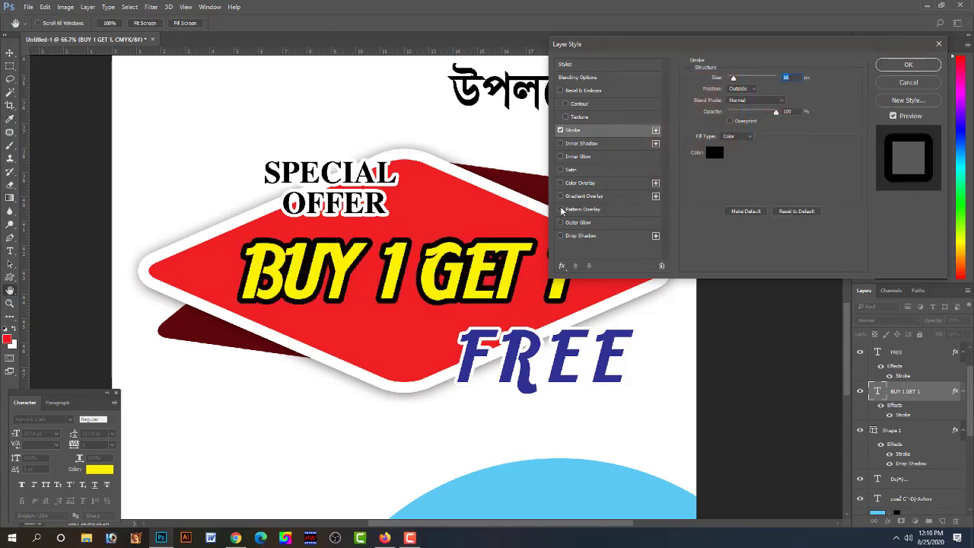
- Add a drop shadow and set the stroke to the backing shape's dark red
click(561, 236)
drag(735, 124, 737, 145)
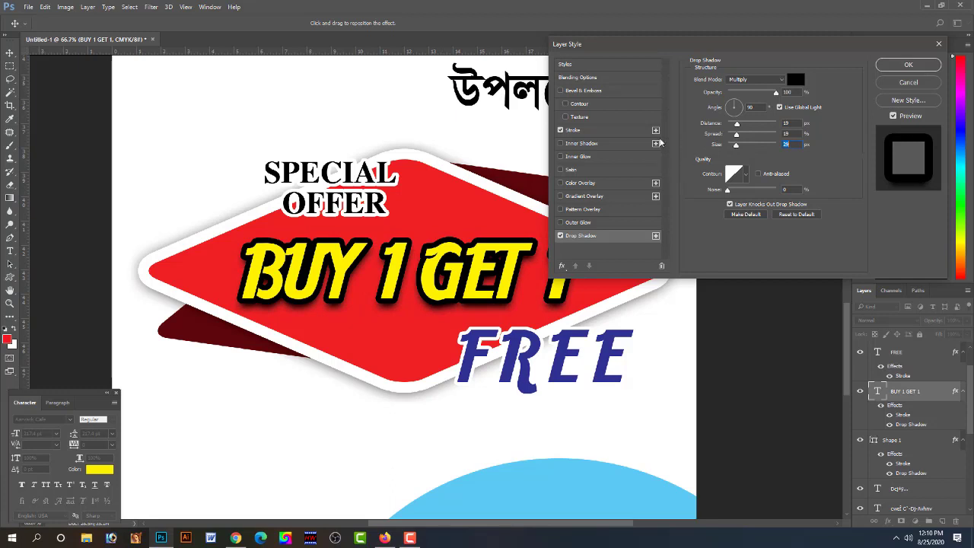
click(624, 131)
click(718, 153)
click(172, 346)
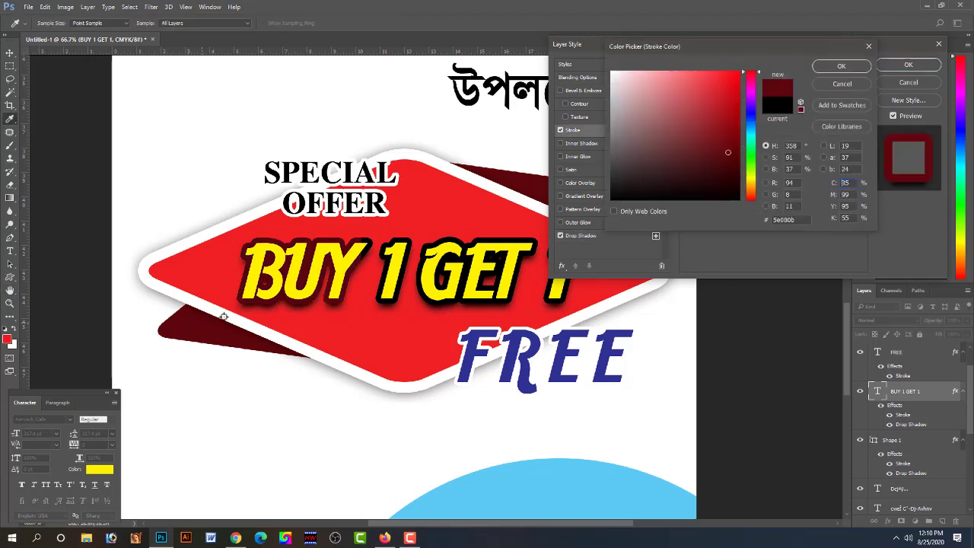
key(Return)
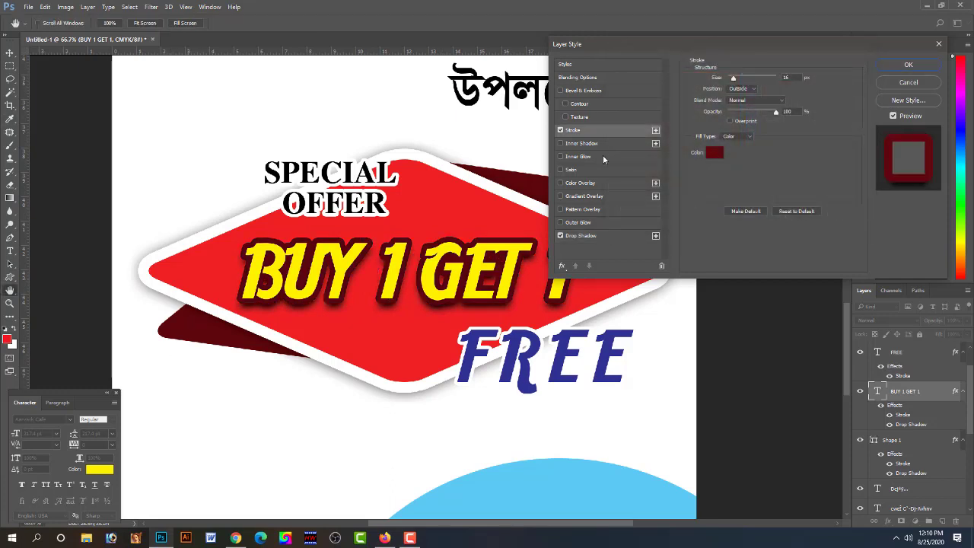
- Add Bevel & Emboss with lower depth and tuned size and soften, then apply the effects
click(560, 91)
click(578, 91)
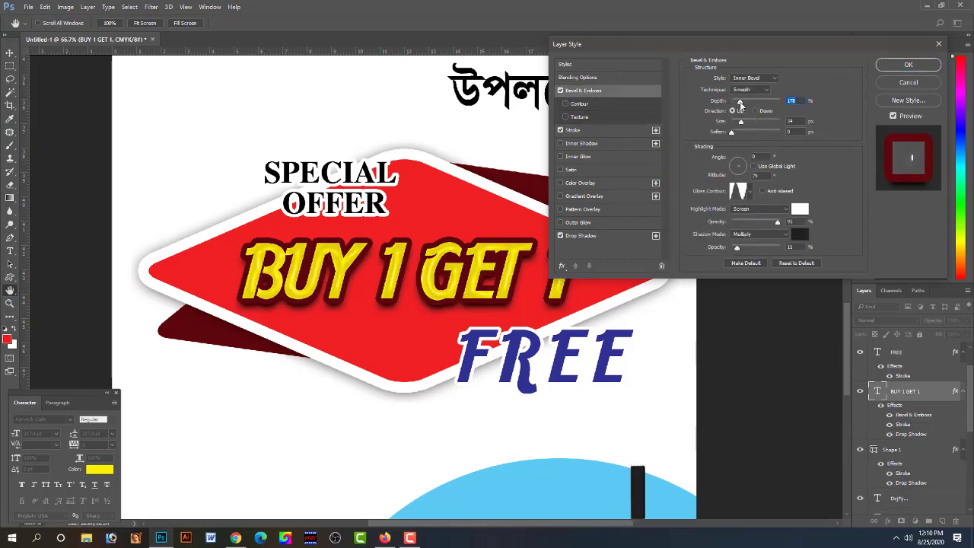
mouse_move(739, 103)
mouse_down()
mouse_move(749, 122)
mouse_move(740, 124)
mouse_up()
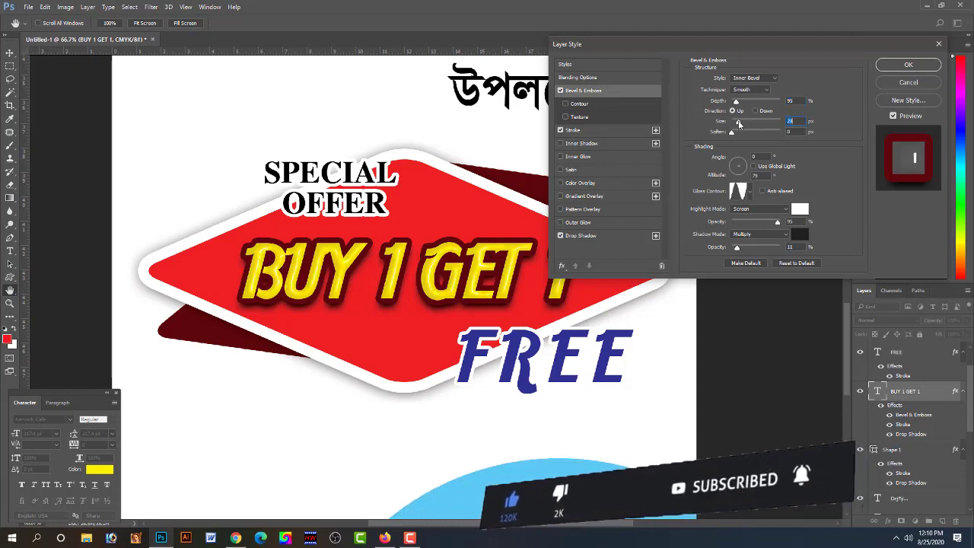
drag(732, 132, 739, 102)
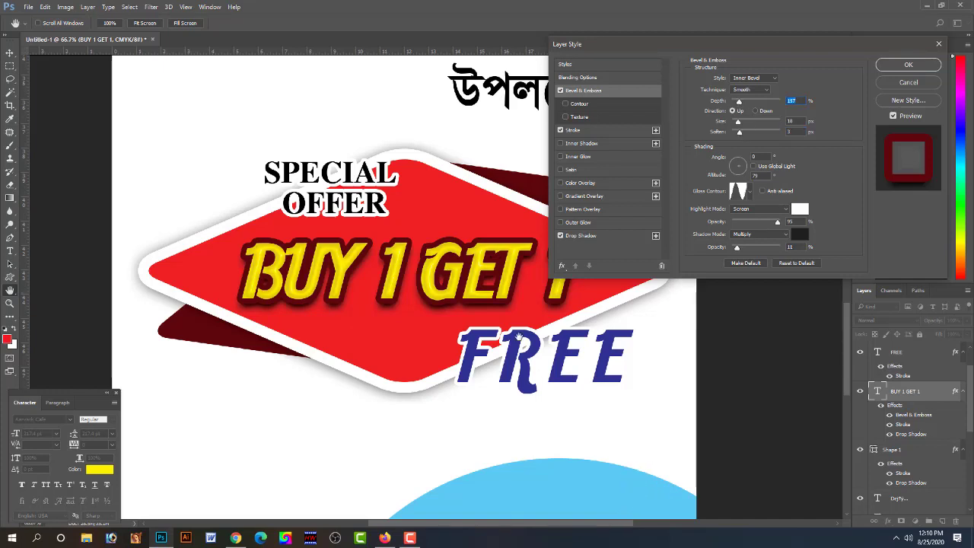
key(Return)
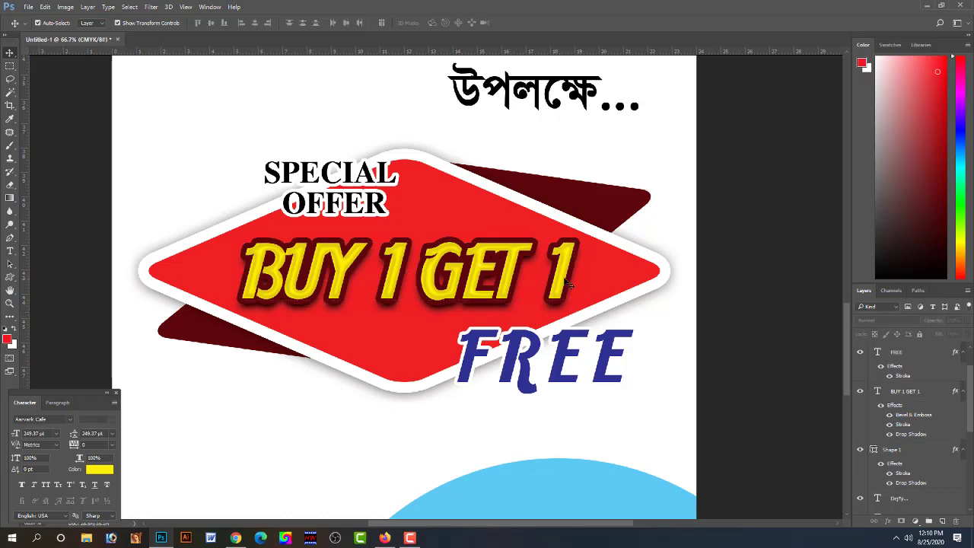
click(559, 287)
- Select the words GET 1 and recolour them white, after trying orange and the diamond's red
click(10, 250)
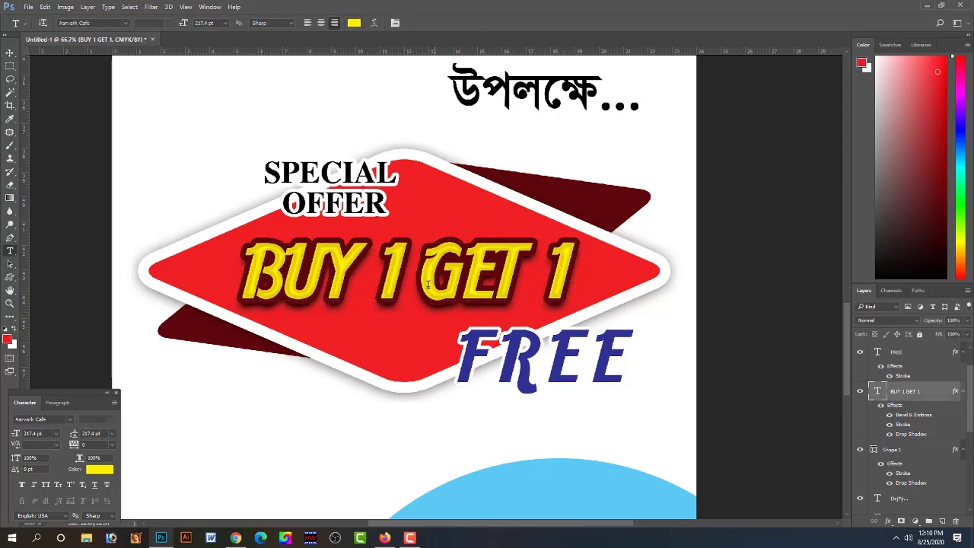
drag(409, 272, 627, 272)
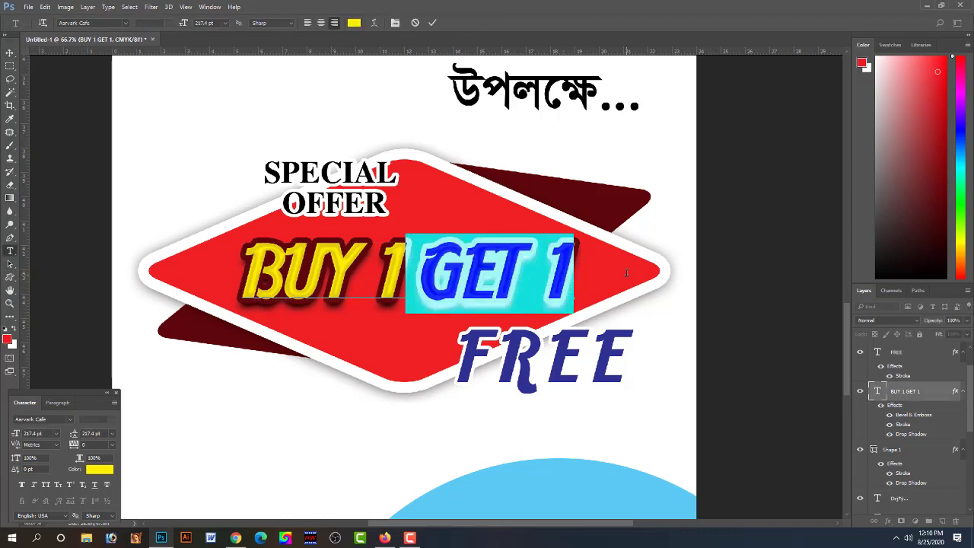
click(100, 470)
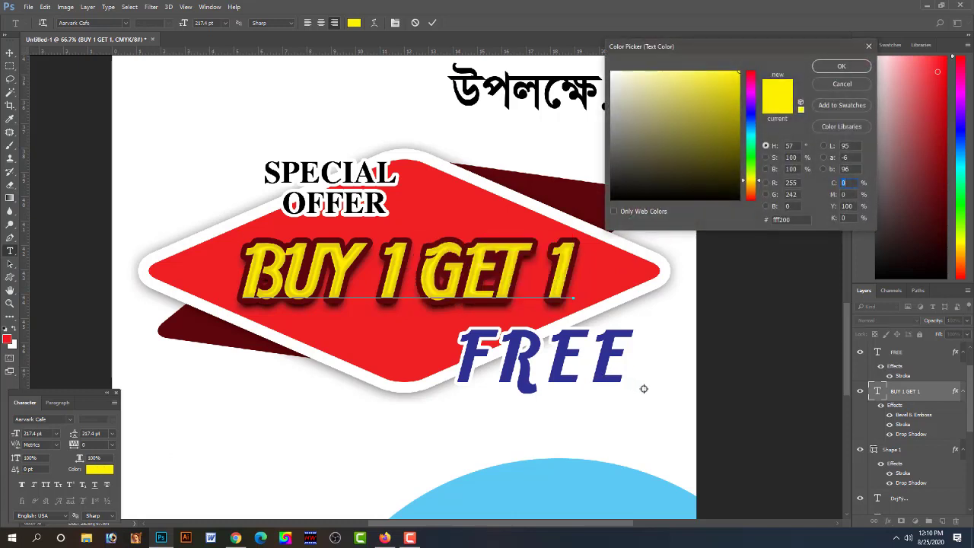
text(100)
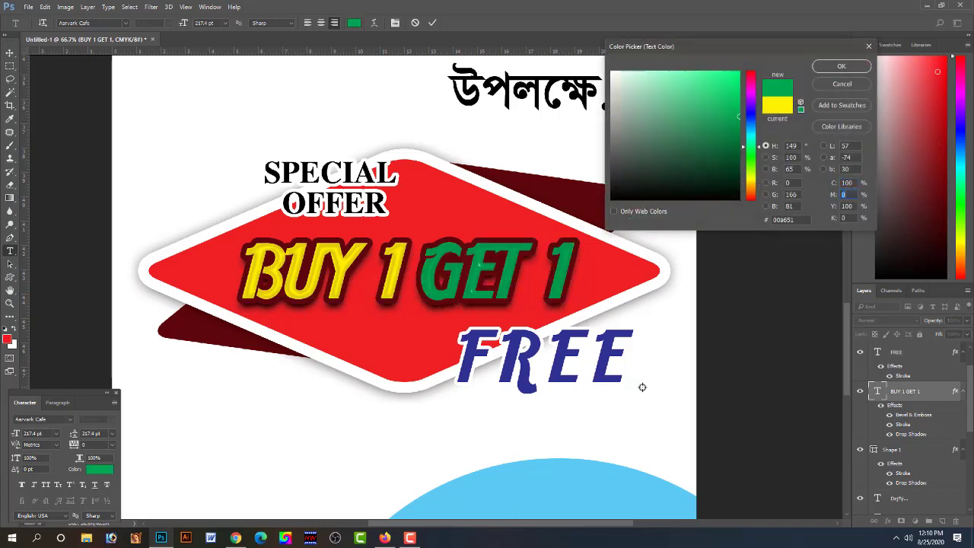
text(100)
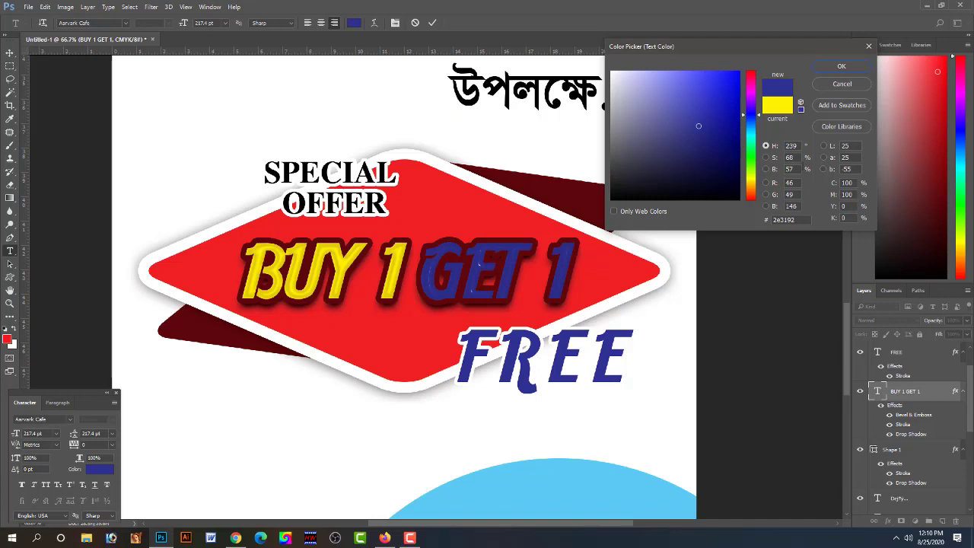
click(753, 195)
click(754, 198)
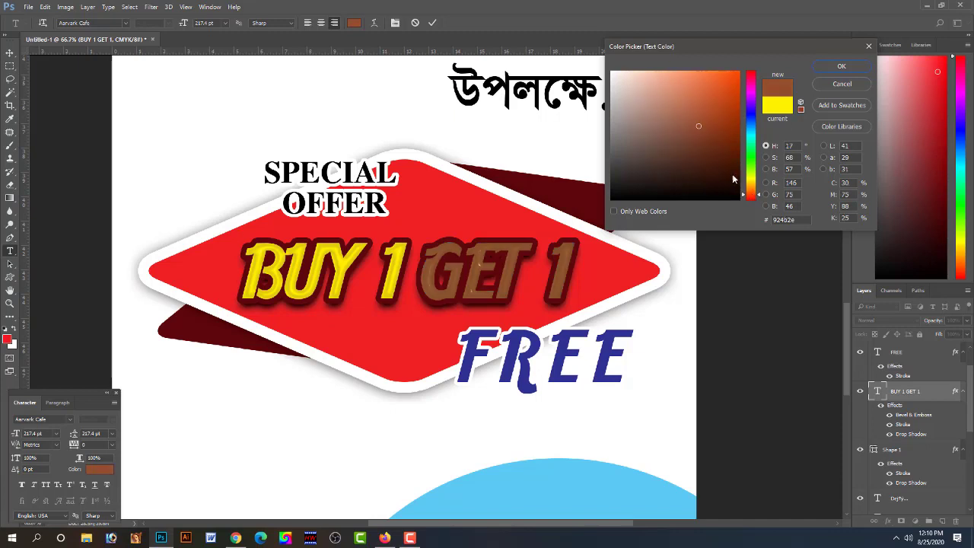
click(738, 73)
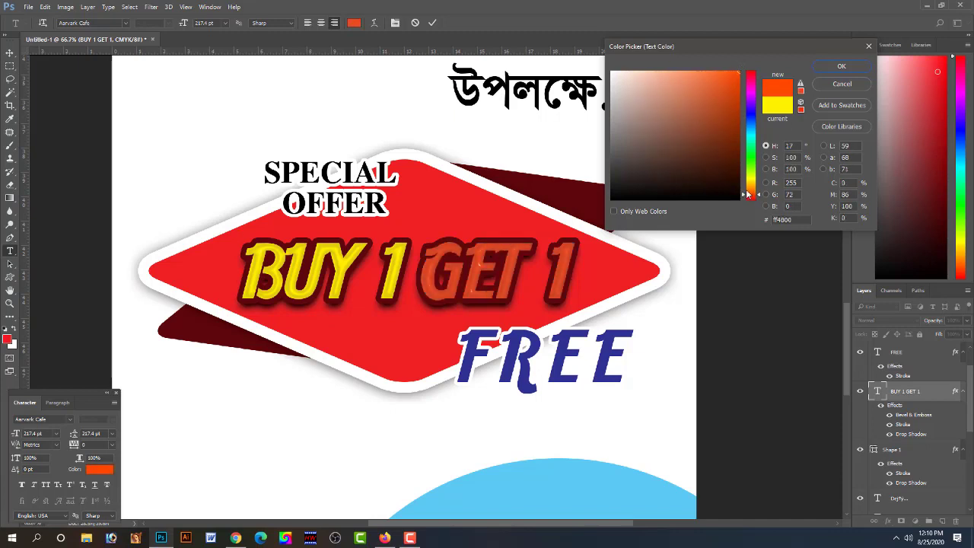
click(613, 277)
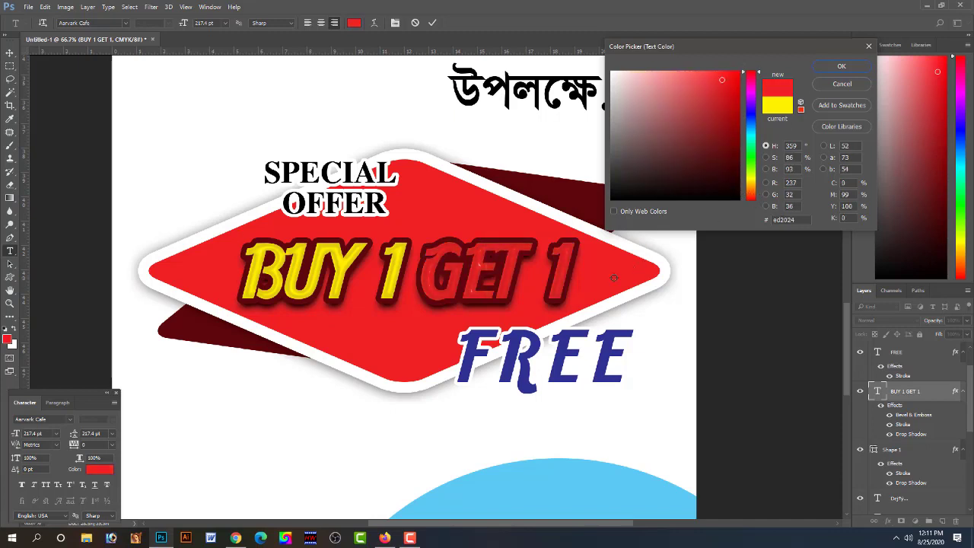
click(603, 69)
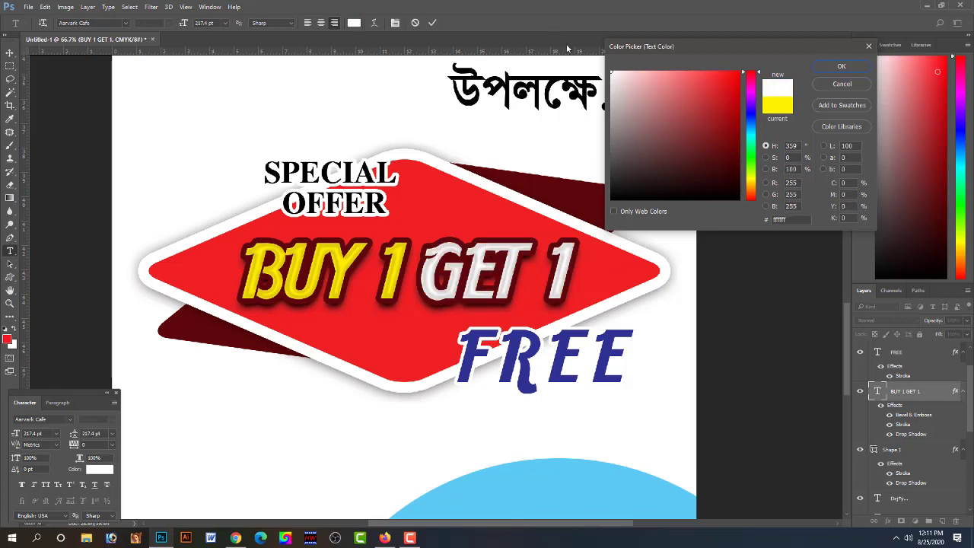
key(Return)
click(10, 52)
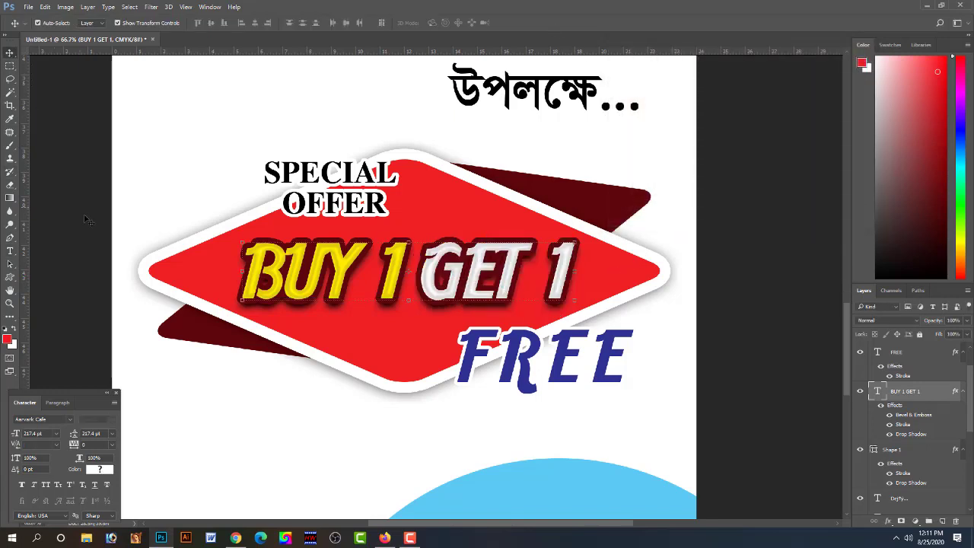
click(480, 285)
- Add Bevel & Emboss to the Shape 1 diamond layer with adjusted depth, size and soften
click(619, 278)
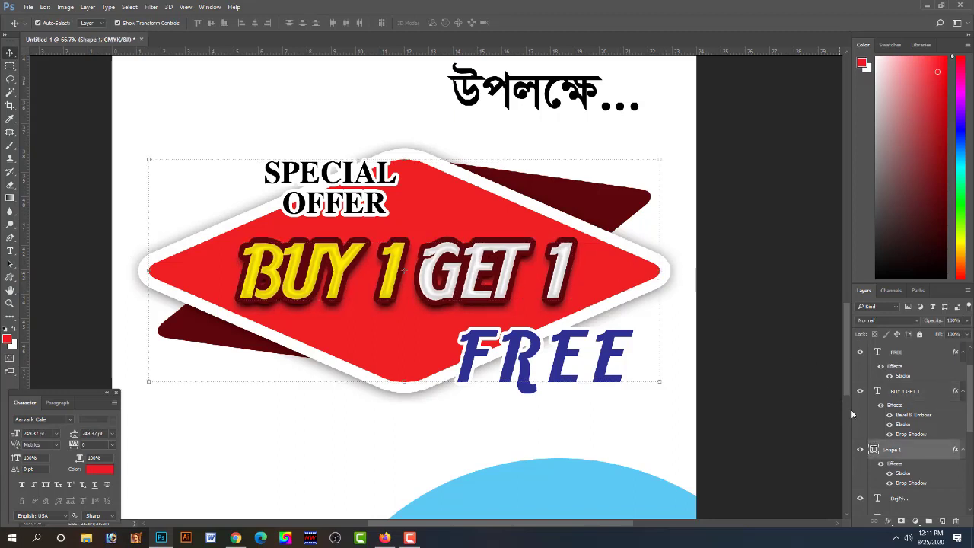
double_click(942, 455)
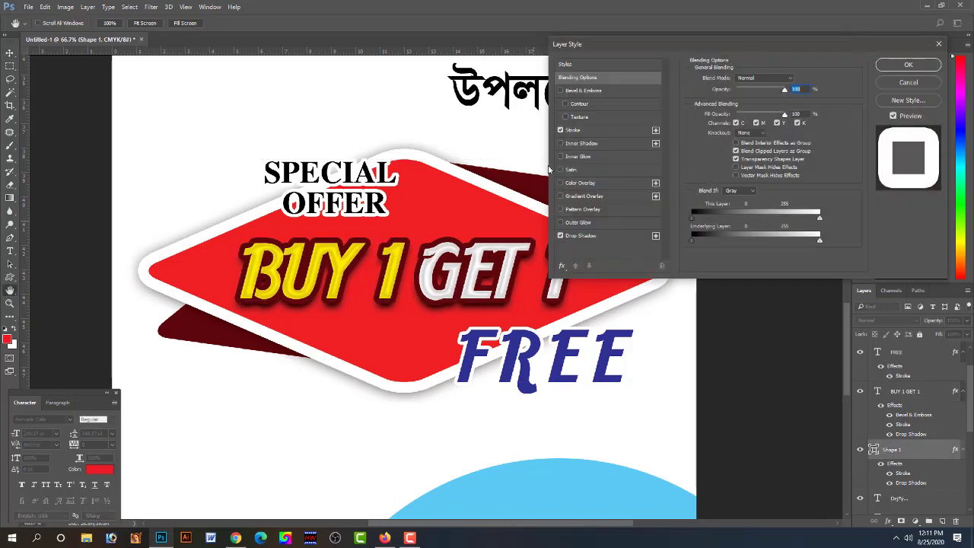
click(579, 92)
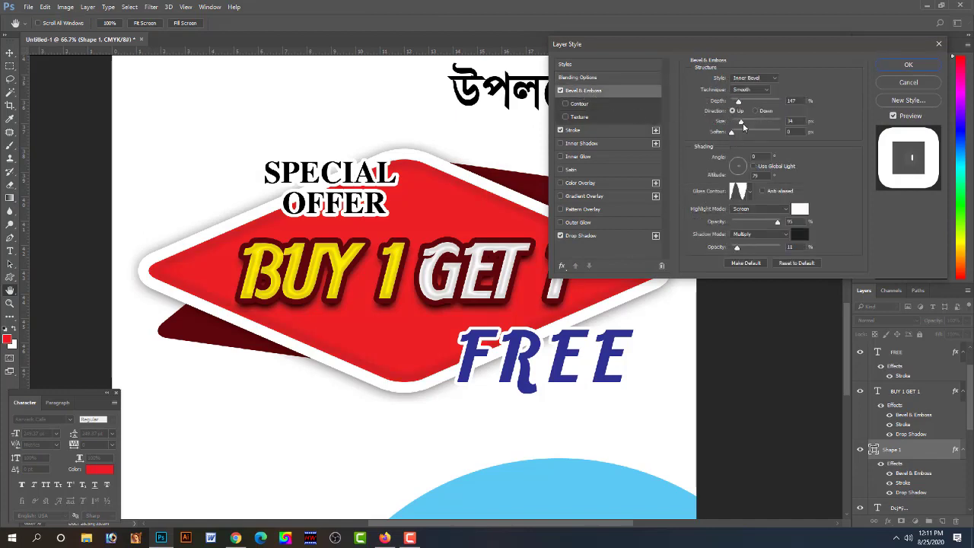
click(738, 105)
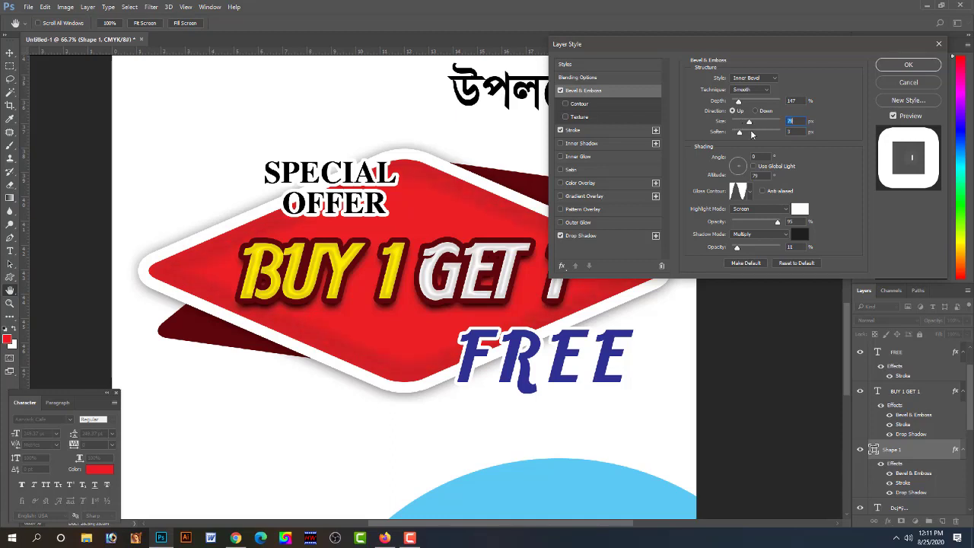
key(Return)
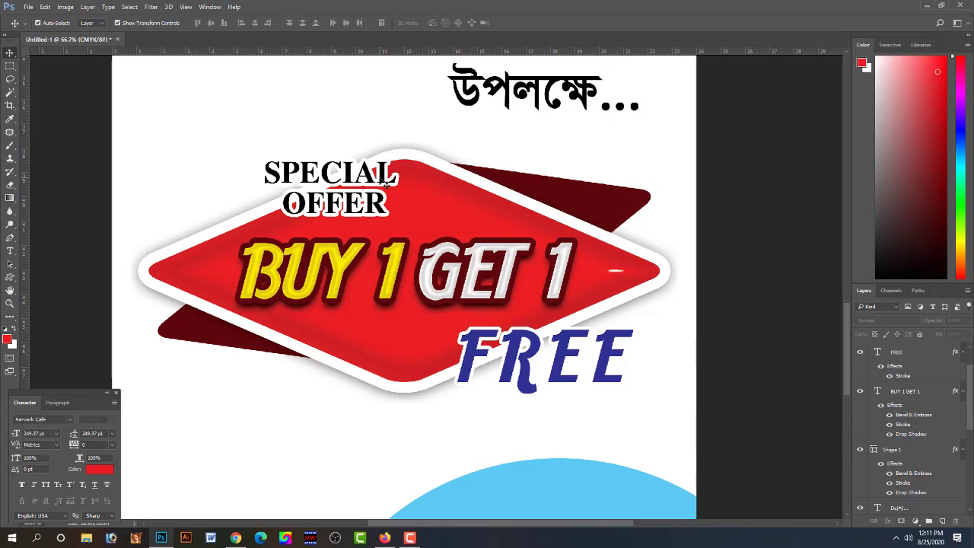
- Raise SPECIAL OFFER above the diamond and flip the dark red backing shape horizontally
mouse_move(386, 182)
mouse_down()
mouse_move(381, 147)
mouse_move(370, 144)
mouse_up()
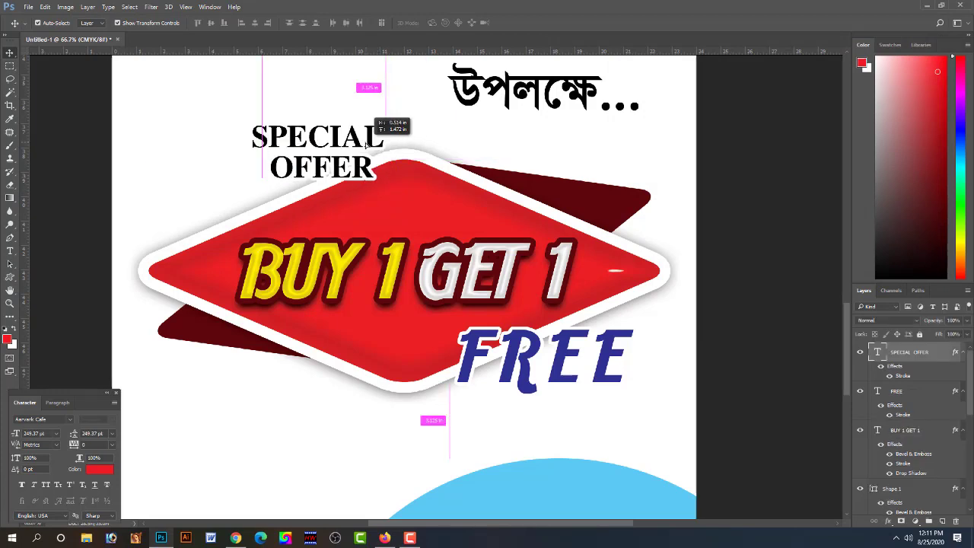
click(598, 204)
key(ctrl+t)
right_click(599, 204)
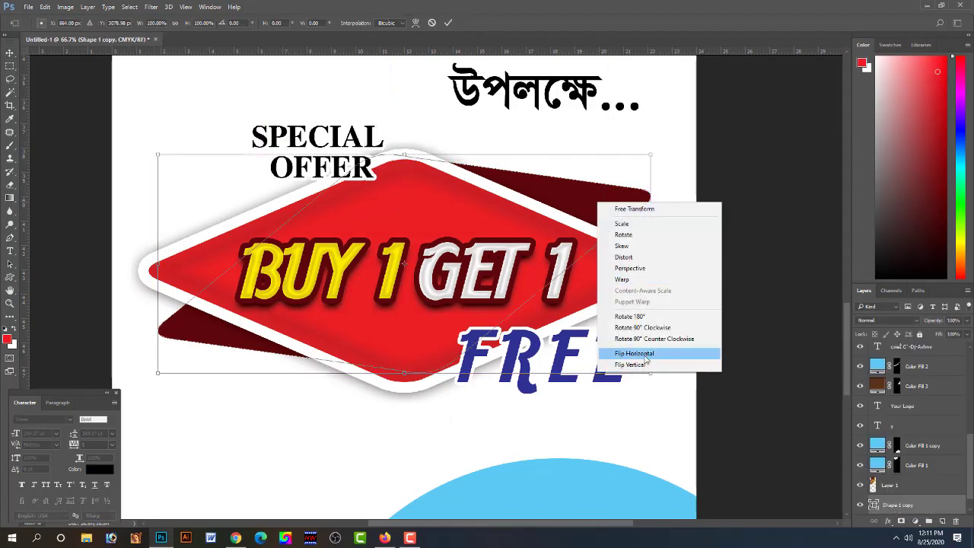
click(643, 350)
key(Return)
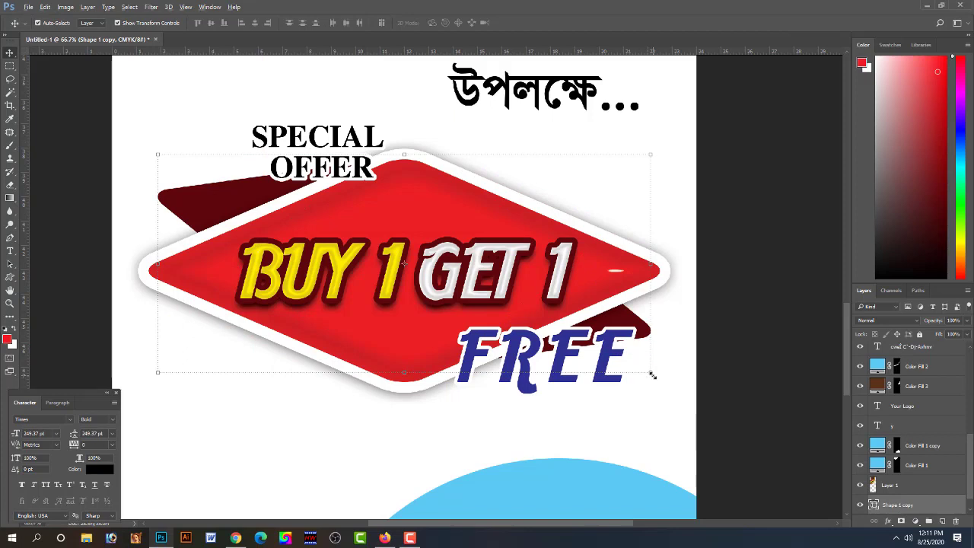
- Enlarge the backing shape, tilt it about 5°, and reposition it beyond the diamond's edges
drag(651, 374, 683, 412)
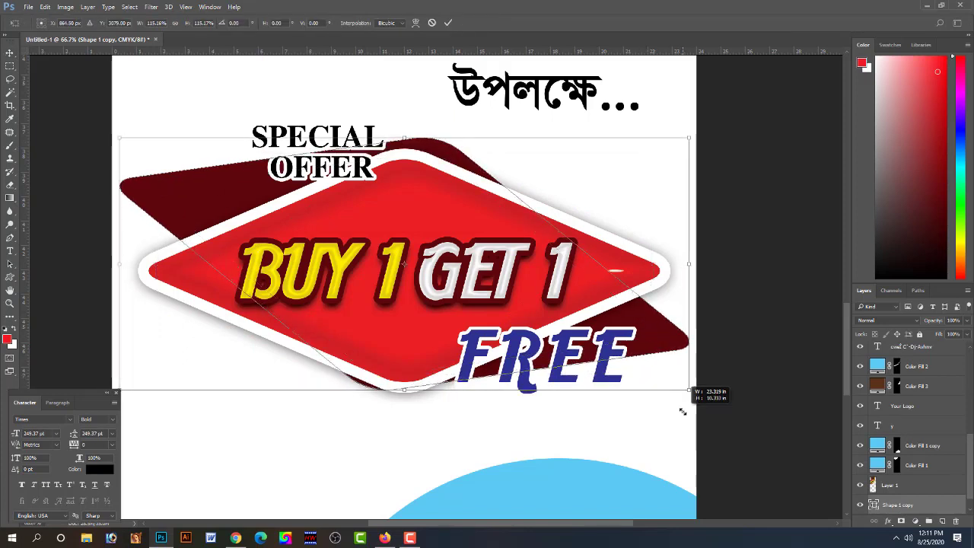
drag(660, 340, 660, 349)
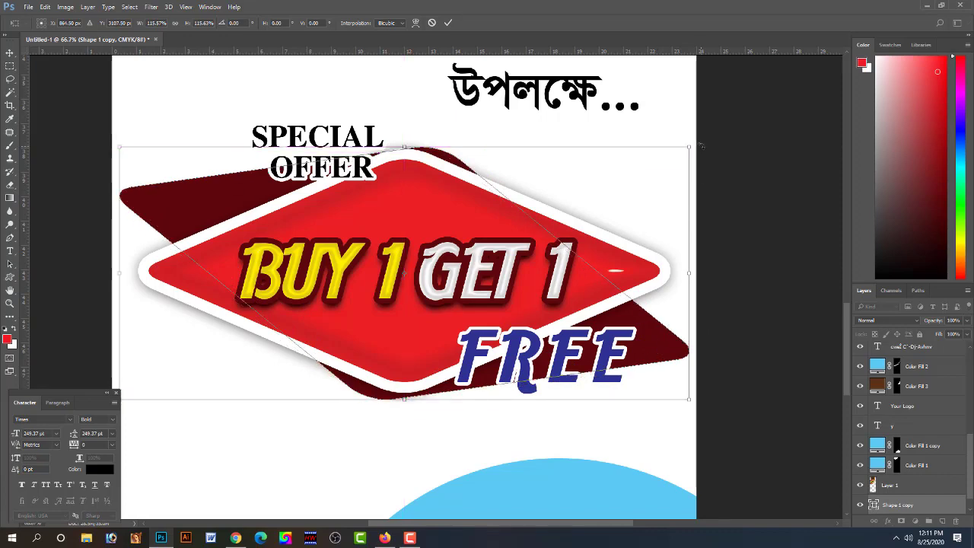
drag(697, 151, 701, 175)
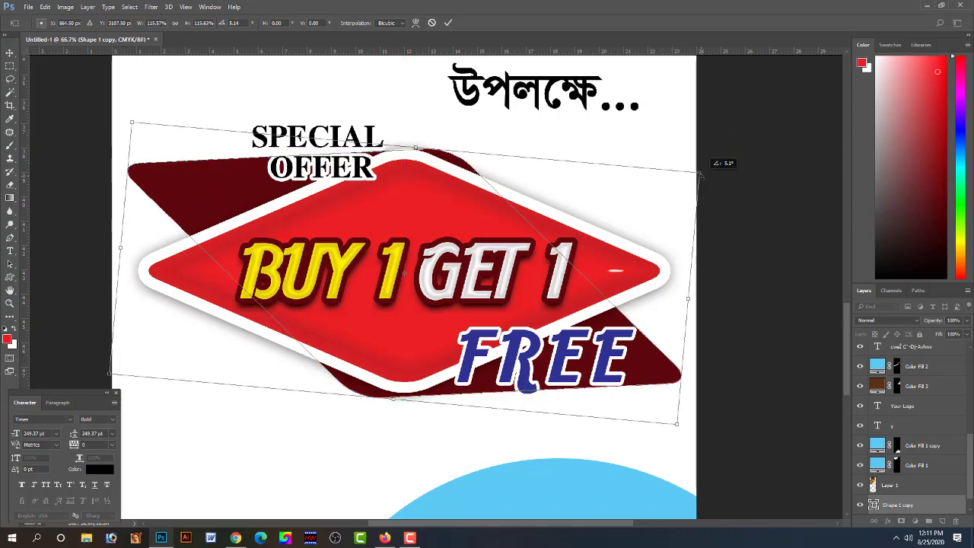
drag(663, 353, 667, 362)
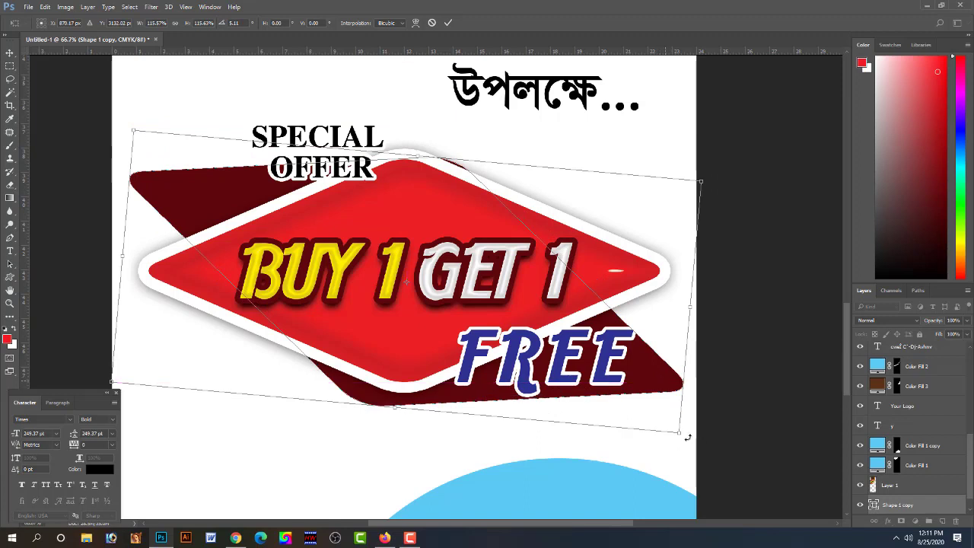
drag(679, 435, 688, 438)
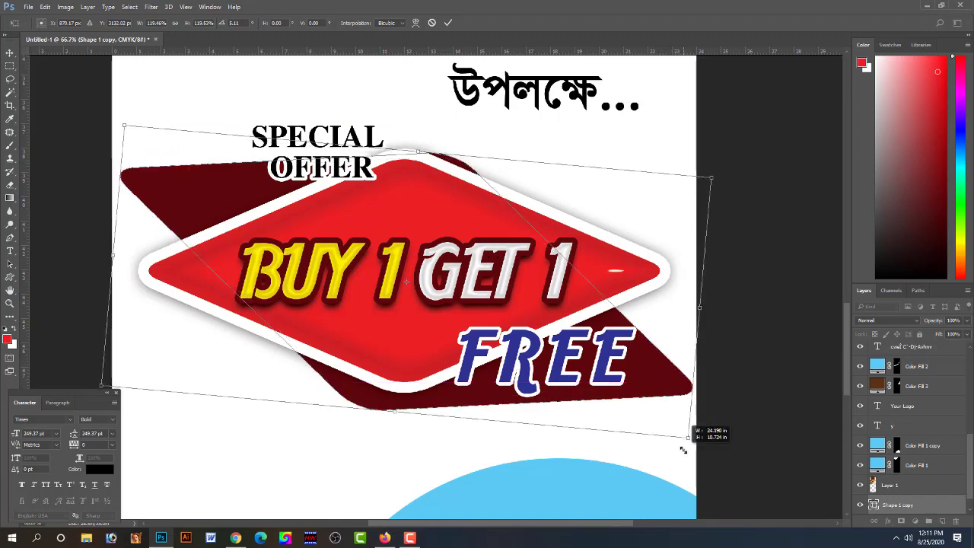
drag(413, 151, 413, 134)
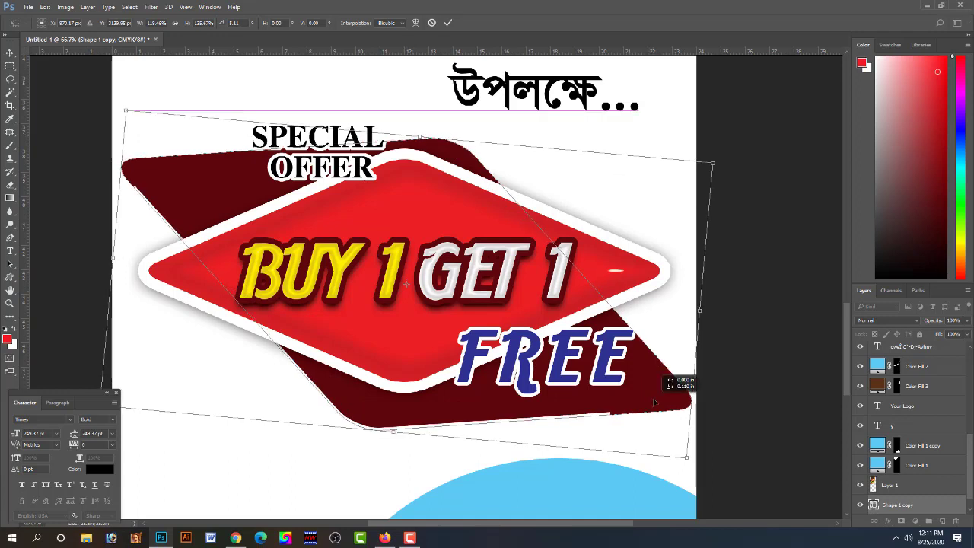
drag(648, 385, 653, 402)
key(Return)
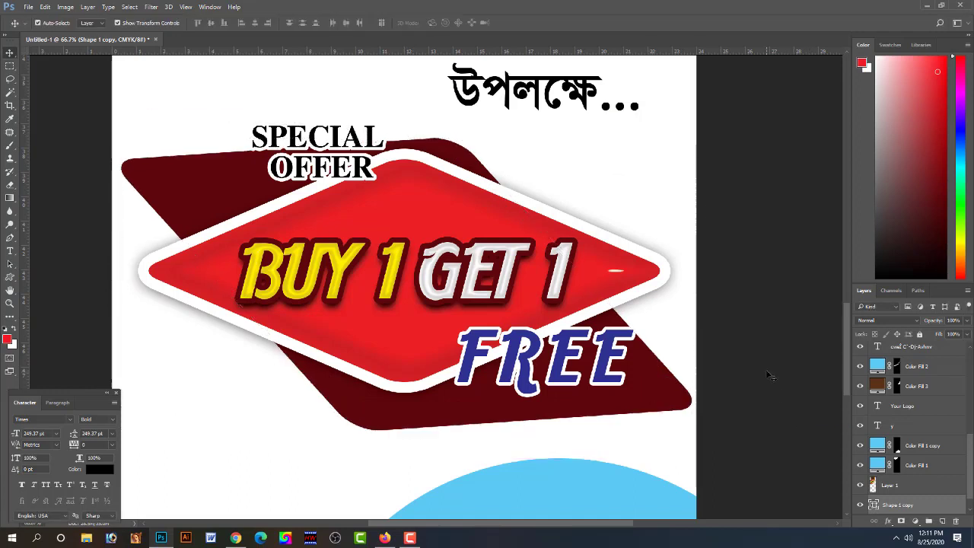
- Shrink the FREE text in two passes and move it further right
click(609, 365)
key(ctrl+t)
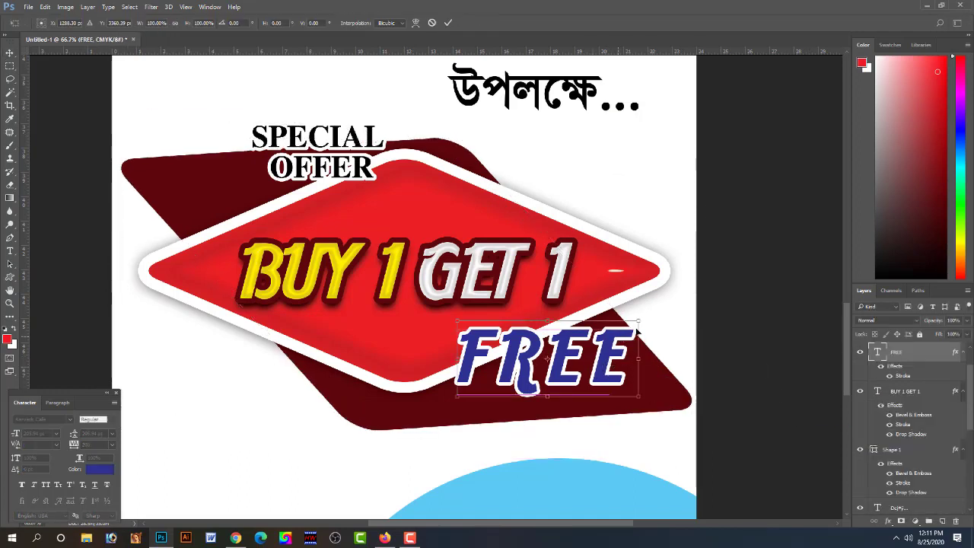
mouse_move(639, 320)
mouse_down()
mouse_move(629, 331)
mouse_move(630, 369)
mouse_move(655, 367)
mouse_move(642, 345)
mouse_up()
key(Return)
key(ctrl+t)
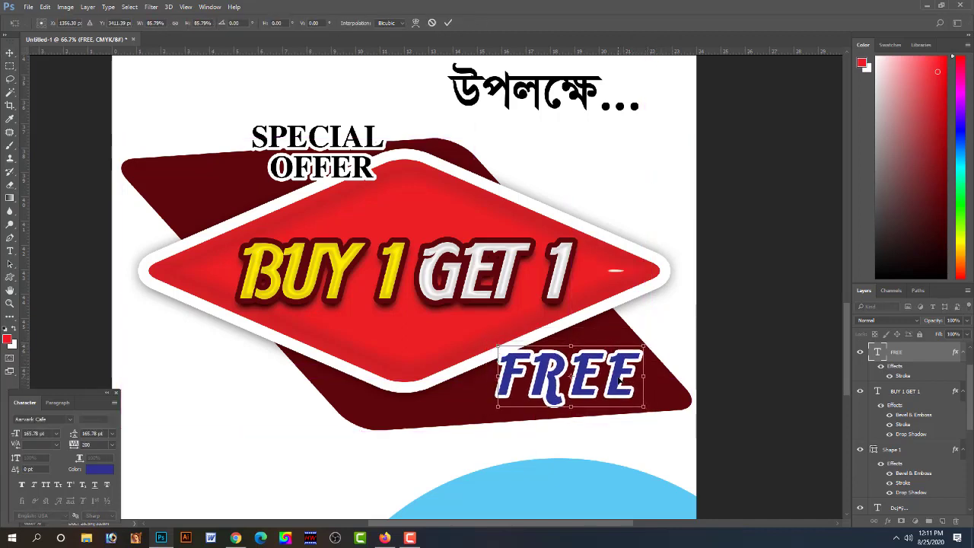
key(Return)
mouse_move(620, 379)
mouse_down()
mouse_move(652, 359)
mouse_move(641, 366)
mouse_up()
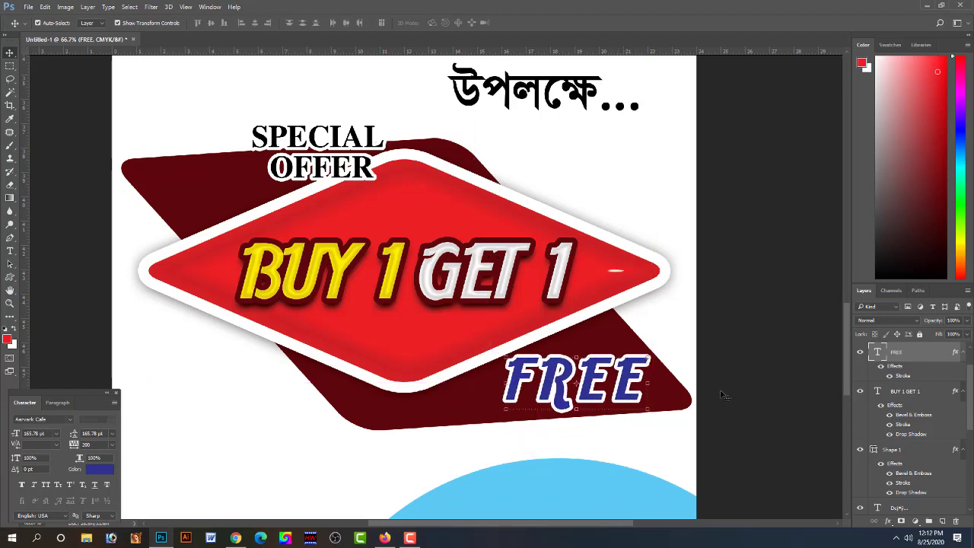
click(628, 378)
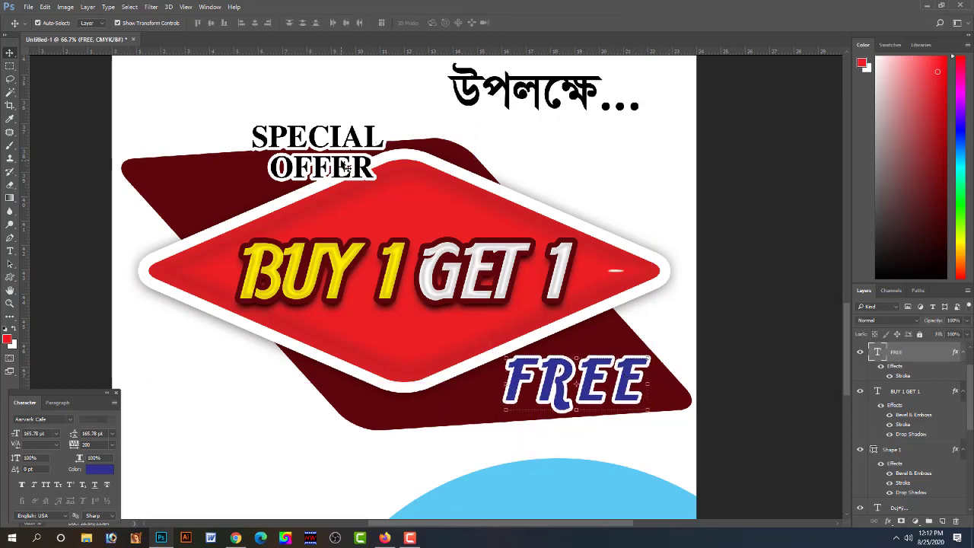
- Remove SPECIAL OFFER's outline, shift it left and down, and make its text white
click(344, 167)
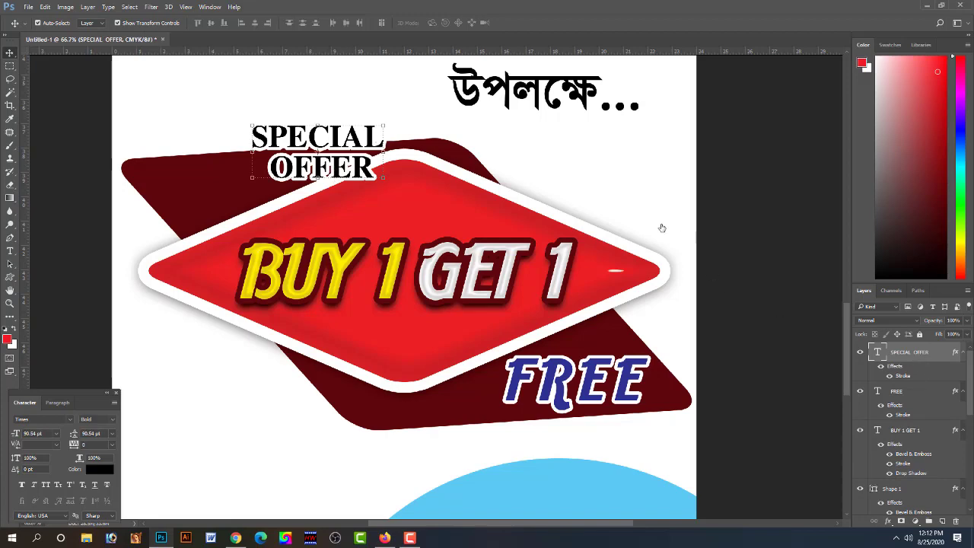
click(562, 131)
key(Return)
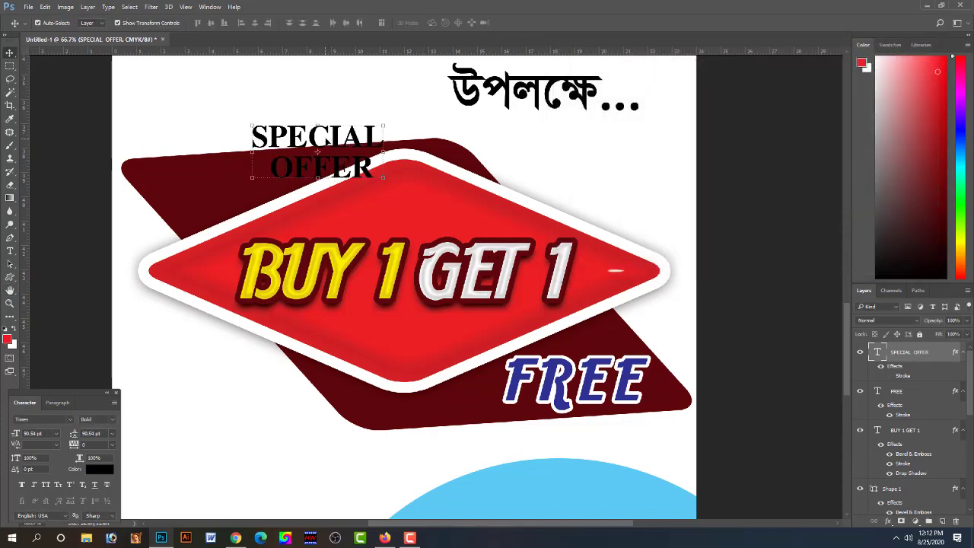
drag(327, 142, 273, 176)
click(94, 469)
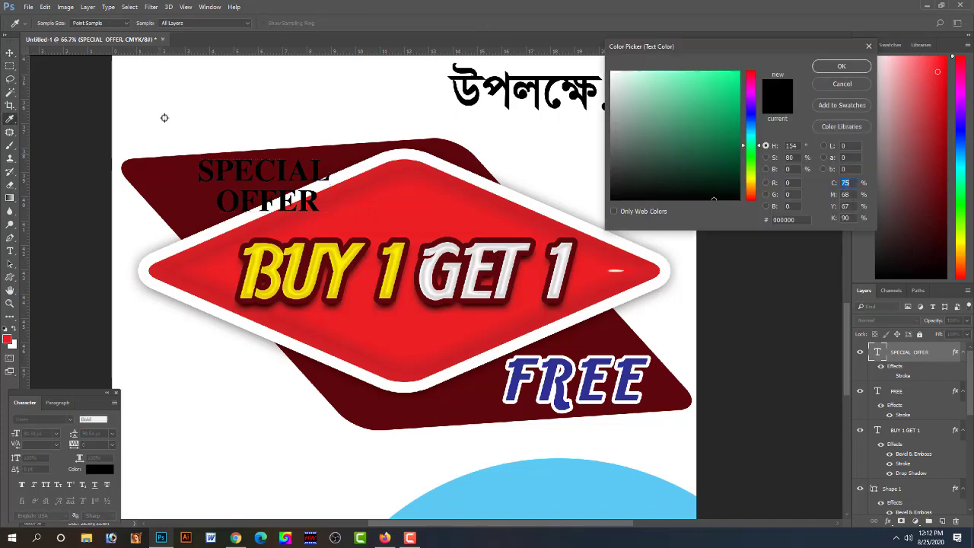
click(200, 141)
key(Return)
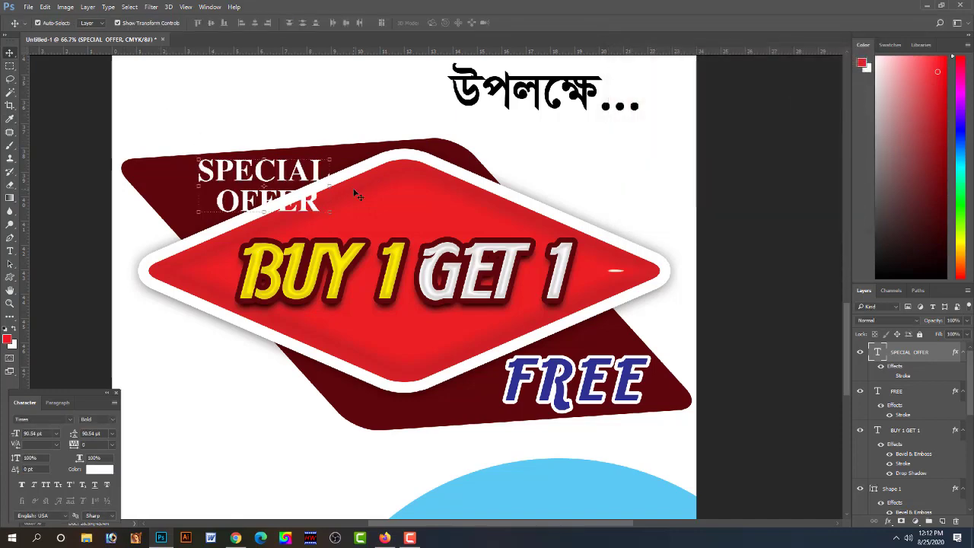
- Scale SPECIAL OFFER to about 76%, tilt it about -20°, and place it top-left
key(ctrl+t)
drag(331, 156, 316, 162)
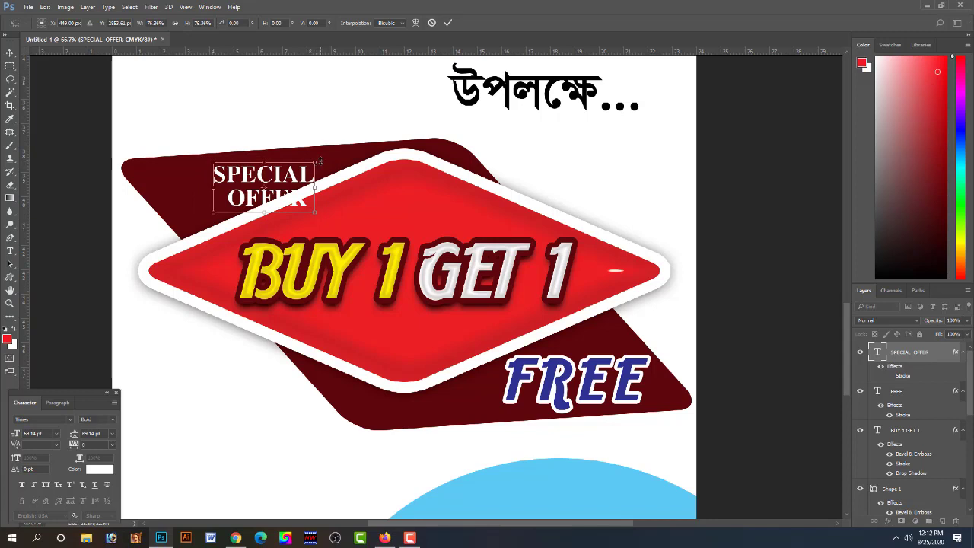
drag(325, 149, 321, 126)
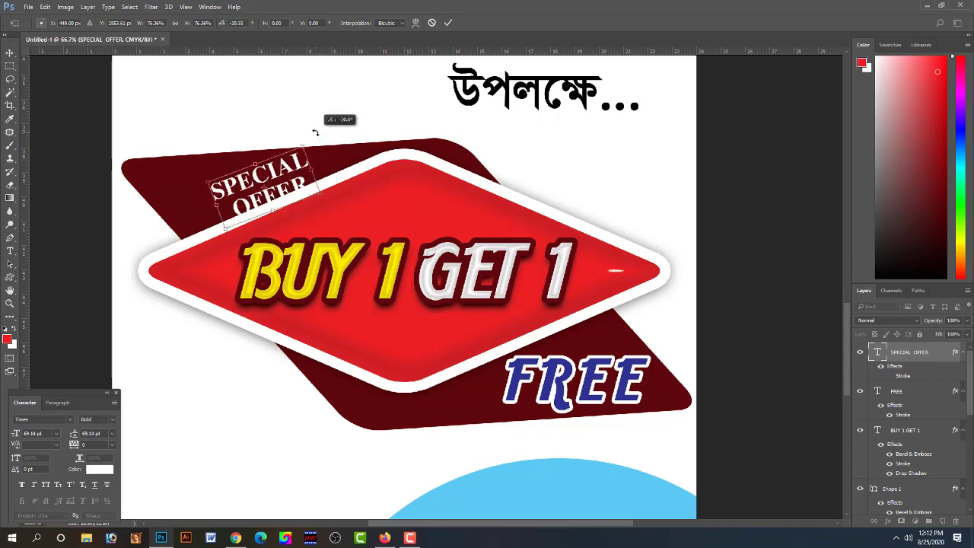
mouse_move(287, 165)
mouse_down()
mouse_move(276, 146)
mouse_move(254, 148)
mouse_move(277, 135)
mouse_up()
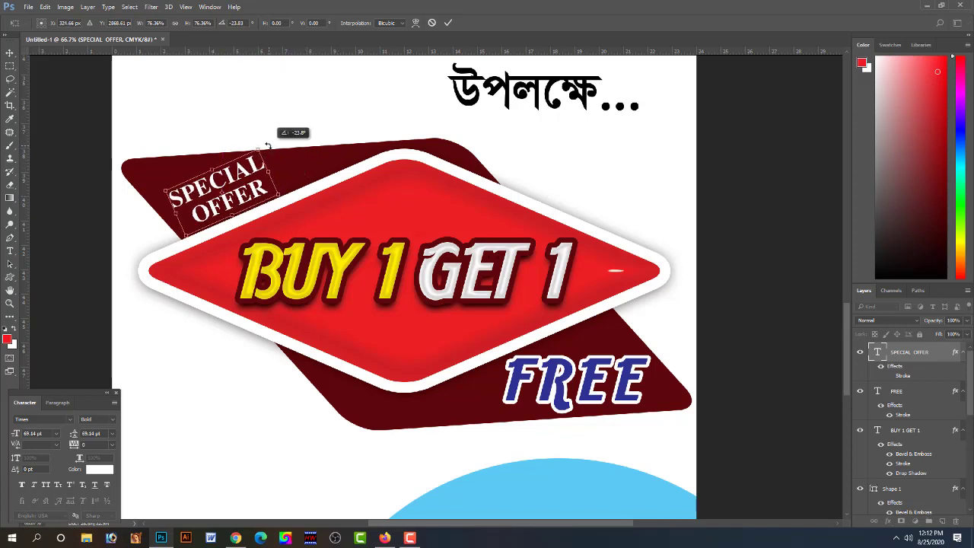
key(Return)
click(243, 126)
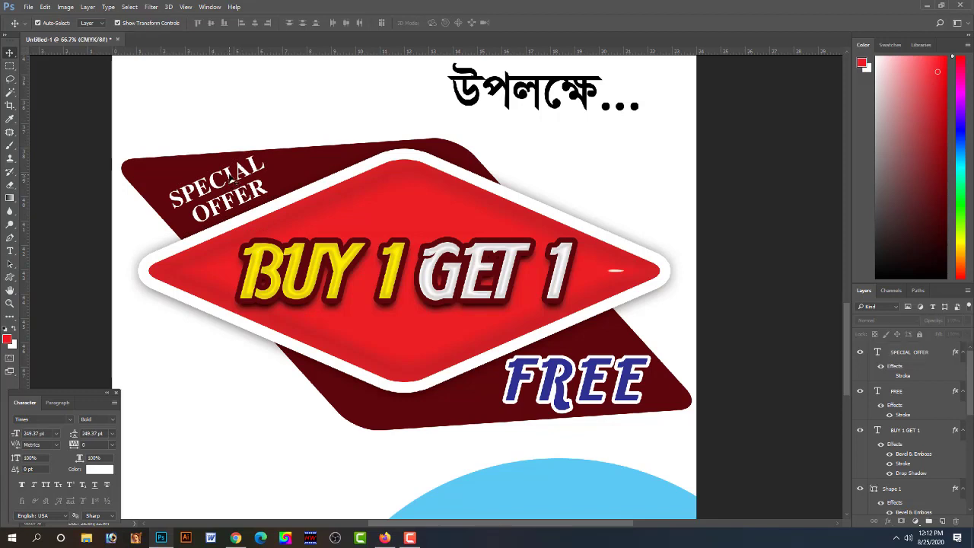
click(232, 181)
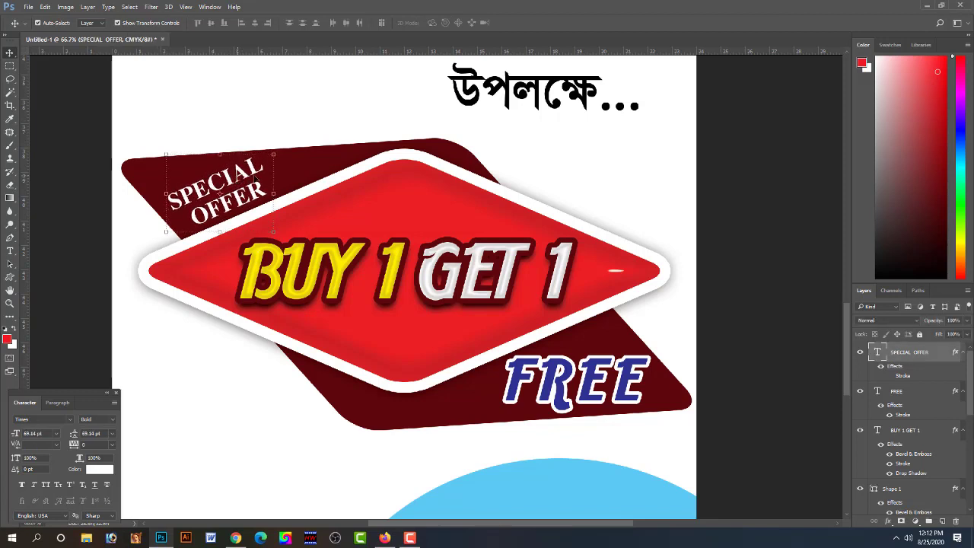
click(579, 313)
- Stretch the maroon backing taller and nudge FREE slightly left and down
click(689, 424)
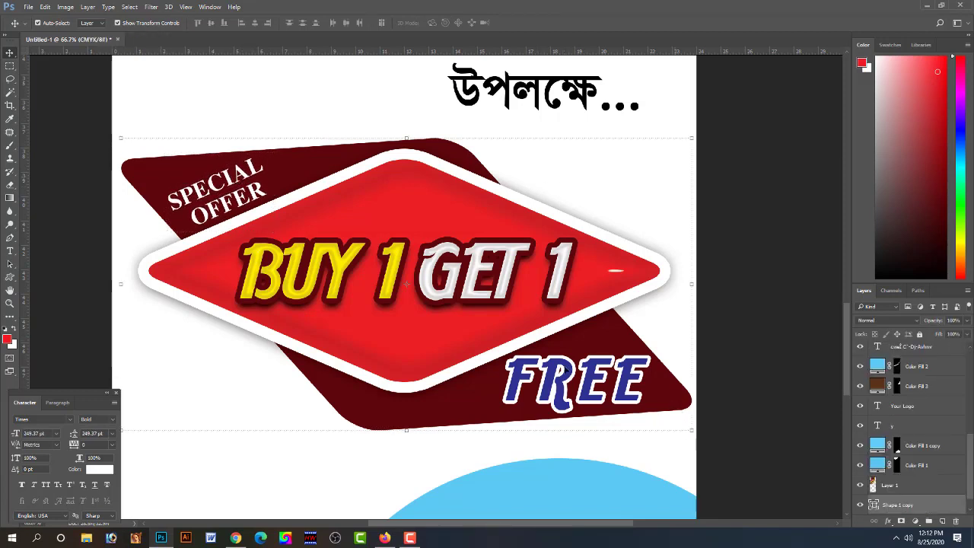
key(ctrl+t)
drag(407, 137, 411, 122)
key(Return)
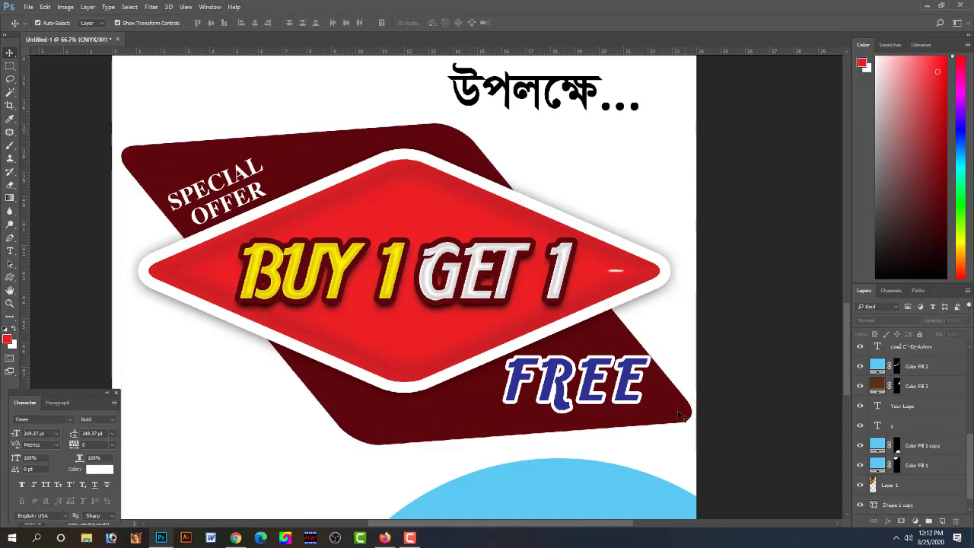
click(613, 389)
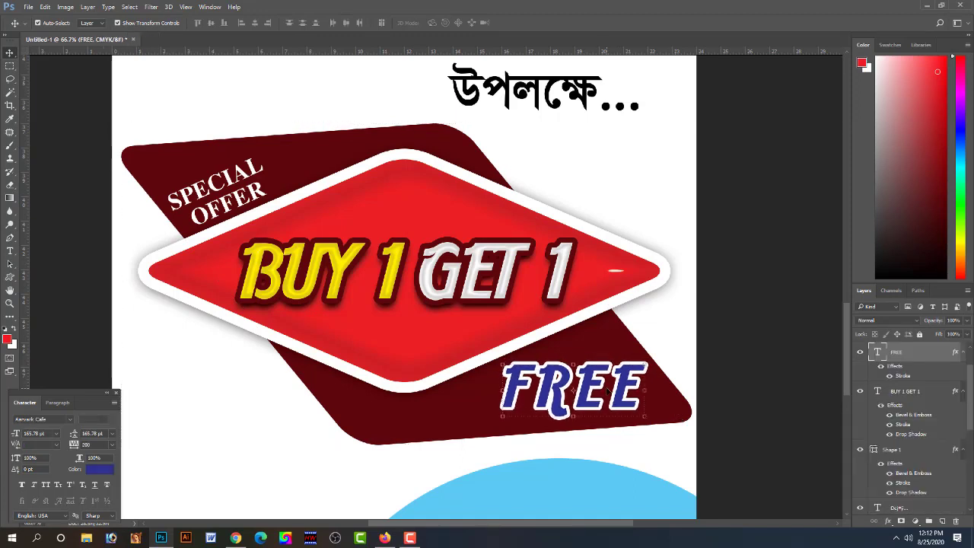
key(shift+Left)
key(shift+Left)
key(Down)
key(Down)
key(Down)
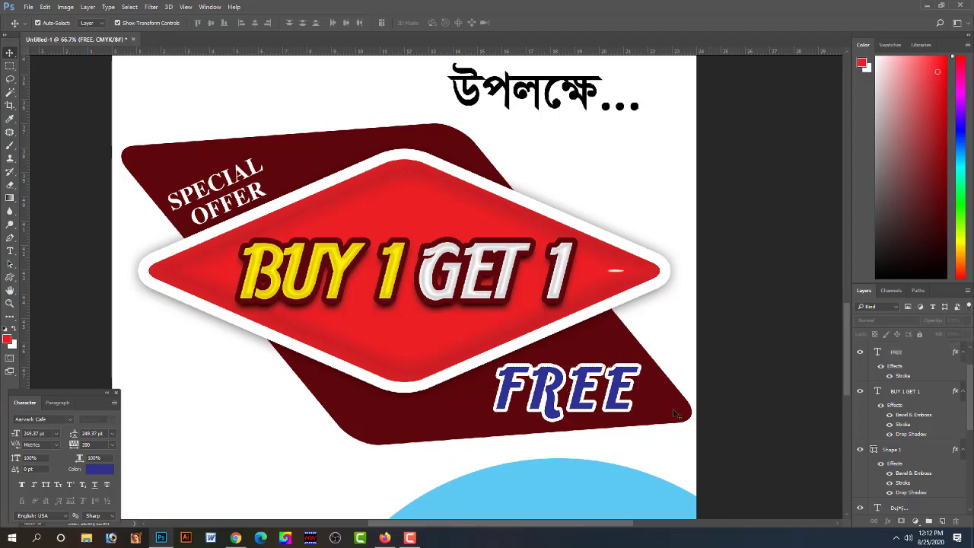
- Fill the backing shape green with CMYK 100/0/100/0
click(702, 417)
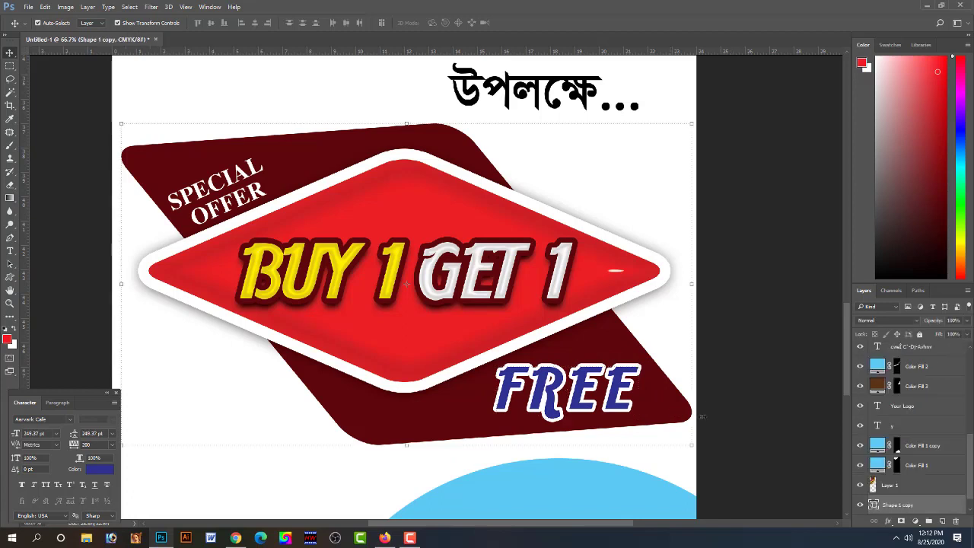
double_click(873, 504)
text(1)
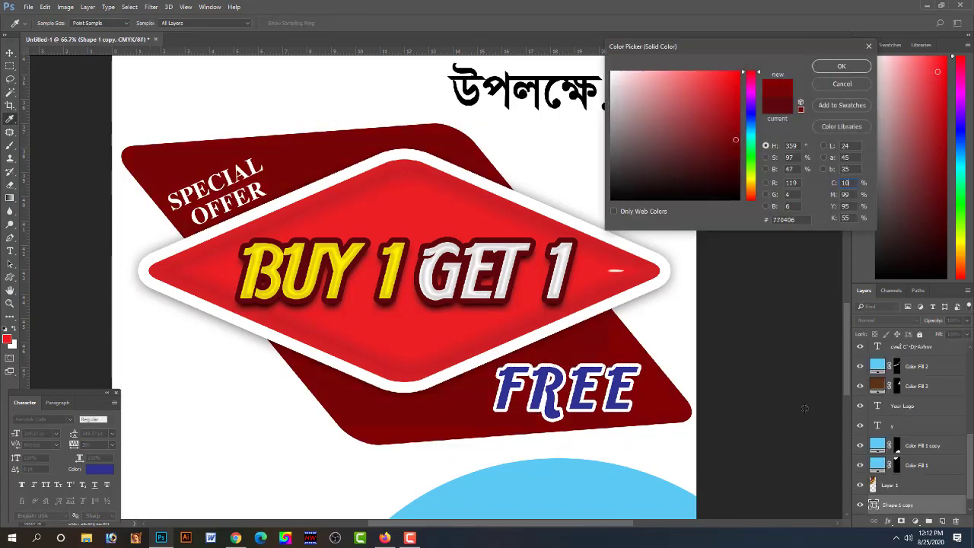
text(0)
key(Tab)
text(0)
key(Tab)
text(100)
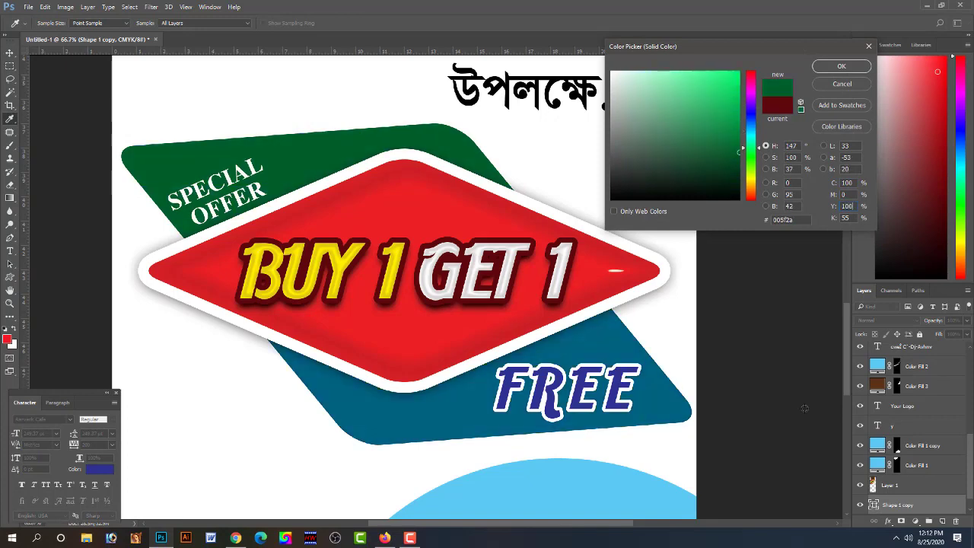
text(0)
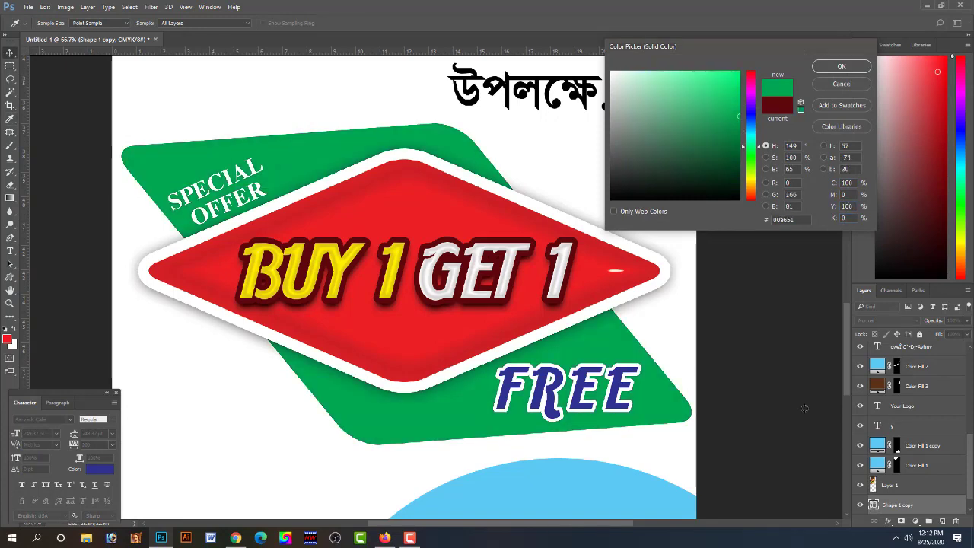
key(Return)
- Nudge SPECIAL OFFER slightly up and right on the green backing
mouse_move(257, 192)
mouse_down()
mouse_move(266, 163)
mouse_move(283, 160)
mouse_up()
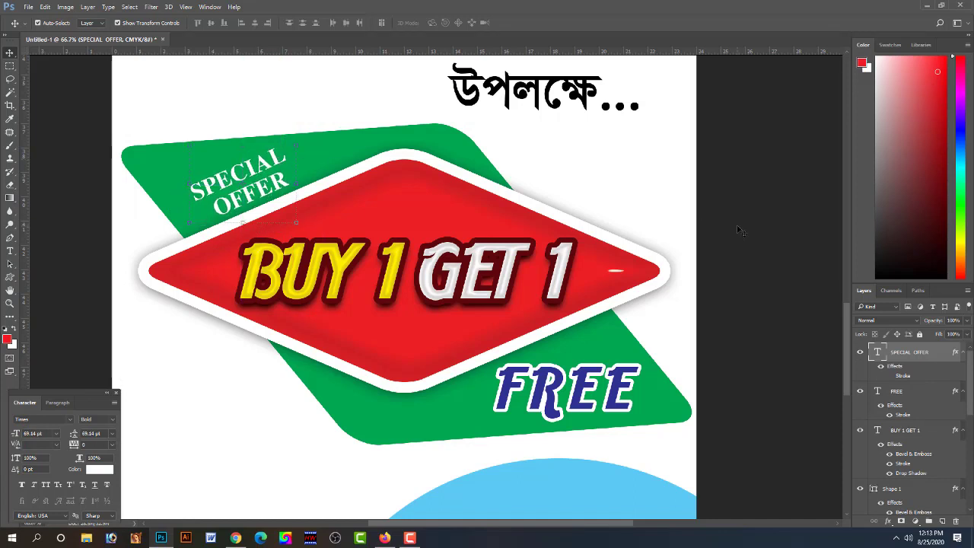
click(761, 296)
click(676, 416)
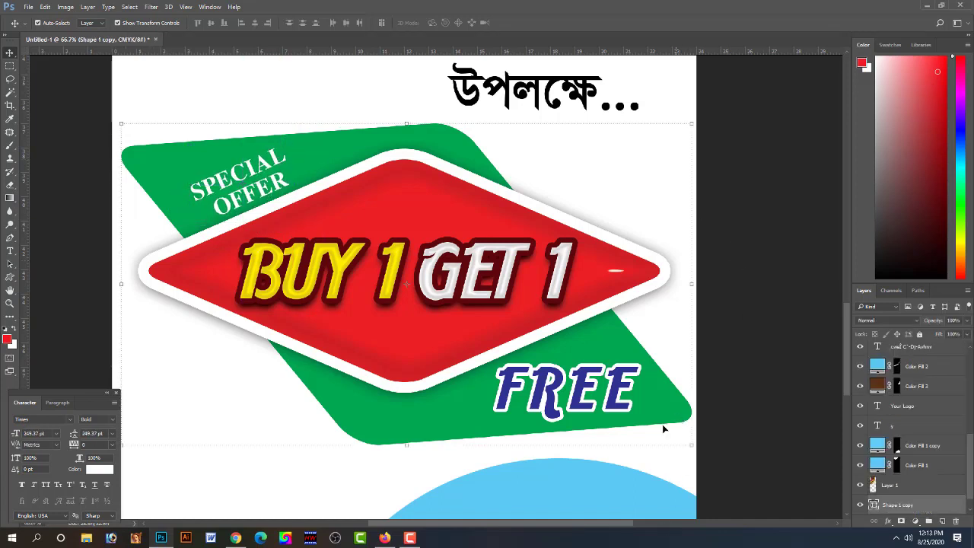
- Make the green backing shape slightly narrower
double_click(924, 505)
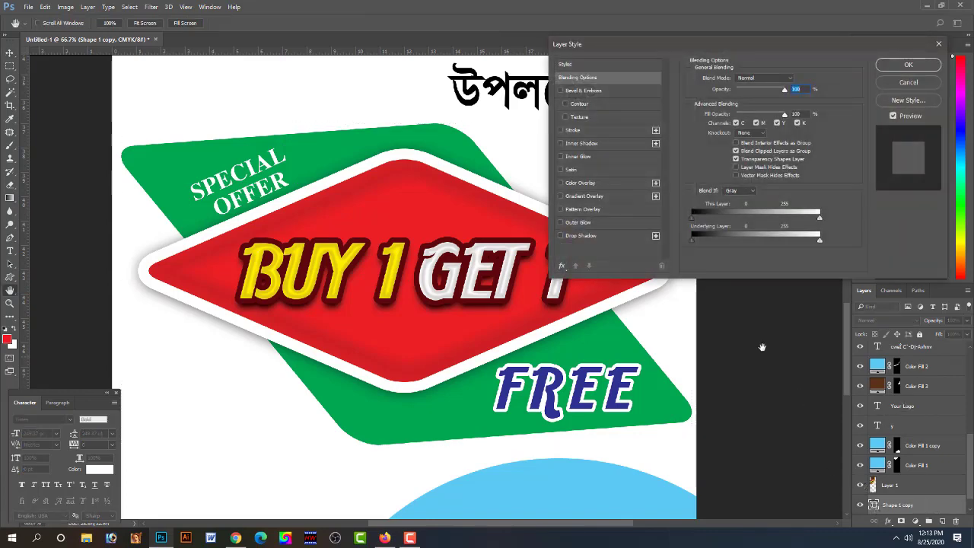
key(Return)
key(ctrl+t)
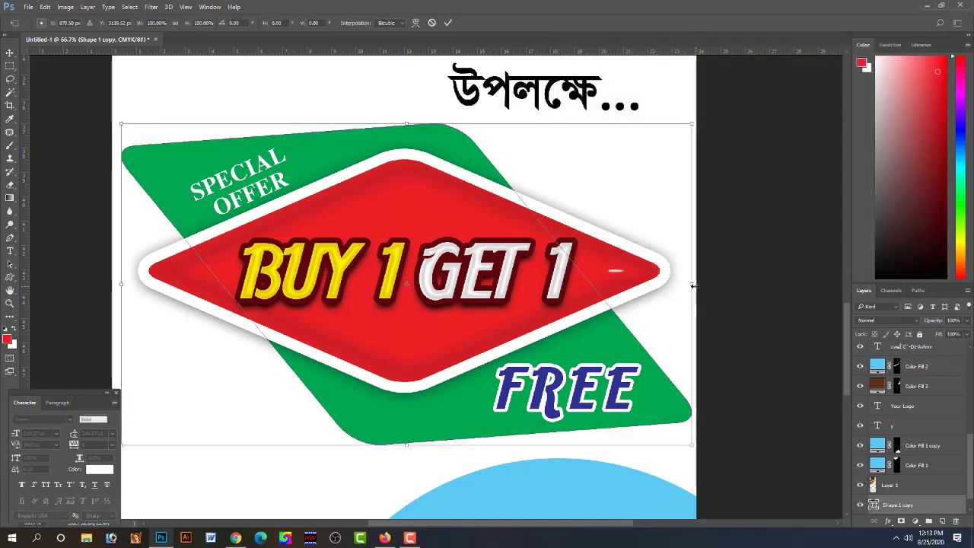
drag(691, 285, 681, 285)
key(Return)
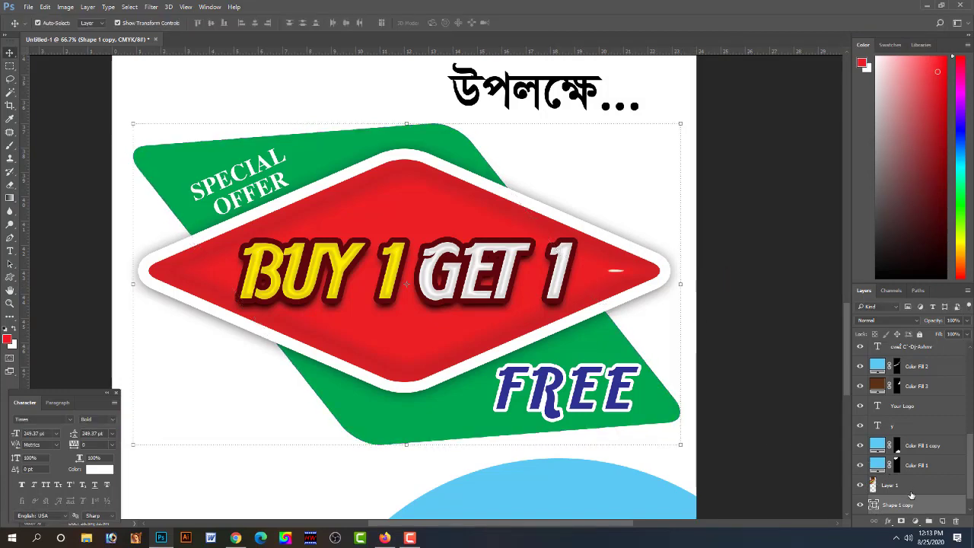
- Give the green backing a white Stroke and a Drop Shadow layer style
key(alt+l)
key(y)
key(Return)
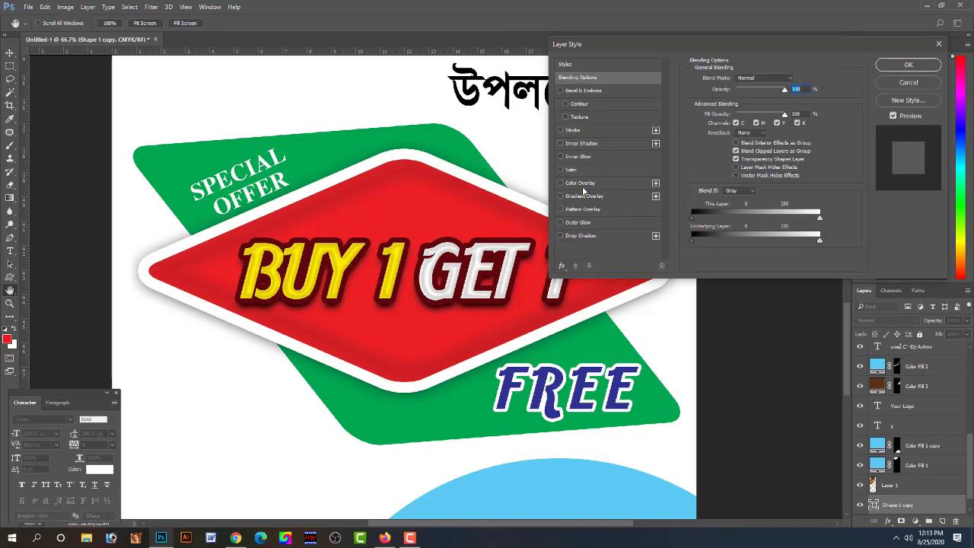
click(561, 131)
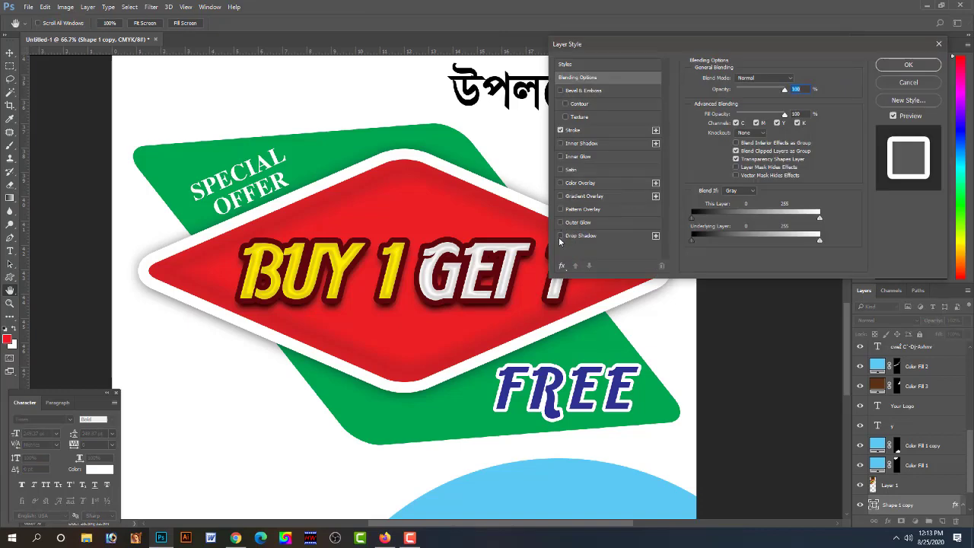
click(561, 237)
key(Return)
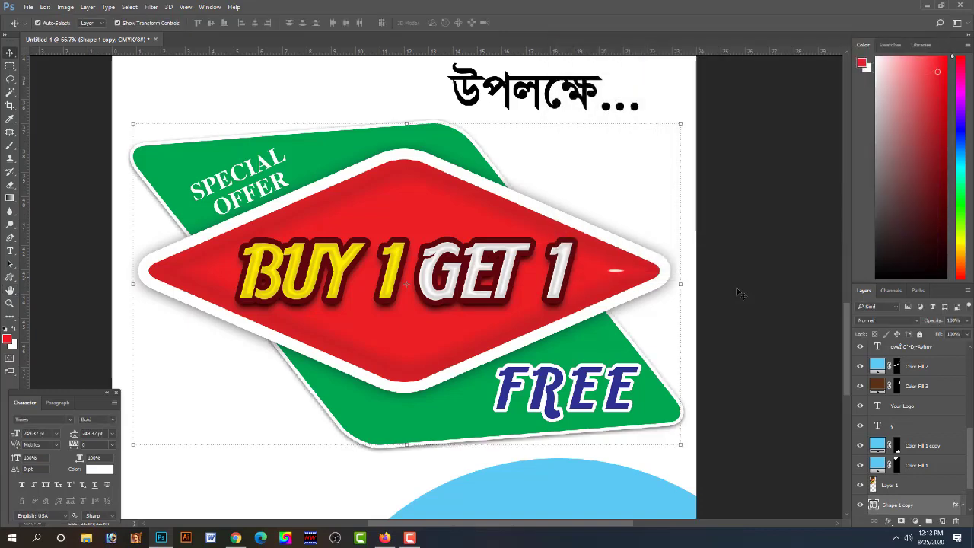
alt+click(580, 295)
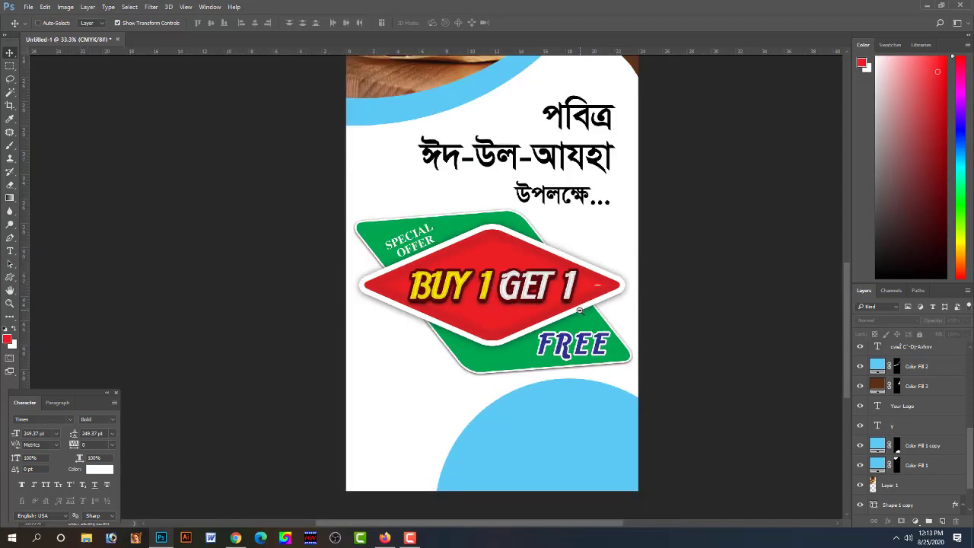
alt+click(580, 295)
scroll(579, 319, up, 1)
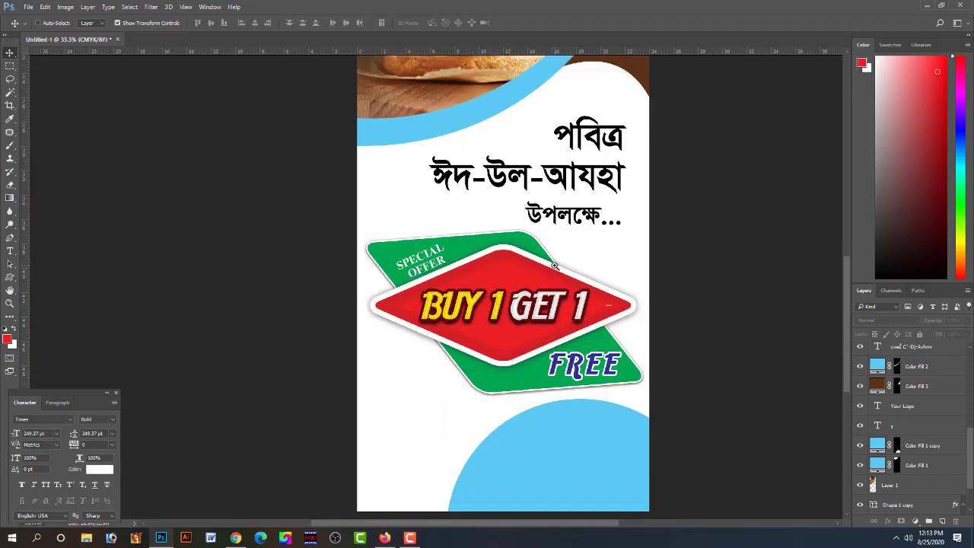
scroll(556, 320, up, 1)
drag(549, 324, 554, 254)
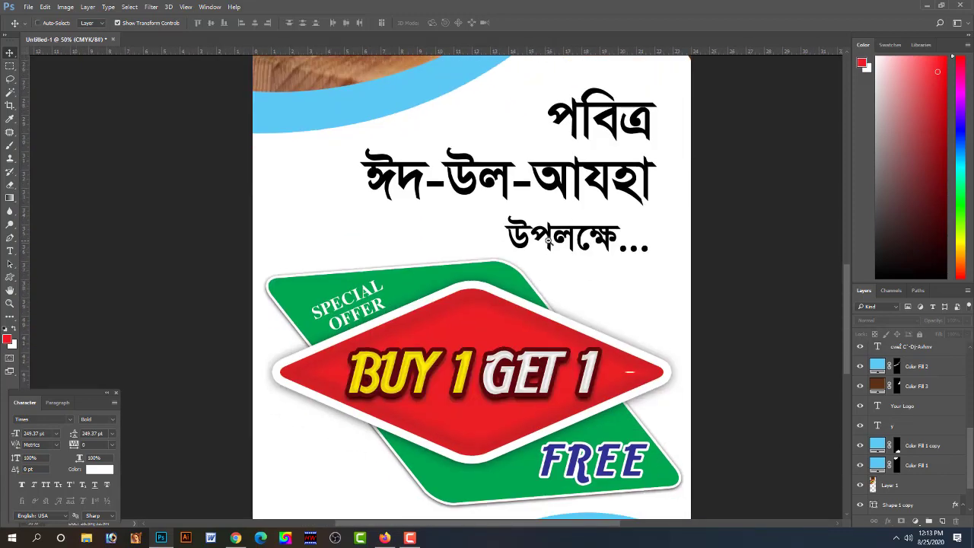
scroll(556, 255, down, 1)
scroll(555, 255, down, 1)
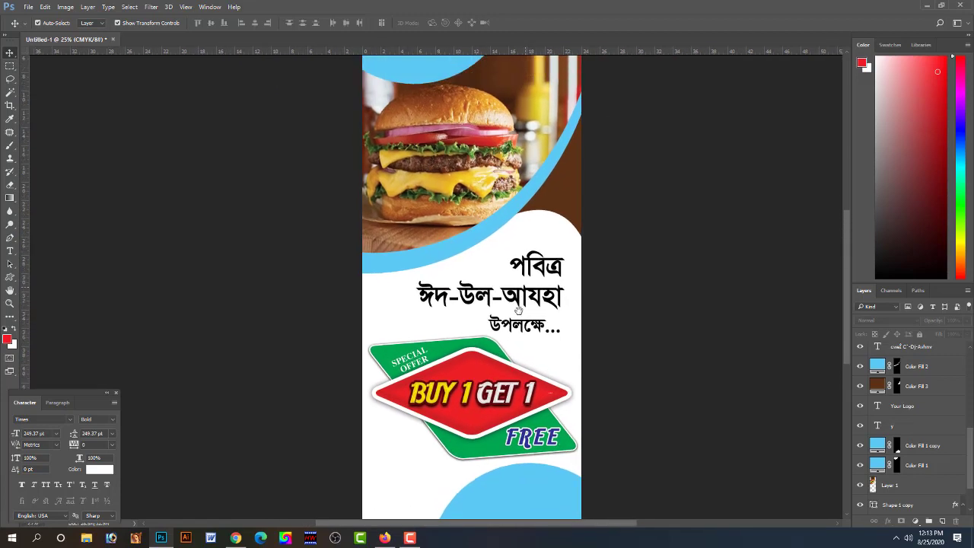
drag(517, 400, 516, 339)
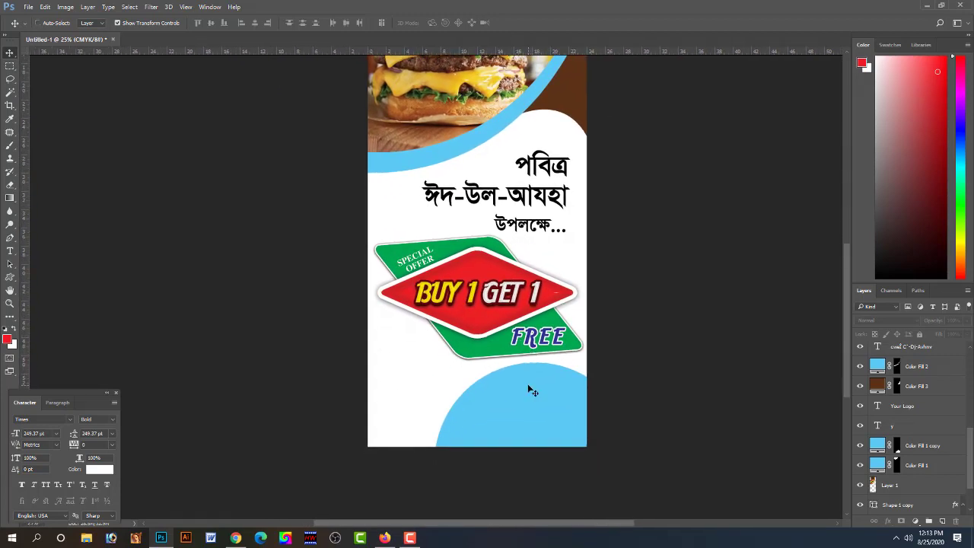
drag(524, 385, 525, 375)
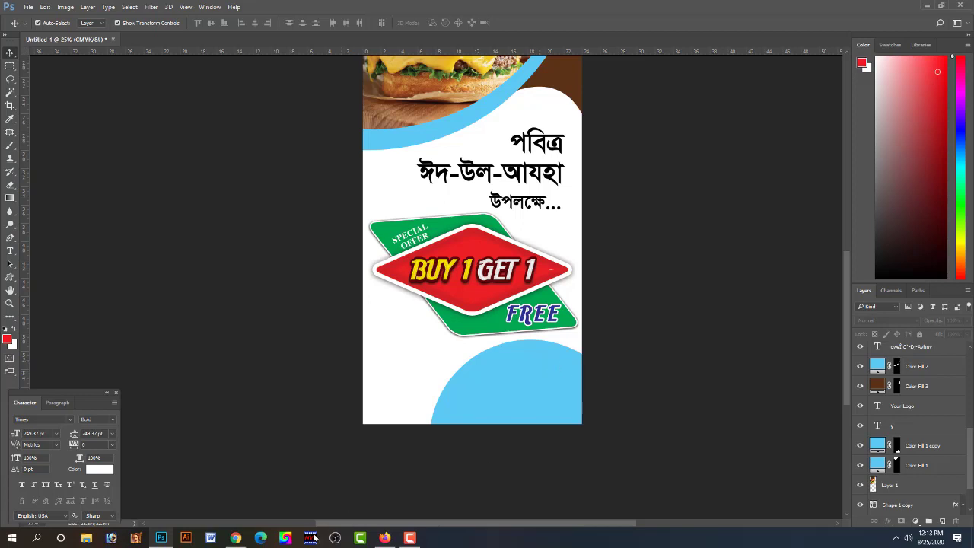
- Recolor the bottom blue circle with the brown sampled from the background
scroll(342, 426, up, 1)
scroll(395, 395, up, 3)
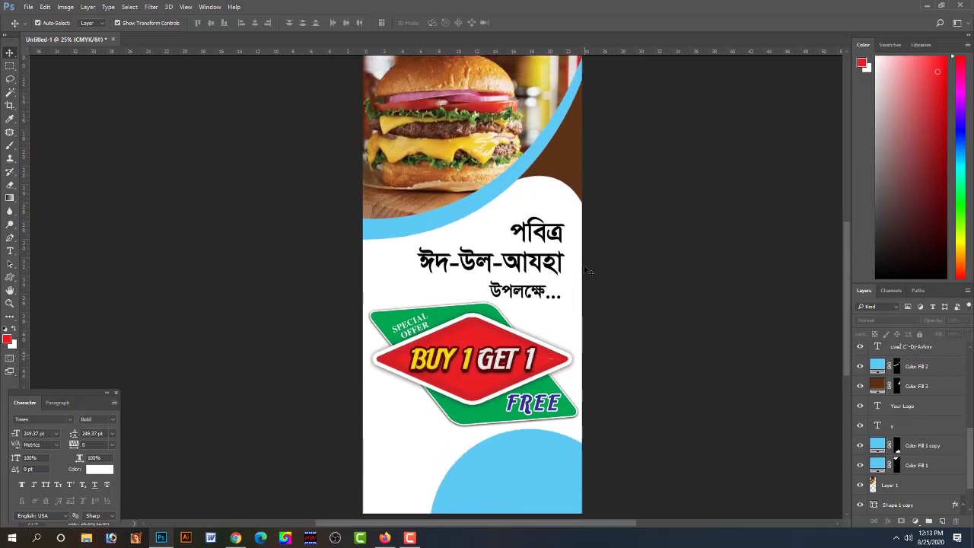
scroll(487, 335, up, 3)
scroll(570, 282, up, 3)
scroll(587, 270, down, 2)
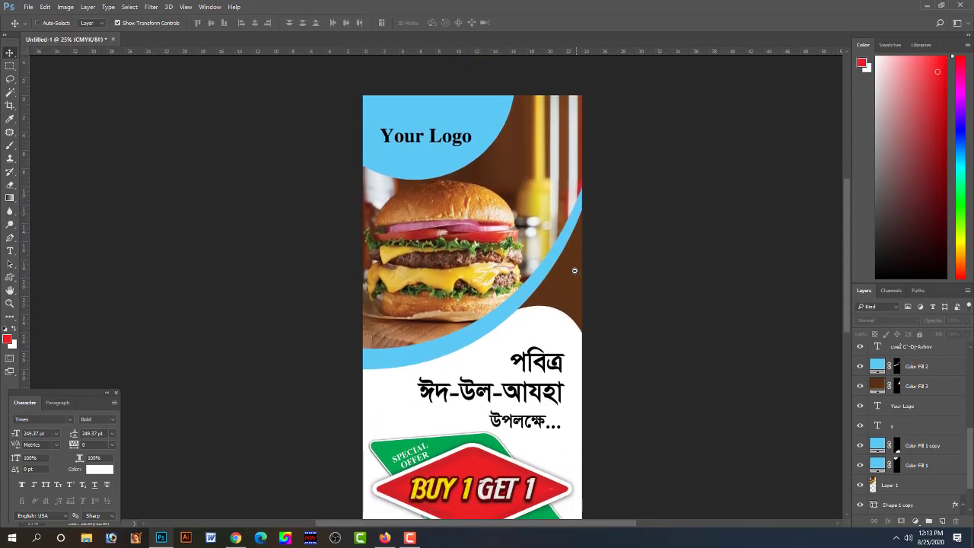
scroll(574, 270, down, 2)
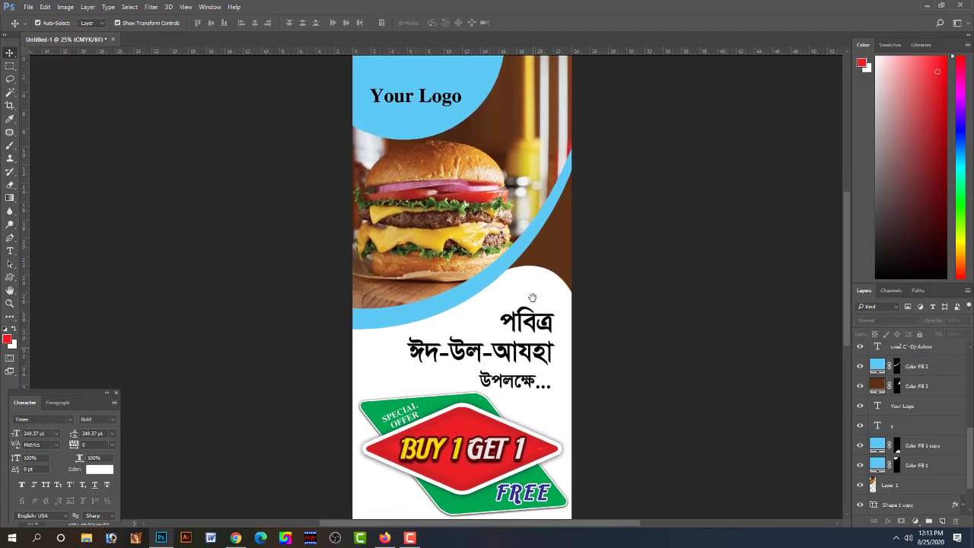
drag(533, 296, 528, 200)
scroll(526, 187, up, 1)
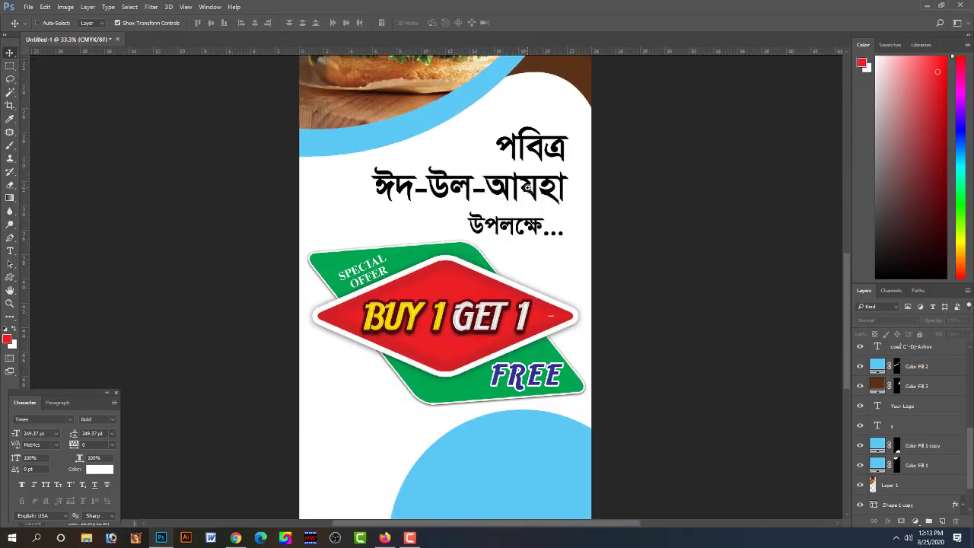
scroll(527, 186, up, 1)
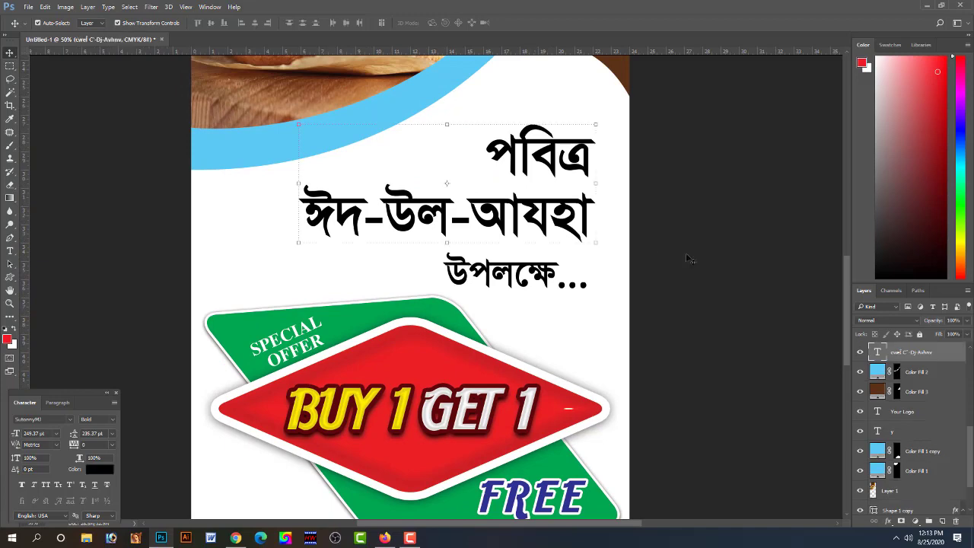
scroll(542, 260, down, 5)
scroll(542, 259, down, 3)
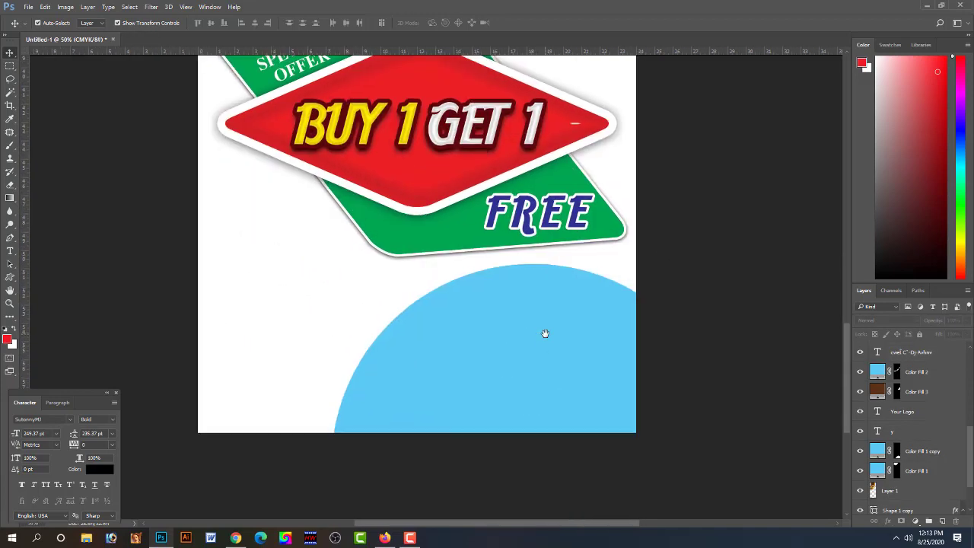
scroll(520, 347, down, 1)
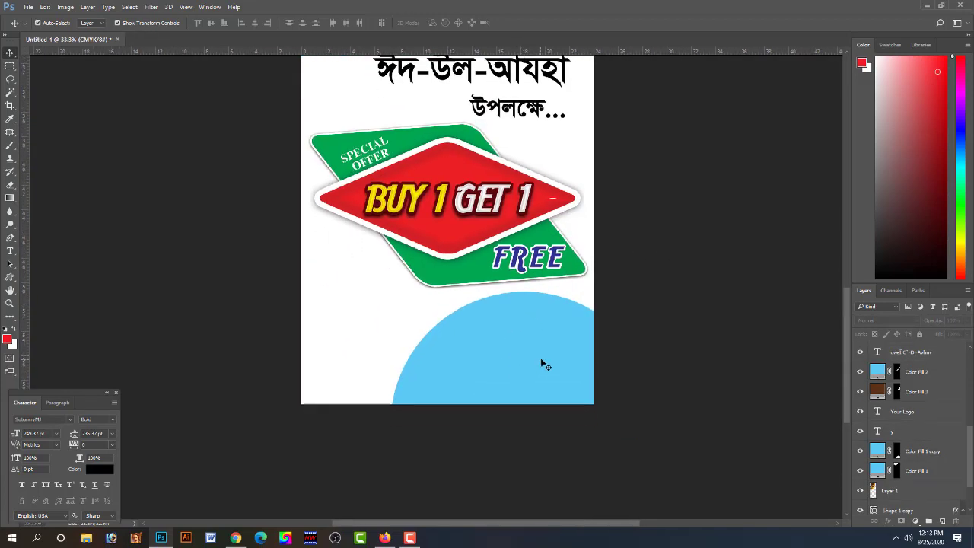
click(545, 365)
scroll(525, 326, down, 1)
scroll(533, 295, down, 1)
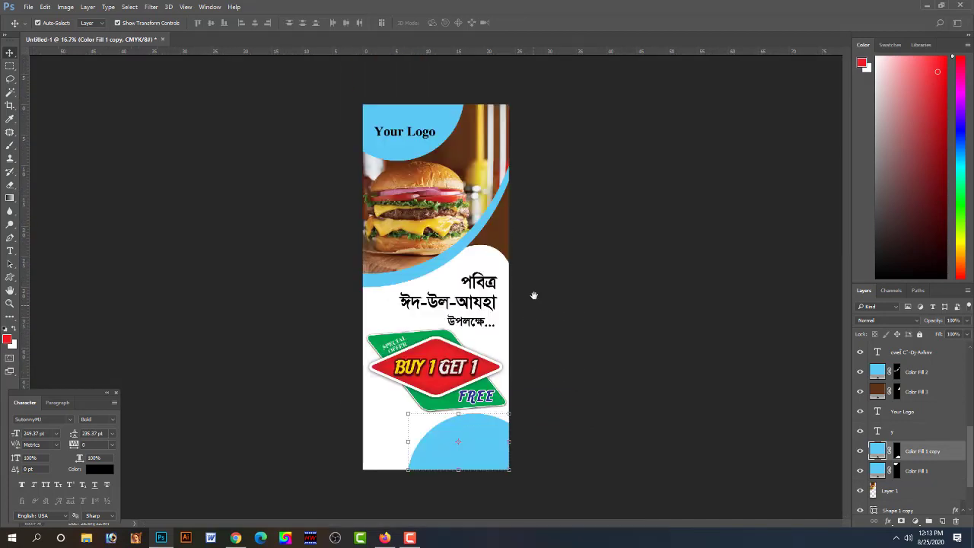
double_click(879, 450)
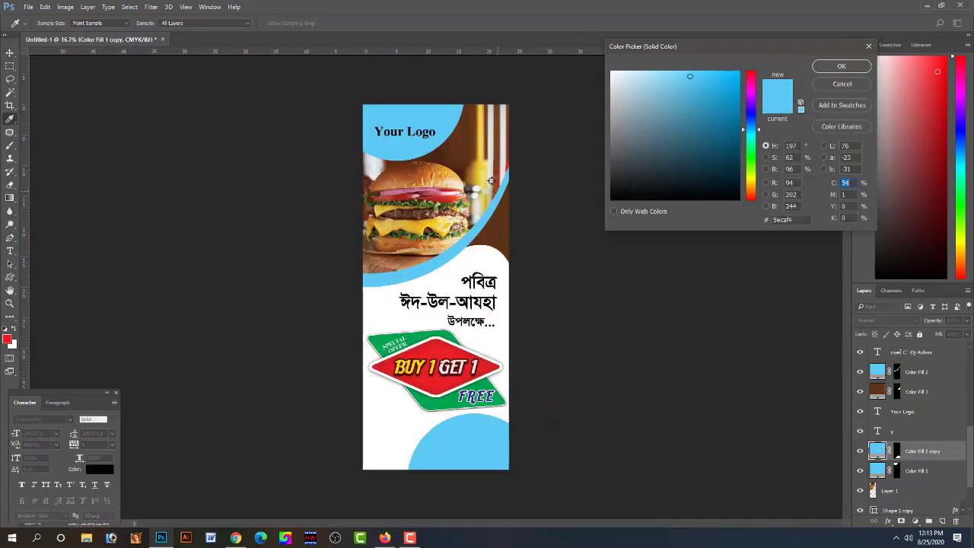
click(458, 149)
key(Return)
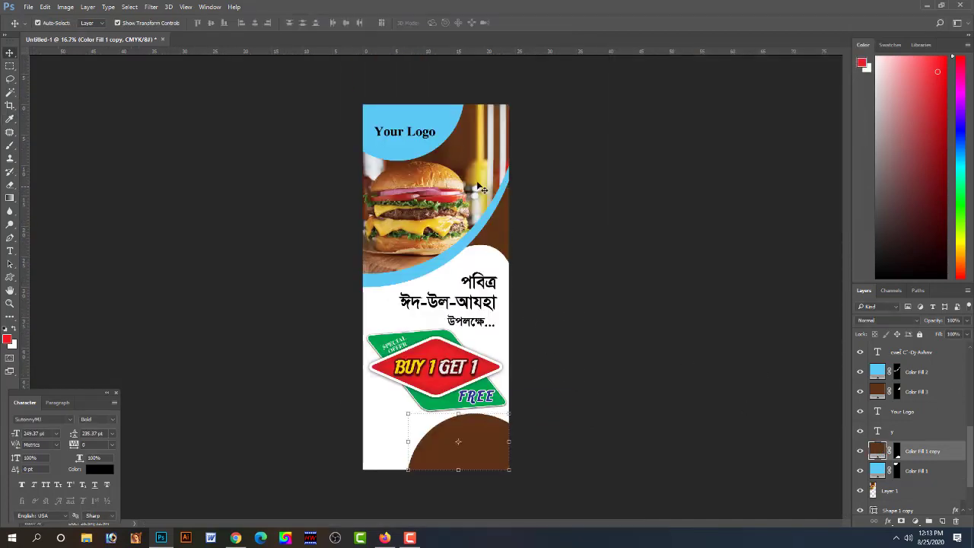
- Change the top logo circle's fill from blue to orange-red
click(447, 129)
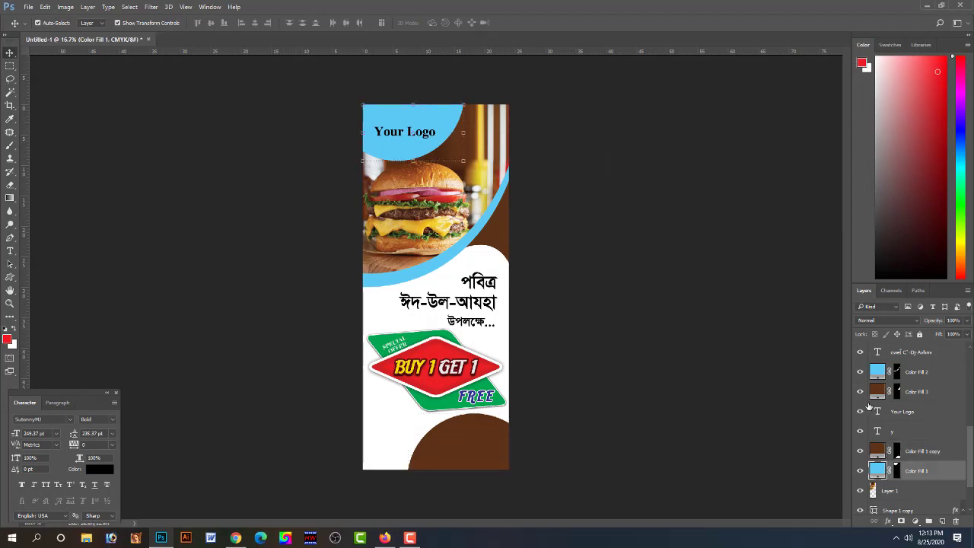
double_click(879, 468)
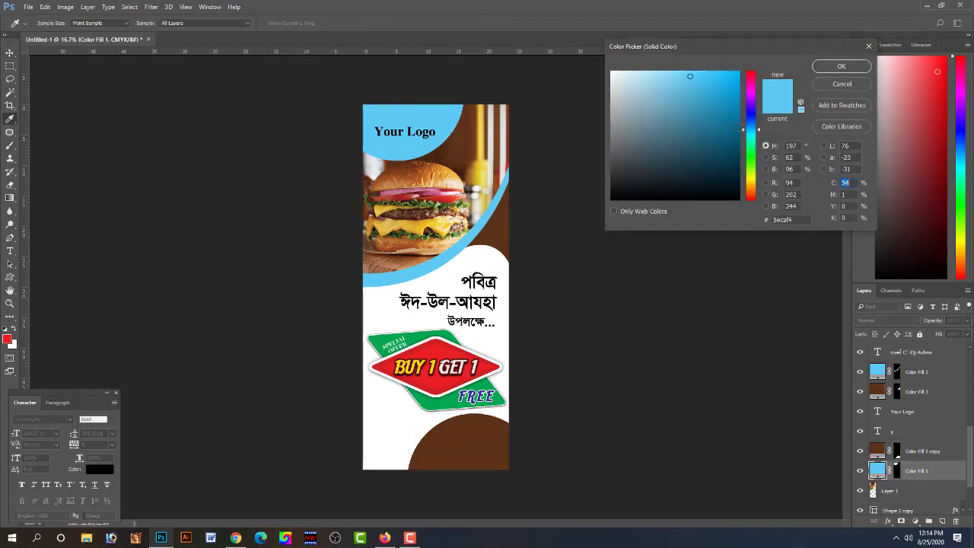
drag(751, 196, 745, 192)
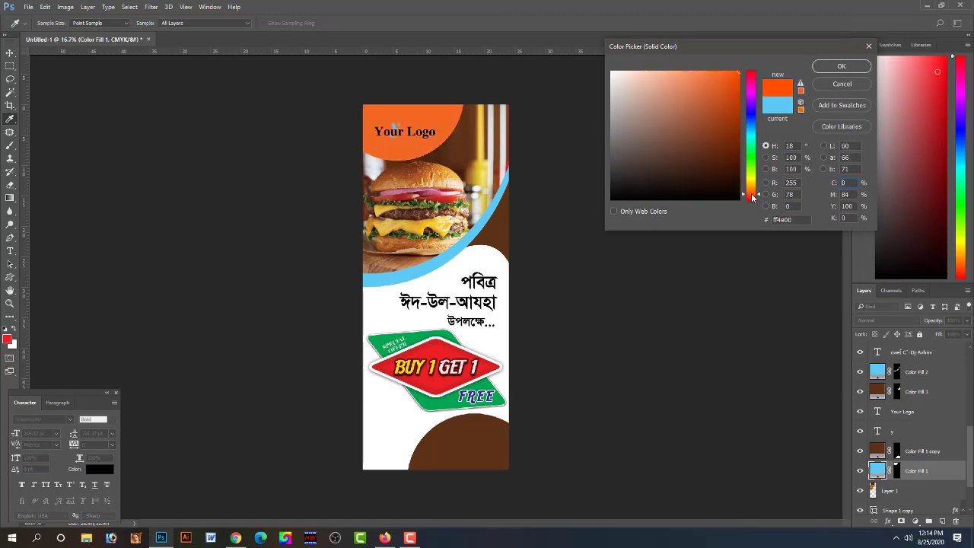
drag(752, 196, 752, 197)
key(Return)
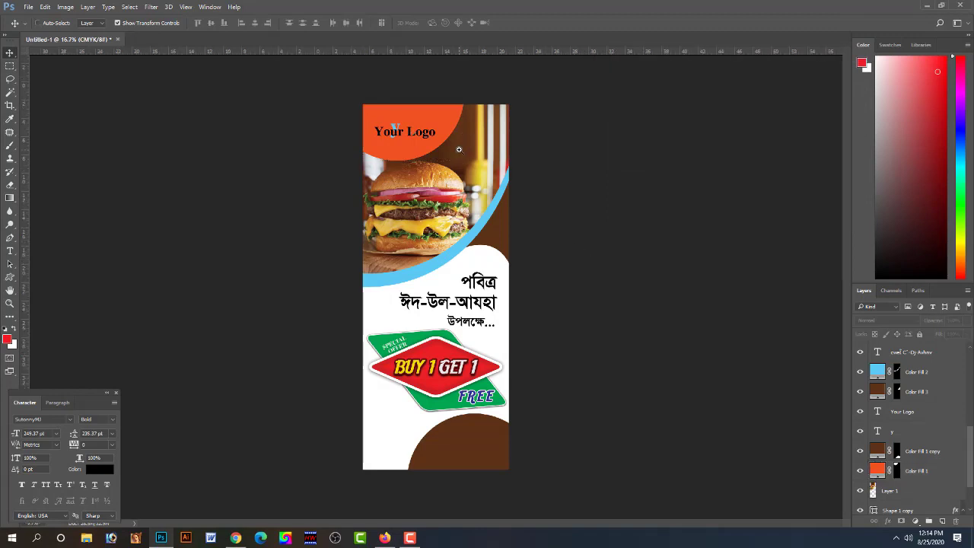
- Delete the stray blue 'y' text layer near the logo
click(459, 150)
drag(459, 150, 488, 243)
click(368, 198)
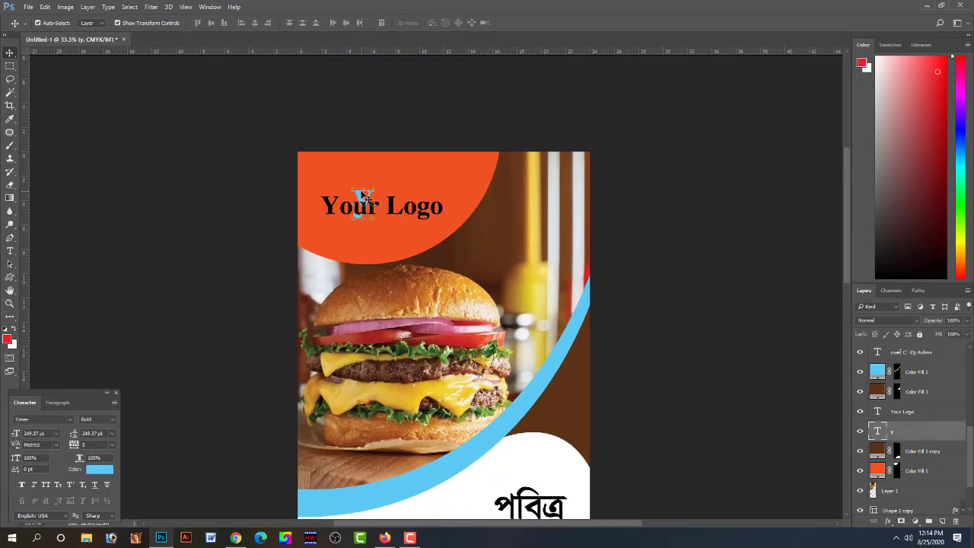
key(Delete)
- Duplicate the orange logo circle as a white copy placed beneath it
click(481, 208)
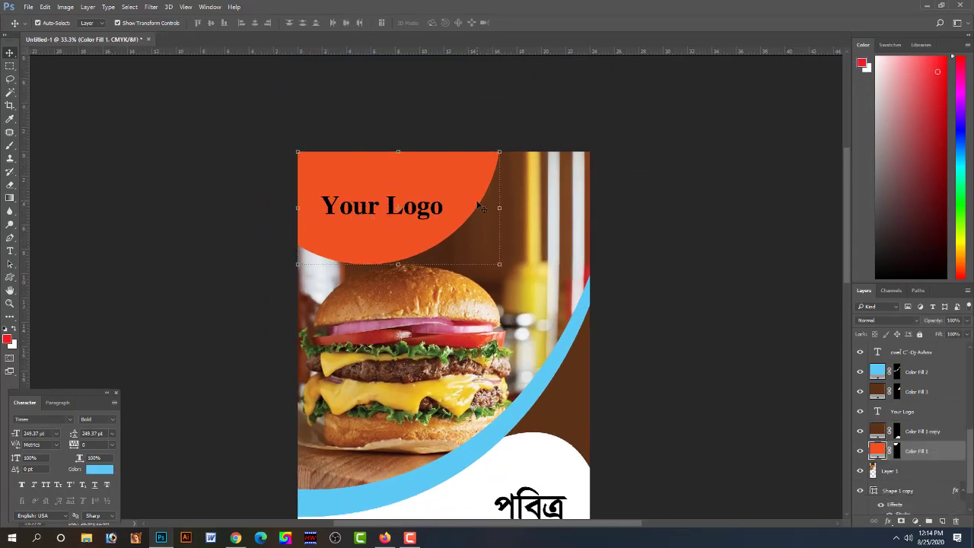
key(ctrl+j)
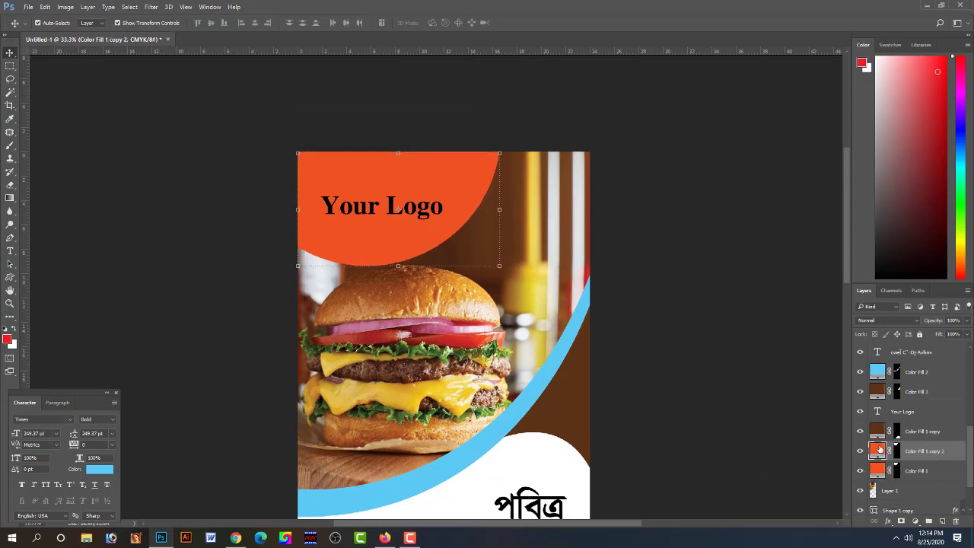
double_click(879, 449)
click(611, 71)
key(Return)
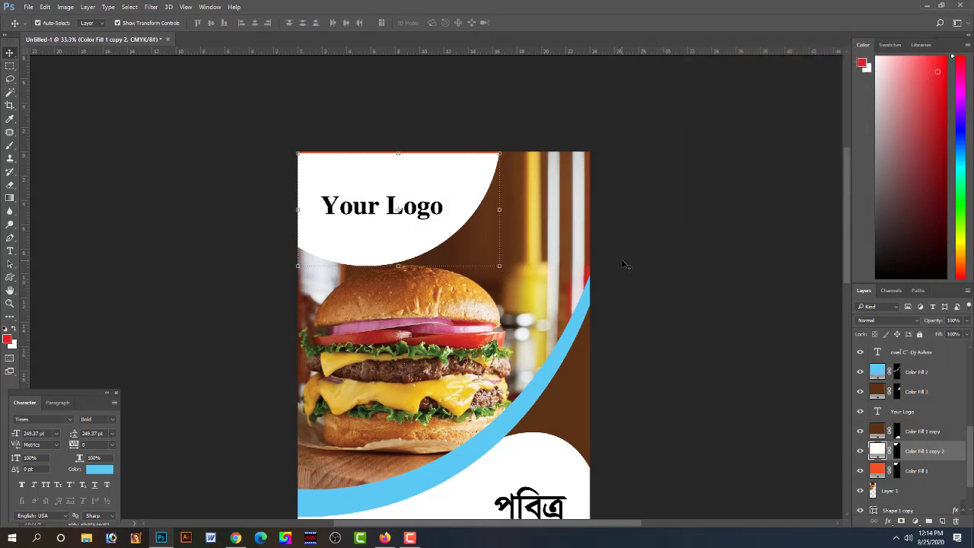
key(ctrl+bracketleft)
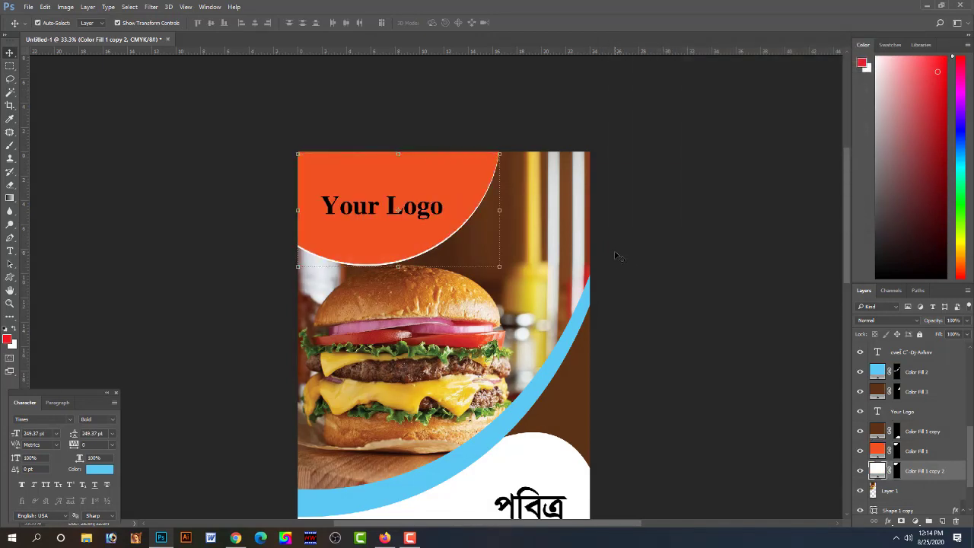
- Offset the white circle up and right so a thin crescent shows
key(Down)
key(Down)
key(Down)
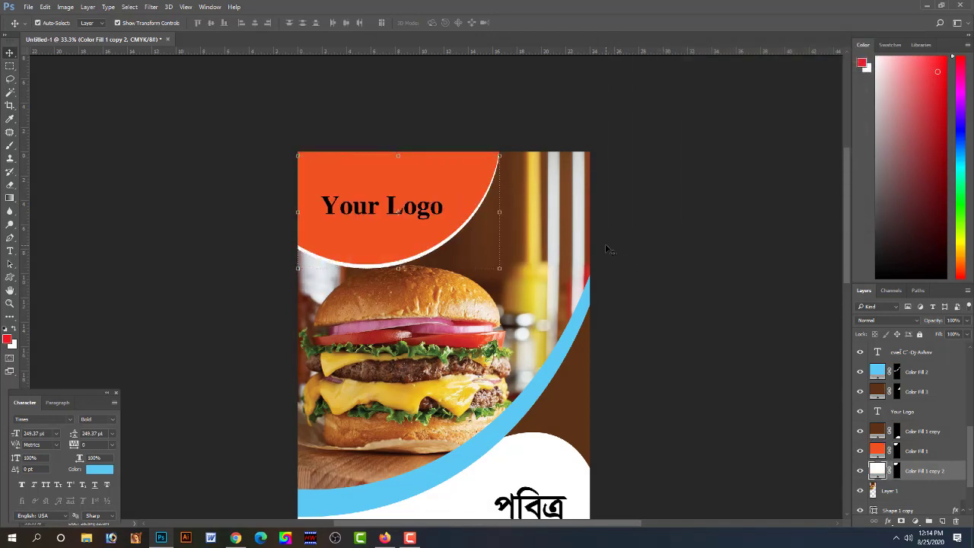
key(Down)
key(Down)
key(Down)
key(Down)
key(Down)
key(Down)
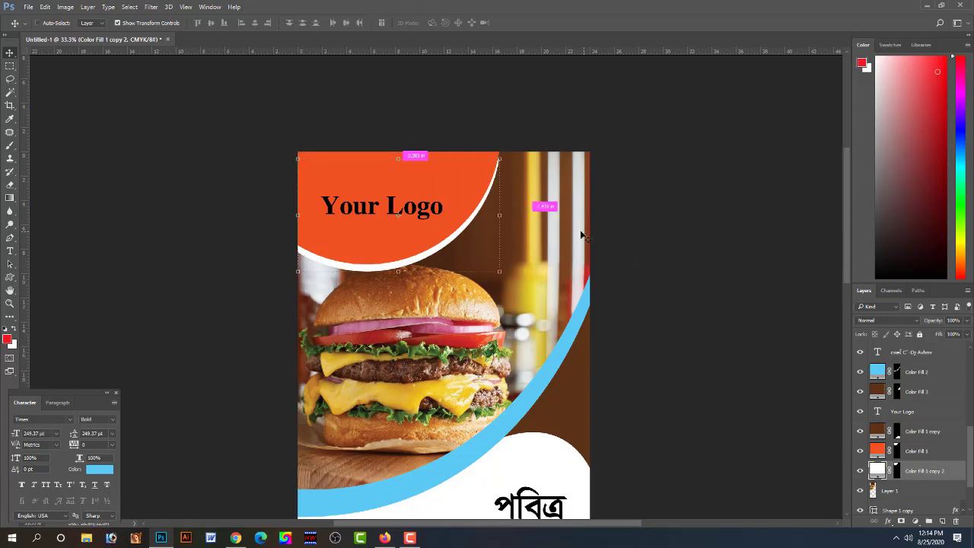
key(ctrl+t)
drag(499, 161, 500, 151)
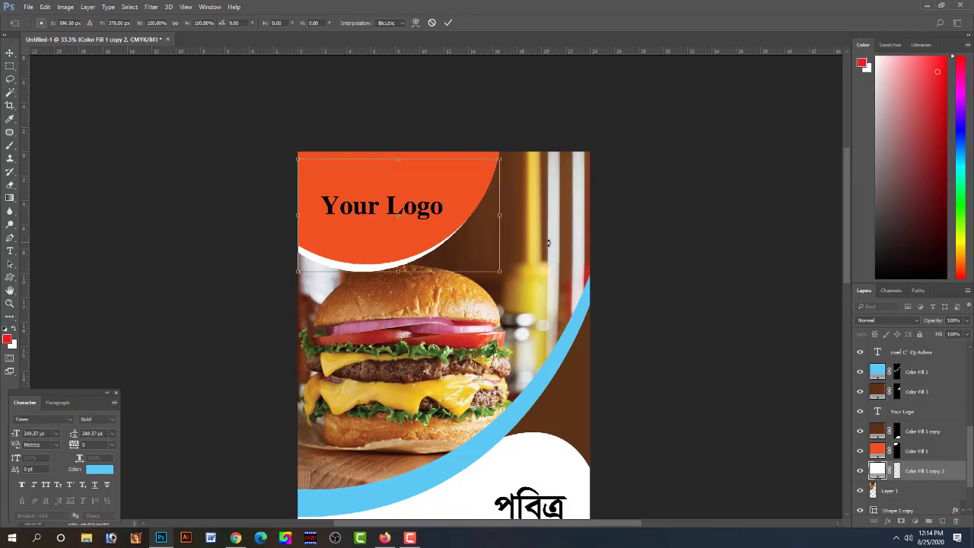
key(ctrl+z)
key(shift+Up)
key(shift+Up)
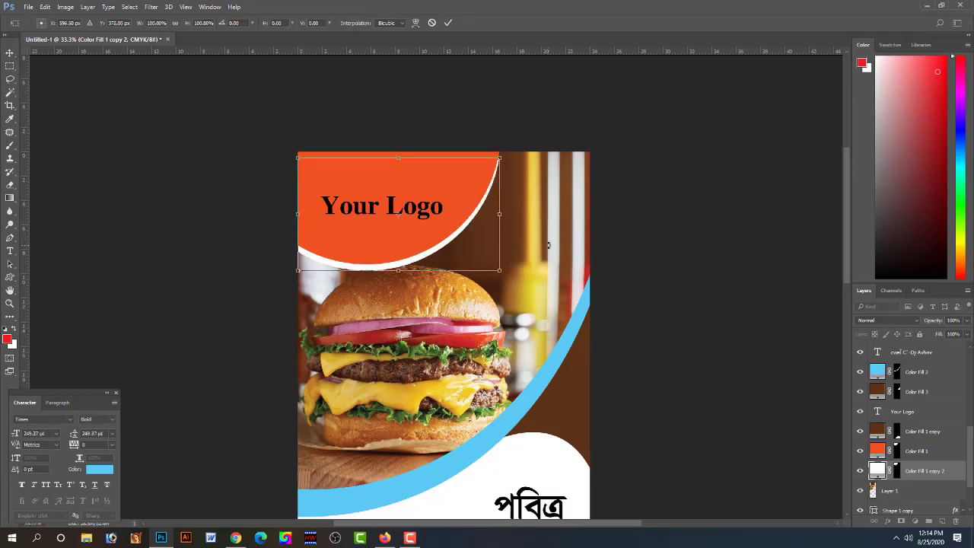
key(shift+Up)
key(shift+Right)
key(shift+Right)
key(shift+Right)
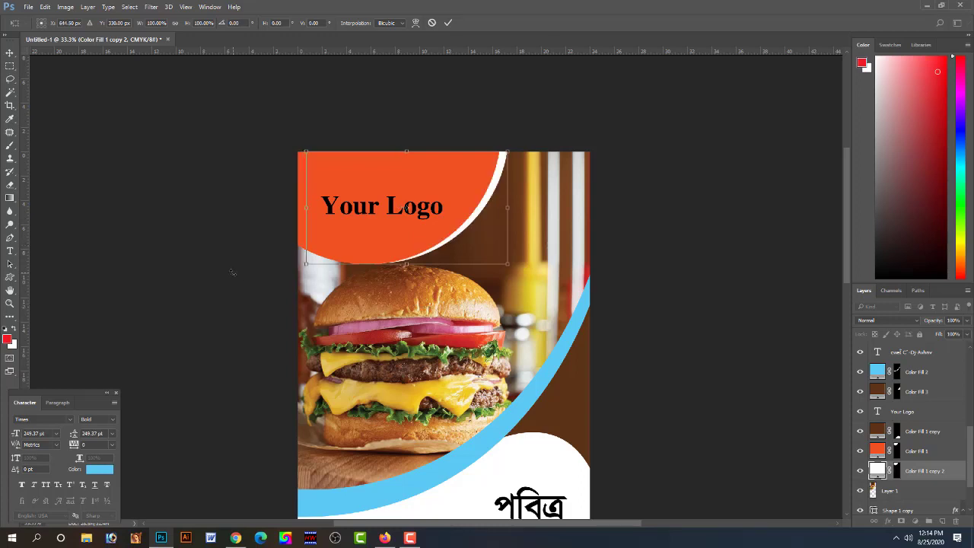
key(Return)
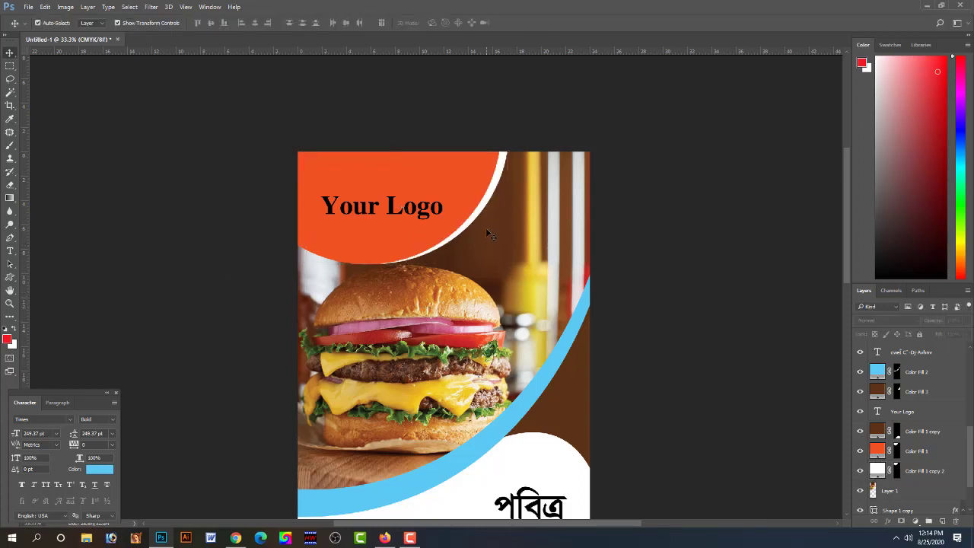
scroll(482, 244, down, 1)
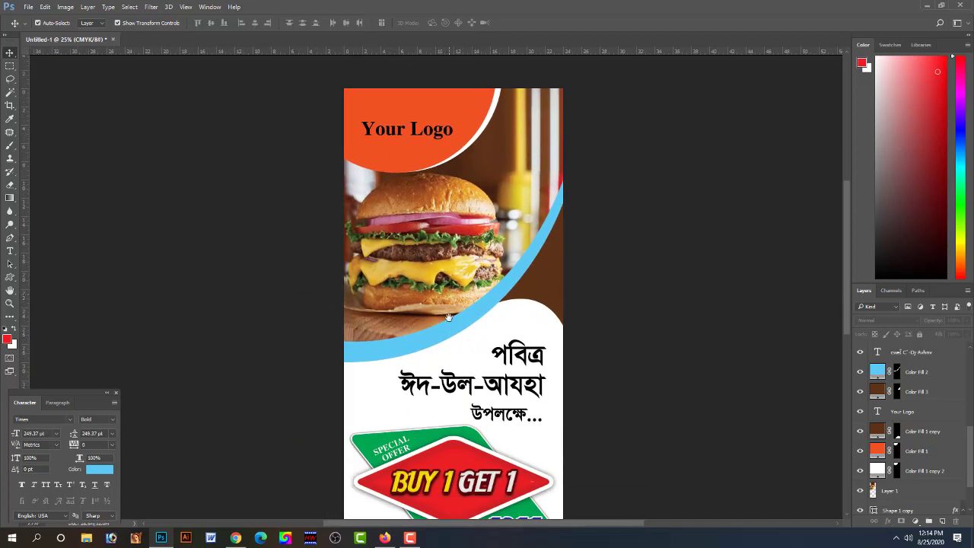
- Recolor the curved stripe's Color Fill 2 to orange f05123
scroll(473, 247, down, 2)
scroll(475, 246, up, 3)
click(494, 168)
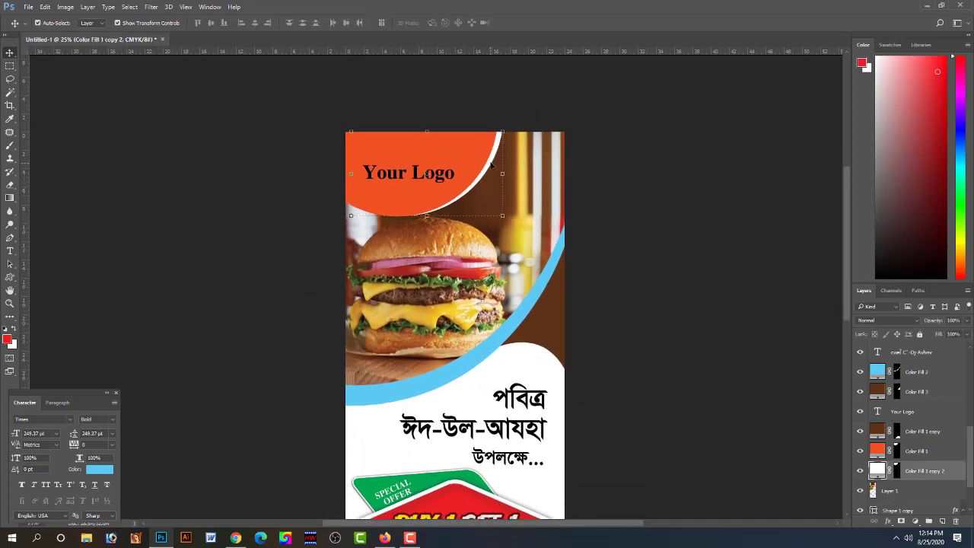
click(637, 210)
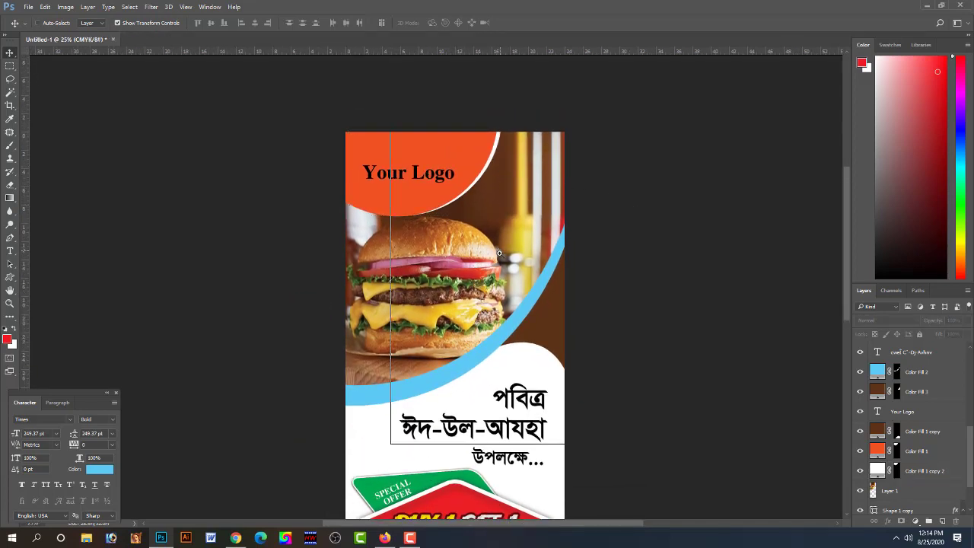
scroll(510, 256, up, 1)
scroll(511, 274, down, 3)
scroll(514, 298, down, 1)
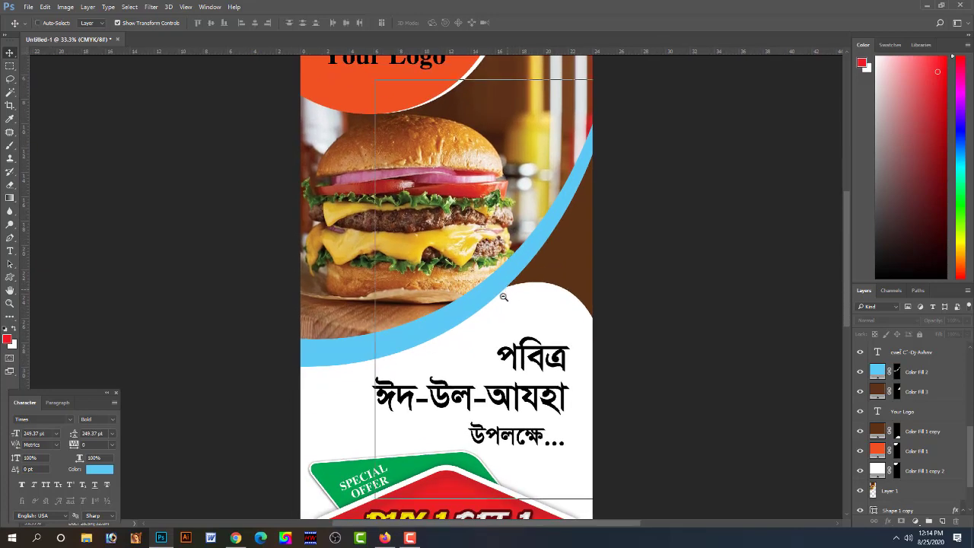
scroll(502, 295, down, 1)
click(494, 298)
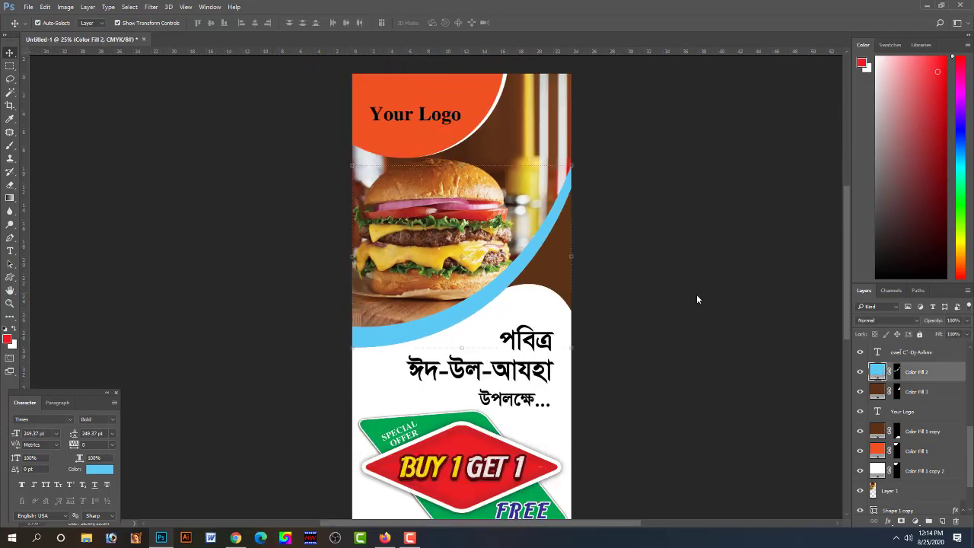
double_click(878, 371)
click(426, 99)
key(Return)
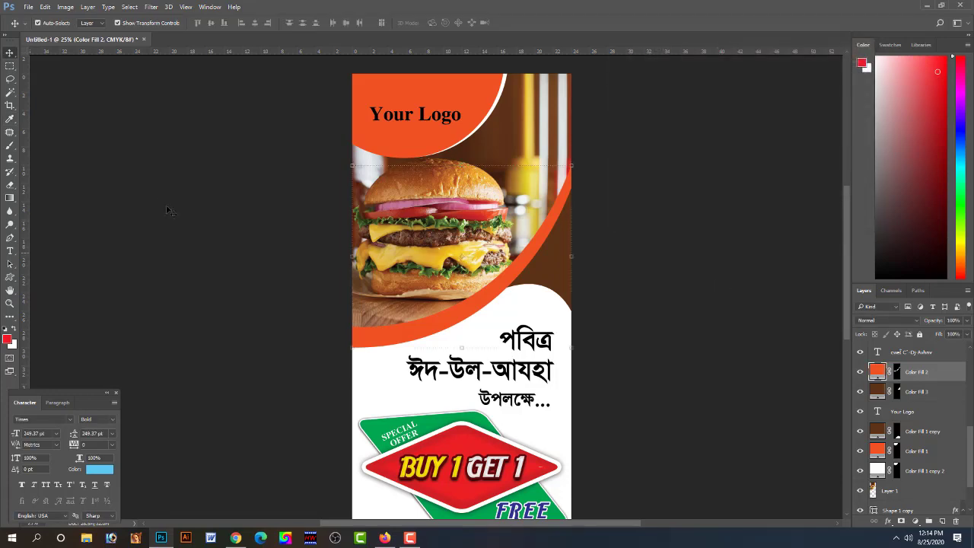
click(190, 213)
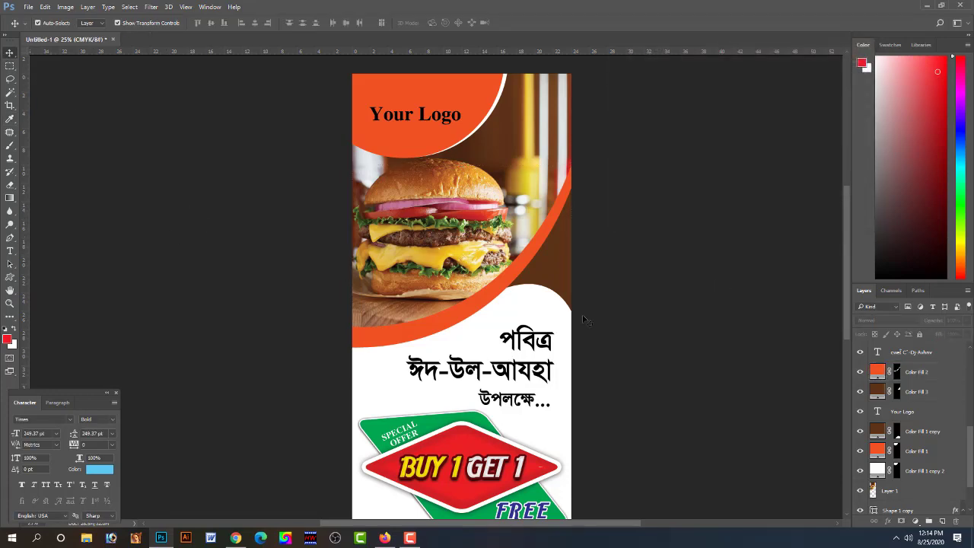
- Review the lower banner, then switch to Chrome's burger image results
scroll(532, 300, down, 1)
scroll(532, 300, down, 1)
scroll(487, 289, up, 2)
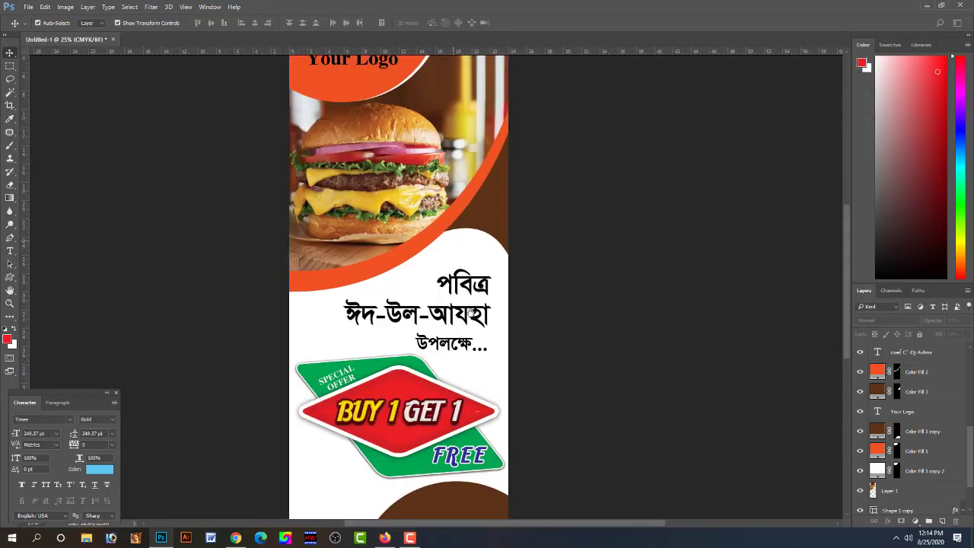
drag(439, 158, 458, 287)
scroll(459, 285, down, 2)
scroll(461, 322, down, 1)
scroll(461, 342, down, 2)
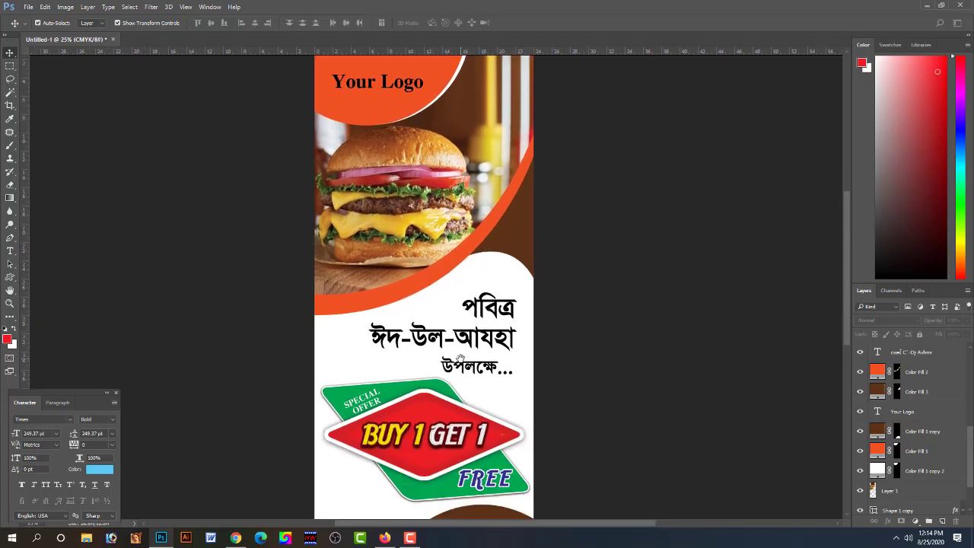
scroll(463, 264, down, 1)
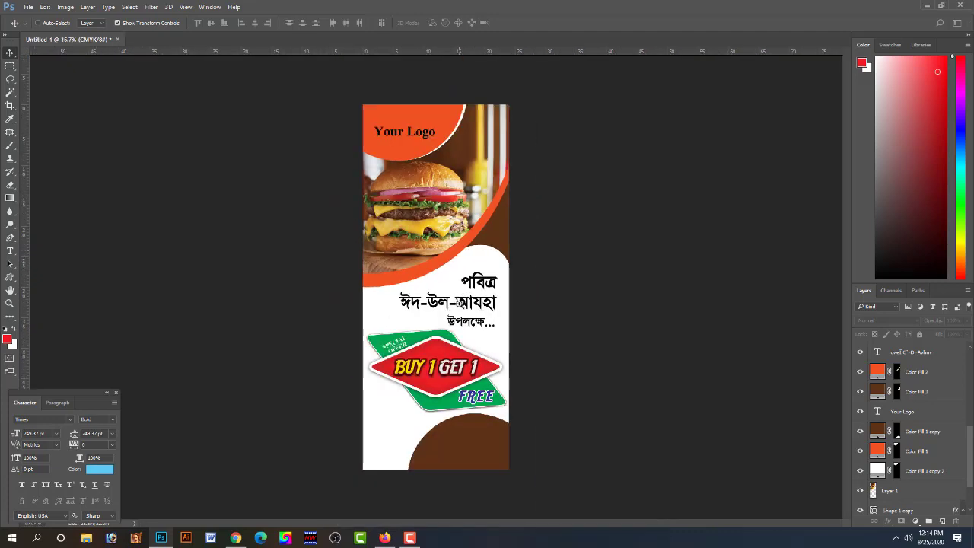
scroll(460, 304, up, 1)
scroll(461, 304, up, 1)
scroll(472, 418, up, 2)
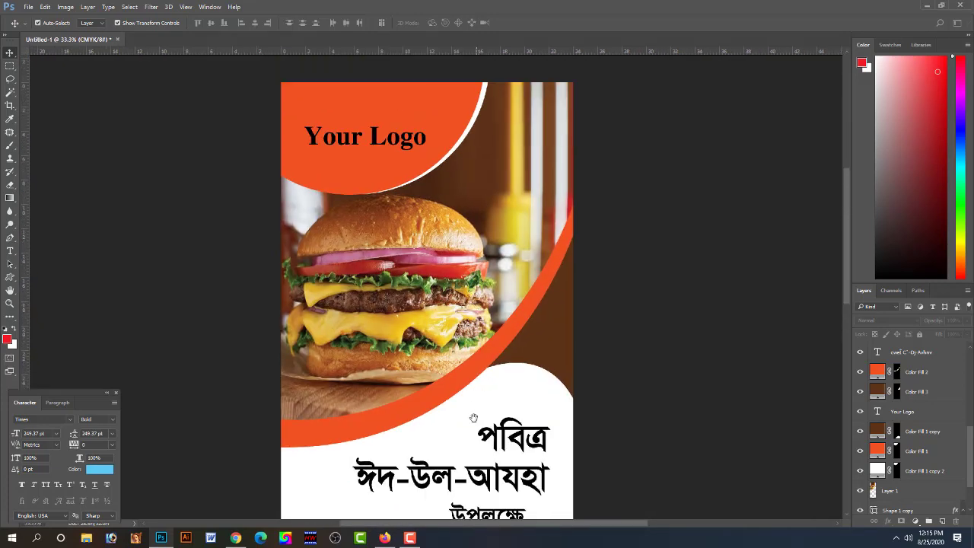
scroll(473, 418, down, 3)
scroll(472, 417, down, 3)
scroll(478, 411, down, 1)
scroll(482, 404, down, 3)
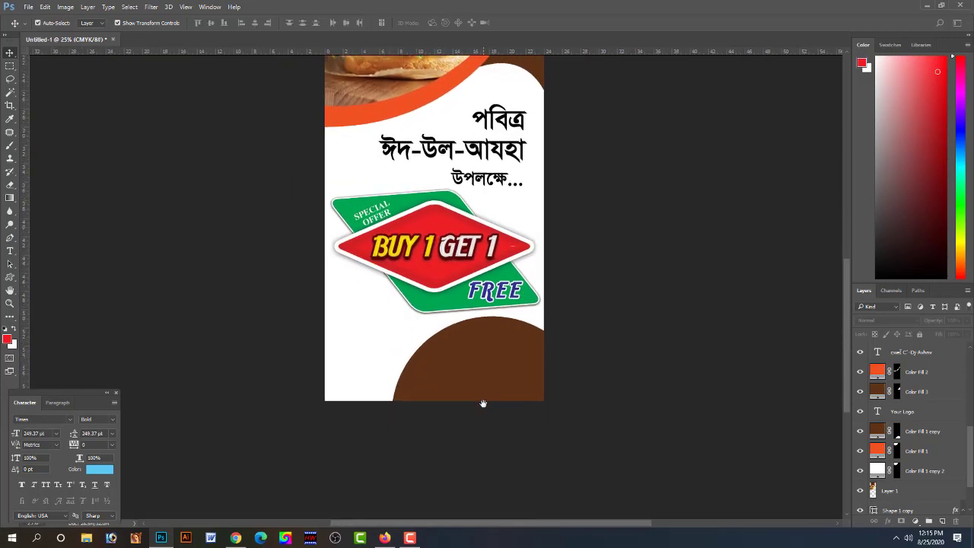
click(236, 538)
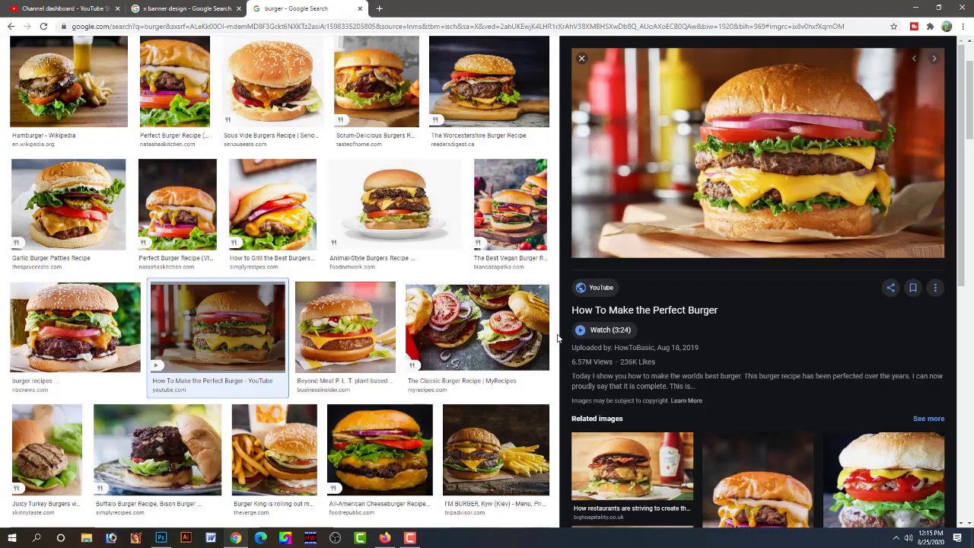
- Browse burger results, previewing the Homemade Beef and Worcestershire burger images
scroll(537, 329, down, 4)
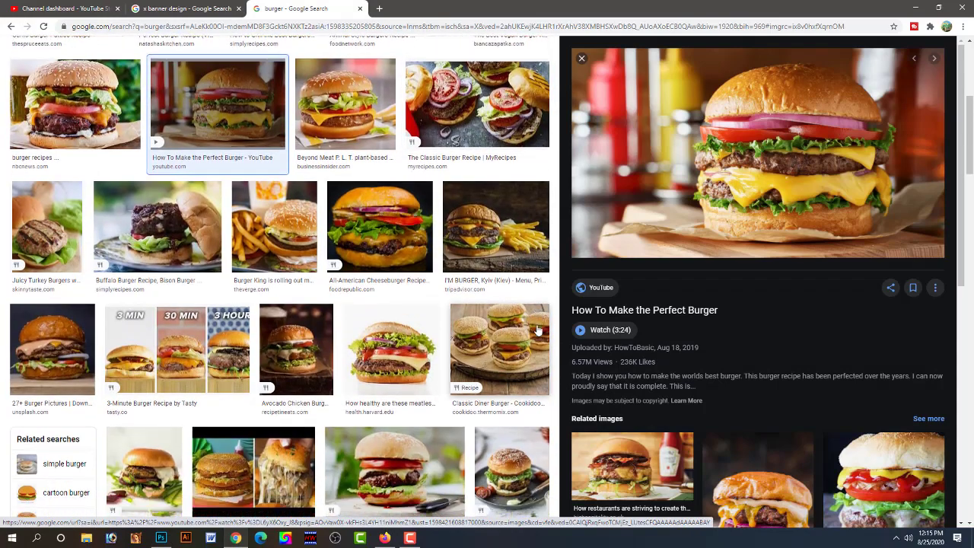
scroll(538, 330, down, 5)
scroll(538, 329, down, 5)
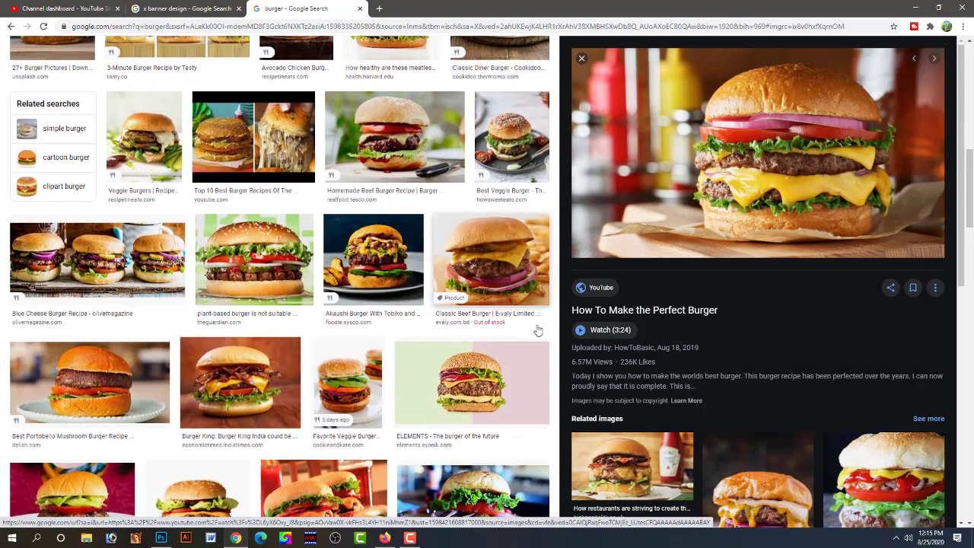
scroll(537, 329, down, 5)
scroll(832, 421, down, 4)
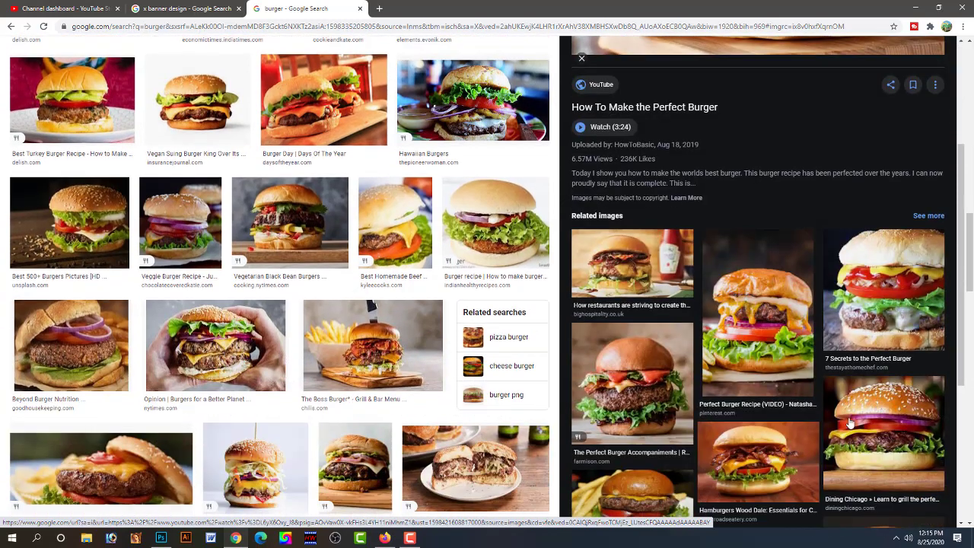
scroll(837, 422, down, 1)
scroll(845, 423, down, 2)
scroll(850, 424, down, 1)
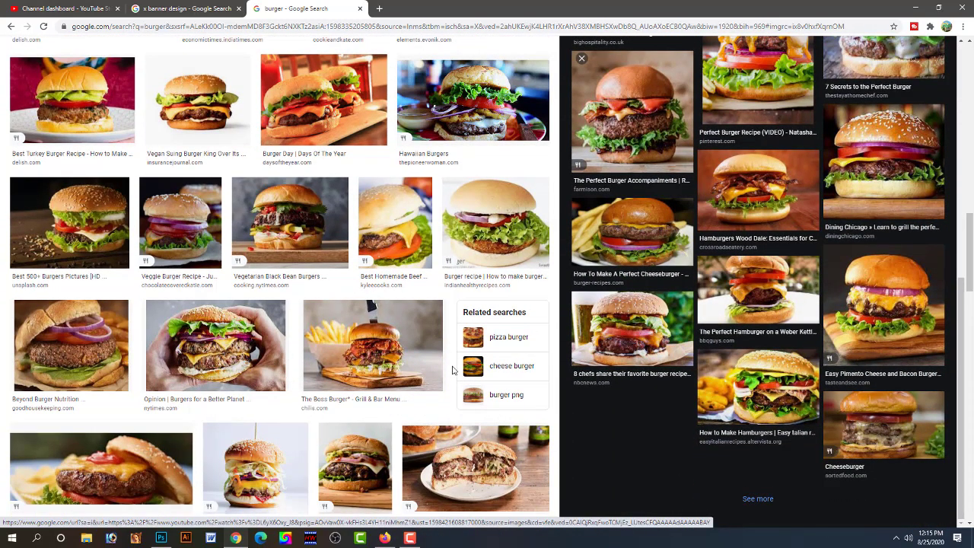
scroll(434, 373, down, 5)
scroll(411, 377, down, 5)
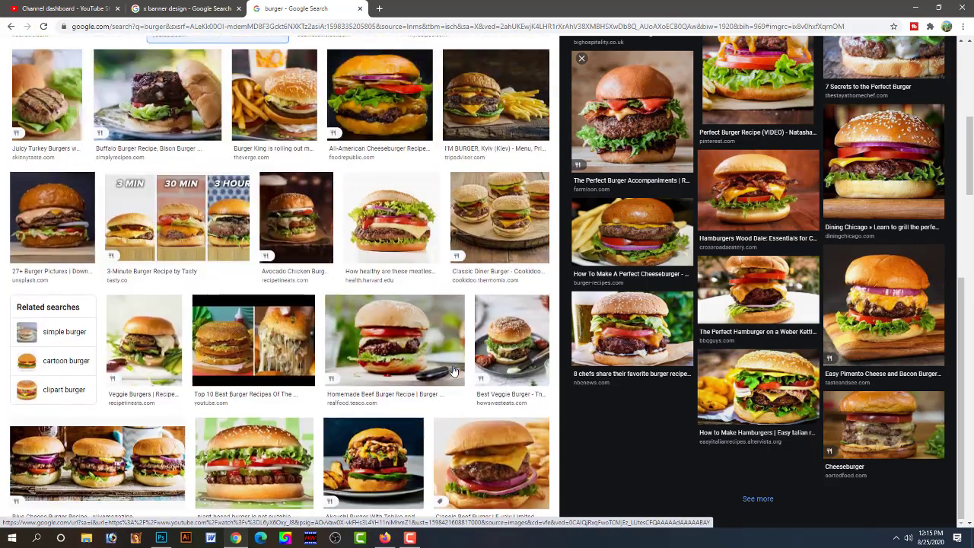
click(400, 379)
scroll(838, 368, down, 3)
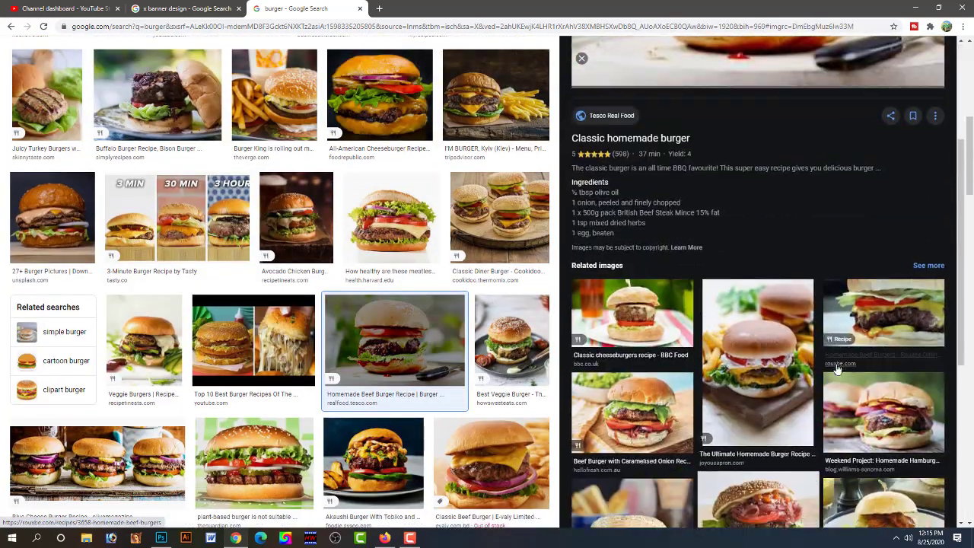
scroll(822, 377, down, 3)
scroll(799, 388, down, 3)
scroll(782, 402, down, 2)
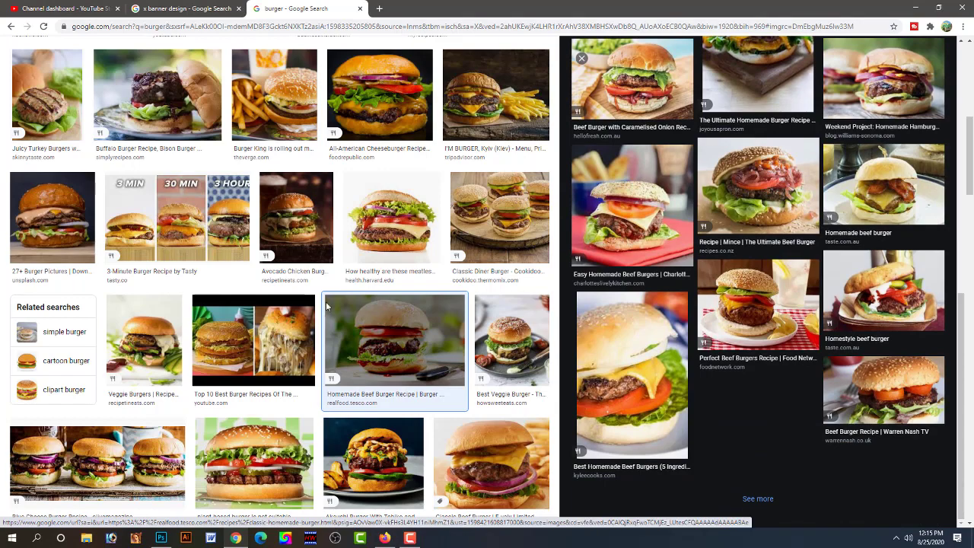
scroll(380, 342, up, 10)
click(515, 190)
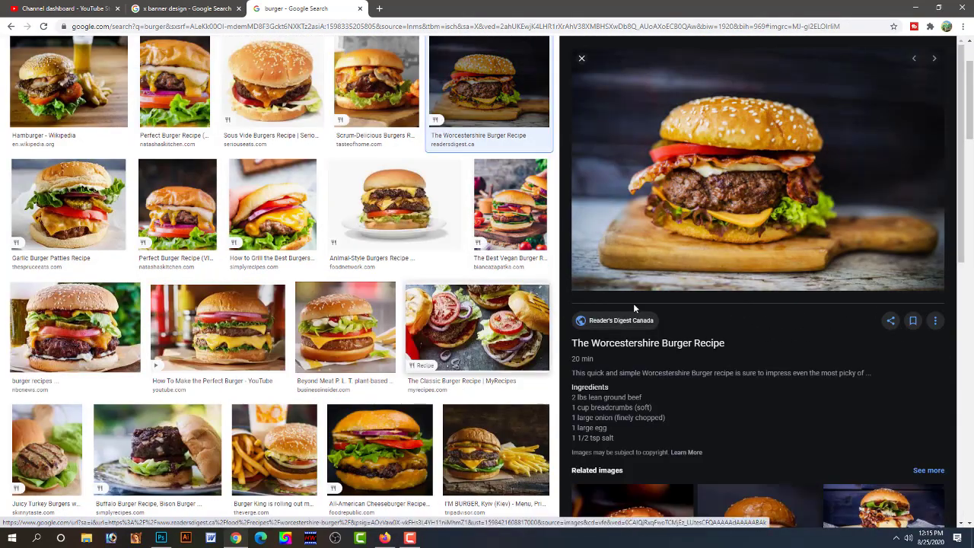
mouse_move(758, 163)
right_click(742, 211)
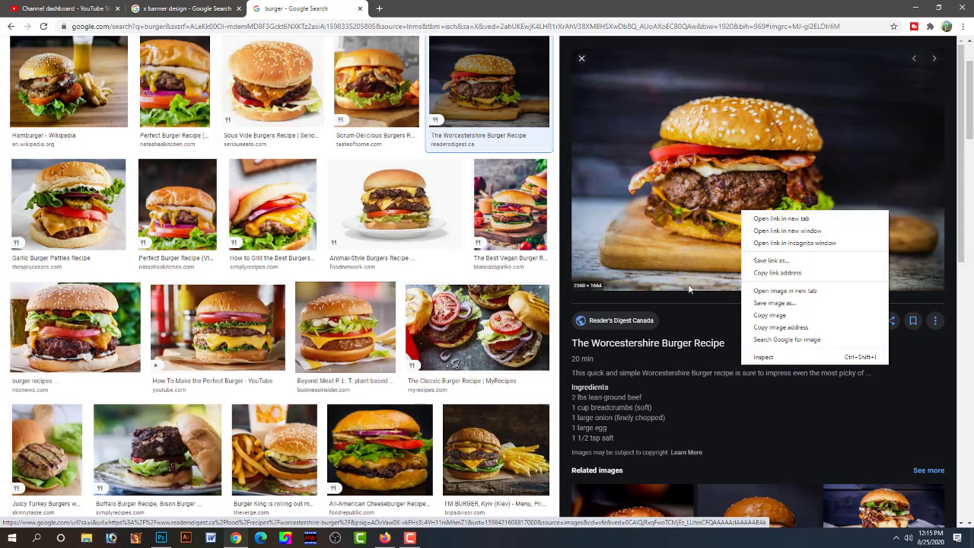
click(515, 428)
- Copy the flying-layers burger image and return to the Photoshop banner
scroll(794, 317, down, 2)
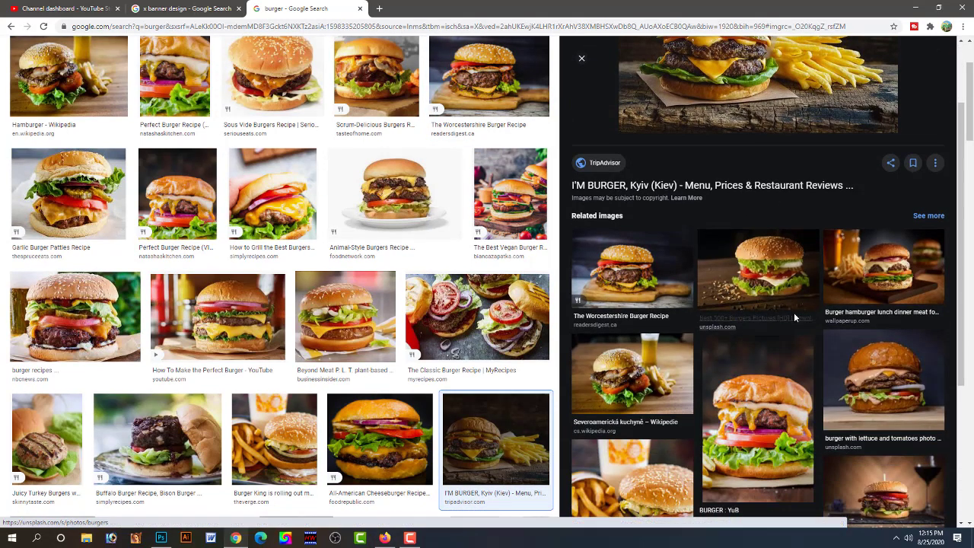
scroll(794, 318, down, 1)
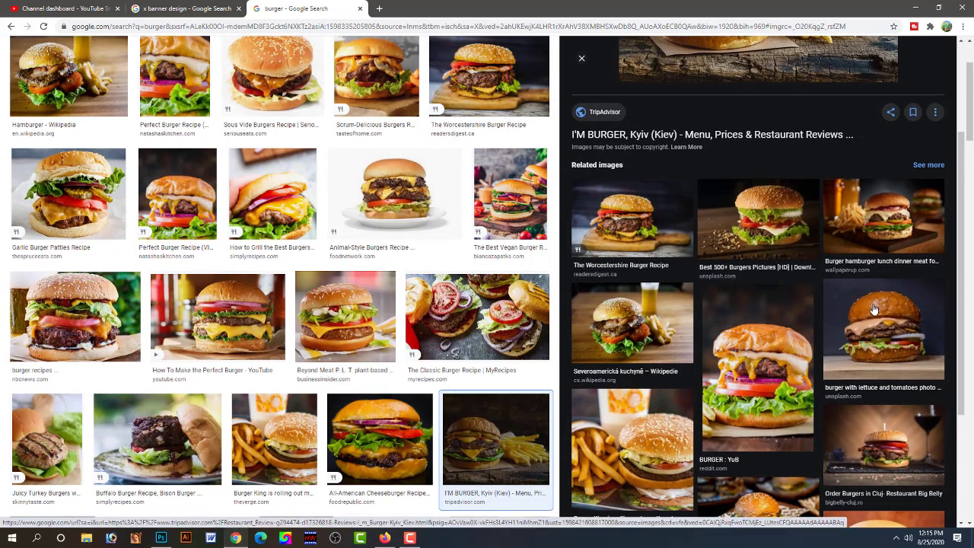
scroll(853, 305, down, 2)
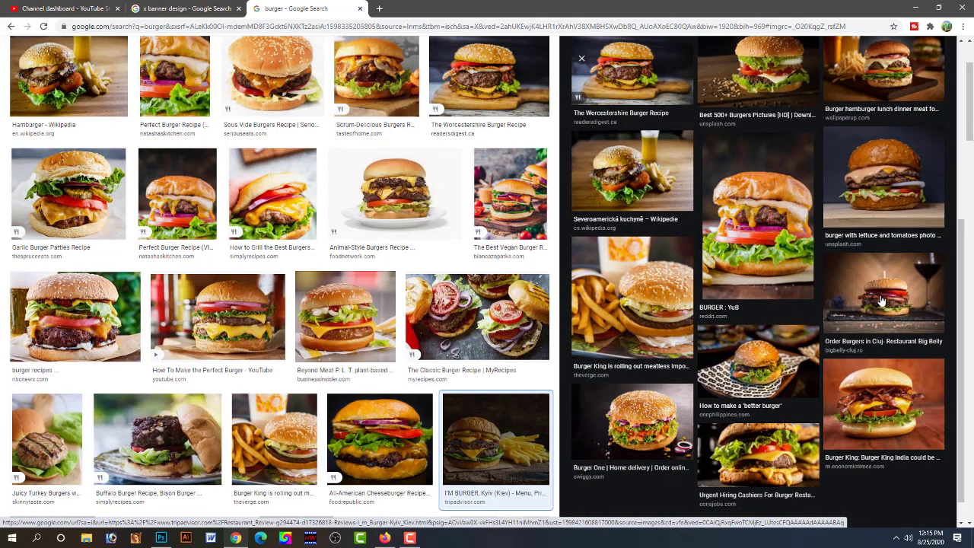
click(882, 301)
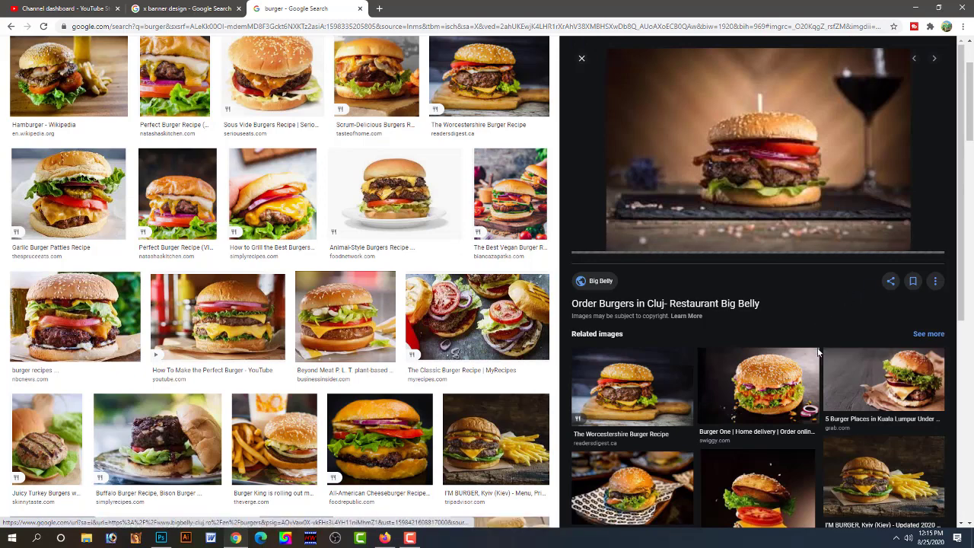
scroll(814, 344, down, 3)
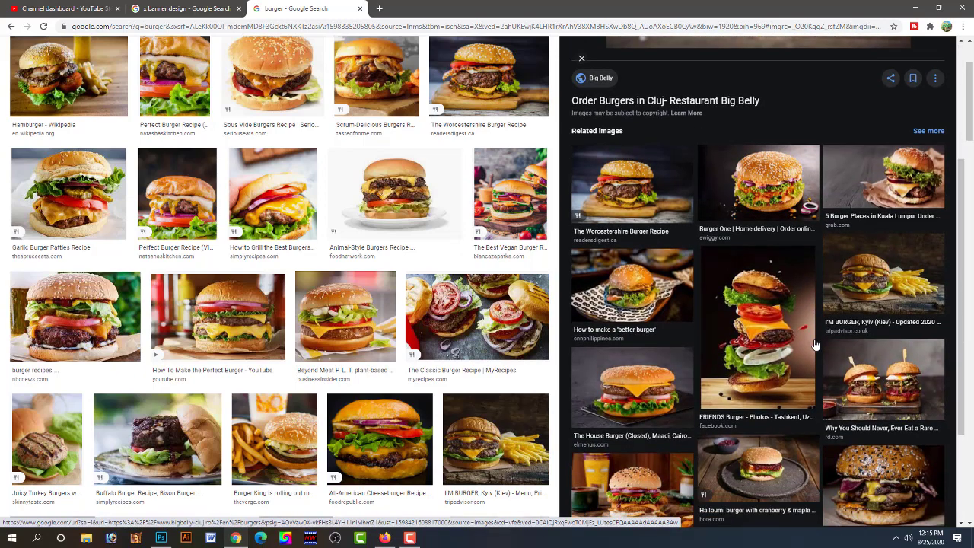
click(788, 350)
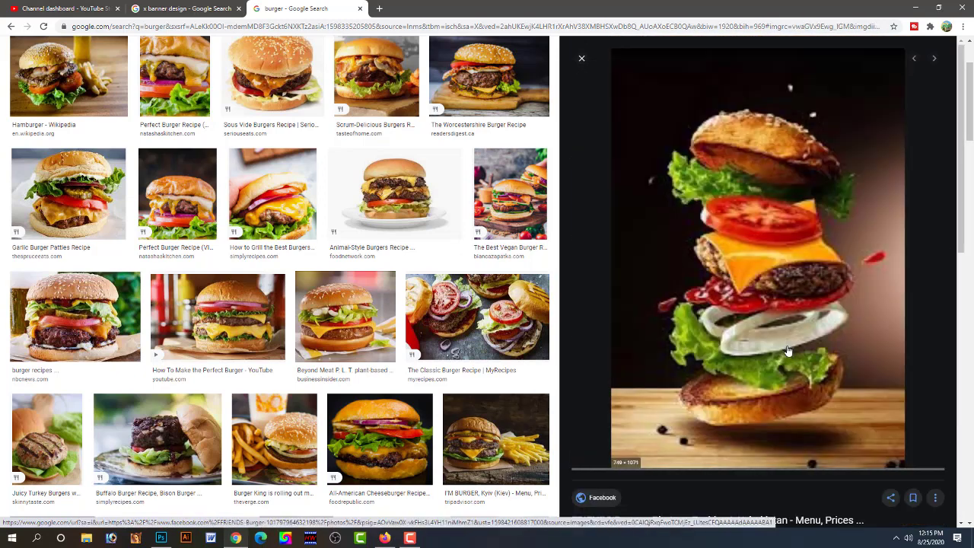
right_click(760, 312)
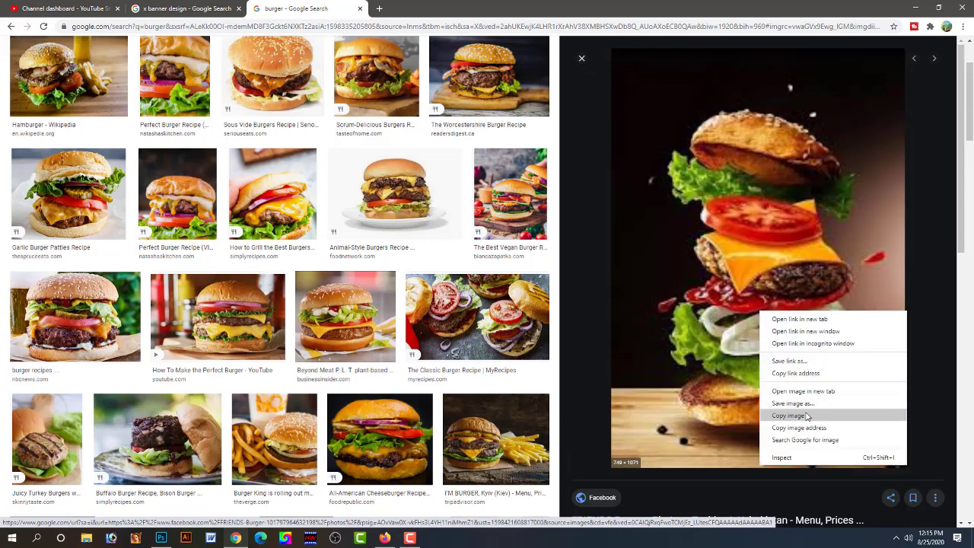
click(807, 417)
scroll(761, 403, down, 3)
scroll(761, 403, down, 3)
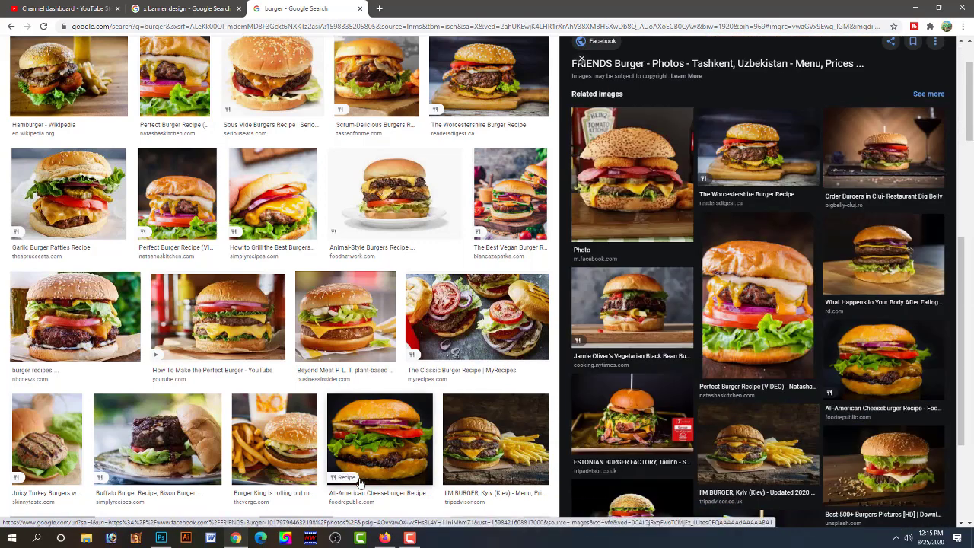
click(162, 538)
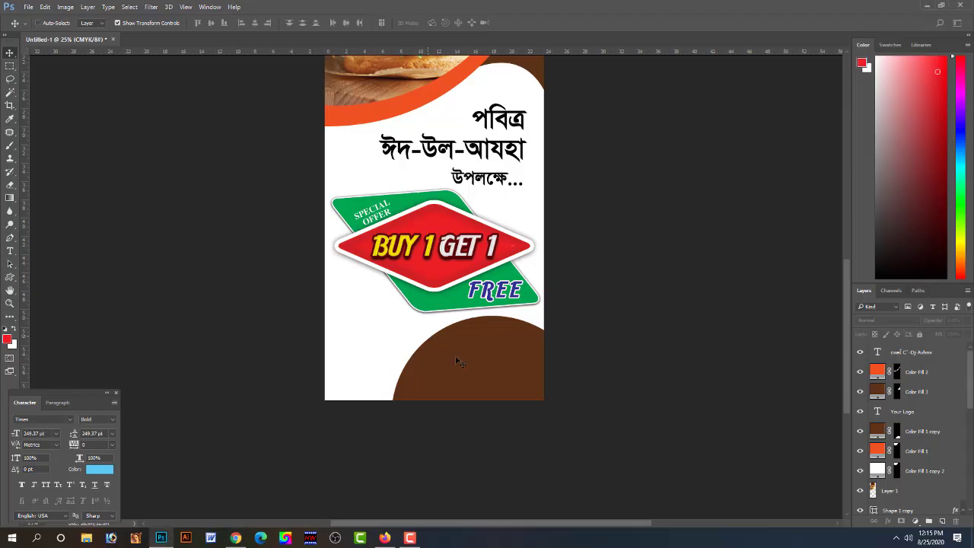
- Paste the burger image and enlarge it to cover the lower banner
key(ctrl+v)
scroll(455, 337, up, 3)
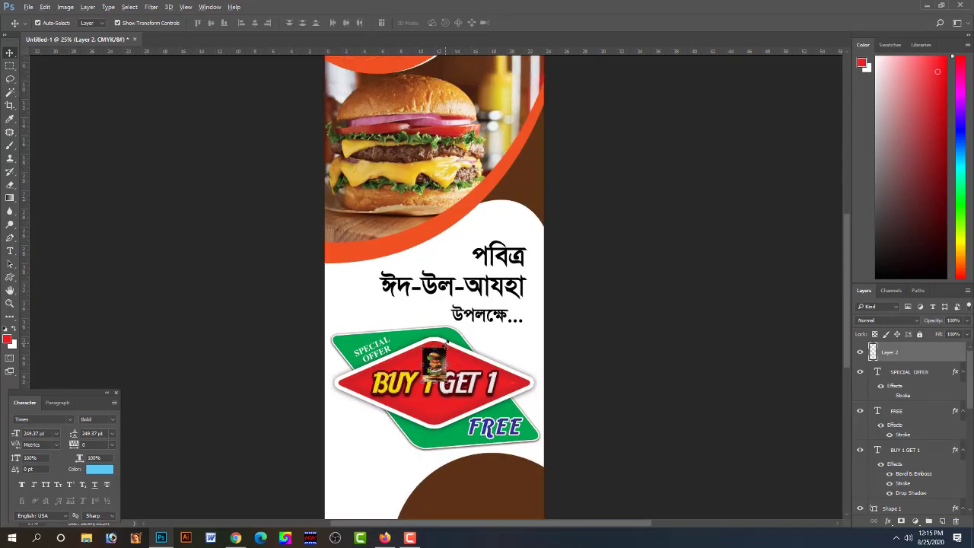
key(ctrl+t)
drag(447, 346, 556, 190)
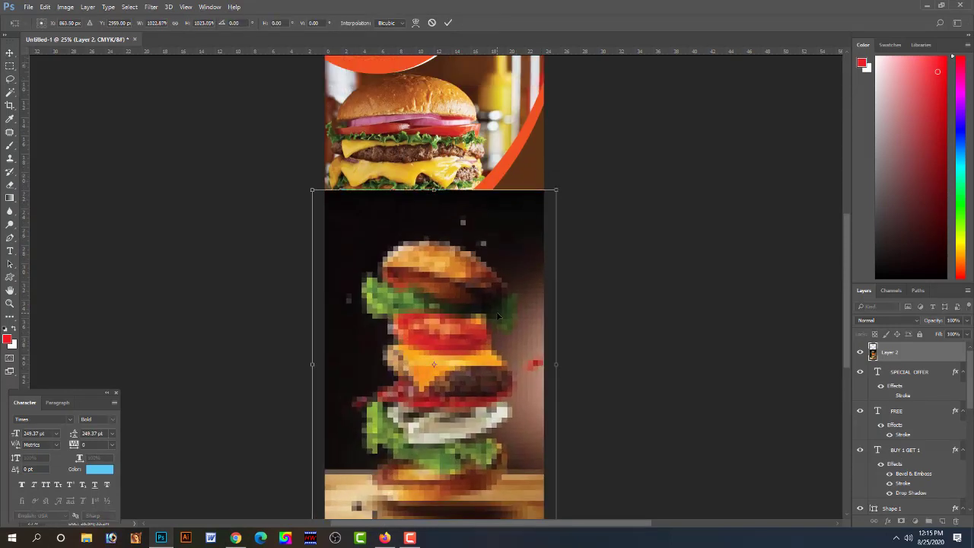
key(Return)
- Send the burger photo to the back and brighten its highlights with Levels
key(ctrl+shift+bracketleft)
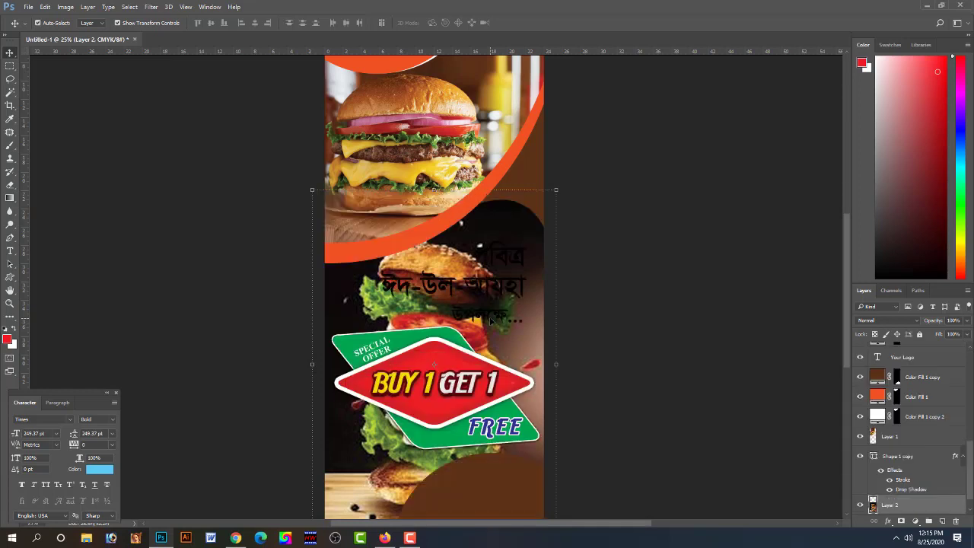
key(ctrl+minus)
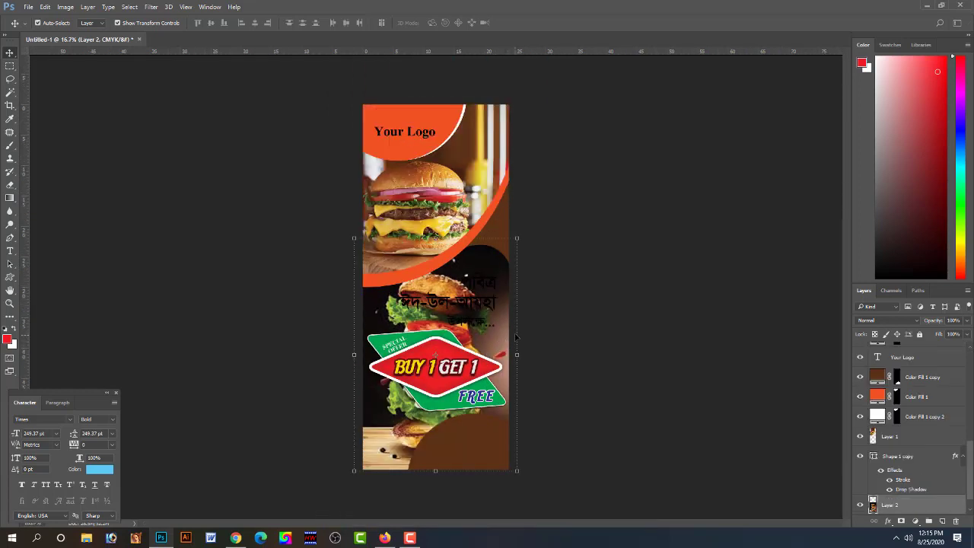
key(ctrl+l)
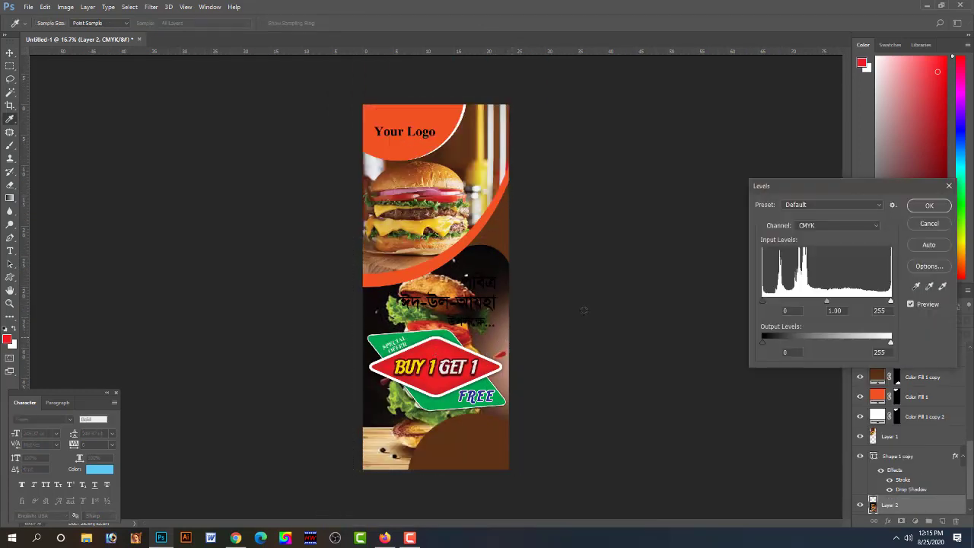
drag(890, 301, 841, 306)
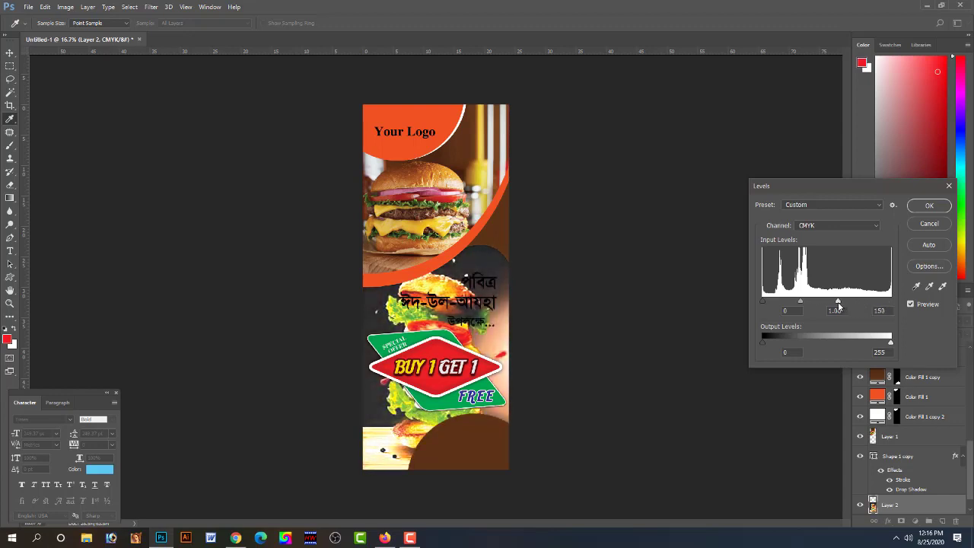
key(Return)
- Scale the burger photo down slightly and shift it upward
key(v)
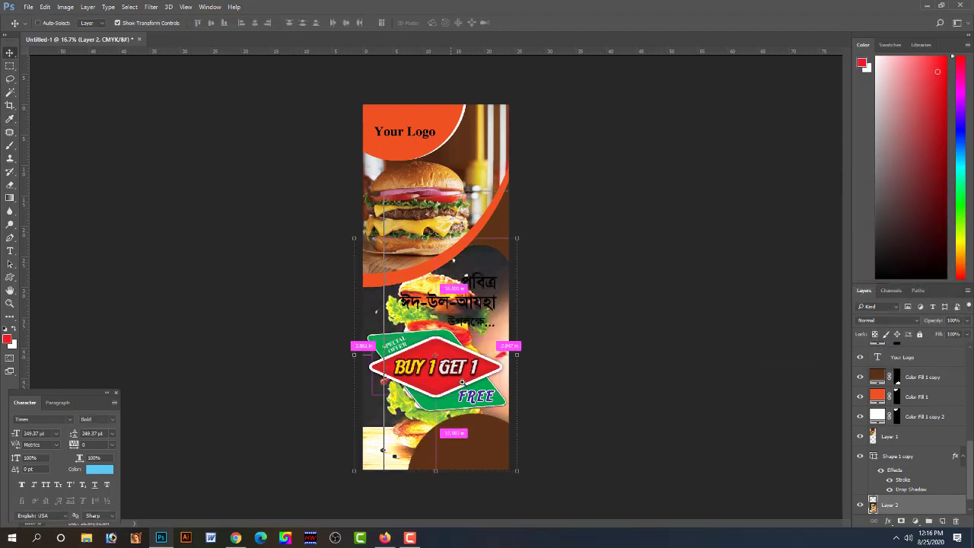
scroll(480, 368, up, 1)
drag(550, 178, 537, 193)
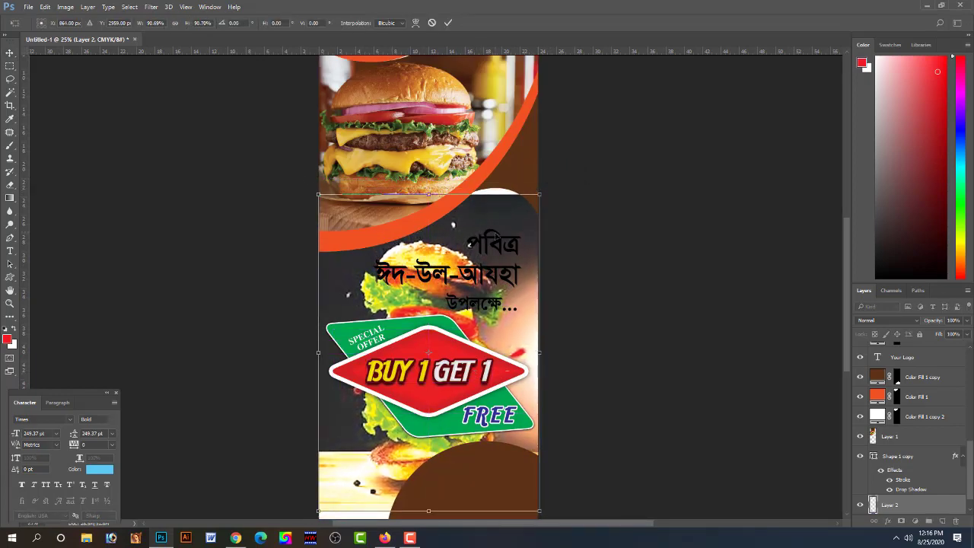
mouse_move(500, 219)
mouse_down()
mouse_move(498, 210)
mouse_move(497, 233)
mouse_up()
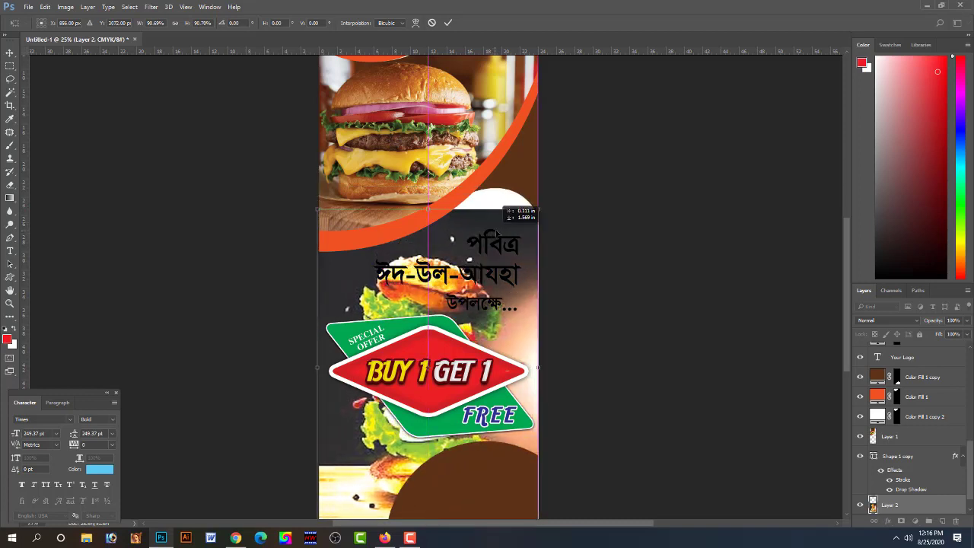
key(Return)
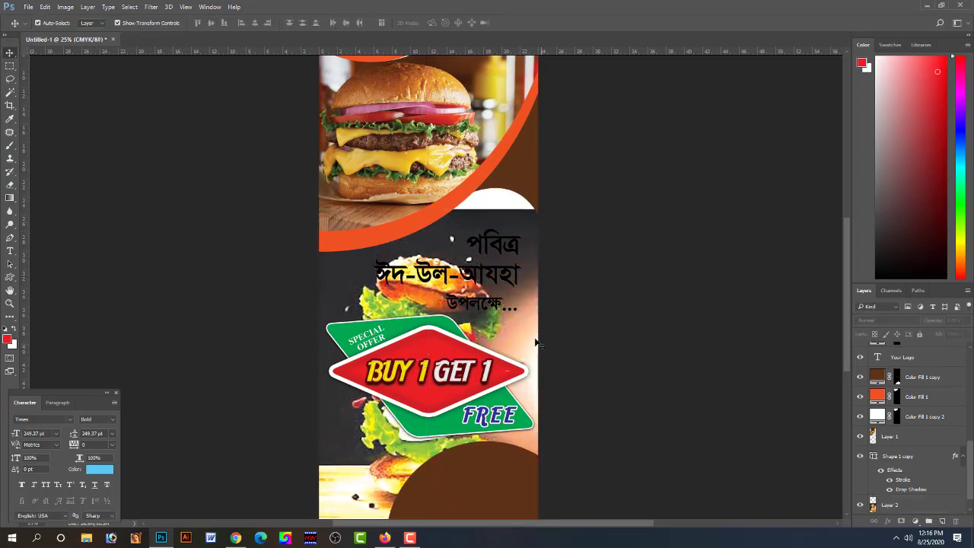
- Flip the burger photo horizontally
key(ctrl+t)
right_click(531, 335)
click(590, 491)
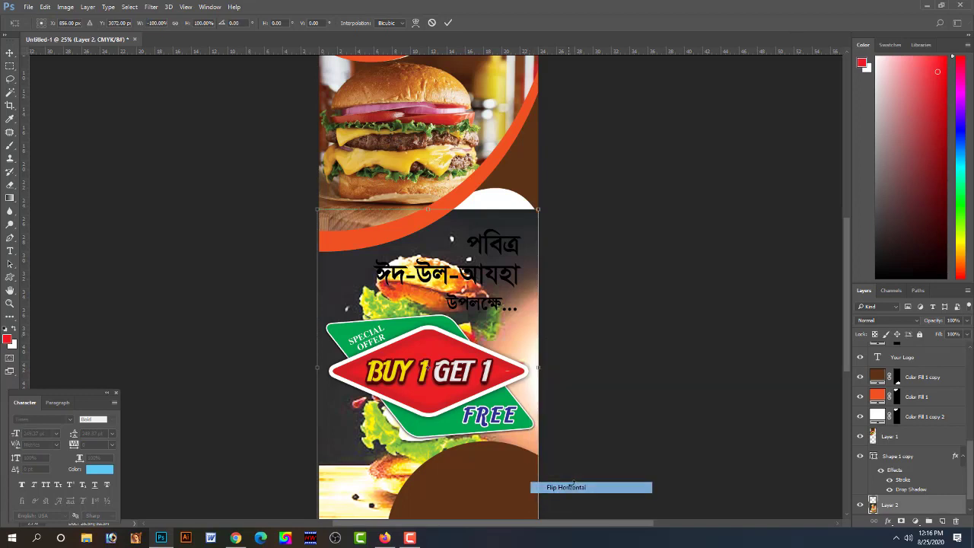
key(Return)
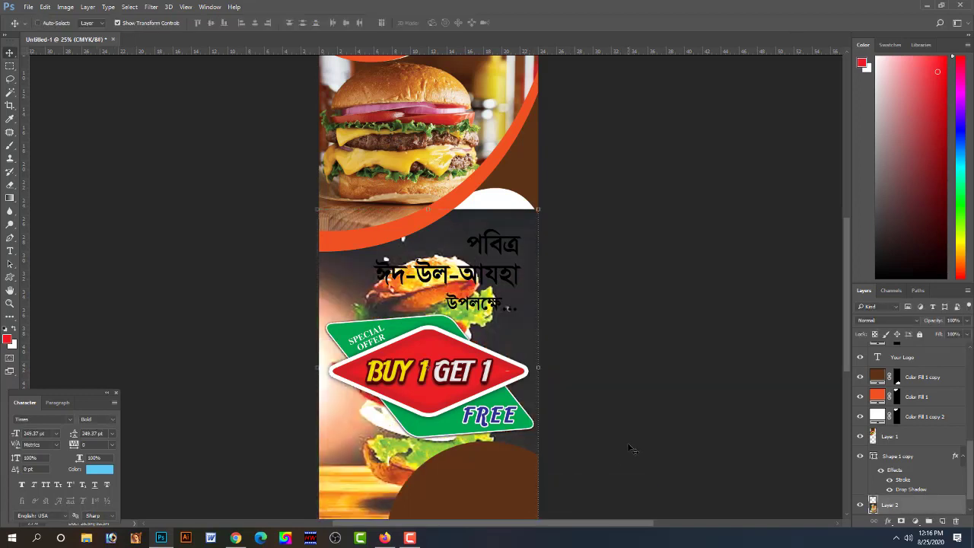
- Apply Surface Blur with Radius 46 and Threshold 119 to the burger photo
click(152, 6)
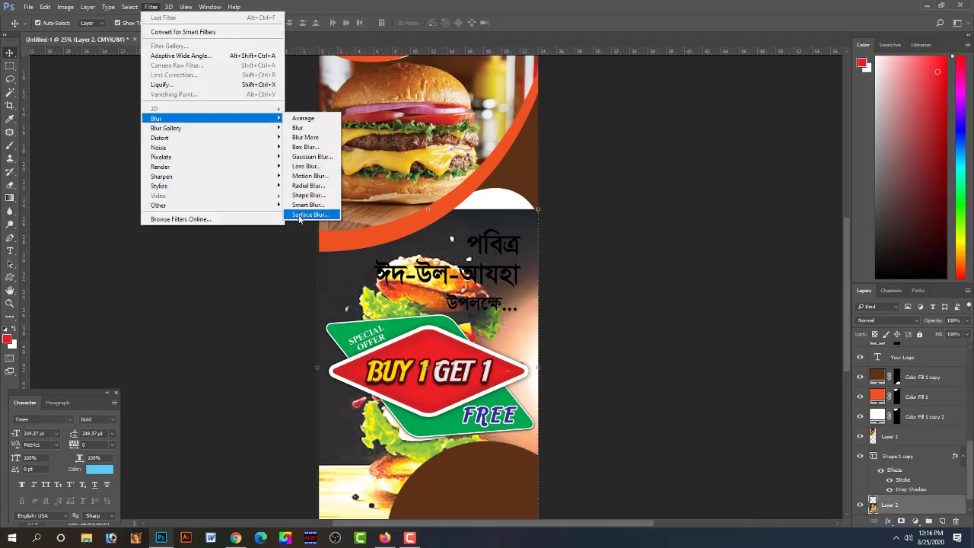
click(308, 214)
click(460, 271)
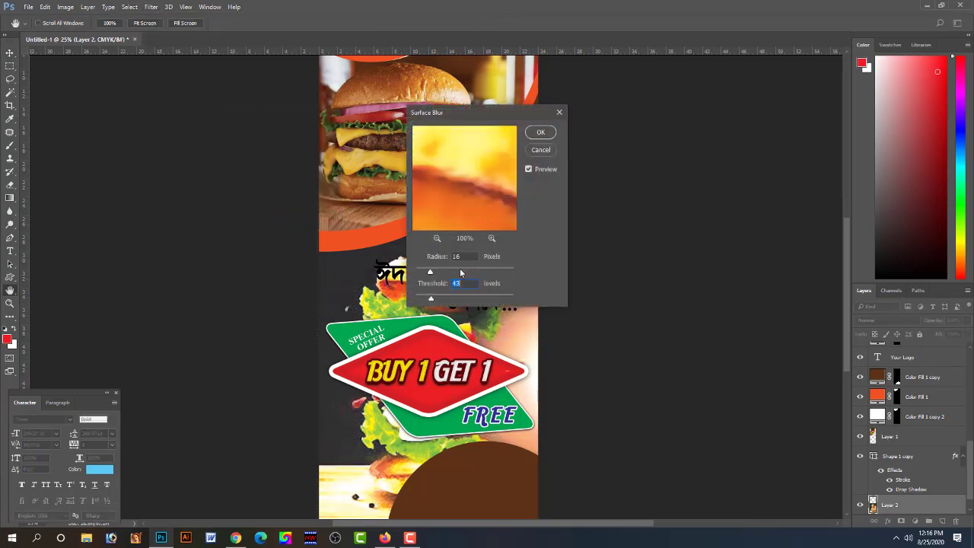
click(461, 297)
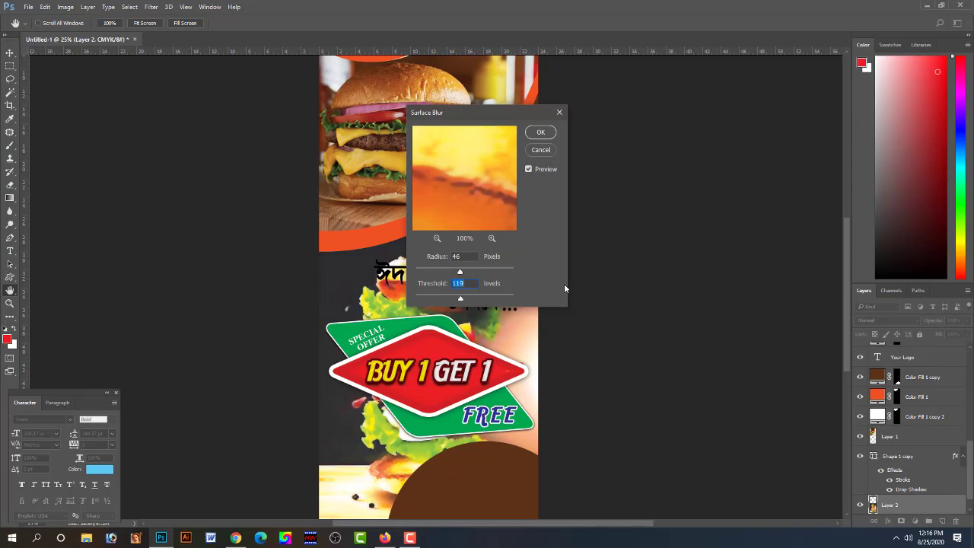
drag(495, 113, 691, 115)
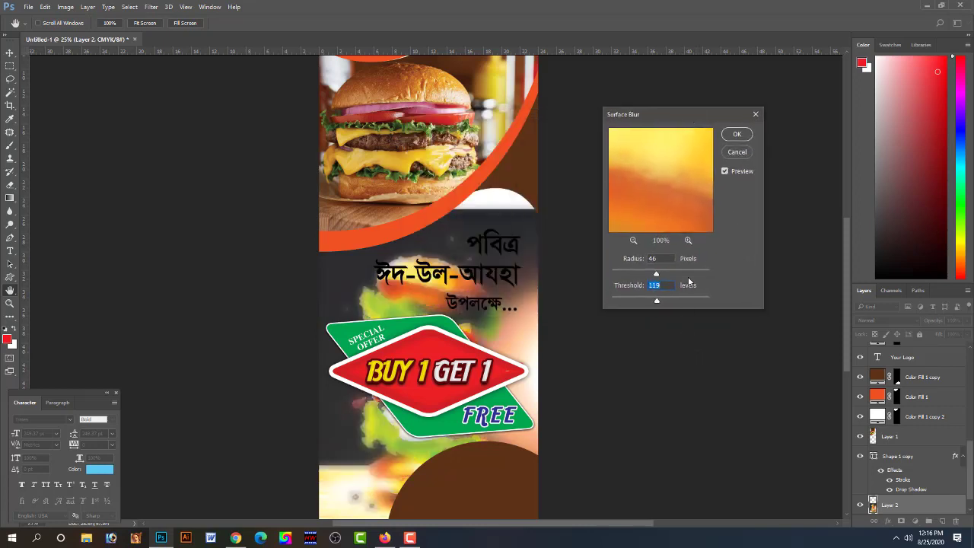
key(Return)
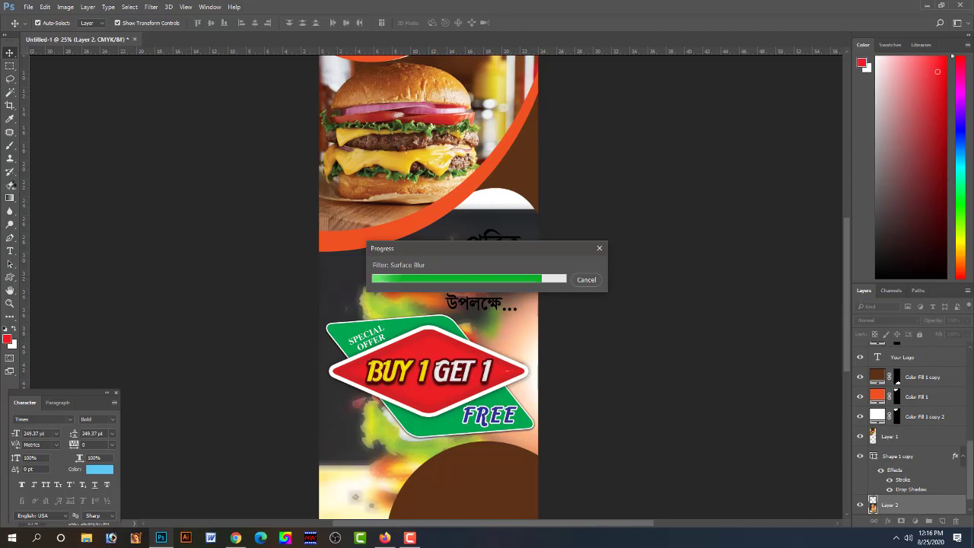
click(9, 187)
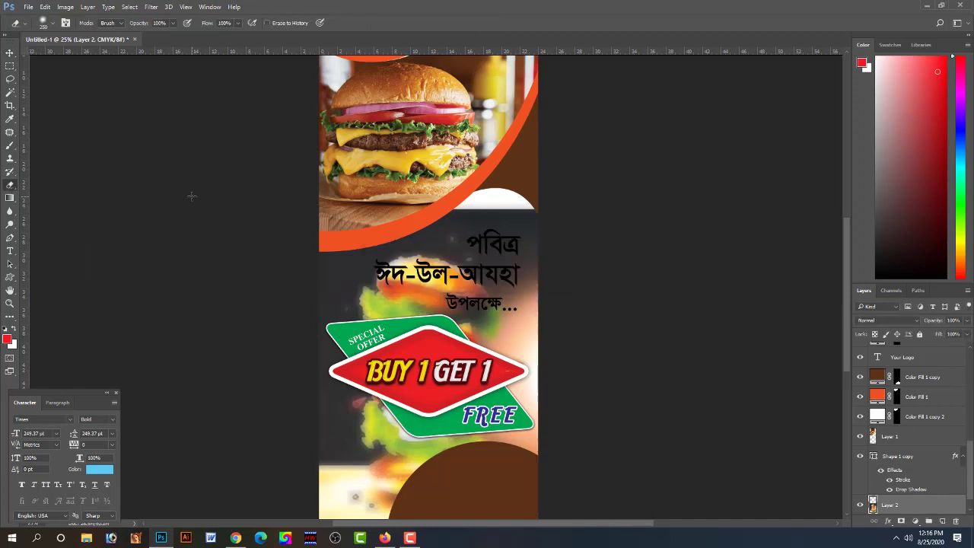
- Pick the Eraser and set its brush size to 39 px
click(9, 52)
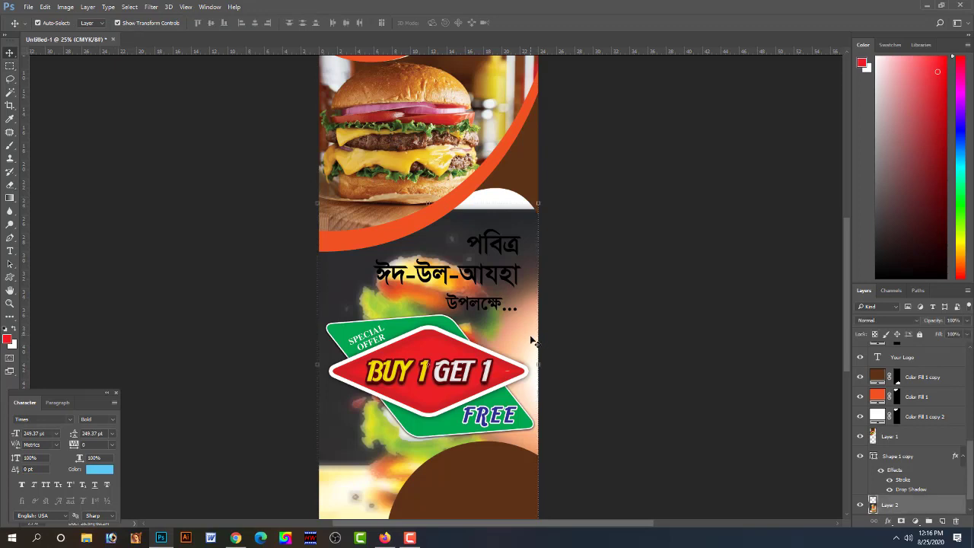
click(11, 186)
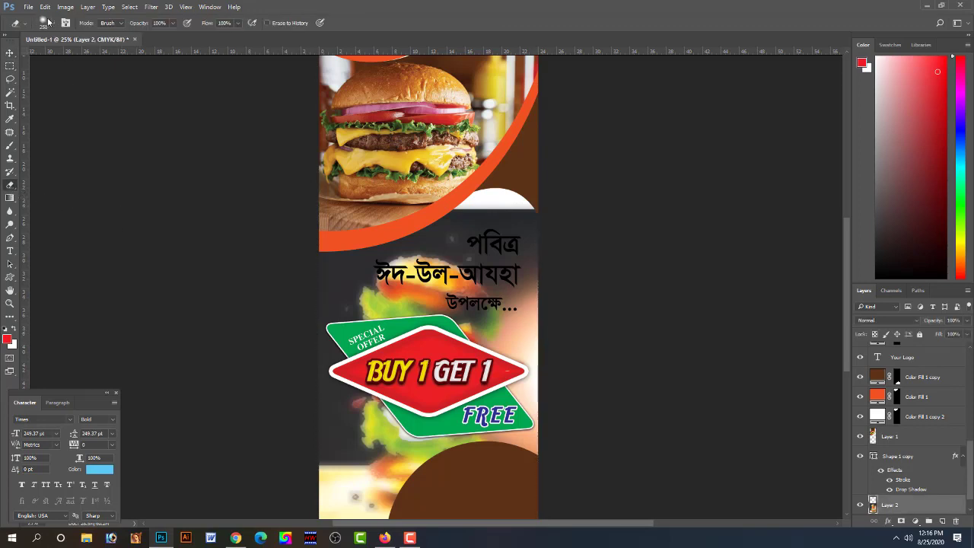
click(53, 22)
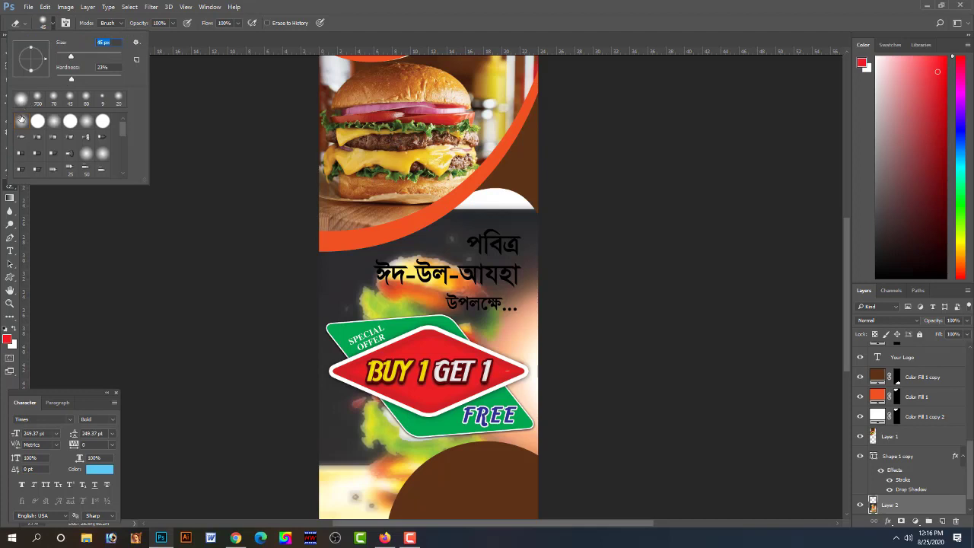
click(77, 57)
drag(67, 78, 65, 79)
click(70, 57)
click(209, 177)
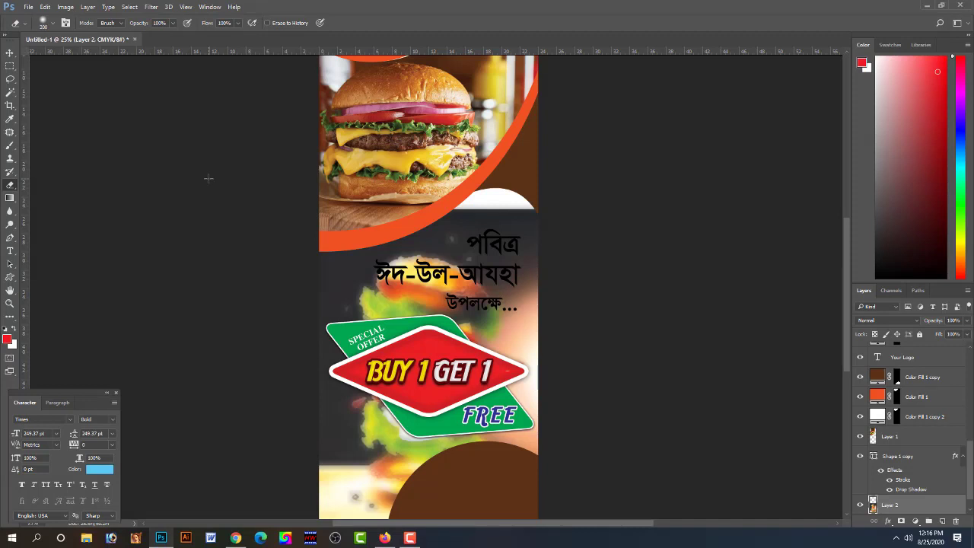
- Set a soft round eraser at 32% hardness, then delete the blurred burger photo layer
click(52, 24)
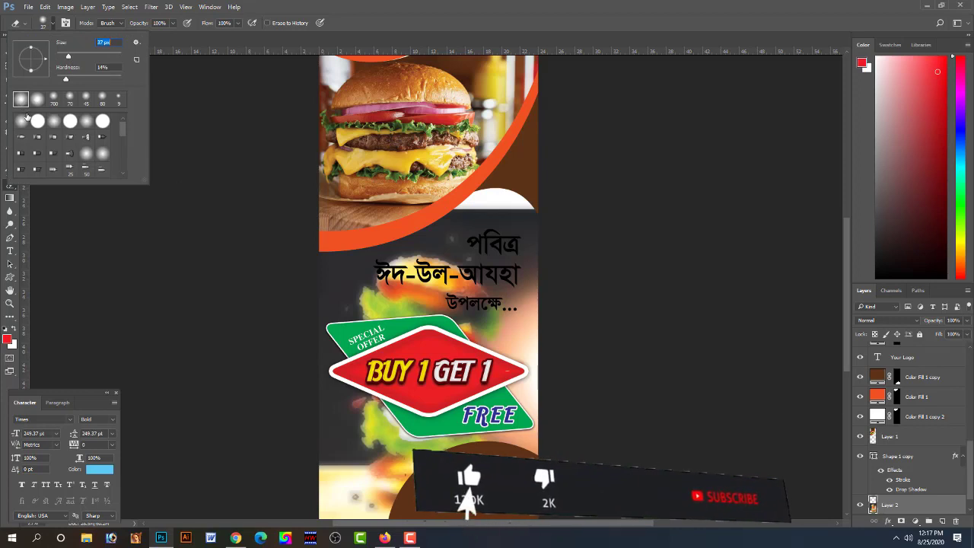
click(37, 121)
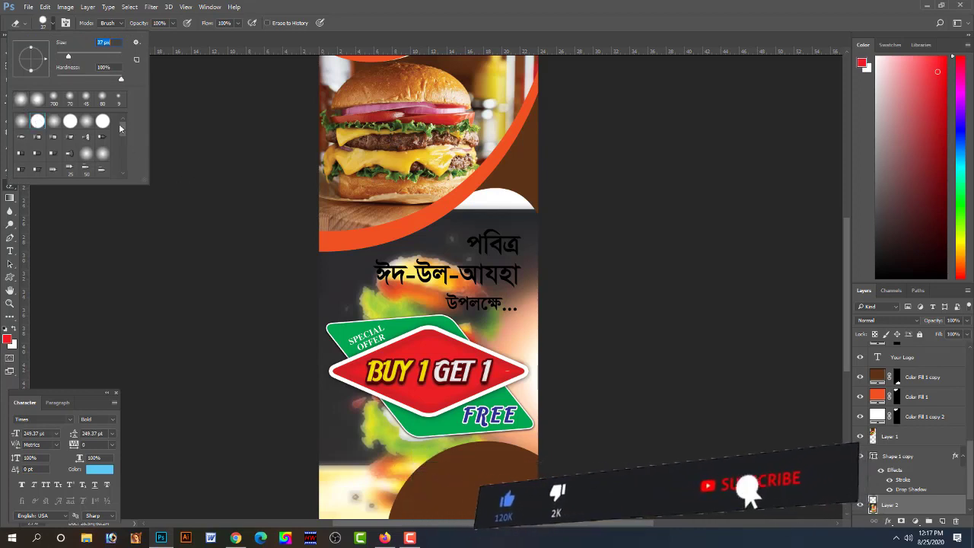
drag(121, 78, 77, 79)
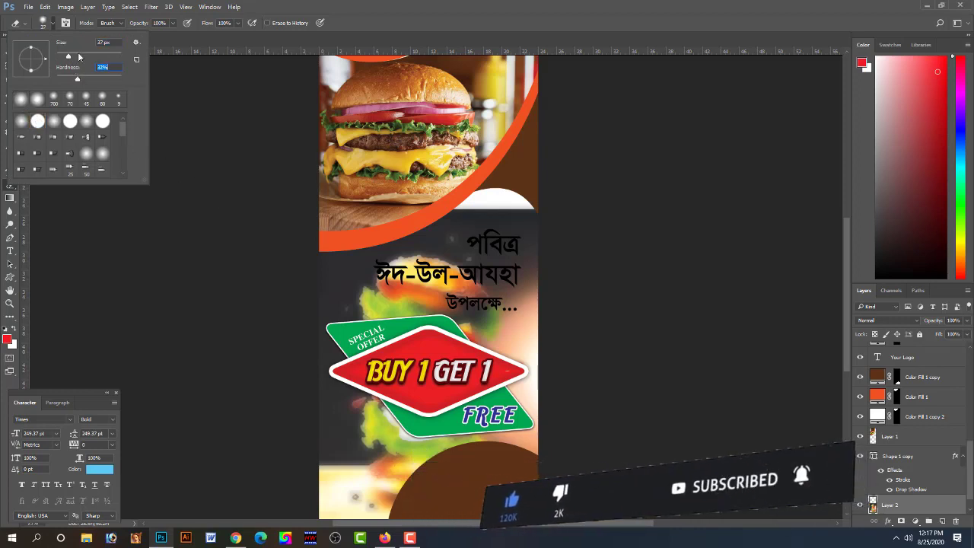
click(27, 97)
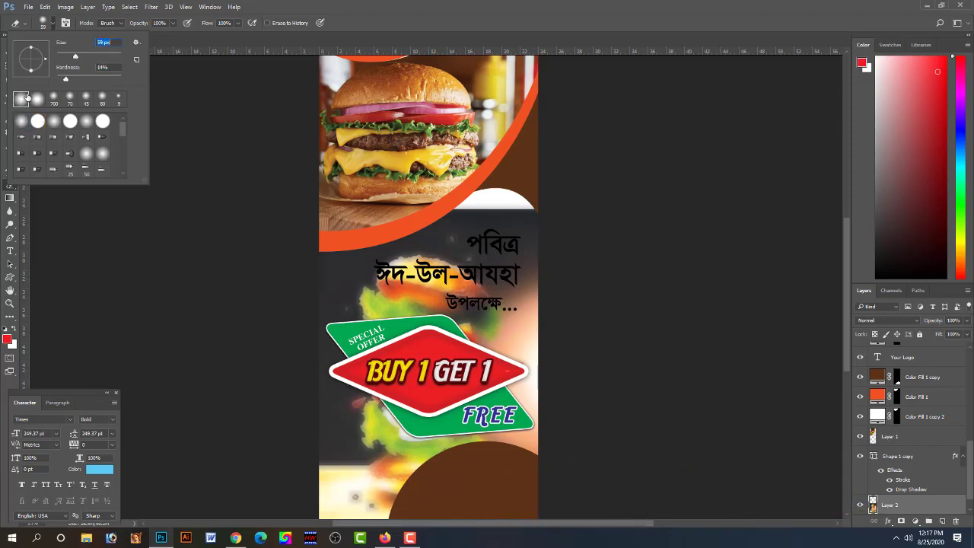
click(36, 100)
click(23, 100)
click(71, 80)
click(285, 280)
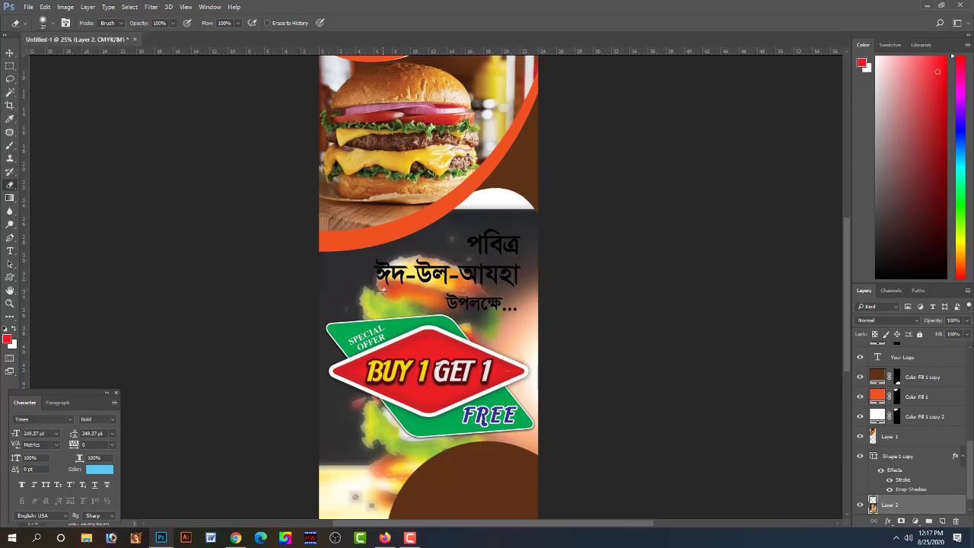
click(10, 52)
key(Delete)
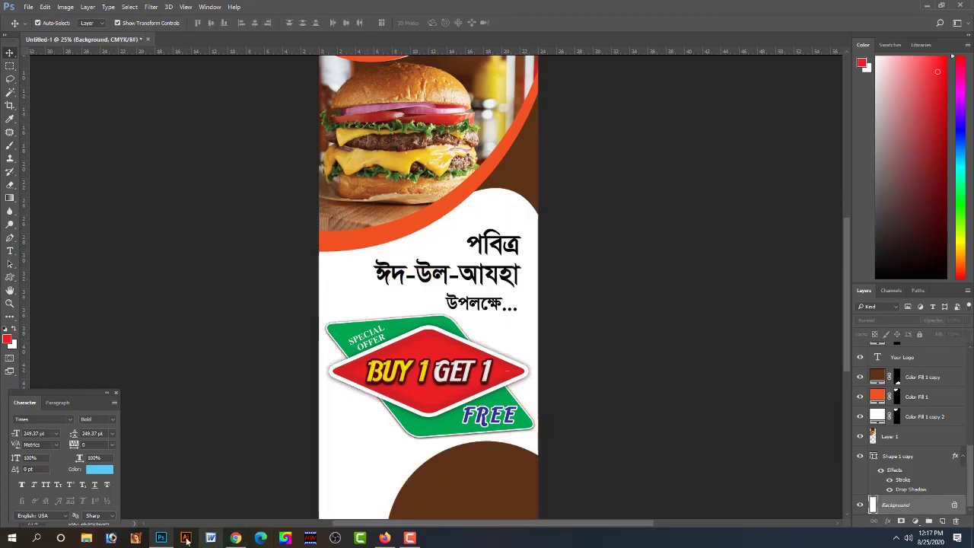
- Find the Unsplash burger photo in Google Images and copy it
click(245, 539)
scroll(763, 335, down, 5)
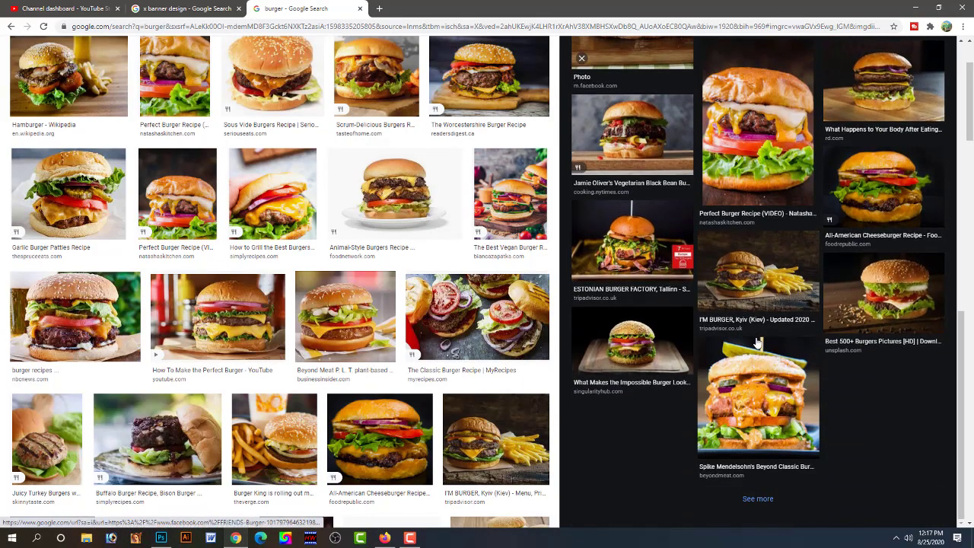
click(882, 287)
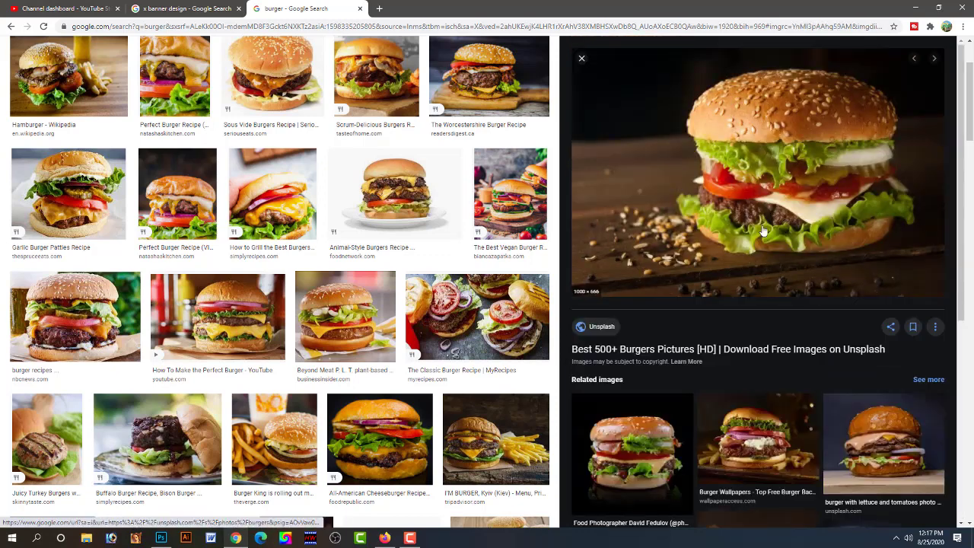
right_click(738, 215)
click(789, 334)
- Copy the veggie burger photo instead and paste it into the banner as a new layer
scroll(882, 447, down, 5)
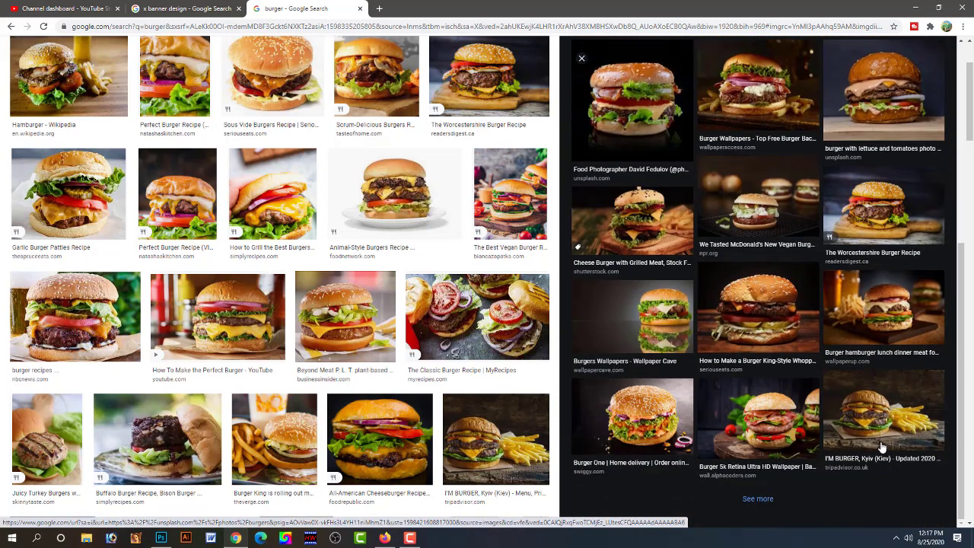
click(653, 422)
scroll(776, 394, down, 2)
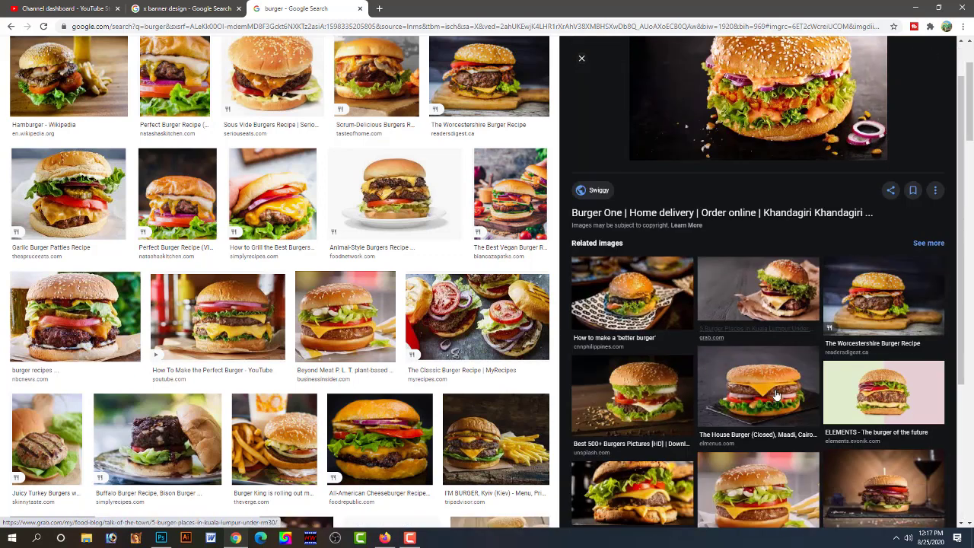
scroll(777, 395, down, 2)
click(778, 363)
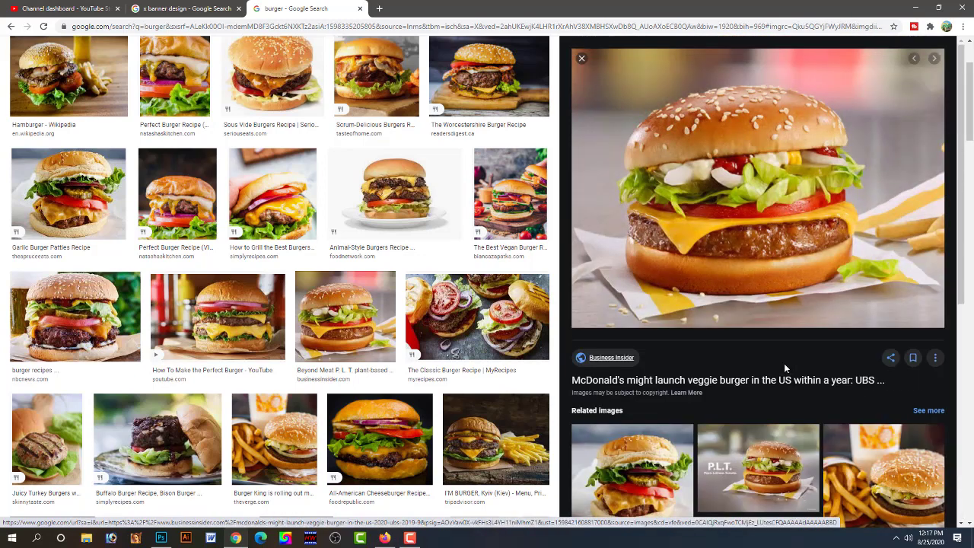
right_click(753, 285)
click(795, 390)
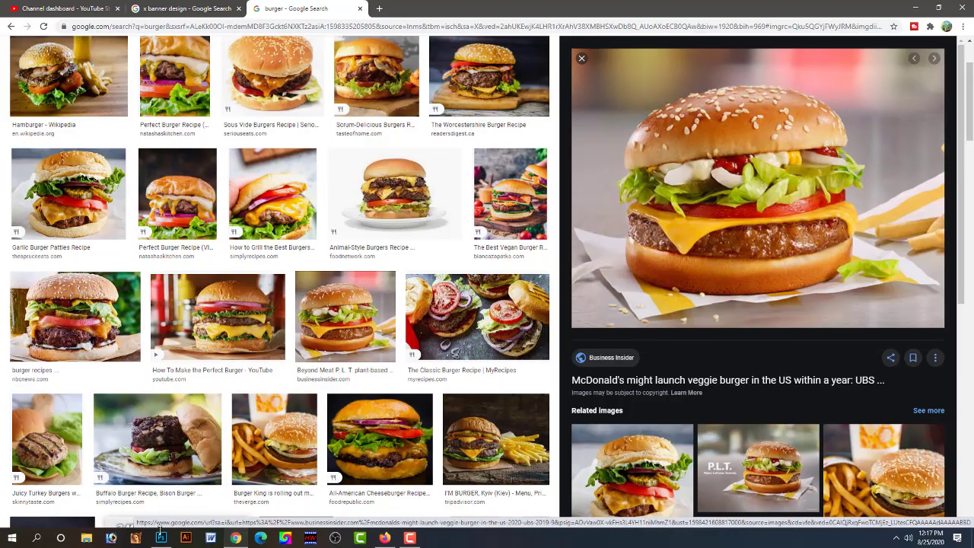
click(161, 538)
key(ctrl+v)
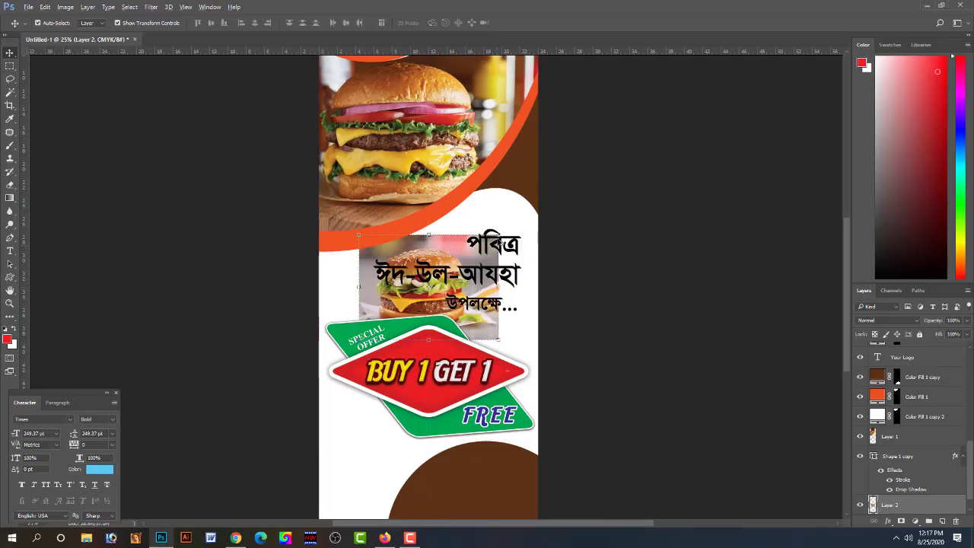
- Scale and stretch the burger photo down to the banner's bottom edge
drag(498, 236, 614, 172)
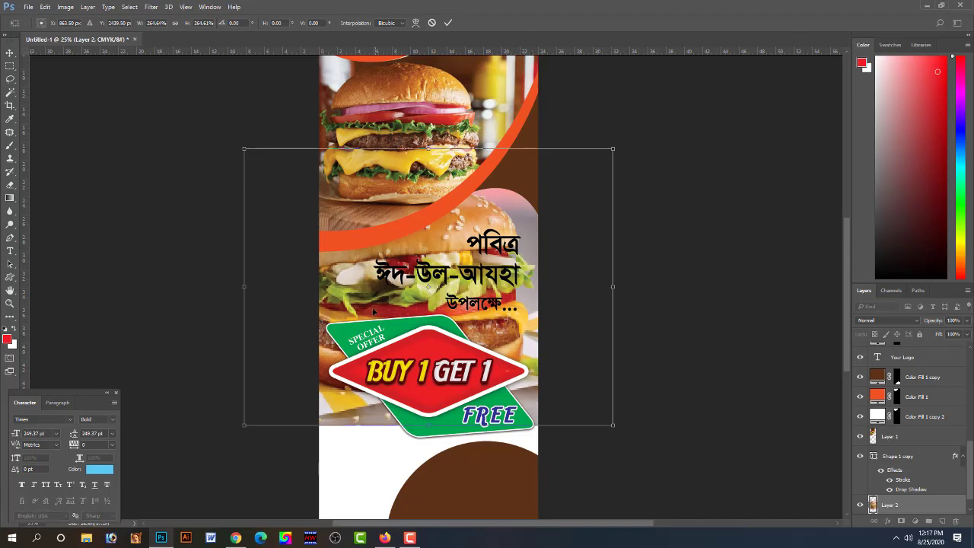
drag(375, 312, 377, 367)
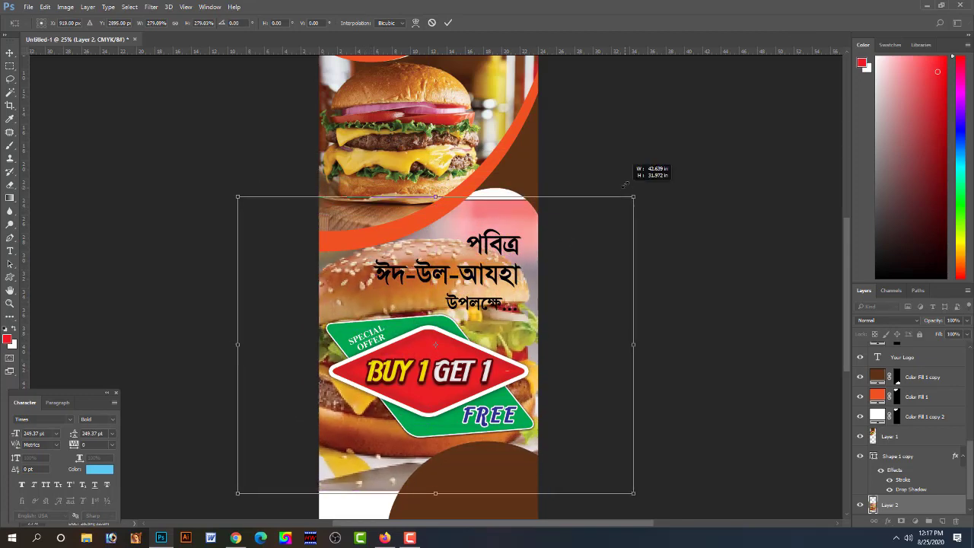
drag(620, 206, 652, 183)
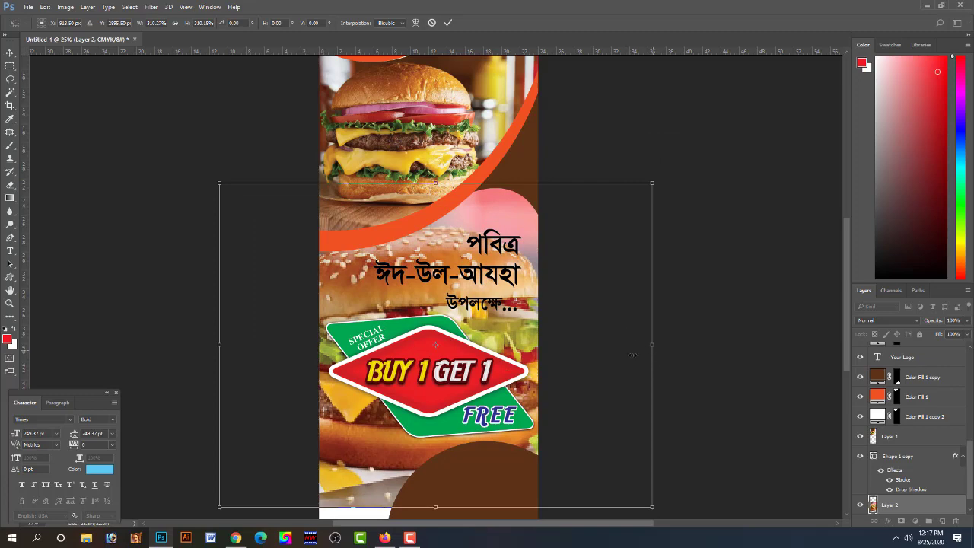
drag(633, 355, 576, 368)
drag(580, 368, 585, 368)
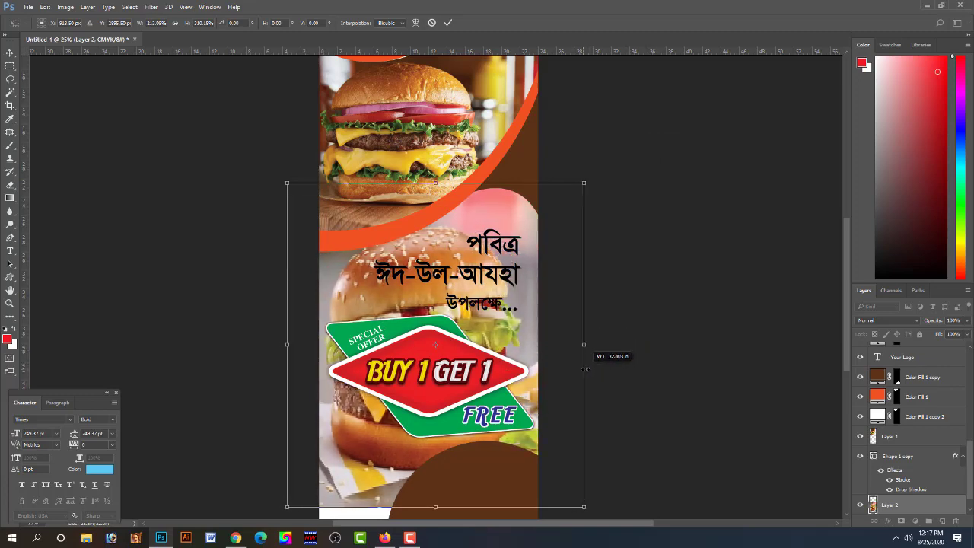
scroll(530, 397, down, 3)
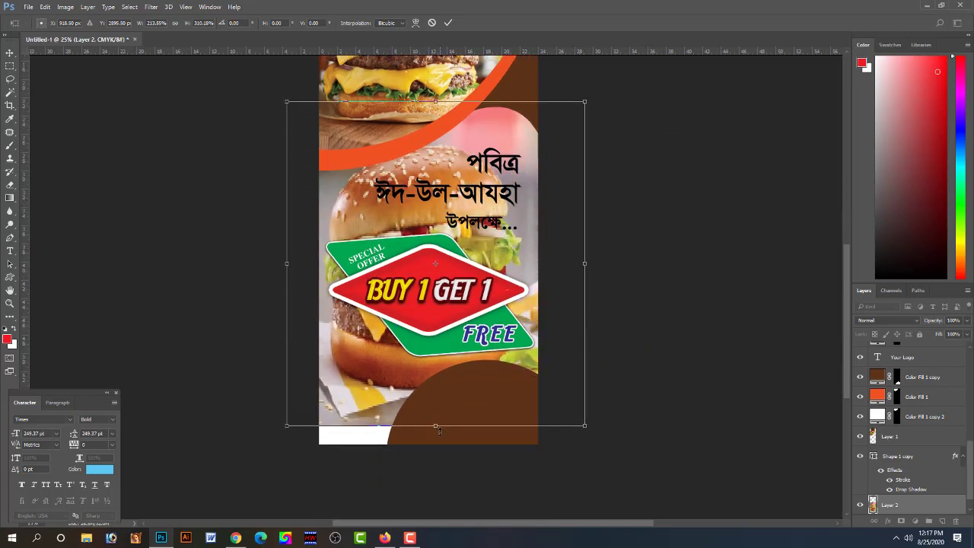
drag(439, 431, 439, 446)
key(Return)
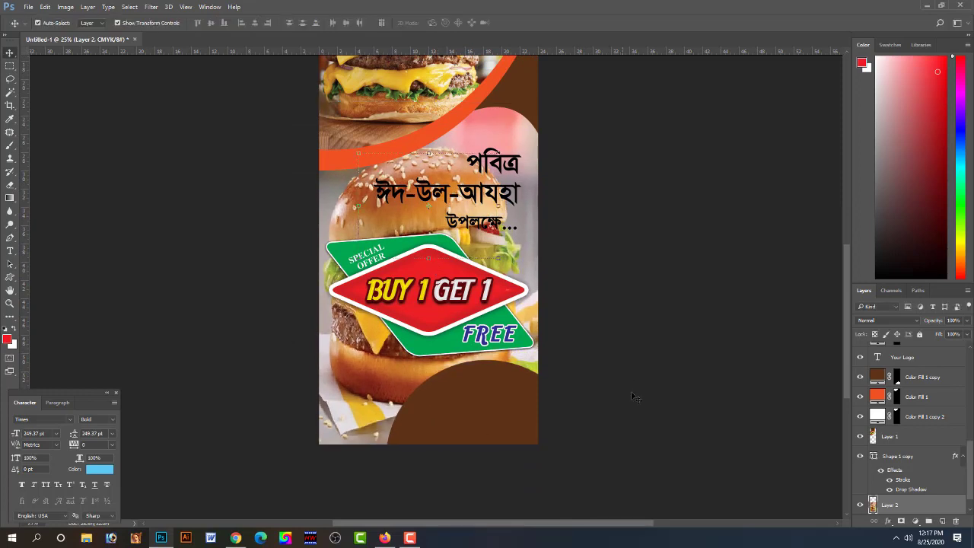
- Check the resized photo at different zooms and reselect the burger photo layer
click(624, 384)
key(ctrl+plus)
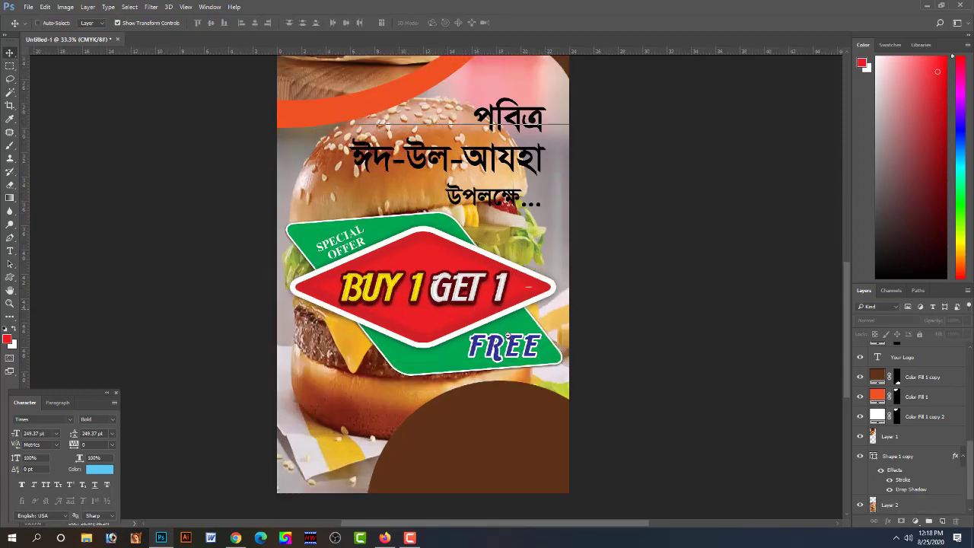
key(ctrl+minus)
click(491, 270)
click(10, 184)
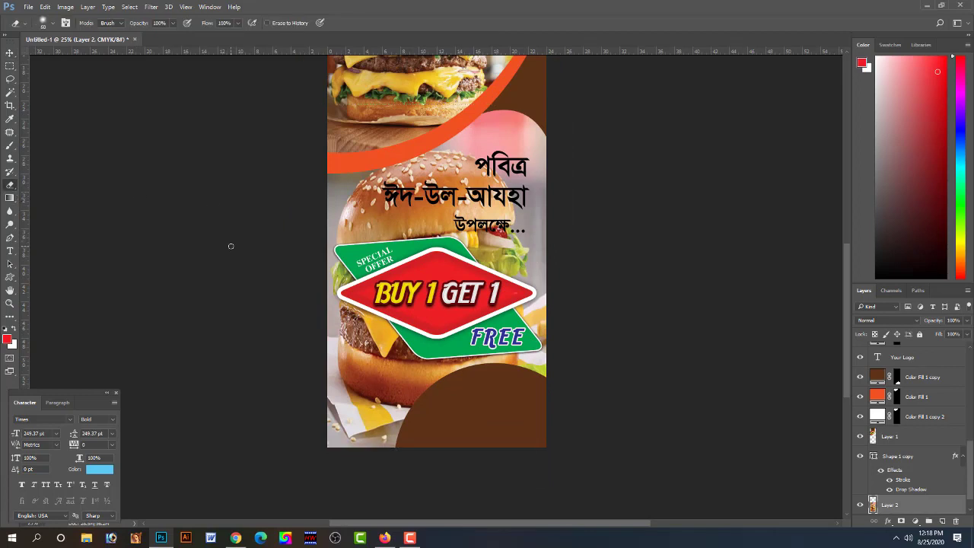
- Shorten the burger photo by lowering its top edge and raising its bottom edge
key(bracketright)
key(bracketright)
key(bracketright)
click(10, 52)
key(ctrl+t)
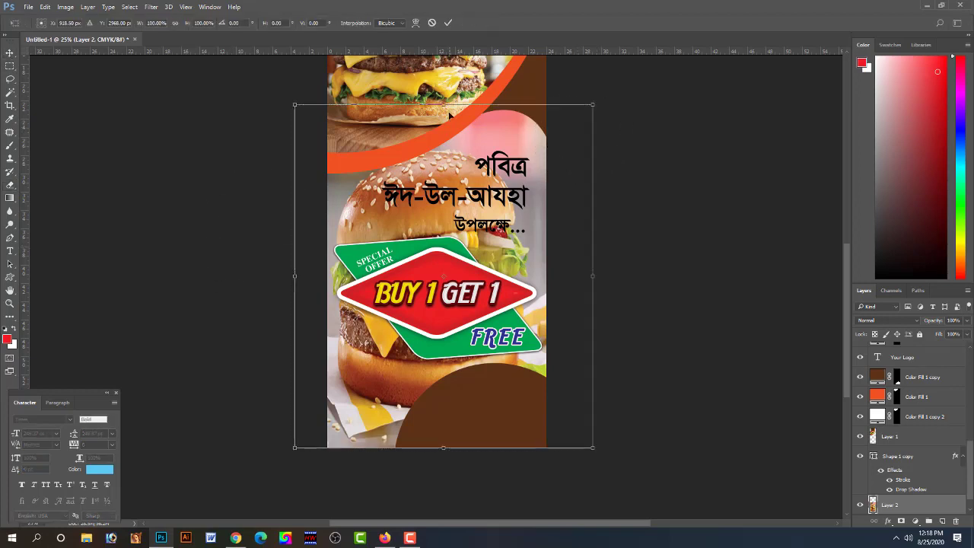
drag(446, 104, 446, 131)
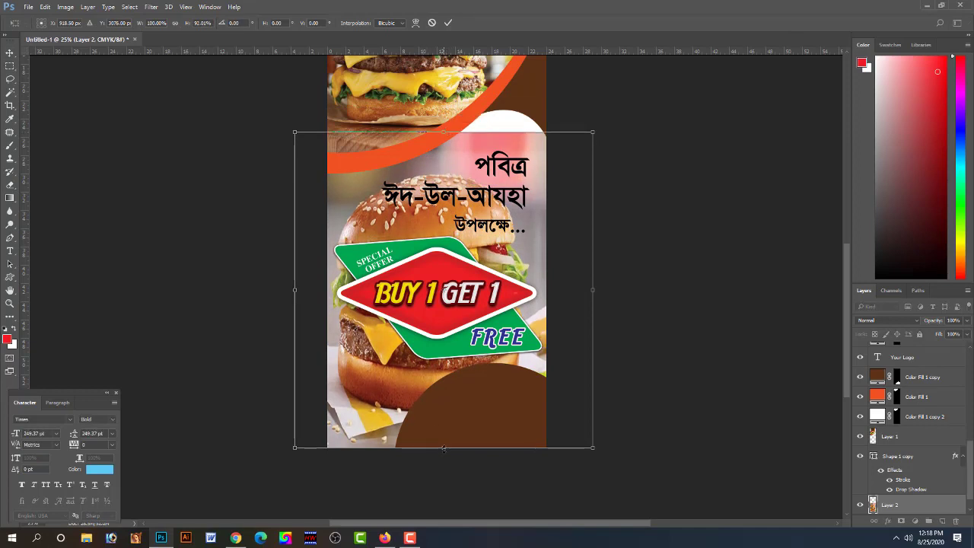
drag(443, 448, 450, 411)
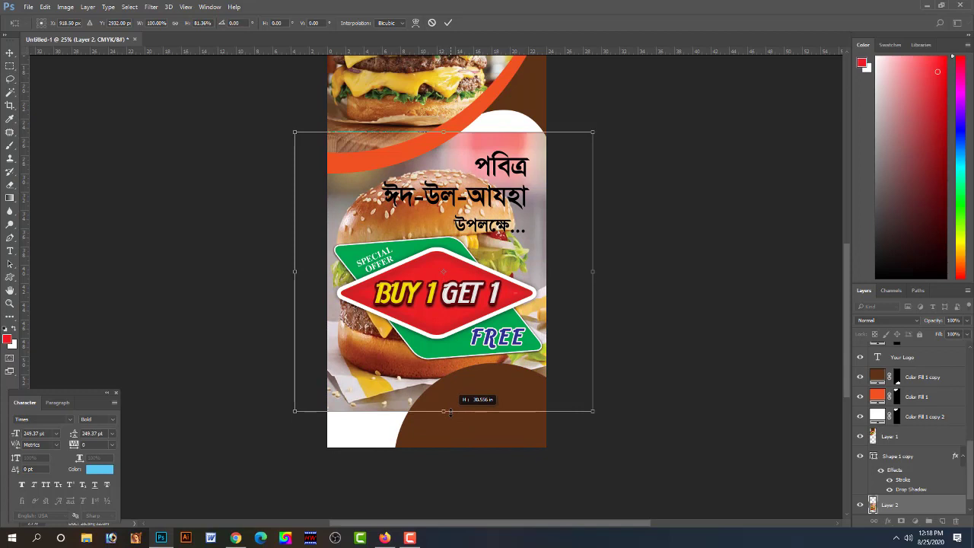
key(Return)
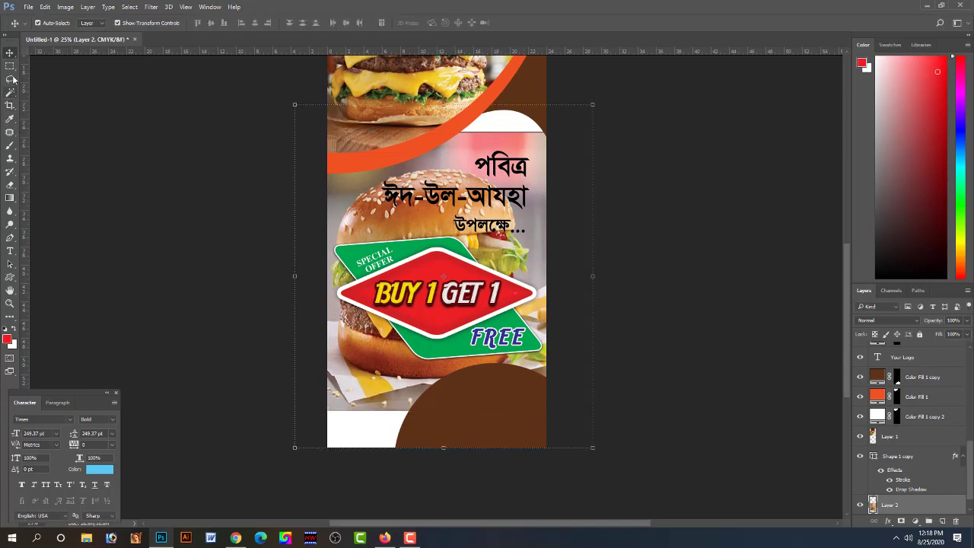
- Erase the photo's lower-left corner and right edge with a very large soft eraser
click(9, 184)
key(bracketright)
key(bracketright)
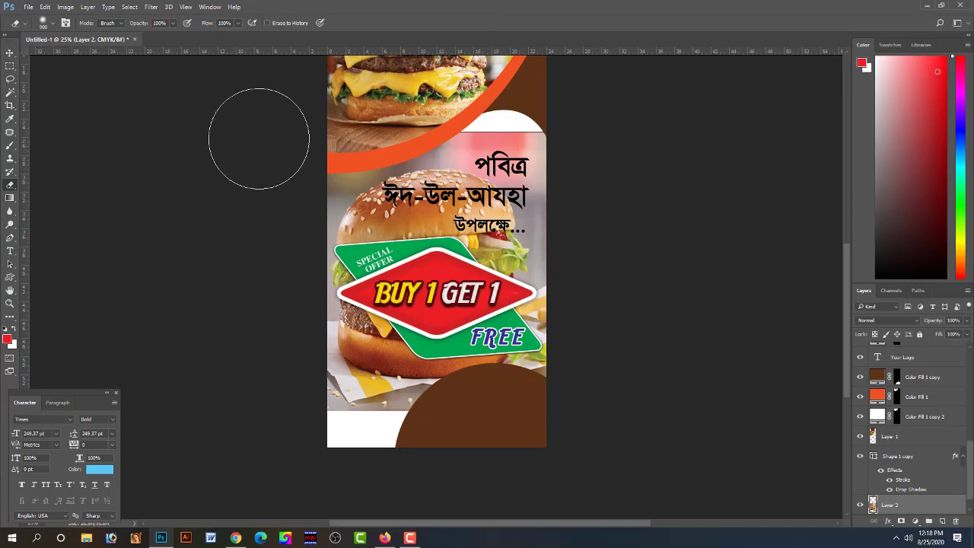
key(bracketright)
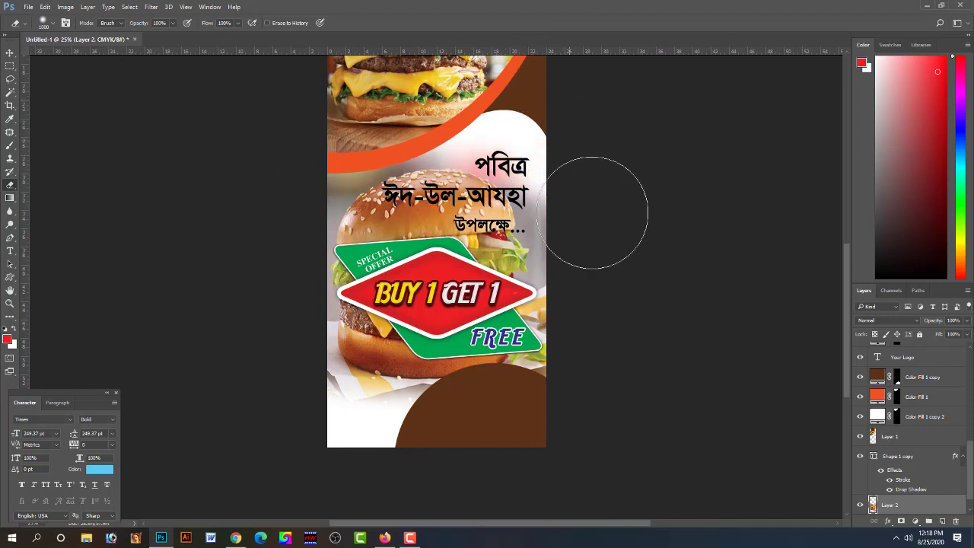
click(10, 53)
- Apply a Surface Blur with radius 46 and threshold 119 to the burger photo
click(148, 8)
mouse_move(157, 119)
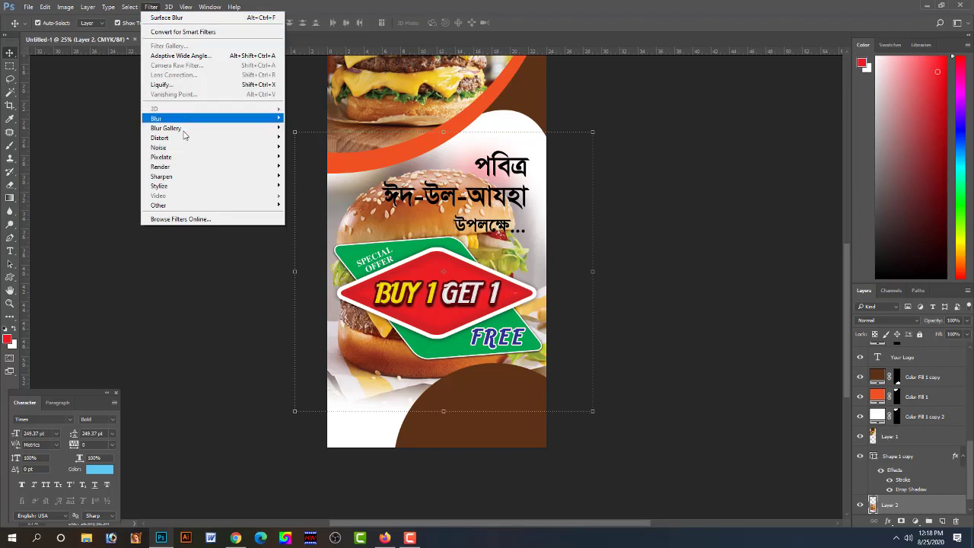
click(309, 214)
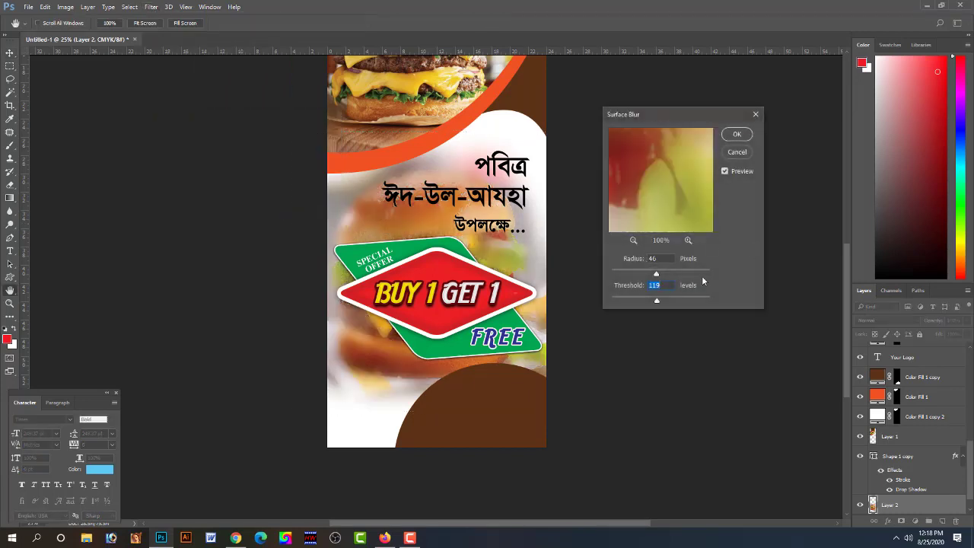
key(Return)
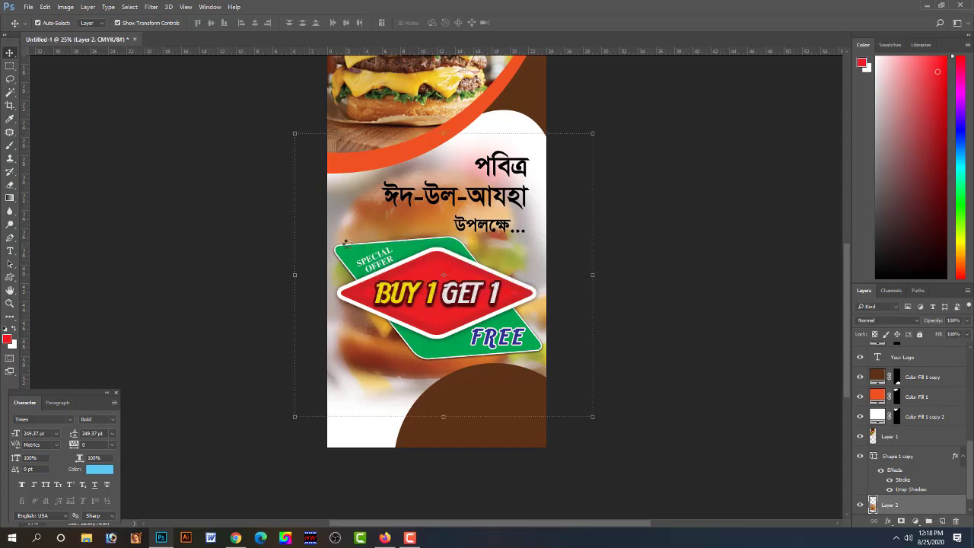
- Crop the image to the canvas bounds
click(10, 105)
click(66, 7)
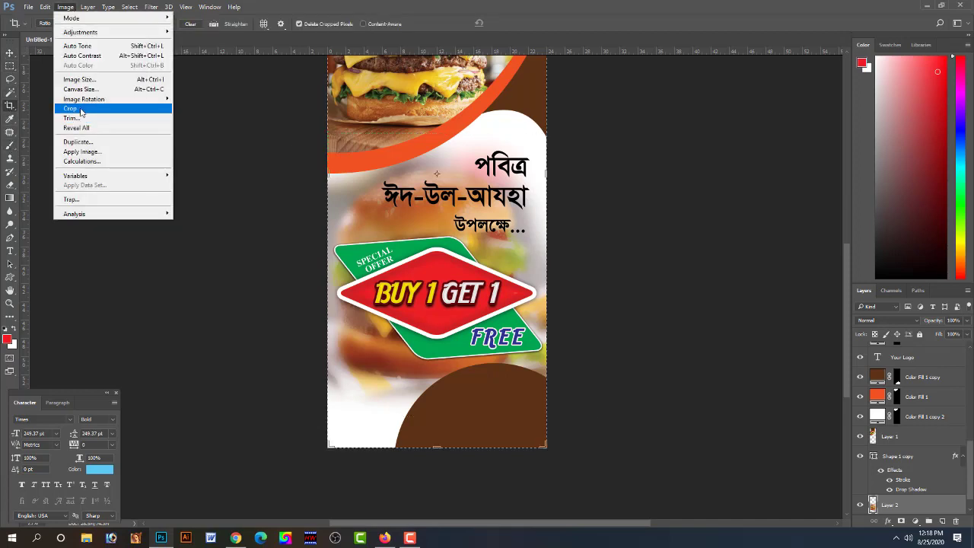
click(70, 108)
key(v)
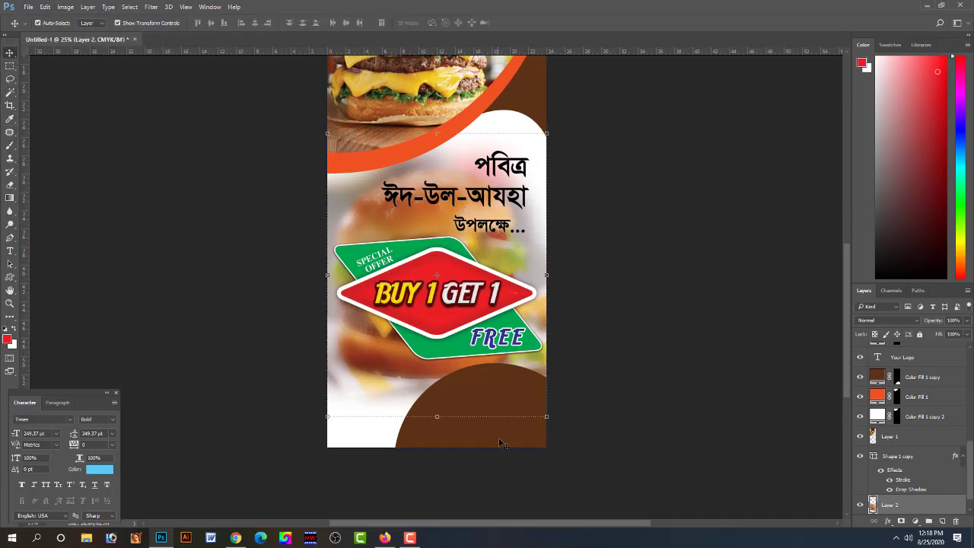
- Change the brown semicircle's fill colour to black
click(501, 443)
double_click(876, 376)
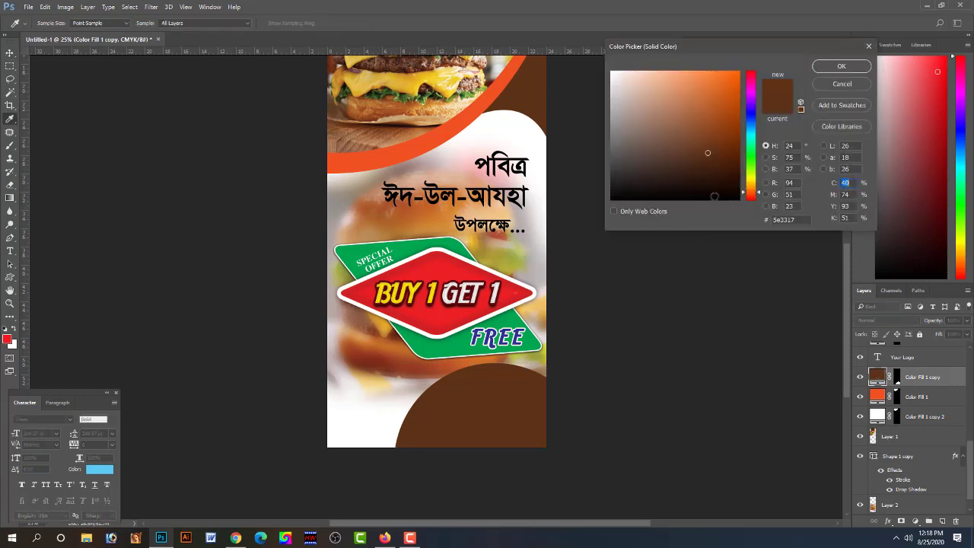
click(716, 216)
click(843, 63)
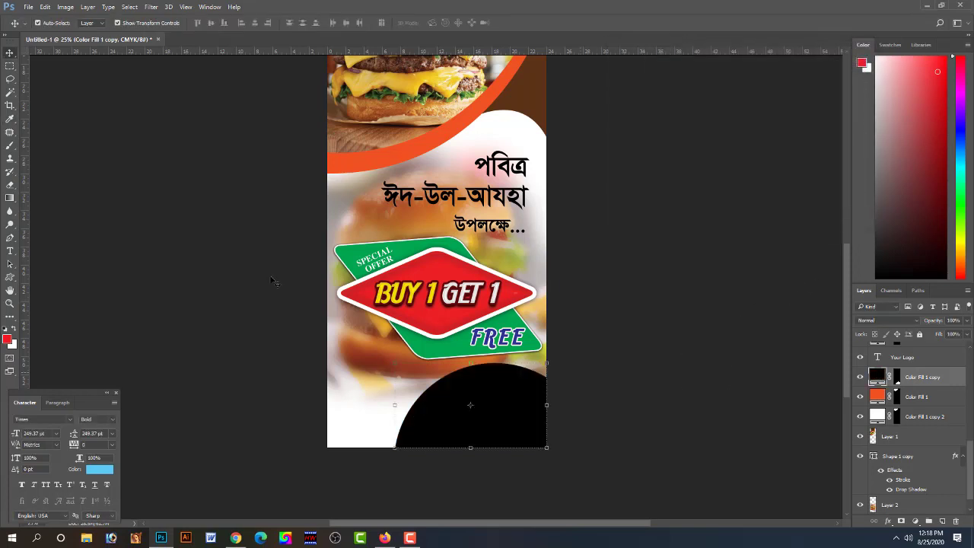
click(175, 257)
key(ctrl+minus)
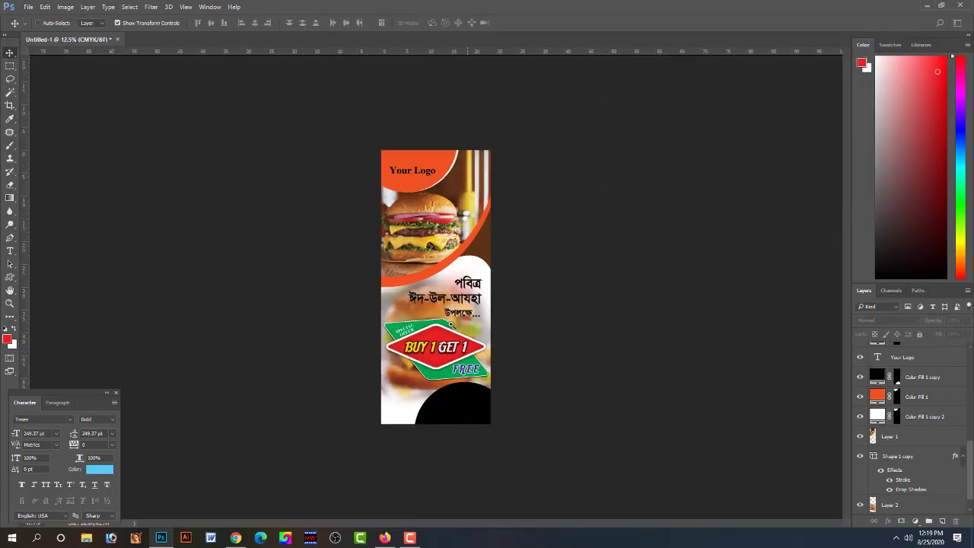
ctrl+click(449, 280)
- Refill the semicircle with the orange sampled from the logo circle
click(502, 454)
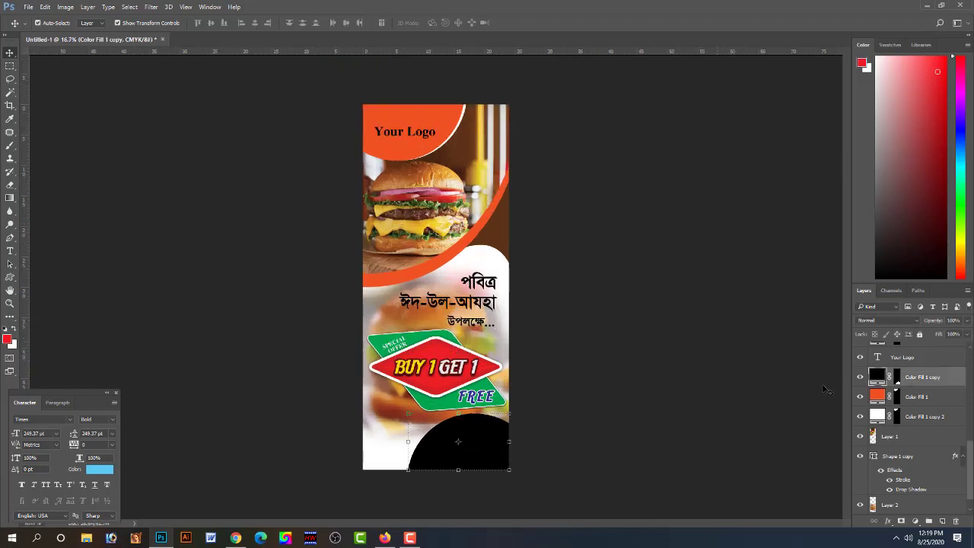
double_click(878, 376)
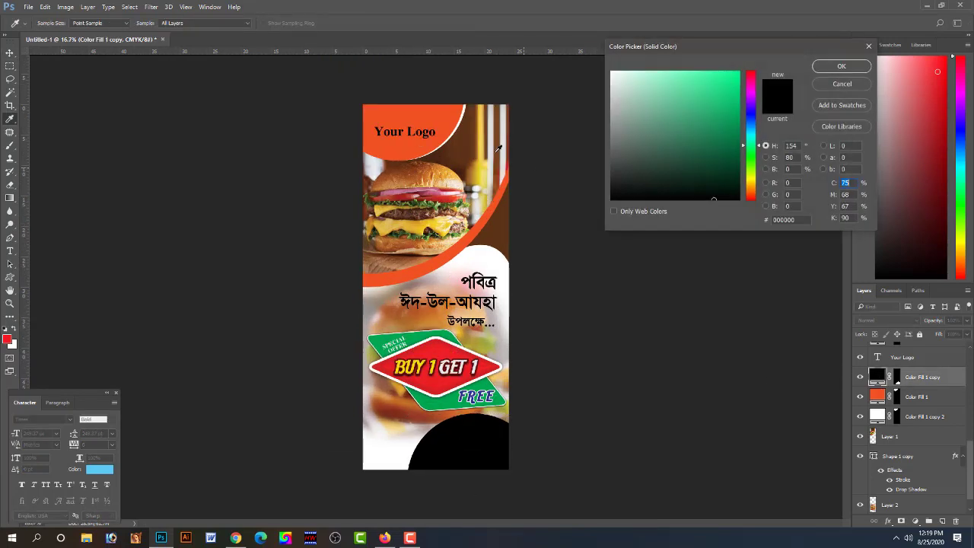
click(437, 108)
key(Return)
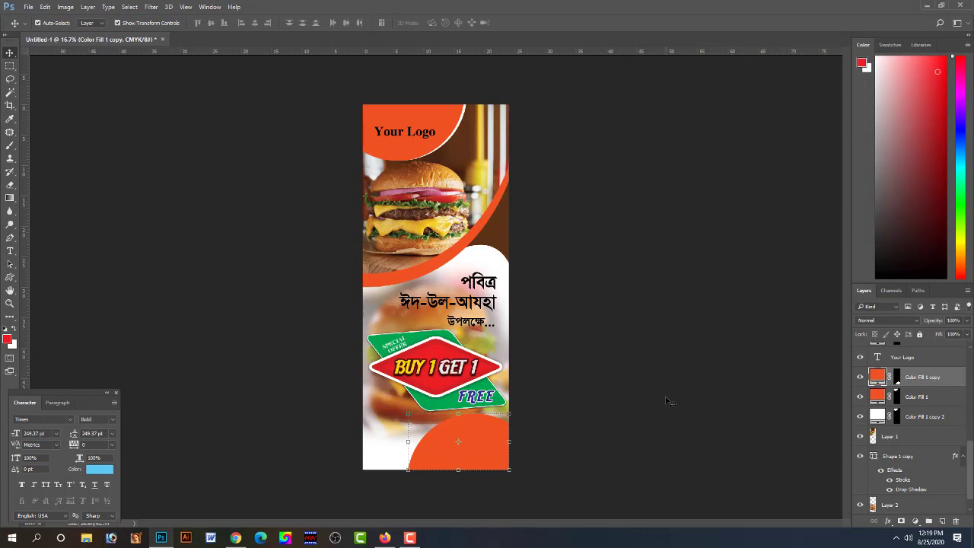
click(668, 401)
- Duplicate the orange semicircle, shift the copy left behind it and colour it dark brown
scroll(493, 430, up, 1)
drag(489, 445, 457, 402)
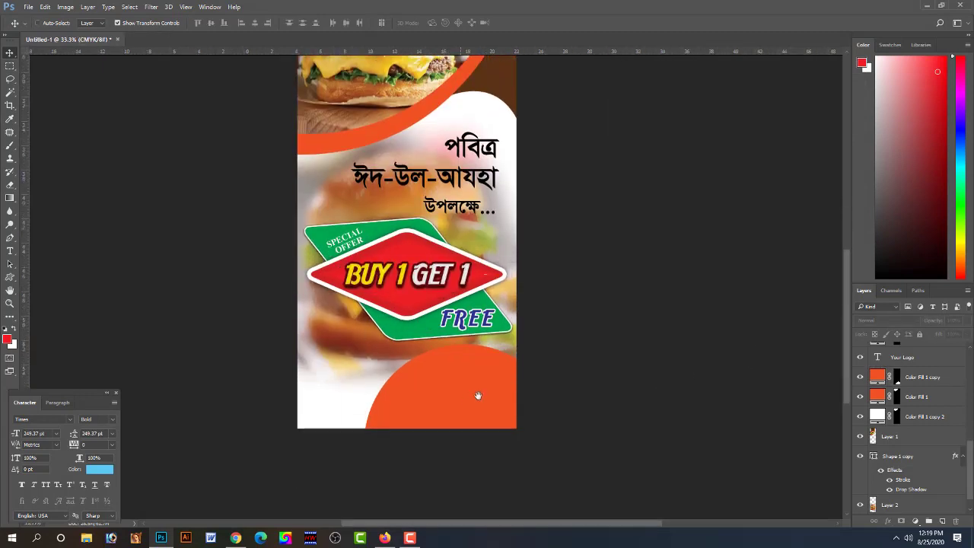
click(487, 397)
key(ctrl+j)
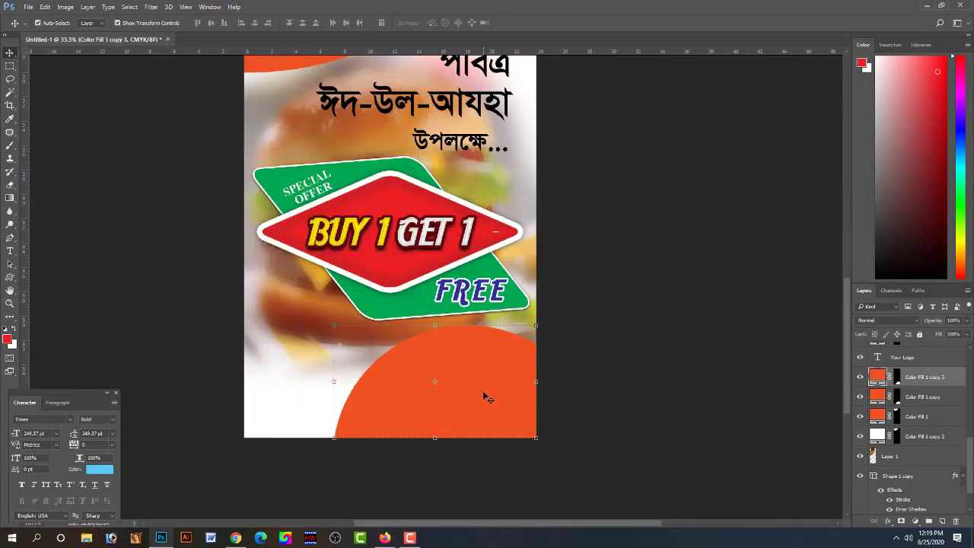
key(Left)
key(Left)
key(Left)
key(Left)
key(Left)
key(Left)
key(Left)
key(Left)
key(Left)
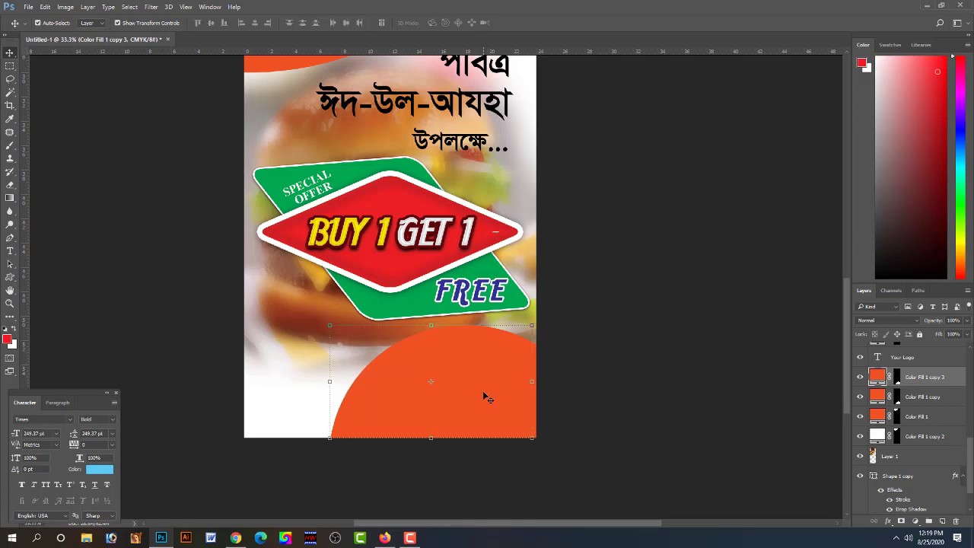
key(Left)
key(Left)
key(Left)
key(ctrl+bracketleft)
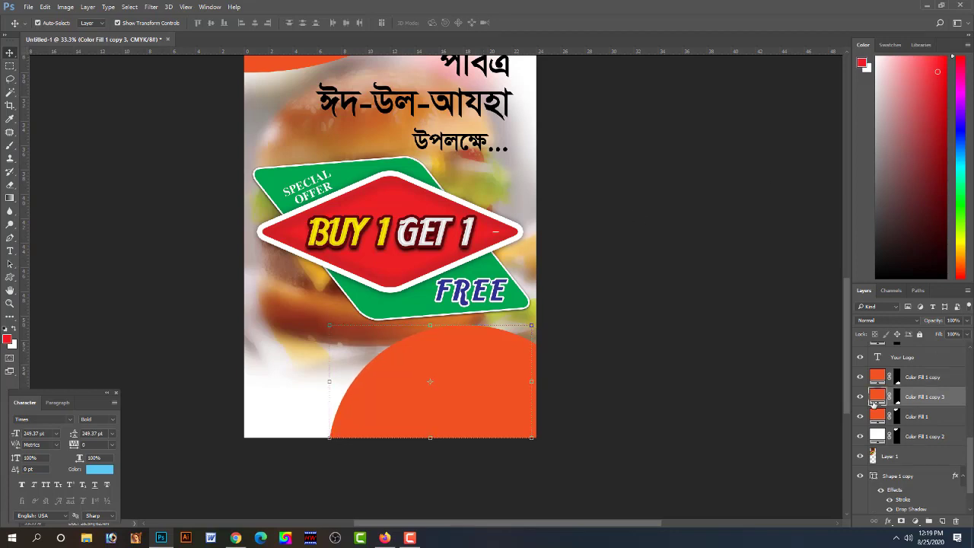
double_click(879, 397)
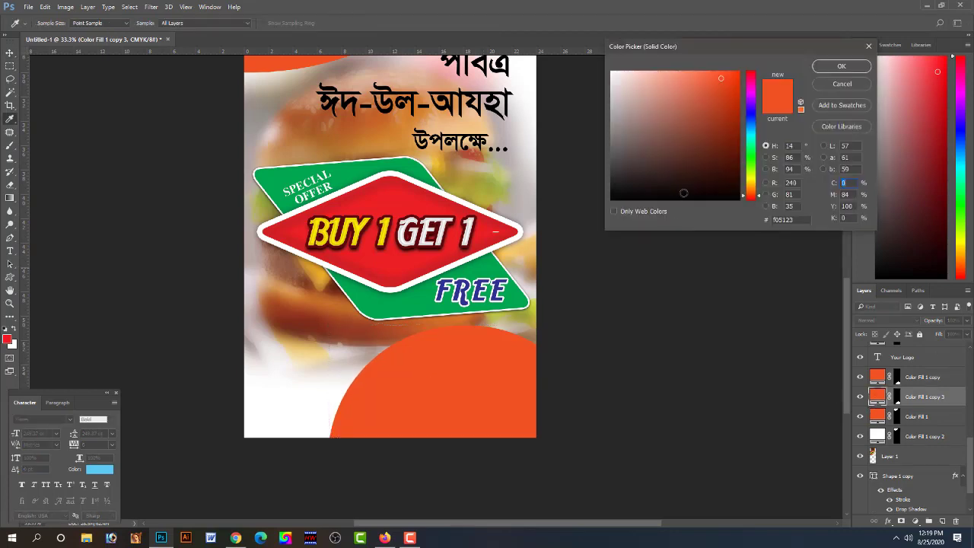
click(738, 141)
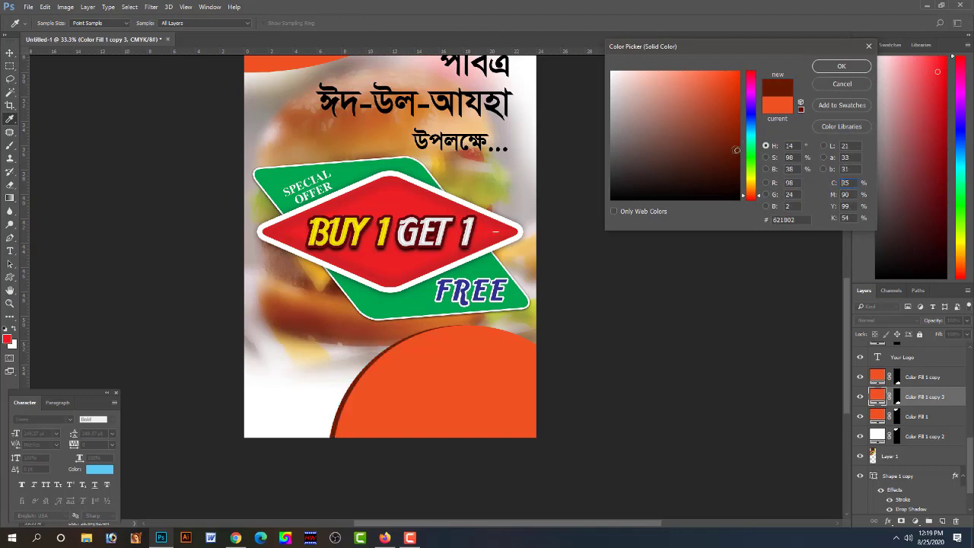
key(Return)
- Nudge the brown circle further left and add a near-white copy as a thin edge line
key(Left)
key(Left)
key(Left)
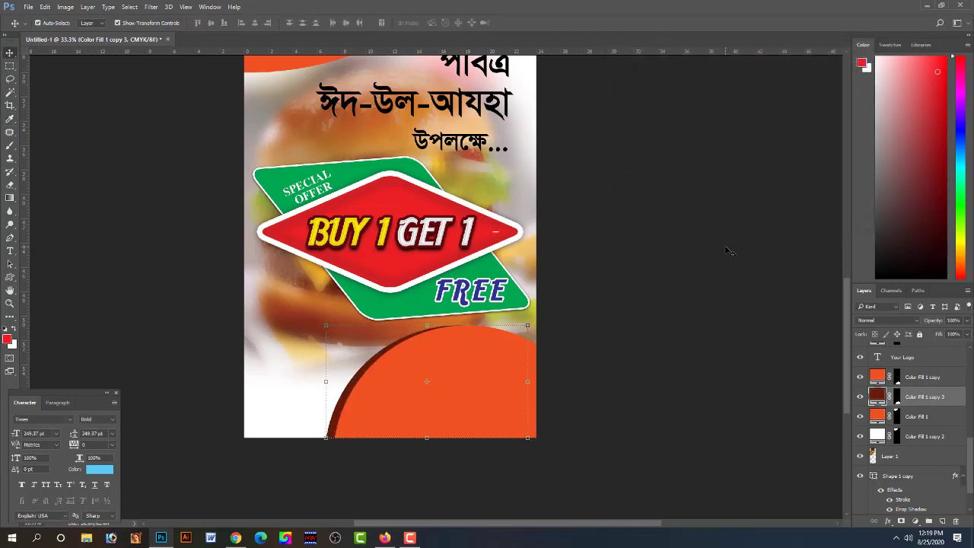
key(Left)
key(Left)
key(Left)
key(Left)
key(Left)
key(Left)
key(Left)
key(Left)
key(Left)
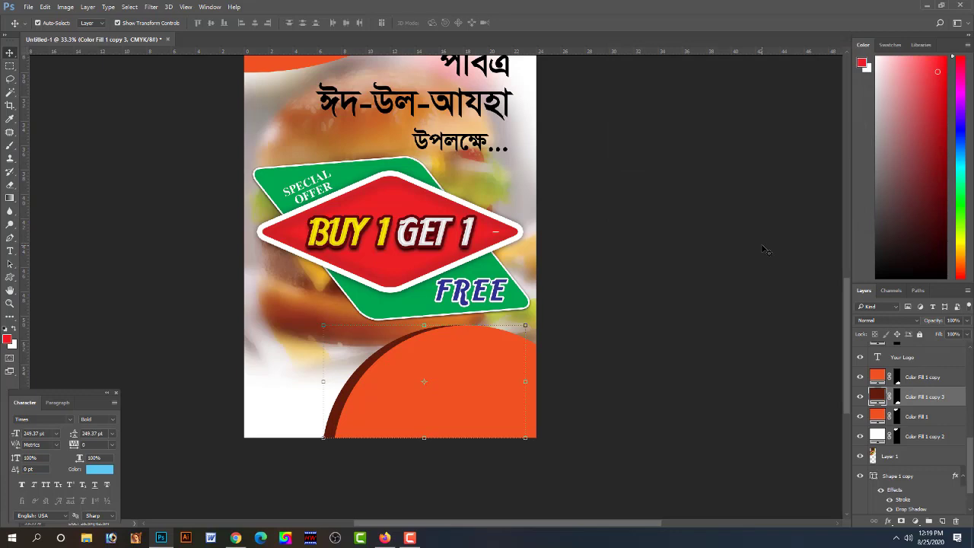
key(alt+Right)
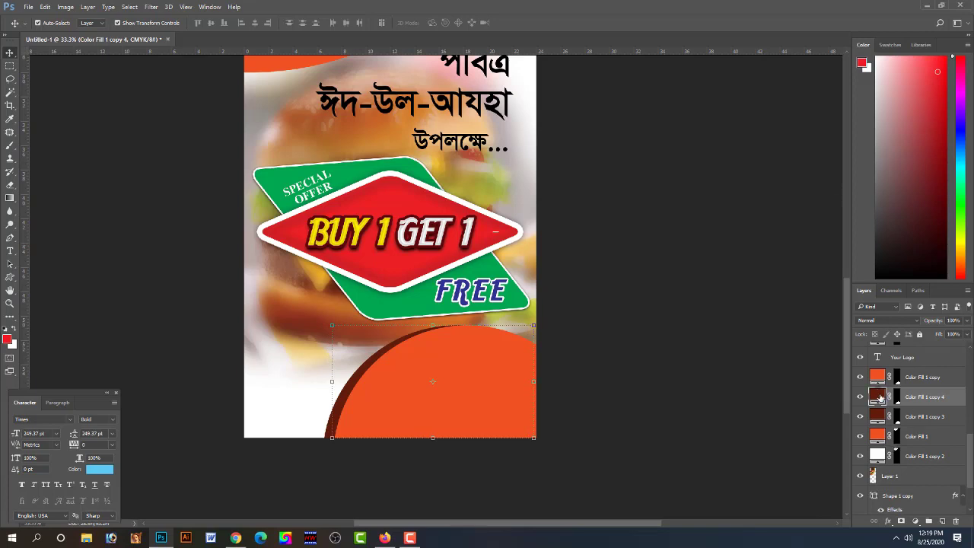
double_click(877, 396)
click(620, 86)
key(Return)
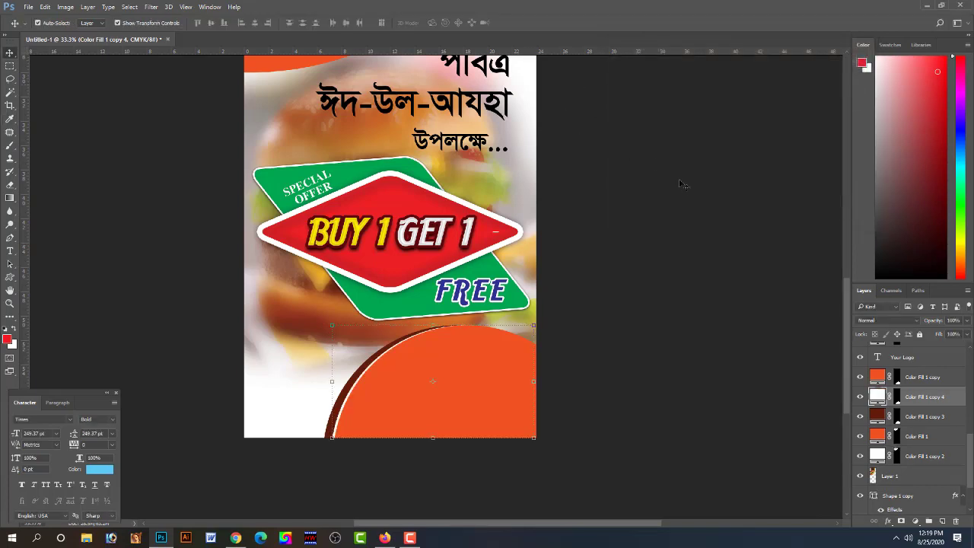
click(674, 288)
- Stamp all visible layers into Layer 2 and brighten it with Levels white input 232
scroll(464, 372, down, 1)
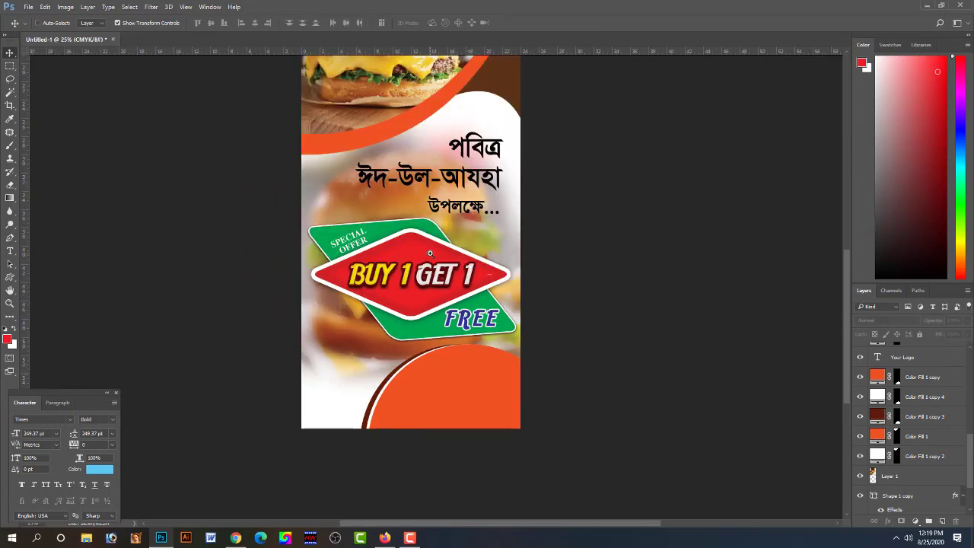
scroll(430, 253, up, 1)
scroll(500, 276, up, 1)
scroll(500, 276, down, 1)
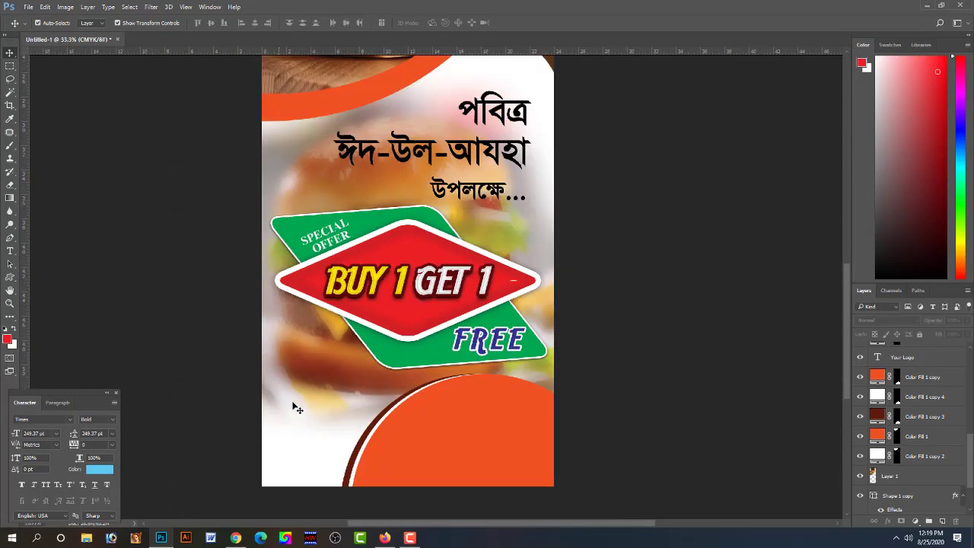
key(ctrl+shift+alt+e)
key(ctrl+l)
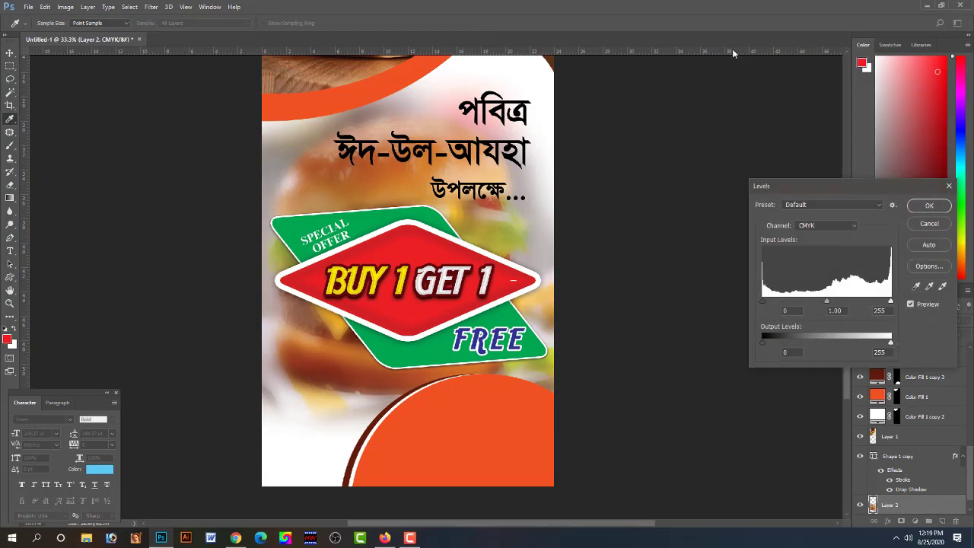
drag(890, 302, 876, 303)
key(Return)
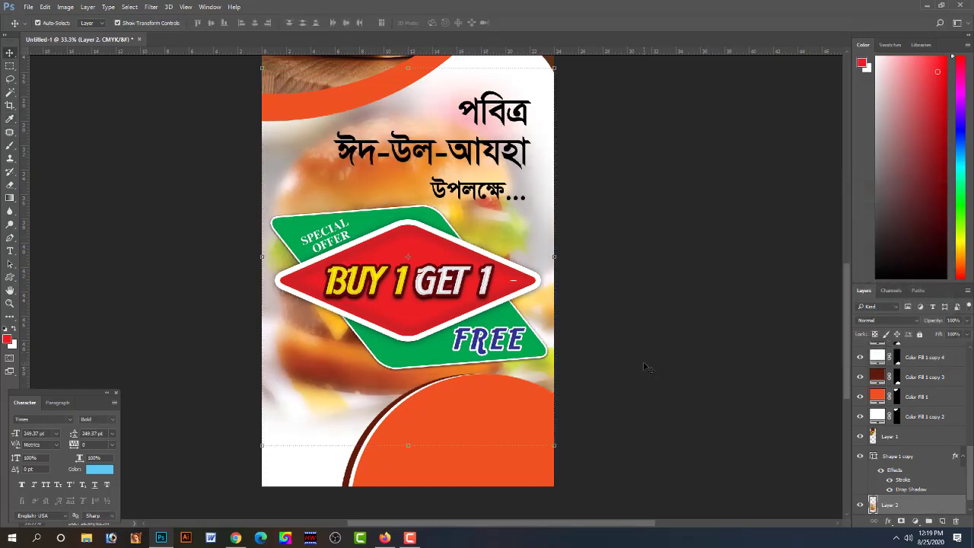
scroll(466, 295, up, 1)
click(563, 401)
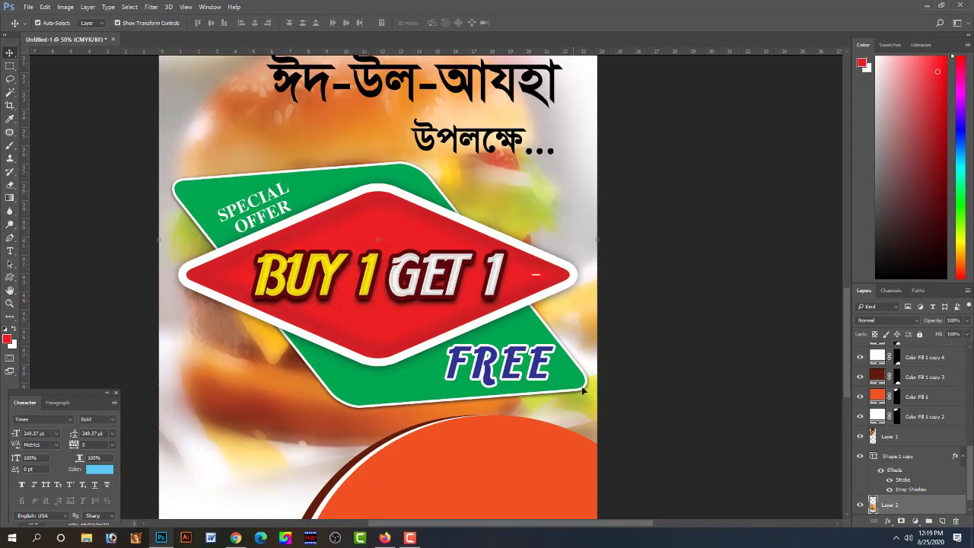
- Set the BUY 1 GET 1 badge's drop shadow to 28 px distance, 75% opacity, 29% spread
click(569, 381)
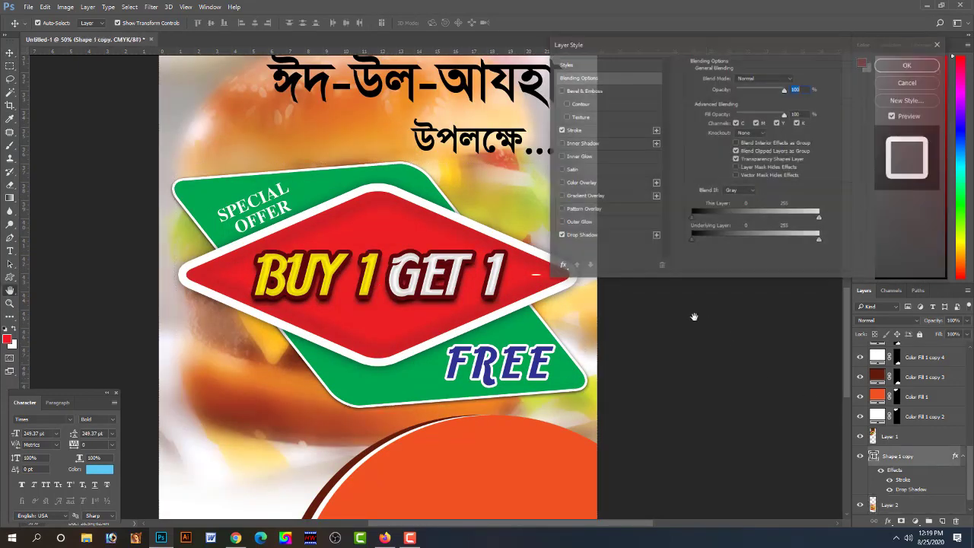
click(581, 235)
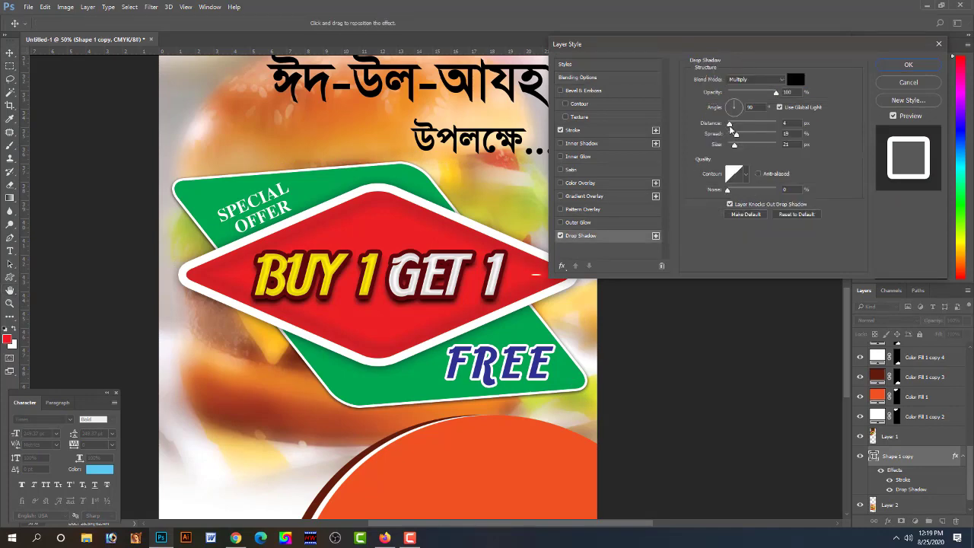
mouse_move(728, 125)
mouse_down()
mouse_move(743, 129)
mouse_move(743, 145)
mouse_up()
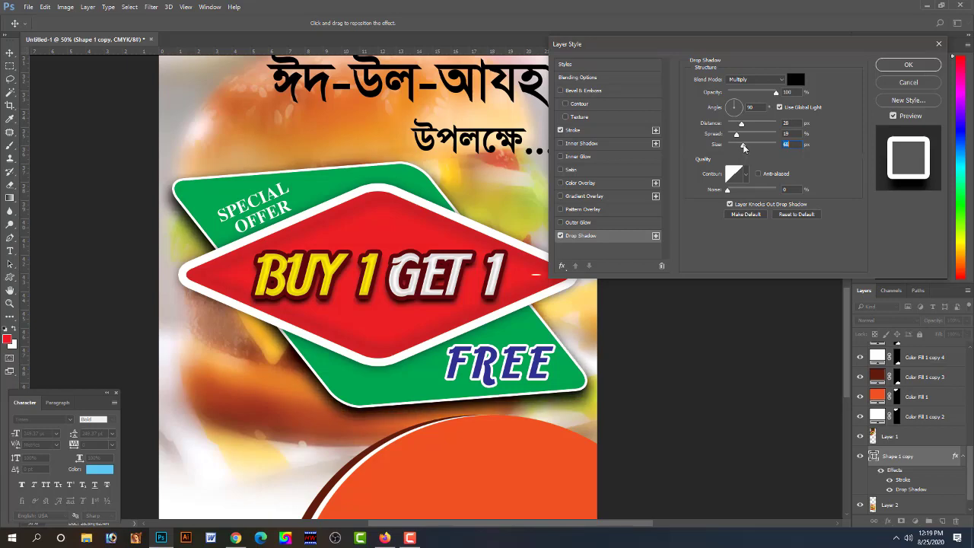
drag(777, 92, 765, 93)
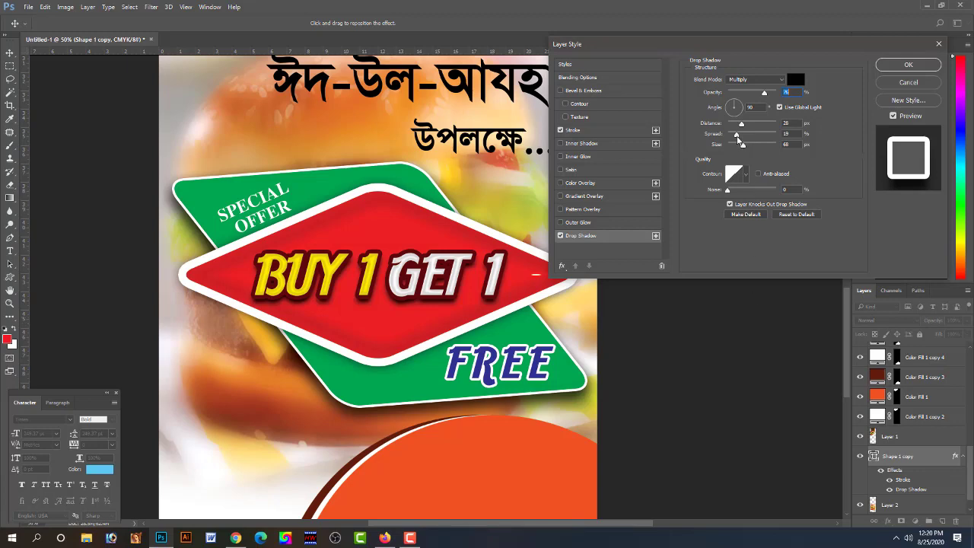
drag(737, 134, 743, 136)
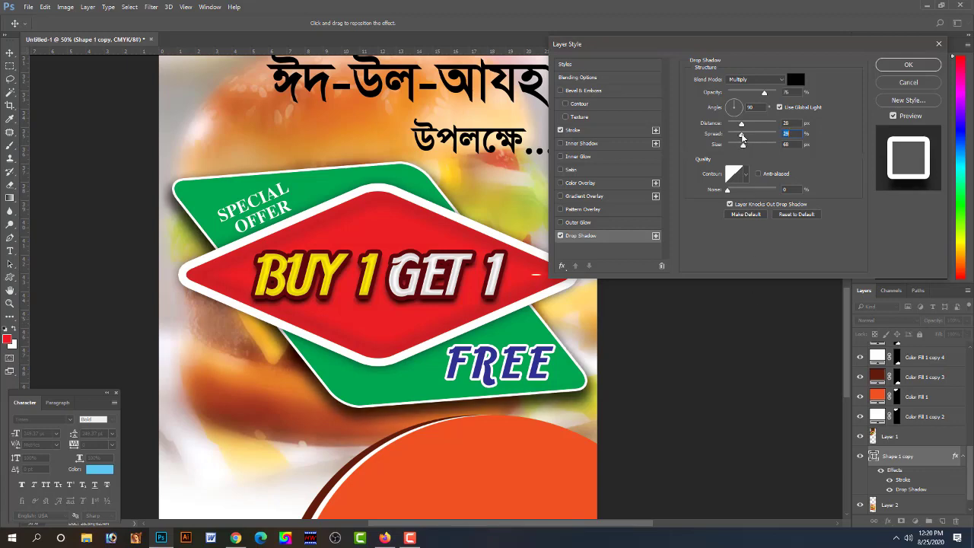
key(Return)
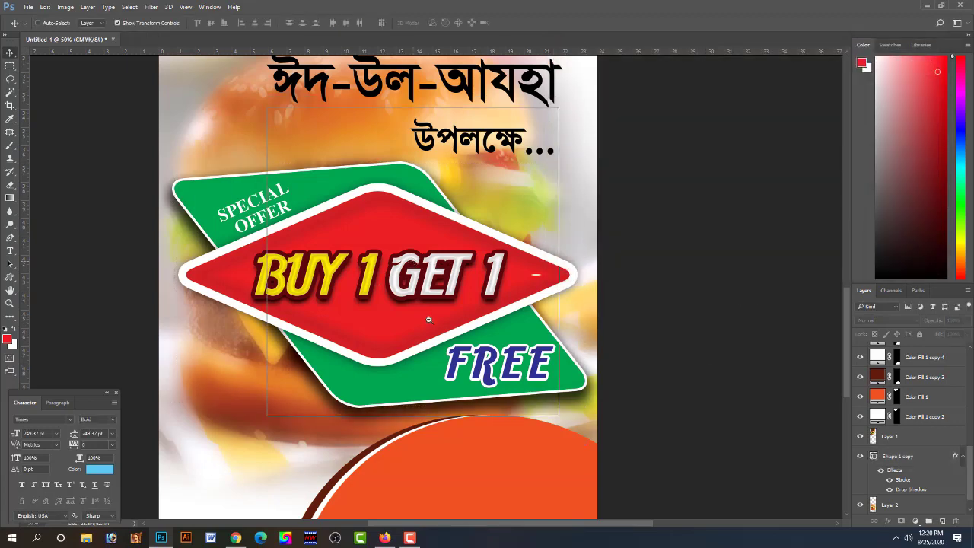
- Delete the ঈদ-উল-আযহা line from the combined headline text layer
key(ctrl+minus)
key(ctrl+minus)
key(ctrl+0)
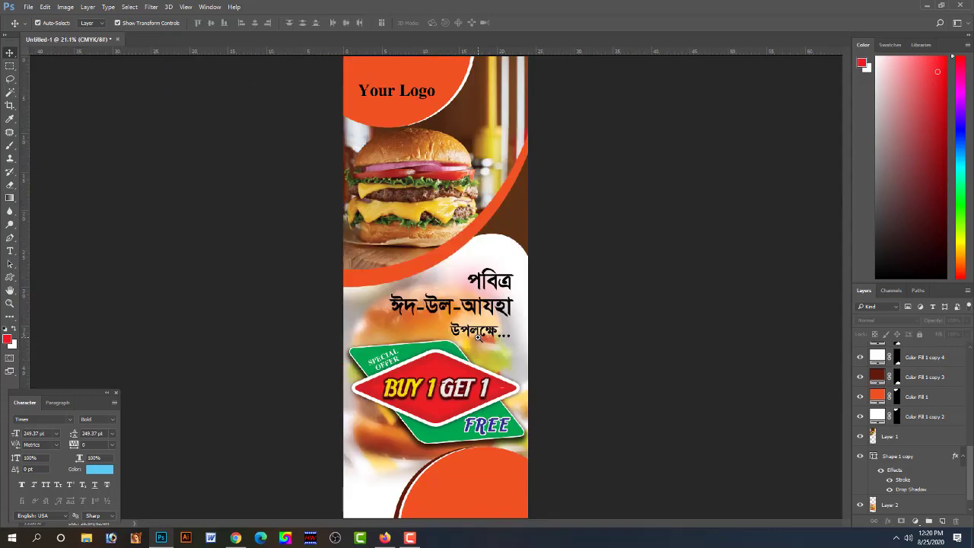
scroll(498, 287, up, 2)
scroll(496, 274, up, 1)
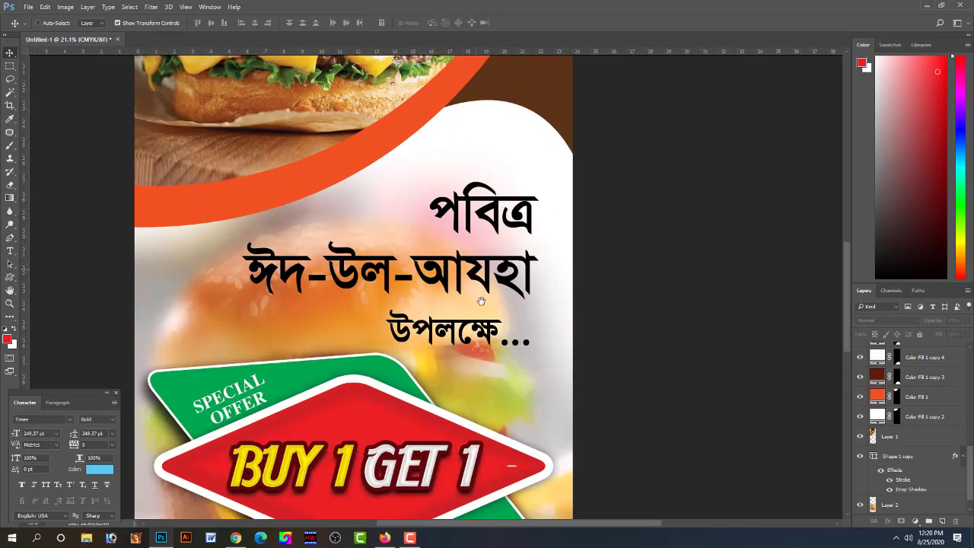
click(496, 264)
click(9, 250)
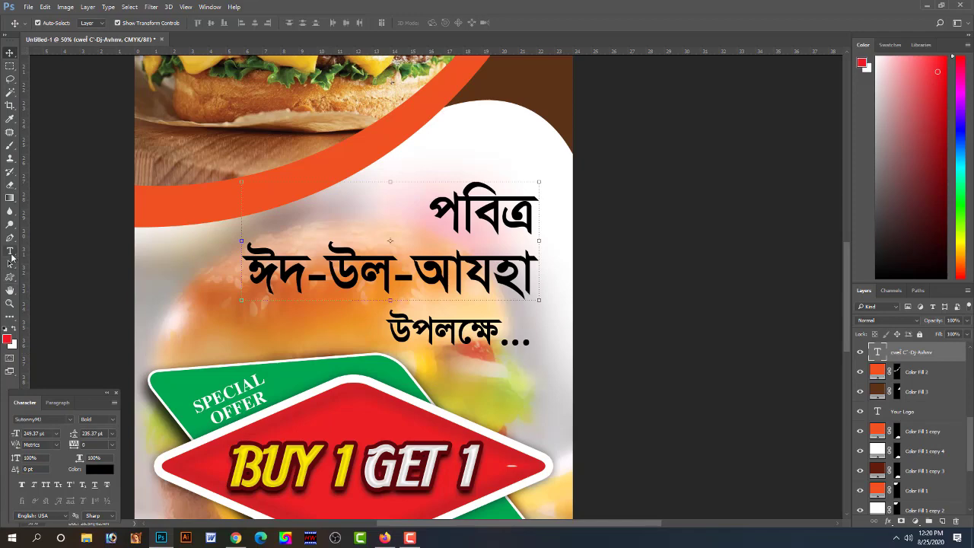
drag(252, 266, 564, 253)
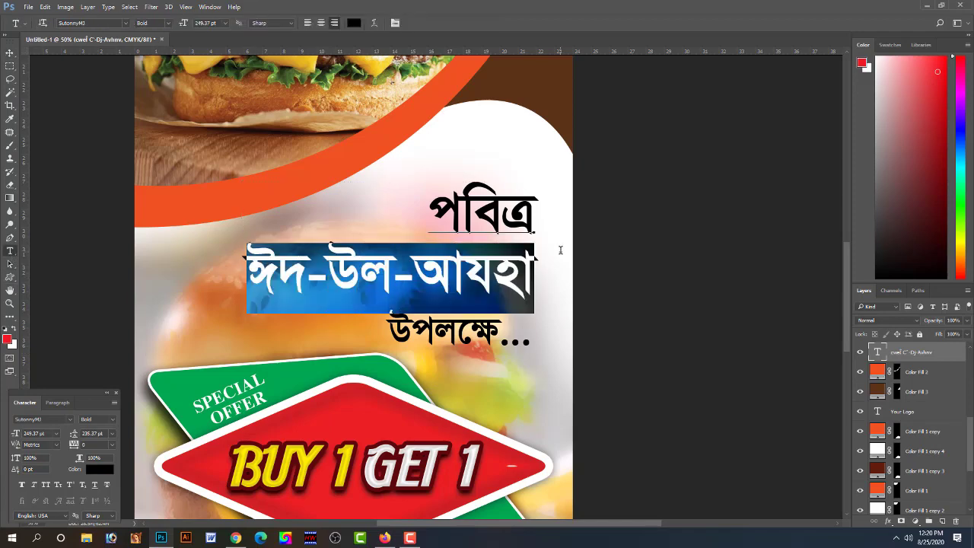
key(BackSpace)
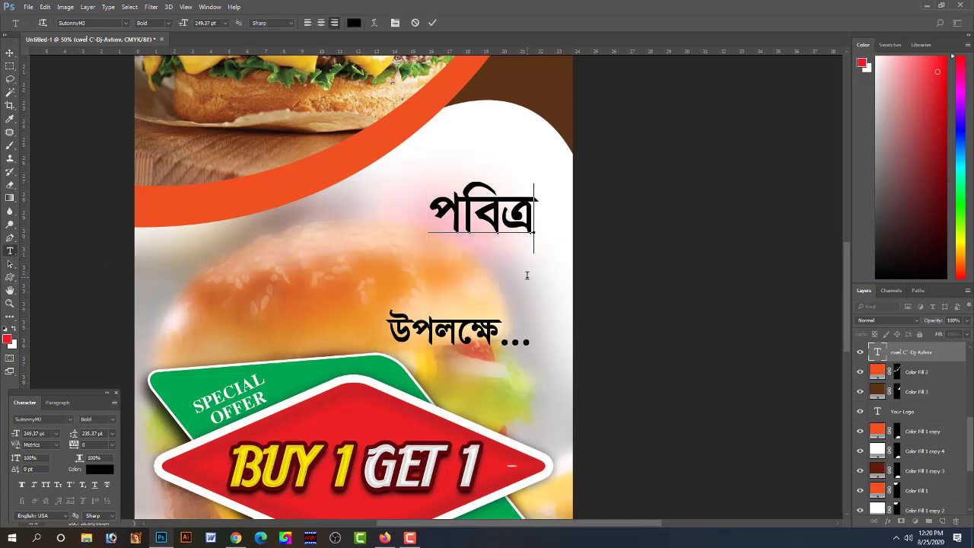
click(10, 52)
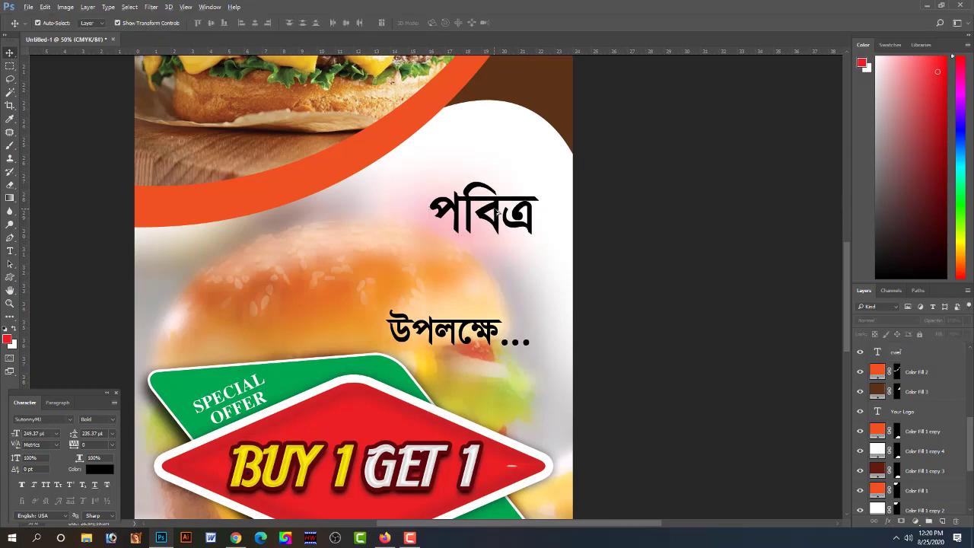
- Copy the পবিত্র layer onto the line below and change its text to ঈদ-উল-আযহা
mouse_move(447, 219)
mouse_down()
mouse_move(447, 280)
mouse_move(535, 263)
mouse_up()
click(9, 251)
key(ctrl+v)
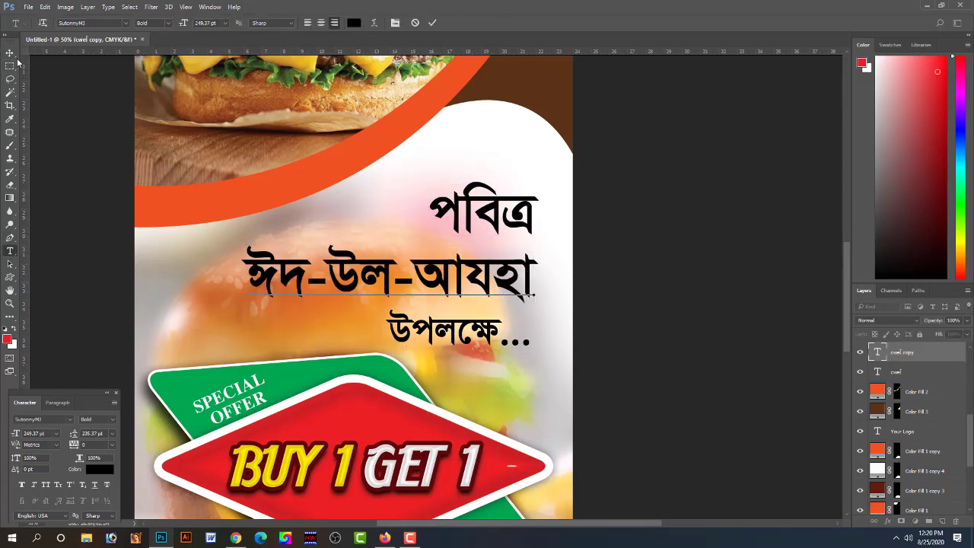
click(10, 53)
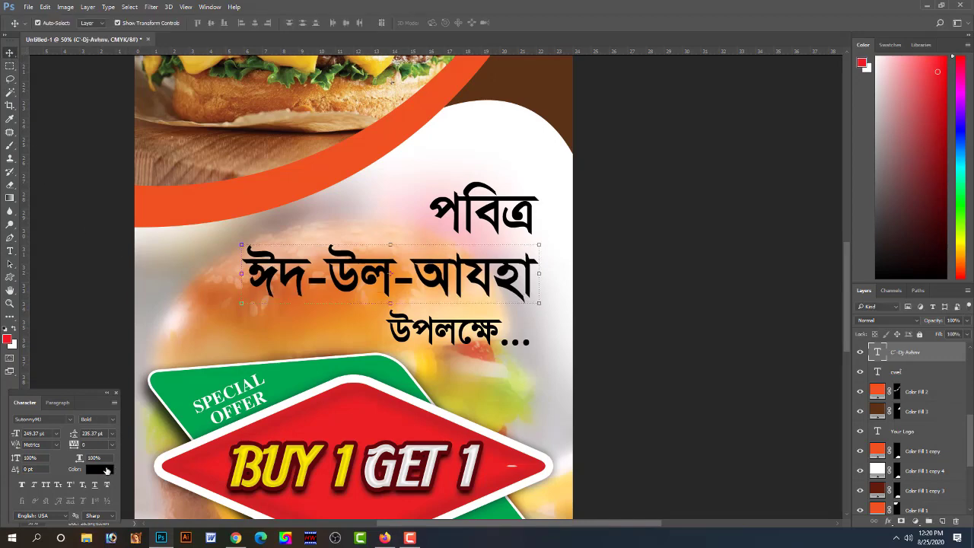
- Colour the ঈদ-উল-আযহা headline red, sampled from the badge
click(104, 471)
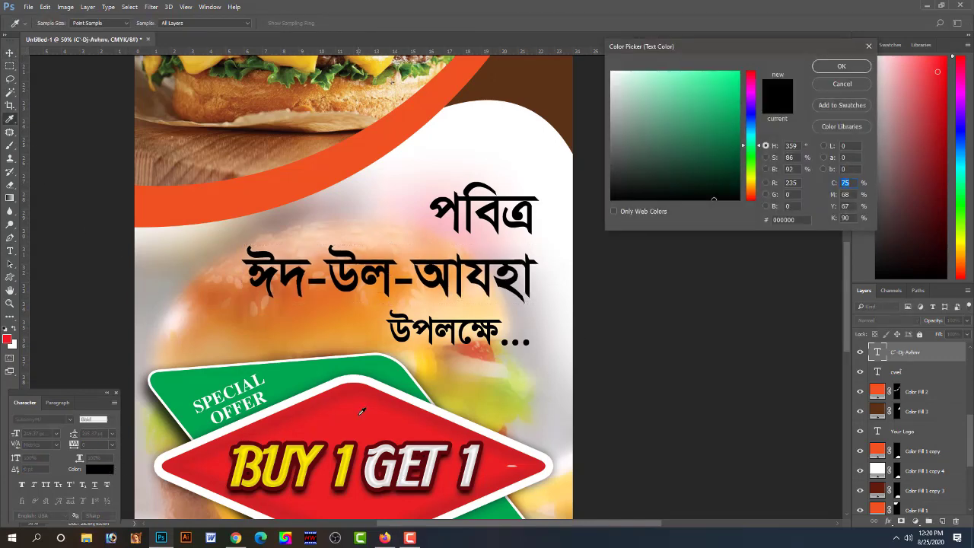
click(363, 411)
click(841, 66)
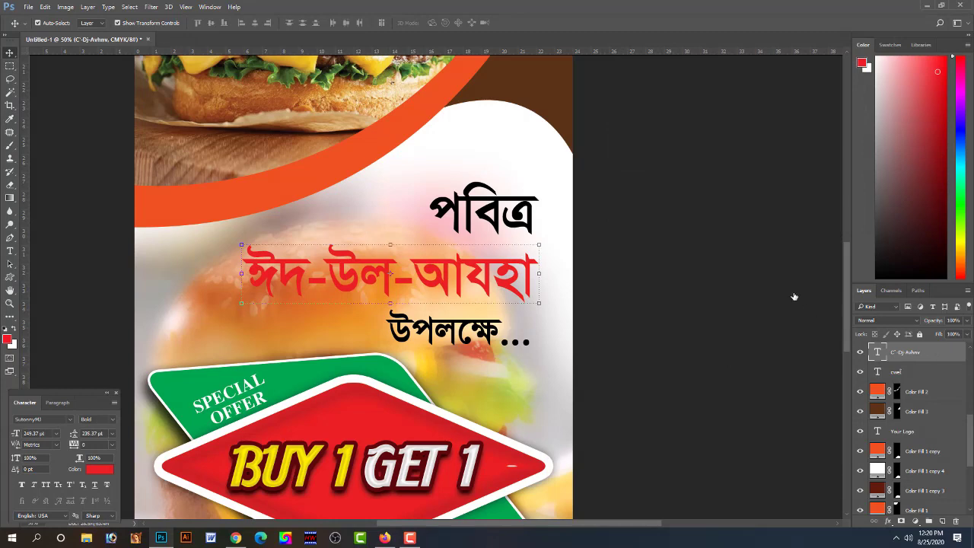
- Add a white stroke and a smaller, closer drop shadow to the headline
click(563, 131)
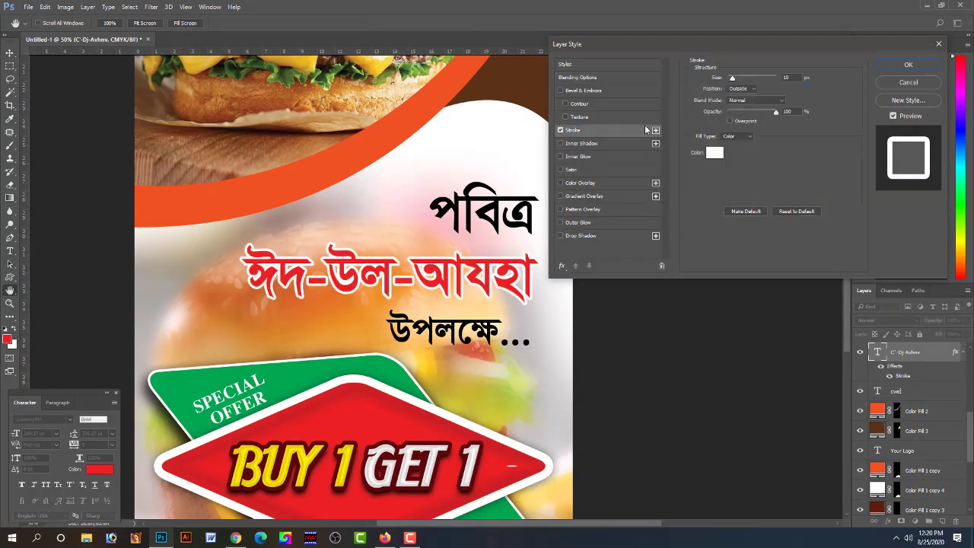
click(562, 238)
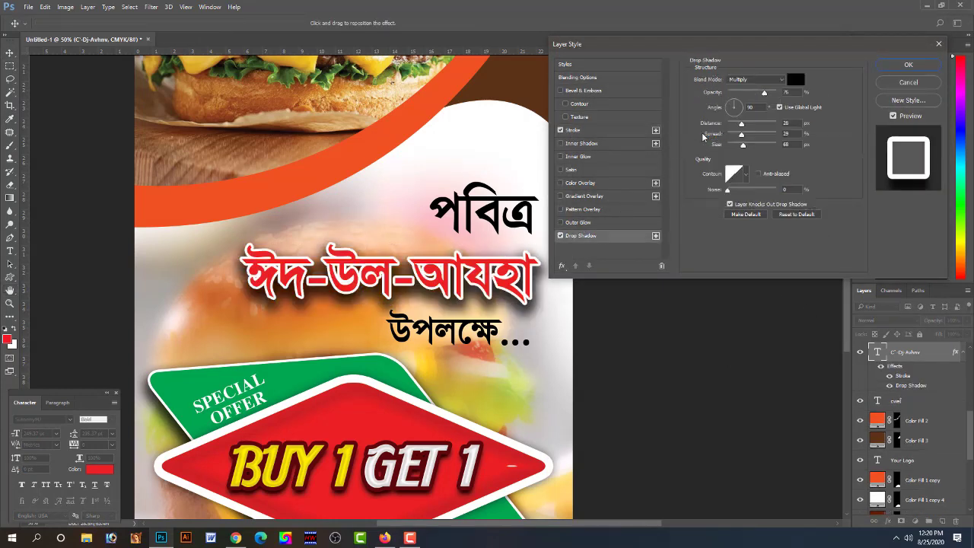
drag(737, 125, 735, 148)
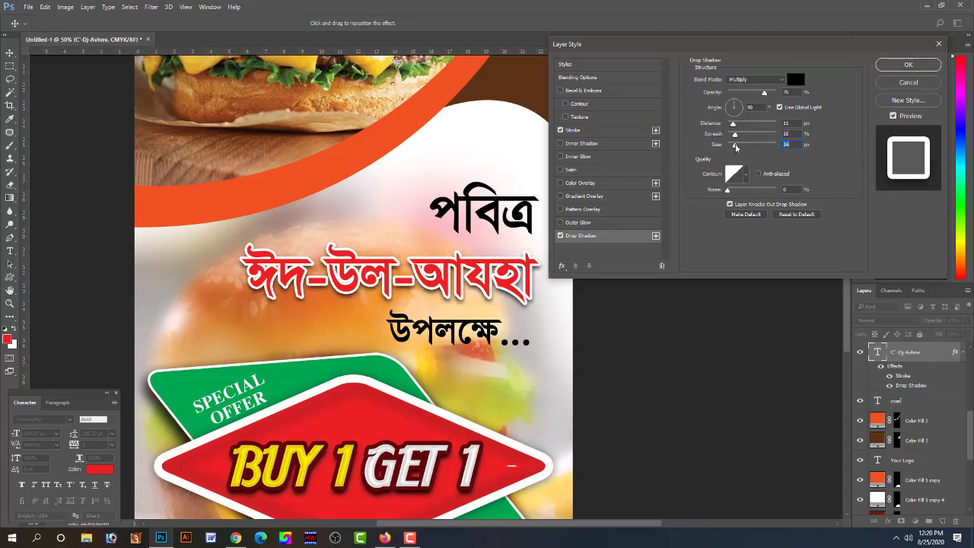
key(Return)
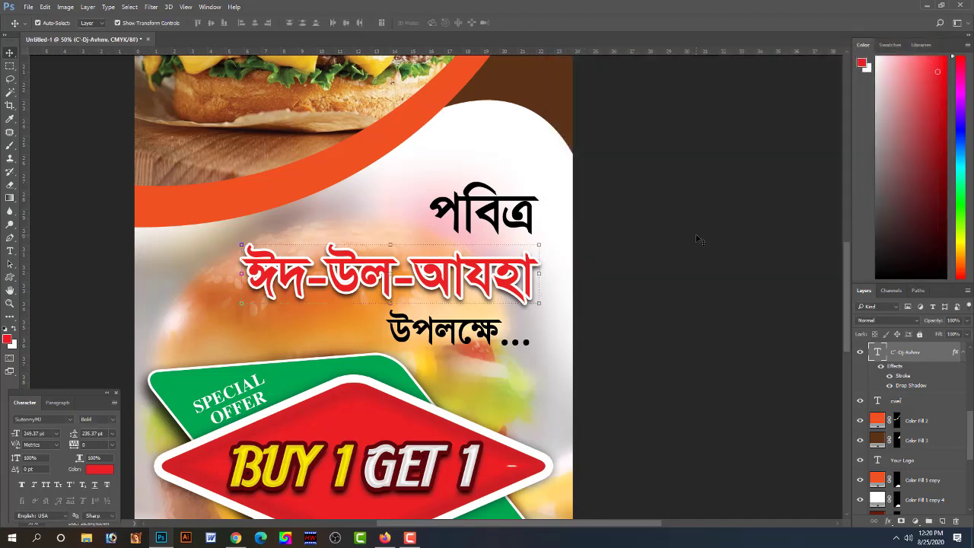
- Scale পবিত্র down and nudge it slightly right and lower
click(502, 215)
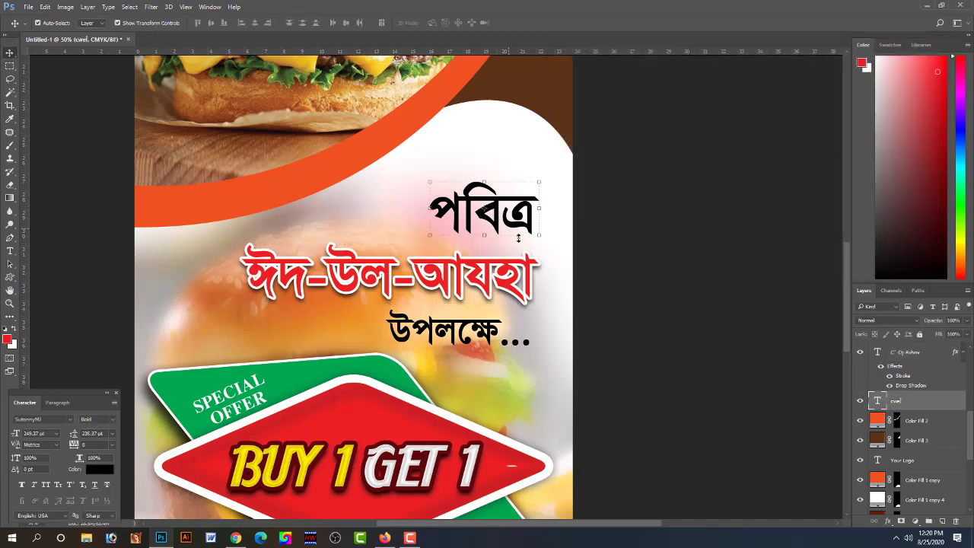
key(ctrl+t)
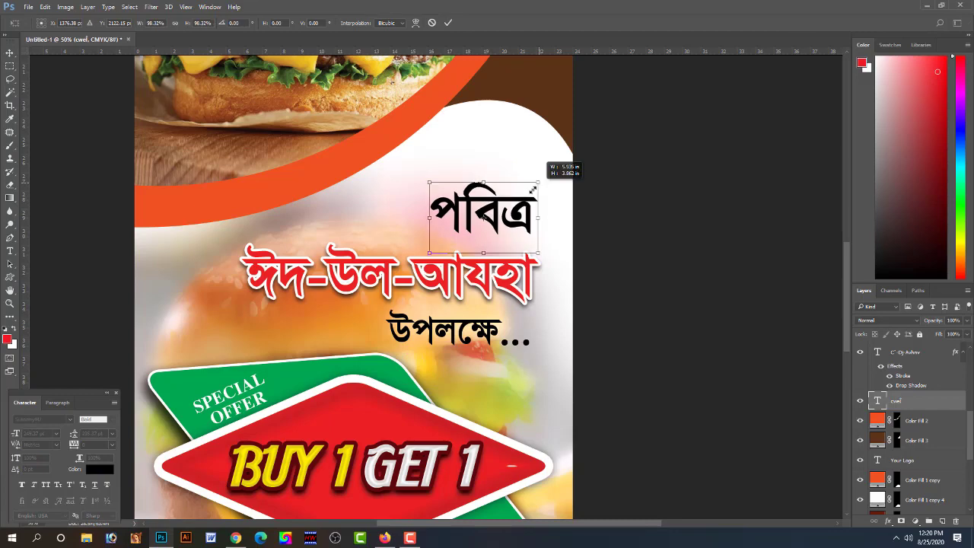
drag(539, 182, 528, 191)
drag(485, 216, 491, 218)
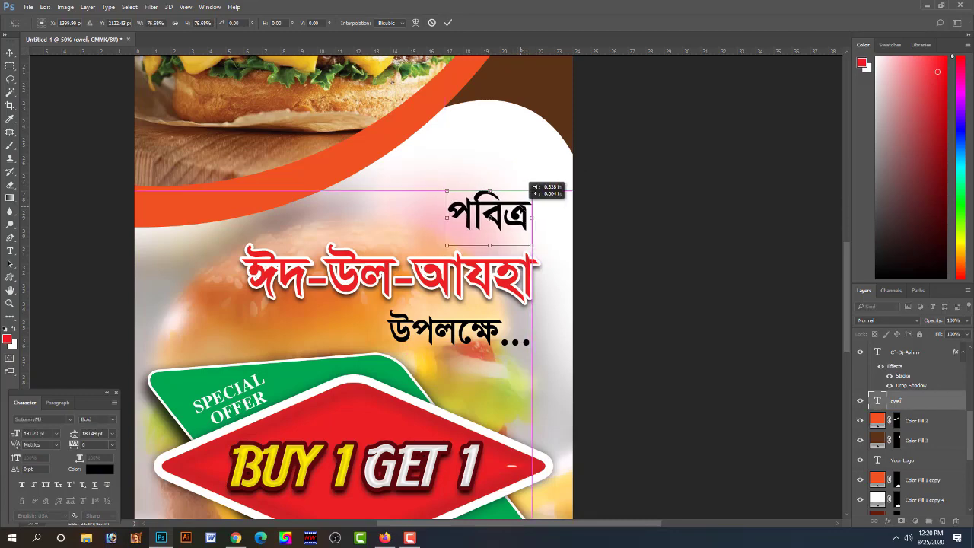
key(Return)
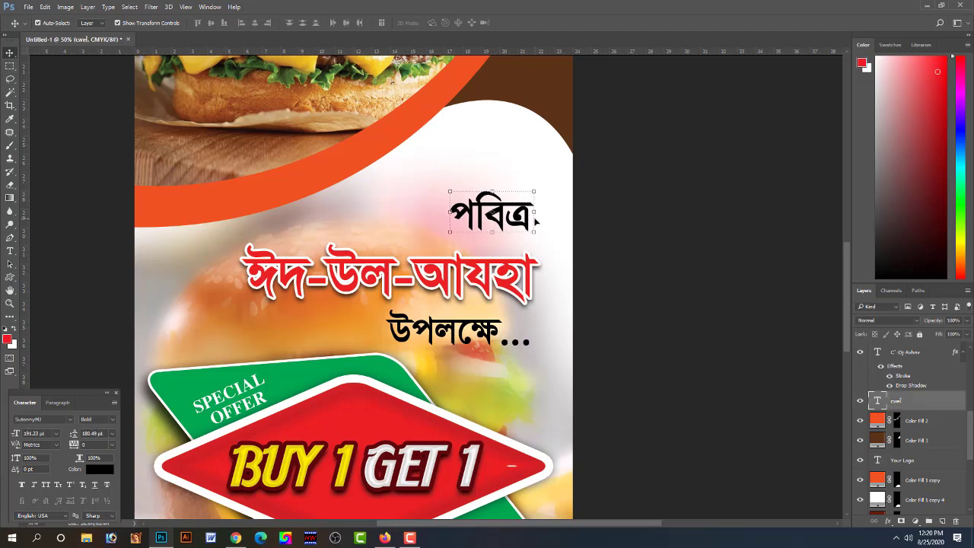
drag(504, 213, 506, 219)
key(Right)
key(Right)
key(Right)
key(Right)
key(Right)
key(Right)
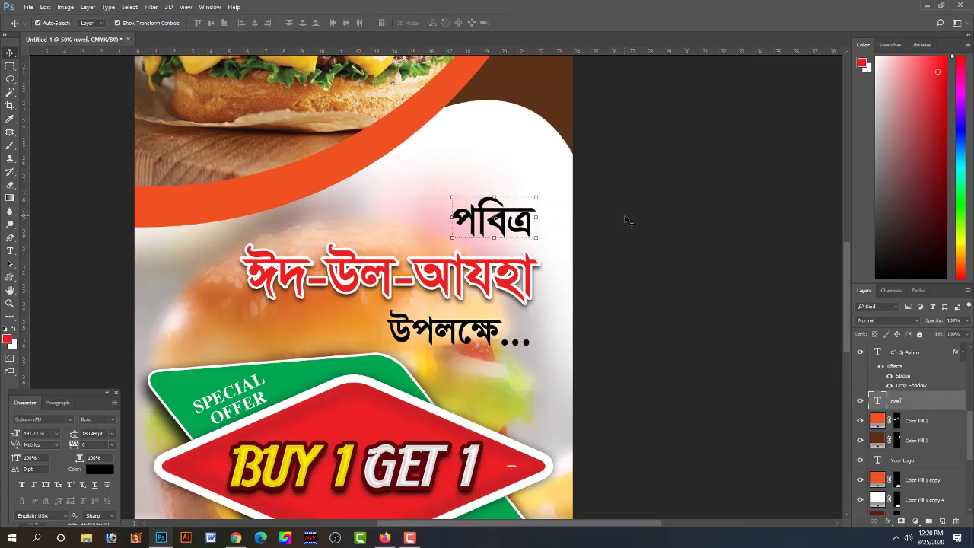
key(Right)
key(Right)
key(Right)
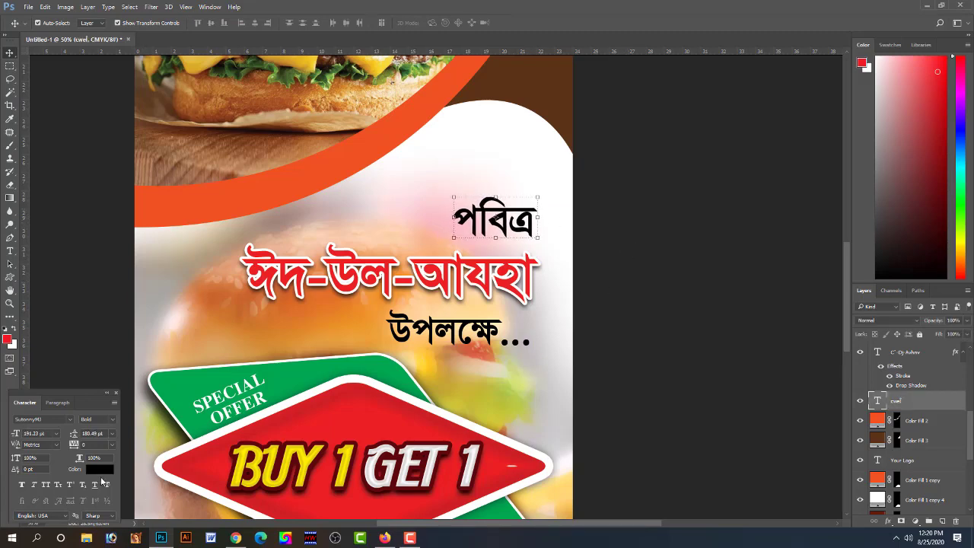
- Set the পবিত্র text colour to dark blue
click(104, 472)
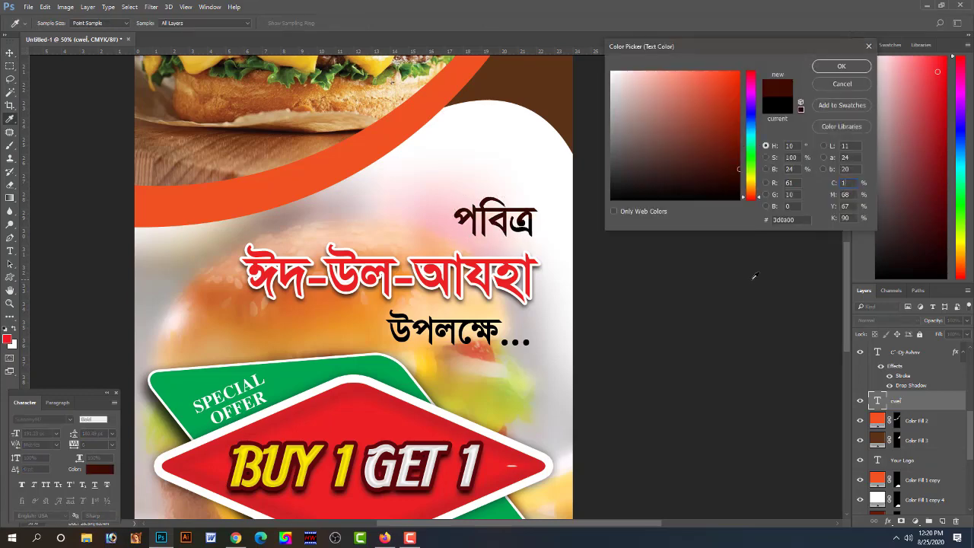
text(100)
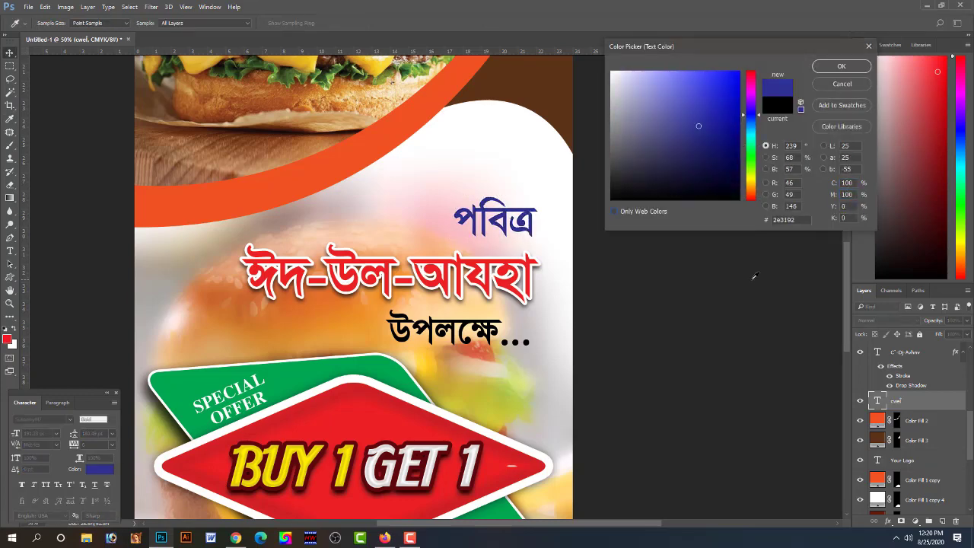
key(Return)
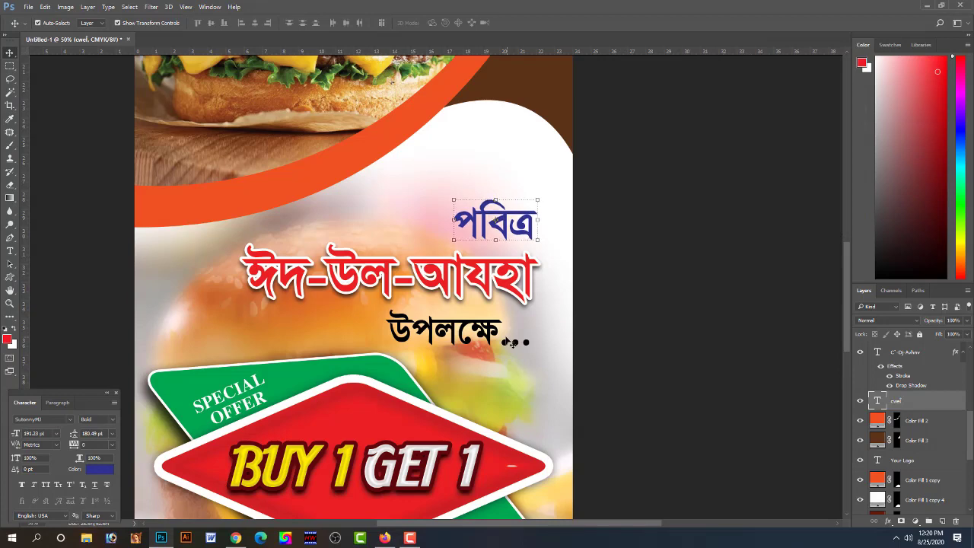
click(495, 335)
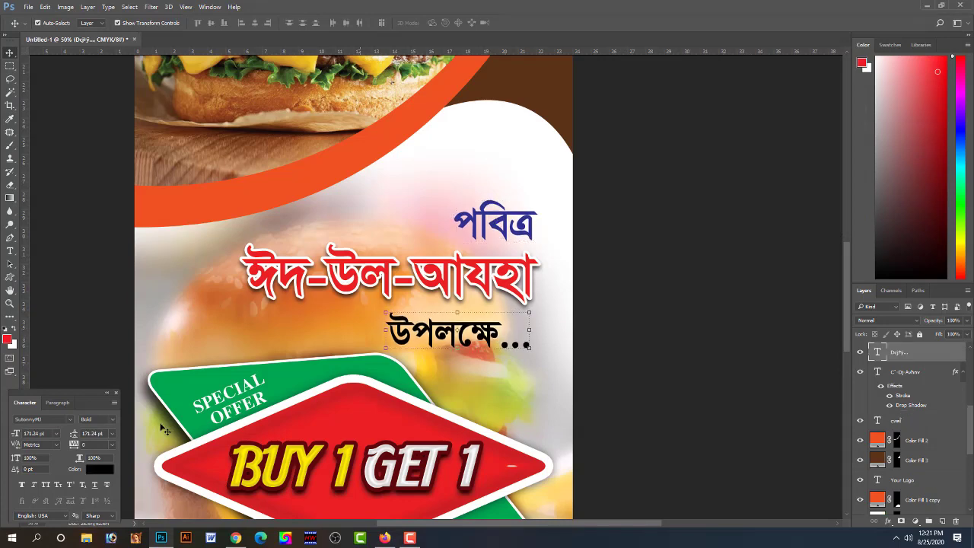
- Colour the উপলক্ষে text cyan (C100 M0 Y0 K0)
click(95, 470)
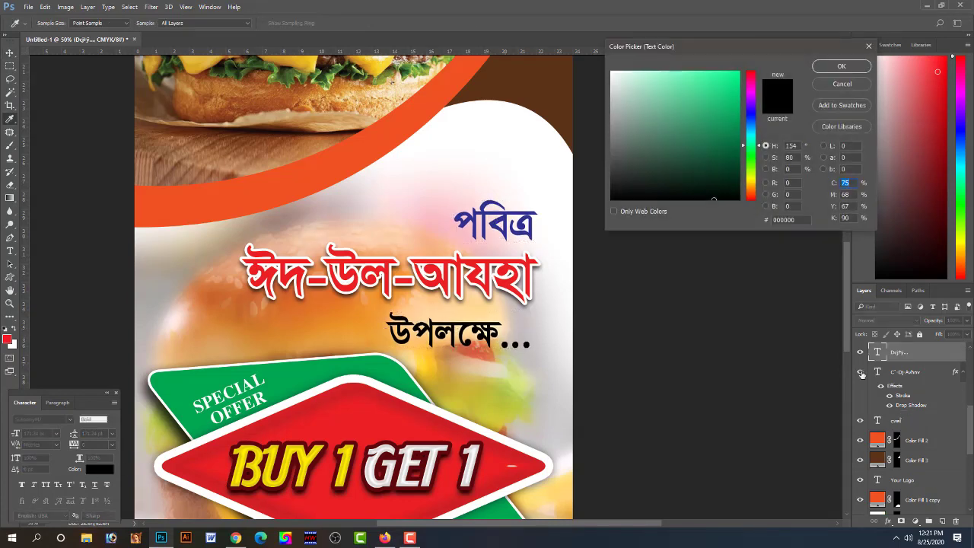
text(100)
key(Tab)
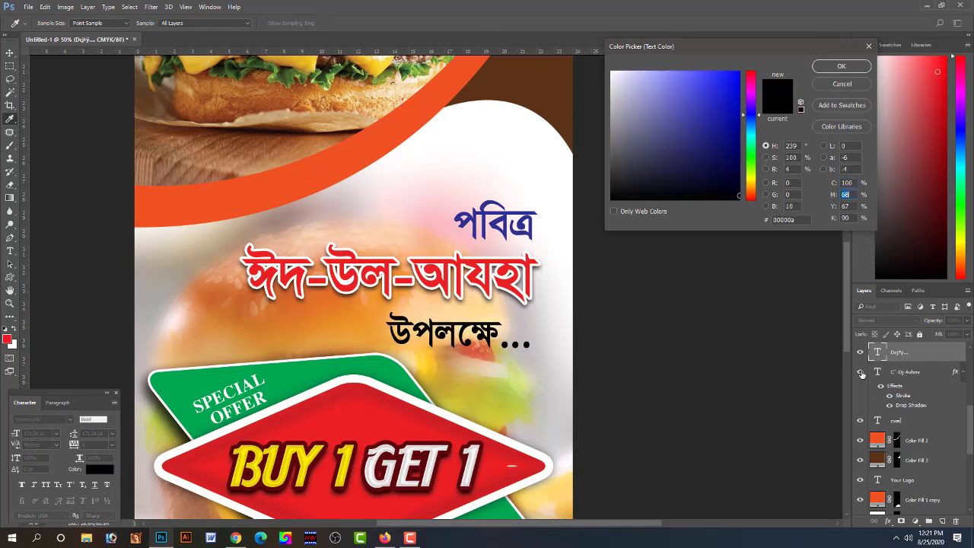
text(0)
key(Tab)
text(0)
key(Tab)
text(0)
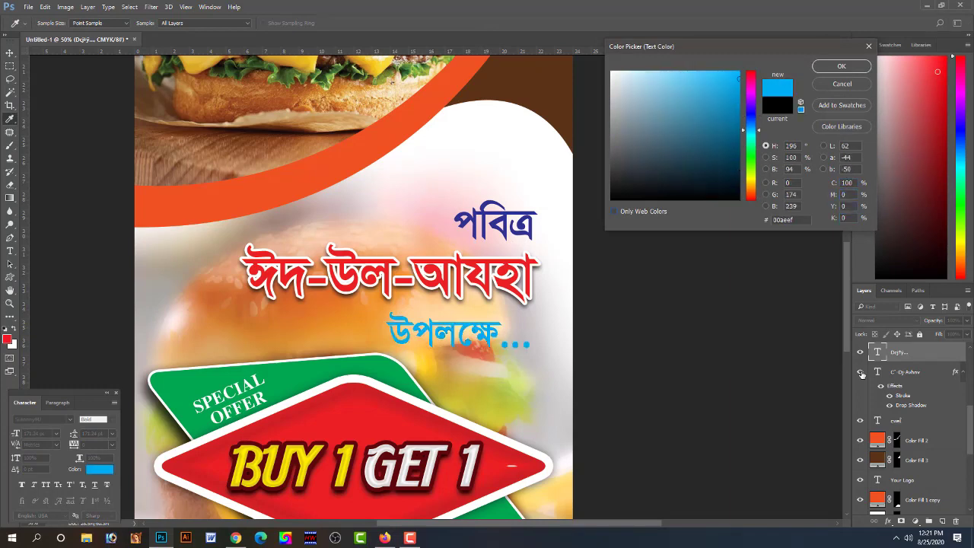
key(Return)
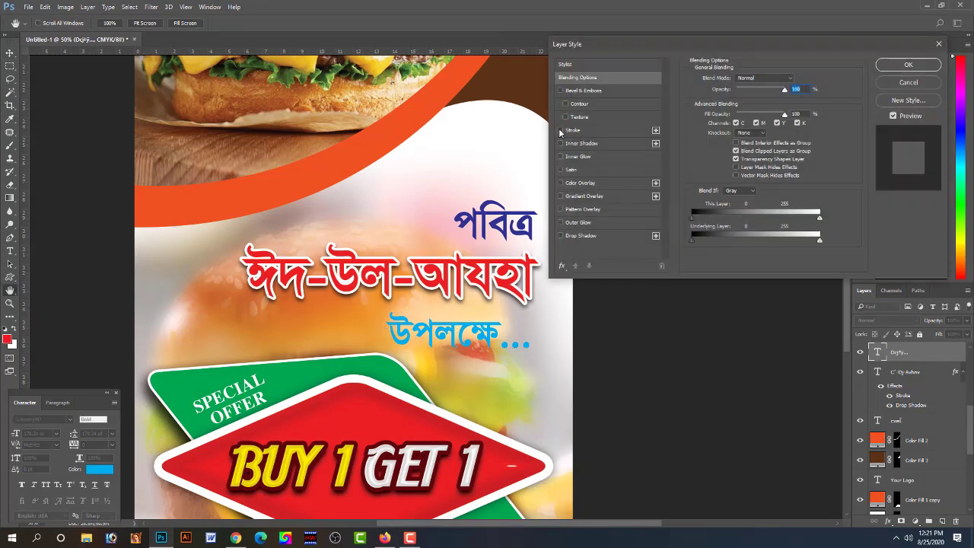
- Give উপলক্ষে a thin 7 px white stroke
click(563, 130)
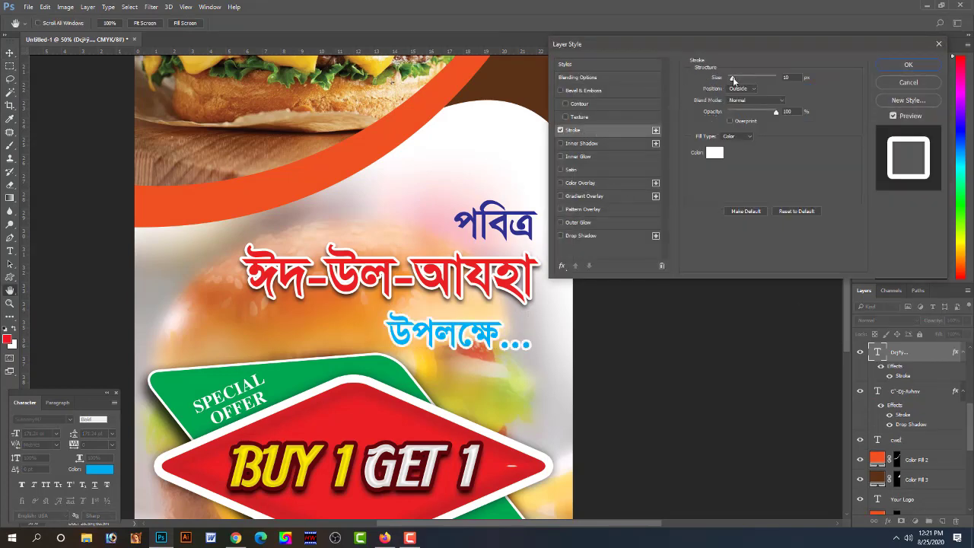
drag(734, 81, 731, 81)
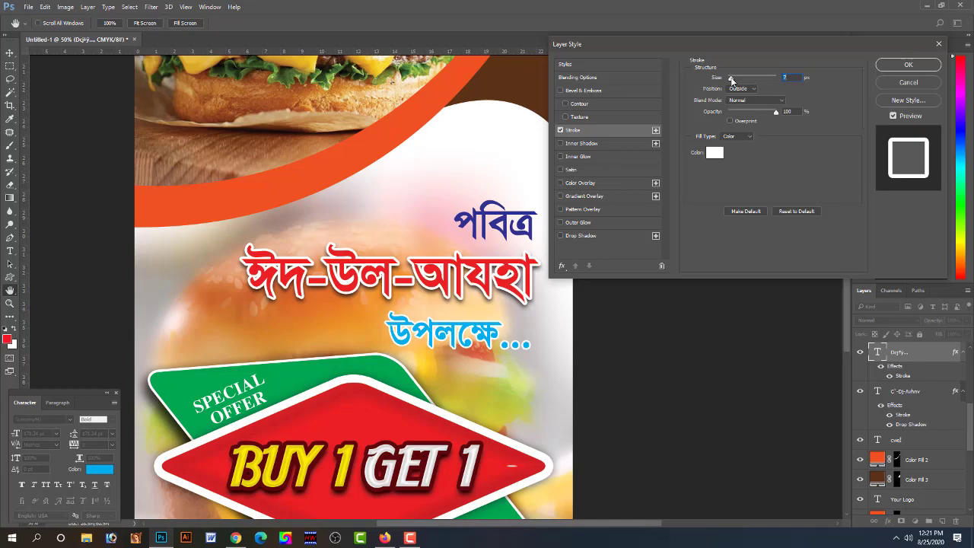
key(Return)
key(v)
- Add a white stroke outline to পবিত্র as well
click(533, 227)
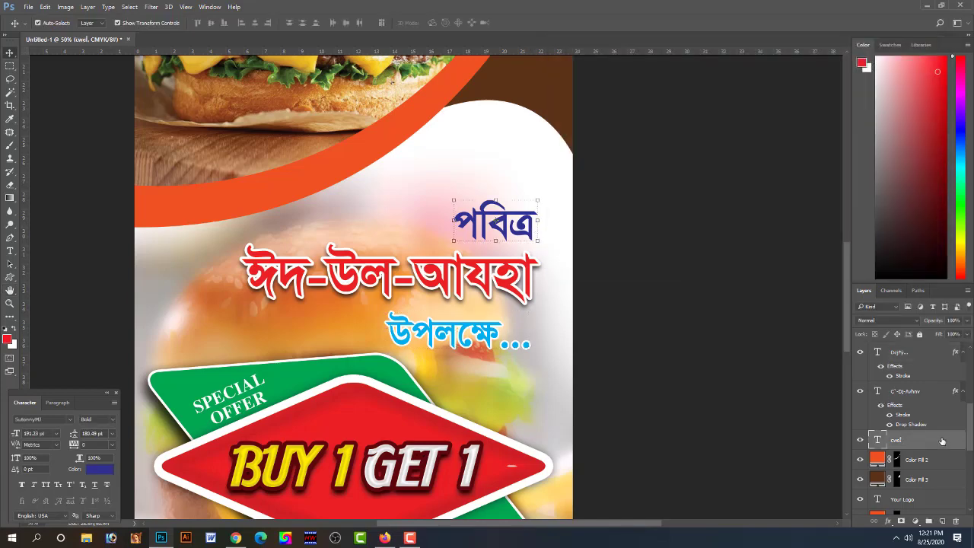
key(ctrl+alt+b)
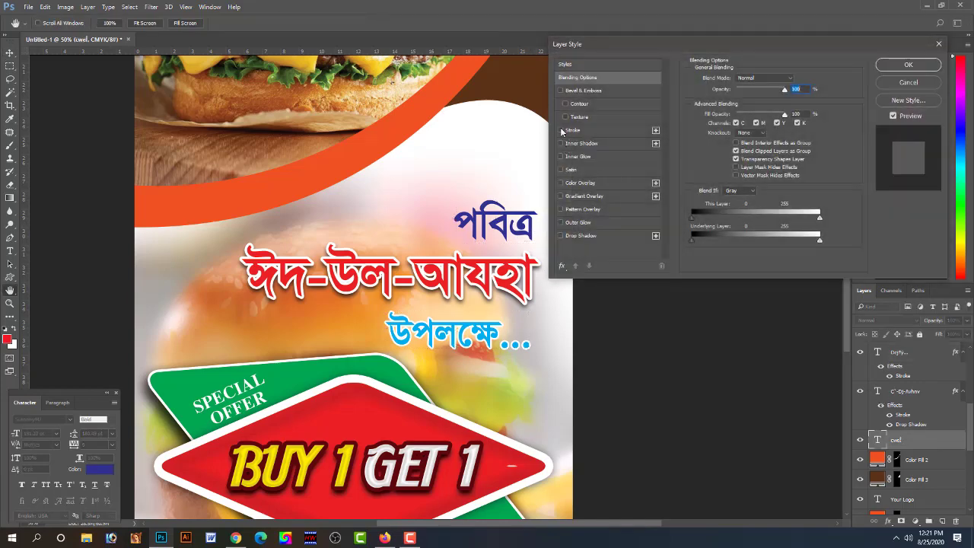
click(562, 131)
key(Return)
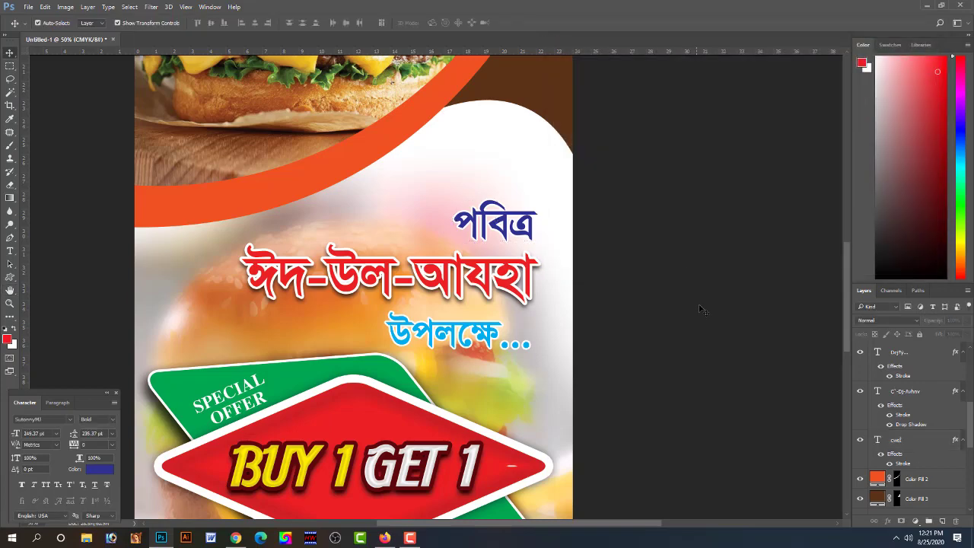
mouse_move(538, 298)
mouse_down()
mouse_move(505, 293)
mouse_move(504, 252)
mouse_up()
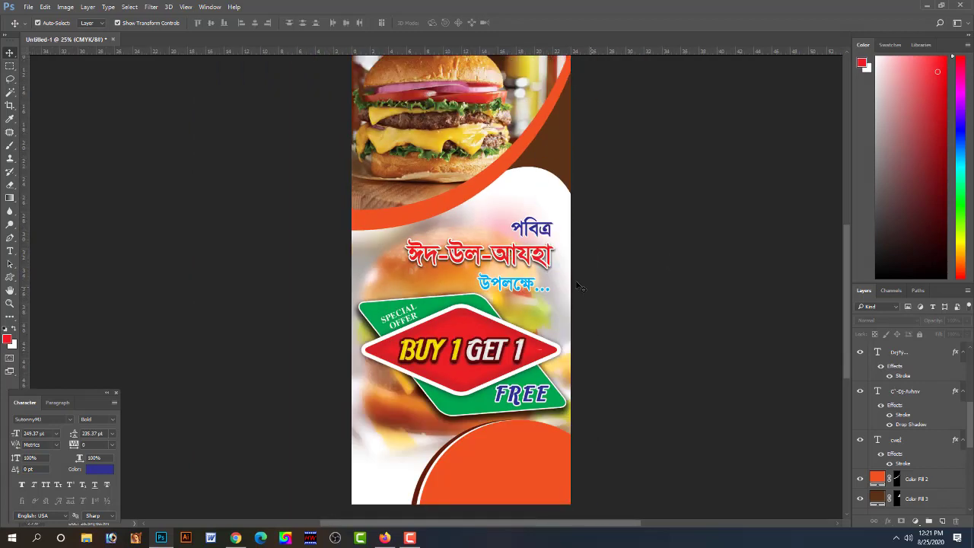
- Stretch and skew the brown Color Fill 3 shape downward to follow the curve
scroll(534, 216, up, 1)
ctrl+click(540, 251)
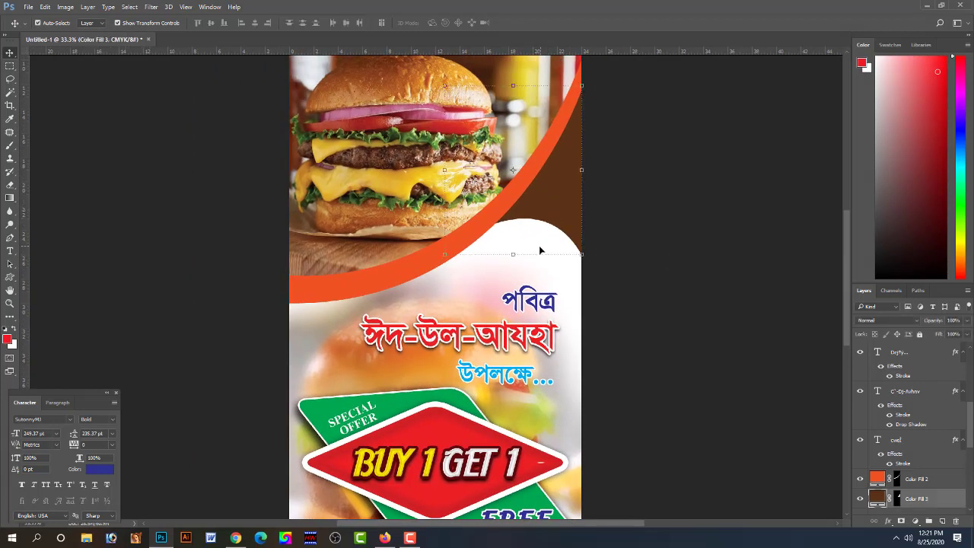
drag(515, 256, 515, 280)
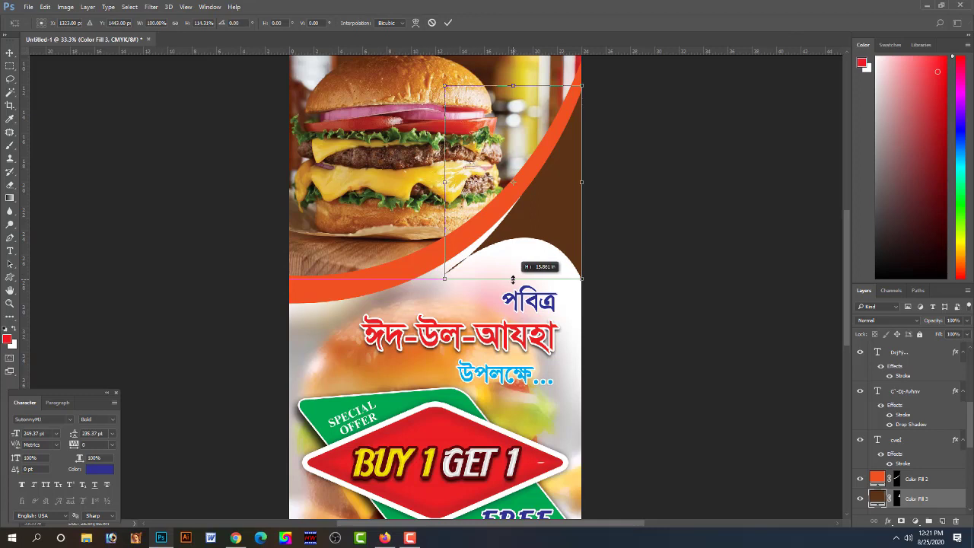
drag(445, 280, 420, 279)
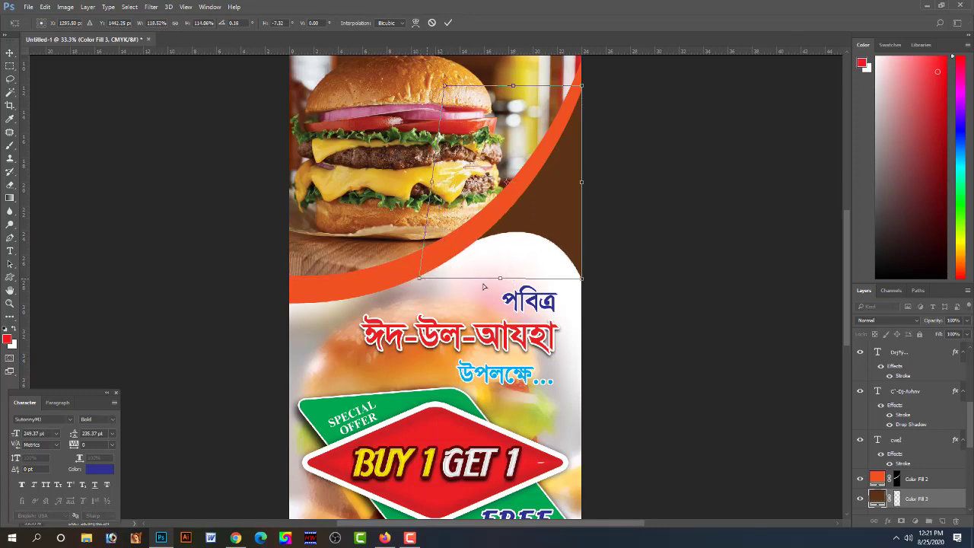
drag(501, 280, 489, 303)
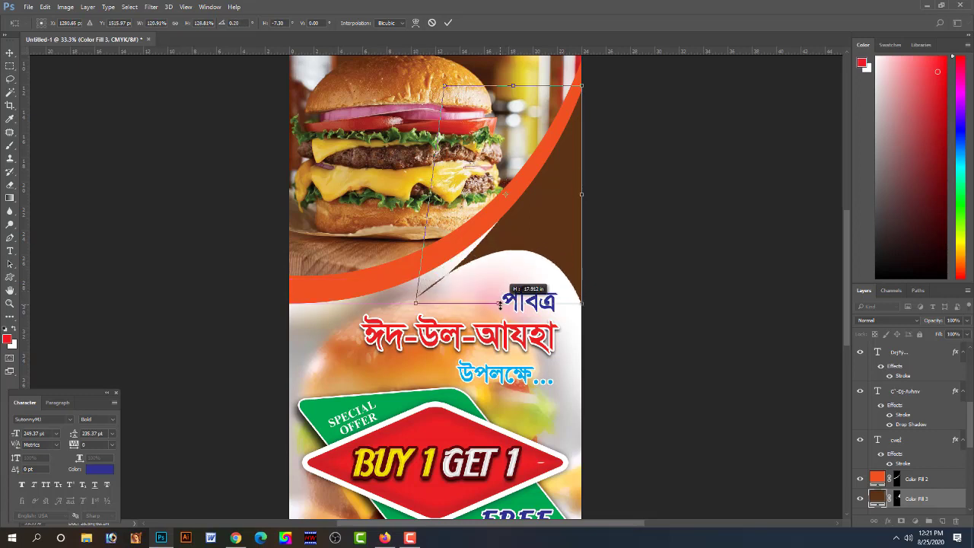
drag(415, 306, 403, 287)
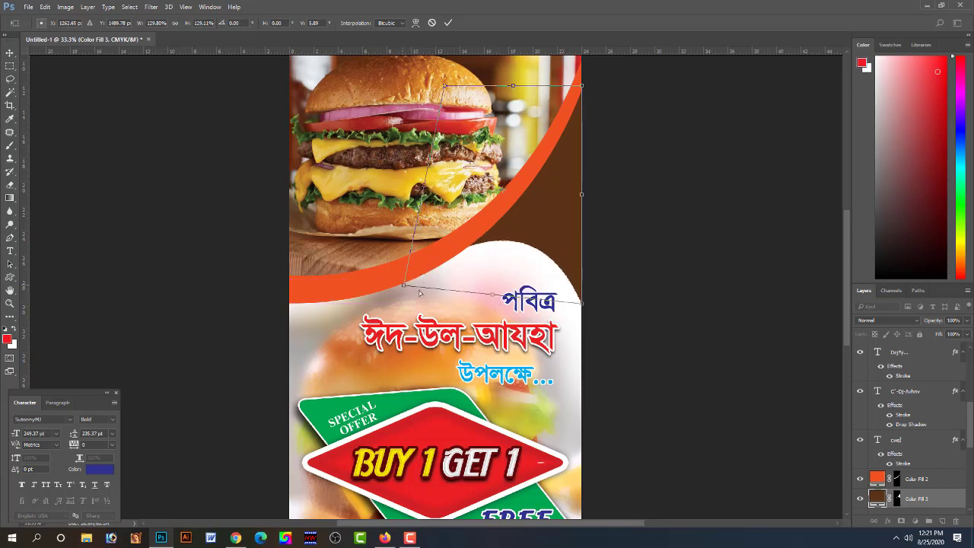
key(Return)
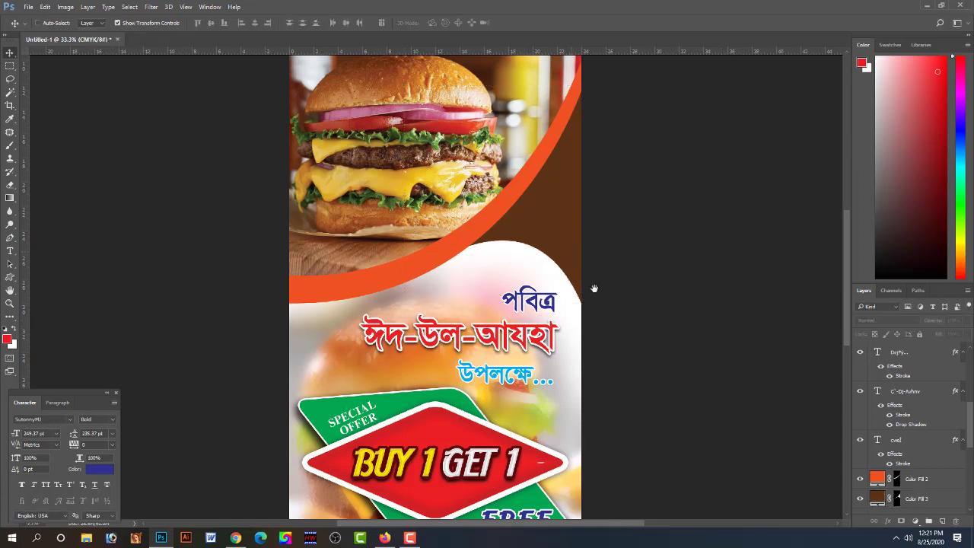
- Bring up the Open dialog, showing the 24-08-2020 folder
scroll(594, 288, down, 1)
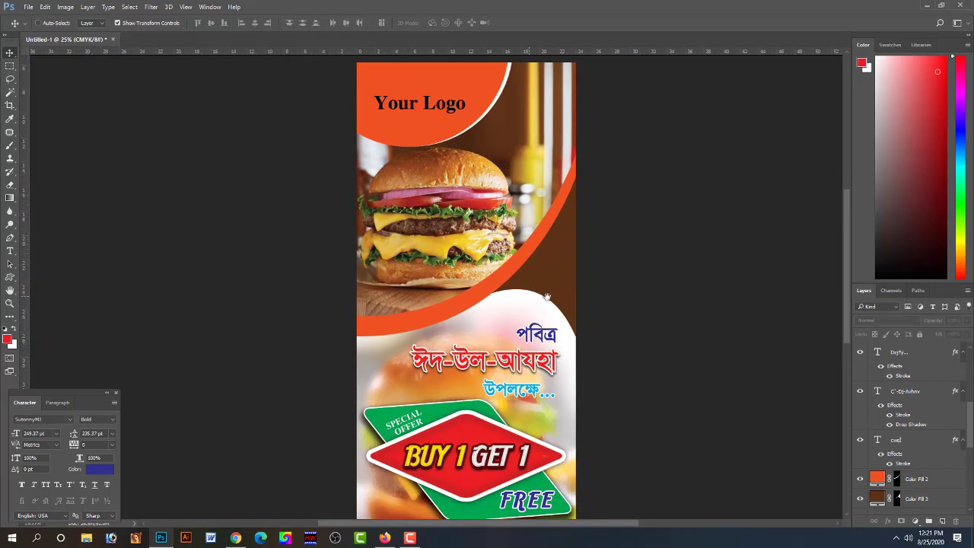
scroll(547, 296, up, 1)
scroll(543, 288, up, 1)
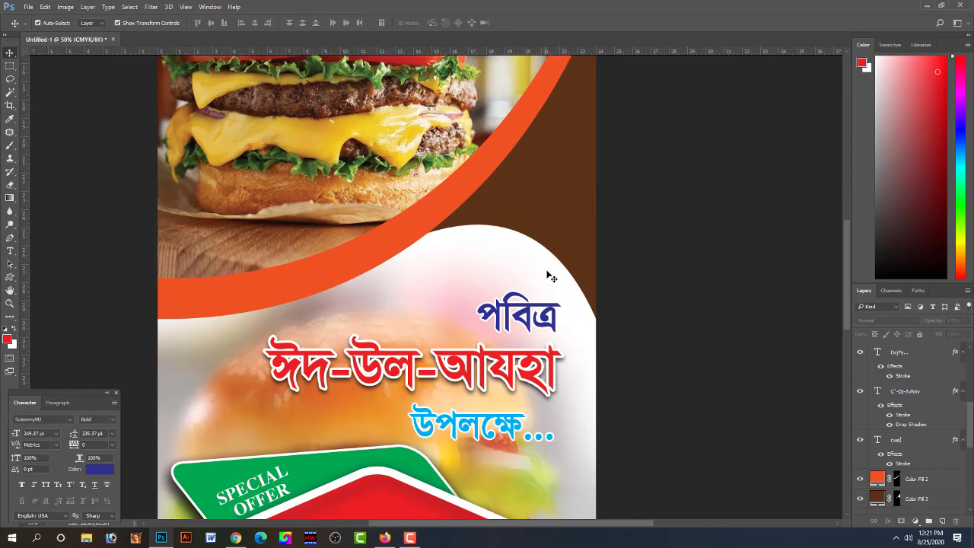
scroll(532, 285, down, 1)
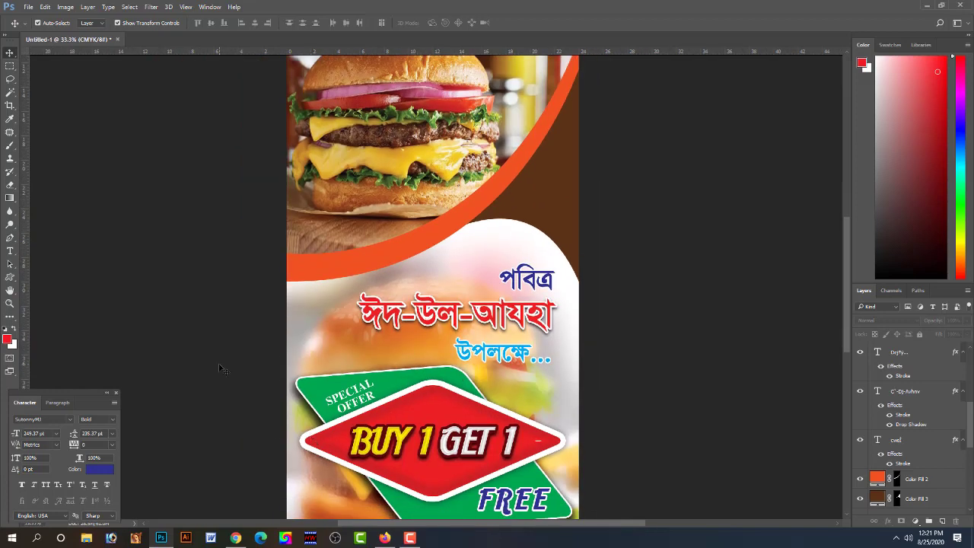
key(ctrl+o)
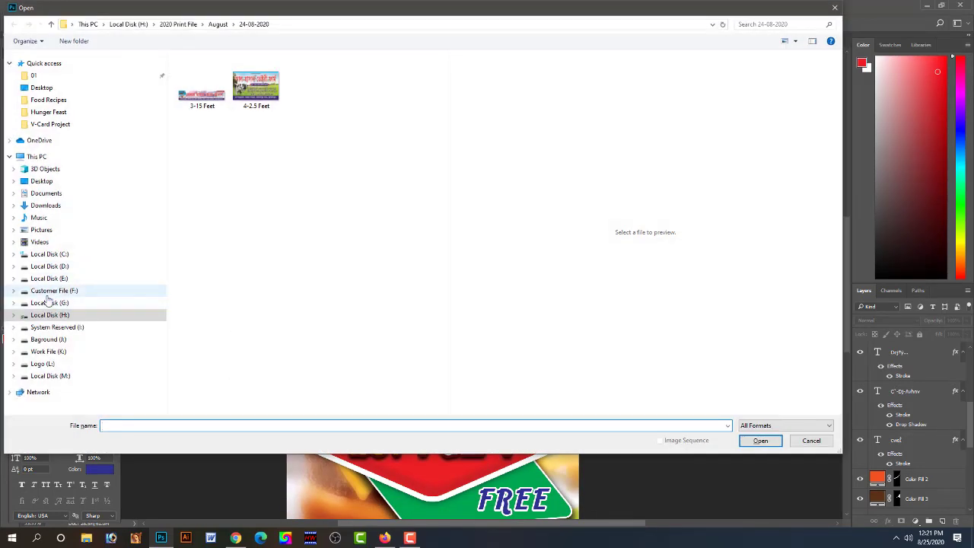
- Navigate to Bagraund (J:) > Background > Islamic Wall
click(53, 339)
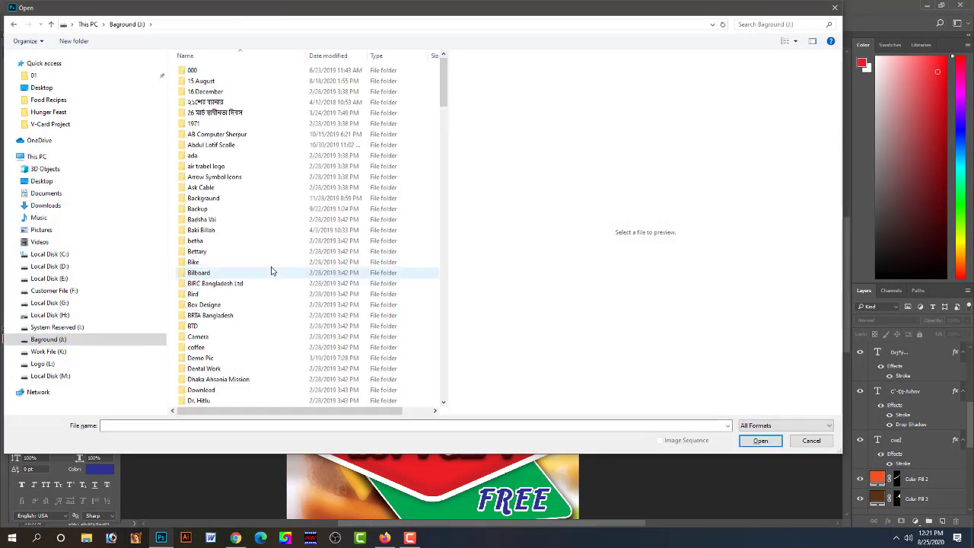
double_click(204, 198)
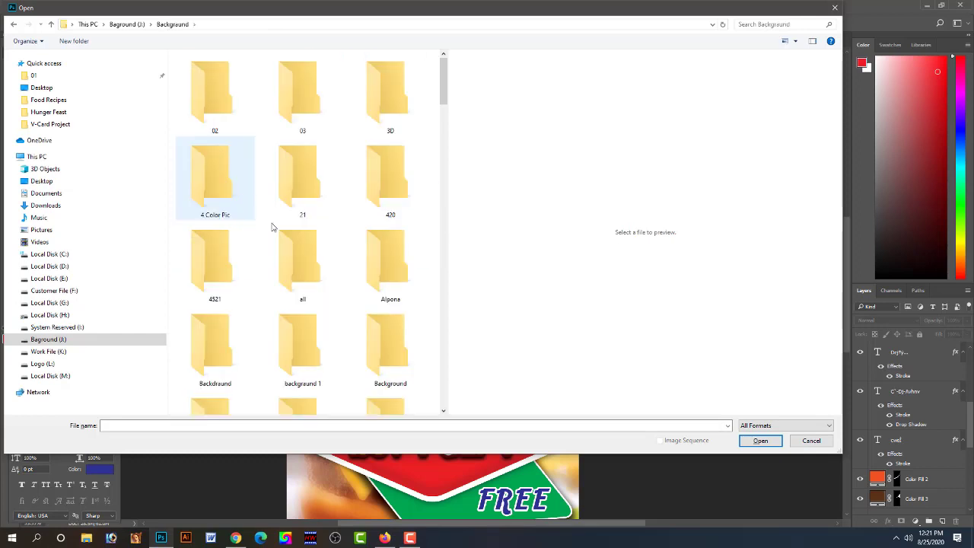
scroll(327, 304, down, 5)
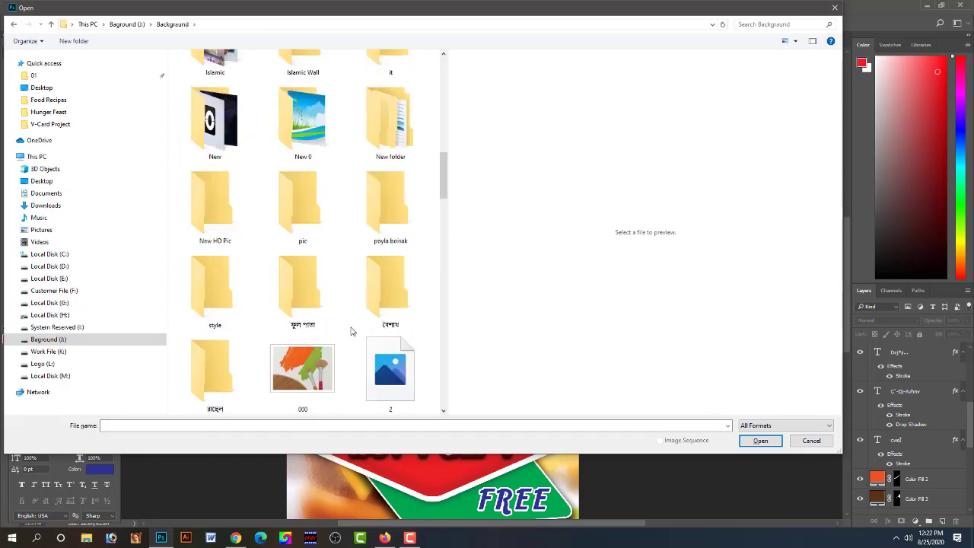
scroll(351, 331, up, 3)
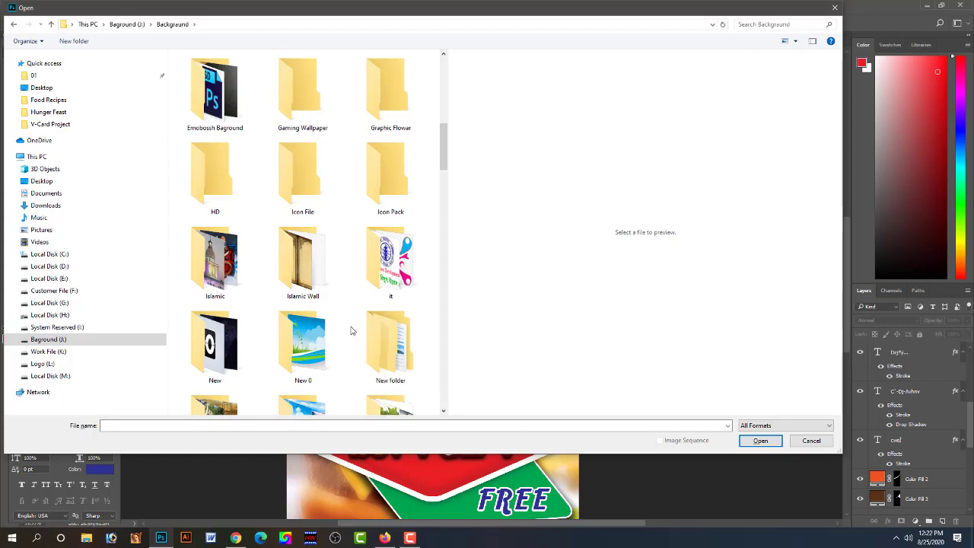
scroll(352, 330, up, 3)
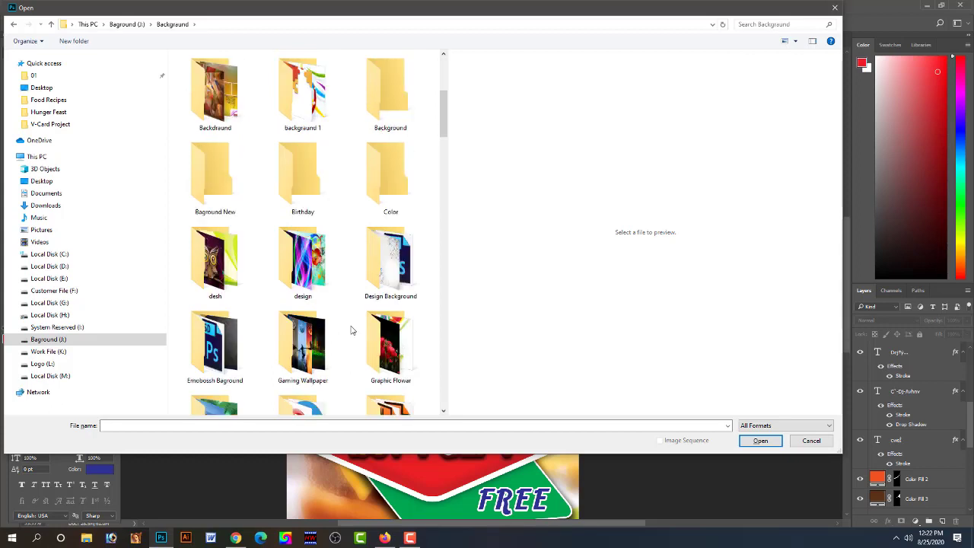
click(315, 269)
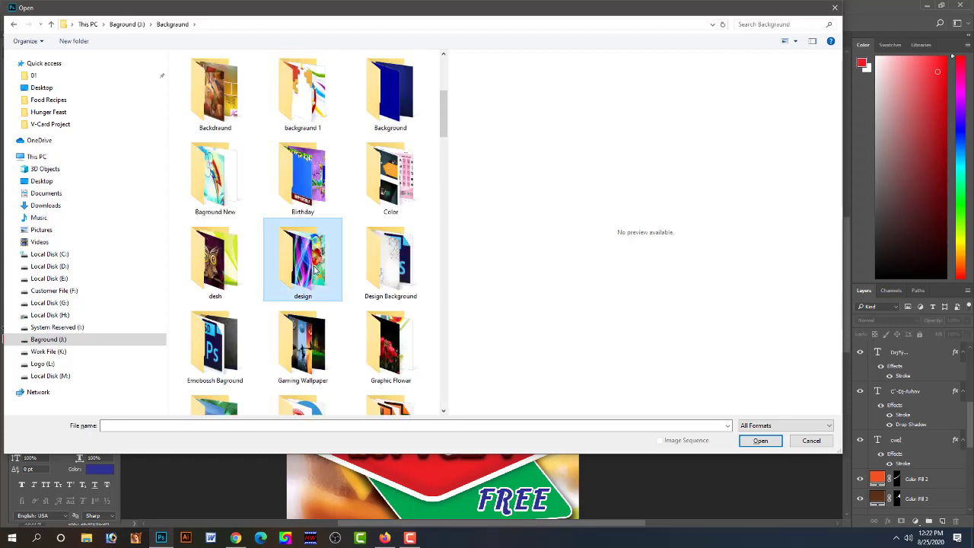
key(i)
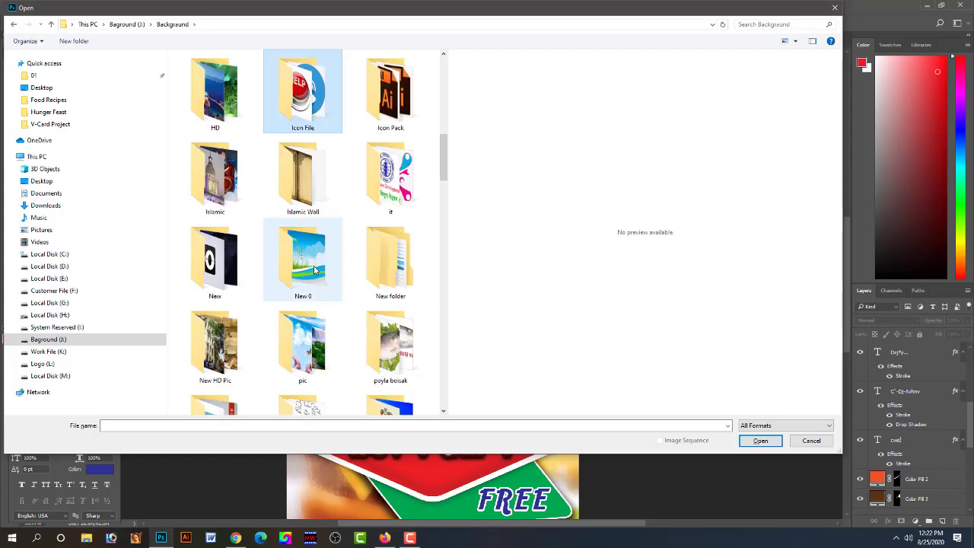
double_click(310, 201)
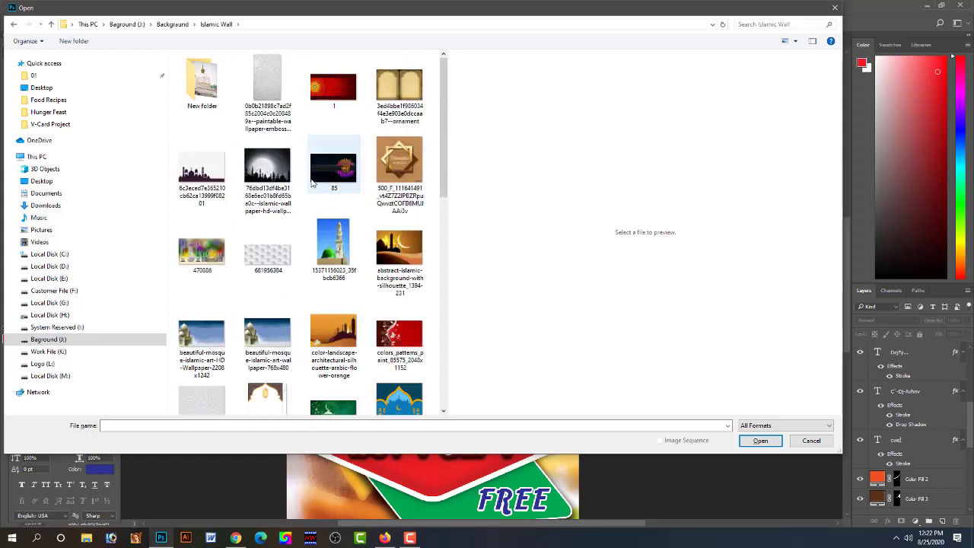
- Preview Islamic Wall images 85 and 1, then return to the Background folder
click(350, 176)
scroll(365, 287, down, 3)
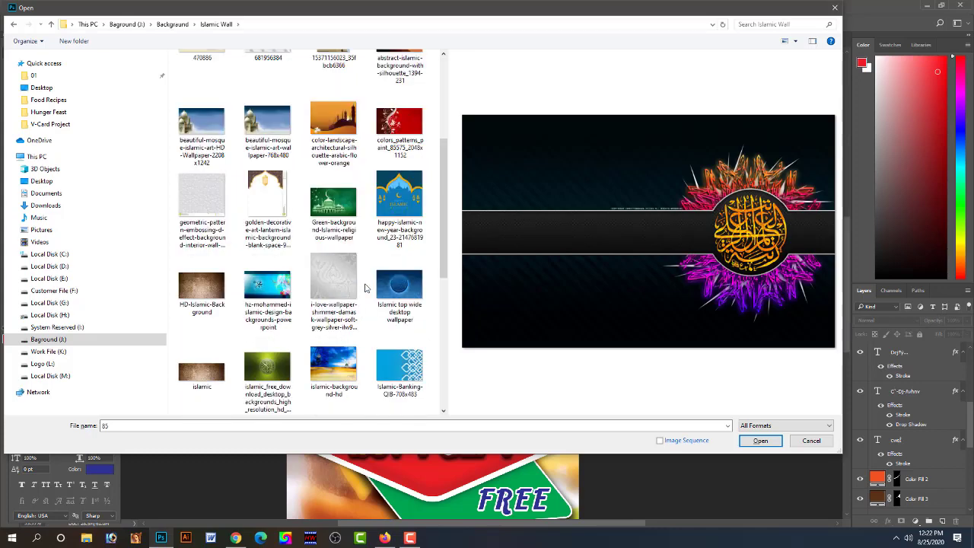
scroll(365, 287, down, 4)
scroll(358, 273, up, 2)
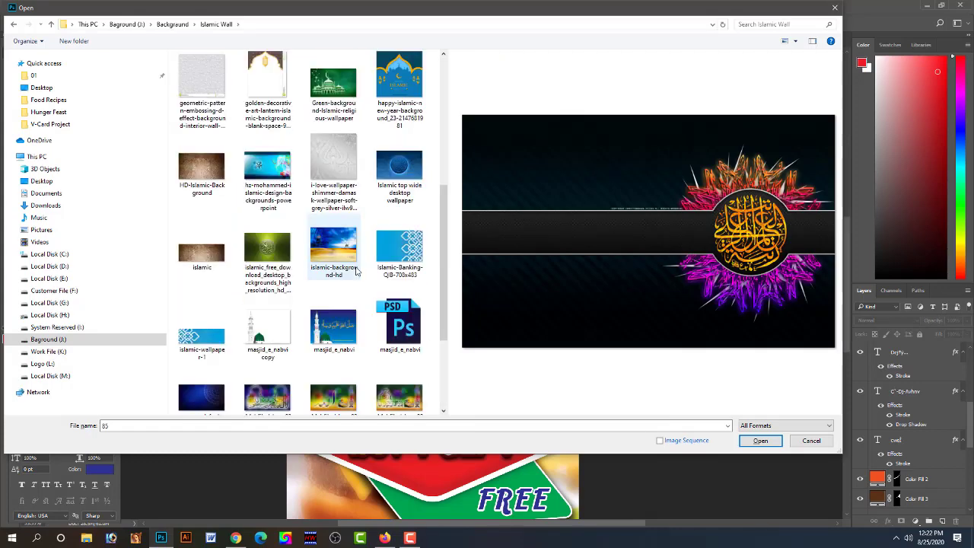
scroll(356, 271, up, 3)
key(Up)
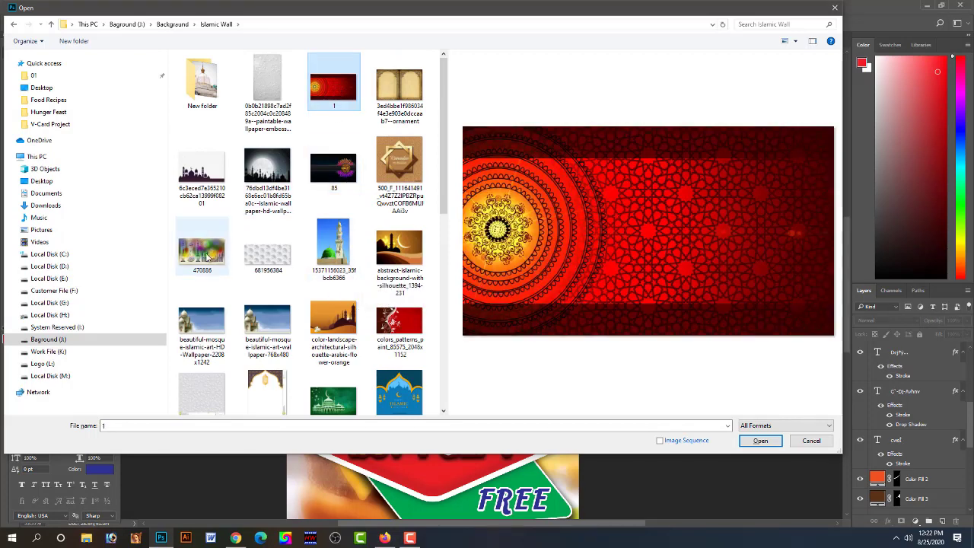
key(BackSpace)
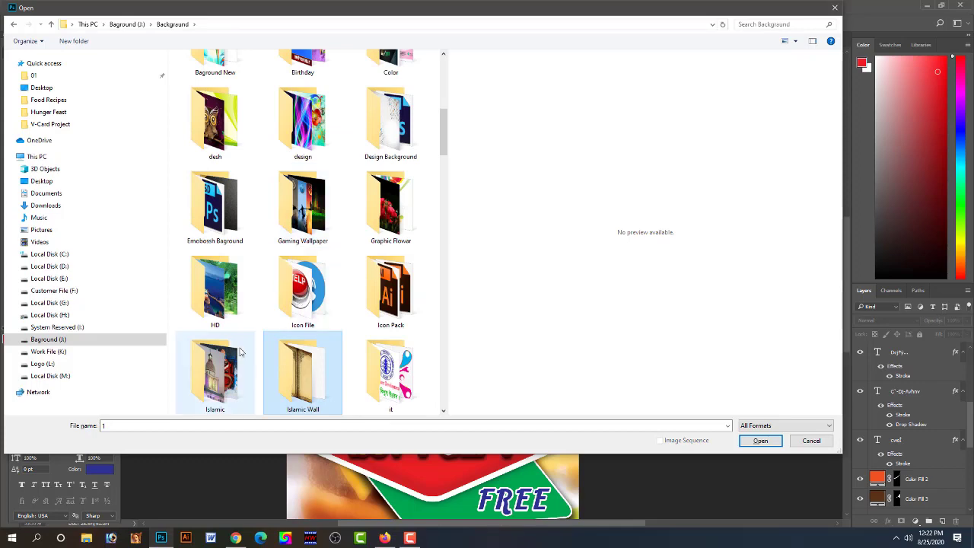
- Enter the Islamic folder and scroll through its thumbnails
double_click(241, 352)
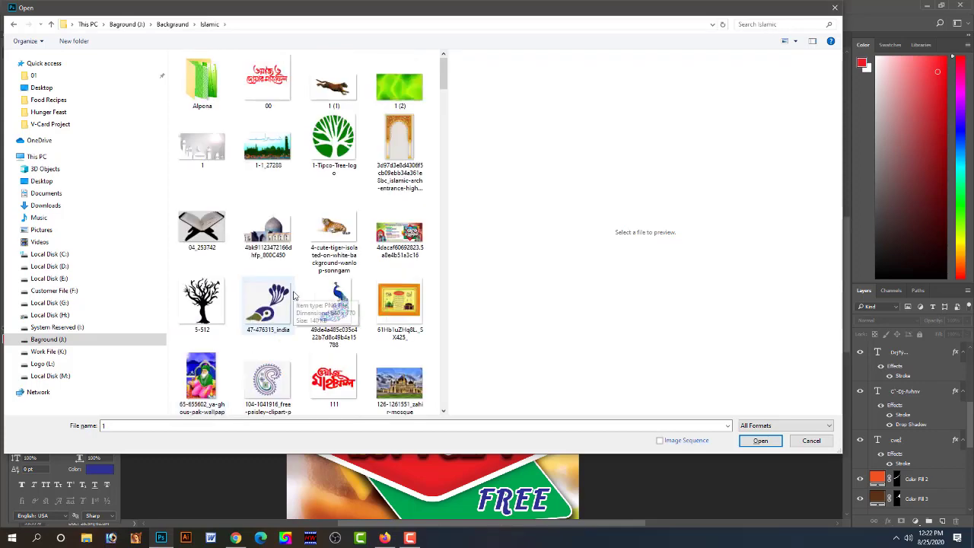
scroll(295, 295, down, 2)
scroll(295, 295, down, 3)
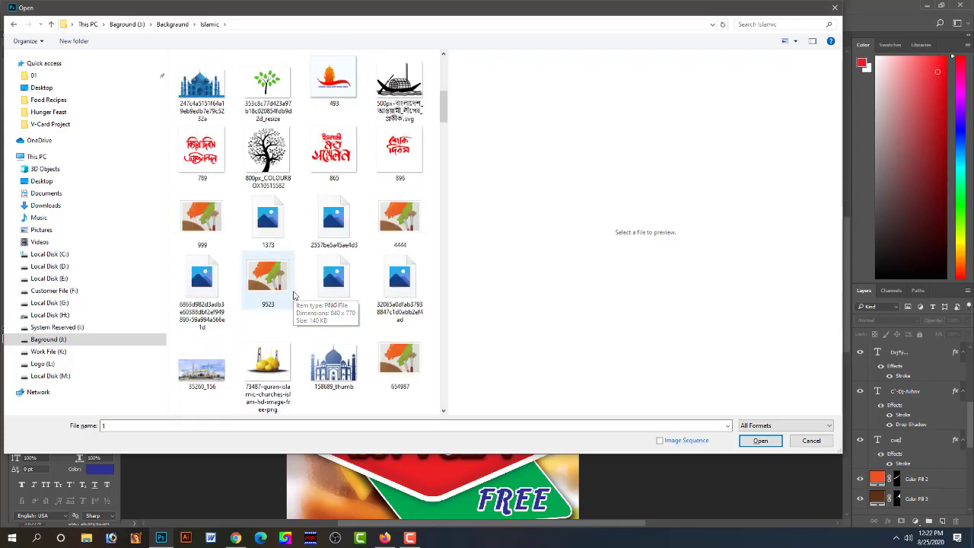
scroll(295, 295, down, 3)
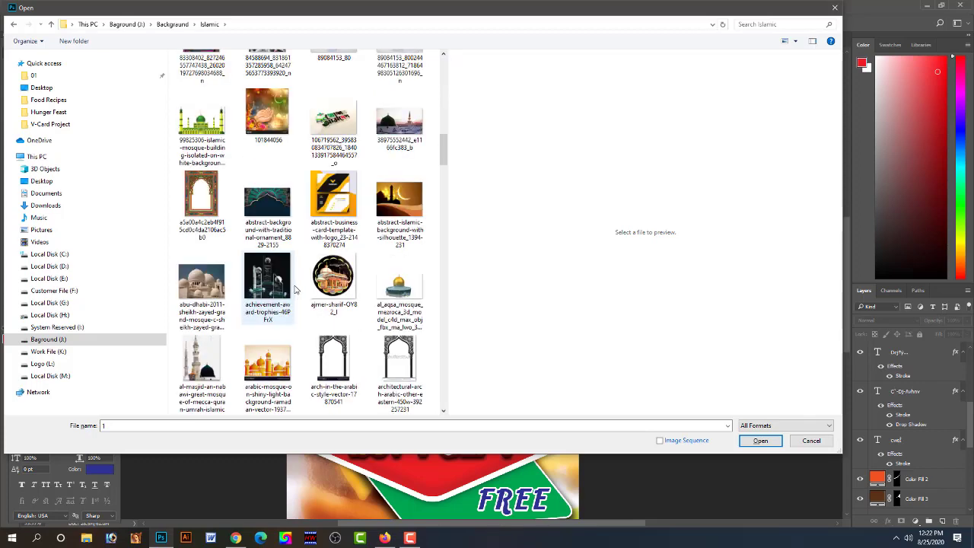
scroll(297, 289, down, 3)
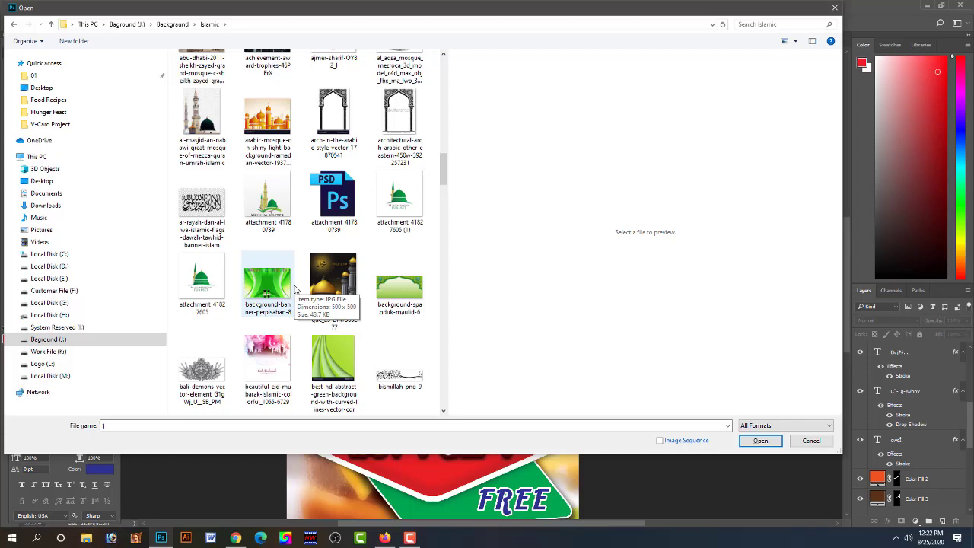
scroll(297, 289, down, 3)
scroll(296, 290, down, 3)
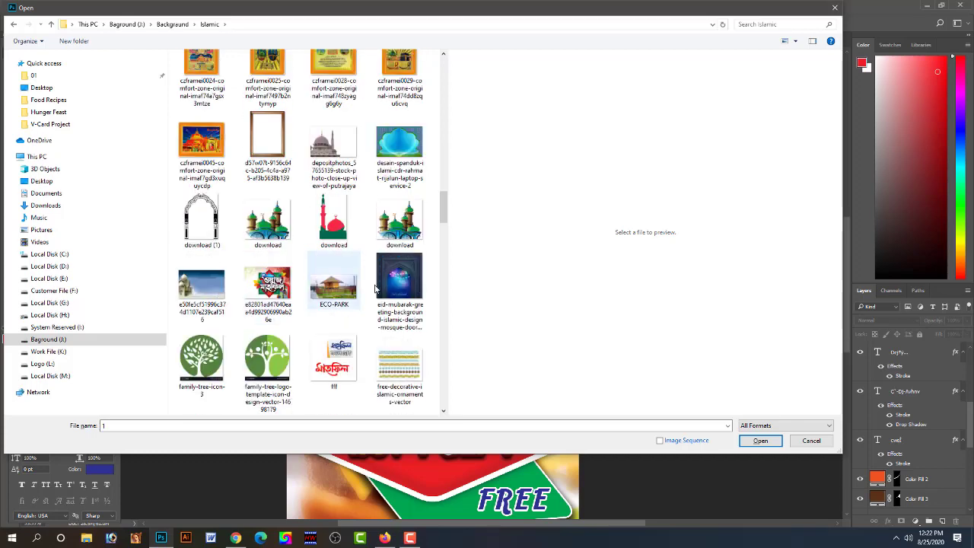
scroll(401, 306, down, 3)
scroll(401, 307, down, 3)
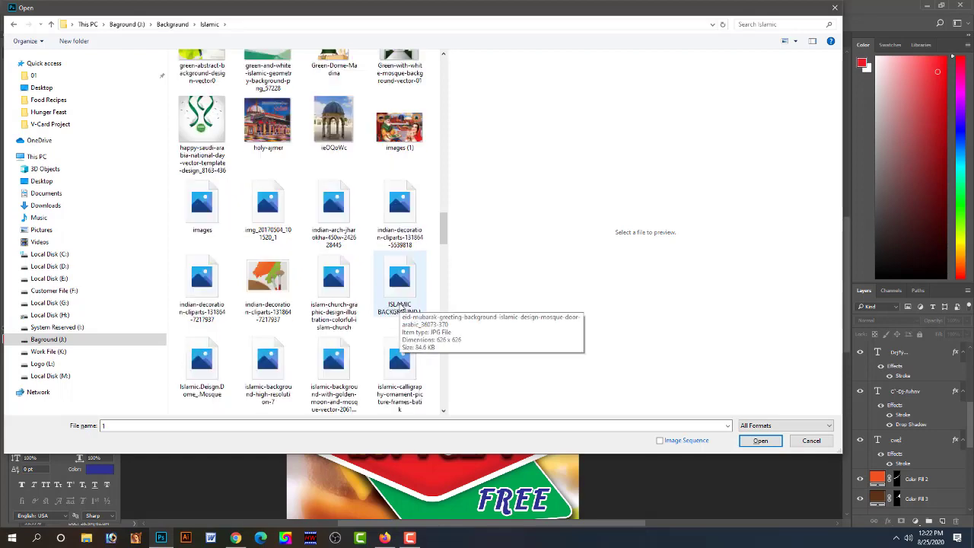
scroll(401, 306, down, 3)
scroll(401, 306, up, 2)
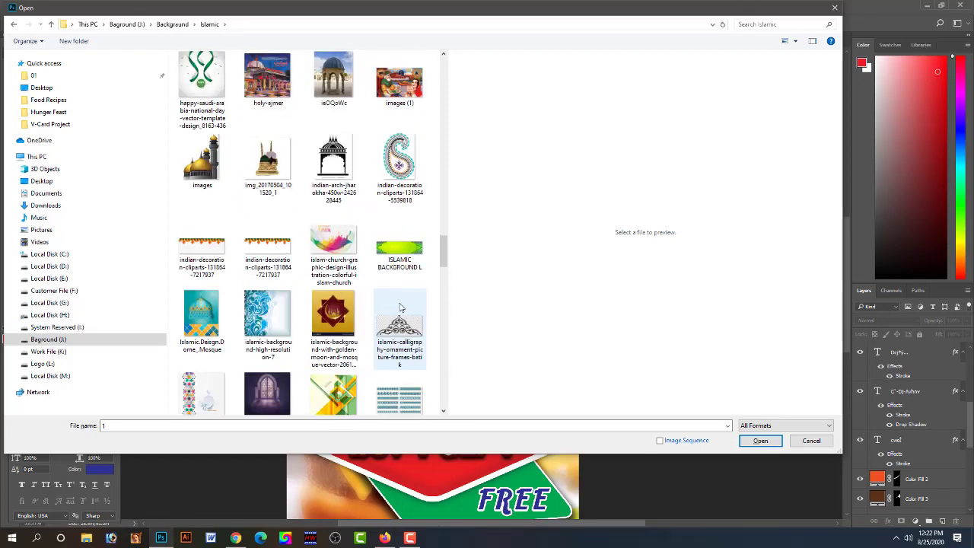
scroll(401, 307, down, 3)
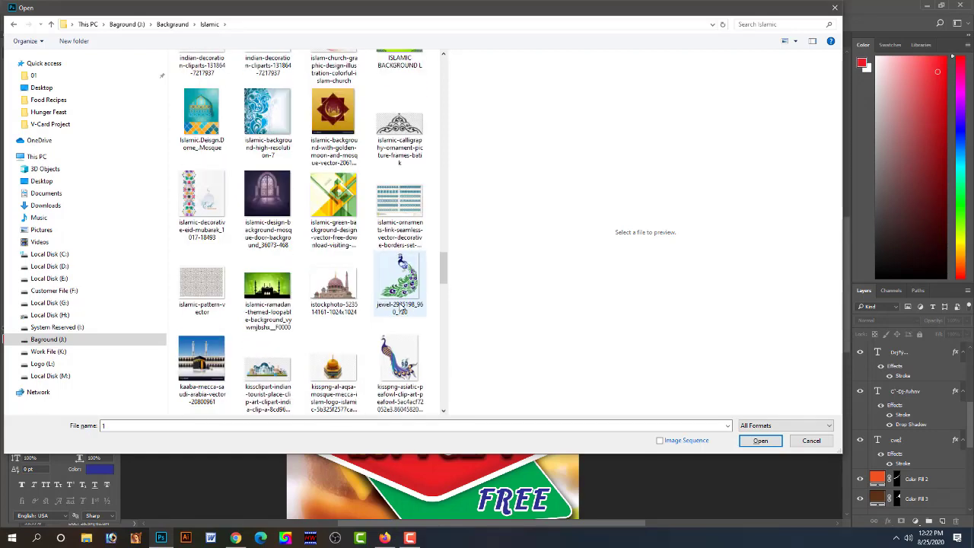
- Preview the green-yellow abstract background and the storyblo arch image
click(353, 252)
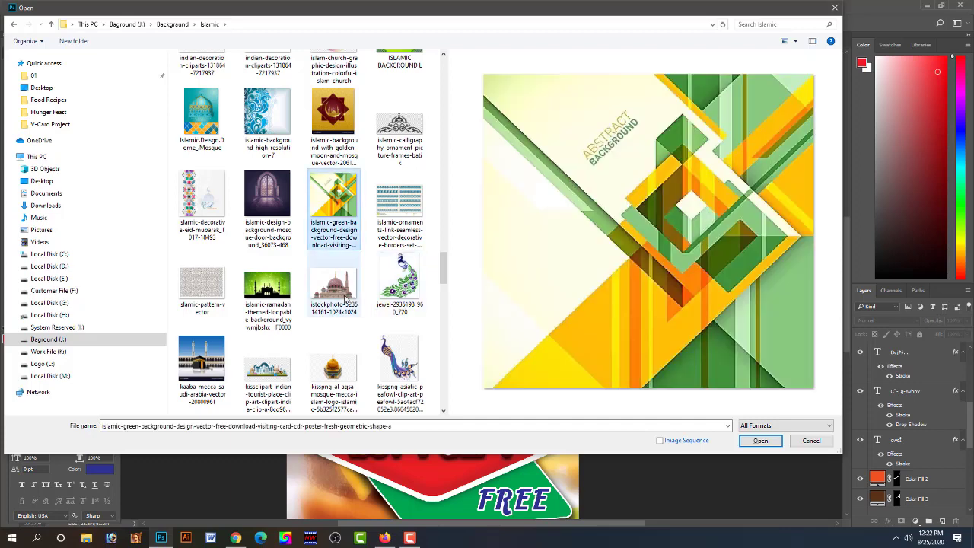
scroll(346, 289, down, 3)
scroll(344, 299, down, 3)
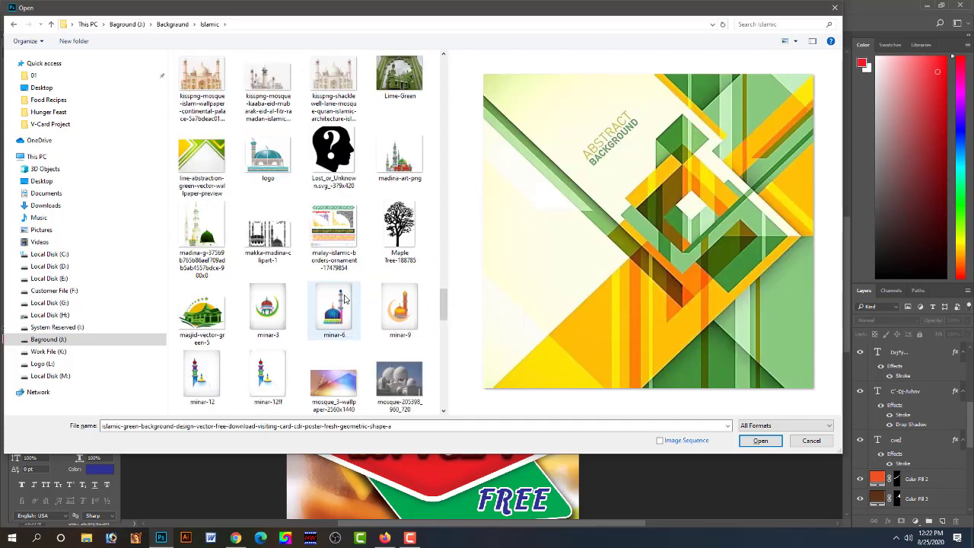
scroll(344, 299, down, 3)
scroll(344, 299, down, 3)
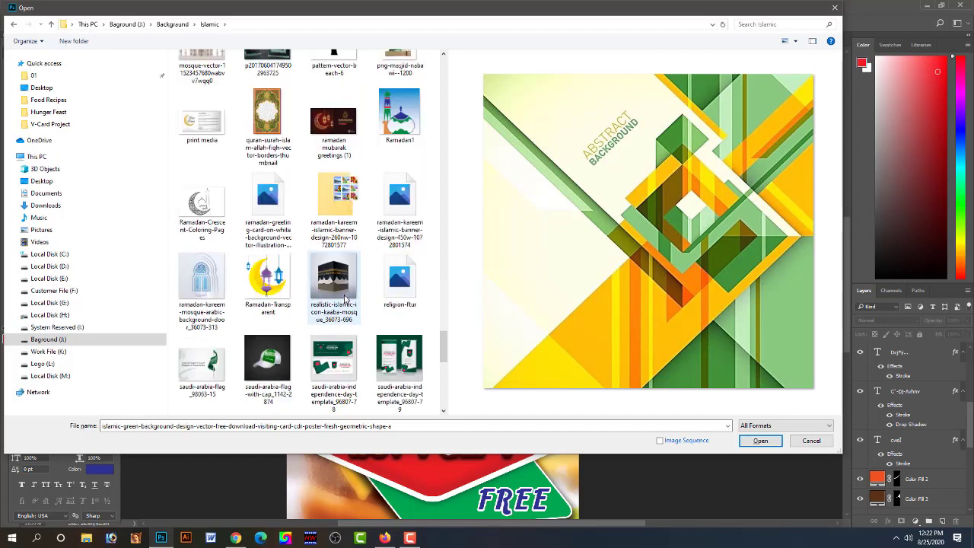
scroll(344, 298, down, 3)
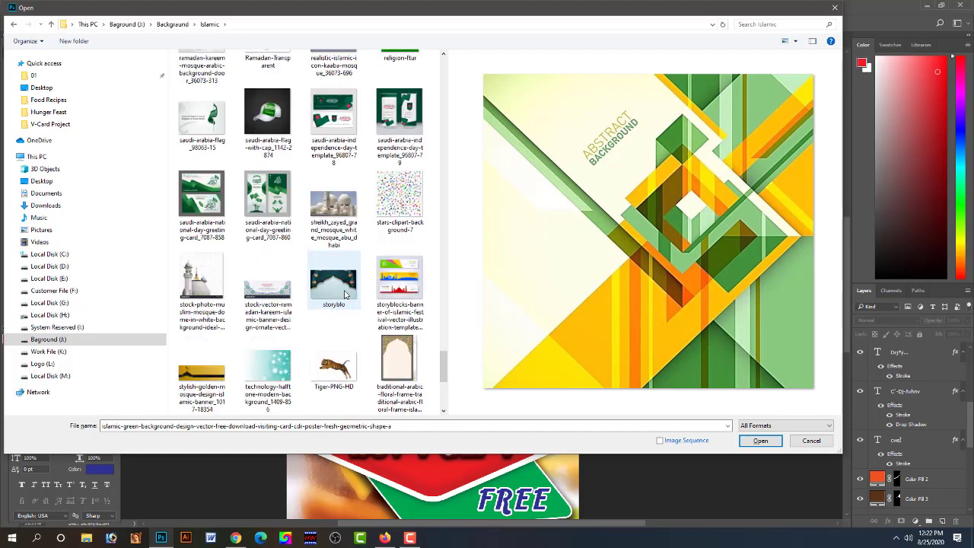
click(344, 294)
- Open yellow-watercolor-islamic-banner-with-mosque-design_1017-18126.jpg
scroll(344, 295, down, 3)
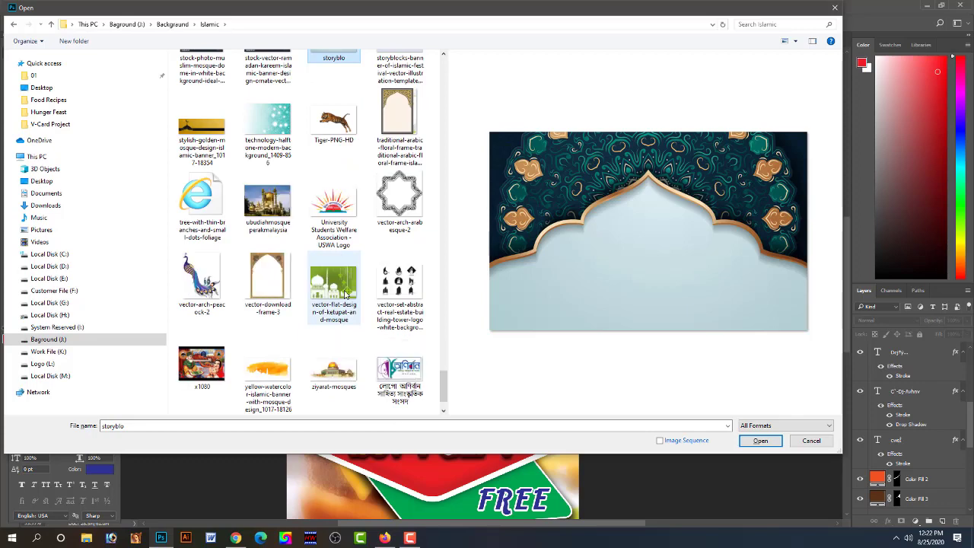
scroll(344, 295, down, 1)
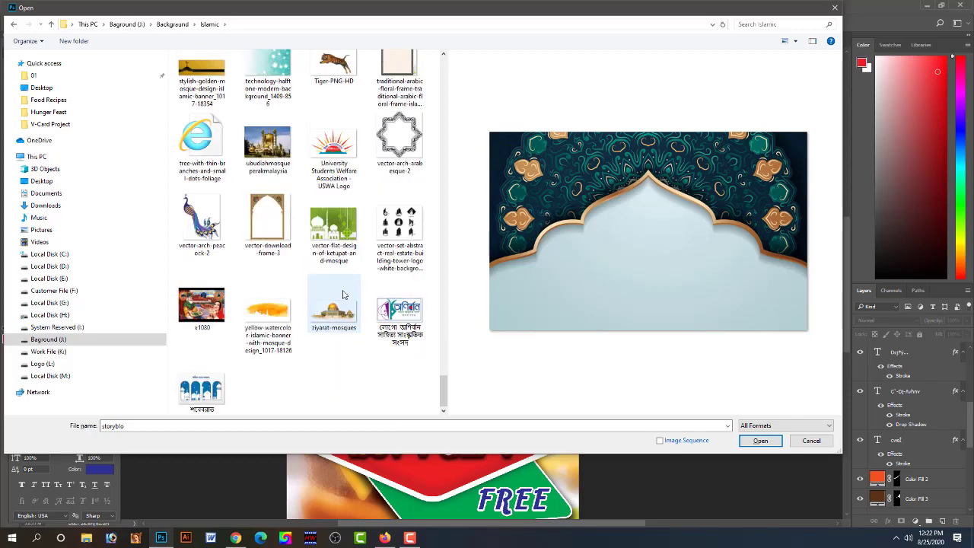
click(340, 314)
click(284, 316)
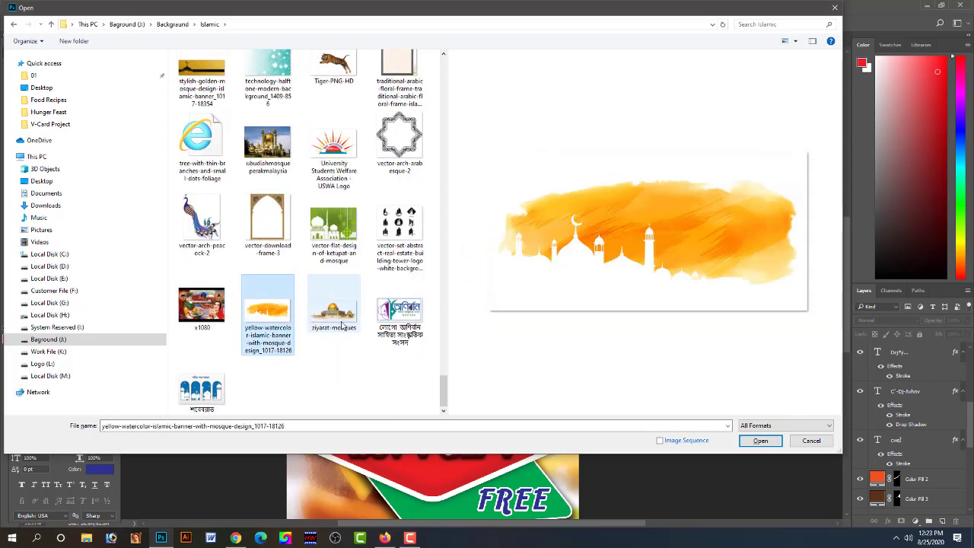
drag(444, 391, 444, 386)
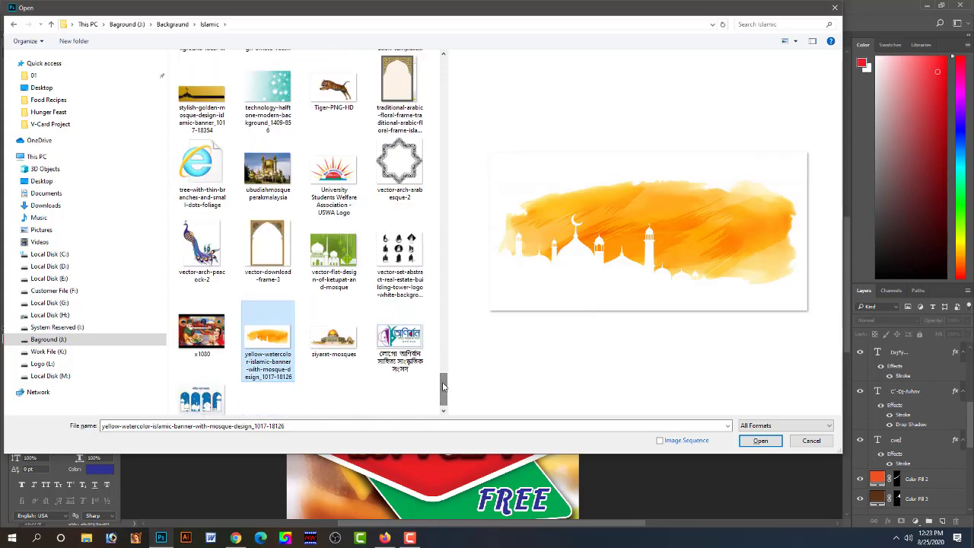
click(754, 440)
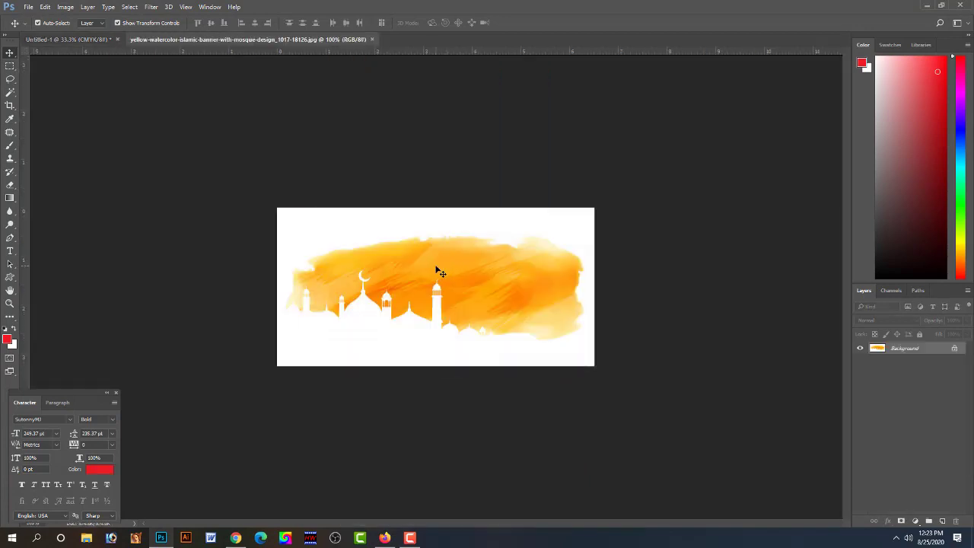
- Drag the mosque banner into Untitled-1, enlarge it and shift it right
click(102, 38)
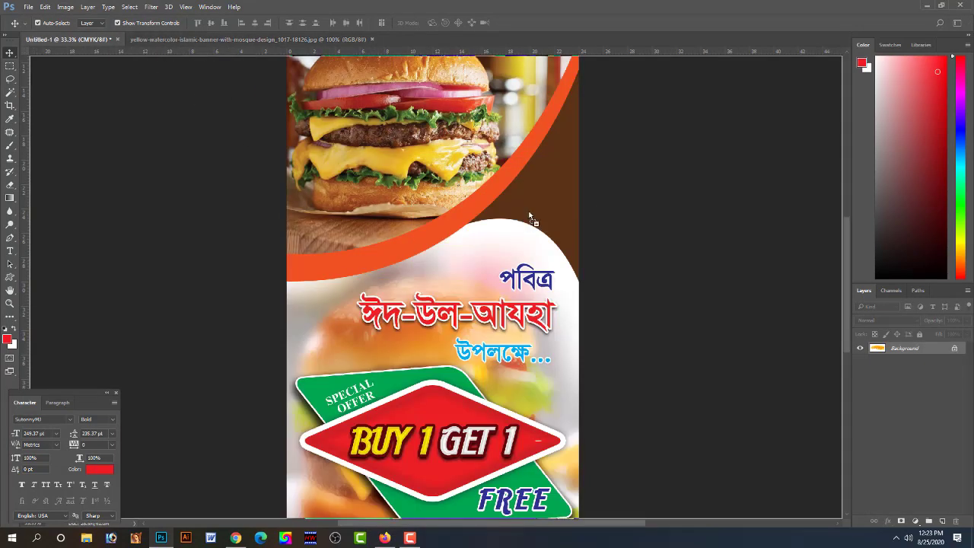
mouse_move(530, 218)
mouse_down()
mouse_move(567, 202)
mouse_move(718, 289)
mouse_up()
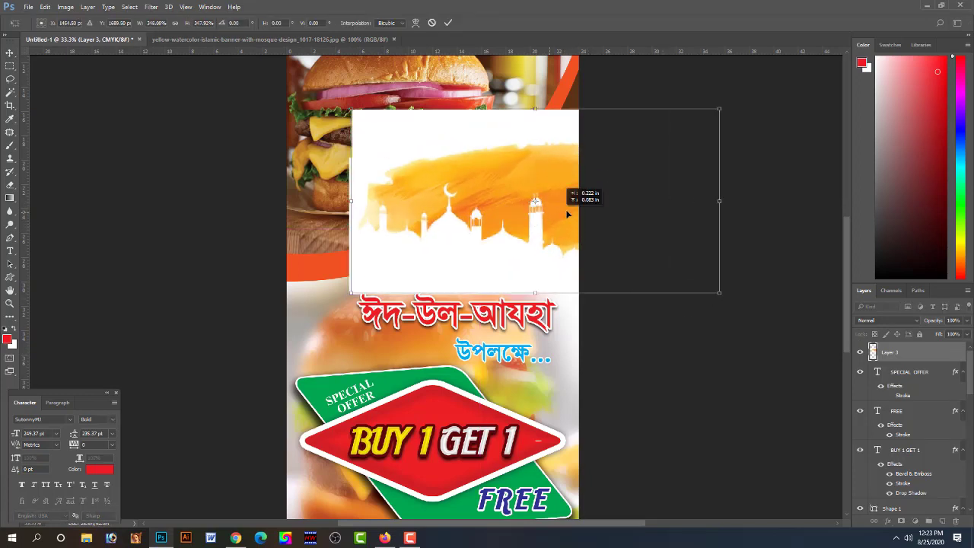
mouse_move(570, 196)
mouse_down()
mouse_move(639, 207)
mouse_move(652, 199)
mouse_up()
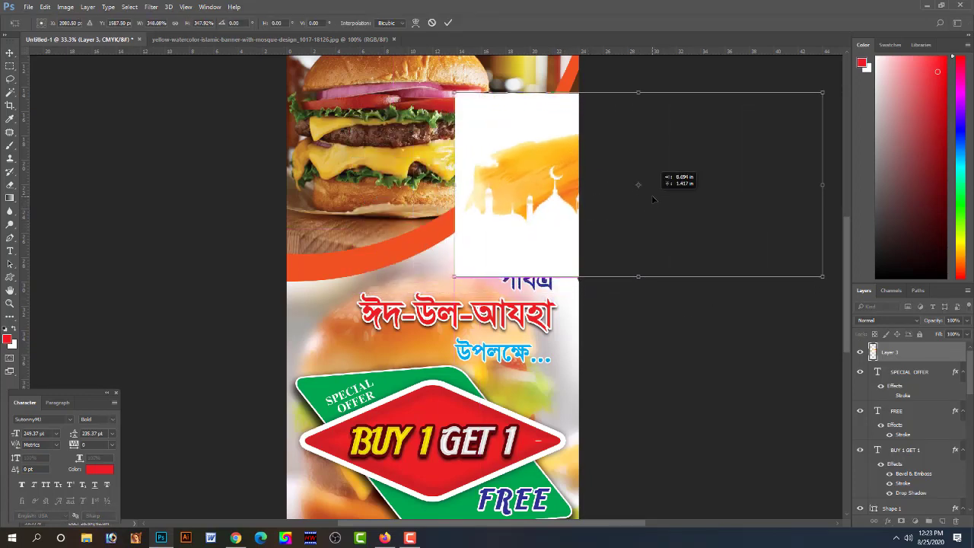
key(Return)
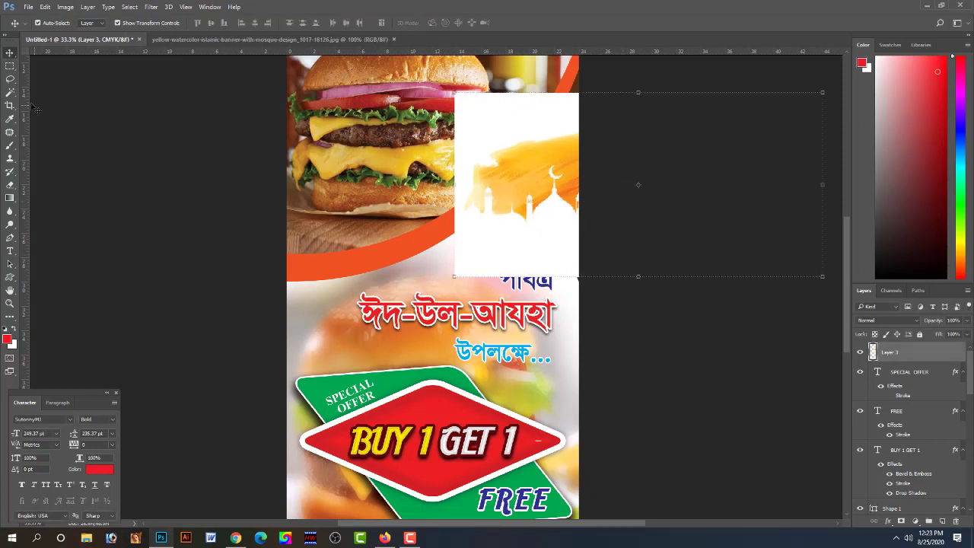
- Try deleting the white background with the Magic Wand, then undo it
click(10, 92)
click(540, 124)
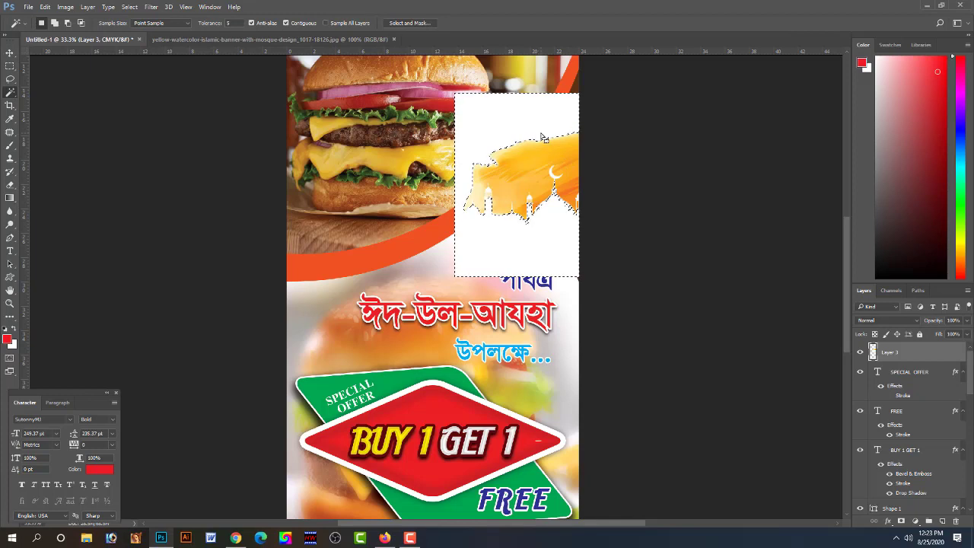
key(Delete)
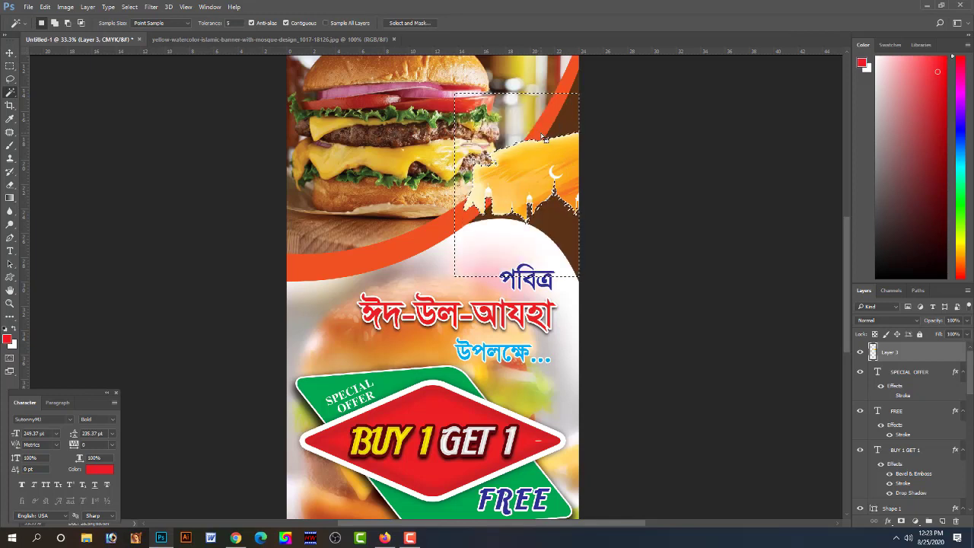
key(ctrl+d)
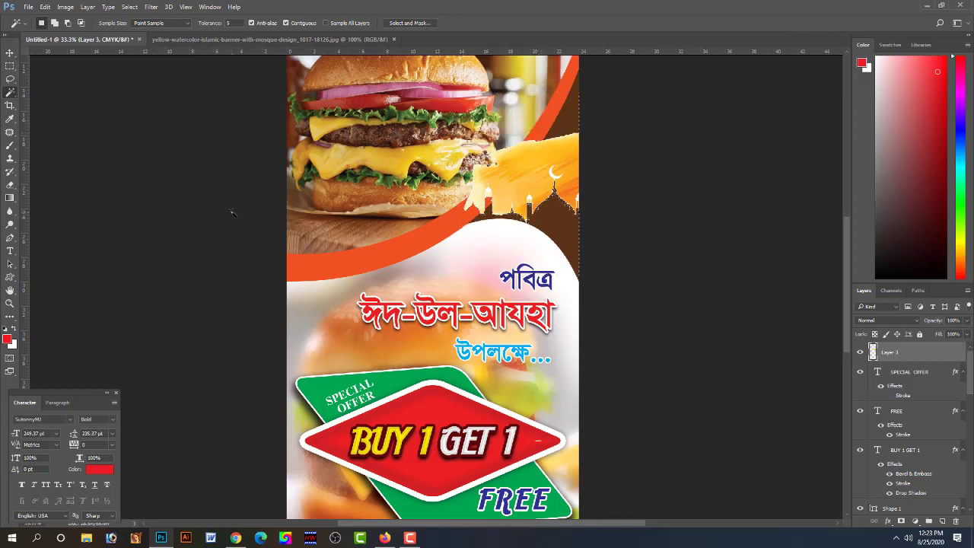
key(ctrl+z)
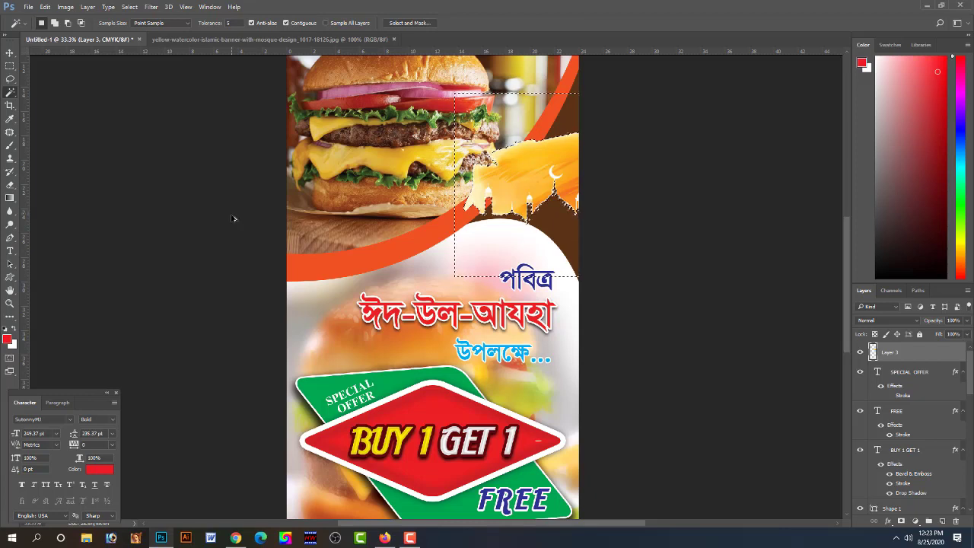
key(ctrl+z)
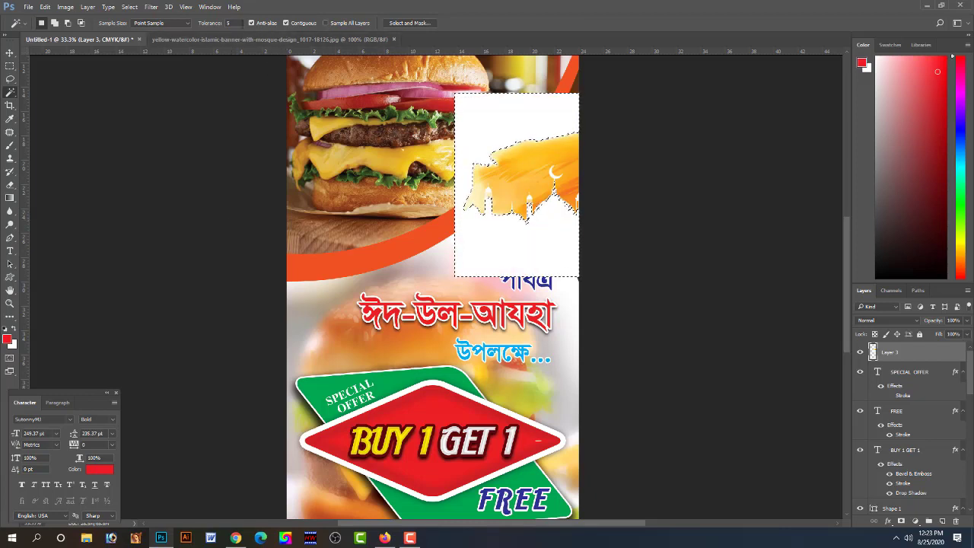
- Delete the white background using Magic Wand tolerance 100, then deselect
key(Return)
text(100)
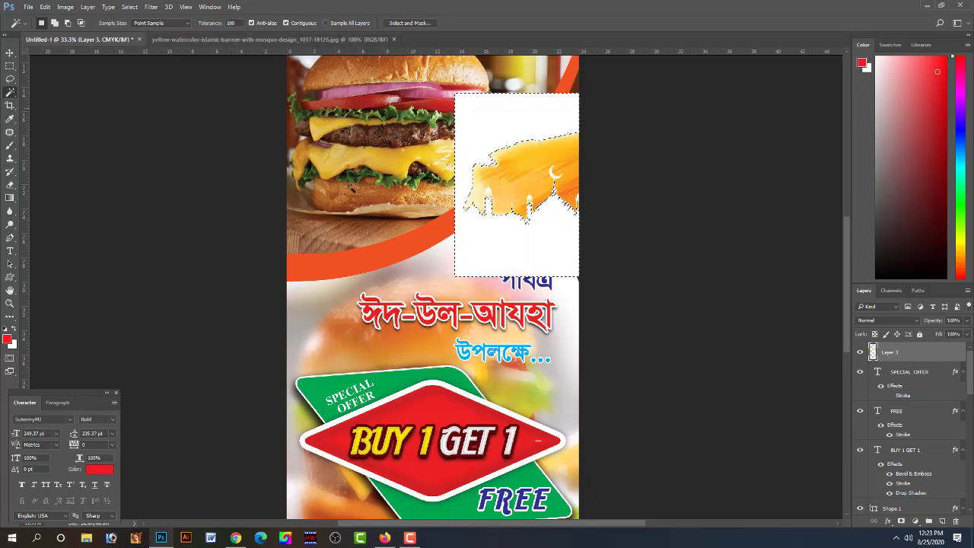
click(555, 241)
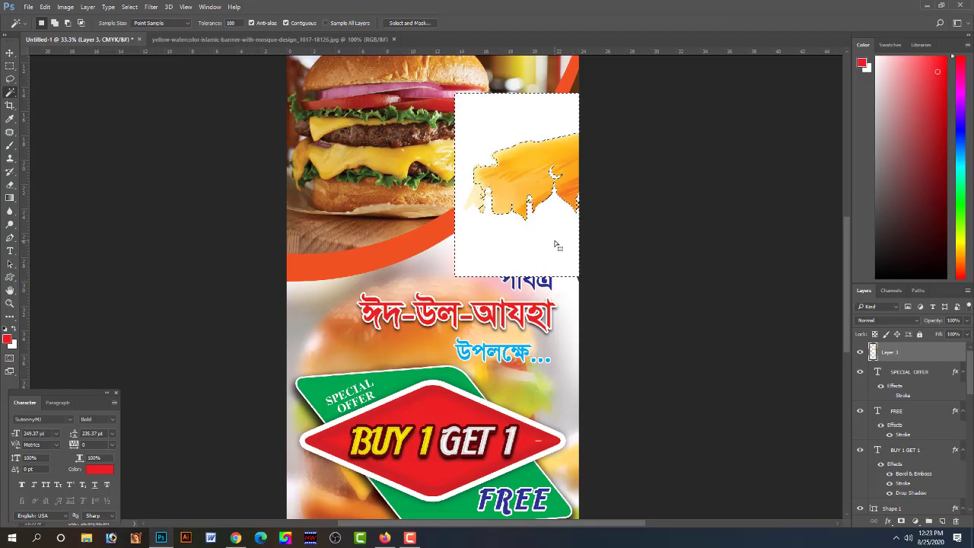
key(Delete)
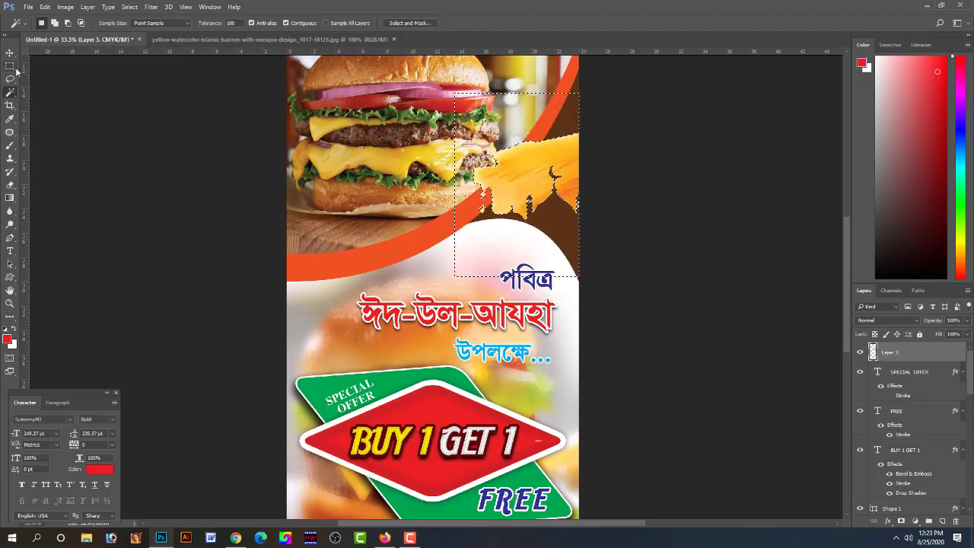
key(m)
key(ctrl+d)
- Nudge the mosque graphic layer slightly right
click(10, 52)
click(558, 210)
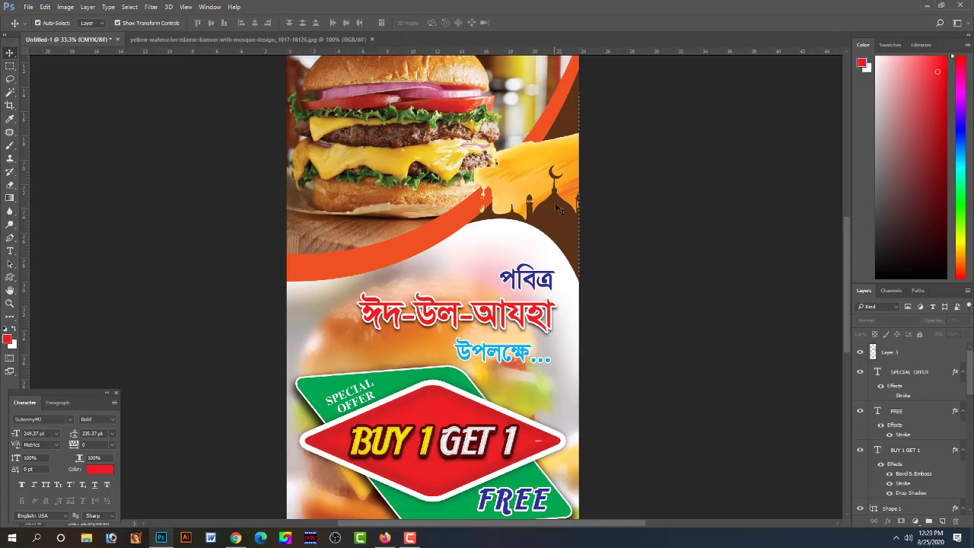
click(569, 163)
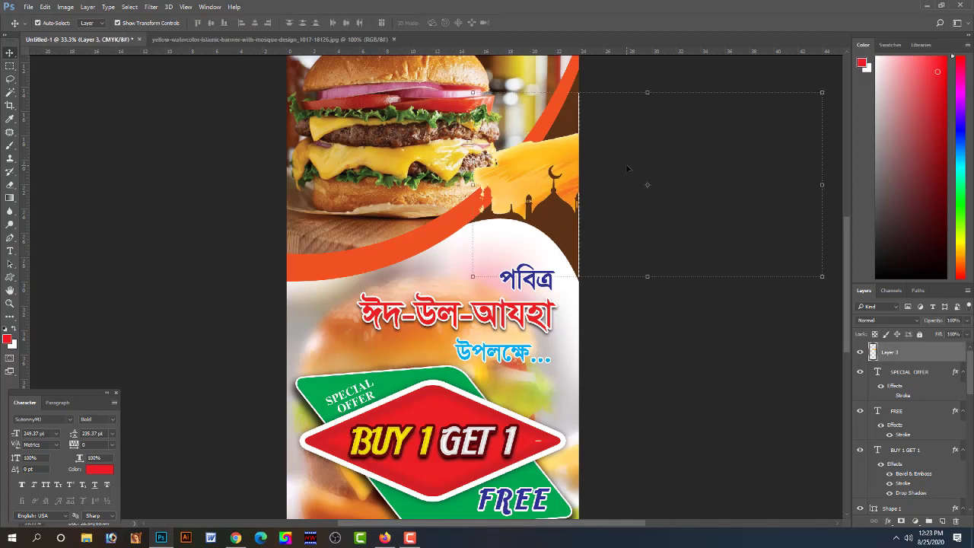
key(Right)
key(Right)
key(Right)
key(Right)
key(Right)
key(Right)
key(Right)
key(Right)
key(Right)
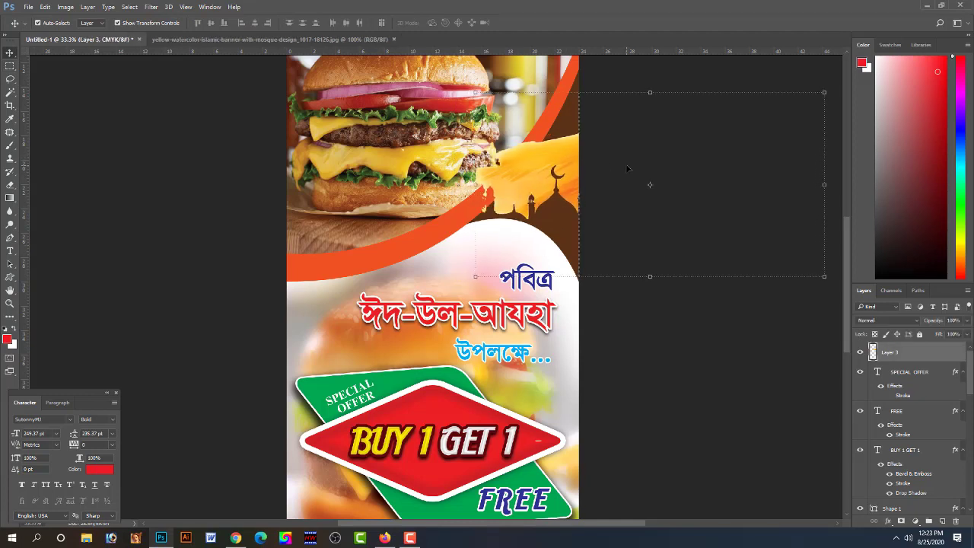
key(Right)
key(Right)
key(Right)
key(Right)
- Bring the orange swoosh to the front and nudge the mosque graphic right
click(408, 259)
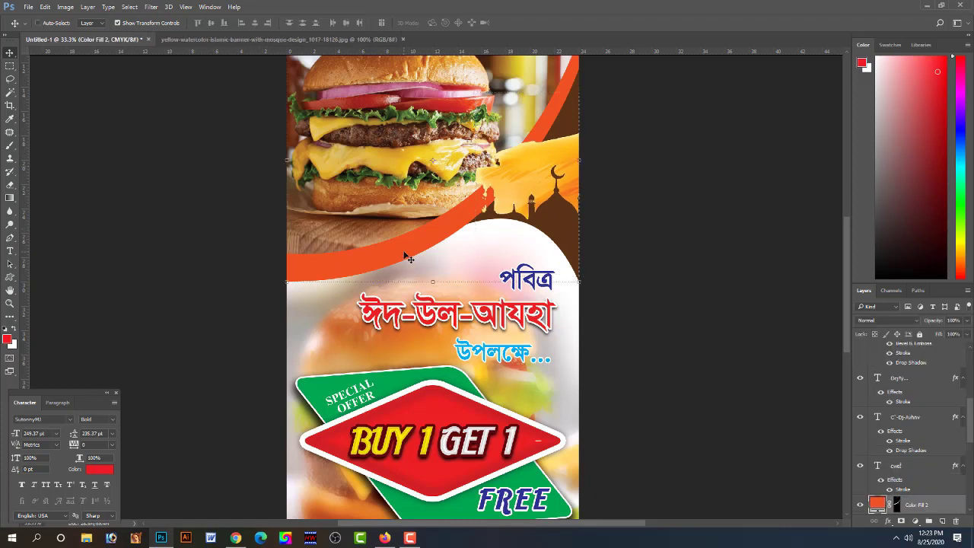
key(ctrl+shift+bracketright)
click(246, 231)
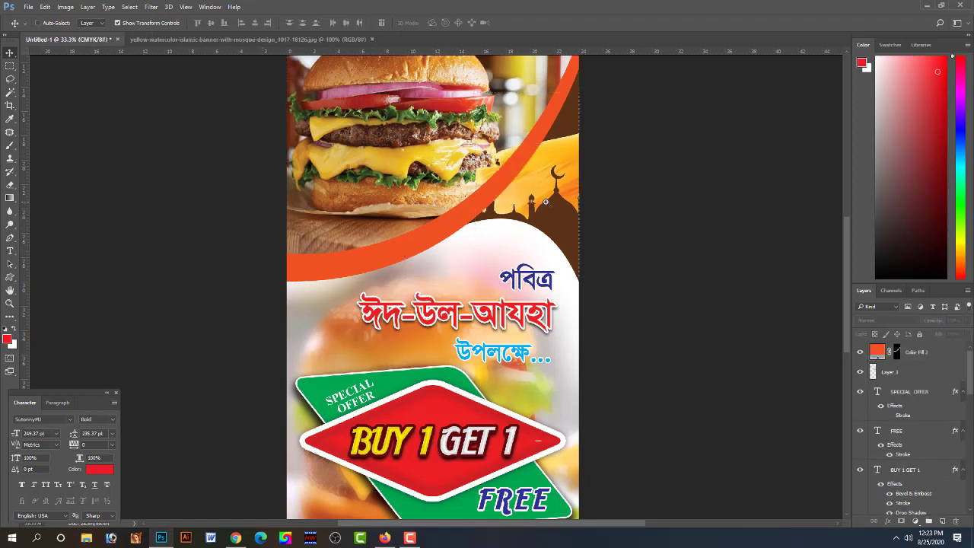
scroll(550, 207, up, 1)
scroll(532, 213, up, 1)
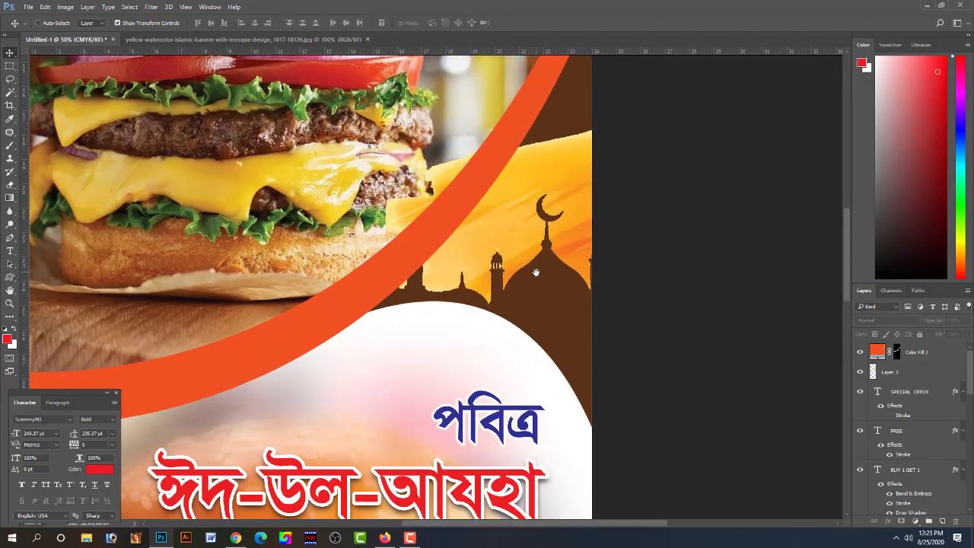
click(526, 218)
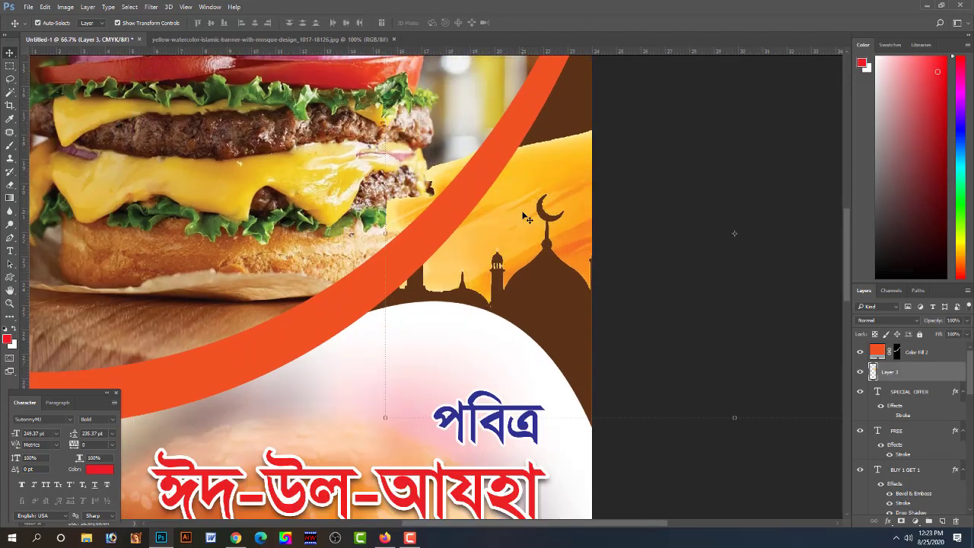
key(Right)
key(Right)
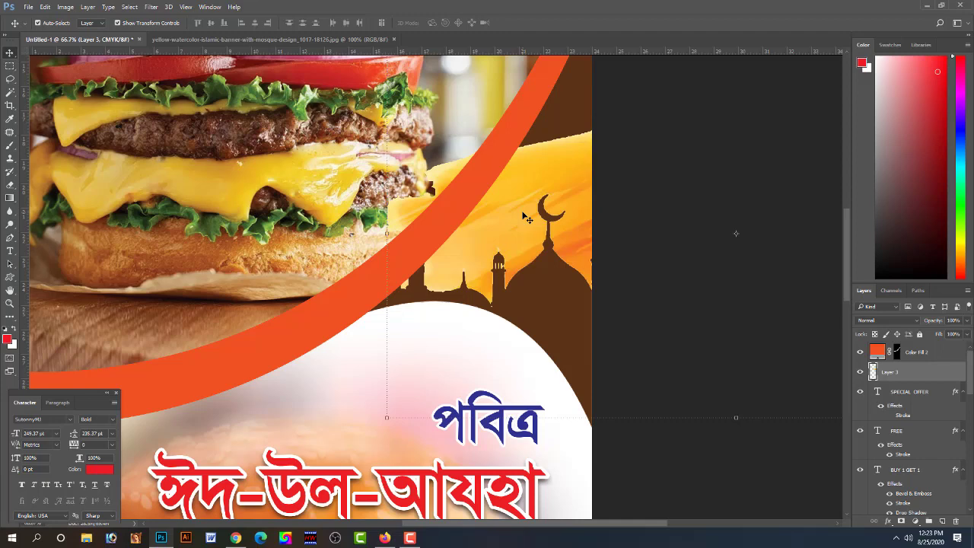
- Erase the yellow covering the burger's right edge with a small eraser
click(10, 185)
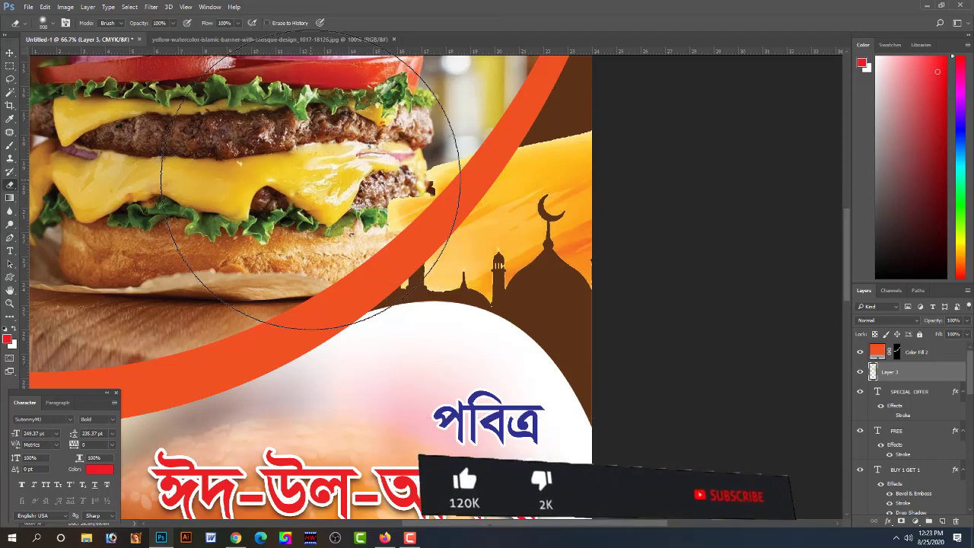
key(bracketleft)
key(bracketleft)
key(bracketleft)
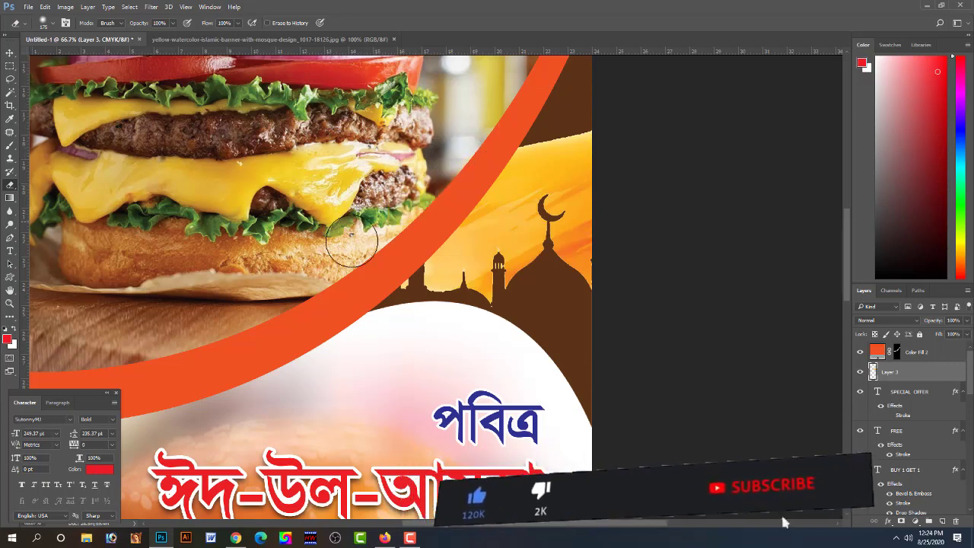
drag(350, 223, 357, 240)
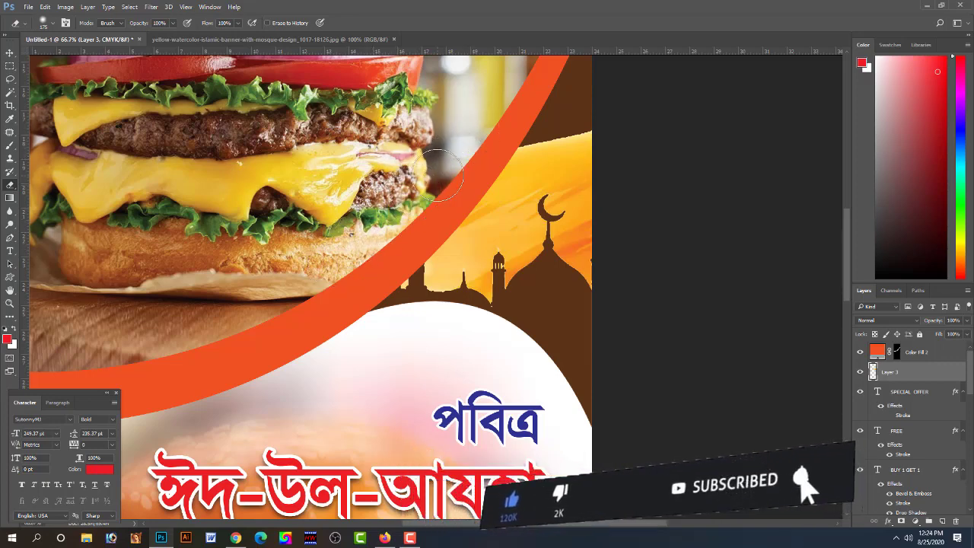
key(bracketright)
key(bracketright)
key(bracketright)
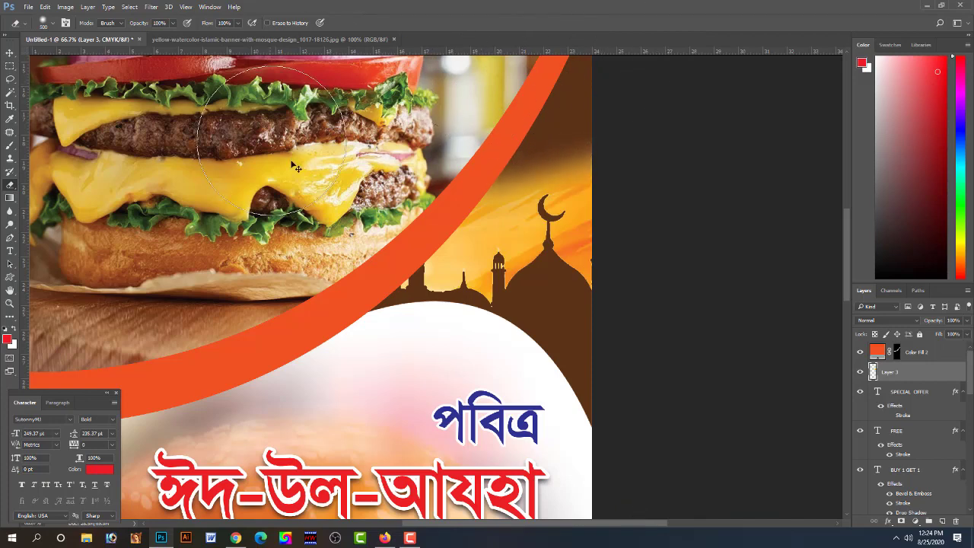
scroll(277, 201, down, 1)
drag(323, 316, 351, 285)
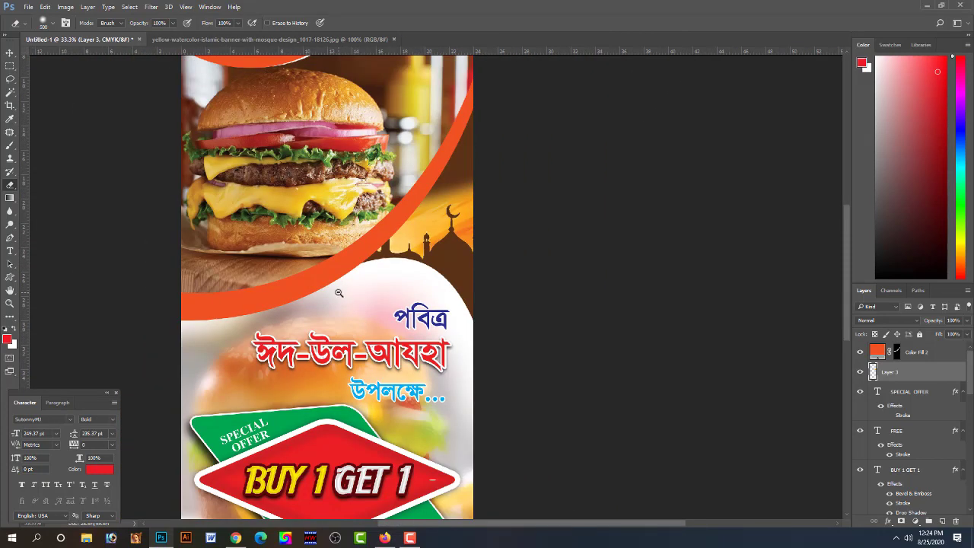
scroll(339, 292, down, 1)
- Bring up the Open dialog in the Islamic background folder
click(10, 54)
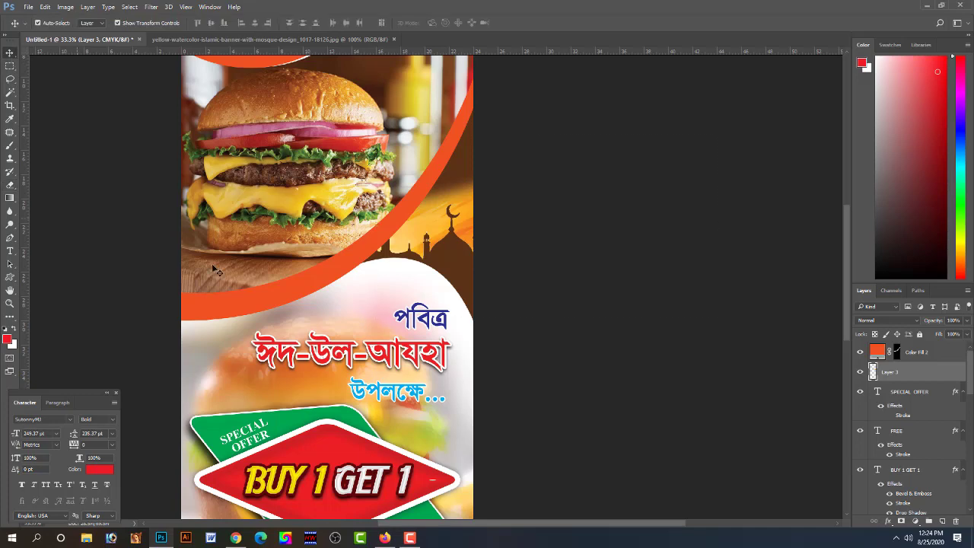
scroll(431, 277, up, 1)
scroll(431, 278, up, 1)
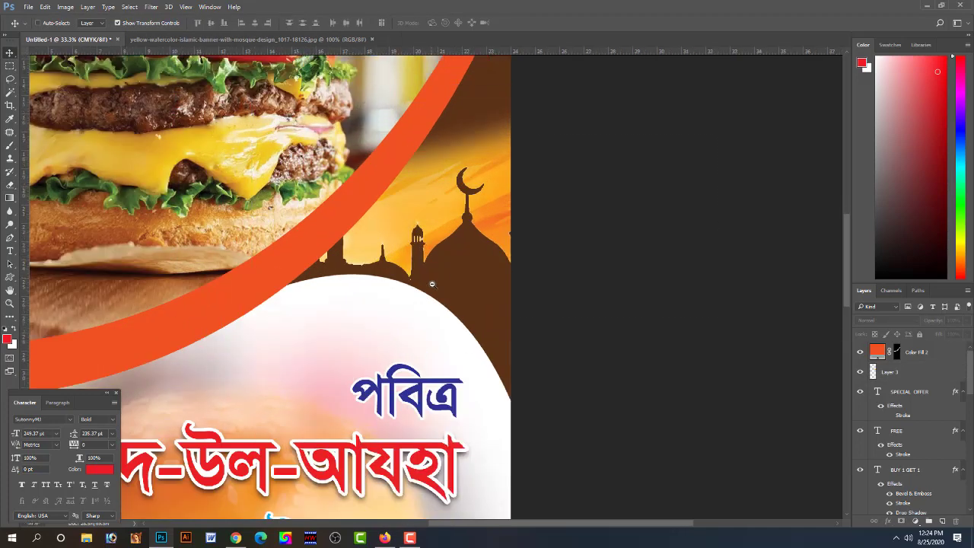
scroll(430, 278, down, 1)
scroll(431, 278, up, 1)
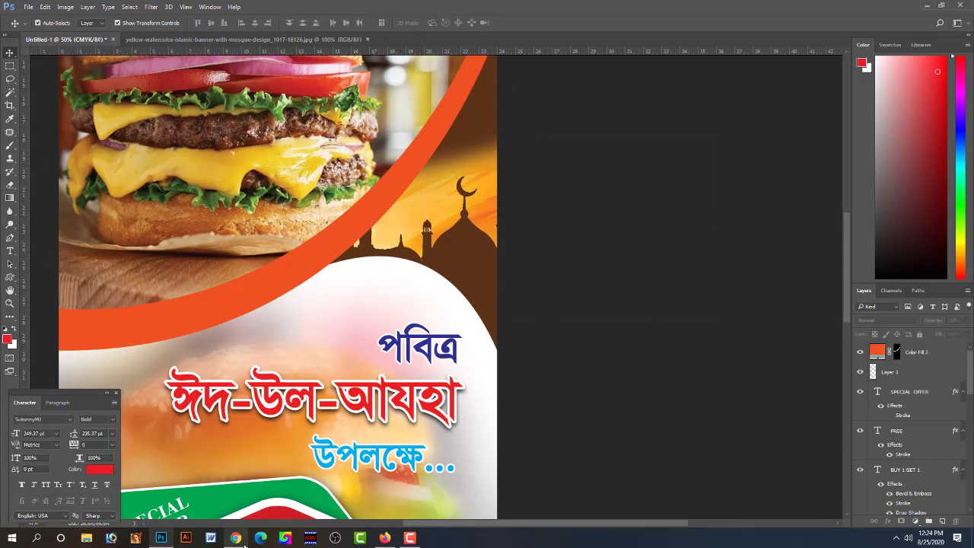
key(ctrl+o)
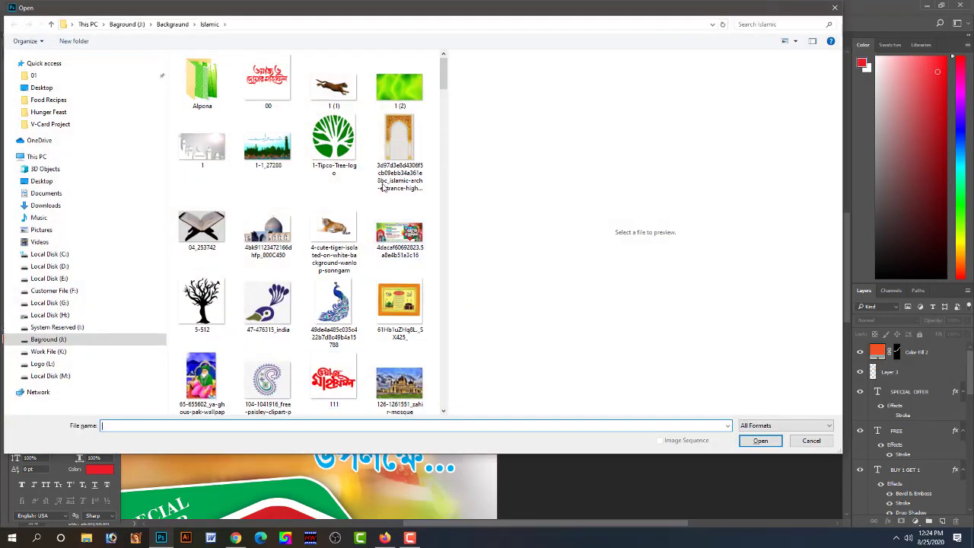
- Preview the yellow mosque, calligraphy, Kaaba door and praying-hands images in the Islamic folder
click(415, 242)
scroll(416, 242, down, 2)
scroll(337, 240, down, 5)
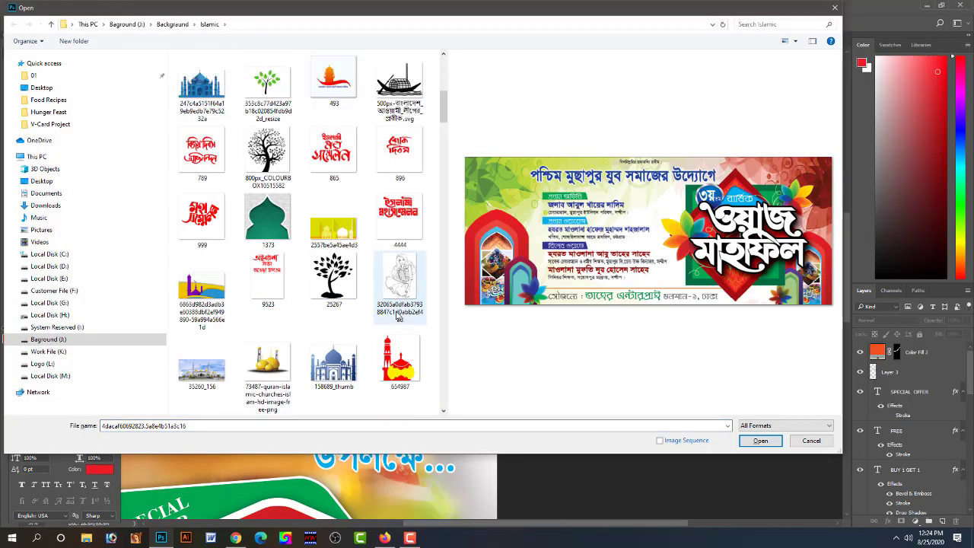
click(337, 240)
scroll(337, 239, down, 3)
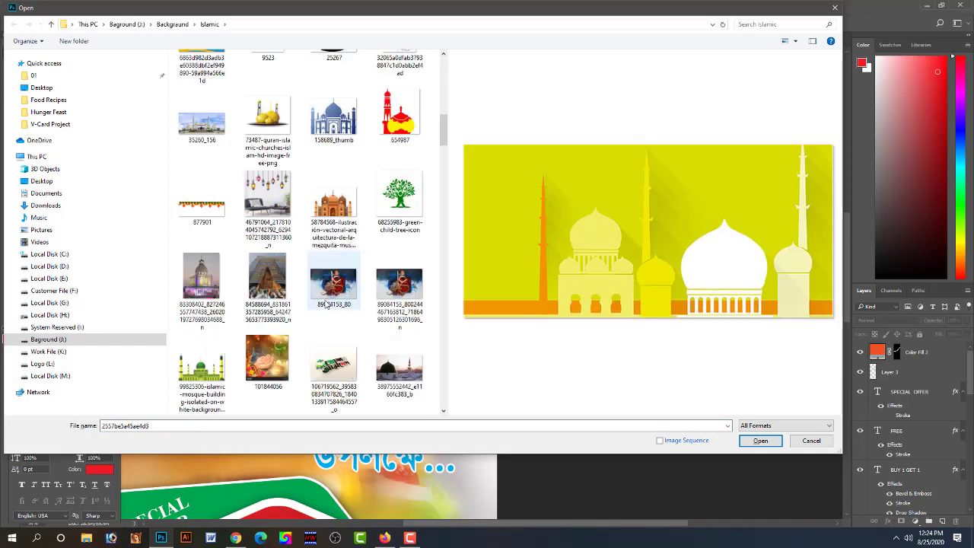
scroll(330, 292, down, 3)
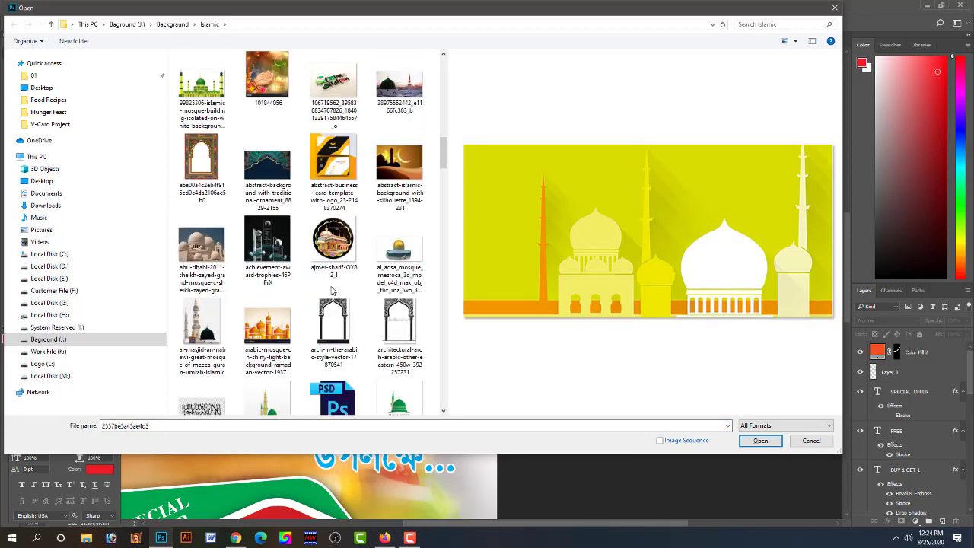
scroll(331, 290, up, 3)
click(339, 257)
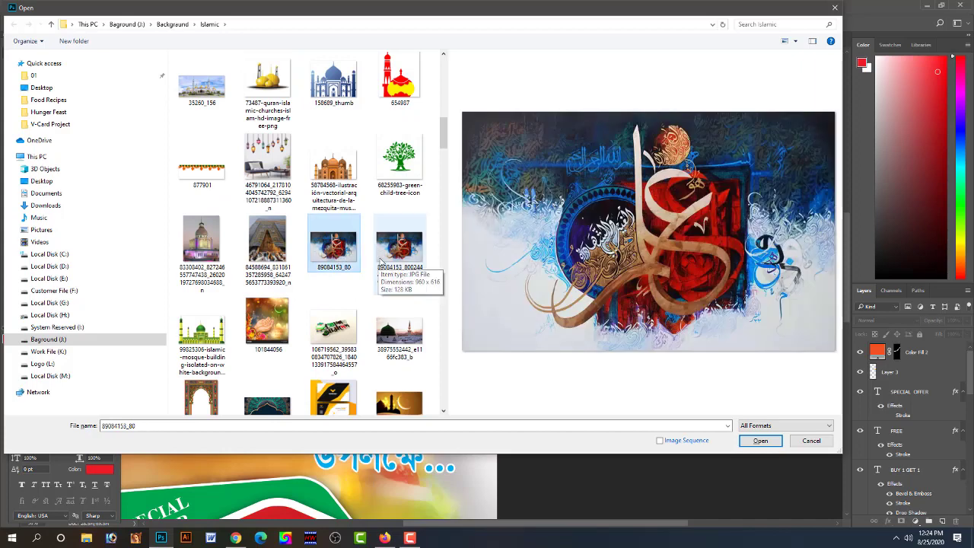
click(266, 248)
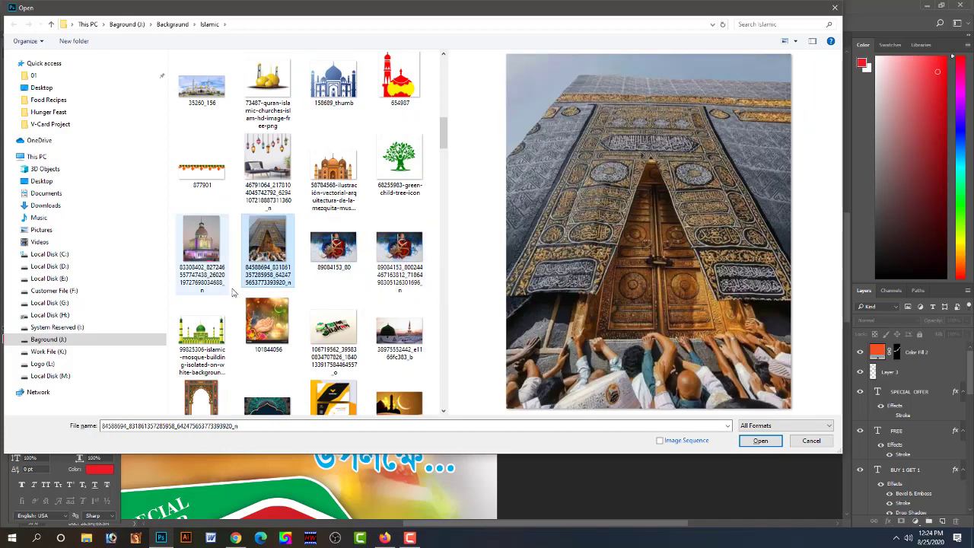
click(266, 323)
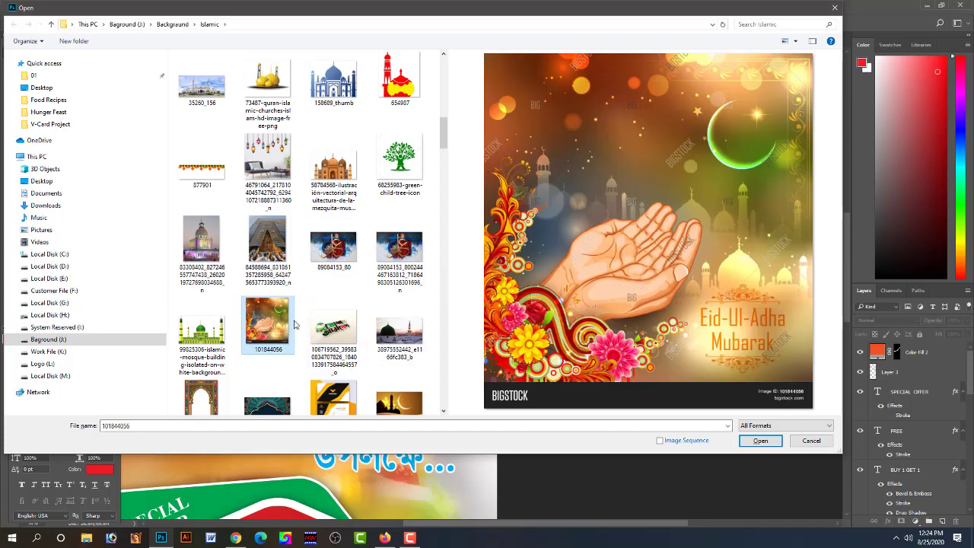
- Preview the mosque silhouette with crescent image, then cancel the Open dialog without opening anything
scroll(297, 323, down, 5)
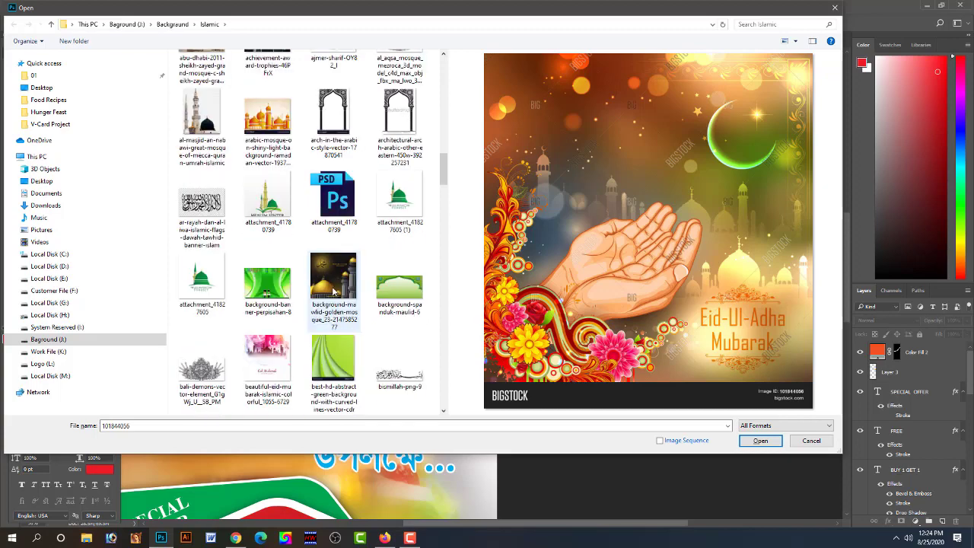
scroll(332, 291, up, 3)
click(407, 175)
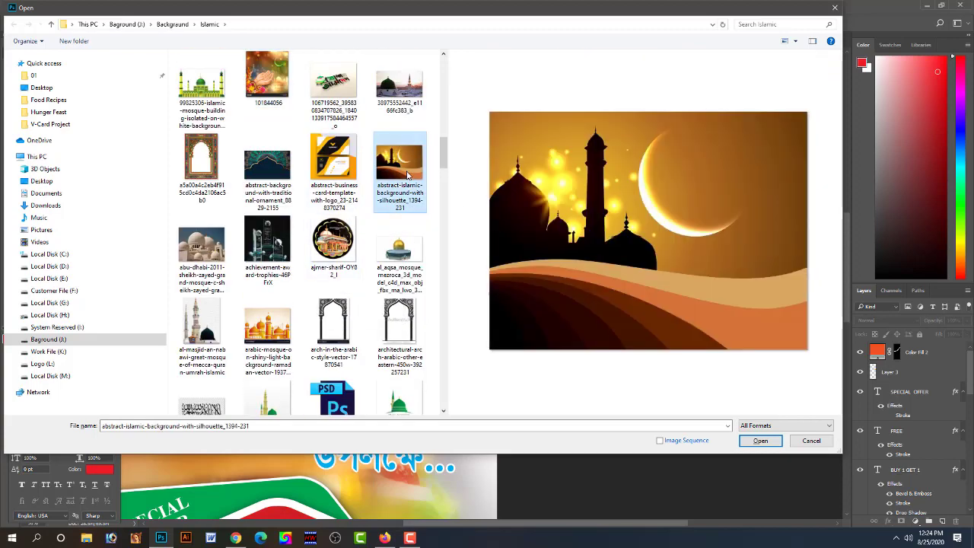
scroll(399, 312, down, 5)
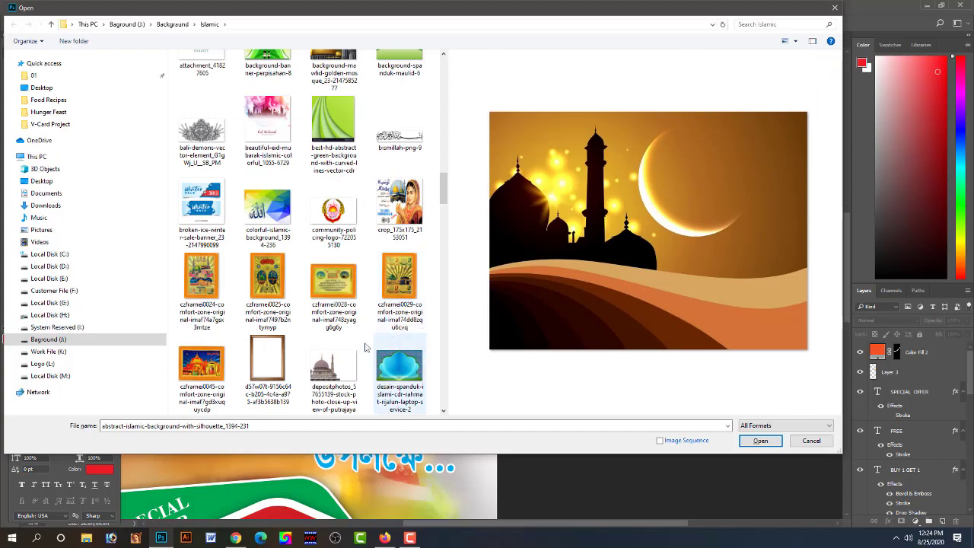
scroll(355, 341, down, 3)
scroll(353, 342, down, 3)
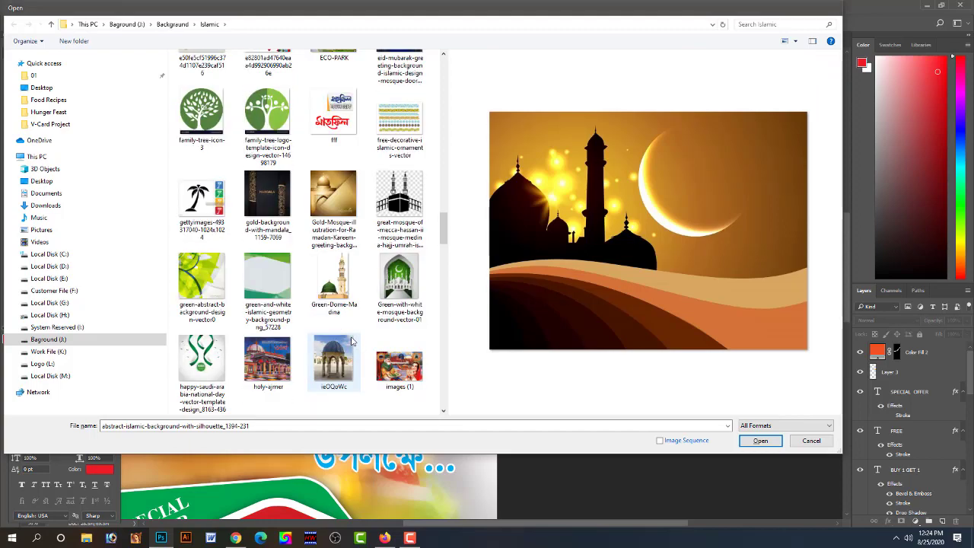
key(Escape)
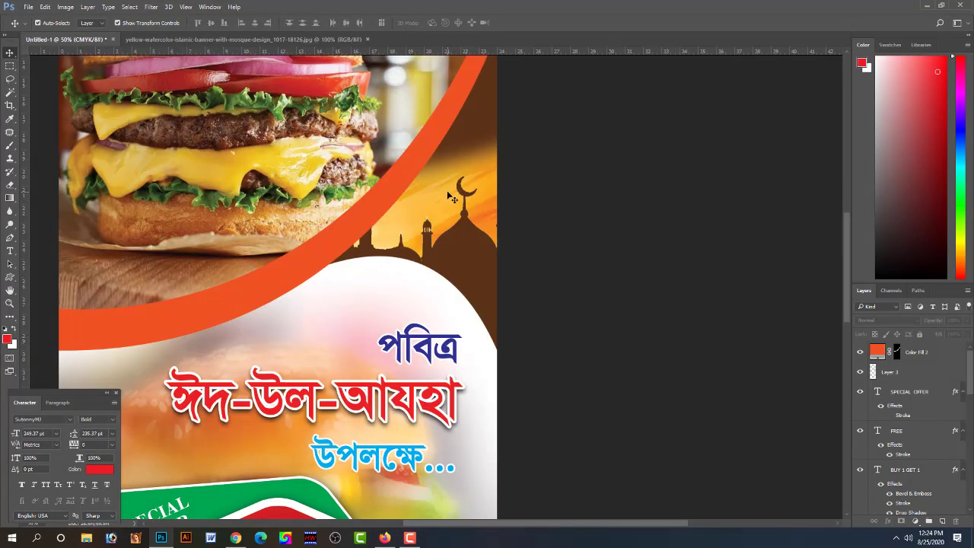
- Zoom in and out to review the whole banner, then return to Chrome's burger image results
key(ctrl+minus)
key(ctrl+minus)
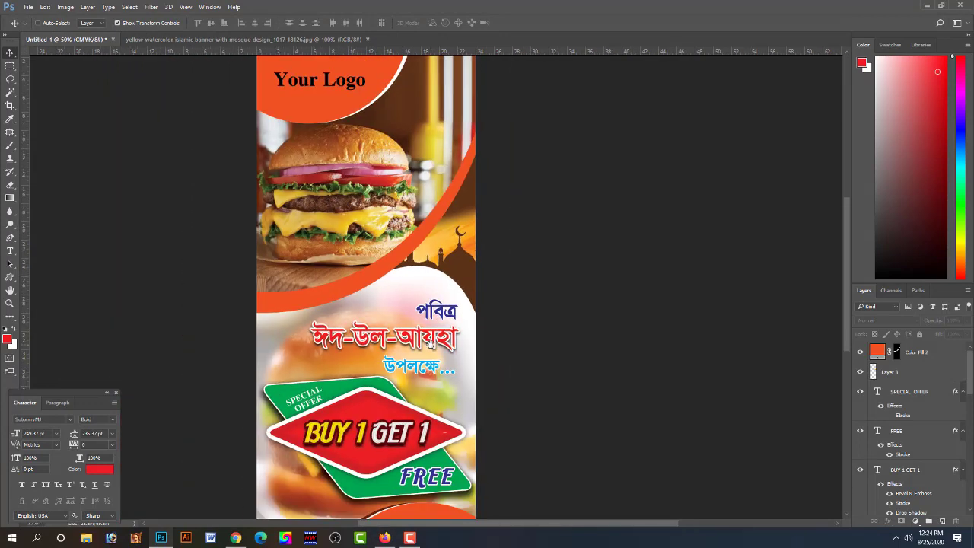
key(ctrl+plus)
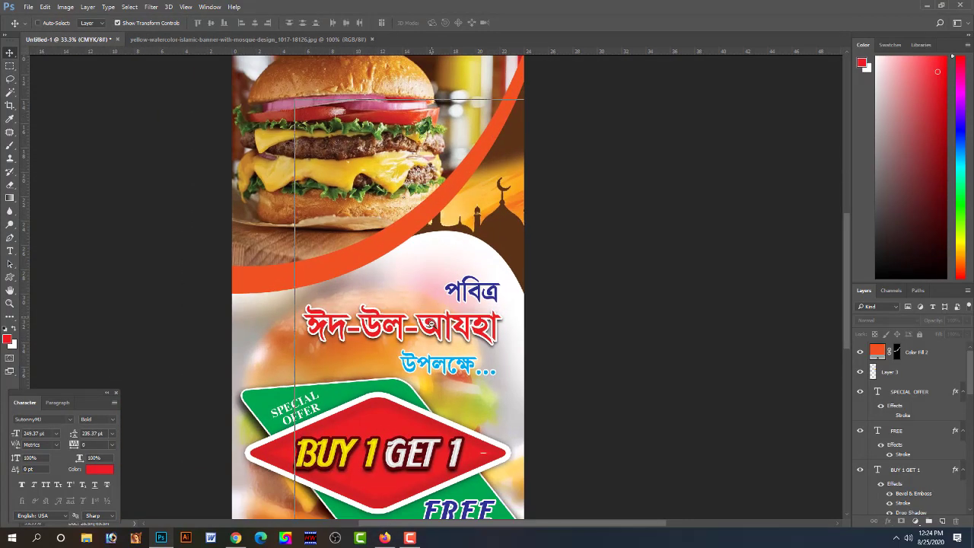
key(ctrl+minus)
key(ctrl+minus)
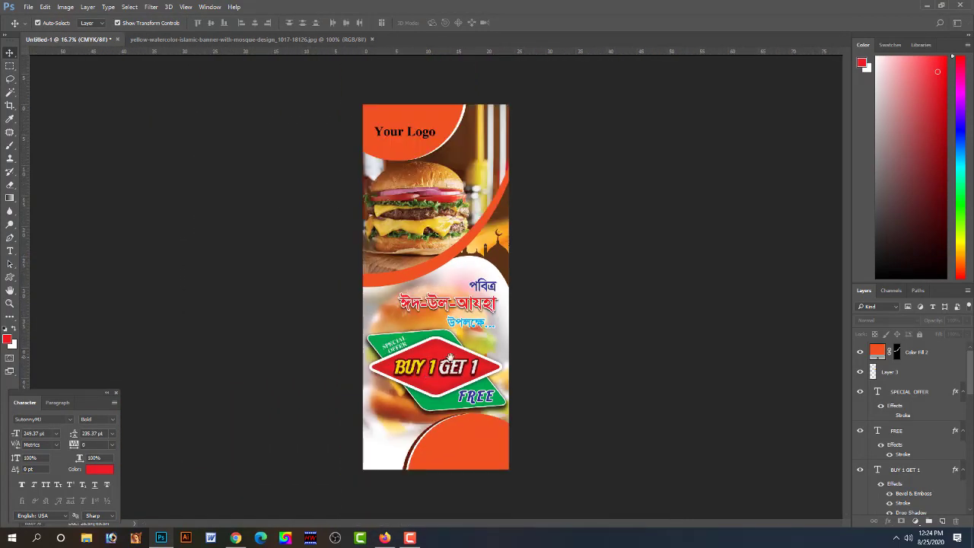
key(ctrl+plus)
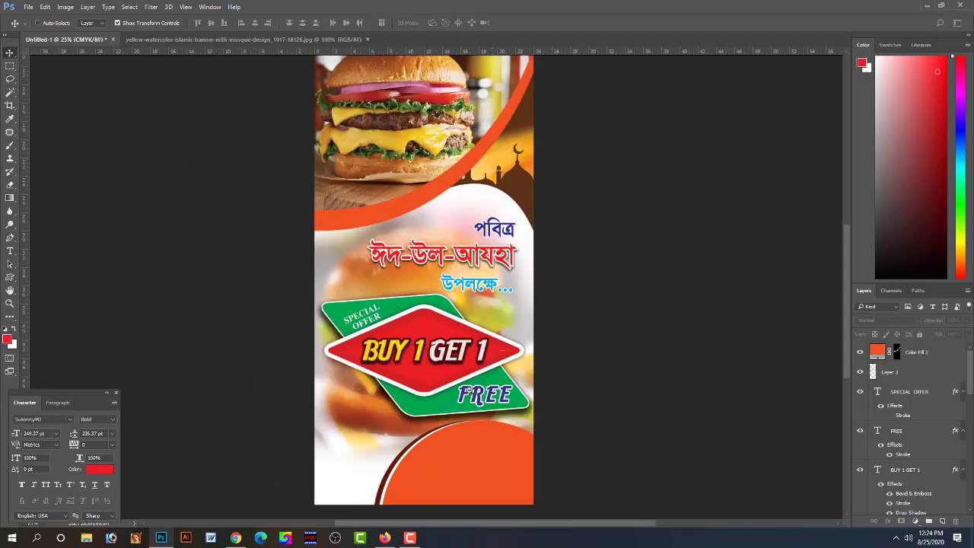
key(ctrl+minus)
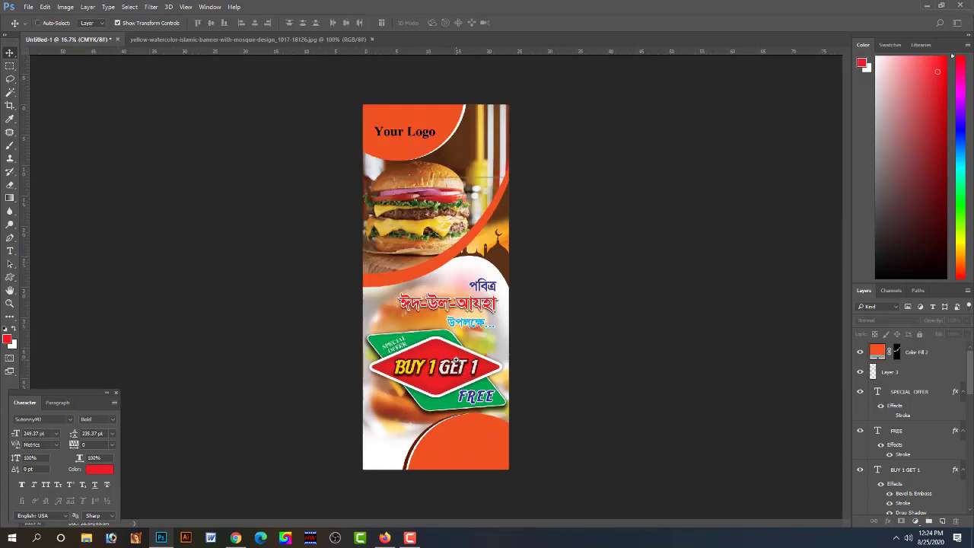
scroll(456, 360, up, 1)
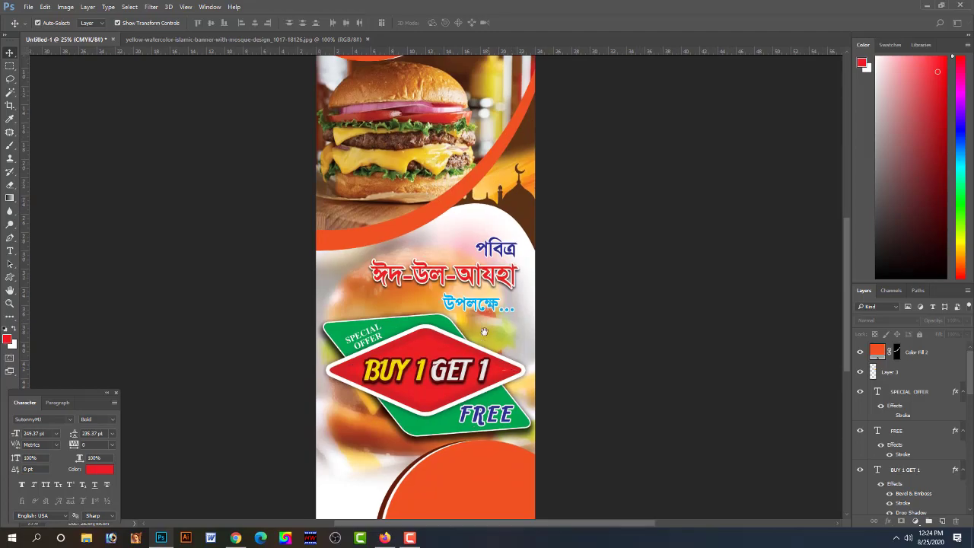
scroll(484, 331, down, 2)
click(236, 538)
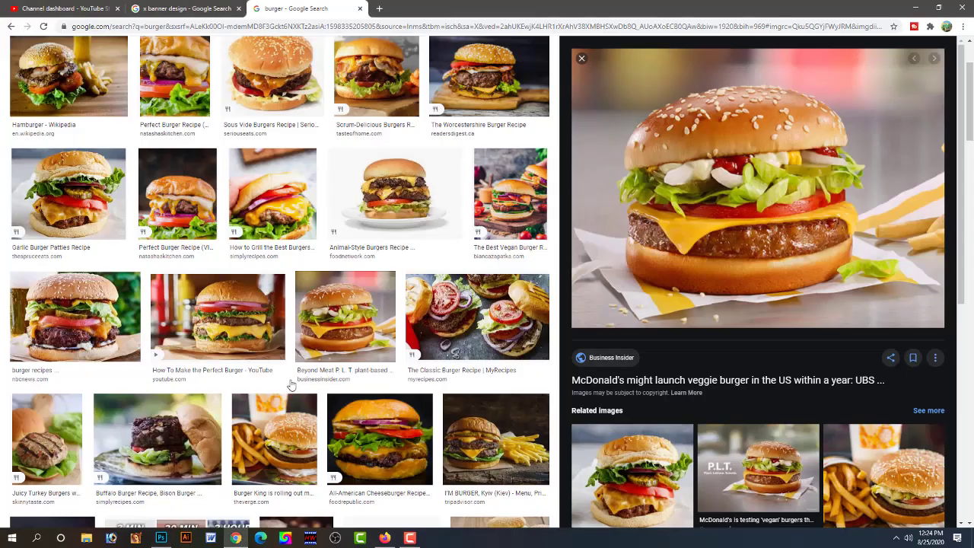
- In a new tab, search Google Images for 'qr code png' and copy a QR code image
click(379, 8)
text(go)
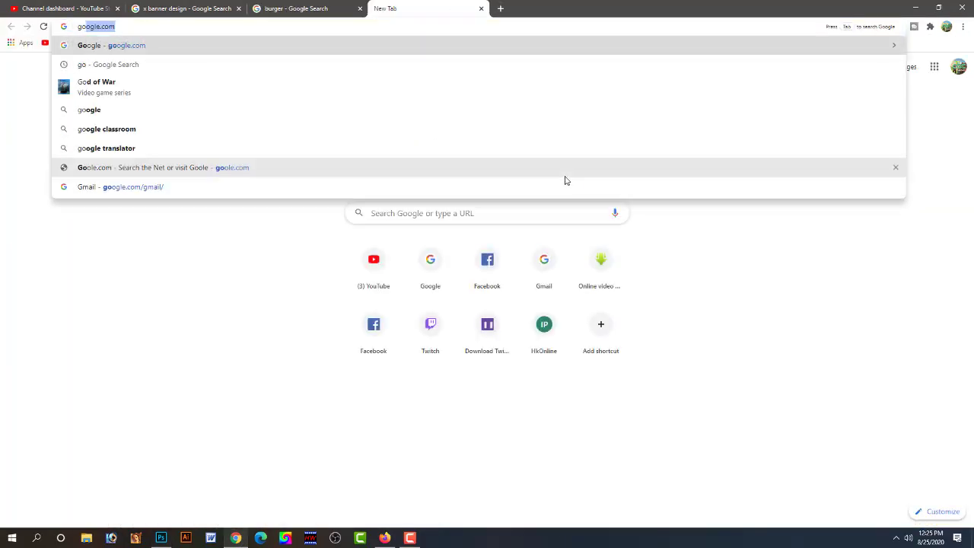
key(Return)
text(q)
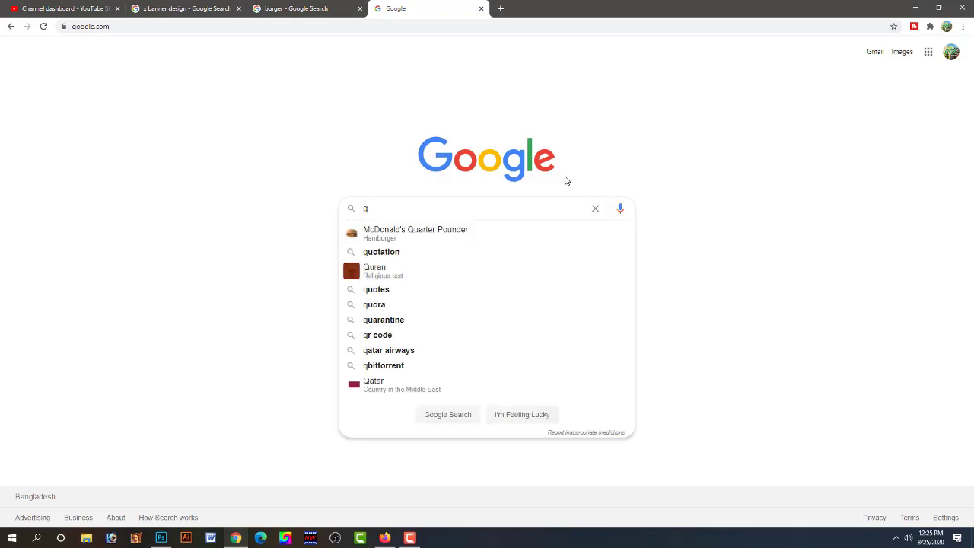
text(r)
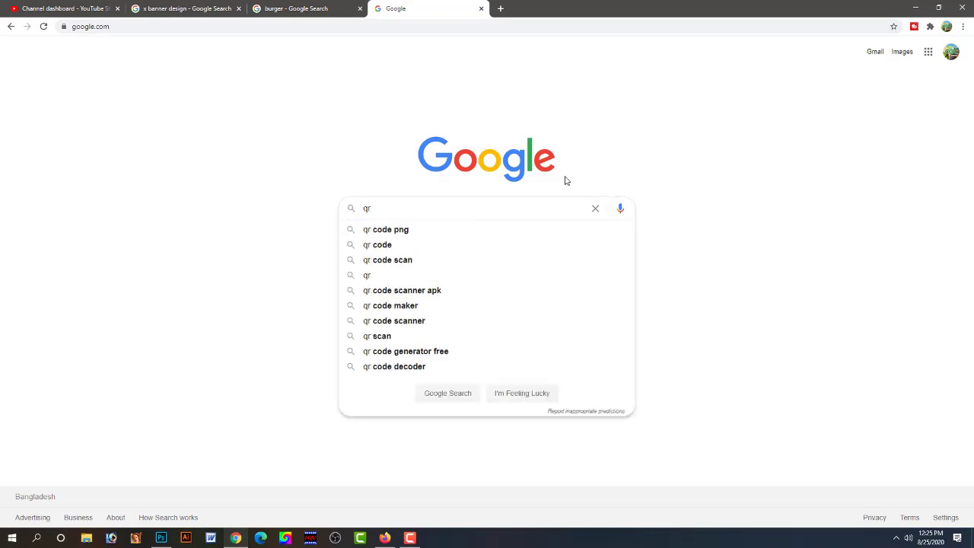
key(Down)
key(Return)
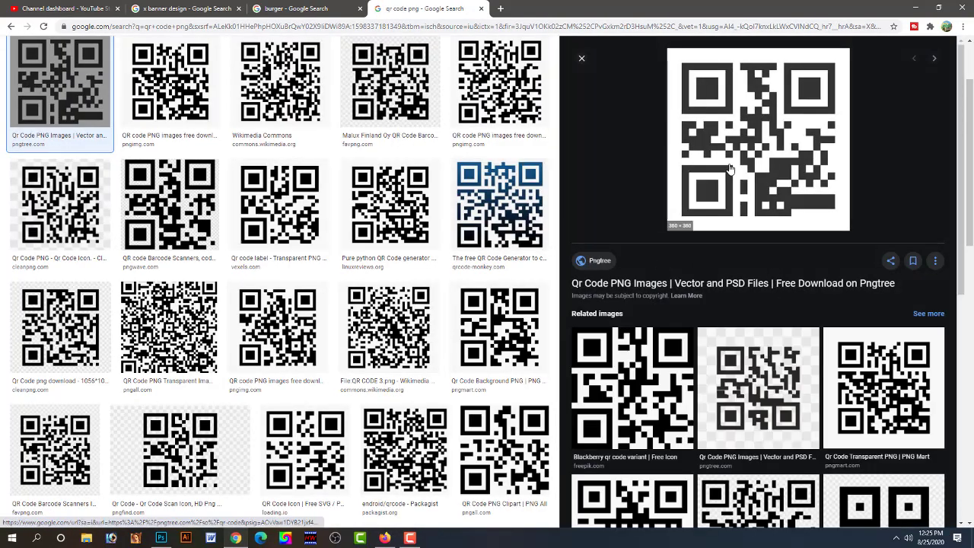
right_click(729, 168)
click(760, 267)
click(159, 538)
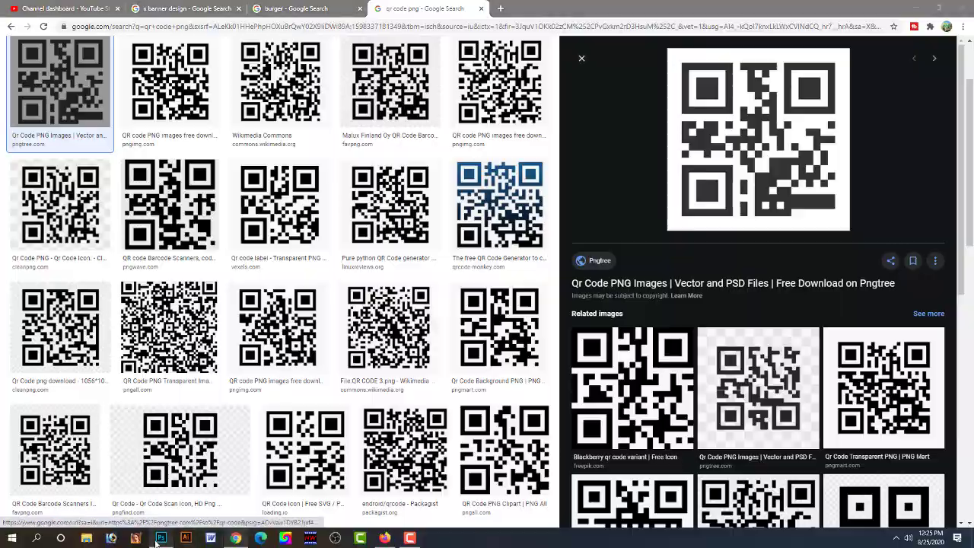
- Paste the QR code onto the bottom orange circle and fit the banner in view
key(ctrl+v)
drag(455, 236, 489, 388)
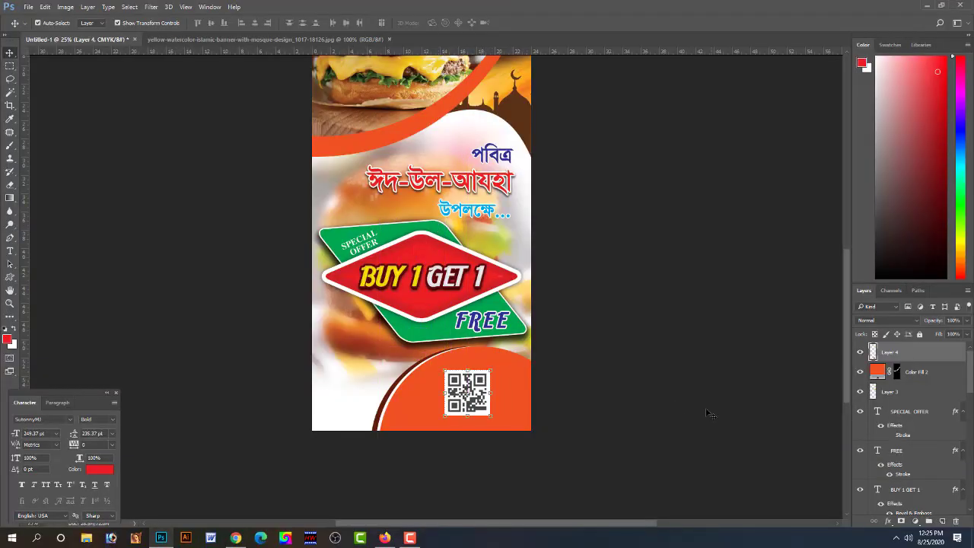
click(662, 411)
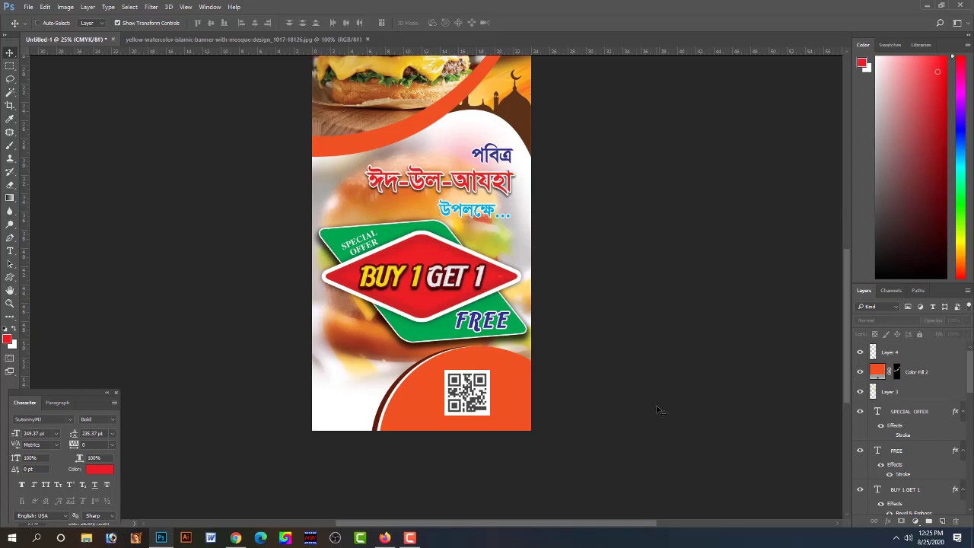
key(ctrl+0)
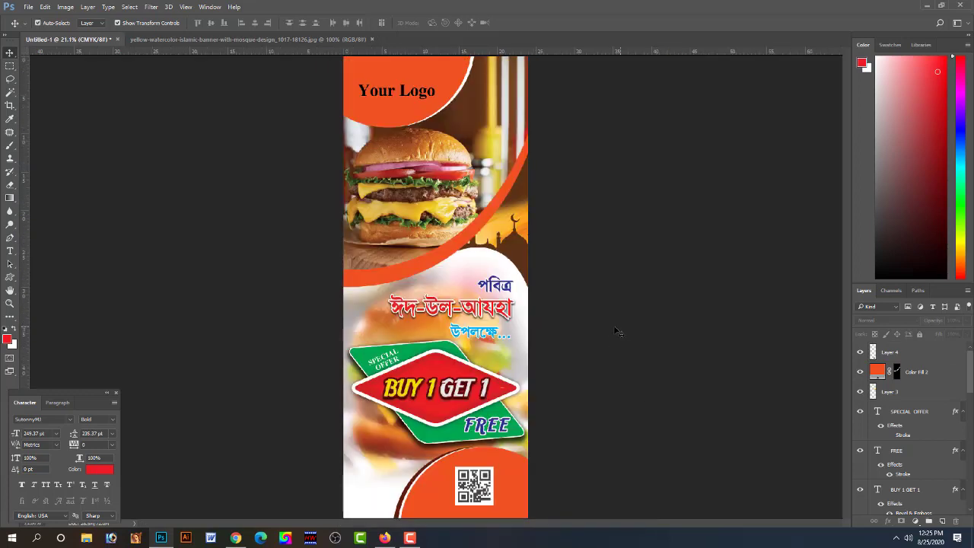
- Brighten the Layer 1 burger photo with Levels by lowering the white input point
click(435, 197)
key(ctrl+l)
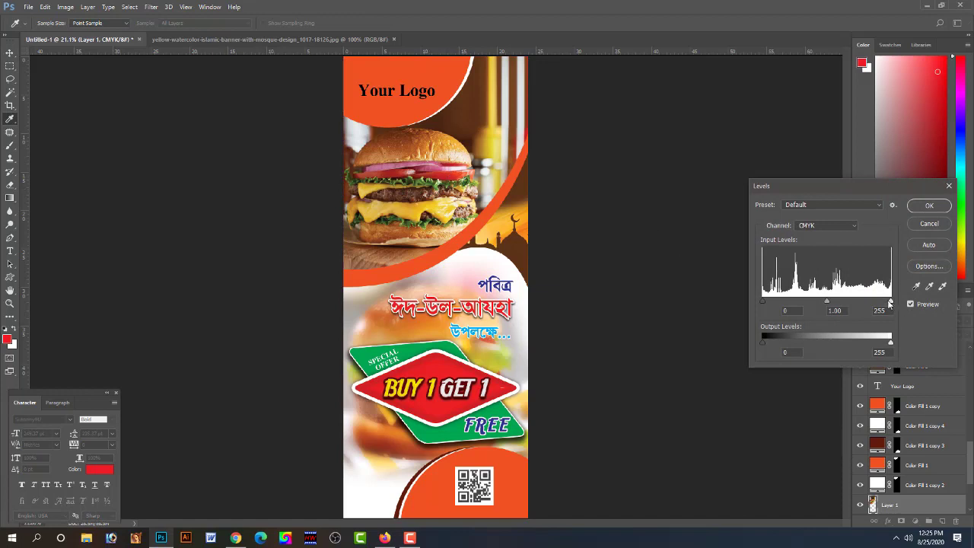
drag(891, 303, 871, 303)
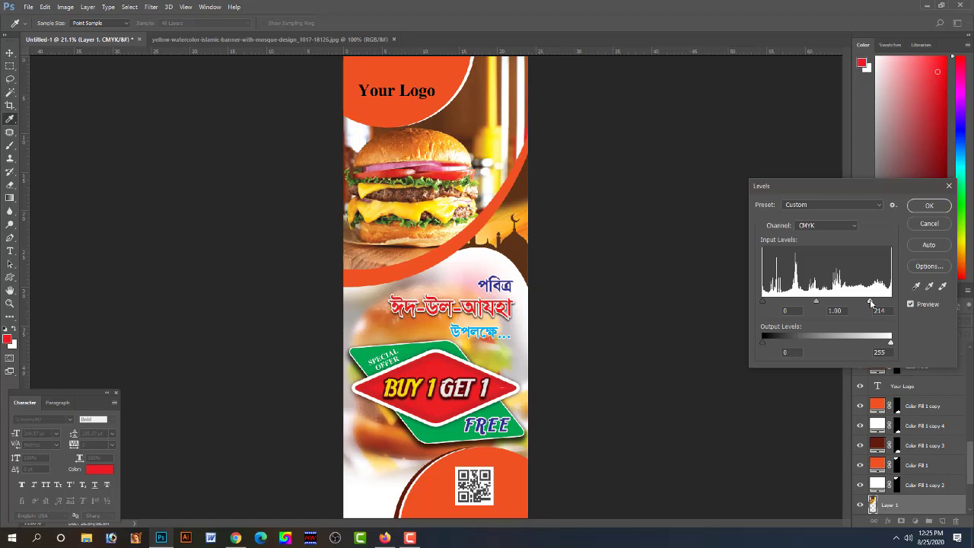
drag(867, 303, 867, 303)
key(Return)
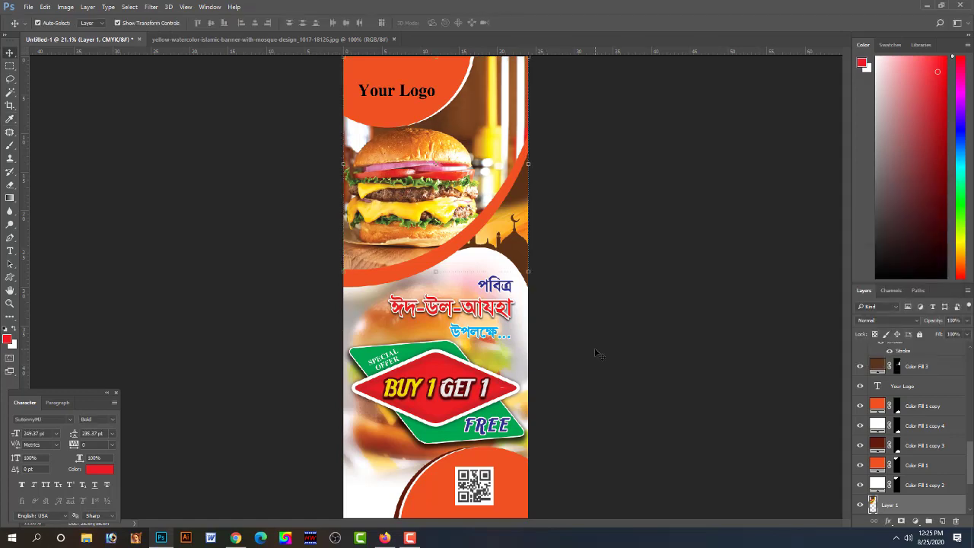
click(598, 353)
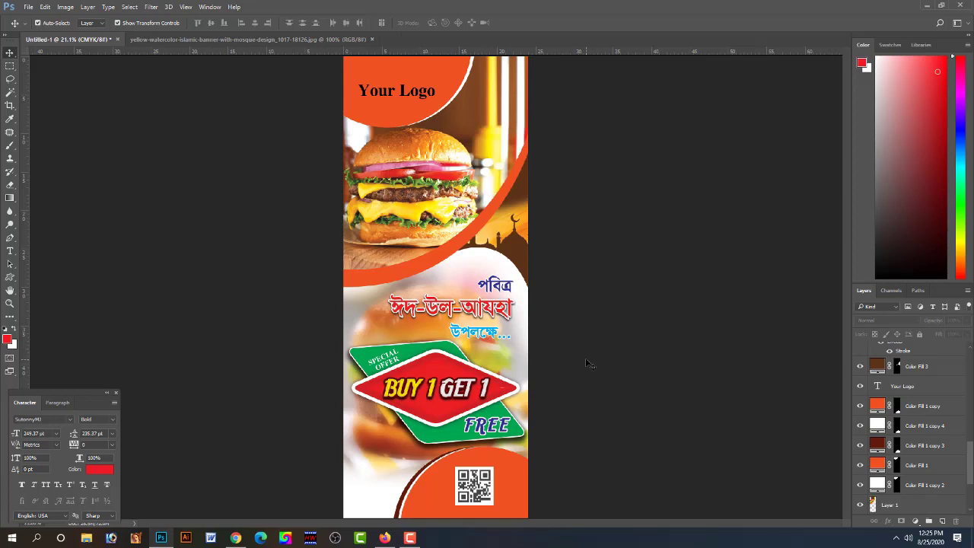